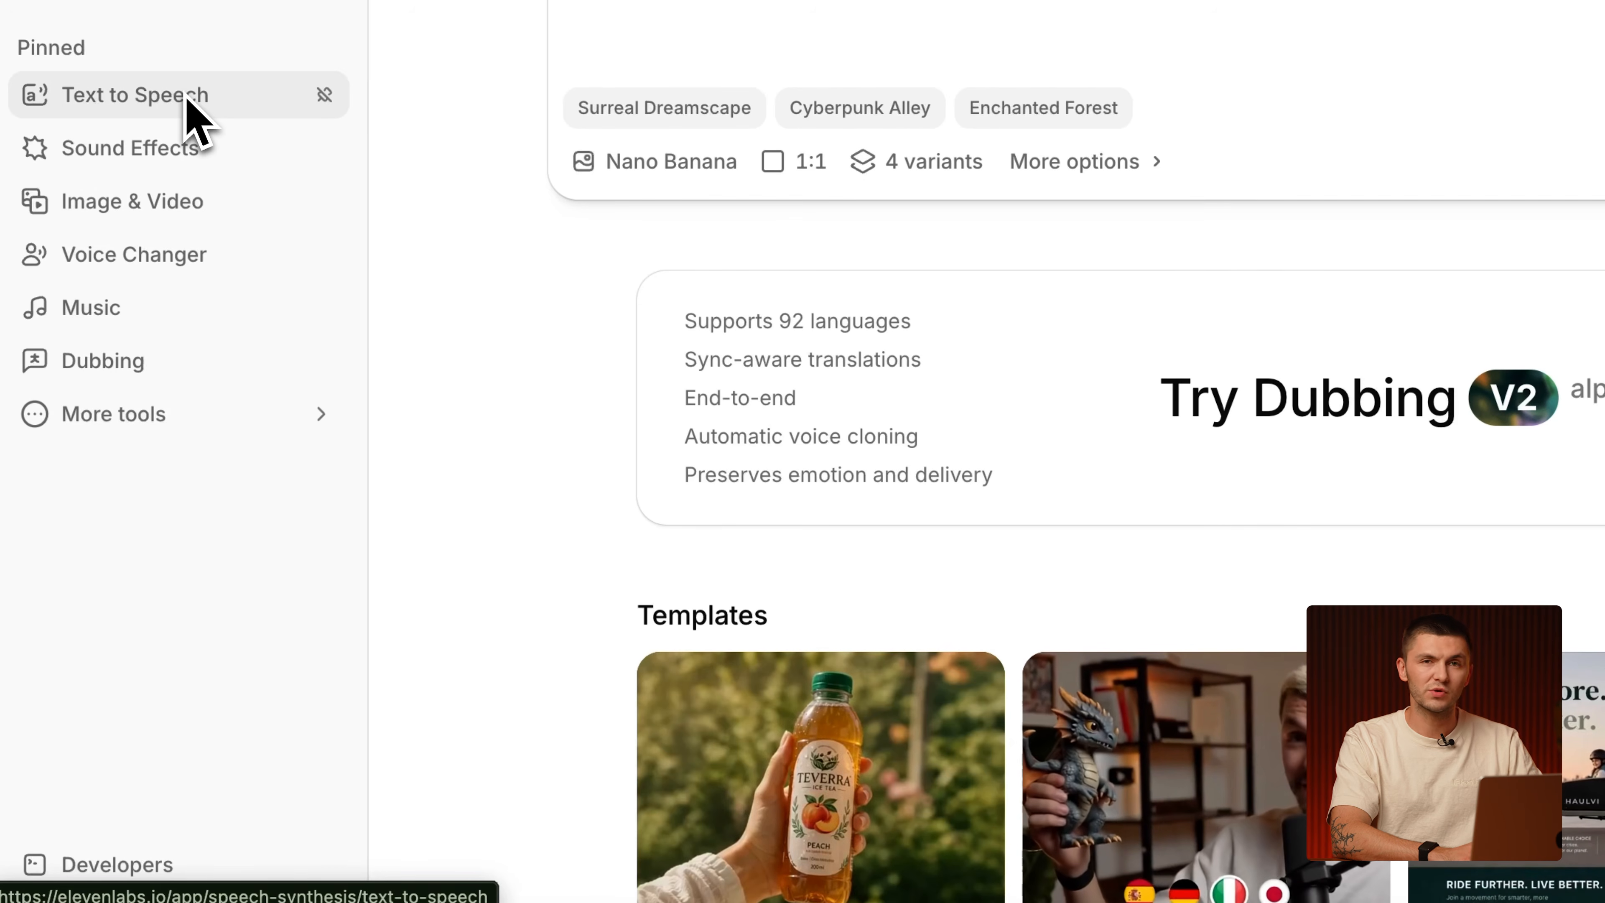
Open the Image & Video workspace of ElevenCreative.
mouse_move(148, 423)
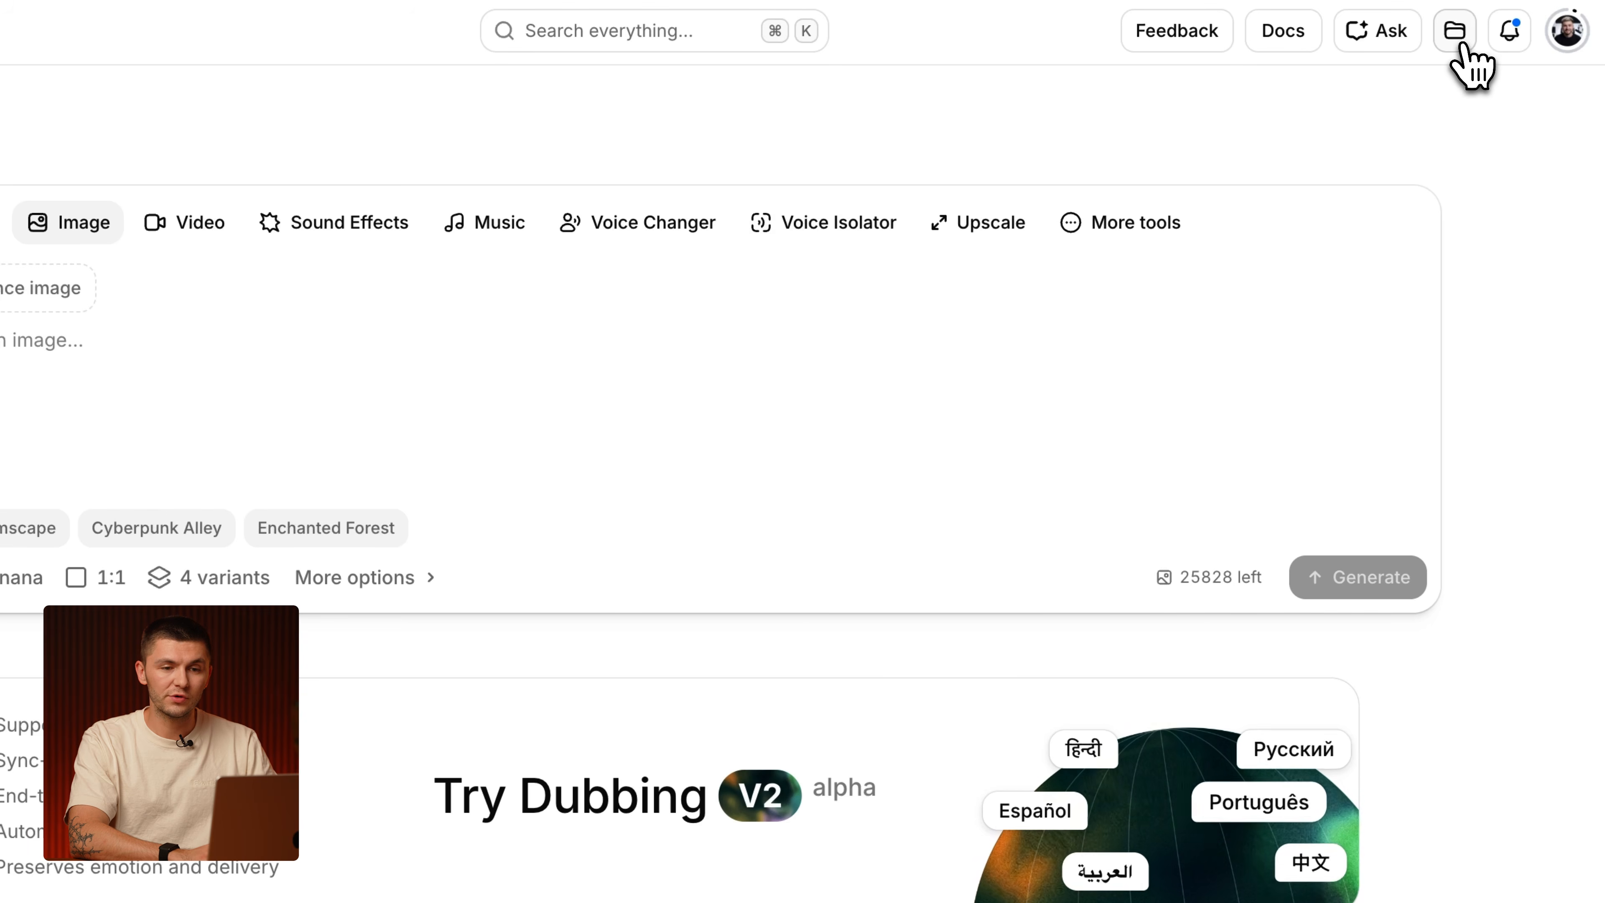
left_click(1455, 32)
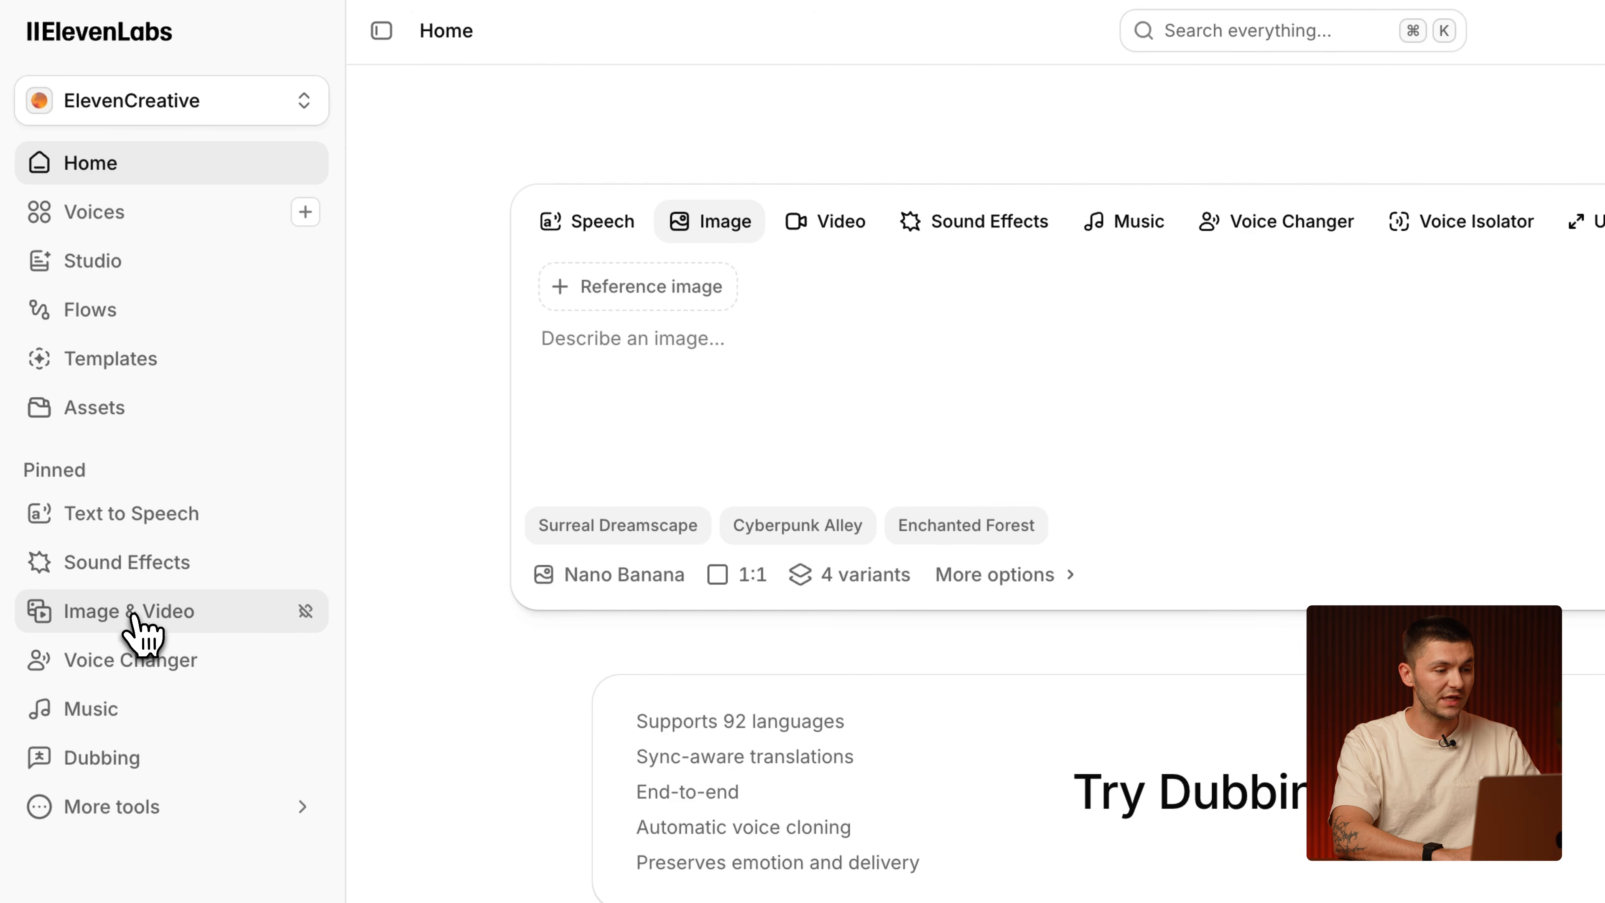
left_click(134, 618)
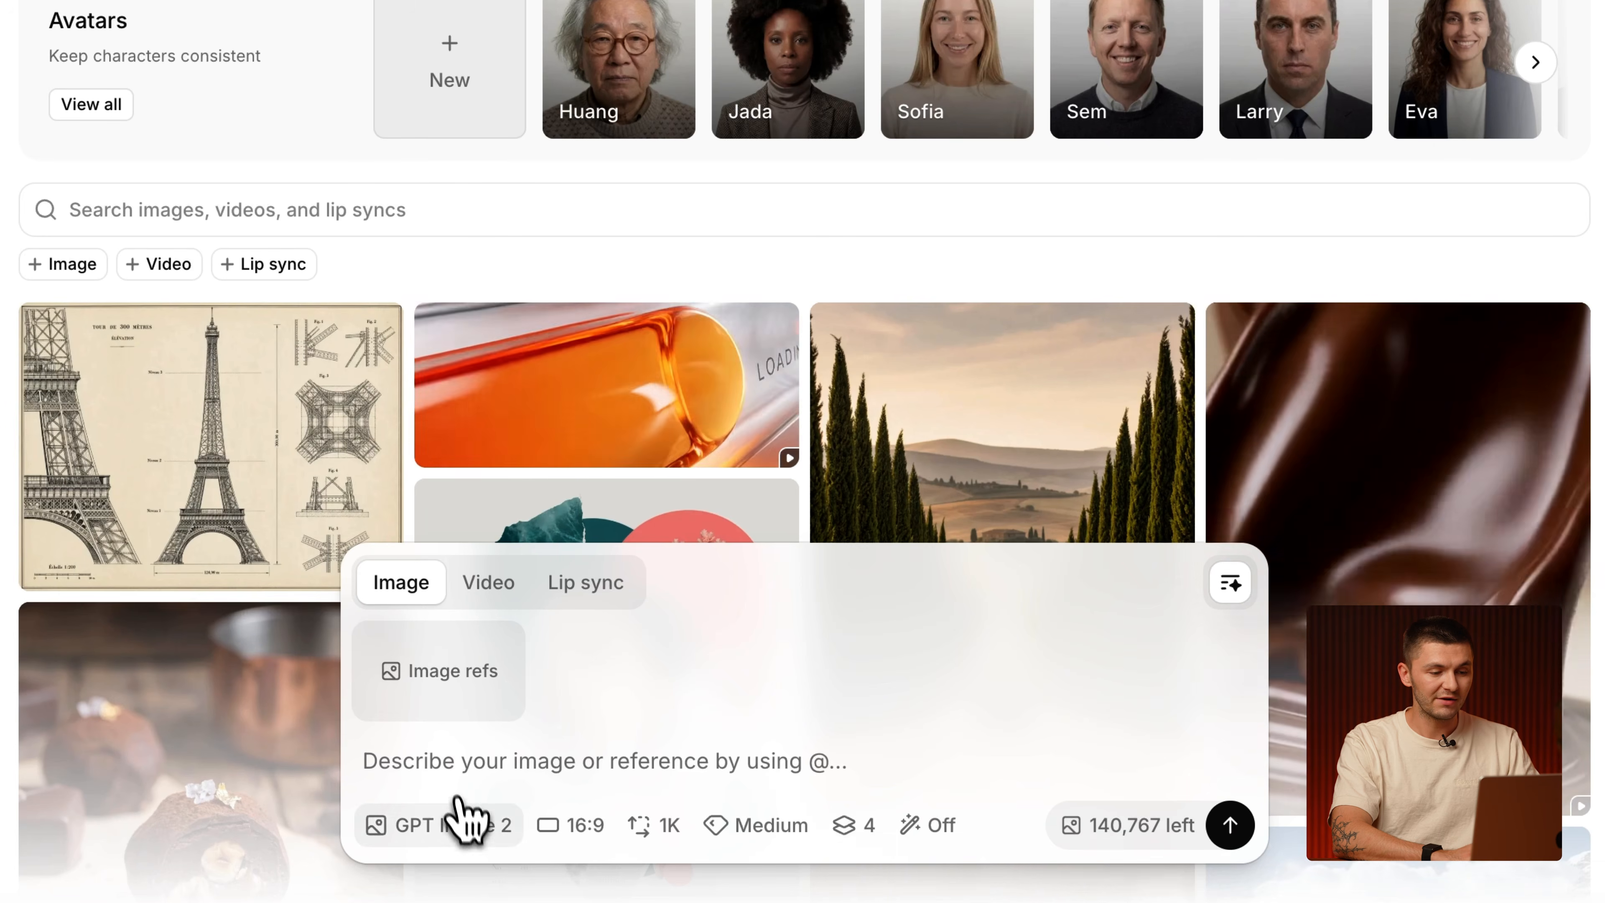
Browse the available image models, choose GPT Image 2, and enter the prompt "Hedgehog".
left_click(467, 827)
scroll(601, 287, "down", 5)
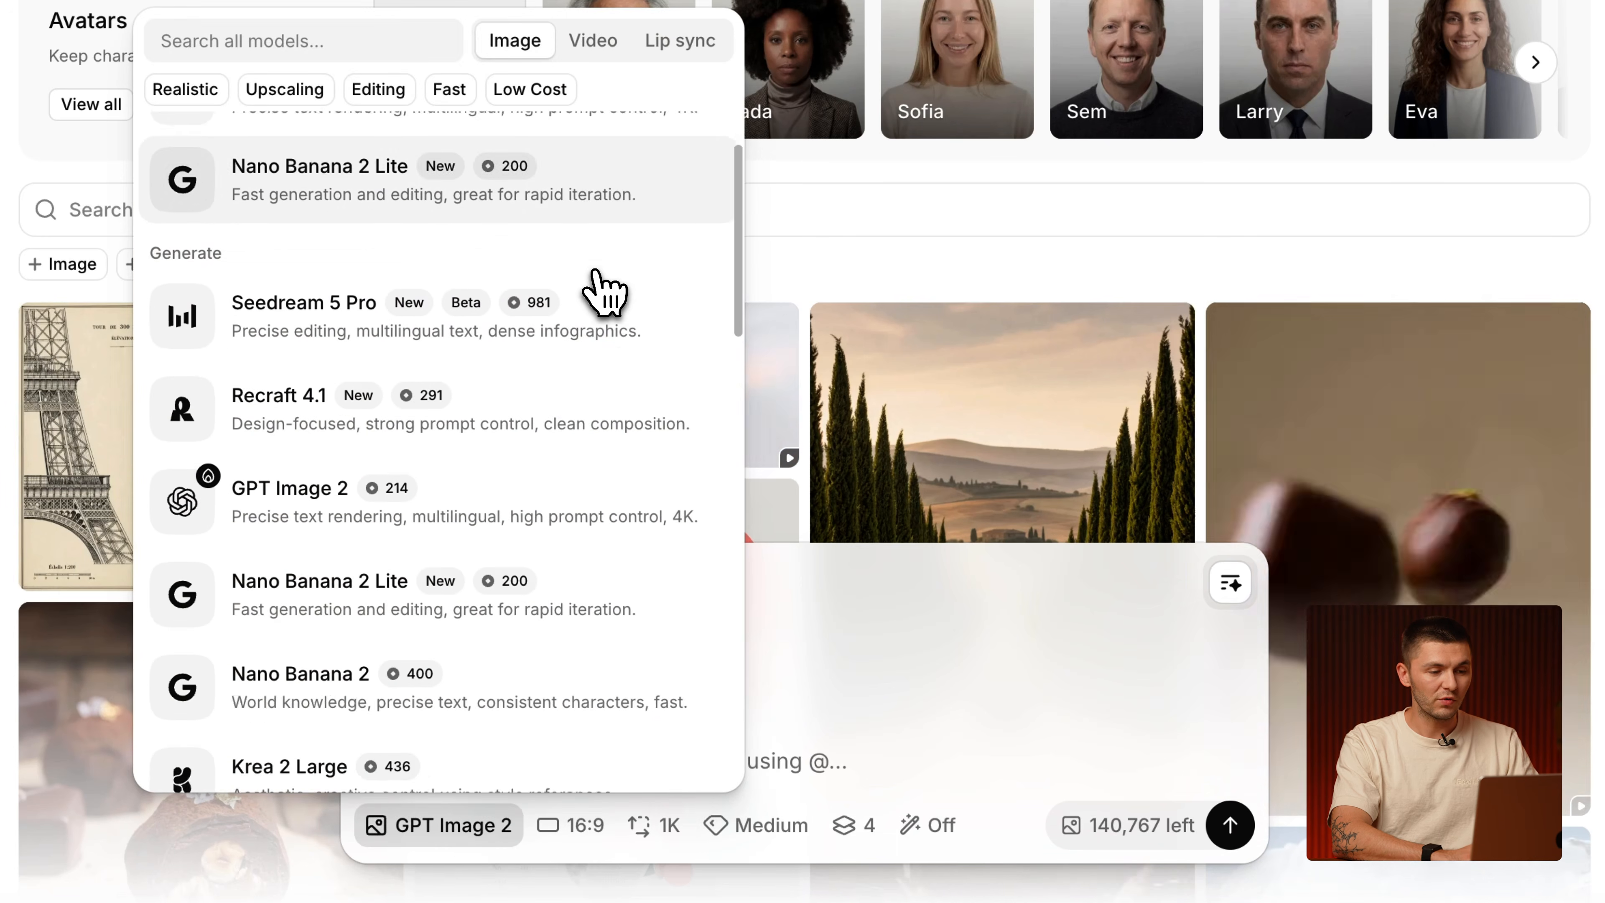
scroll(602, 288, "down", 10)
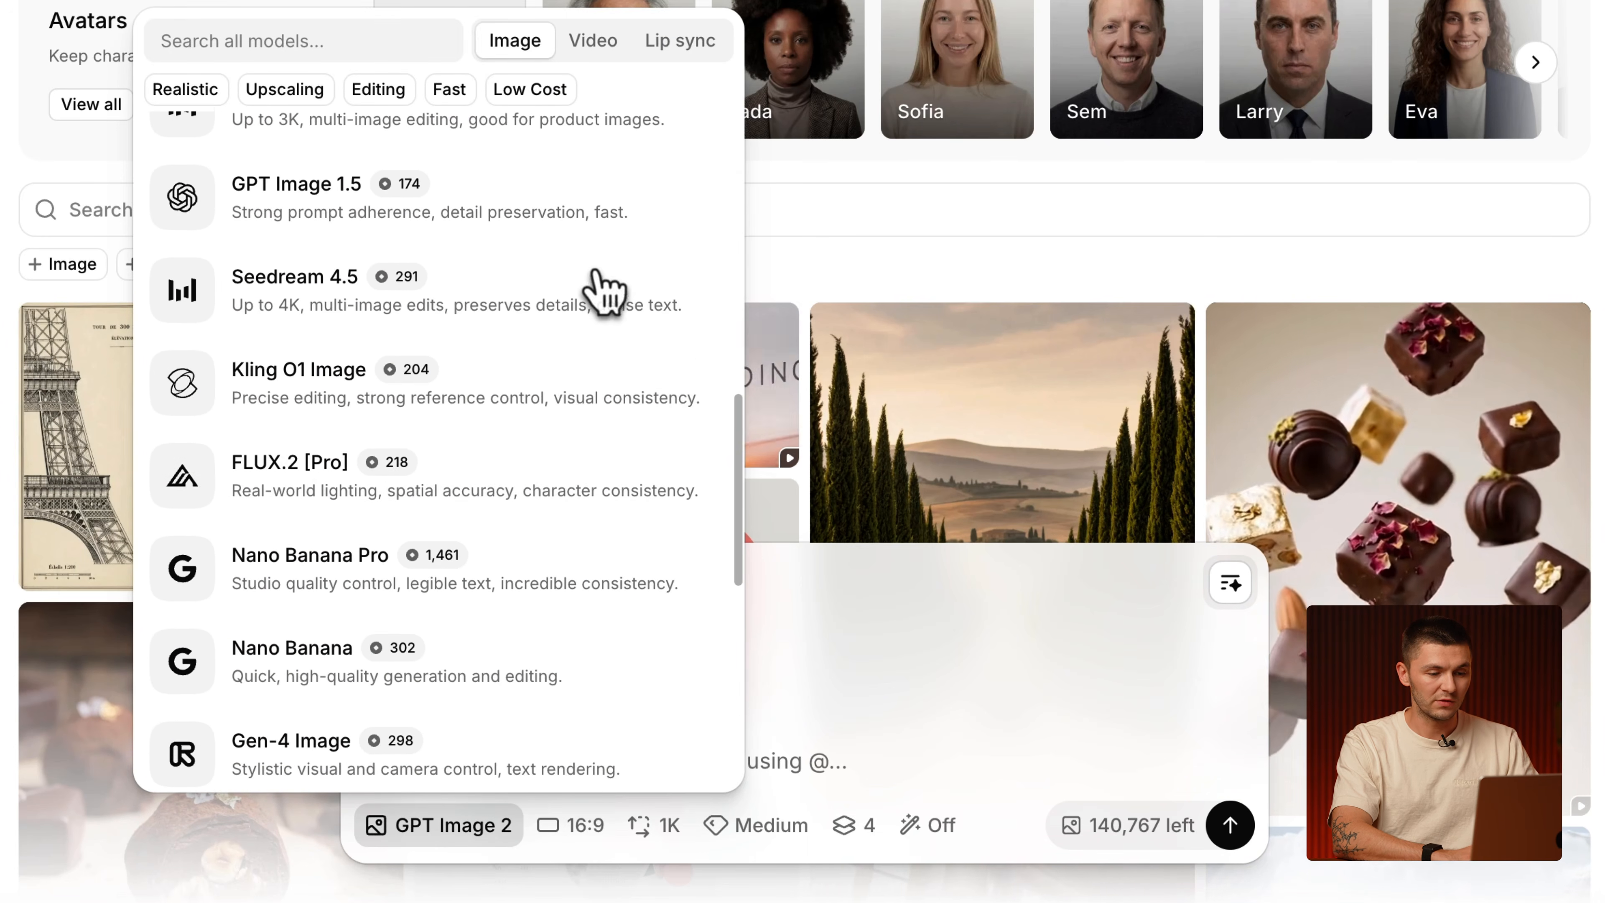
scroll(574, 466, "up", 15)
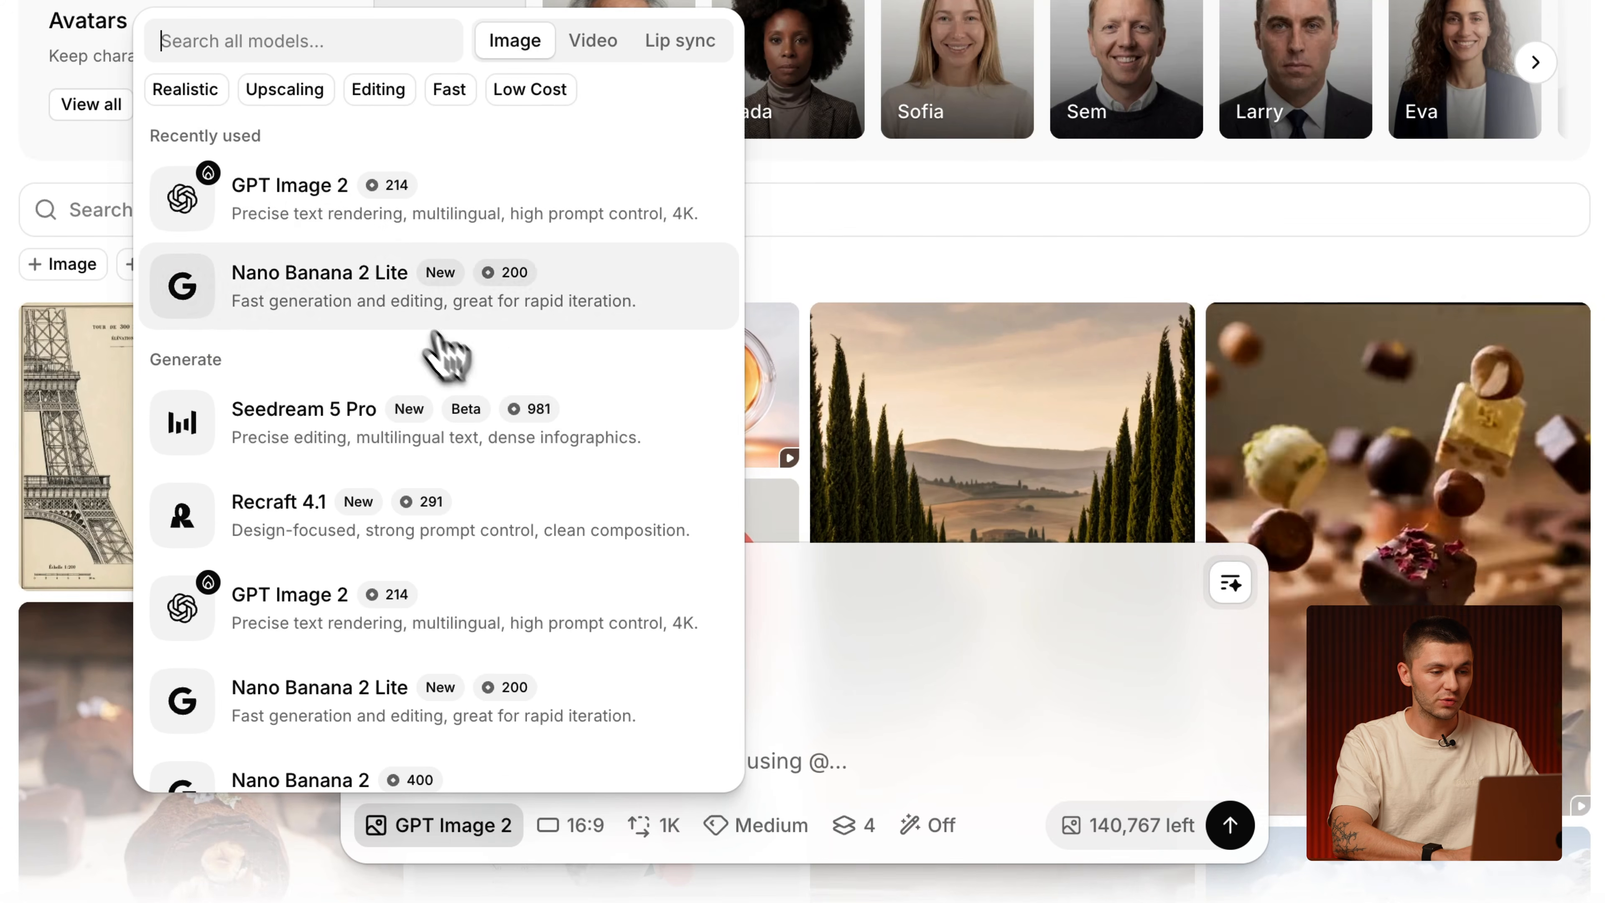
left_click(321, 211)
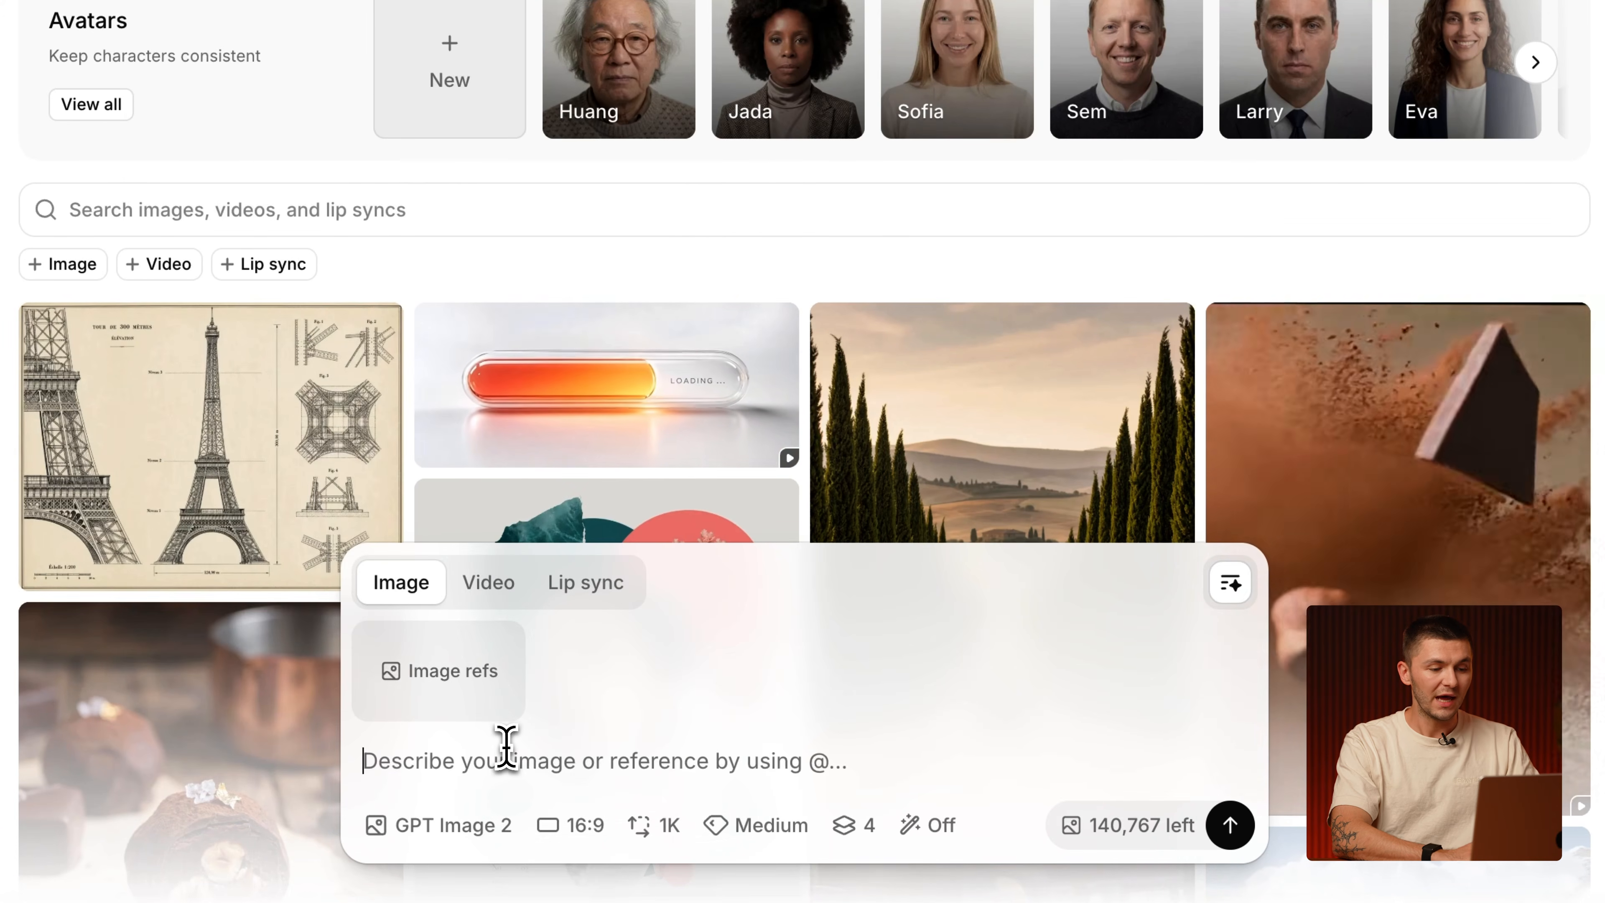
type("Hedgehog")
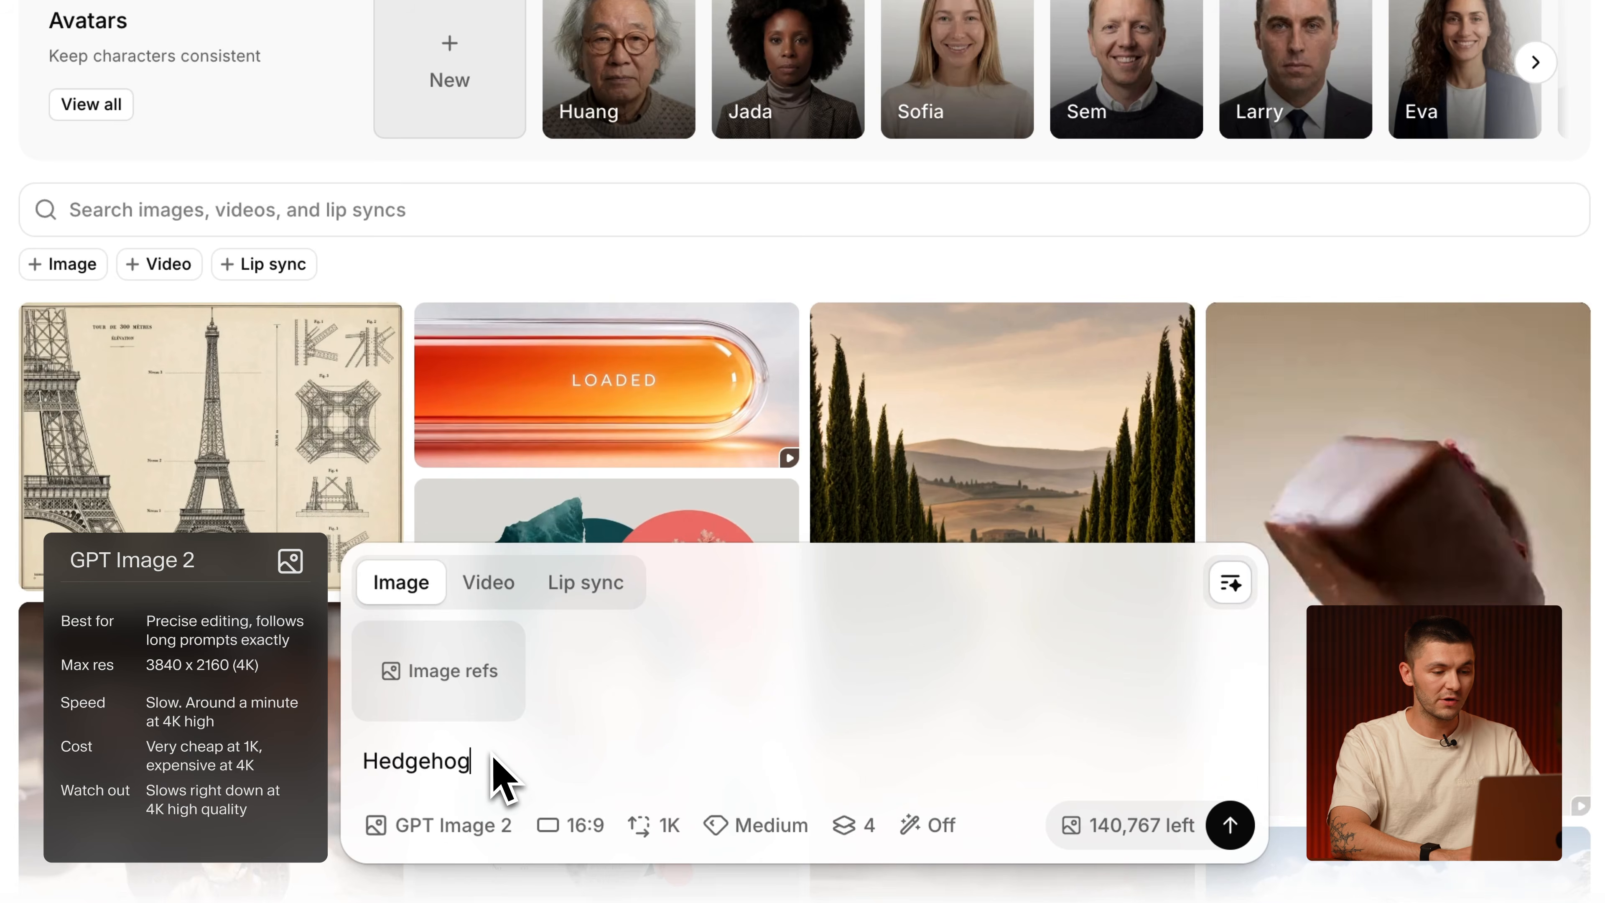
Review the aspect ratio, resolution, quality and generation count options, and switch prompt enhancement on and back off.
left_click(584, 835)
left_click(585, 836)
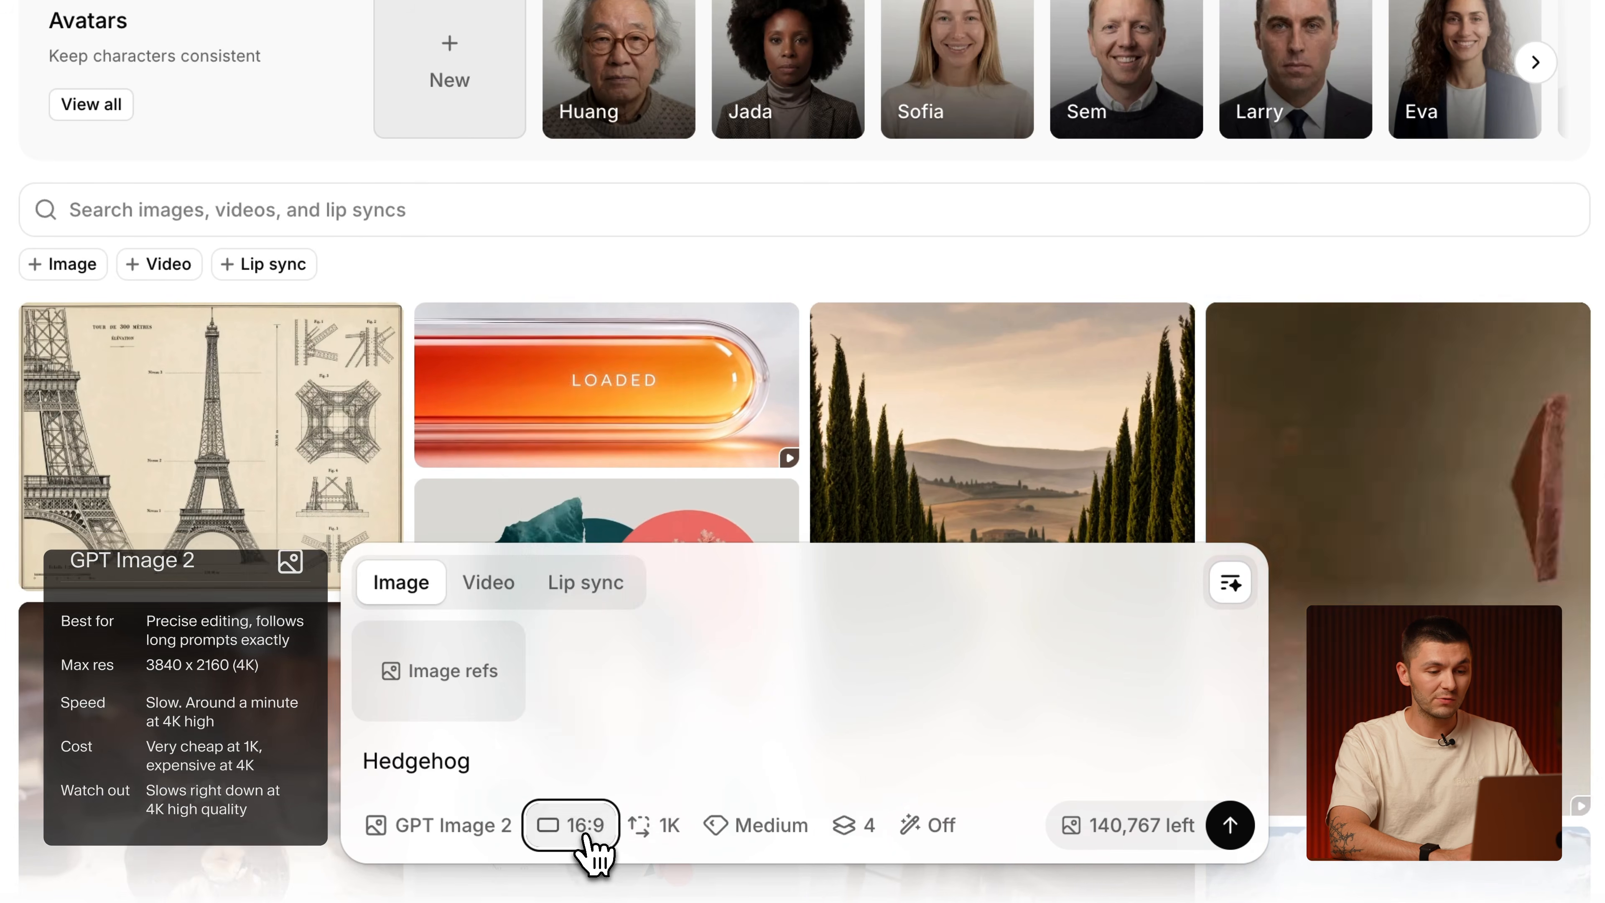
left_click(653, 843)
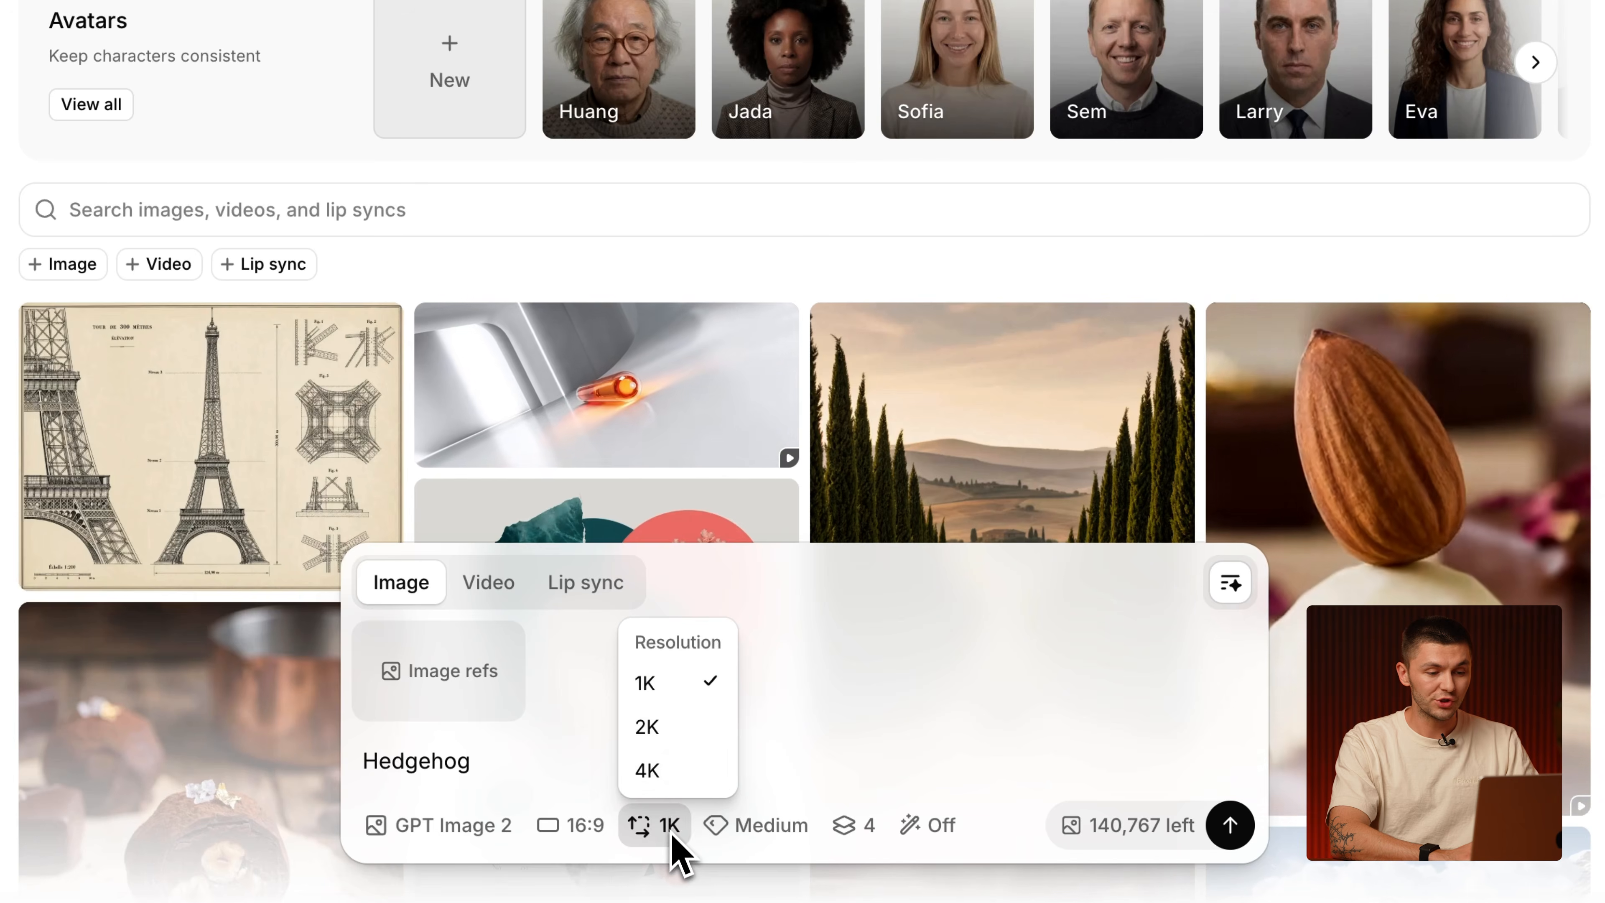
left_click(673, 837)
left_click(743, 828)
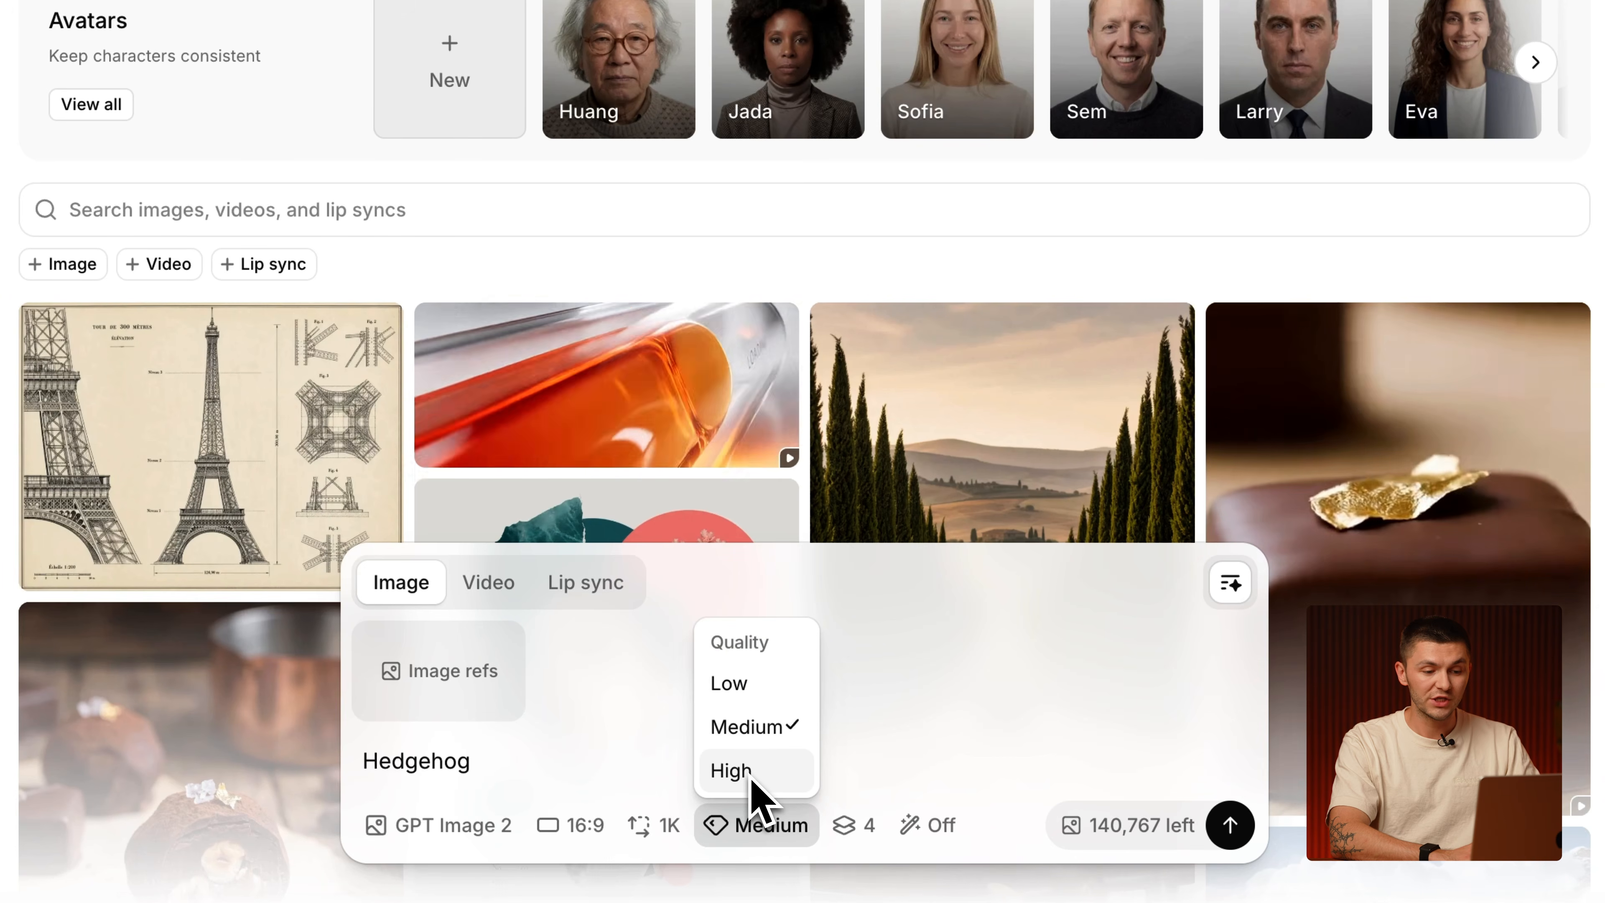
left_click(845, 821)
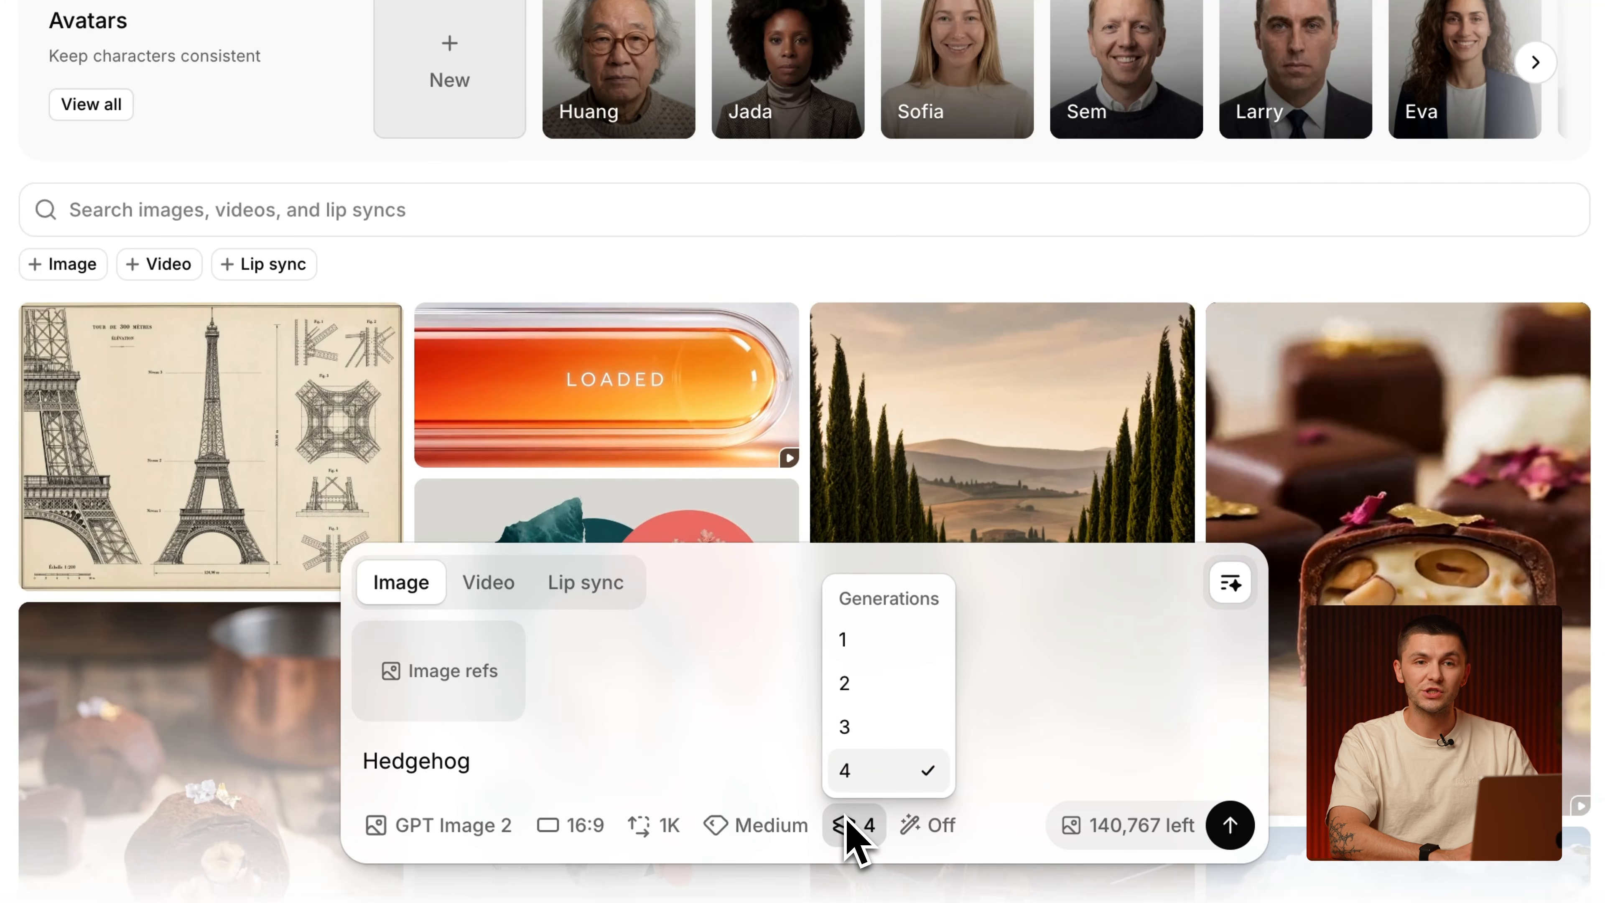
left_click(941, 827)
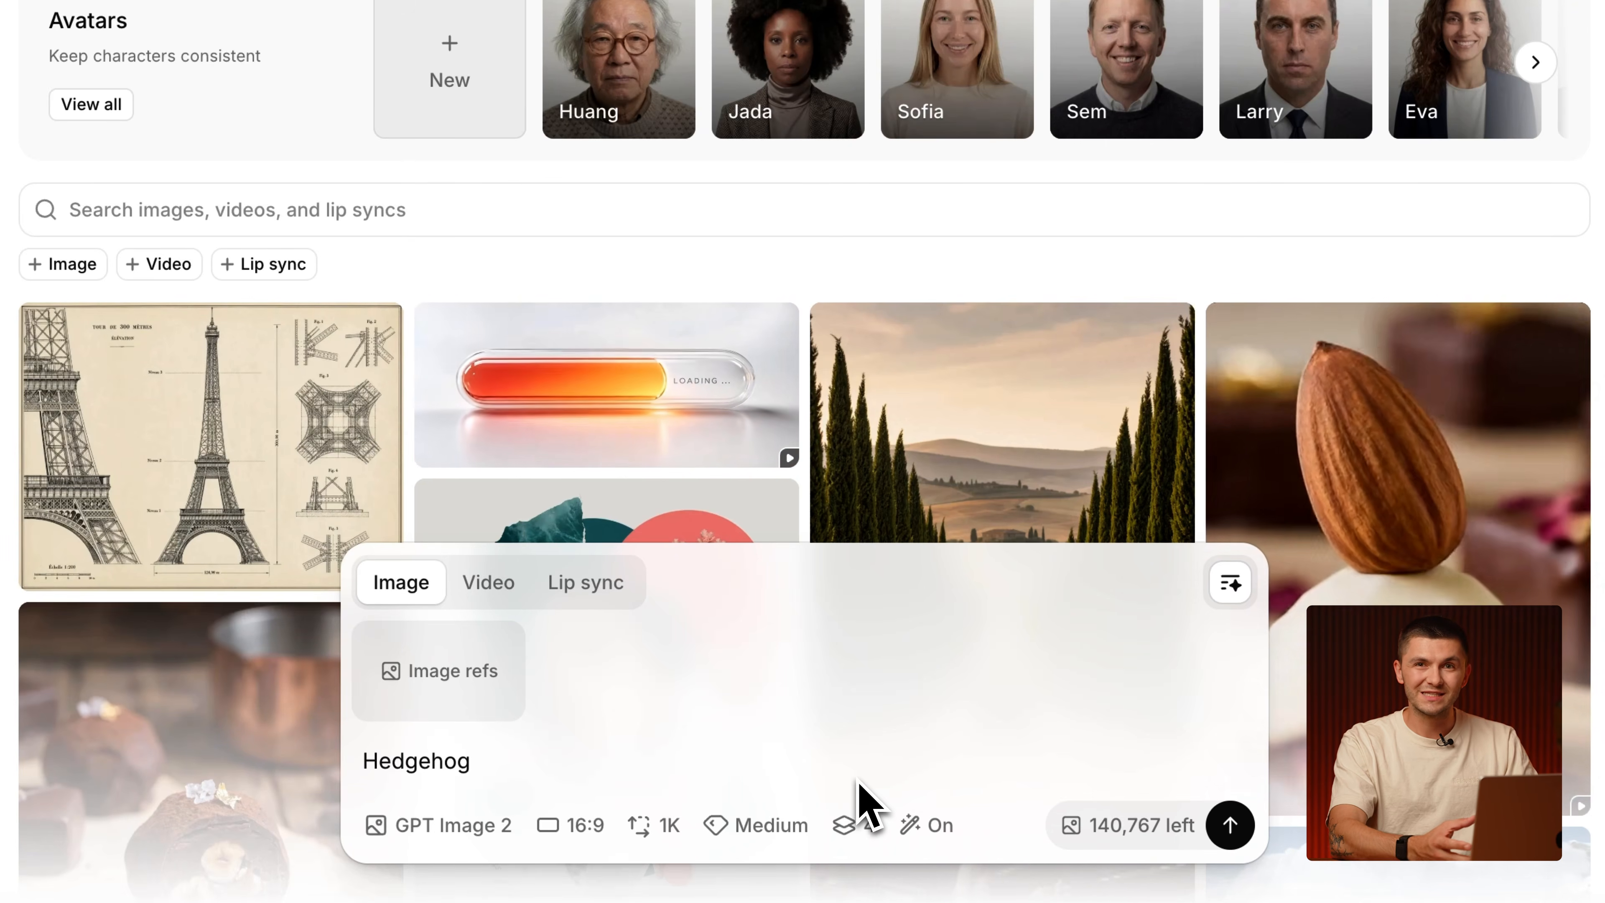
left_click(928, 827)
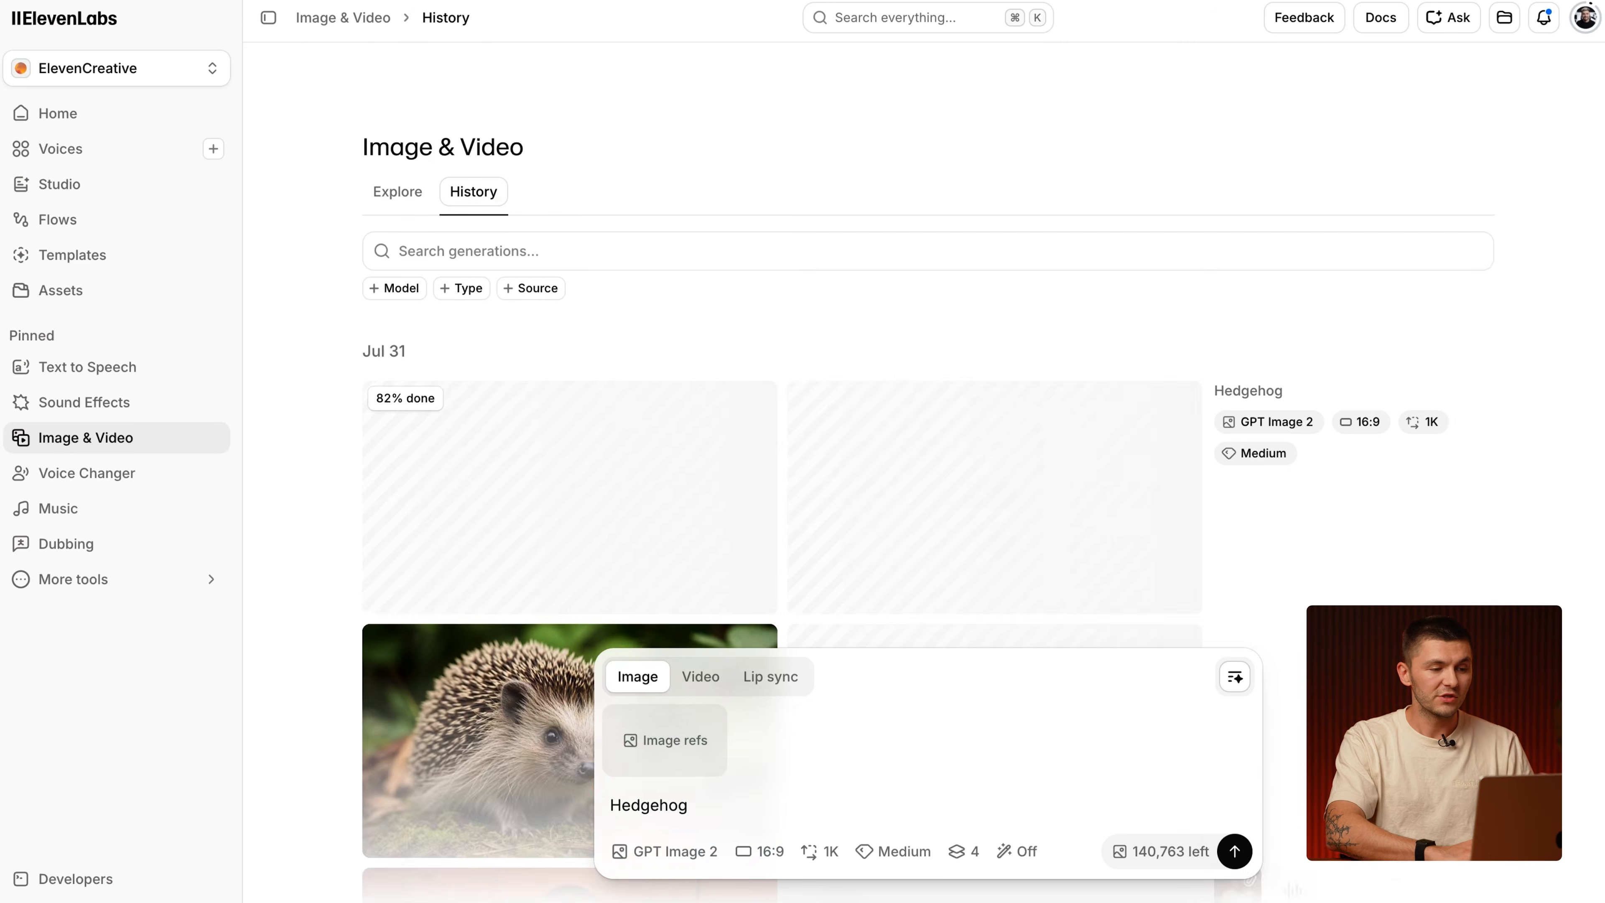
Look over the GPT Image 2 hedgehog images, then generate the same prompt with Nano Banana 2 Lite and review its images.
scroll(632, 488, "down", 2)
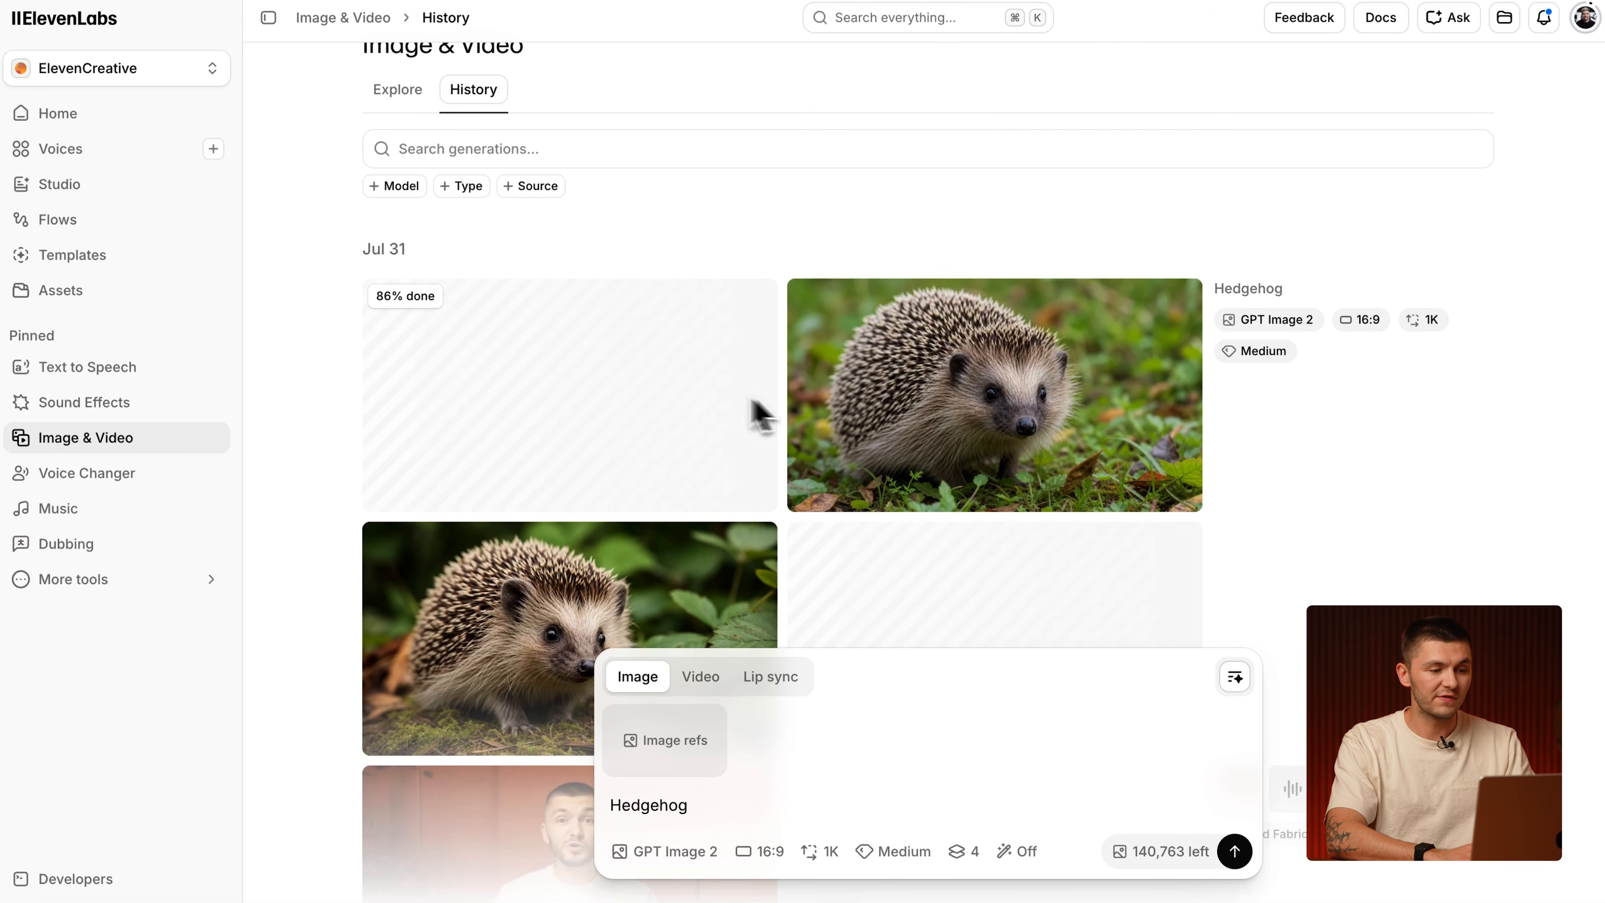
scroll(914, 454, "up", 1)
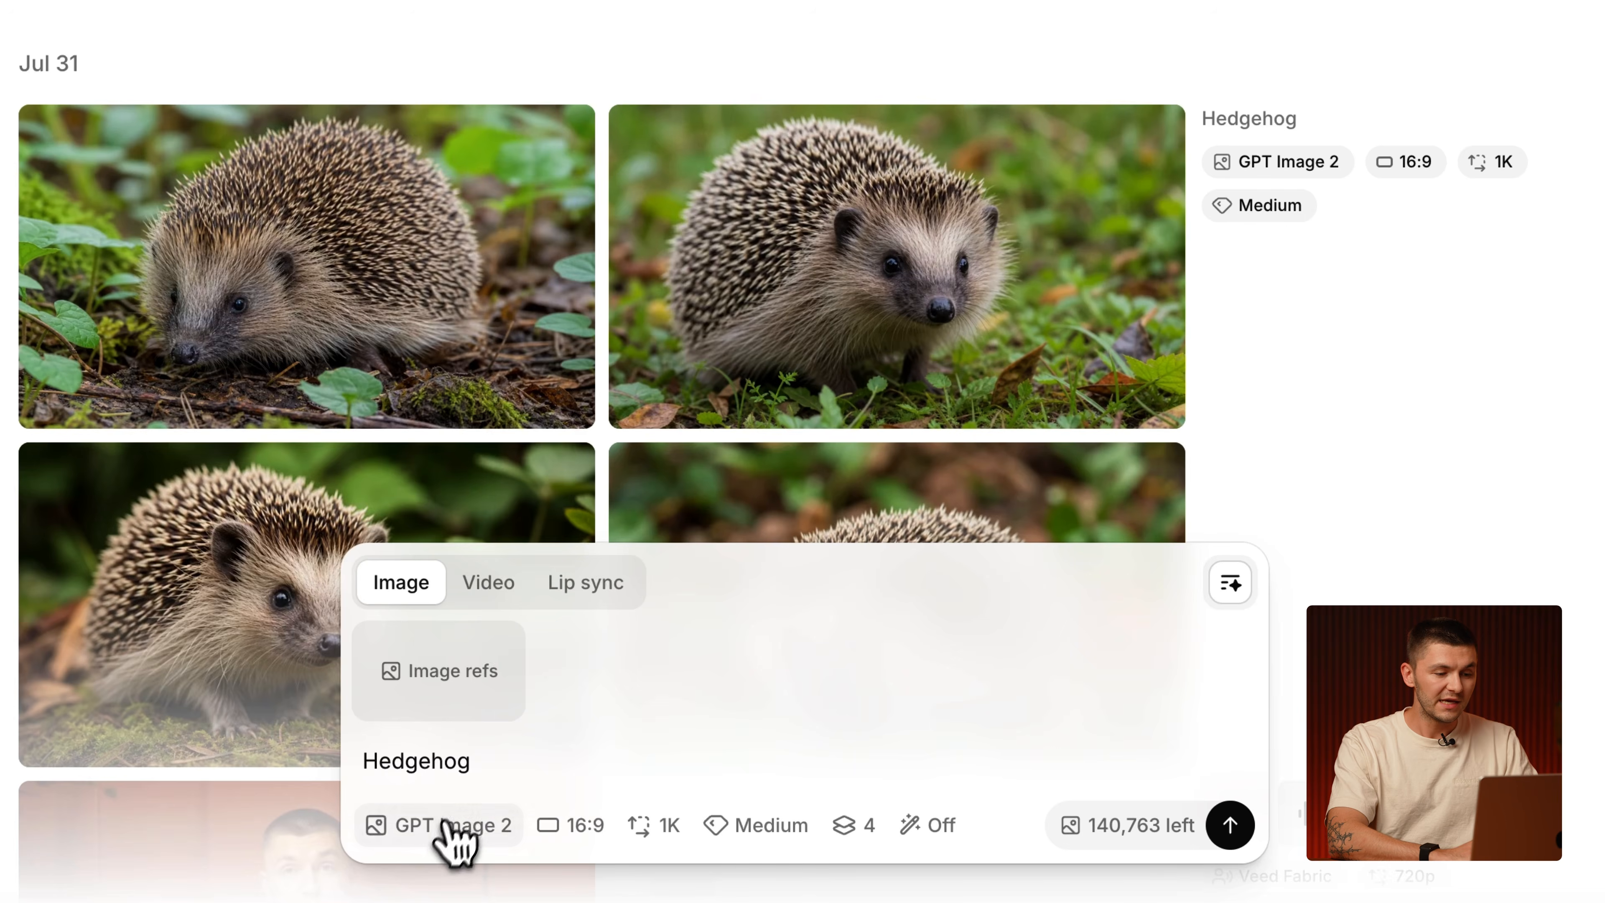
left_click(671, 852)
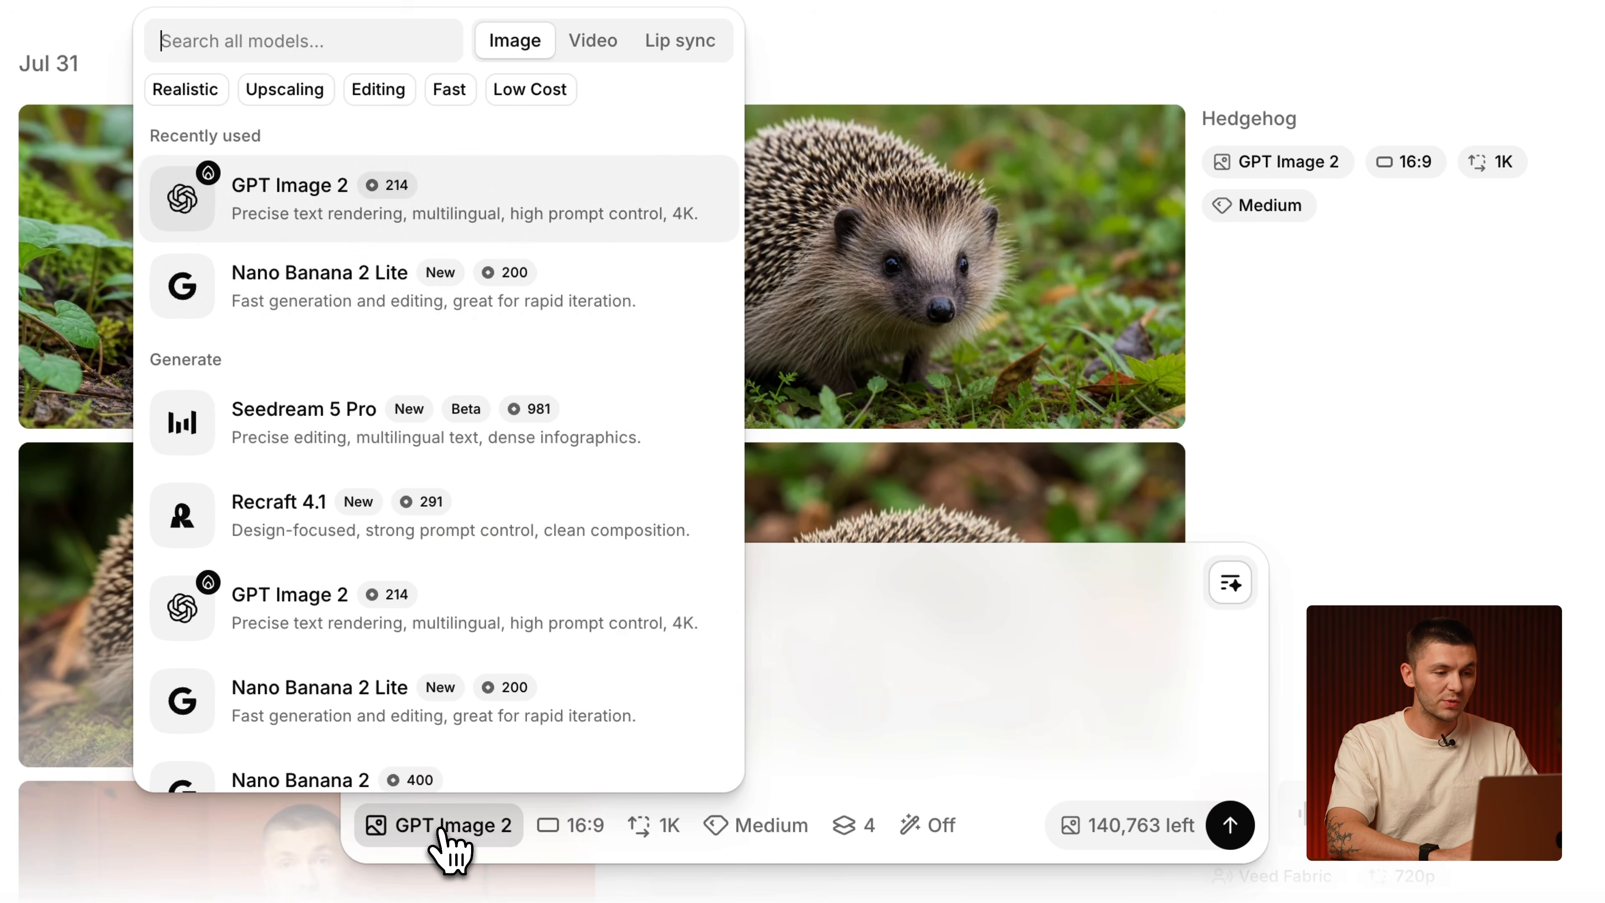
left_click(330, 298)
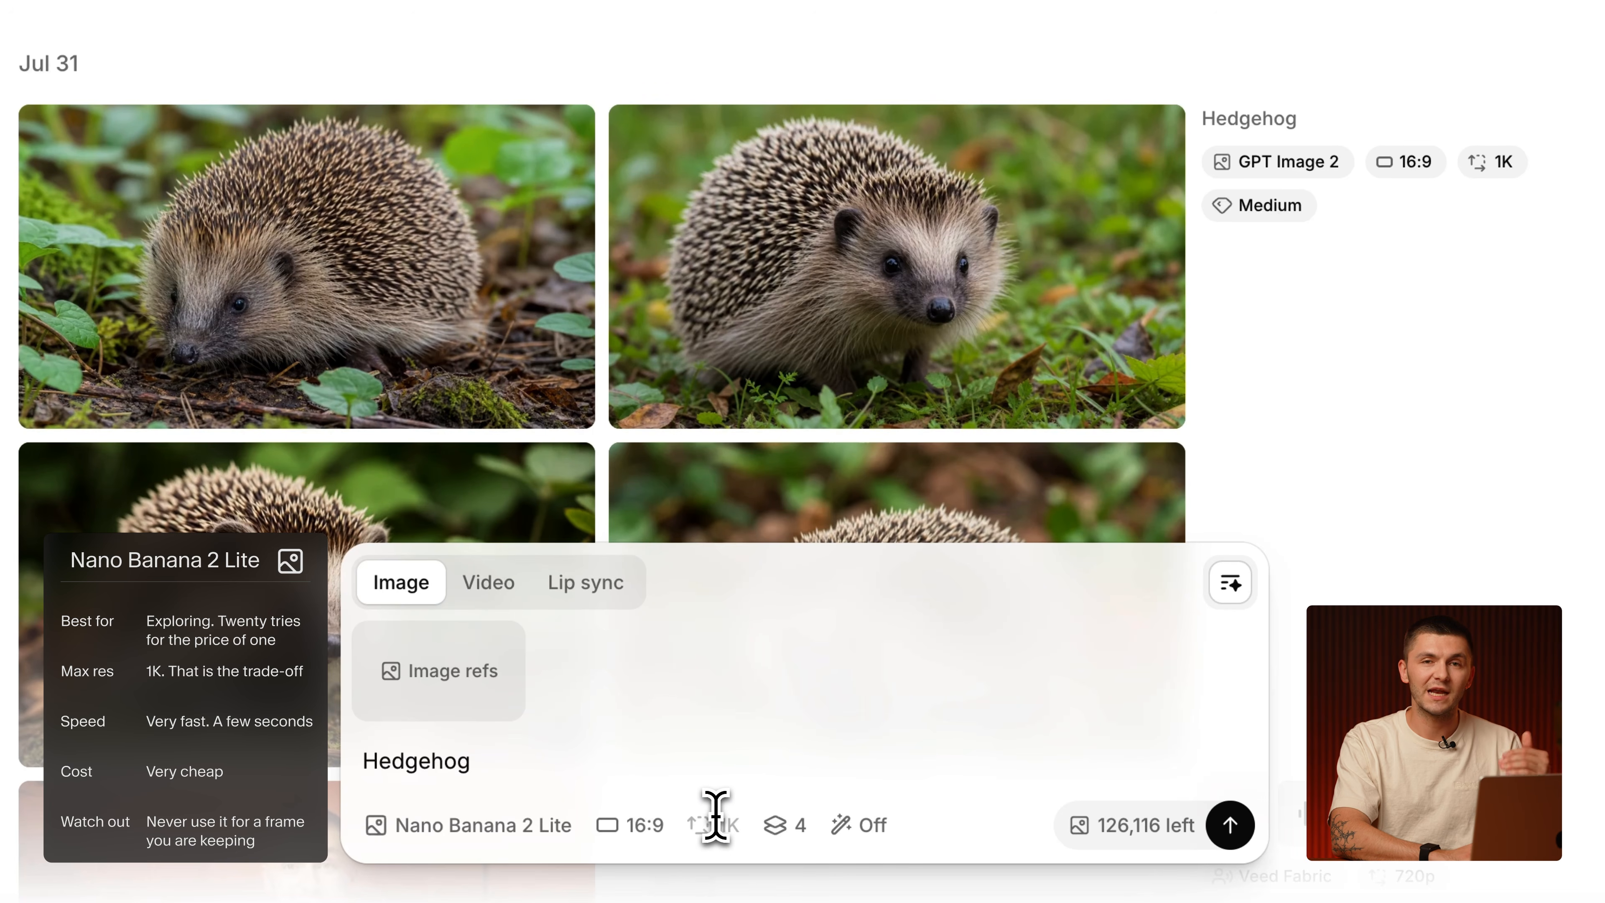
mouse_move(715, 816)
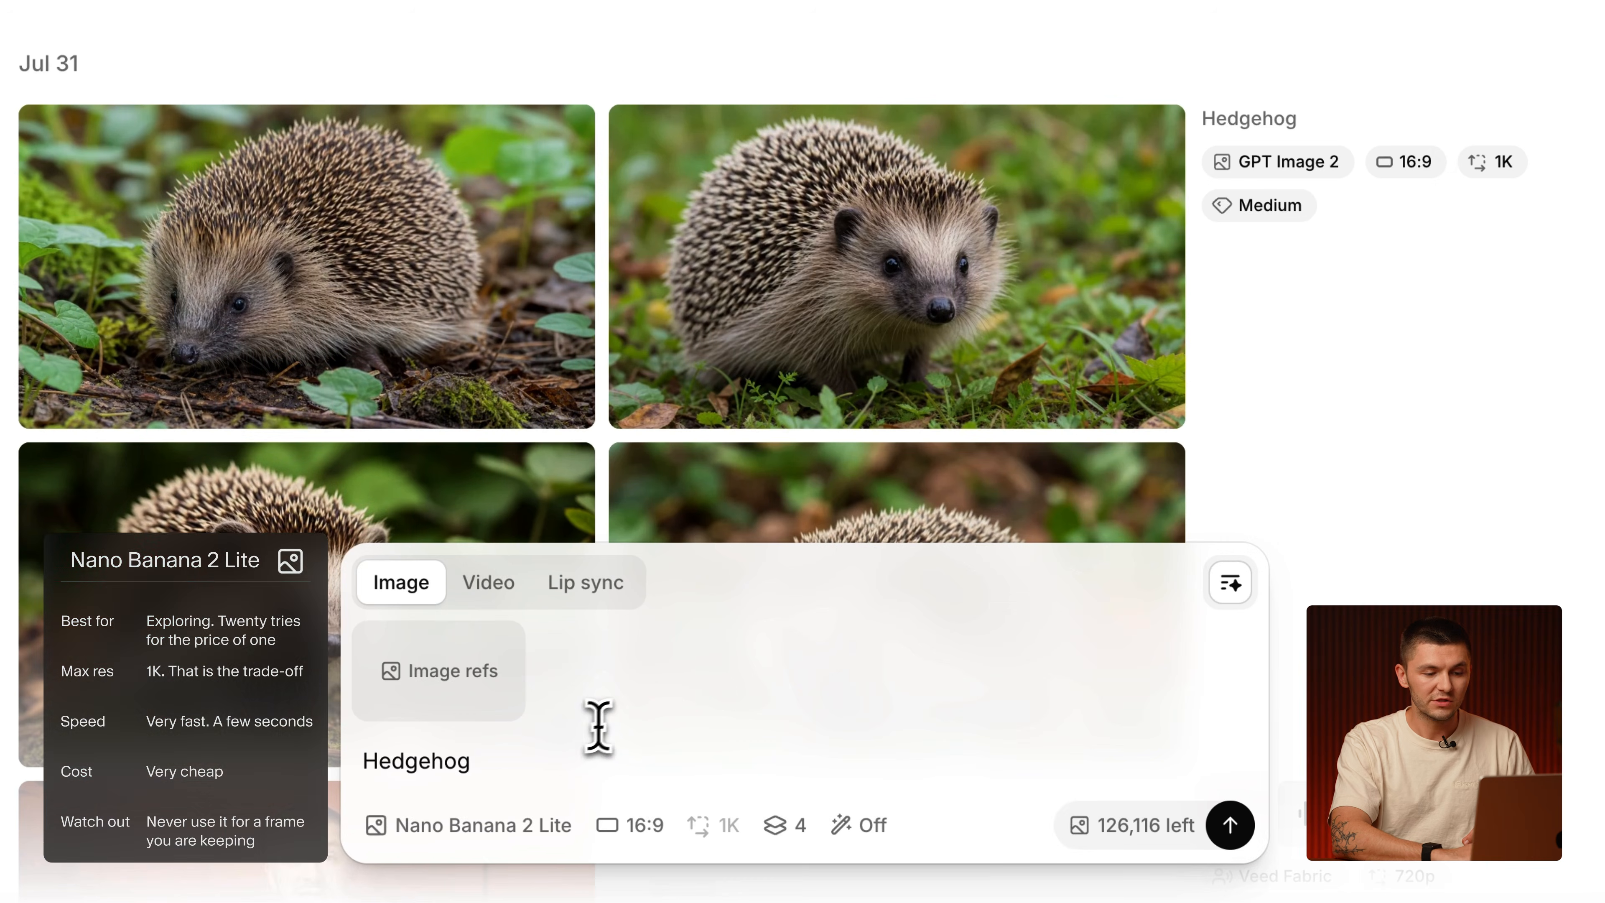
left_click(1231, 827)
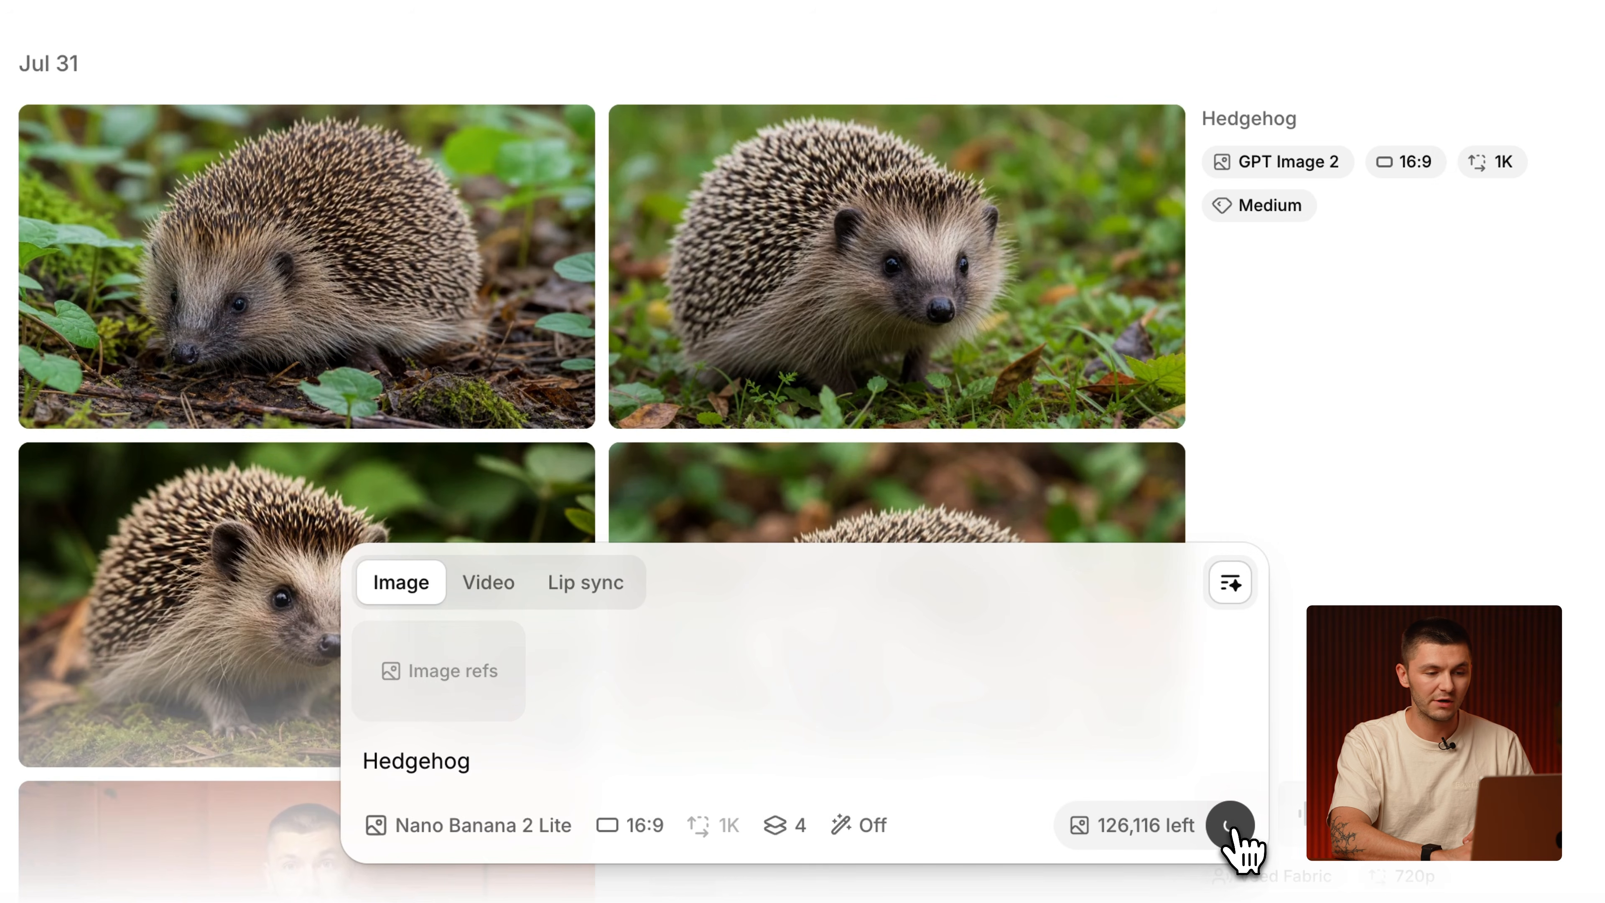
scroll(991, 526, "down", 2)
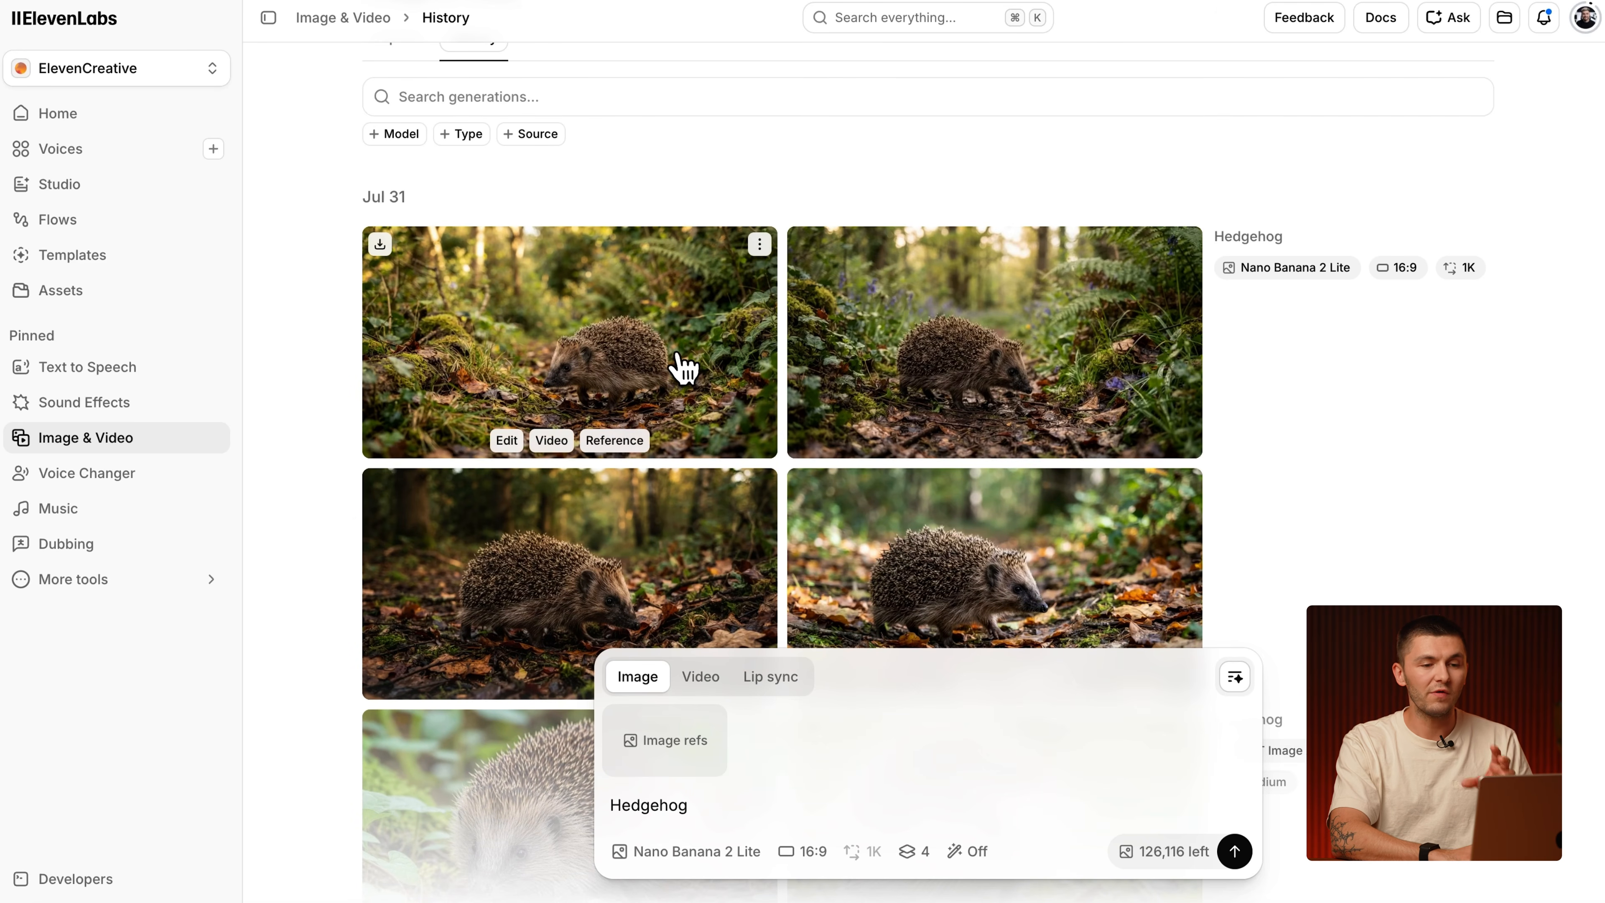
scroll(682, 366, "down", 5)
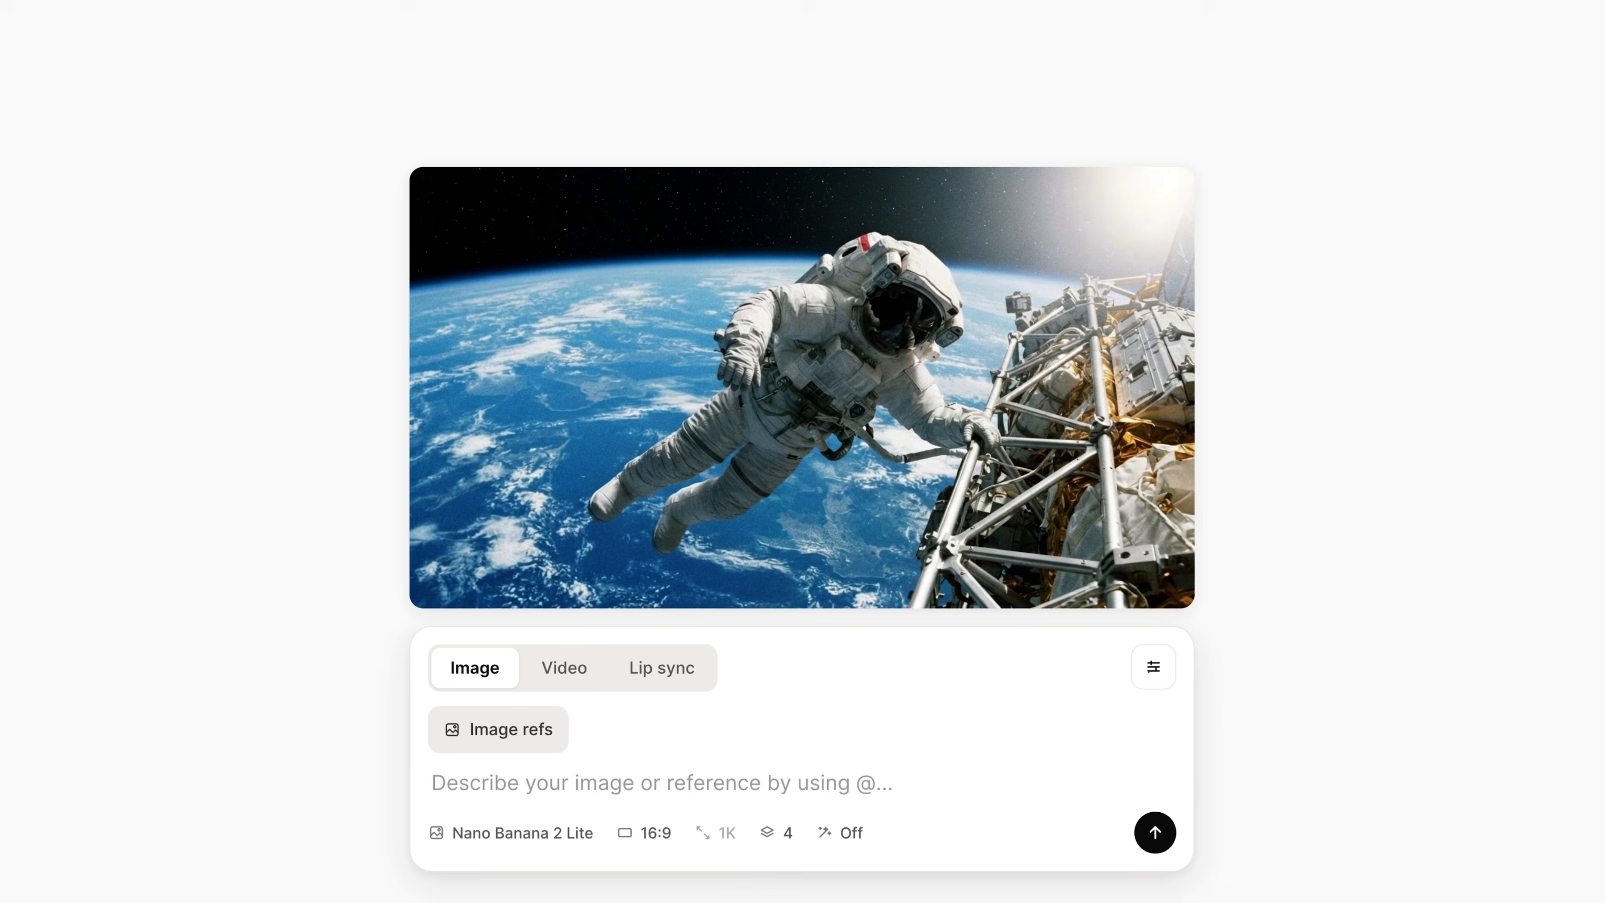
Generate images from a detailed prompt describing a waving astronaut in a deep teal suit, charcoal paper rocks, an amber-topped antenna, and no text, logos or watermark.
type("astronaut stands centre frame in a deep teal pressure suit, rounded fishbowl helmet reflectin")
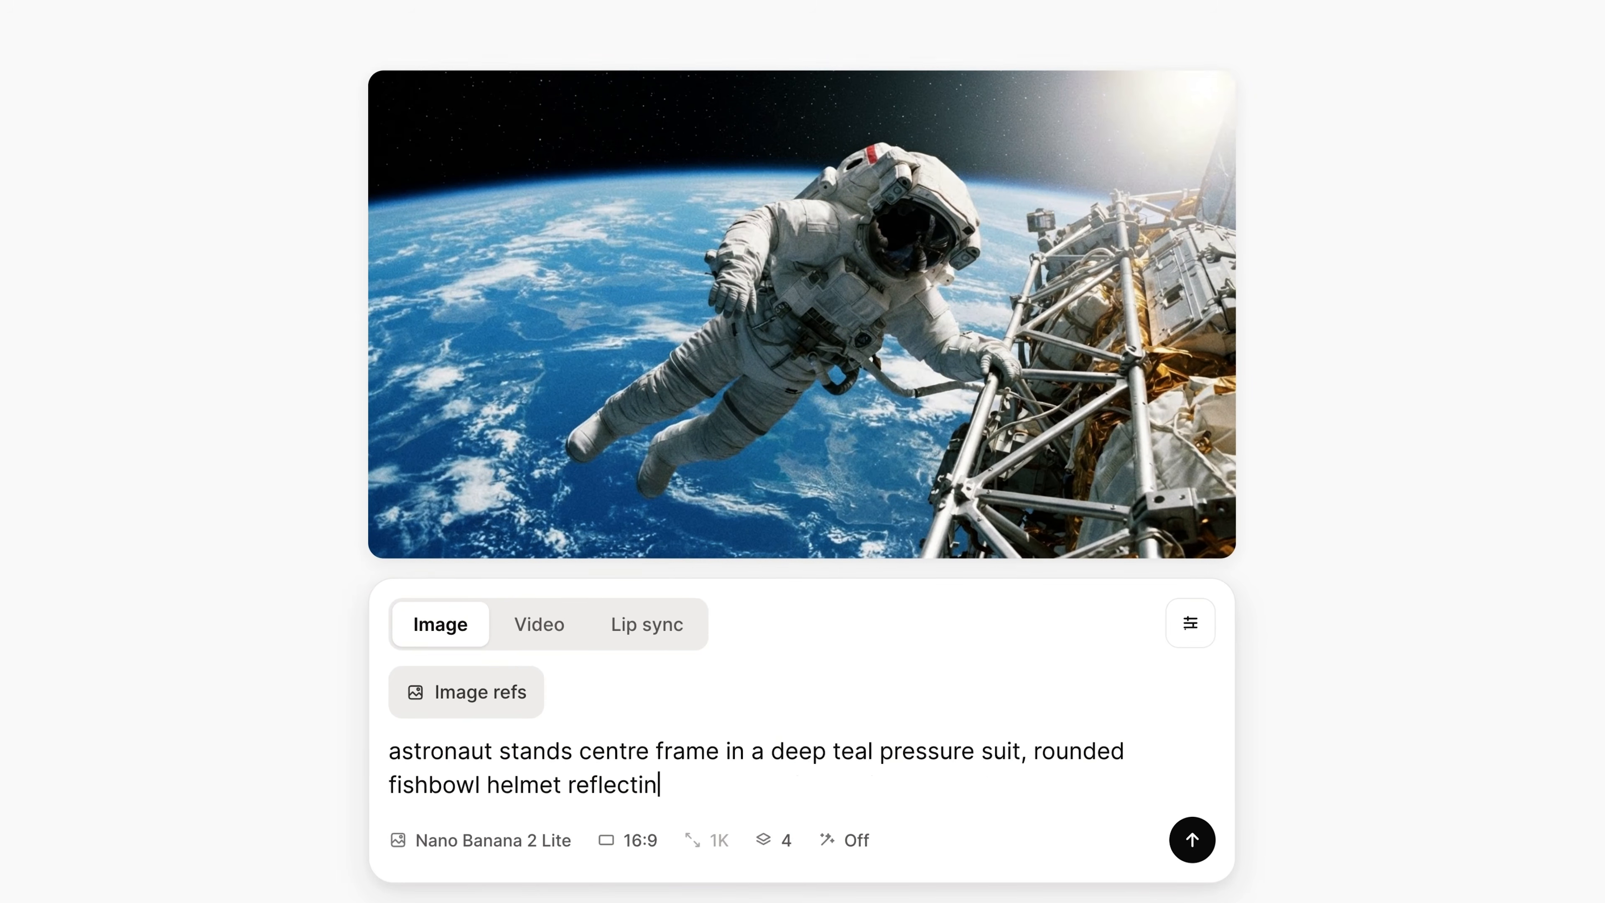
type("g a thin band of amber light, one hand raised in a slow wave. Behind them, three angular paper rock formations in charcoal and a single slim antenna topped with a glowing amber sphere. Flat charcoal b")
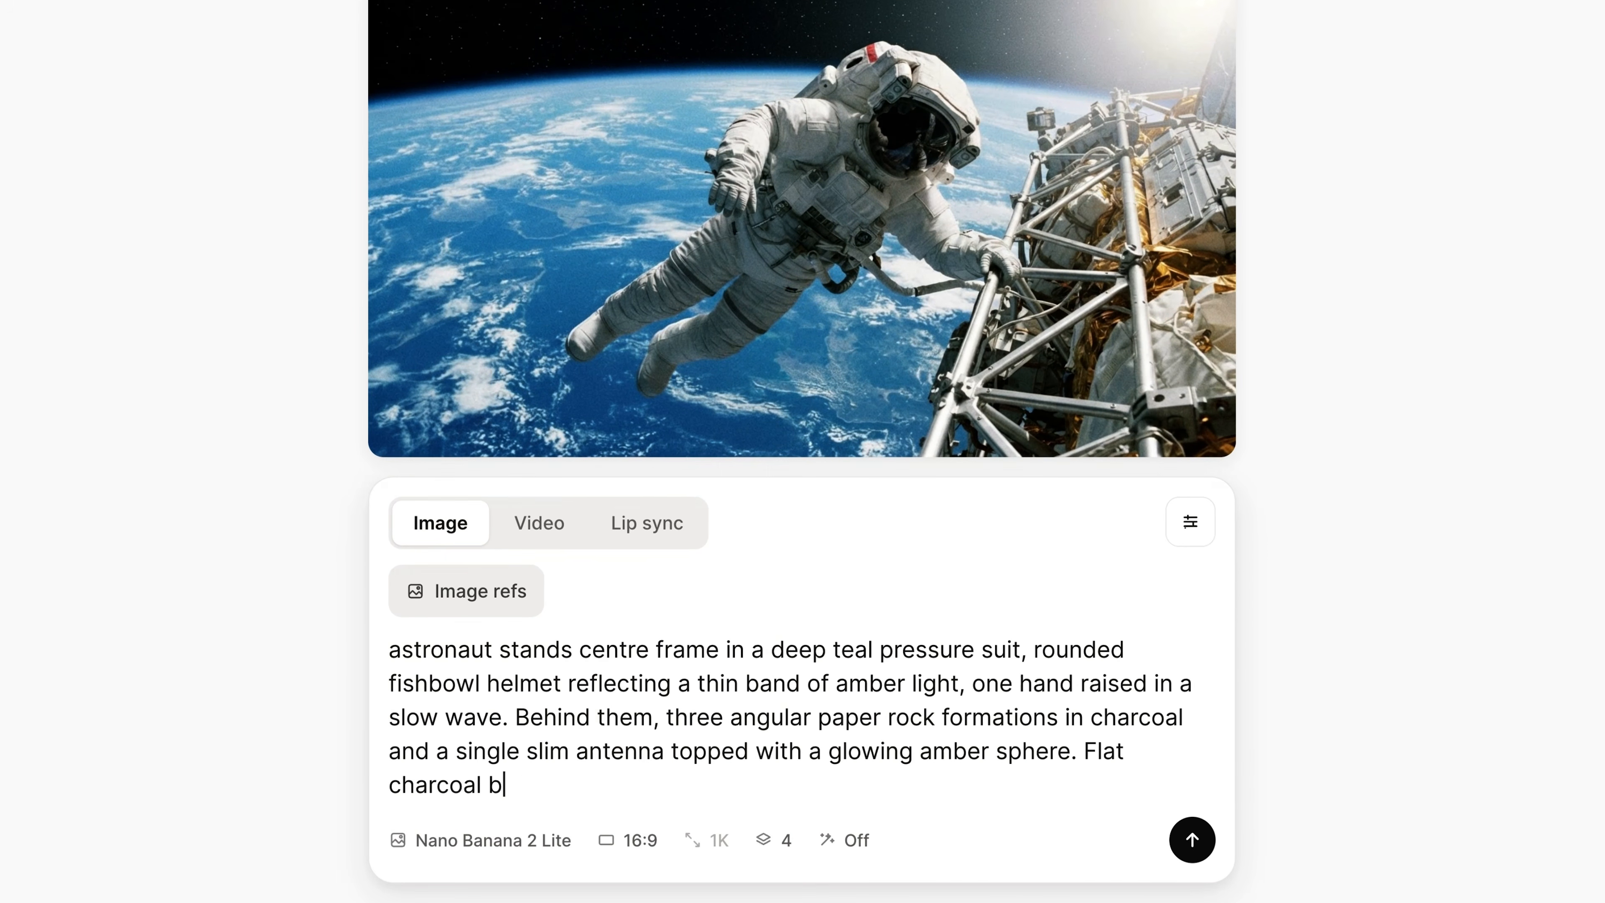
type("ackground with generous negative space around around the figure. Soft key light from the upper left, long cool shadows. No text, no logos, no watermark.")
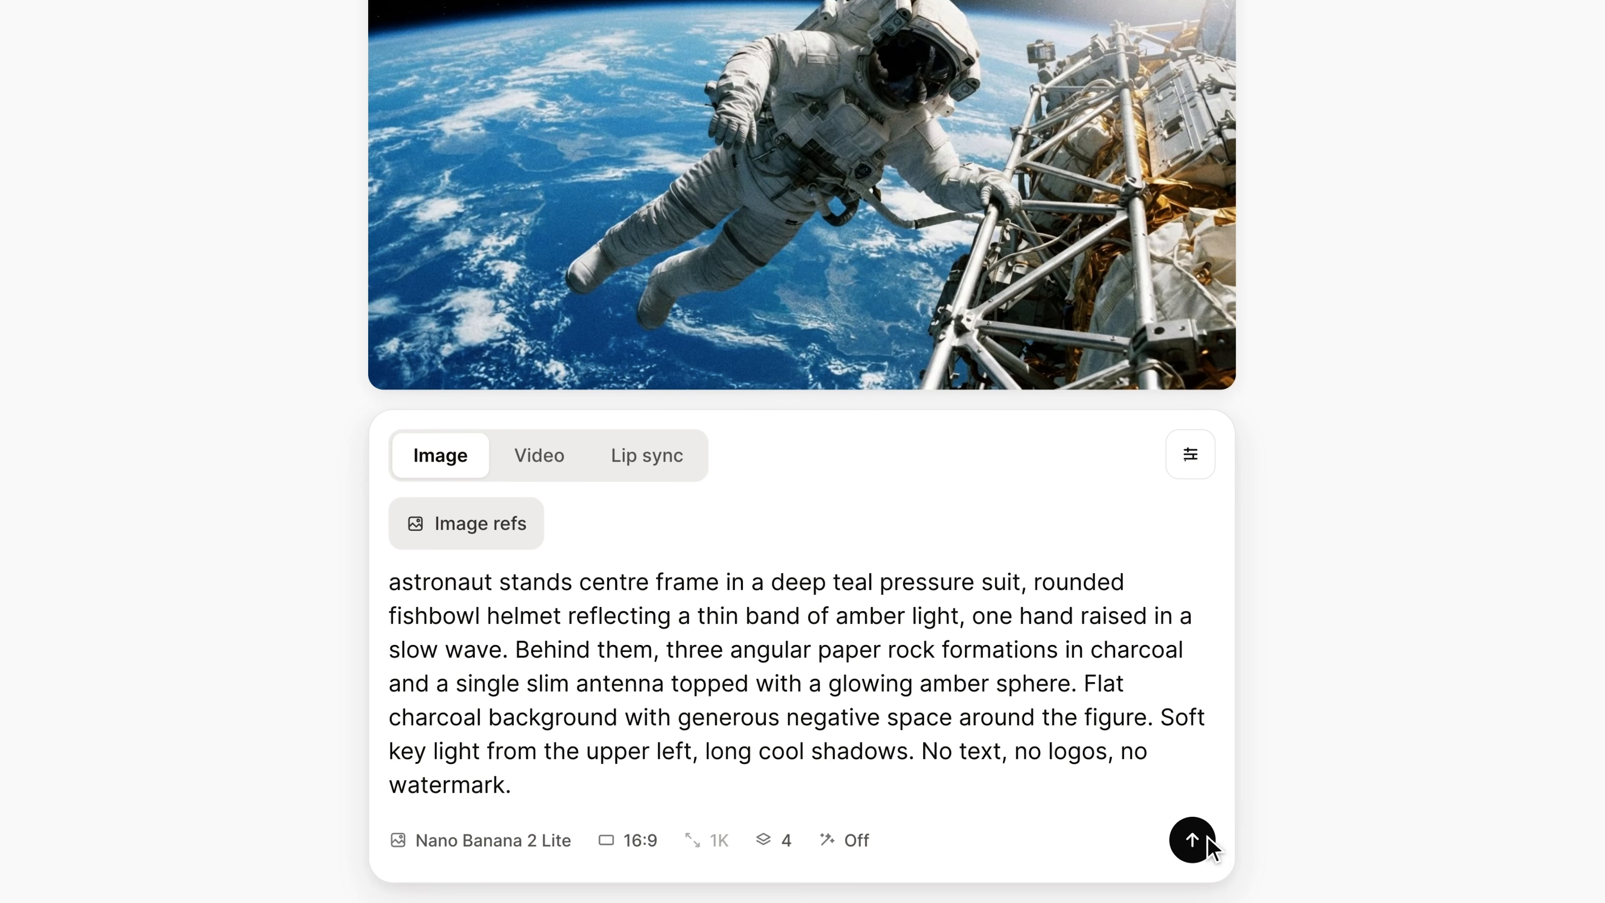
left_click(1194, 841)
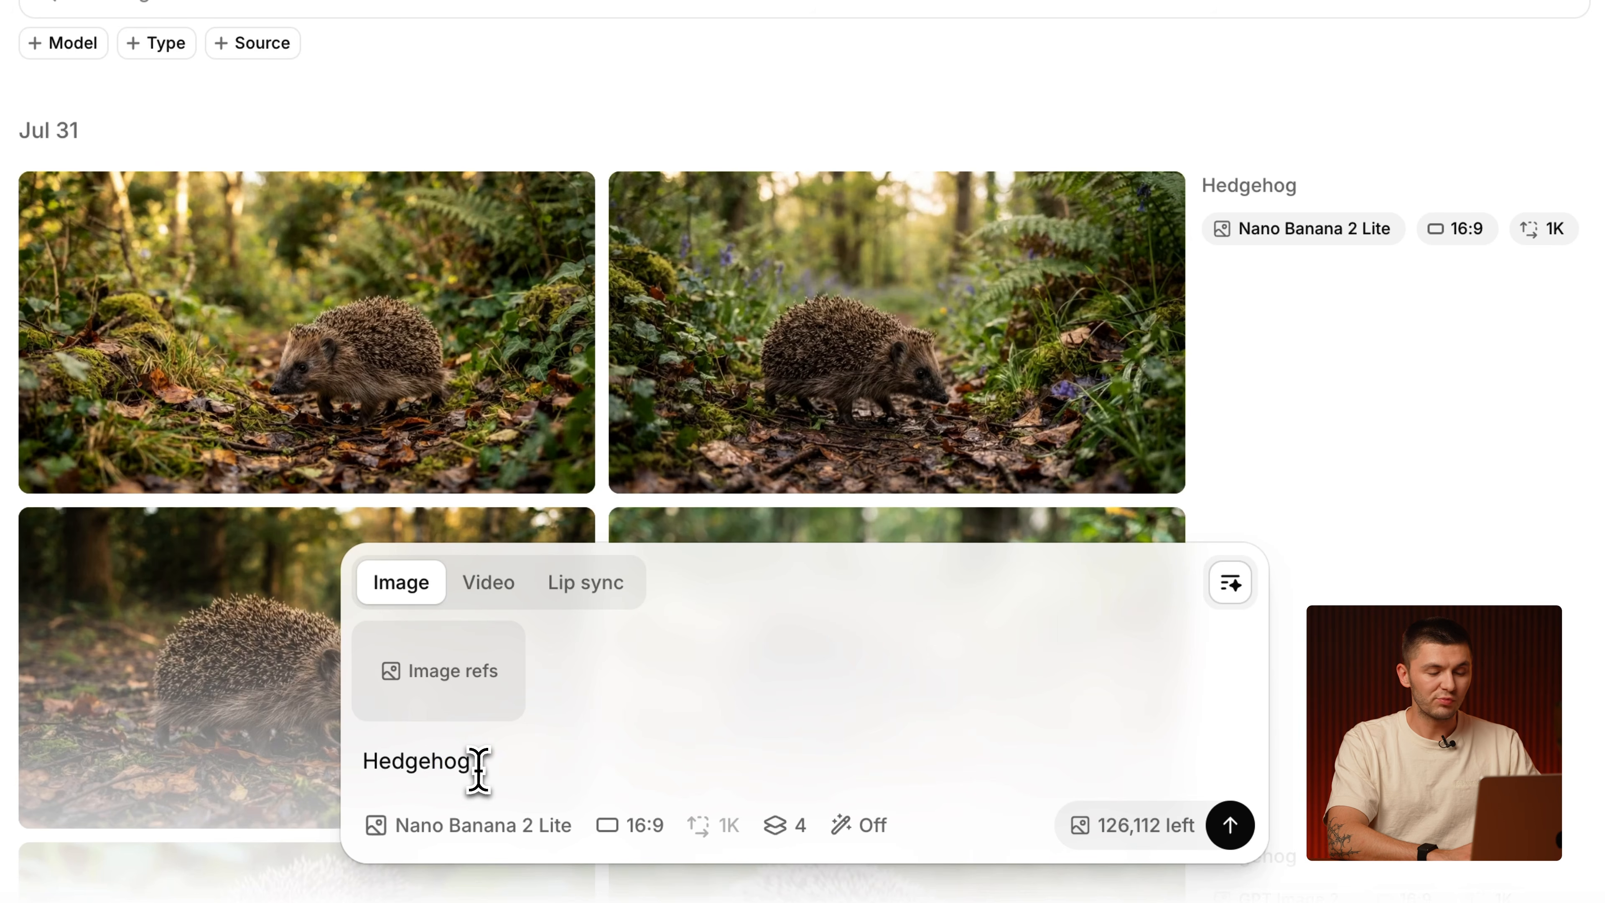
Replace the "Hedgehog" prompt with a detailed 100% felt-made scene of a tiny hedgehog in stitched autumn leaves, and generate the images.
left_click_drag(477, 771, 360, 770)
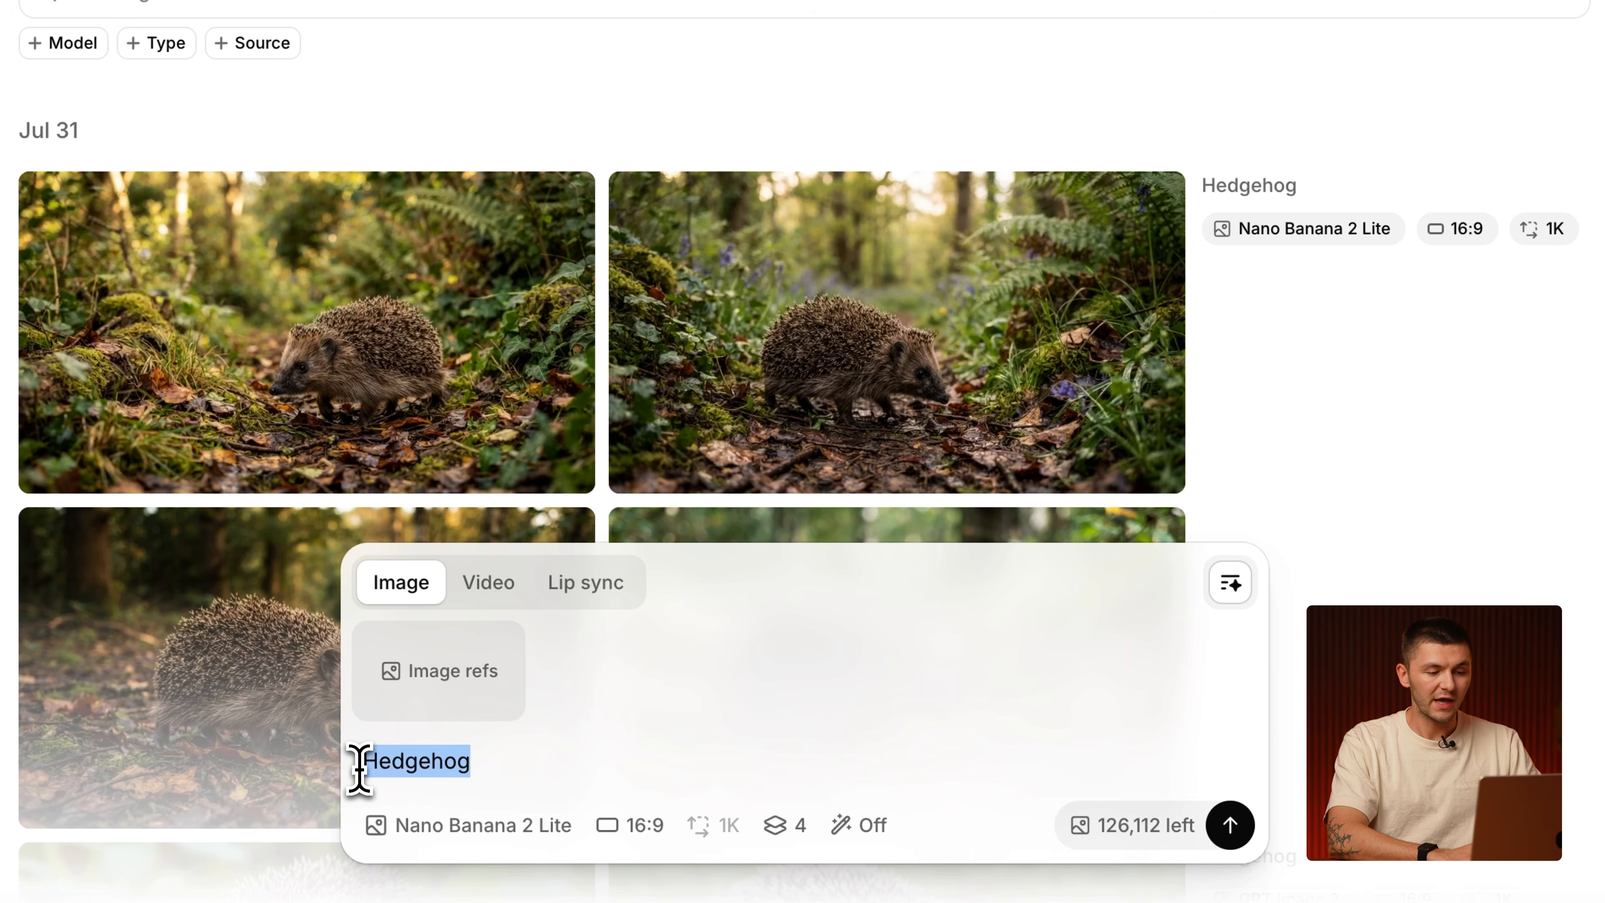
key("BackSpace")
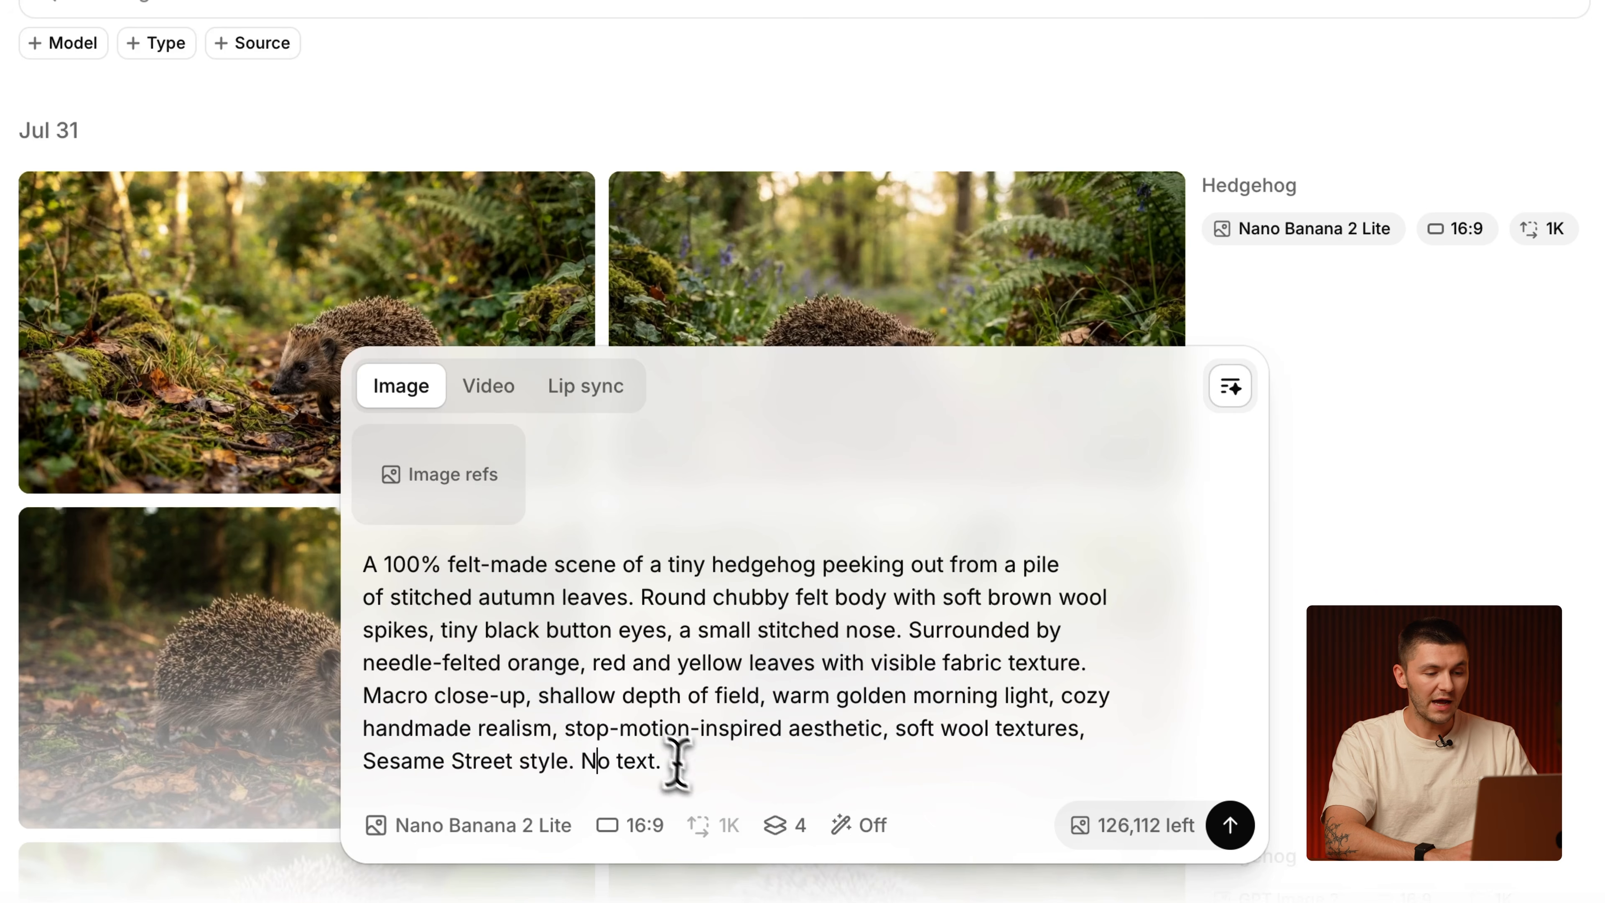
left_click(1230, 826)
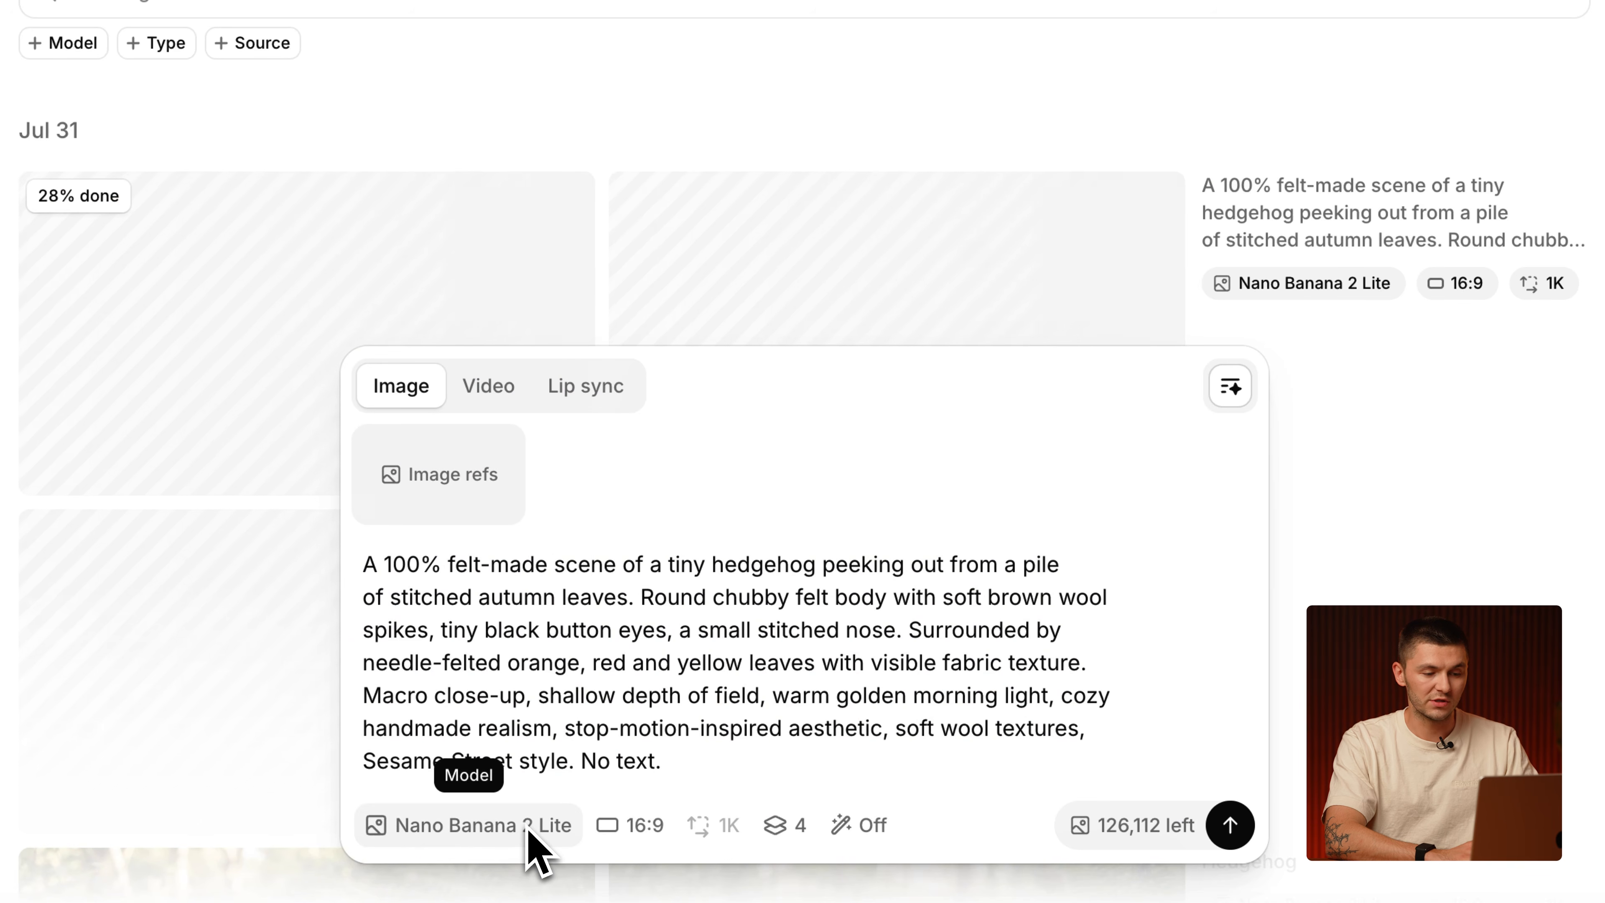
scroll(225, 405, "down", 5)
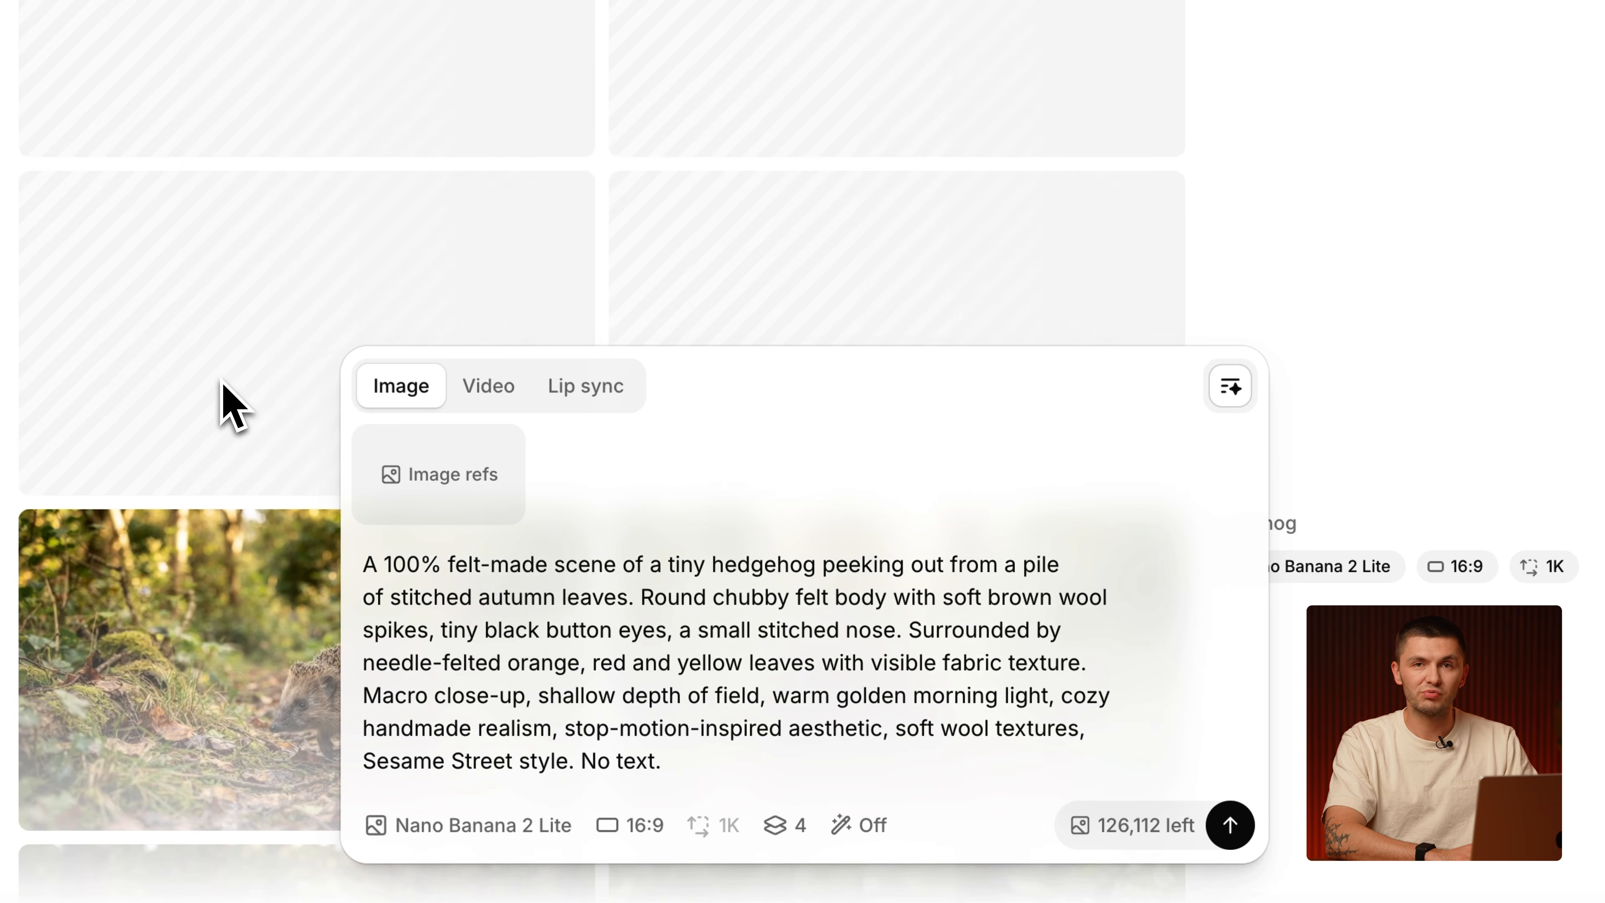
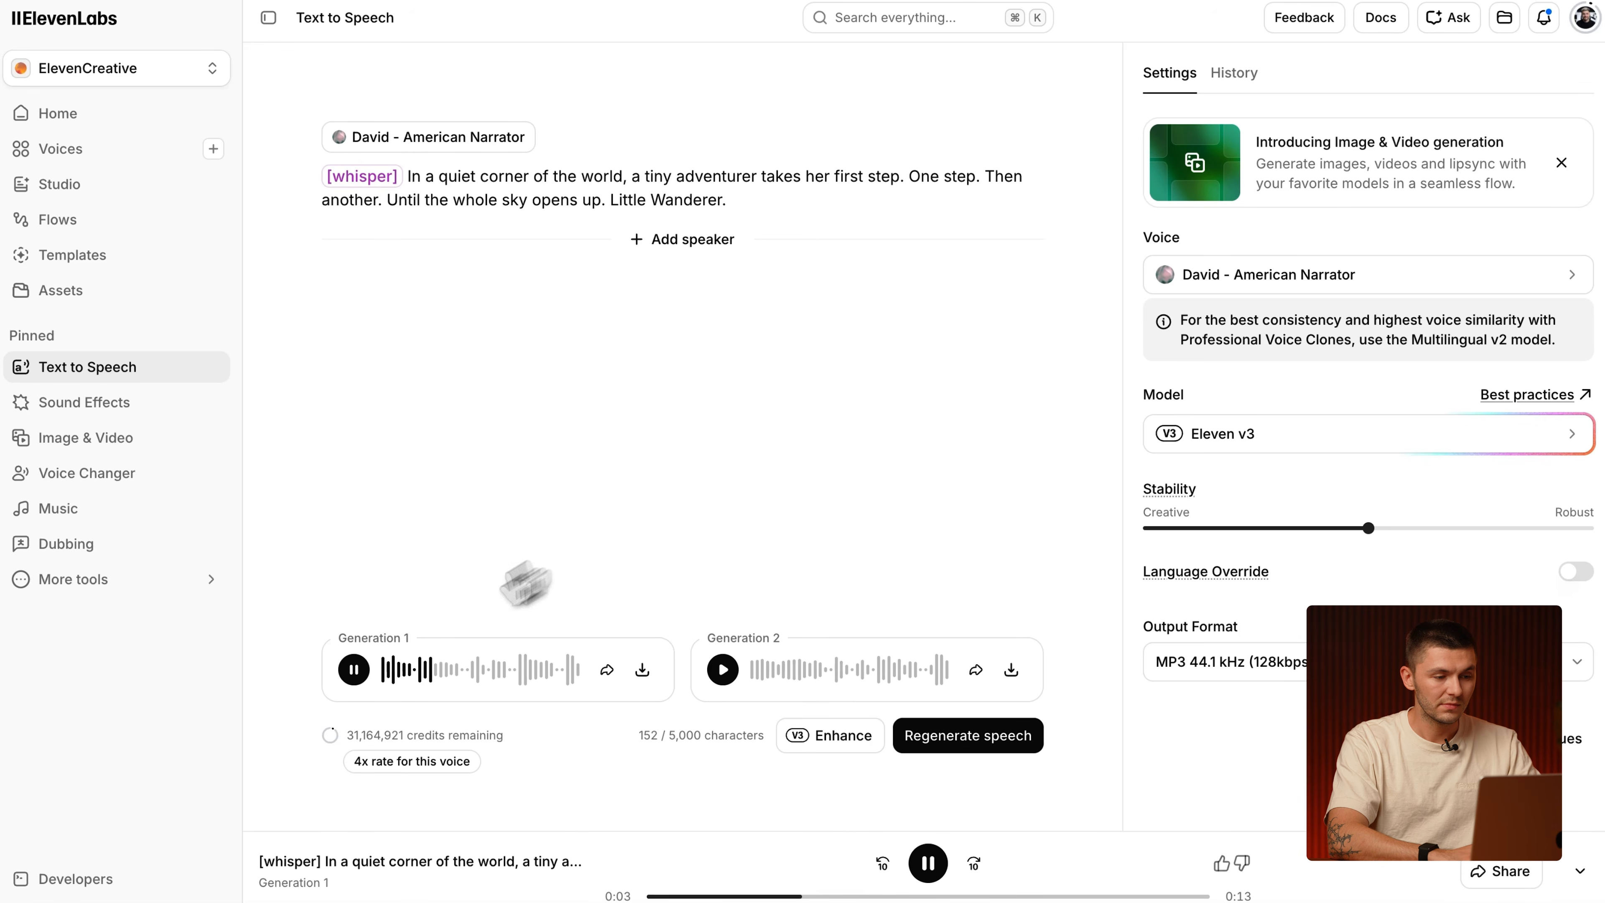
Pause the whispered take, generate speech from the narration with emotion tags such as [warm] and [gentle], and download Generation 1.
left_click(370, 674)
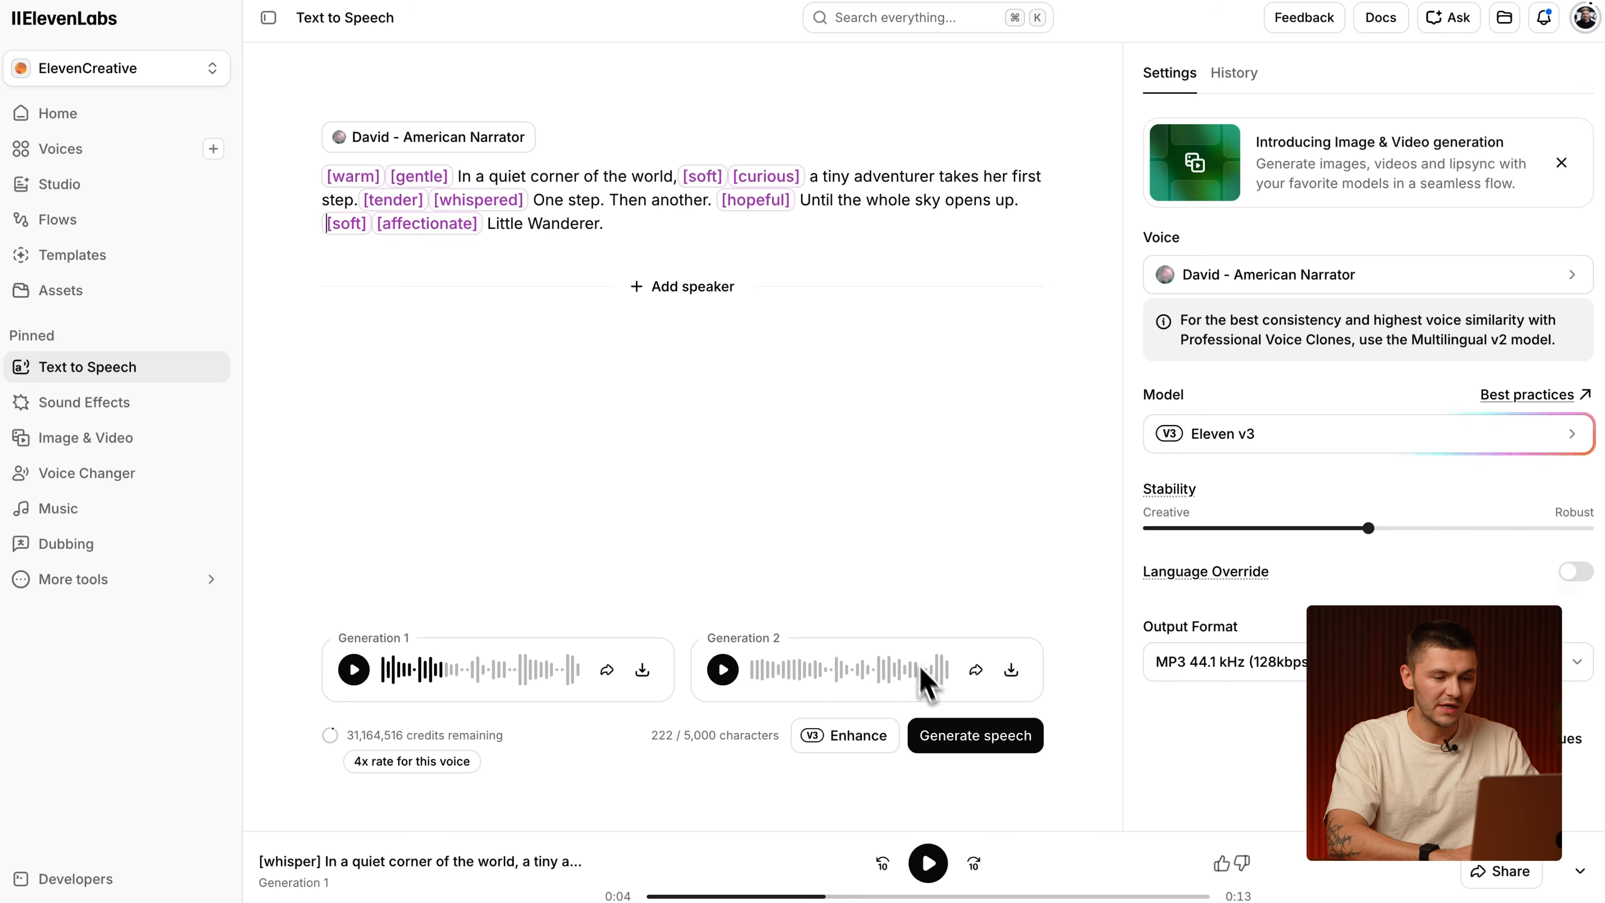
left_click(980, 737)
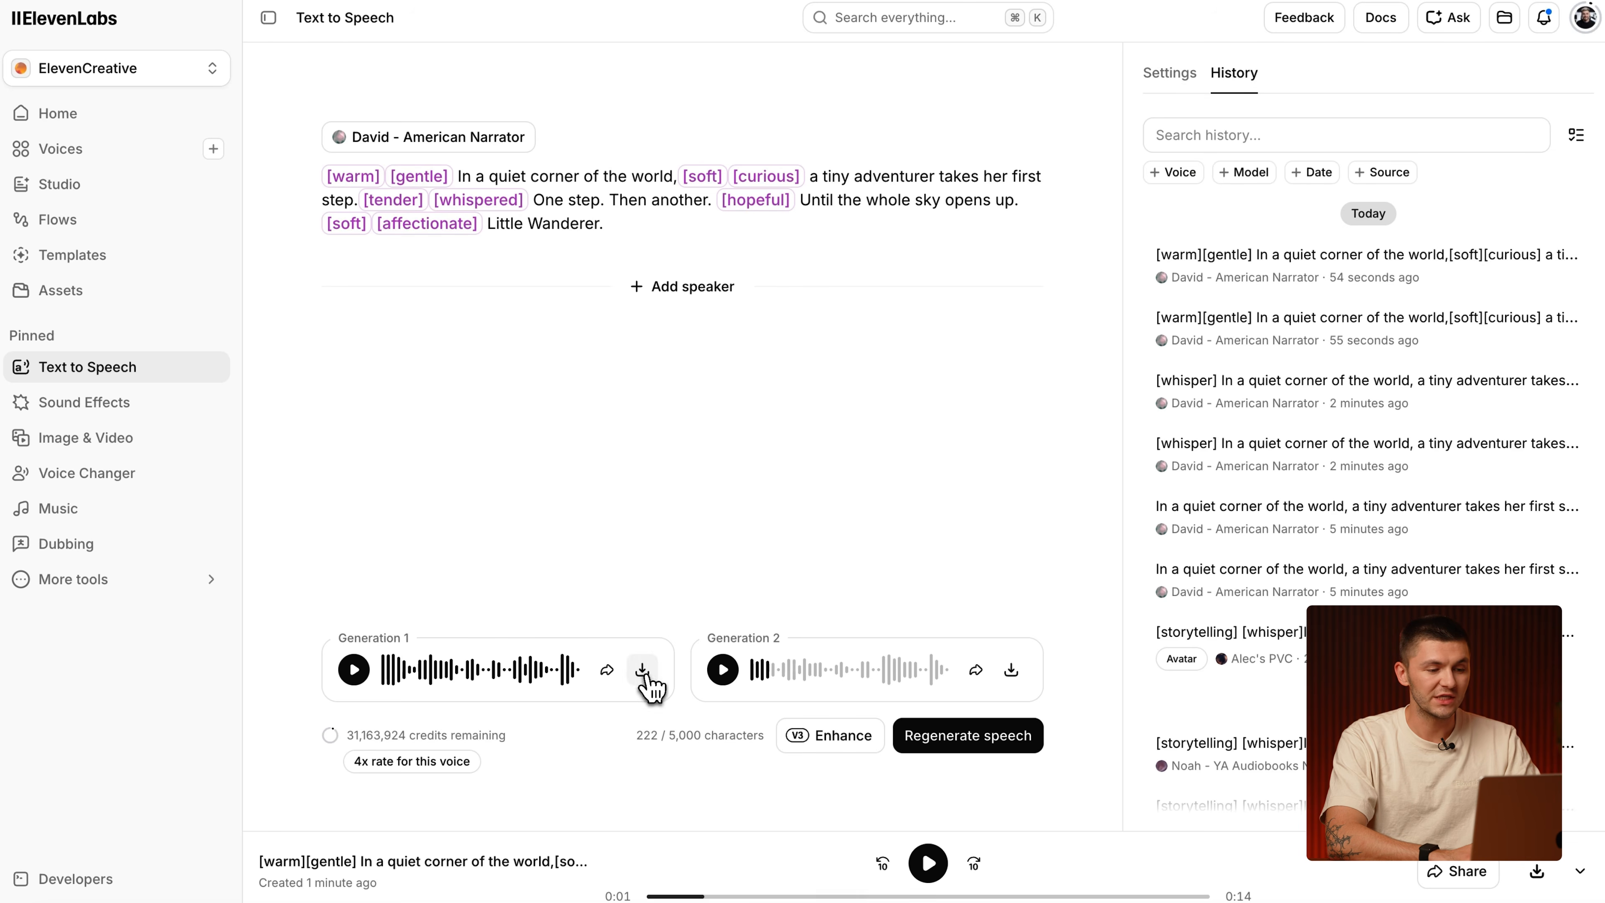
left_click(643, 671)
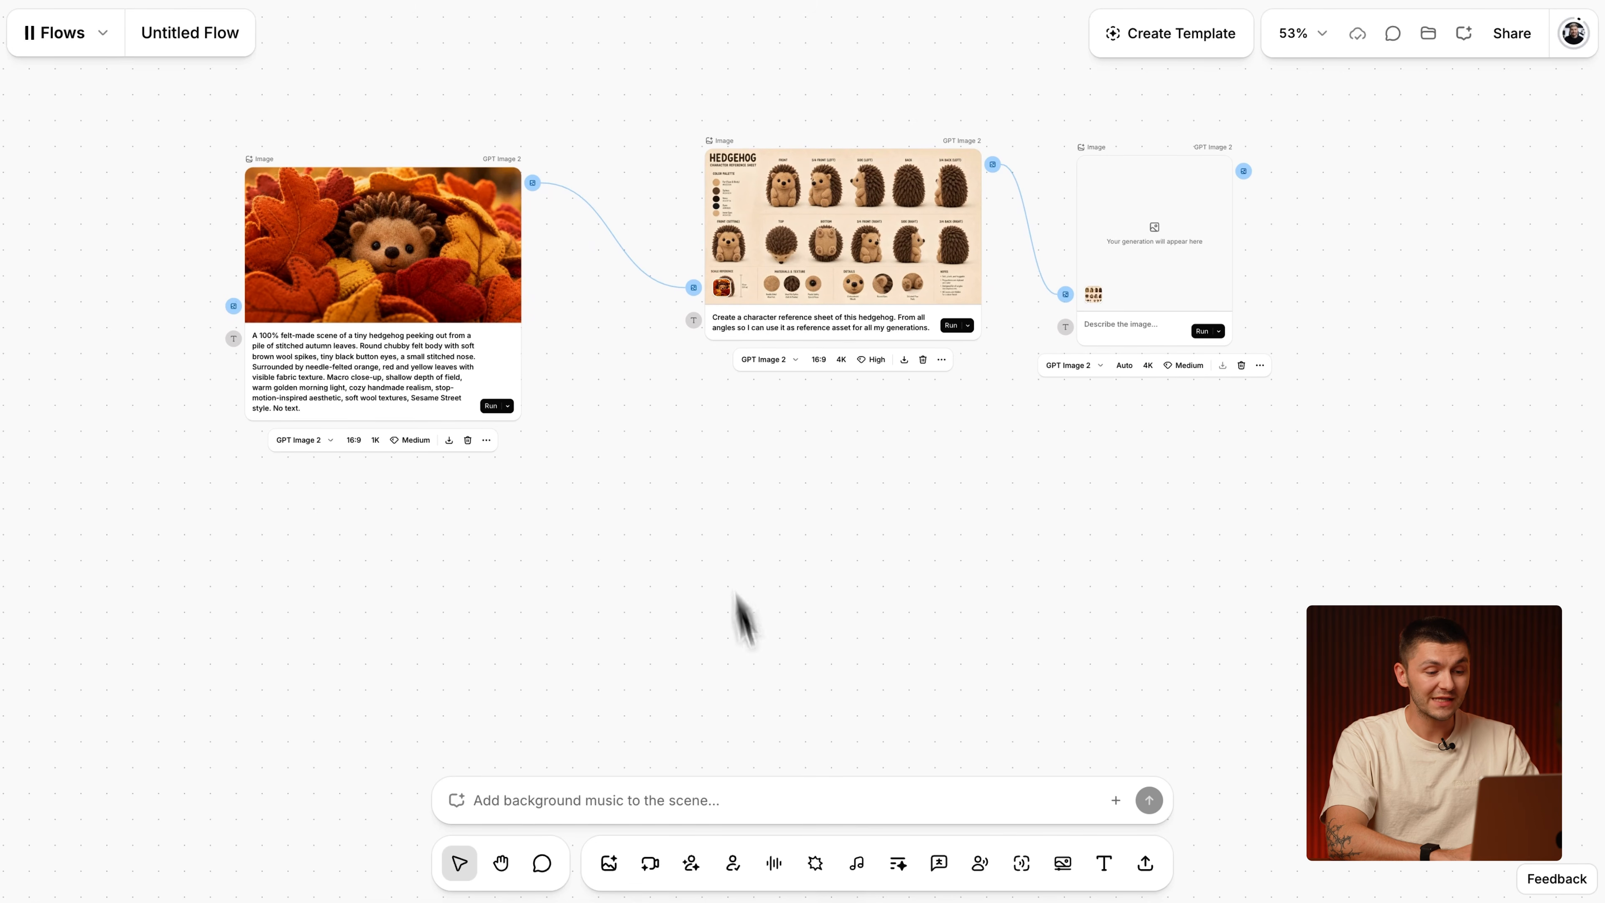
Add a Text to Speech node to the flow canvas.
left_click(774, 864)
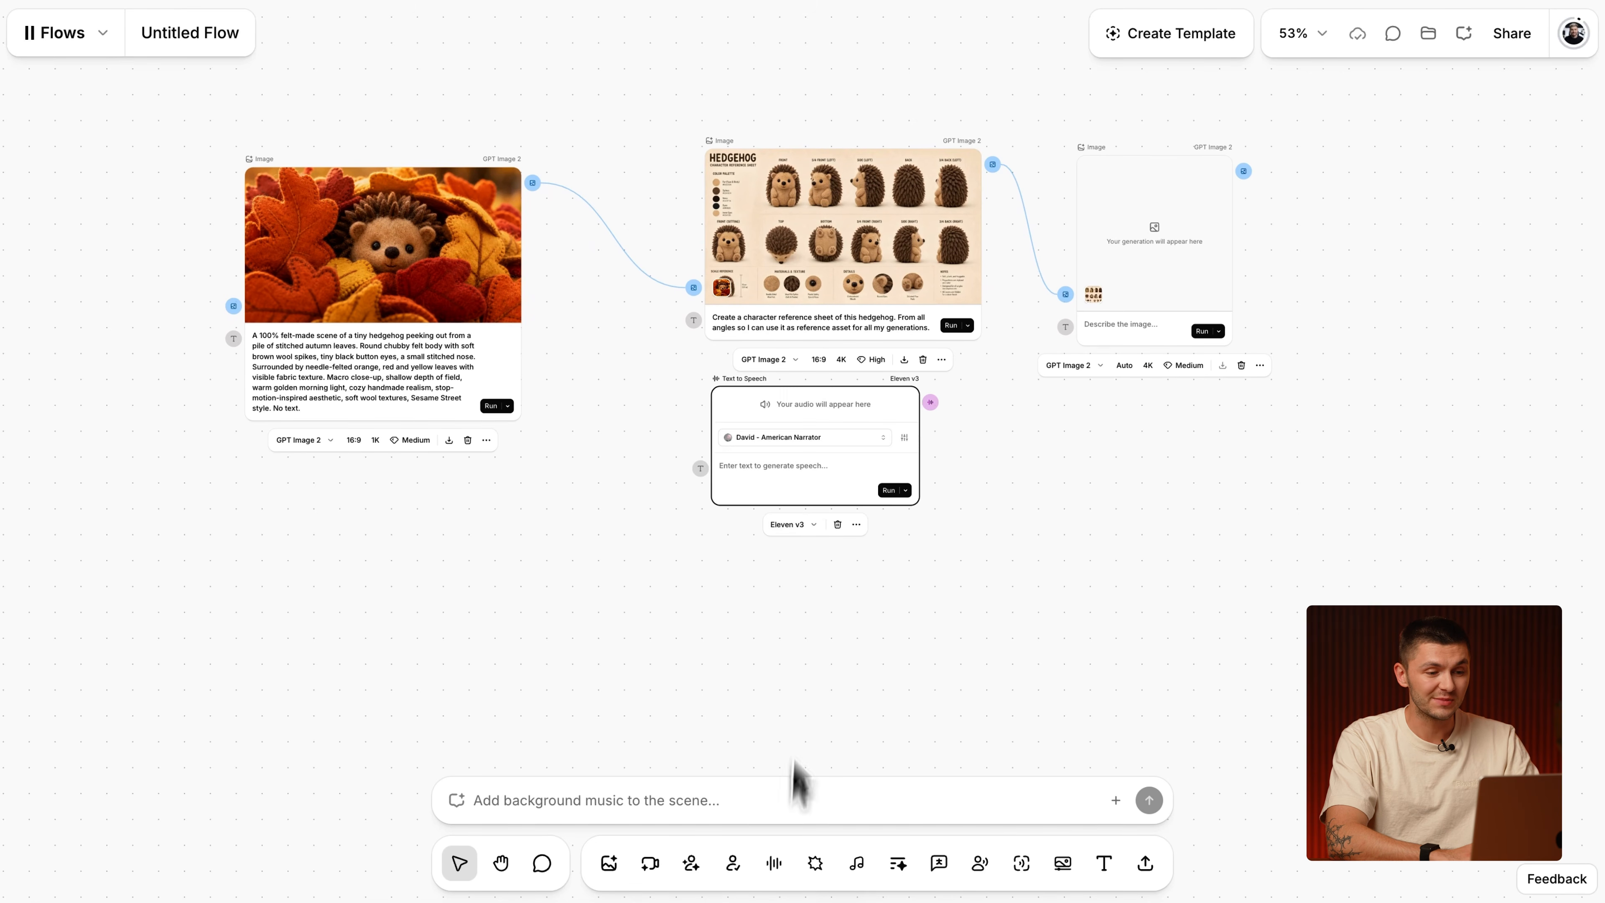
Replace the Text to Speech node with the ElevenLabs audio file from the Little Wanderer assets folder, placed under the first image.
left_click_drag(807, 392, 837, 525)
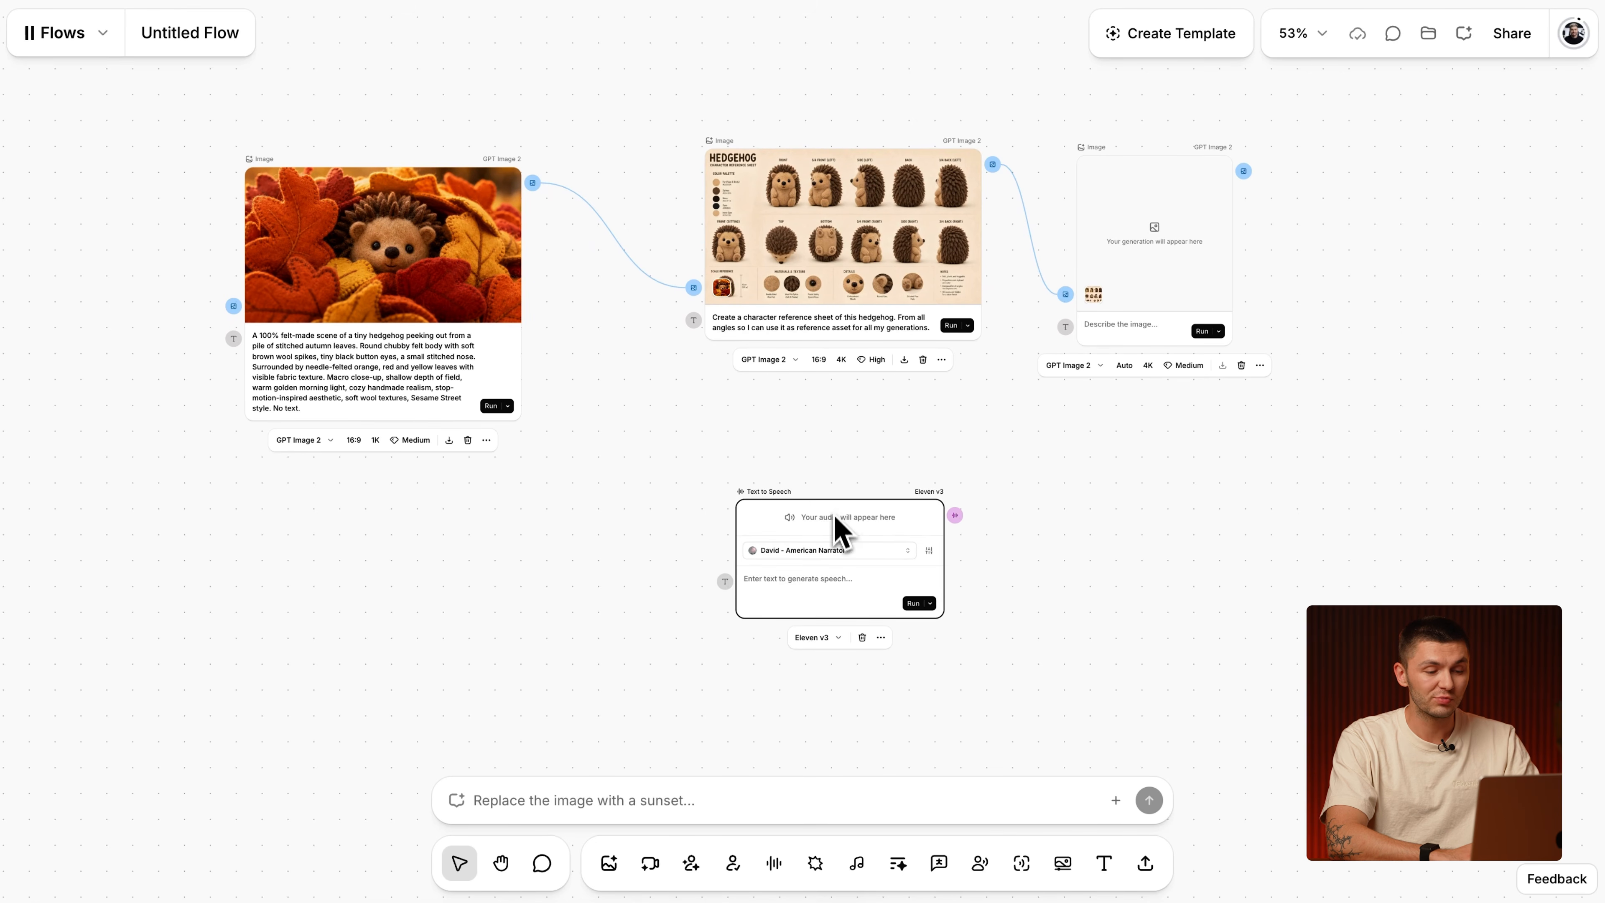
scroll(833, 544, "up", 5)
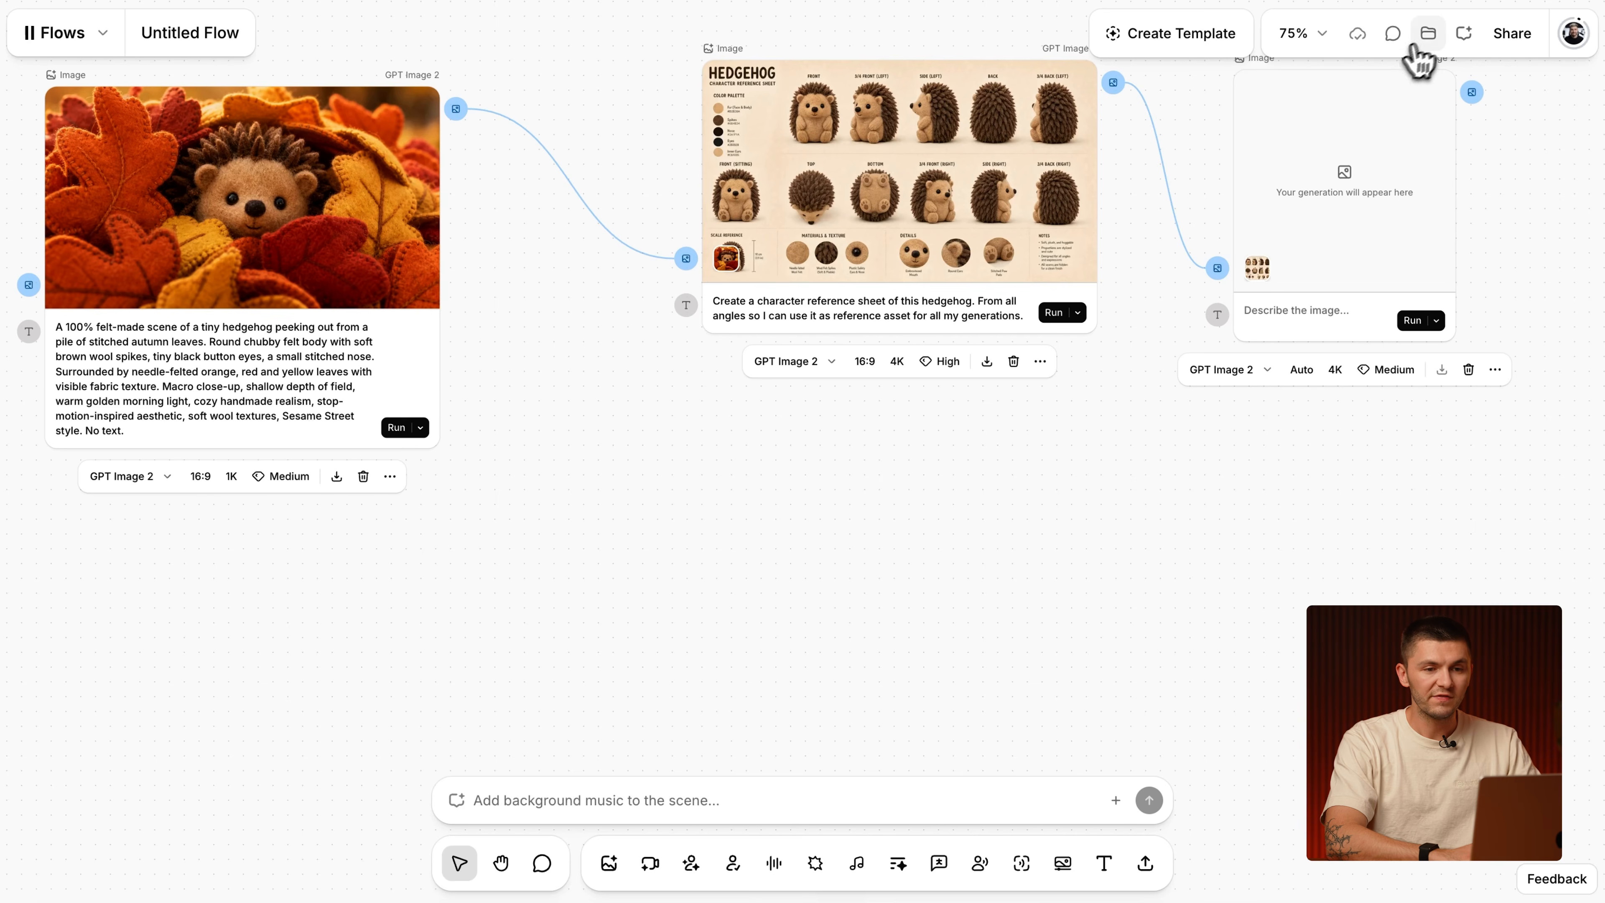
left_click(1431, 36)
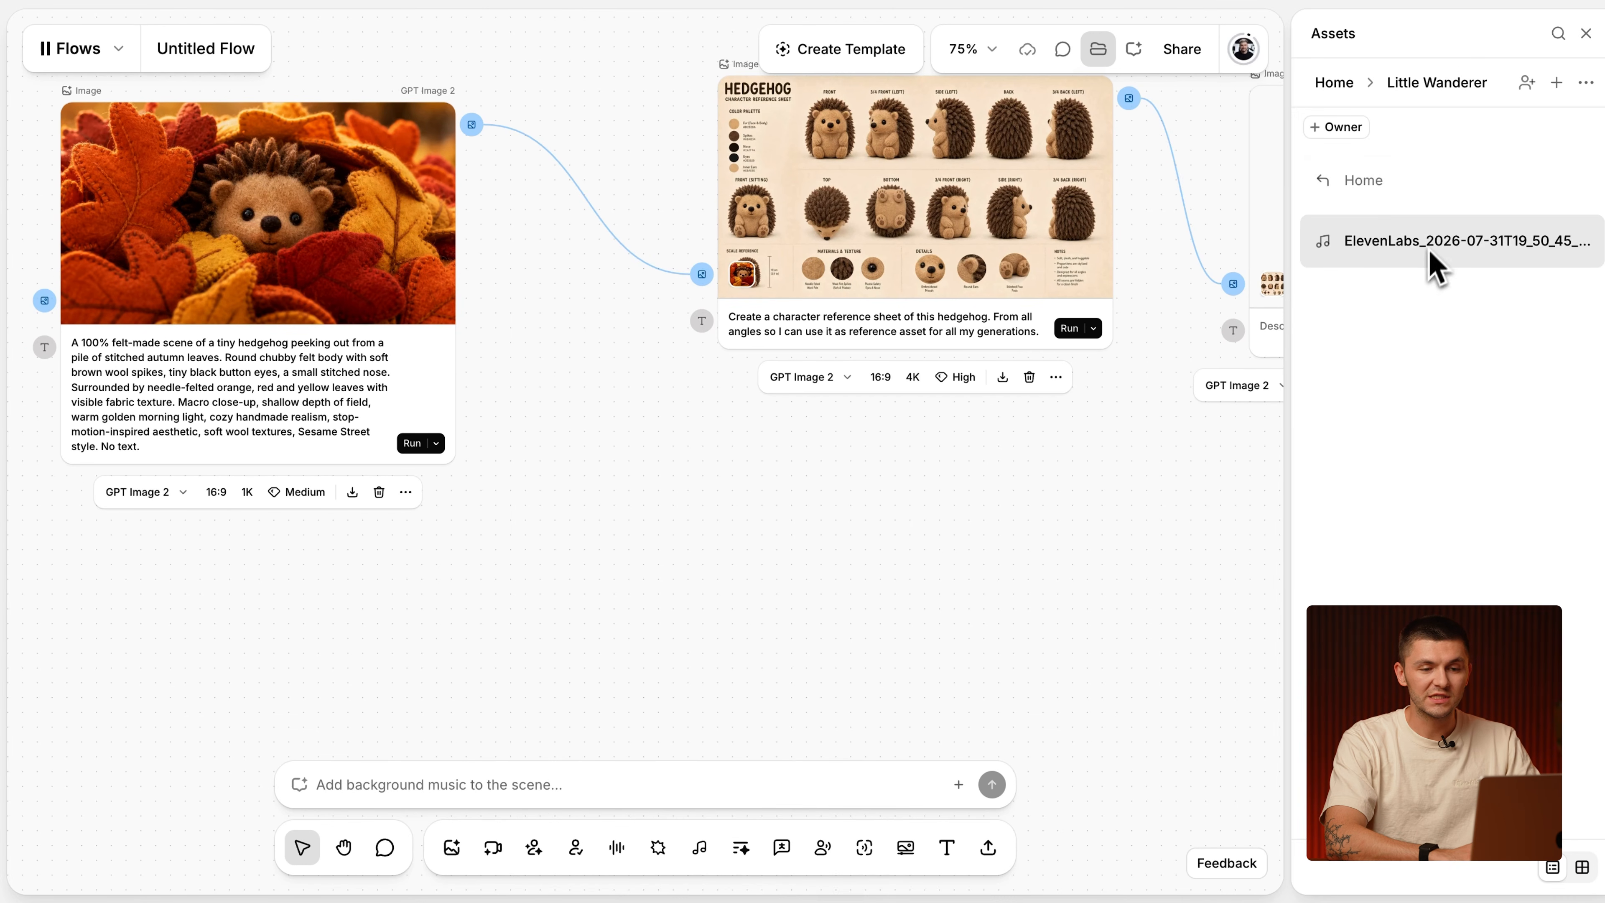
left_click_drag(1400, 253, 749, 495)
Add a text node above the character reference sheet containing the 100% felt-made prompt of a tiny hedgehog peeking out from stitched autumn leaves.
scroll(749, 494, "down", 5)
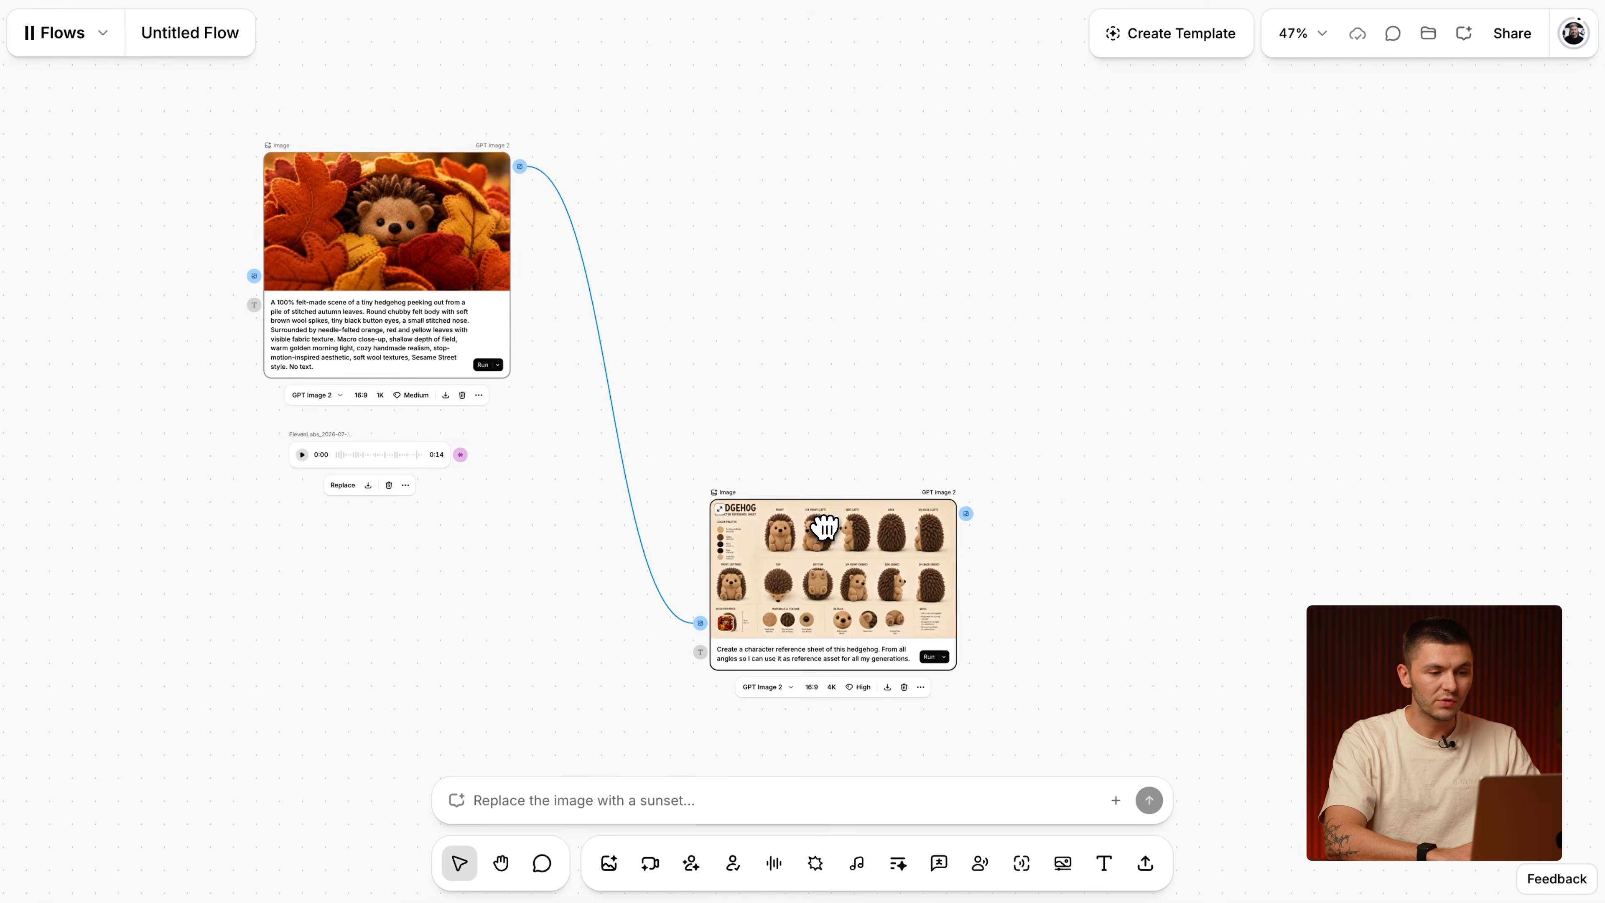
scroll(820, 513, "down", 3)
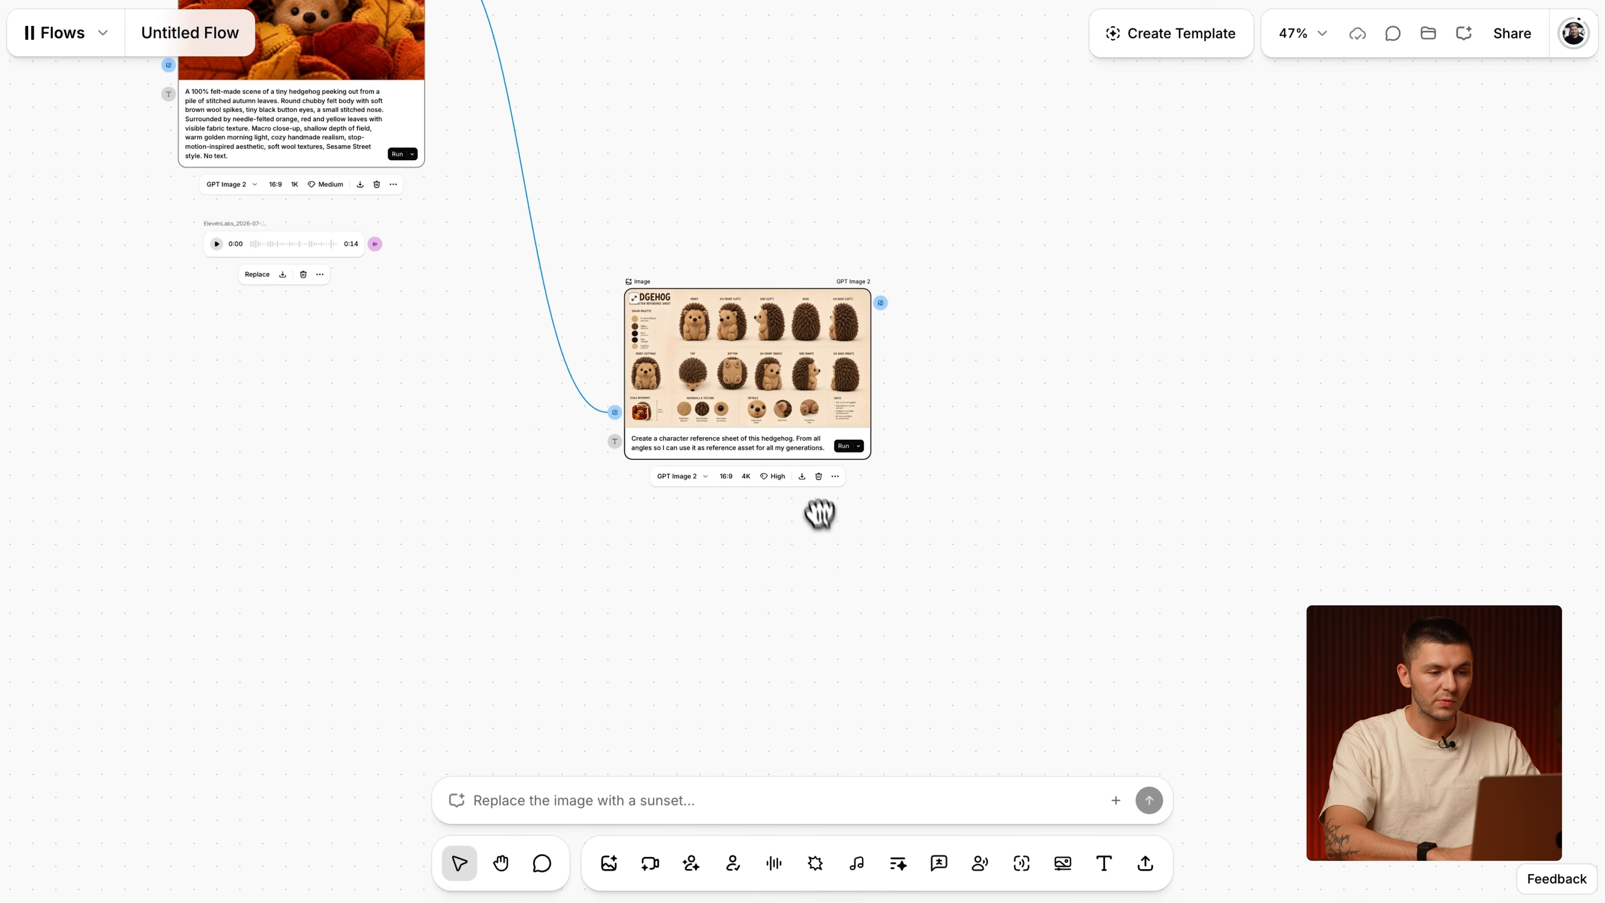
scroll(781, 430, "up", 5)
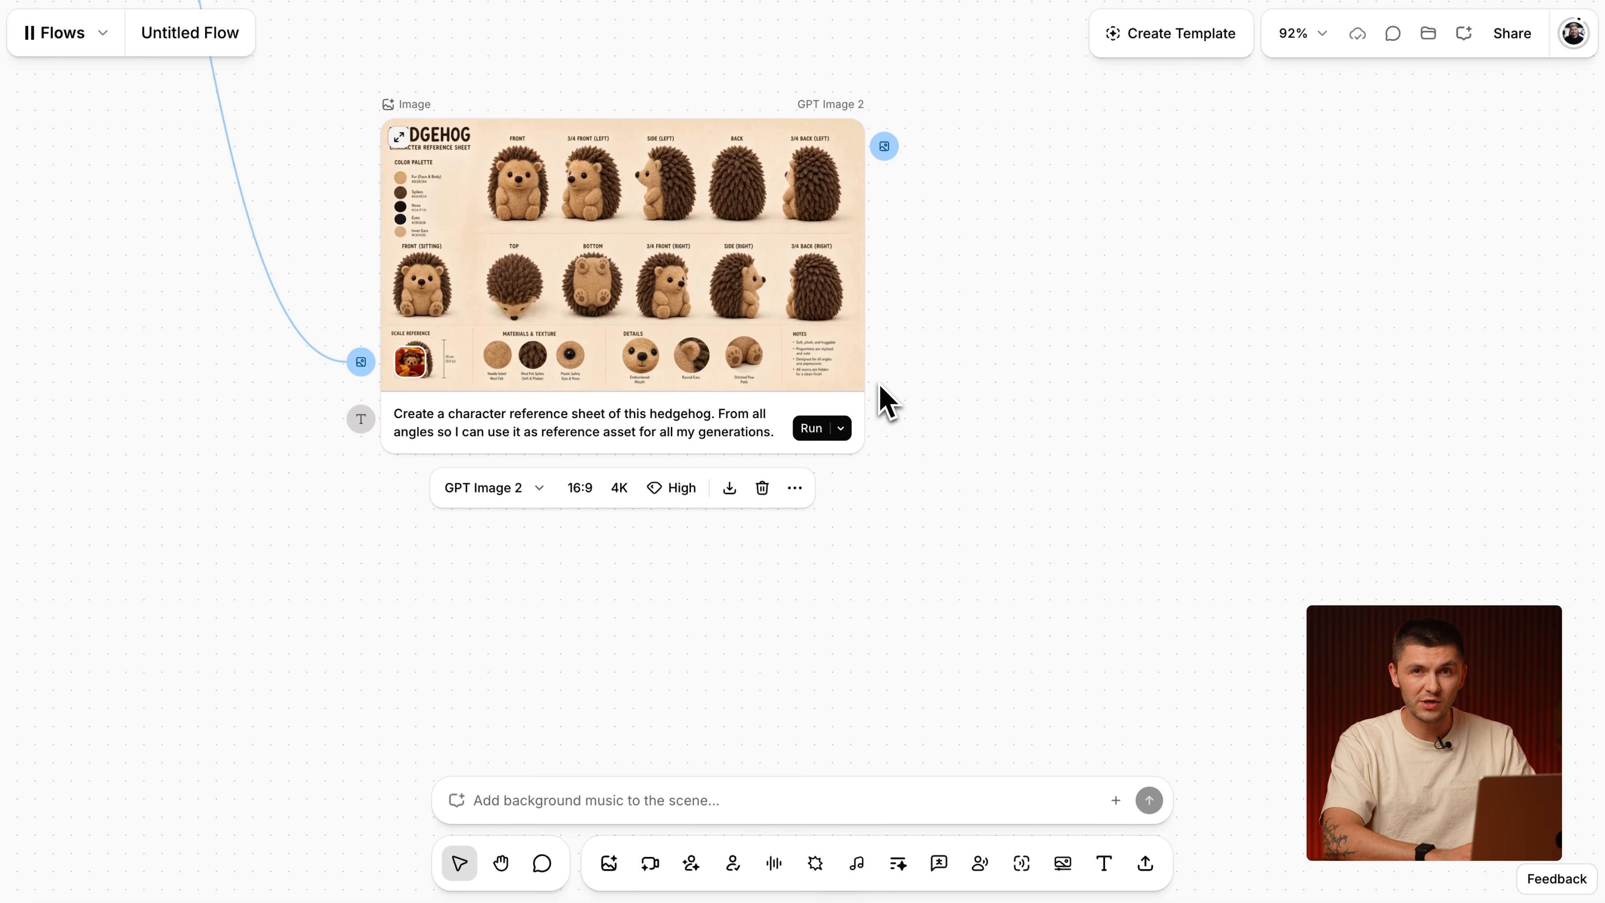
scroll(982, 359, "right", 1)
scroll(989, 369, "down", 5)
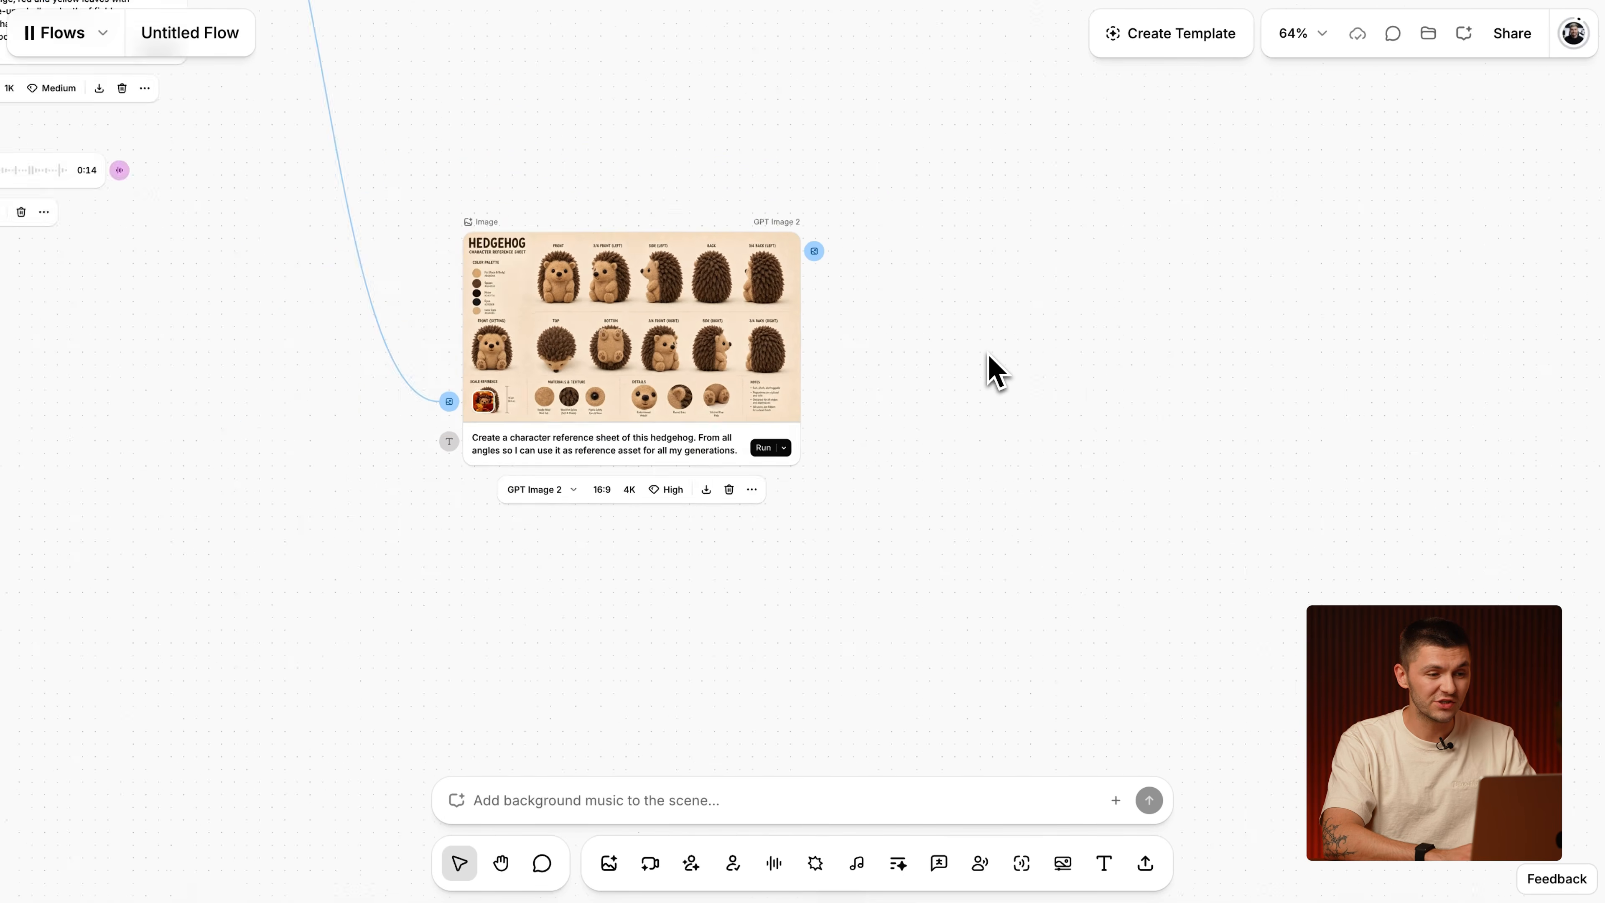
scroll(988, 369, "up", 2)
type("A 100% felt-made scene of a tiny hedgehog peeking out from a pile of stitched autumn leaves. Round chubby felt body with soft brown wool spikes, tiny black button eyes, a small stitched nose. Surrounded by needle-felted orange, red and yellow leaves with visible fabric texture. Macro close-up, shallow depth of field, warm golden morning light, cozy handmade realism, stop-motion-inspired aesthetic, soft wool textures, Sesame Street style. No text.")
left_click_drag(718, 369, 538, 146)
Link the autumn leaves text node to a new Image node and connect the hedgehog reference sheet as its image reference.
left_click_drag(874, 343, 883, 345)
left_click(944, 388)
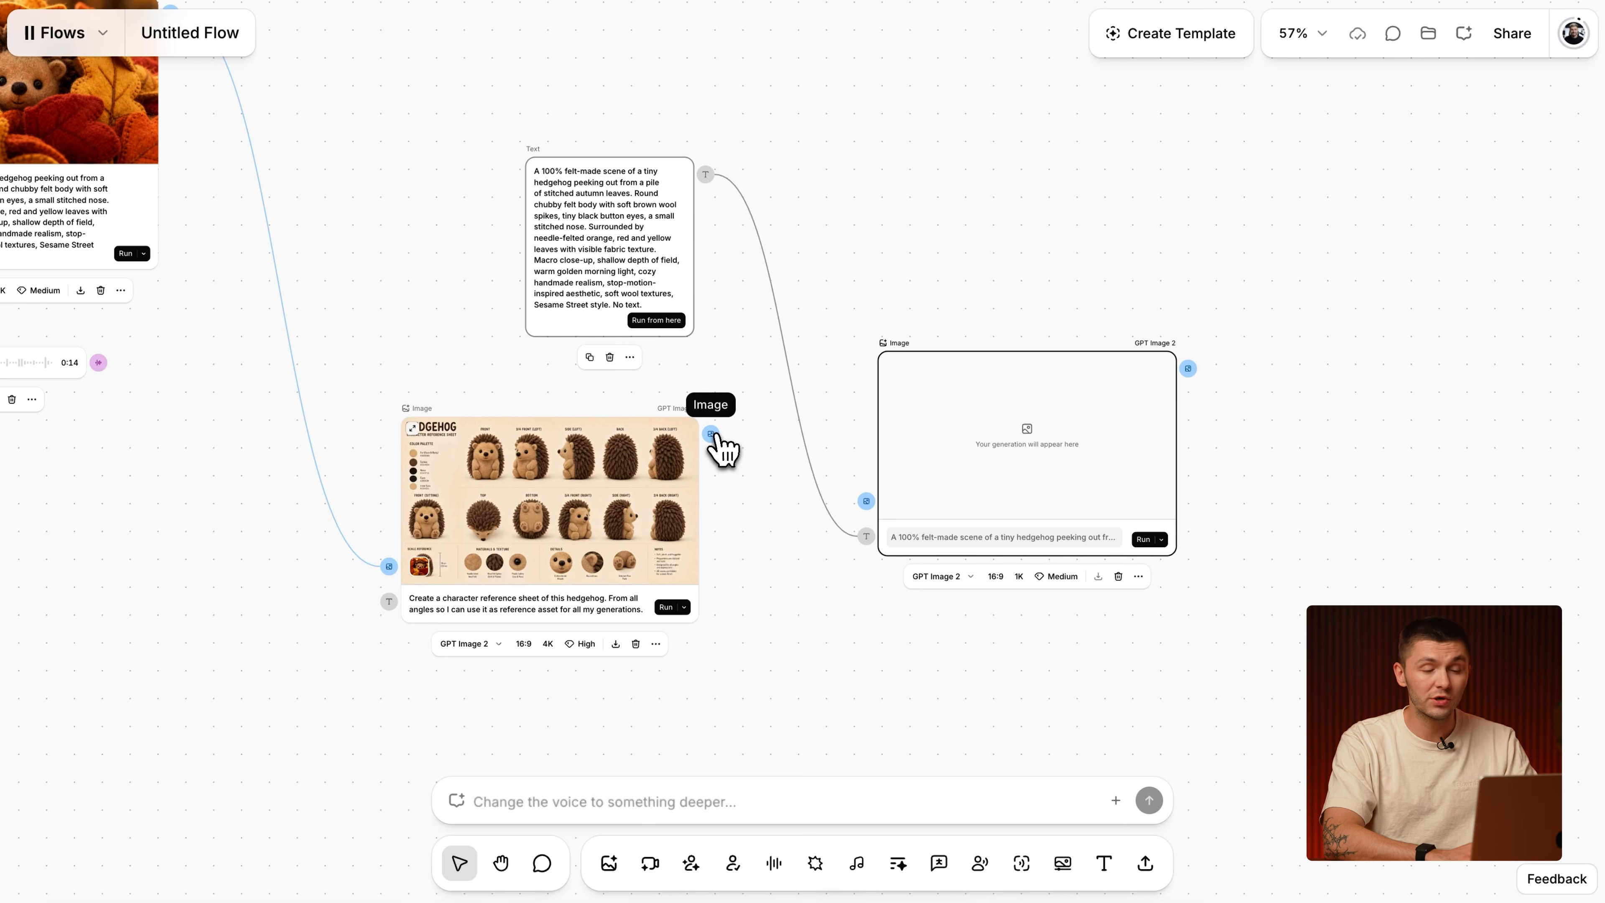
left_click_drag(866, 502, 867, 503)
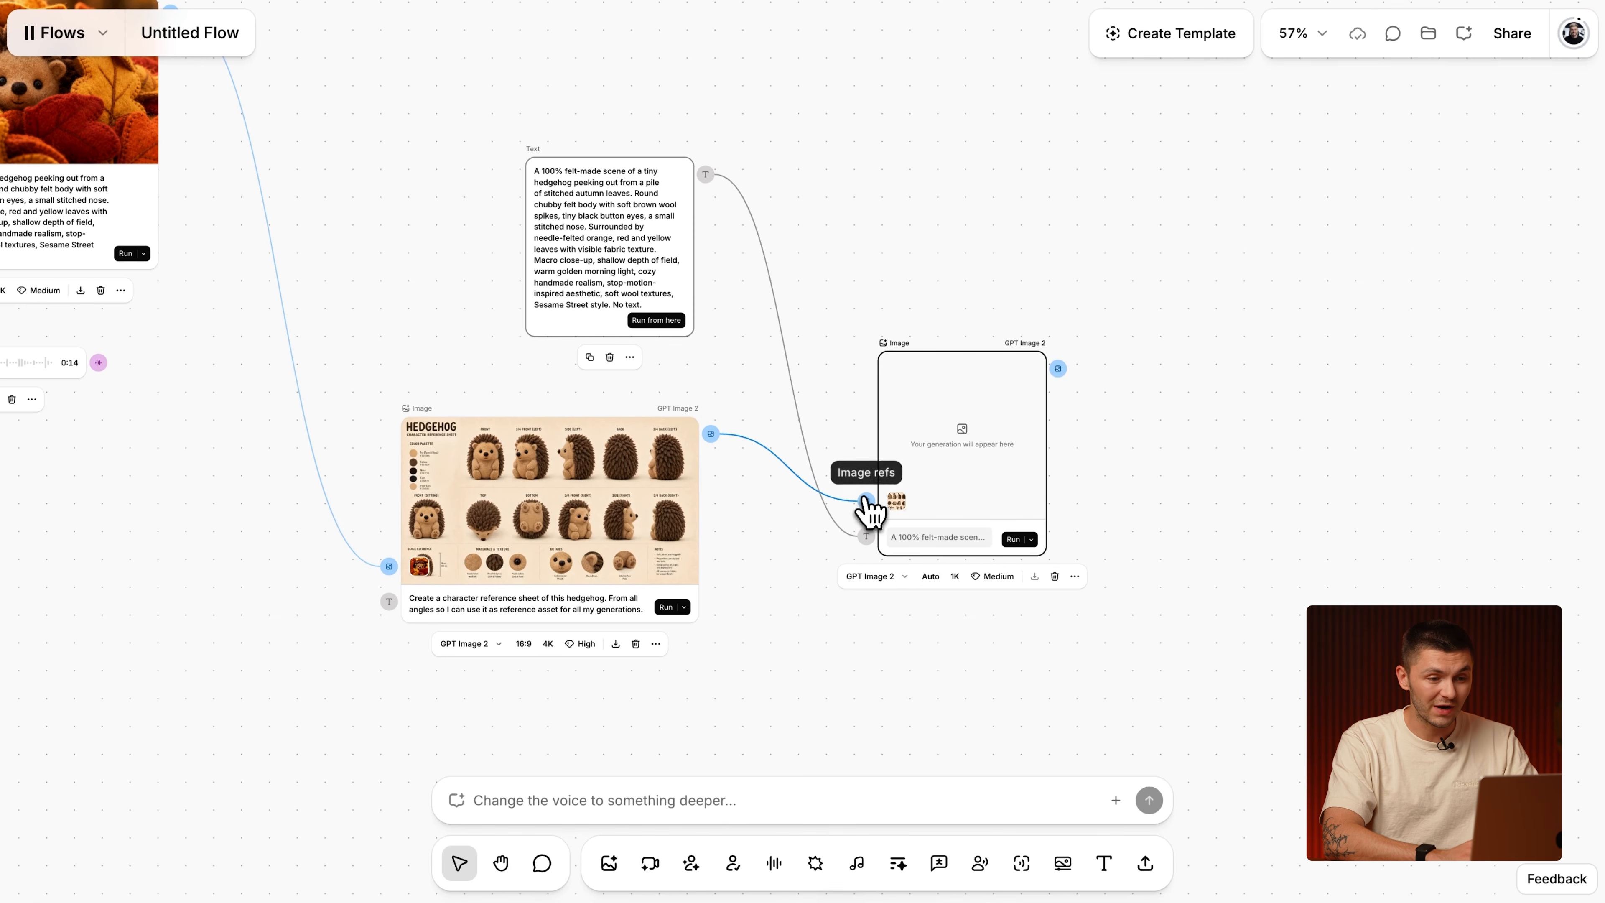
left_click_drag(921, 358, 921, 275)
Set the new Image node to 16:9, 4K and High quality, and run the generation.
scroll(922, 405, "up", 5)
left_click(960, 577)
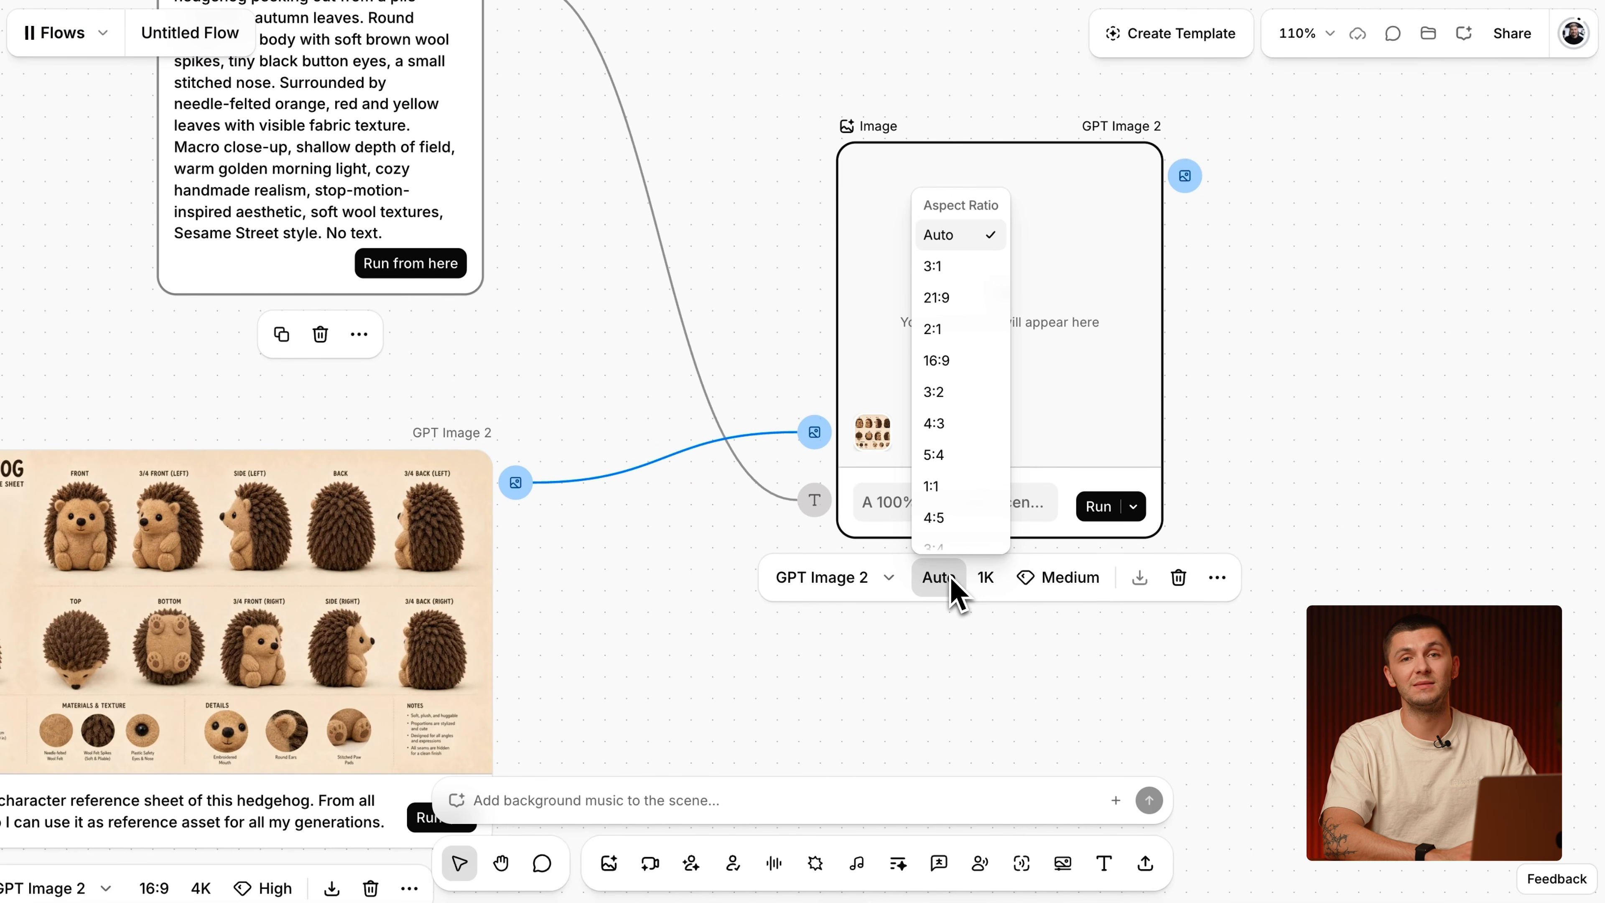
left_click(956, 364)
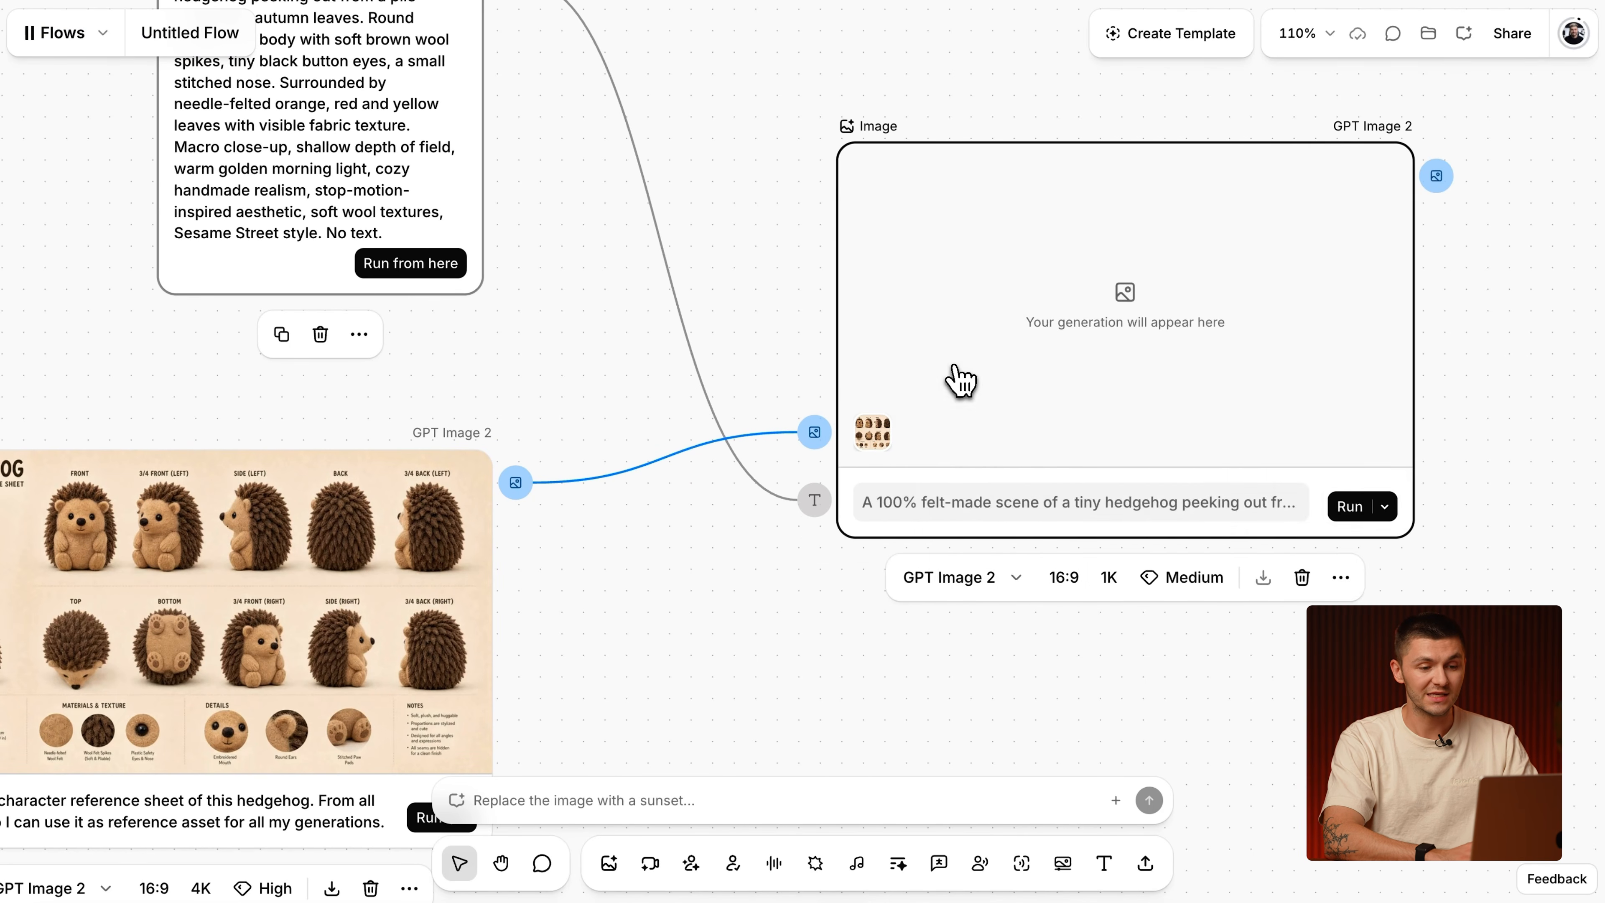
left_click(1113, 577)
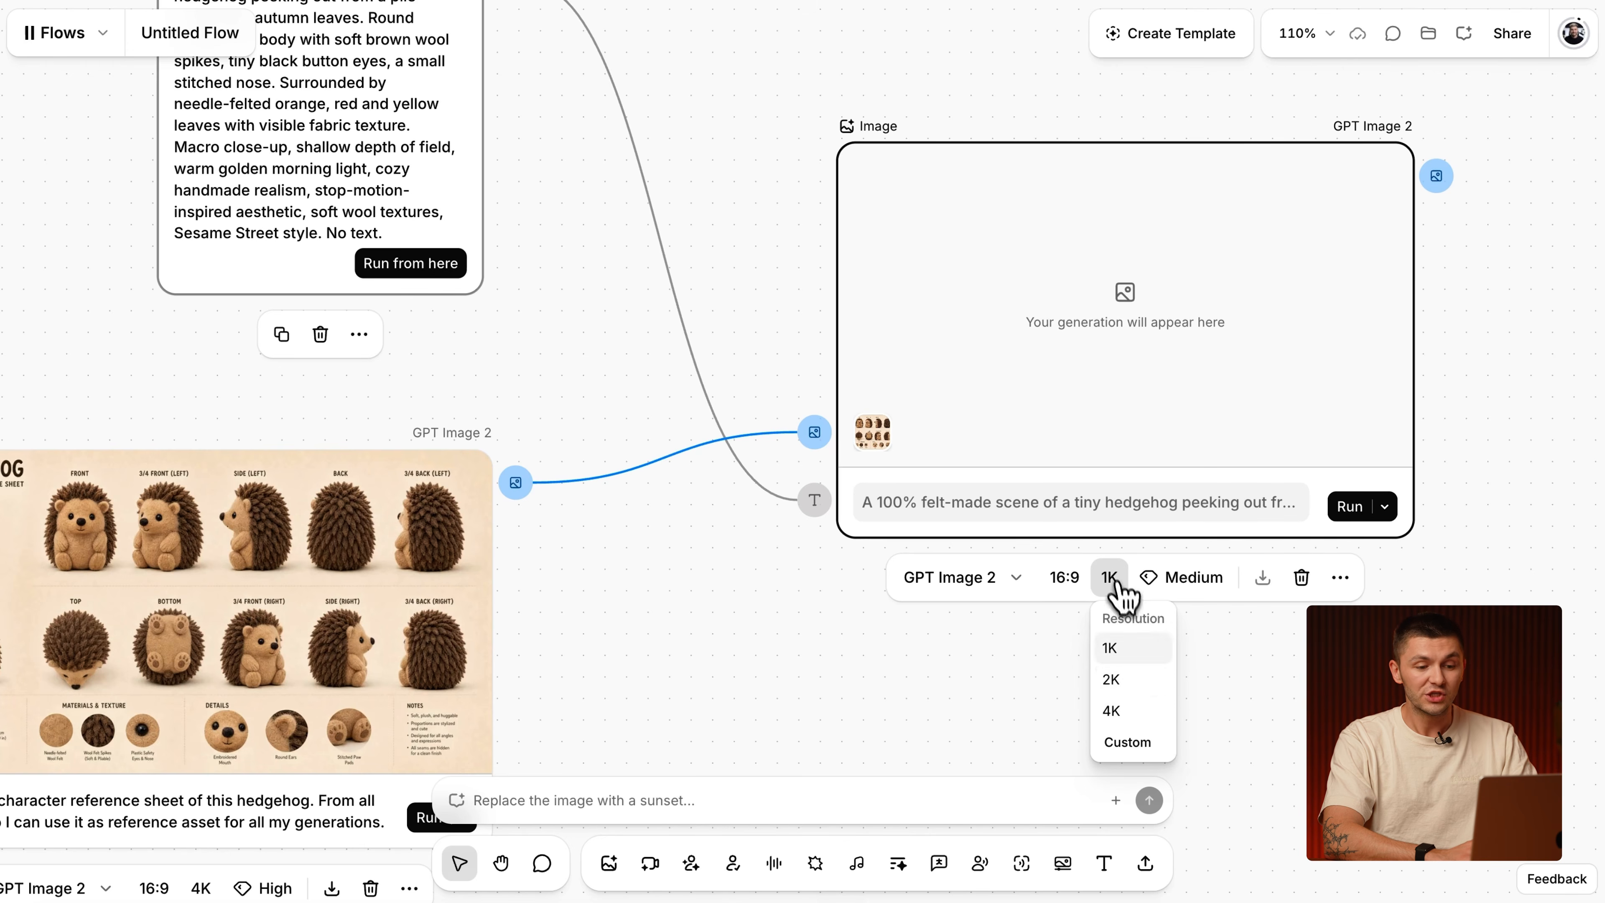
left_click(1141, 712)
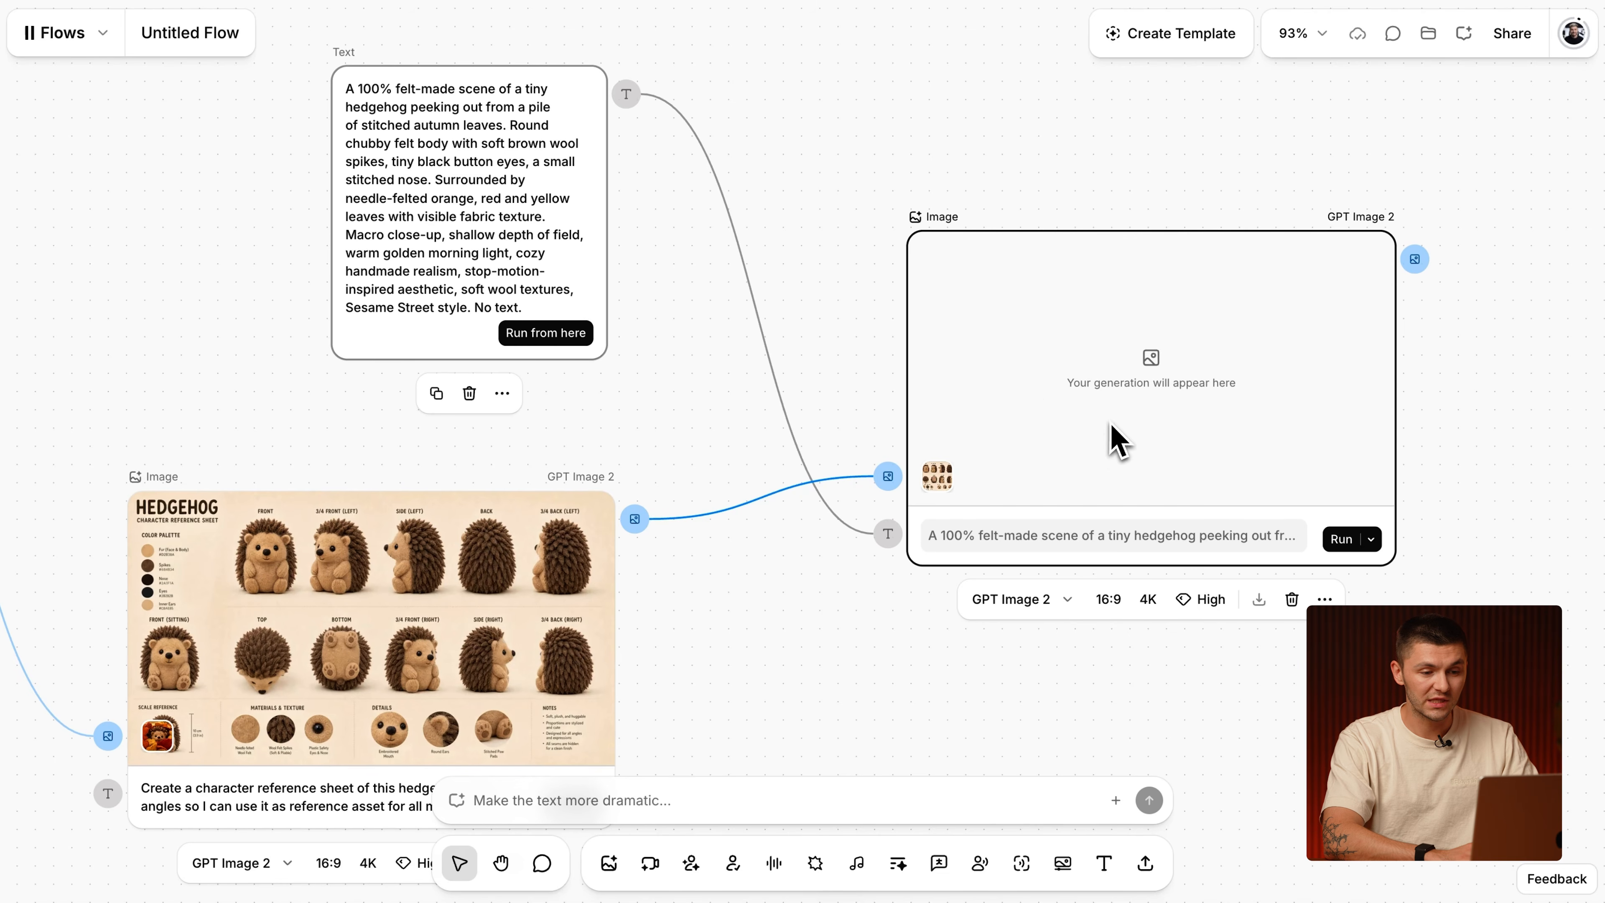
left_click(1337, 539)
scroll(1156, 437, "down", 5)
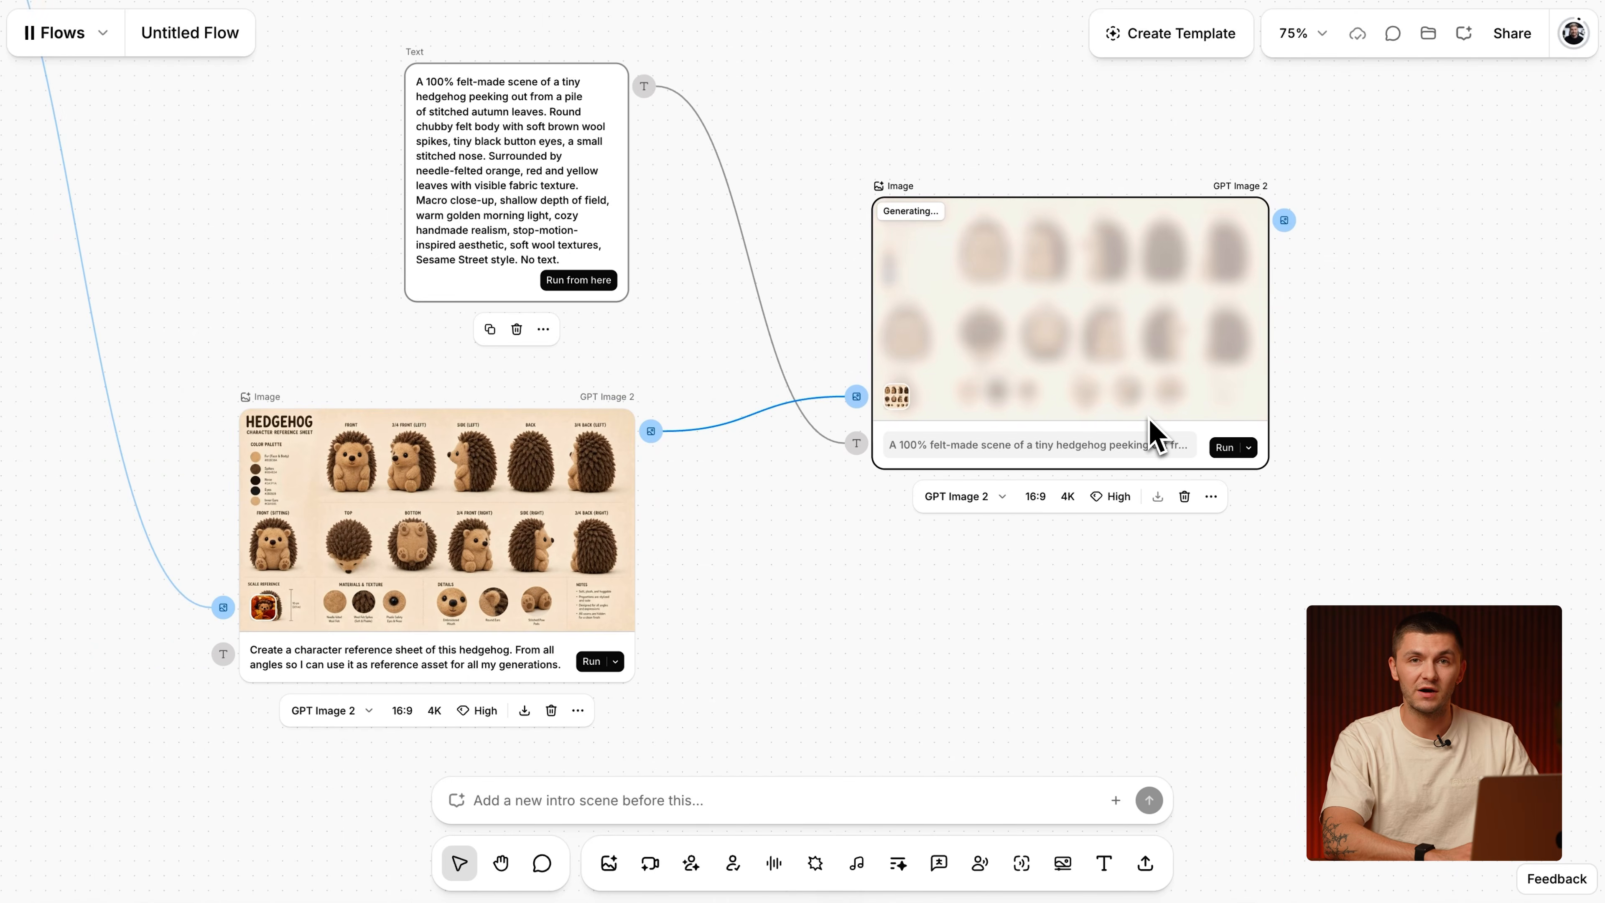
scroll(1157, 437, "down", 3)
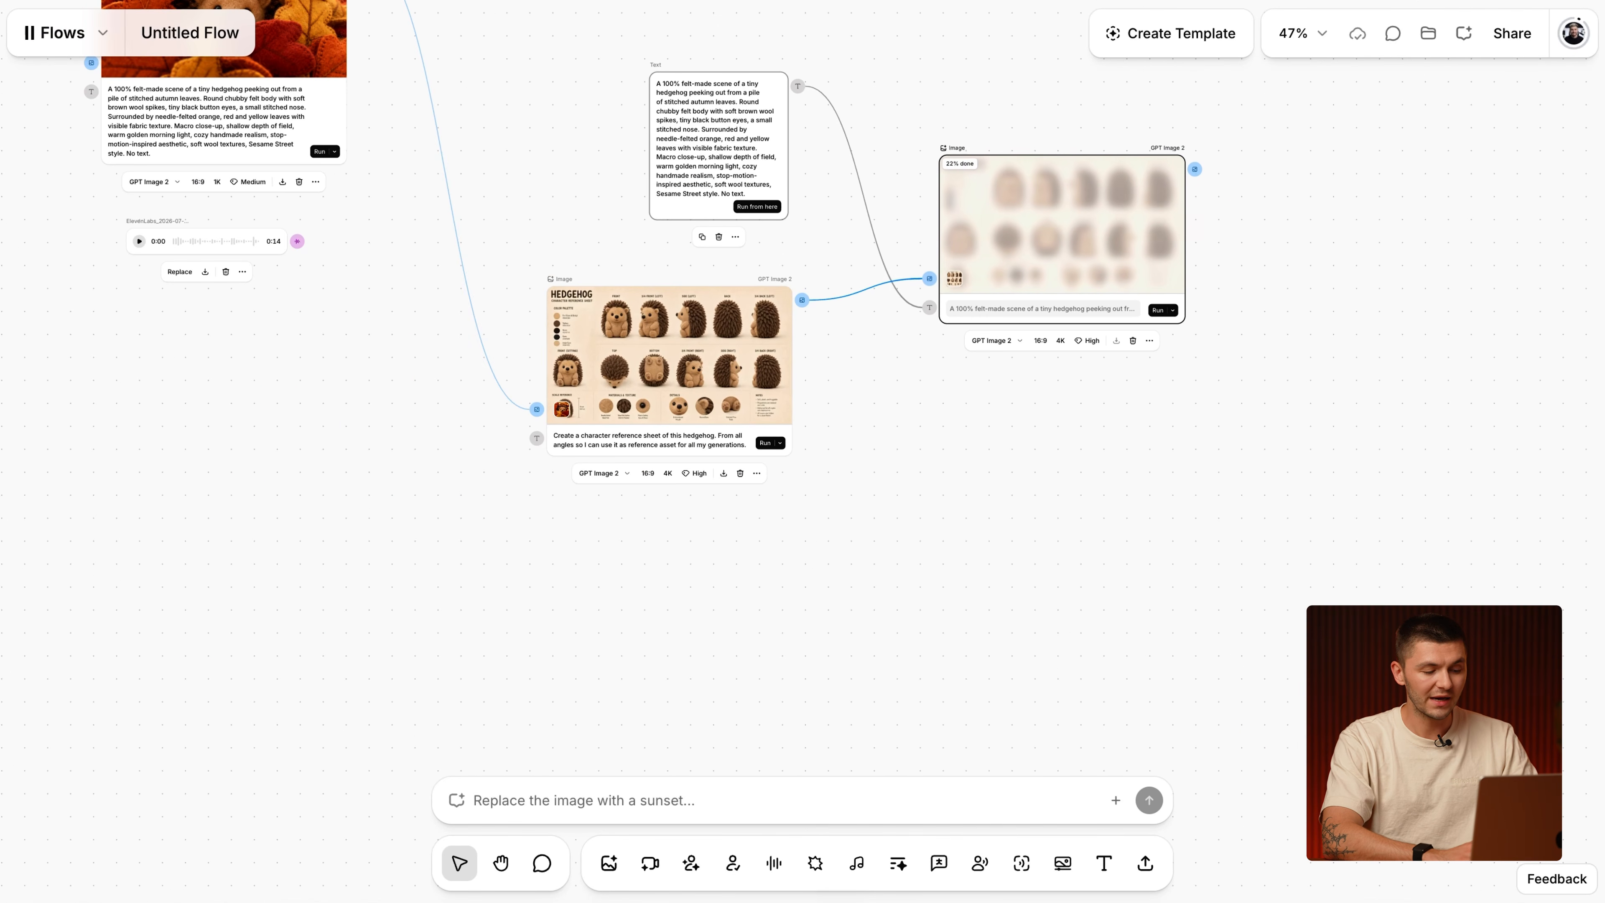
Duplicate the Image node below the original and disconnect the autumn leaves prompt from the copy, keeping its reference sheet link.
left_click_drag(1045, 229, 1044, 503)
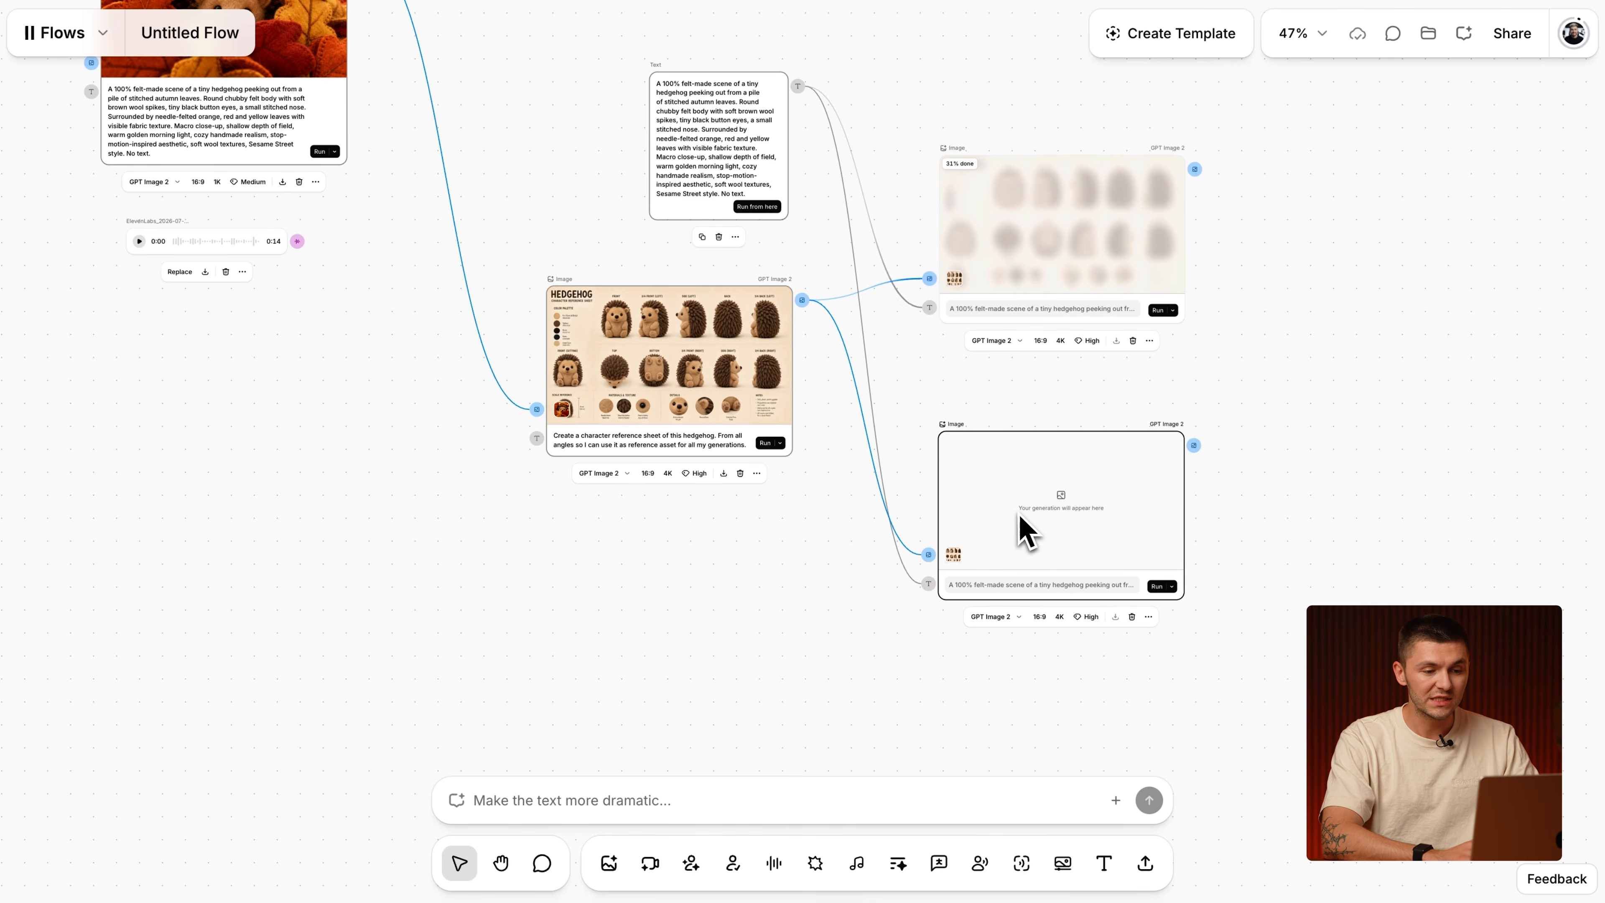
scroll(1027, 532, "up", 4)
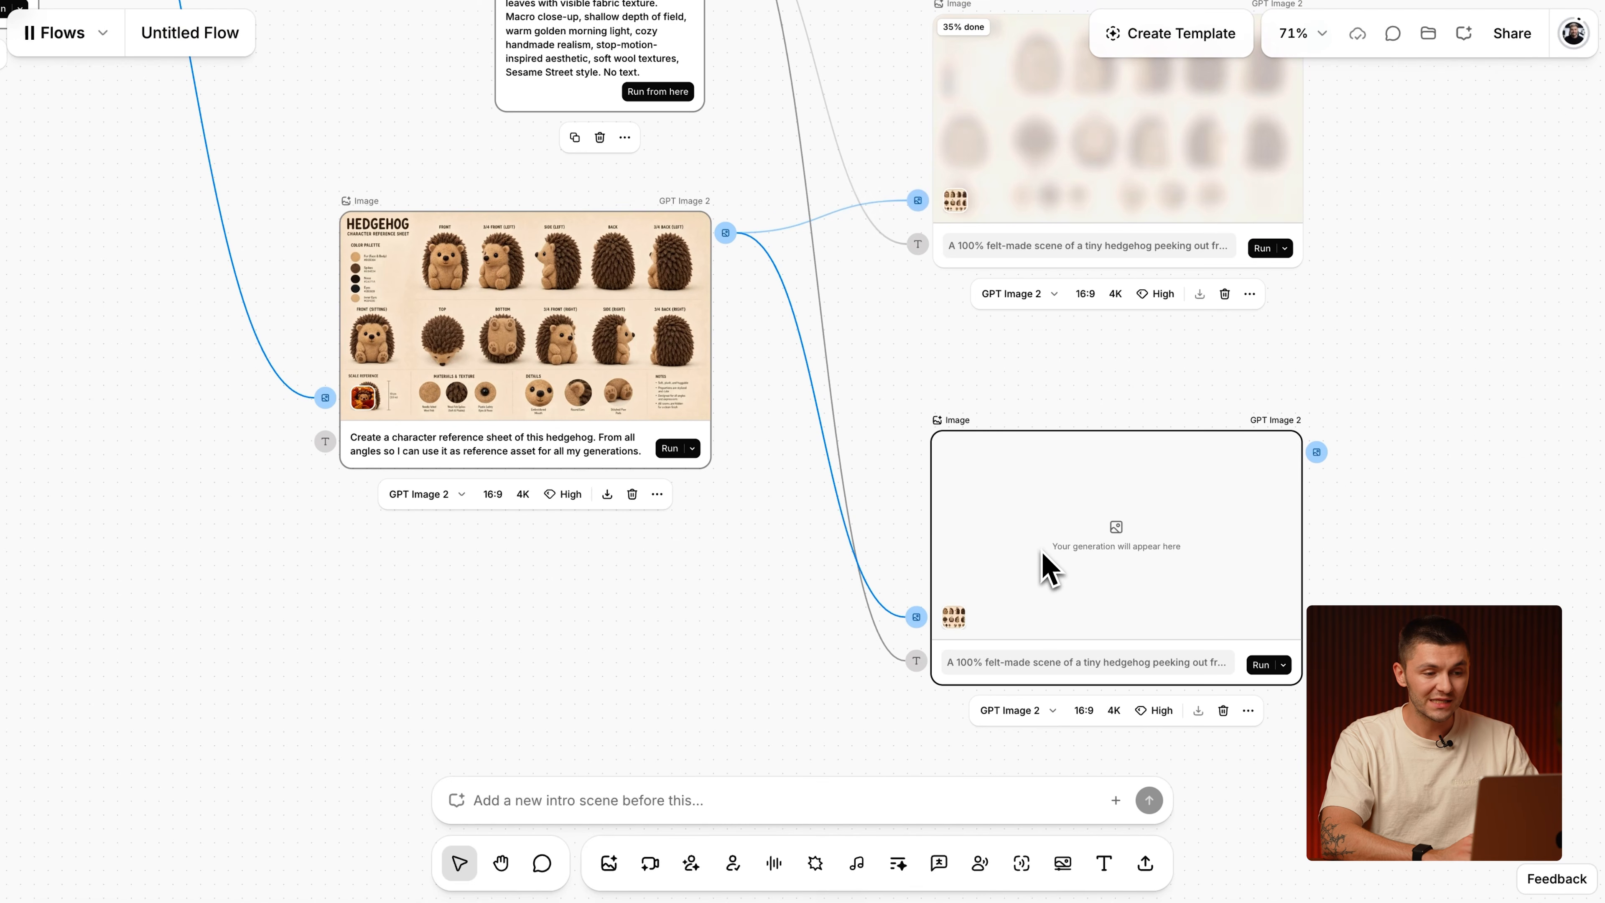
scroll(624, 369, "up", 3)
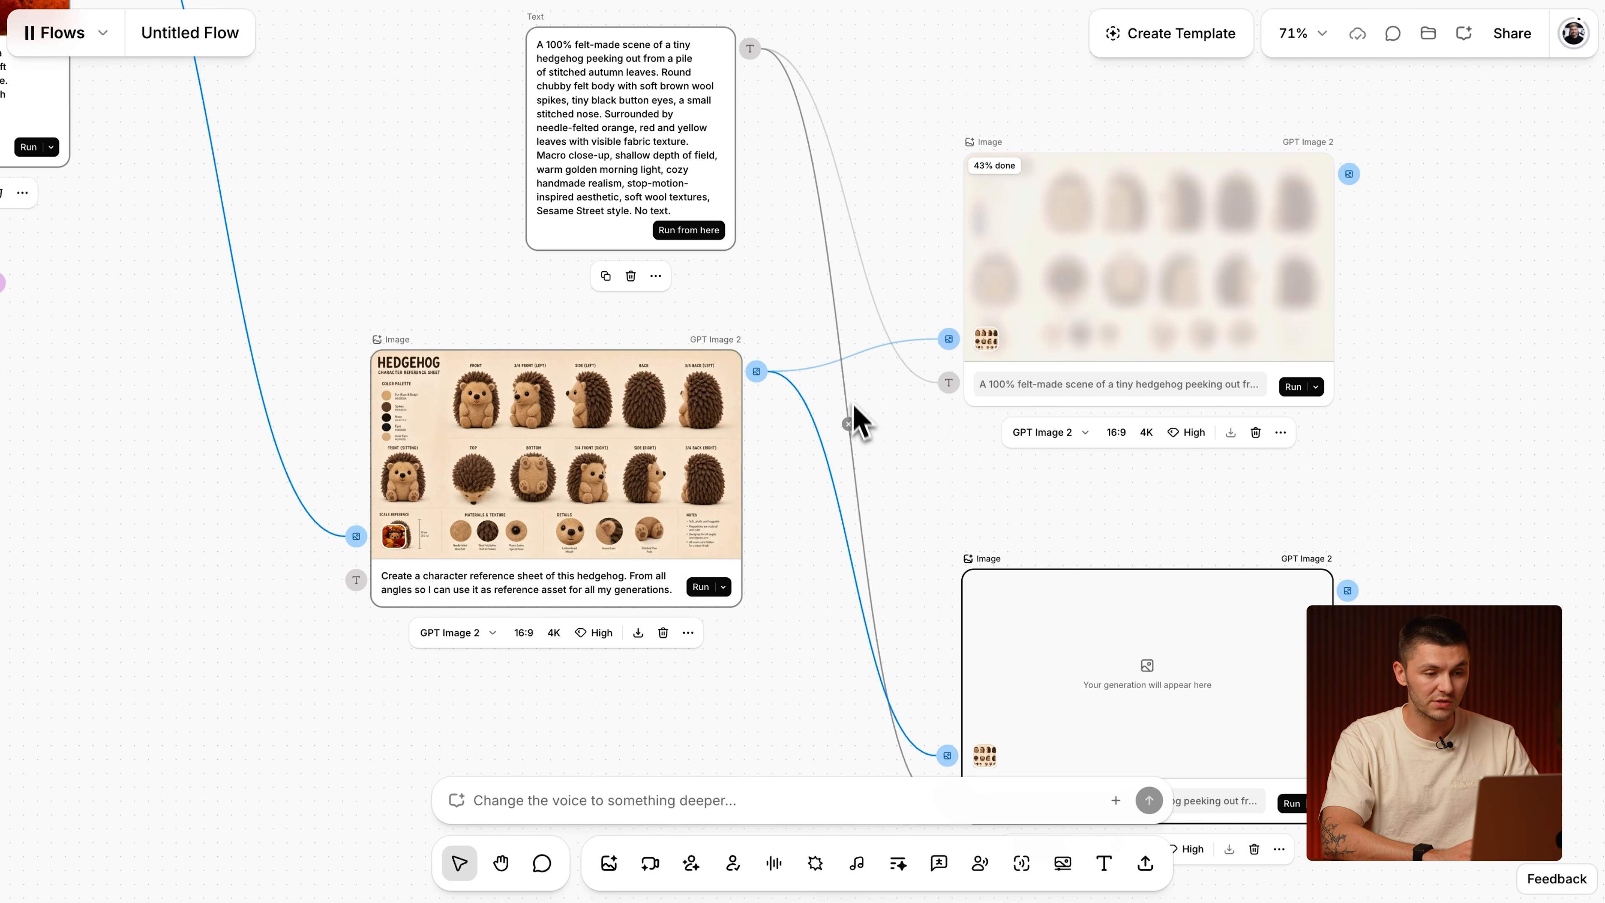
scroll(871, 455, "down", 7)
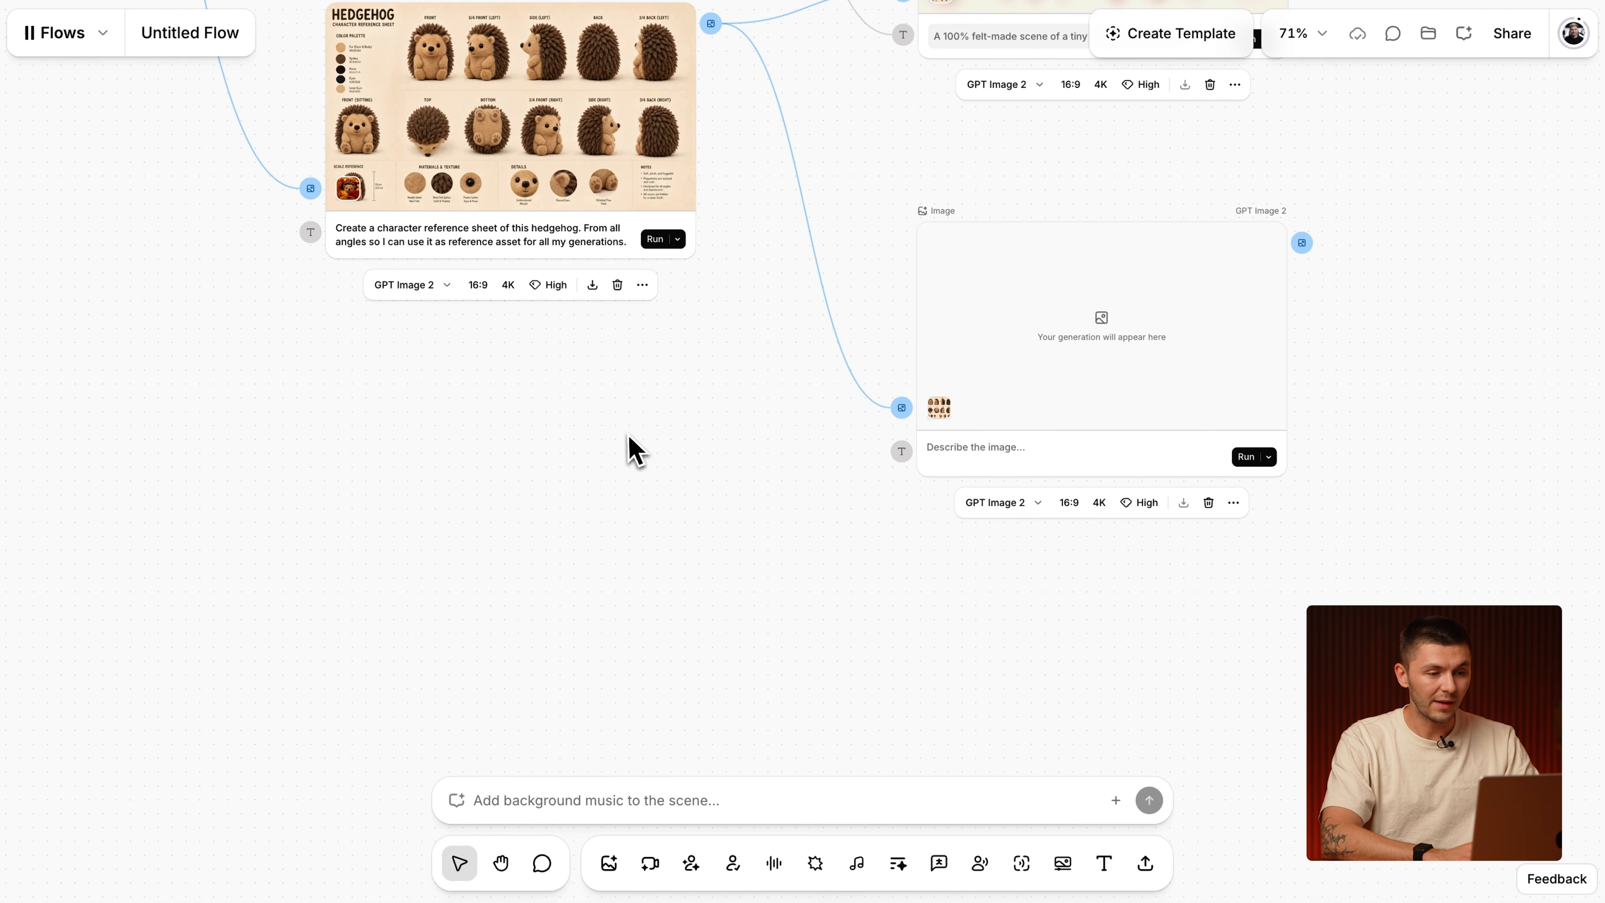
Add a text node with the prompt of a felt hedgehog toddling through a quilted meadow at golden hour, and connect it to the duplicate.
left_click_drag(698, 353, 469, 353)
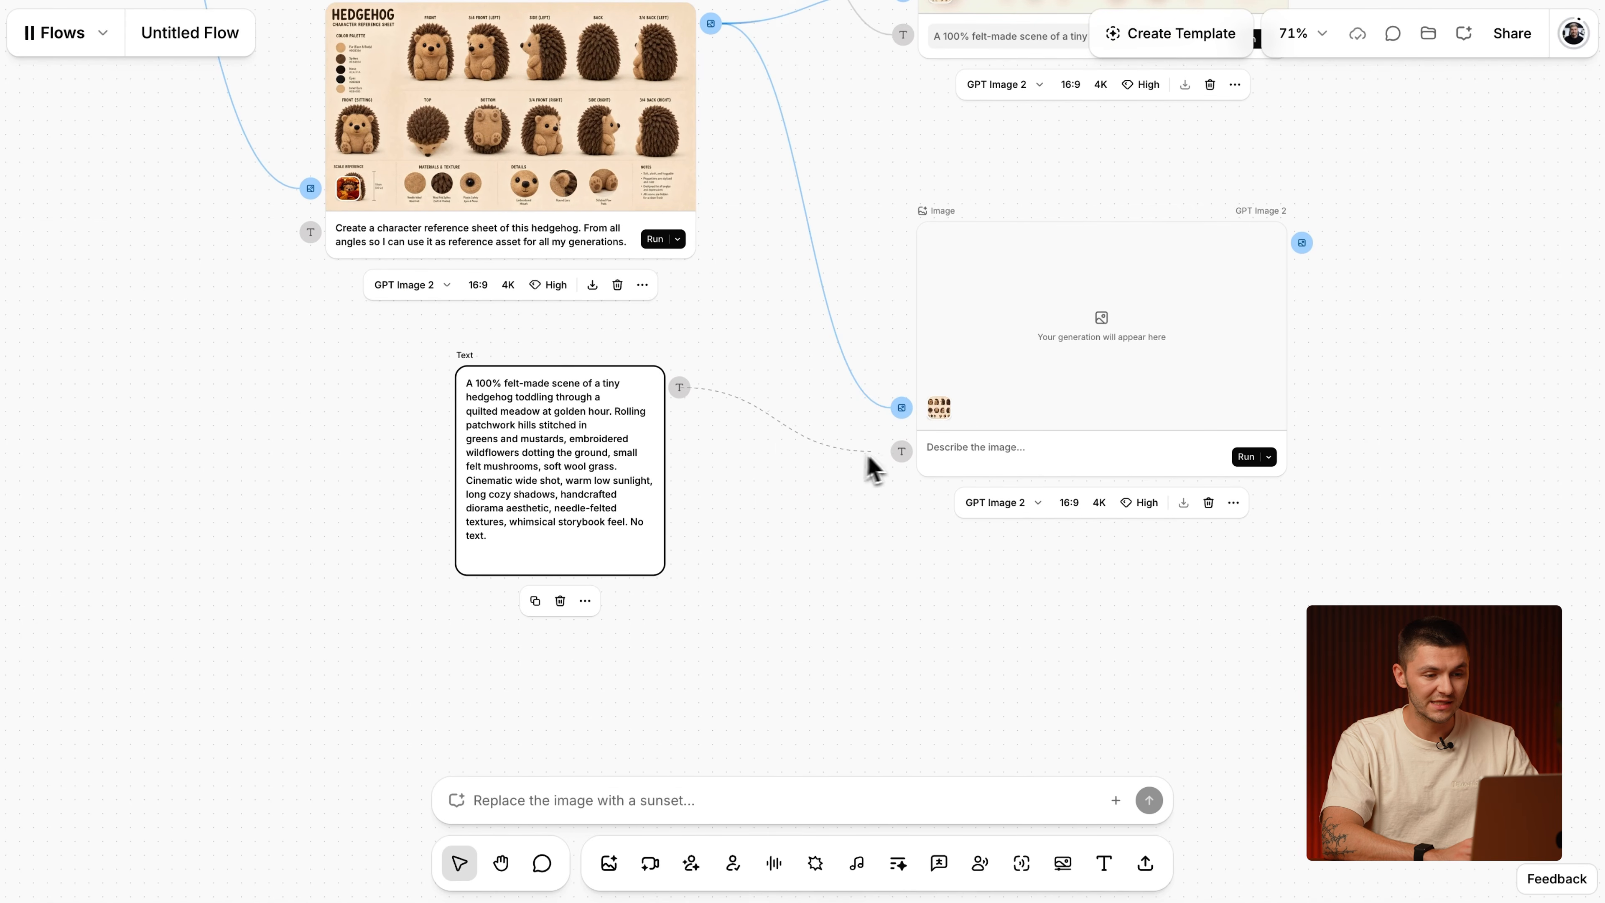
left_click_drag(903, 452, 903, 456)
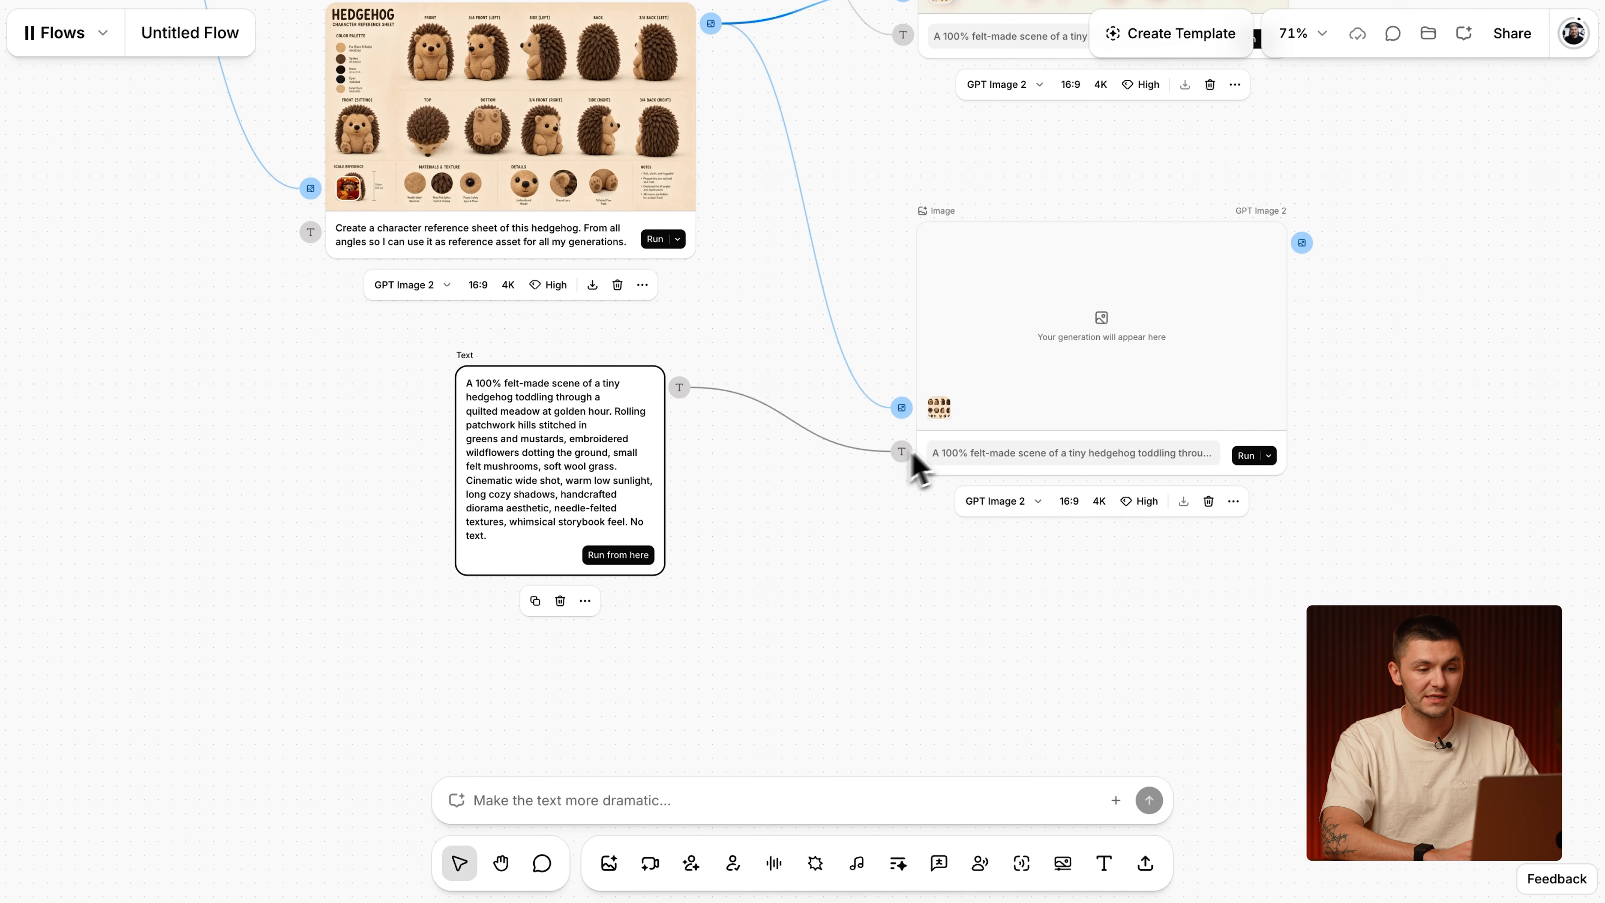
left_click(792, 420)
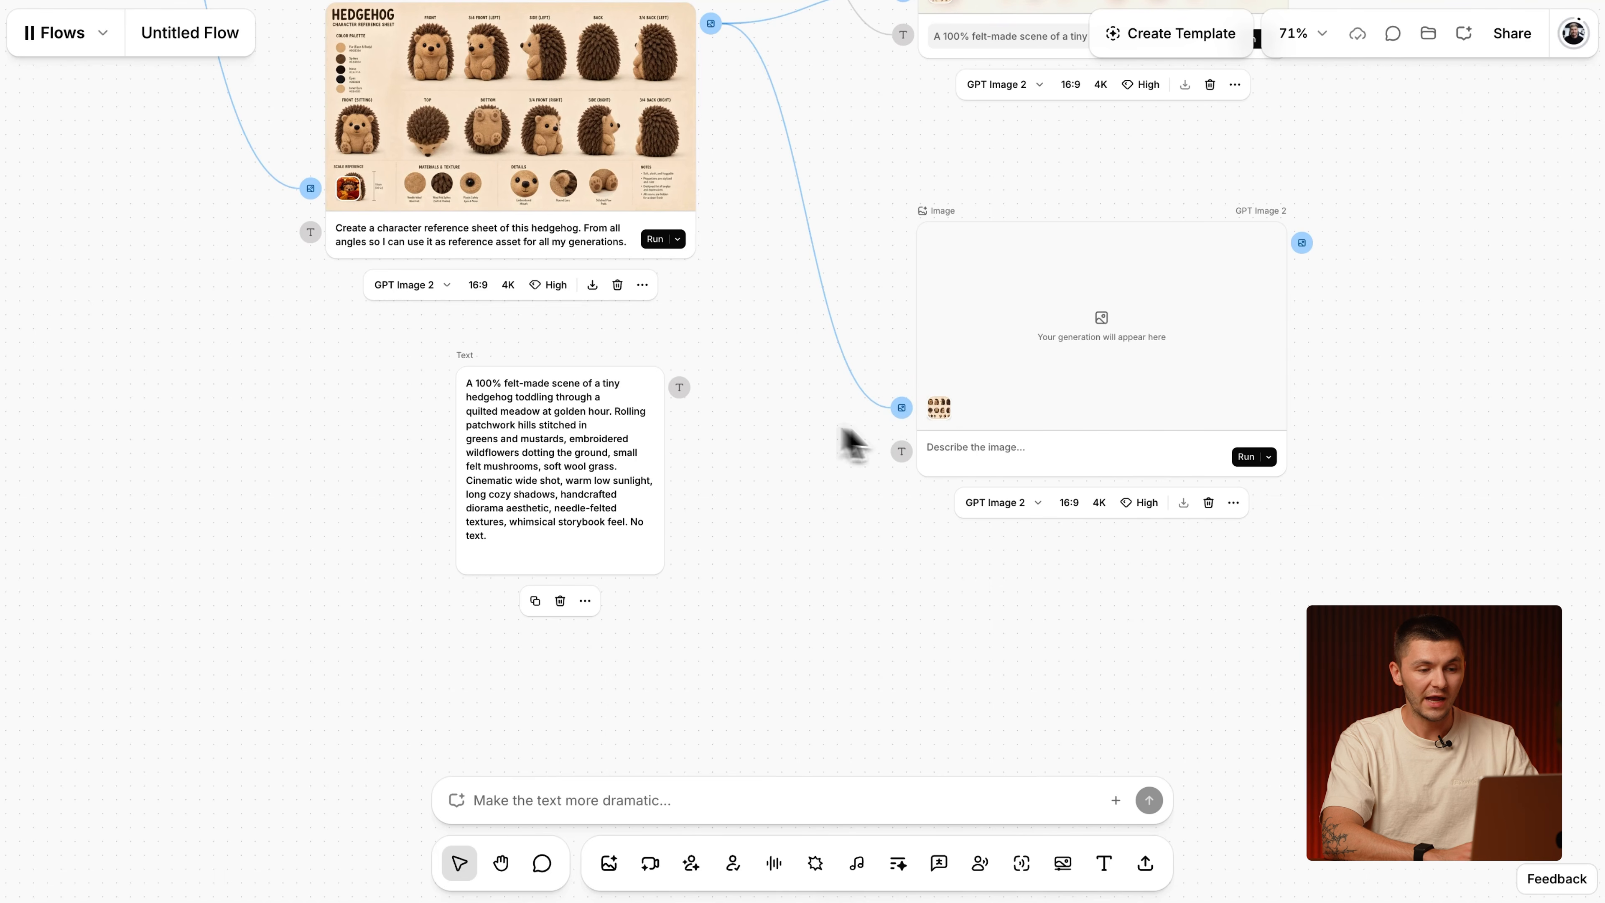
left_click(976, 451)
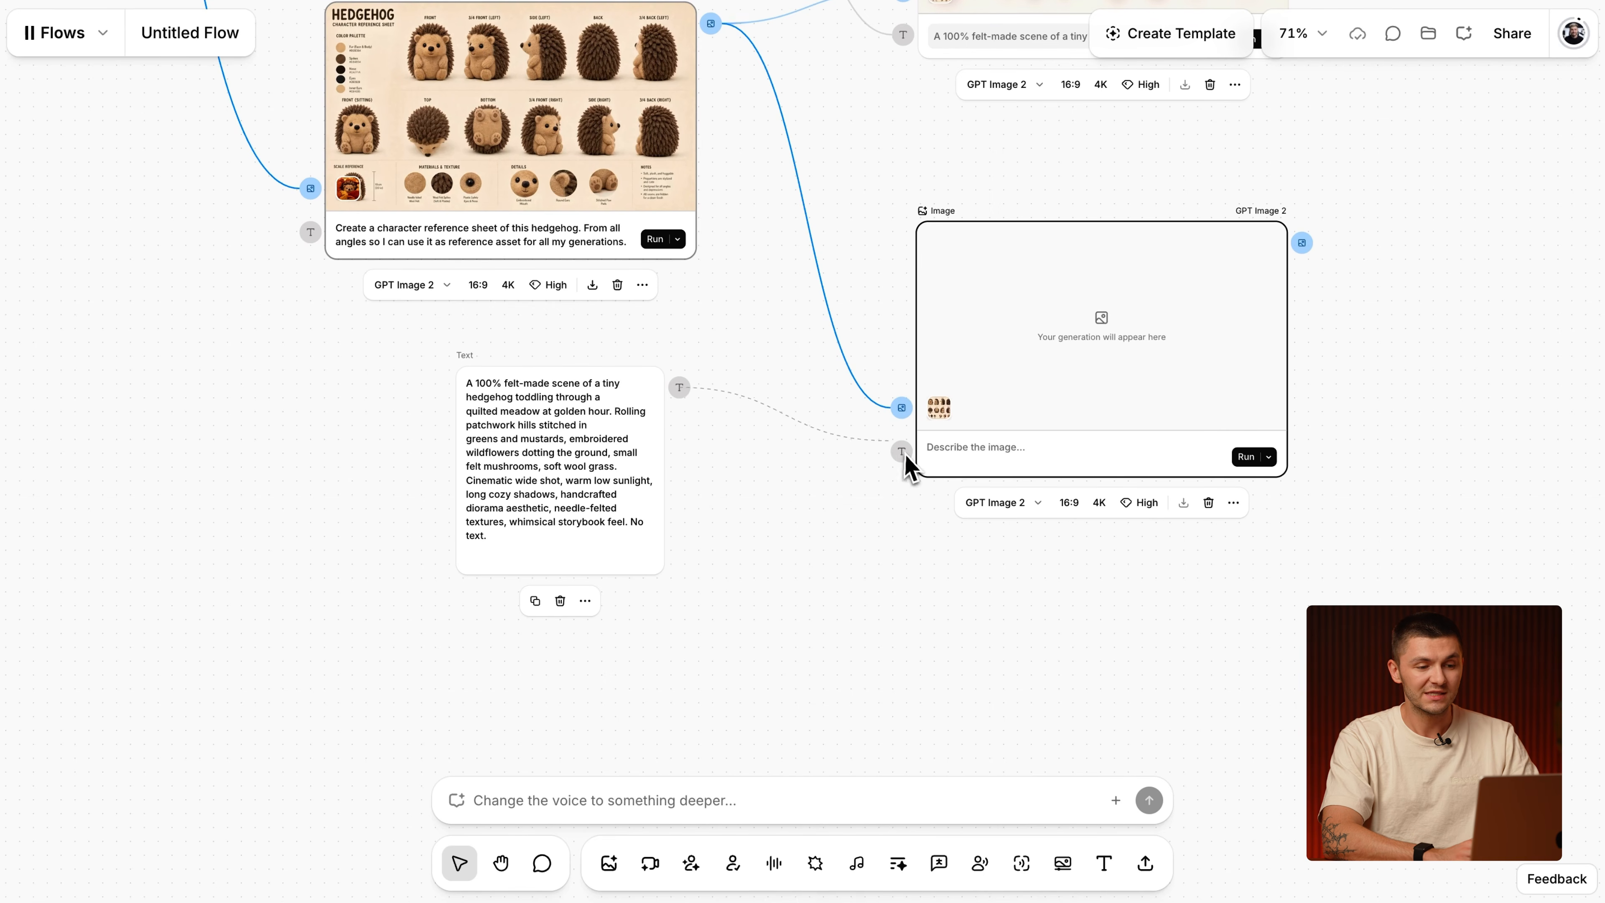
left_click_drag(905, 456, 902, 453)
Run the Image node that uses the quilted meadow prompt.
scroll(706, 438, "down", 5)
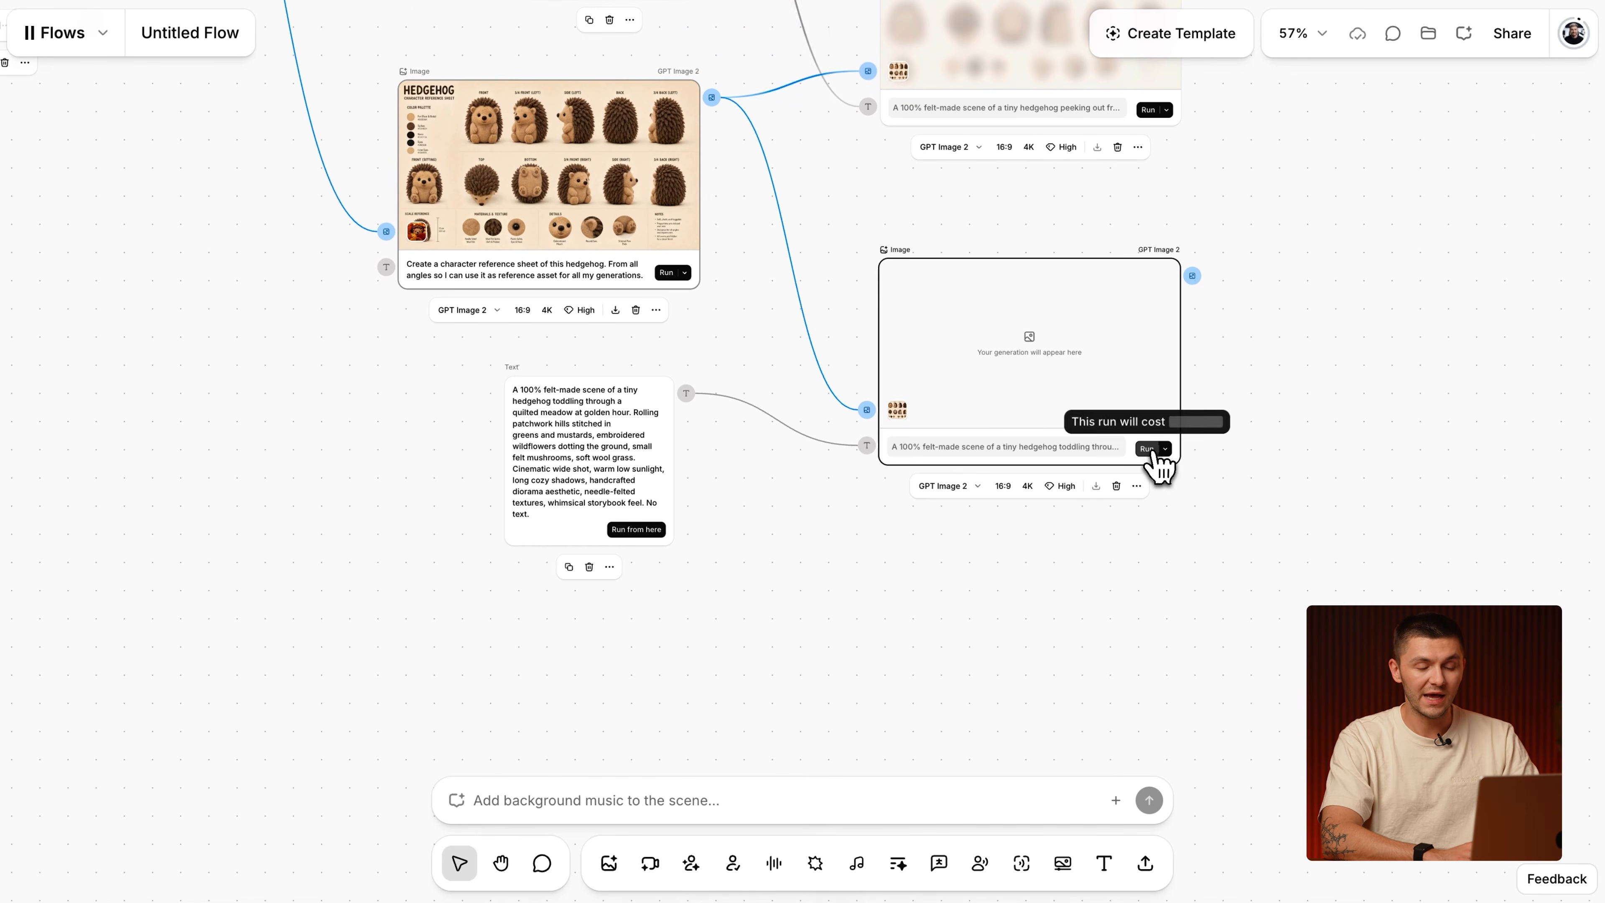
left_click(1149, 449)
scroll(1201, 481, "up", 3)
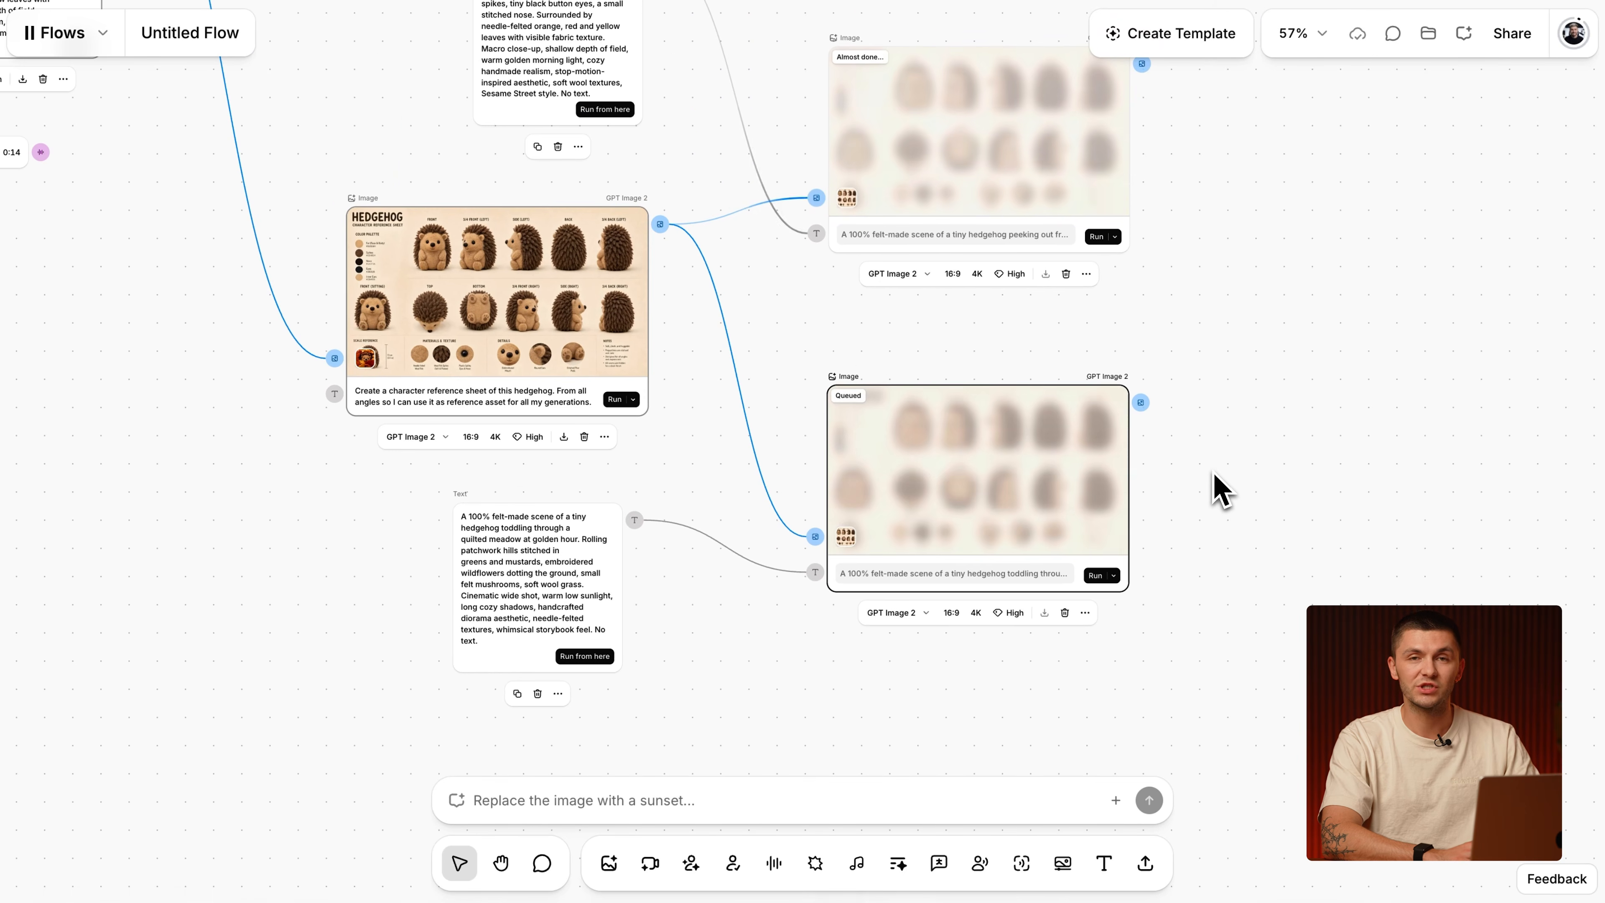
Duplicate the meadow Image node below itself and disconnect the meadow prompt from the new copy.
scroll(1211, 487, "down", 4)
left_click_drag(1053, 504, 1040, 721)
scroll(1039, 720, "down", 3)
scroll(928, 627, "up", 5)
scroll(928, 627, "up", 3)
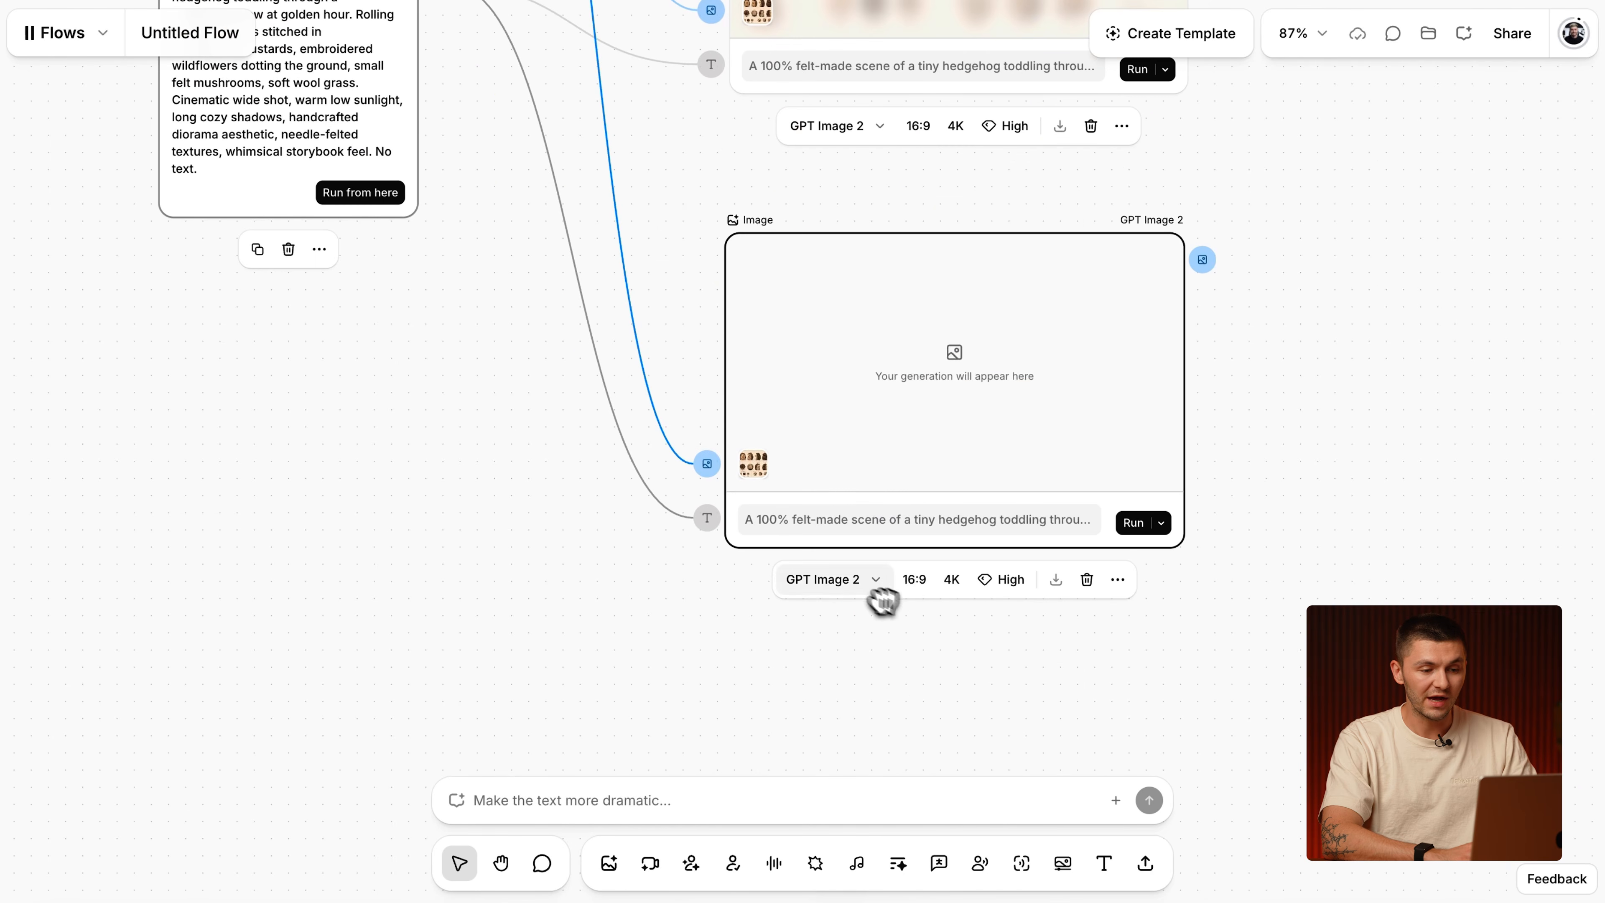
scroll(933, 576, "down", 5)
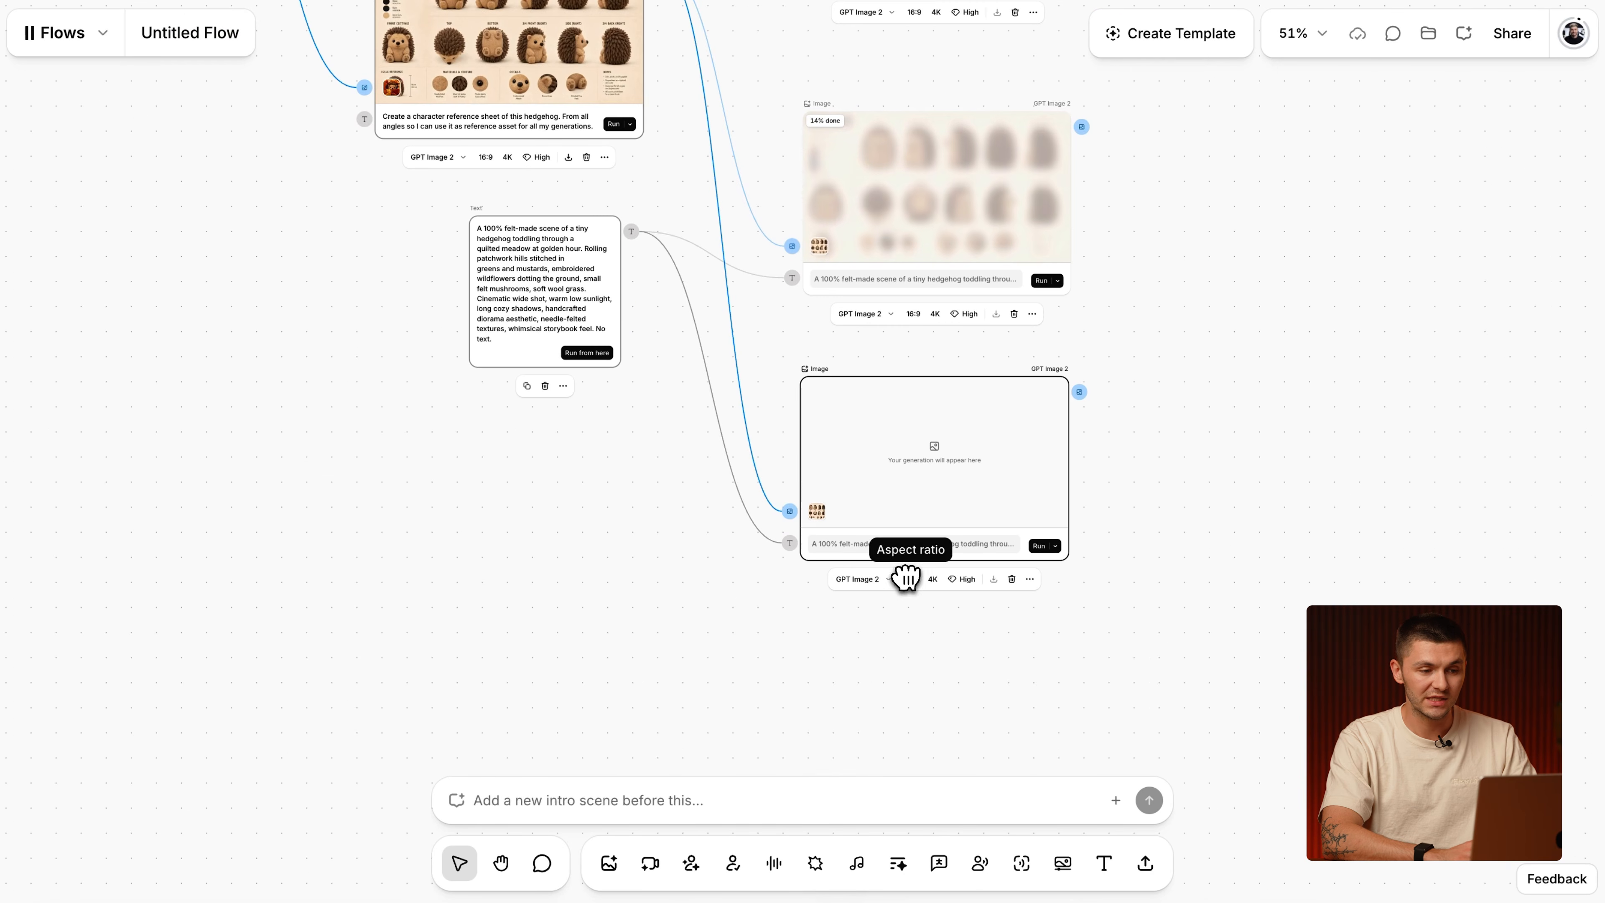
left_click(713, 389)
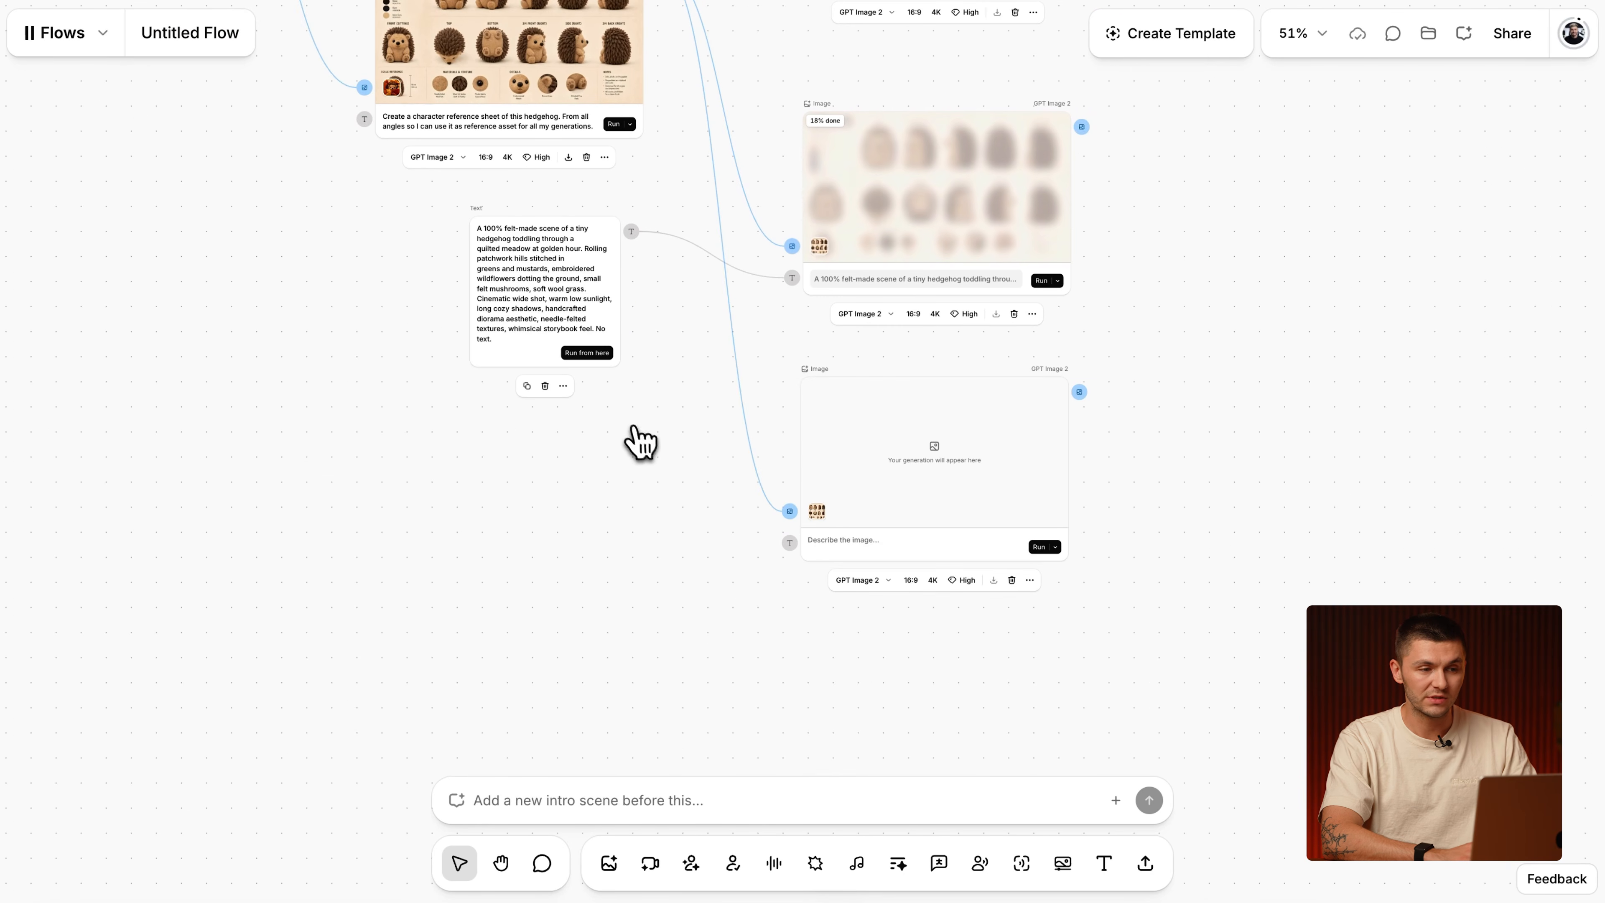
Add a text node with the prompt of a felt hedgehog before a stitched flower with a glowing firefly, and connect it to the third Image node.
scroll(688, 547, "up", 2)
left_click_drag(702, 359, 622, 467)
left_click_drag(819, 495, 1040, 618)
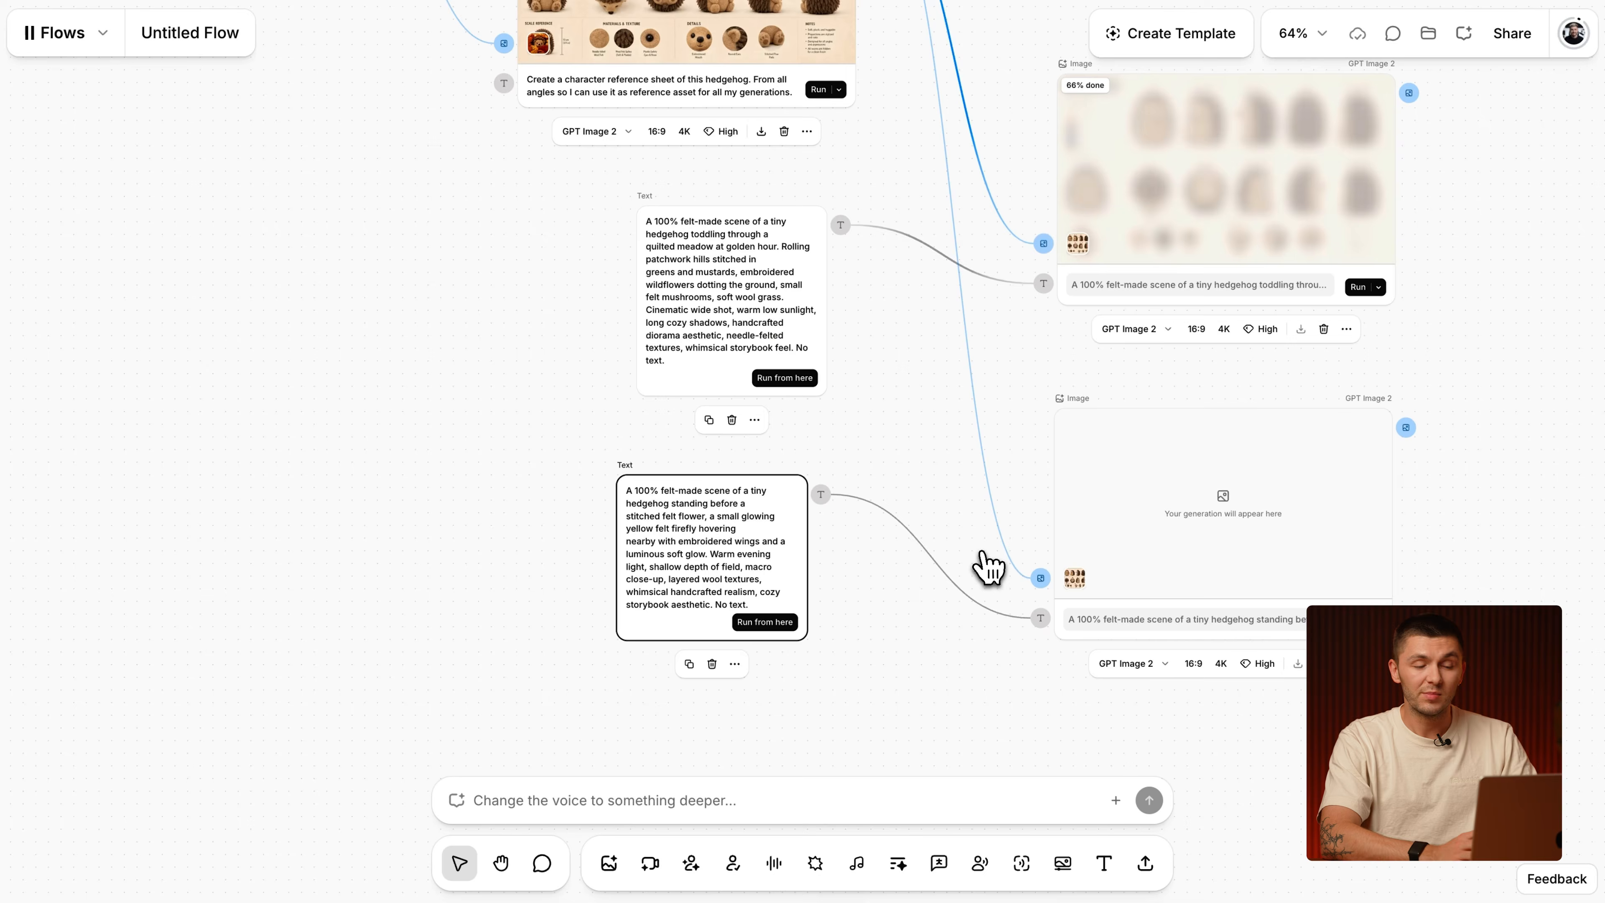
scroll(982, 556, "down", 8)
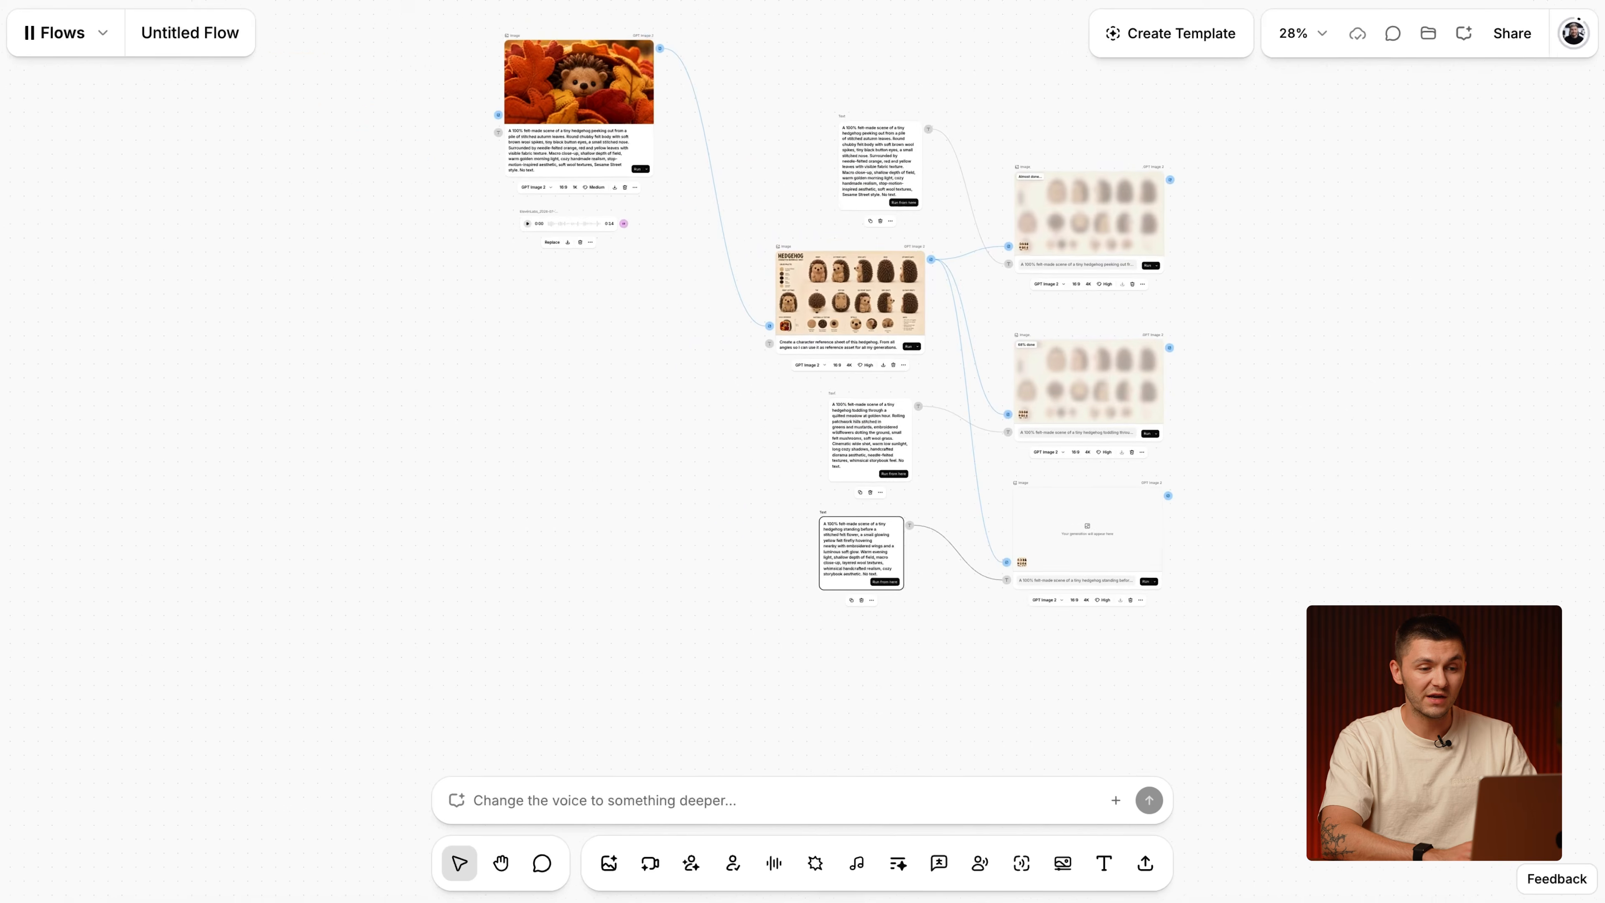
Examine the generated hedgehog scenes and the Little Wanderer title card for character and style consistency.
scroll(981, 556, "right", 4)
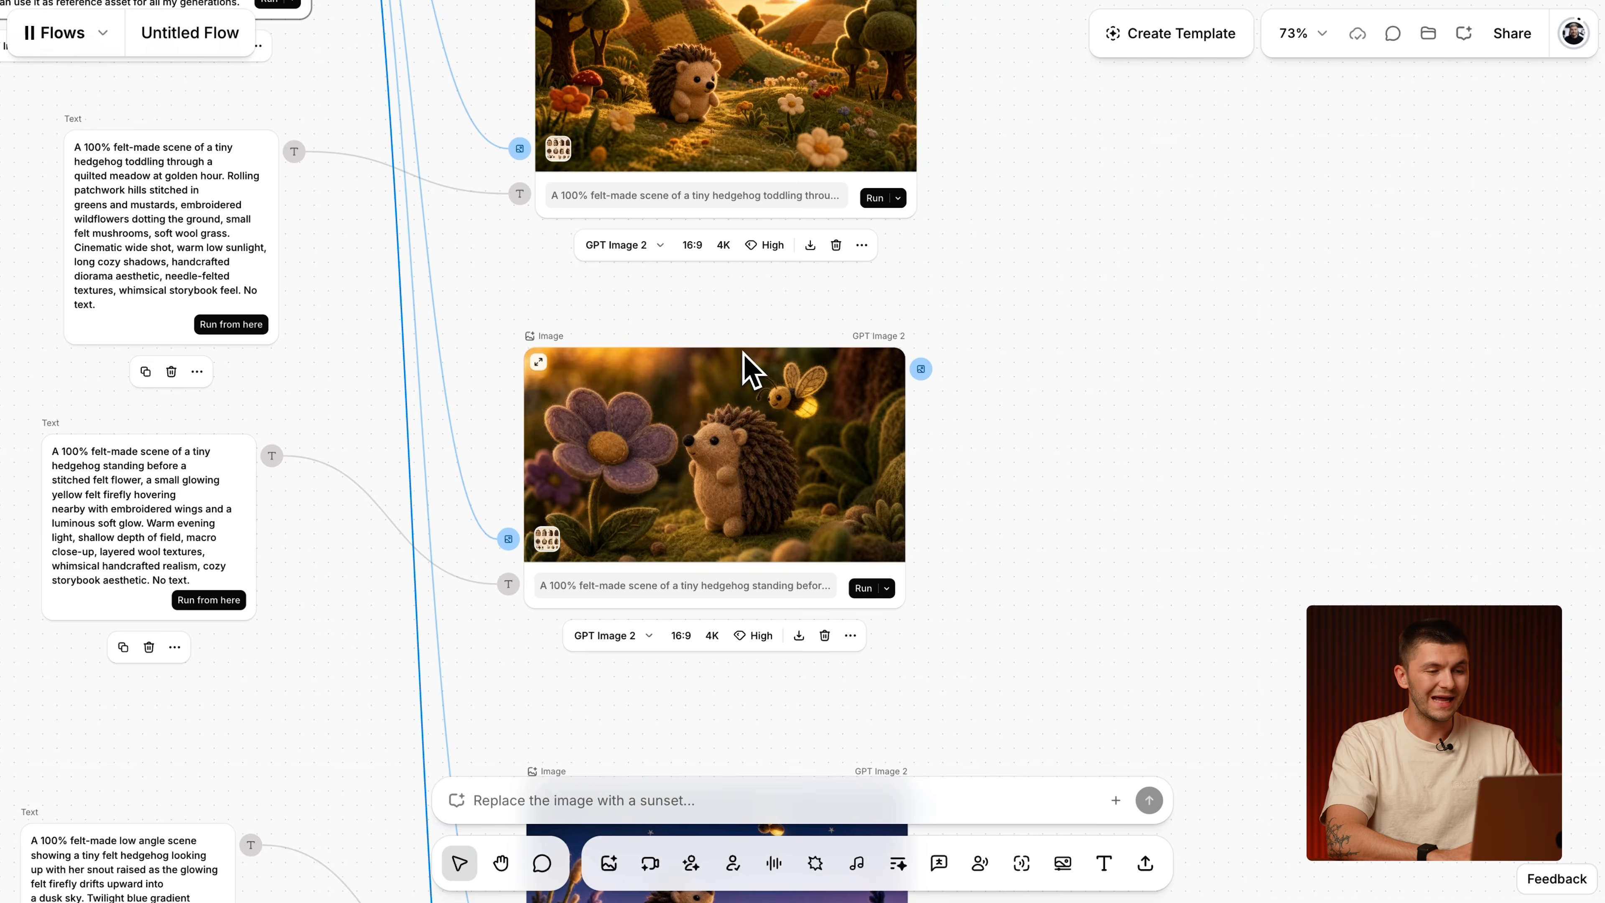
scroll(743, 354, "up", 2)
scroll(744, 354, "down", 5)
scroll(744, 354, "down", 3)
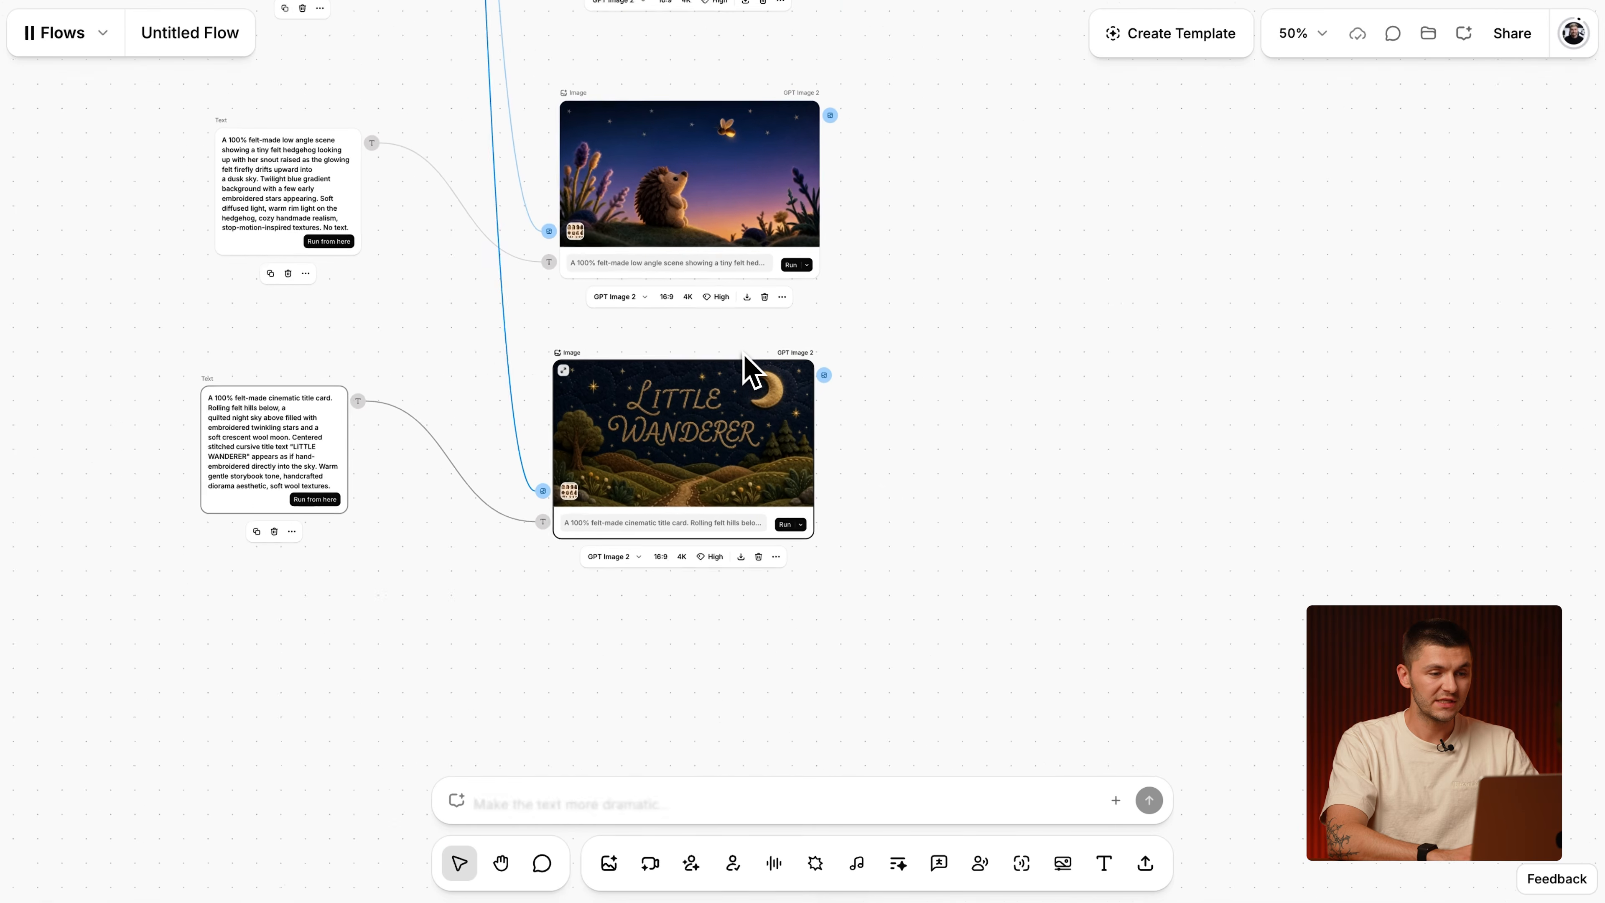
scroll(743, 354, "up", 10)
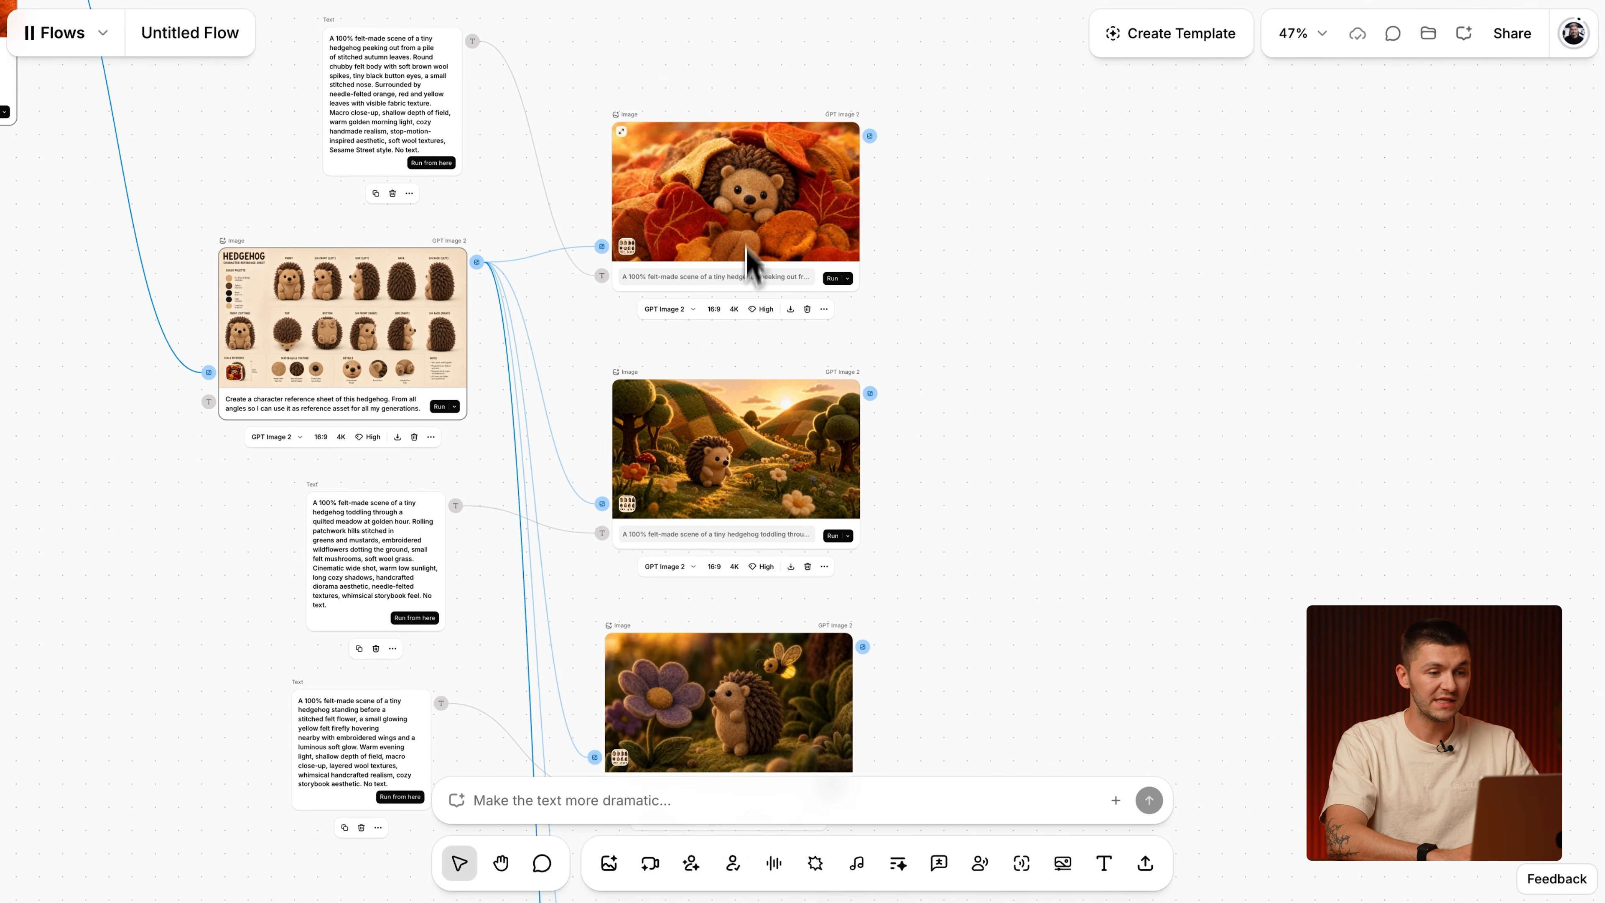
scroll(747, 203, "up", 4)
scroll(747, 204, "up", 2)
Select the character reference sheet with all scene prompts and Image nodes, and tidy up their layout.
scroll(748, 204, "down", 15)
scroll(752, 219, "down", 3)
scroll(749, 221, "down", 10)
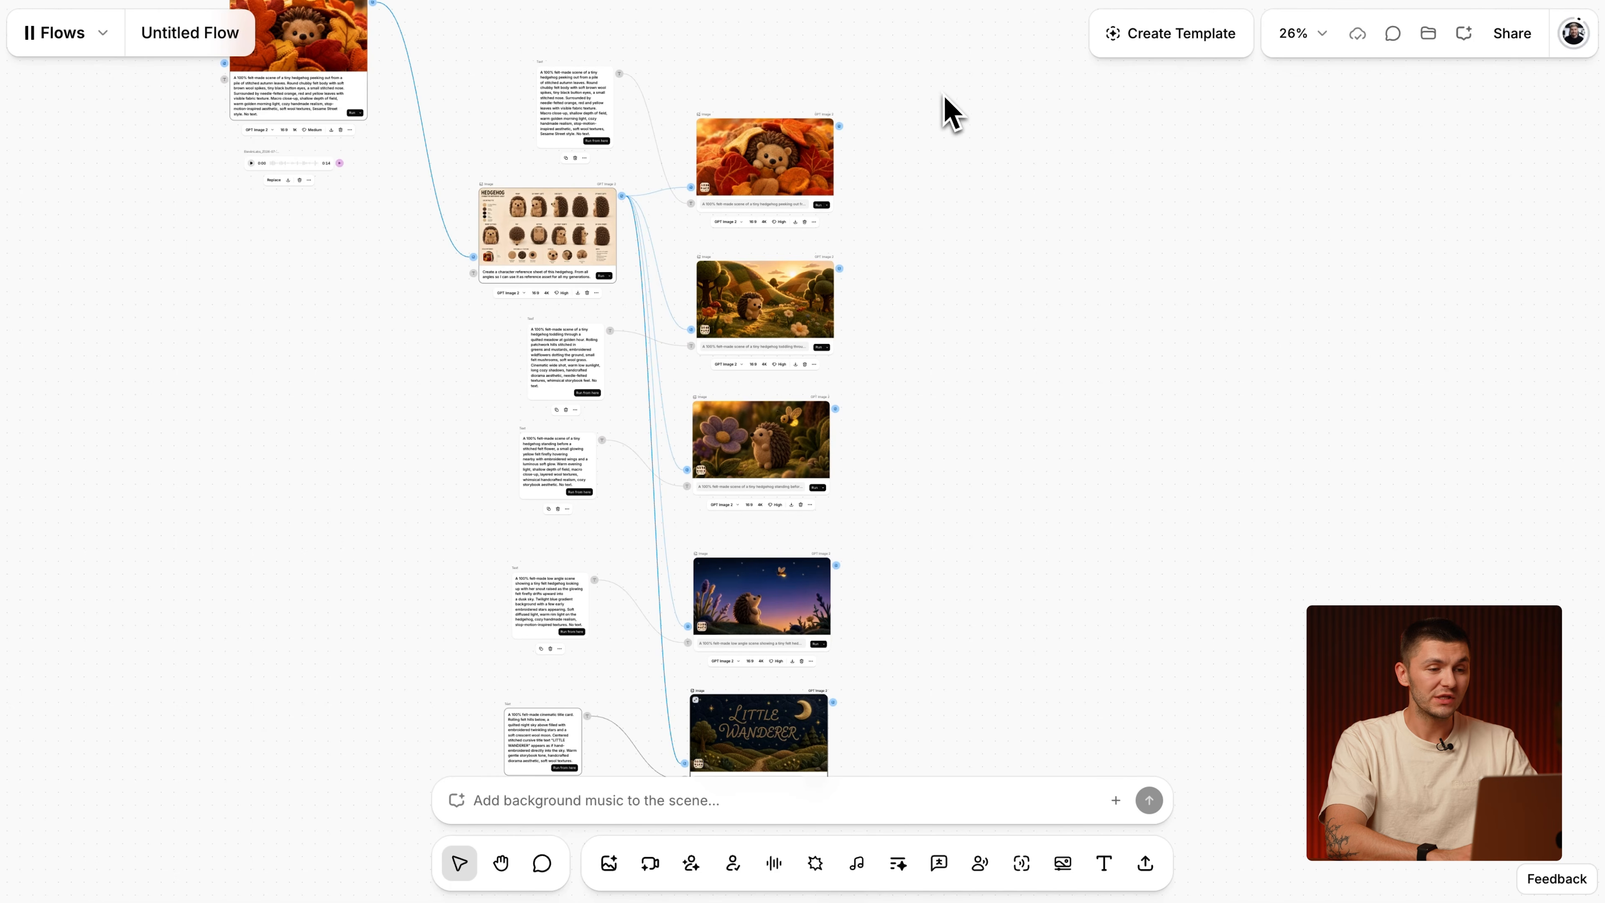
left_click_drag(926, 80, 541, 743)
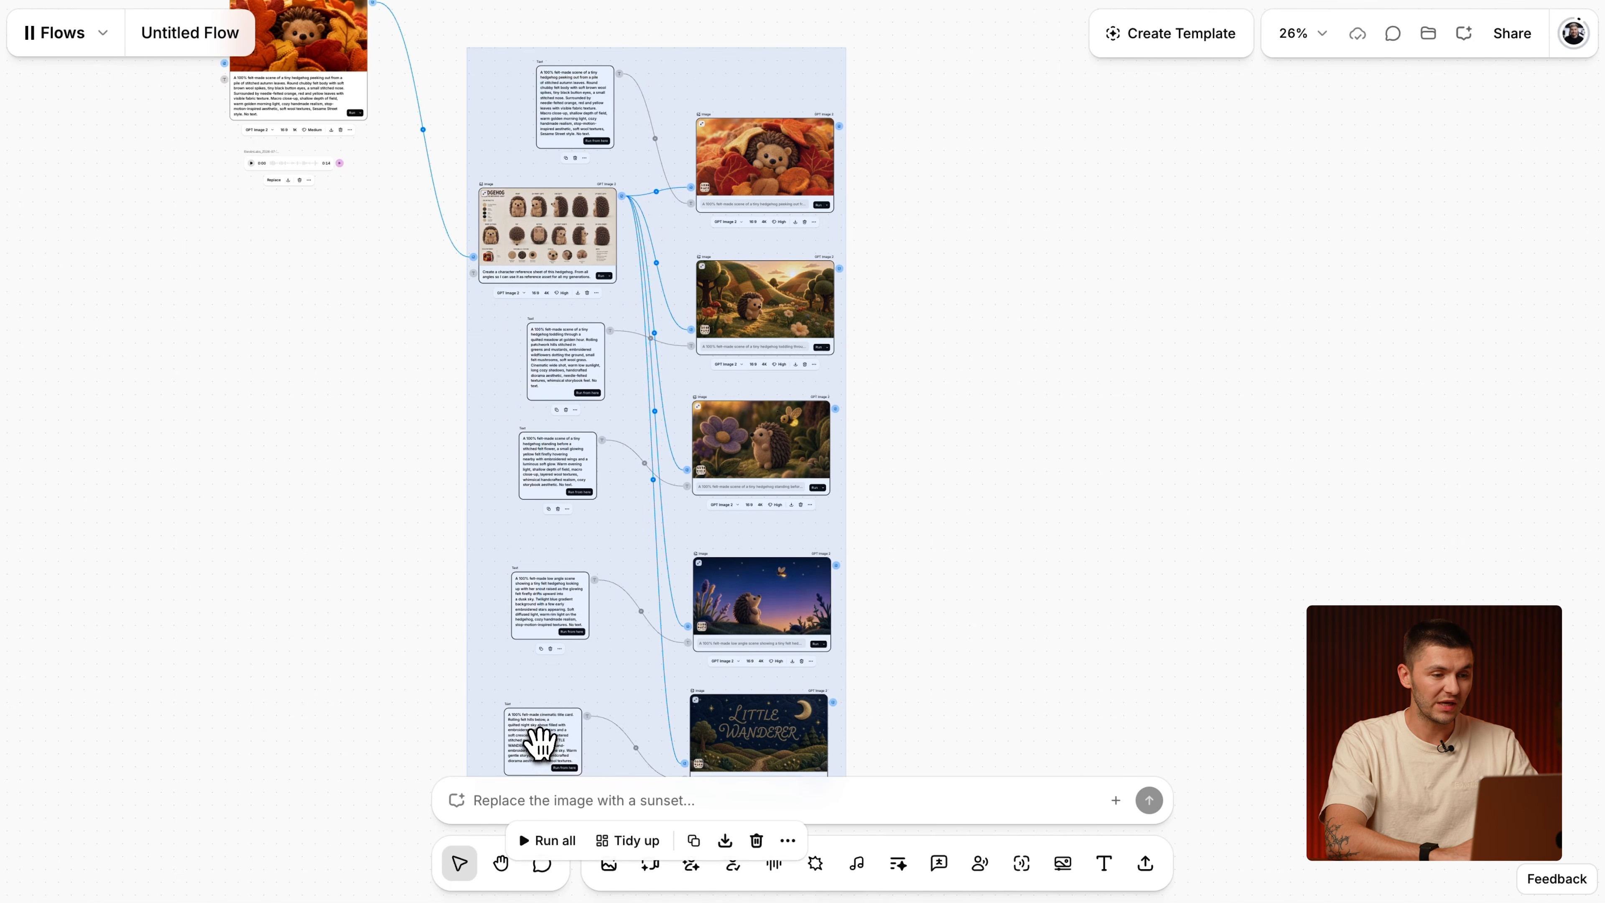
right_click(748, 311)
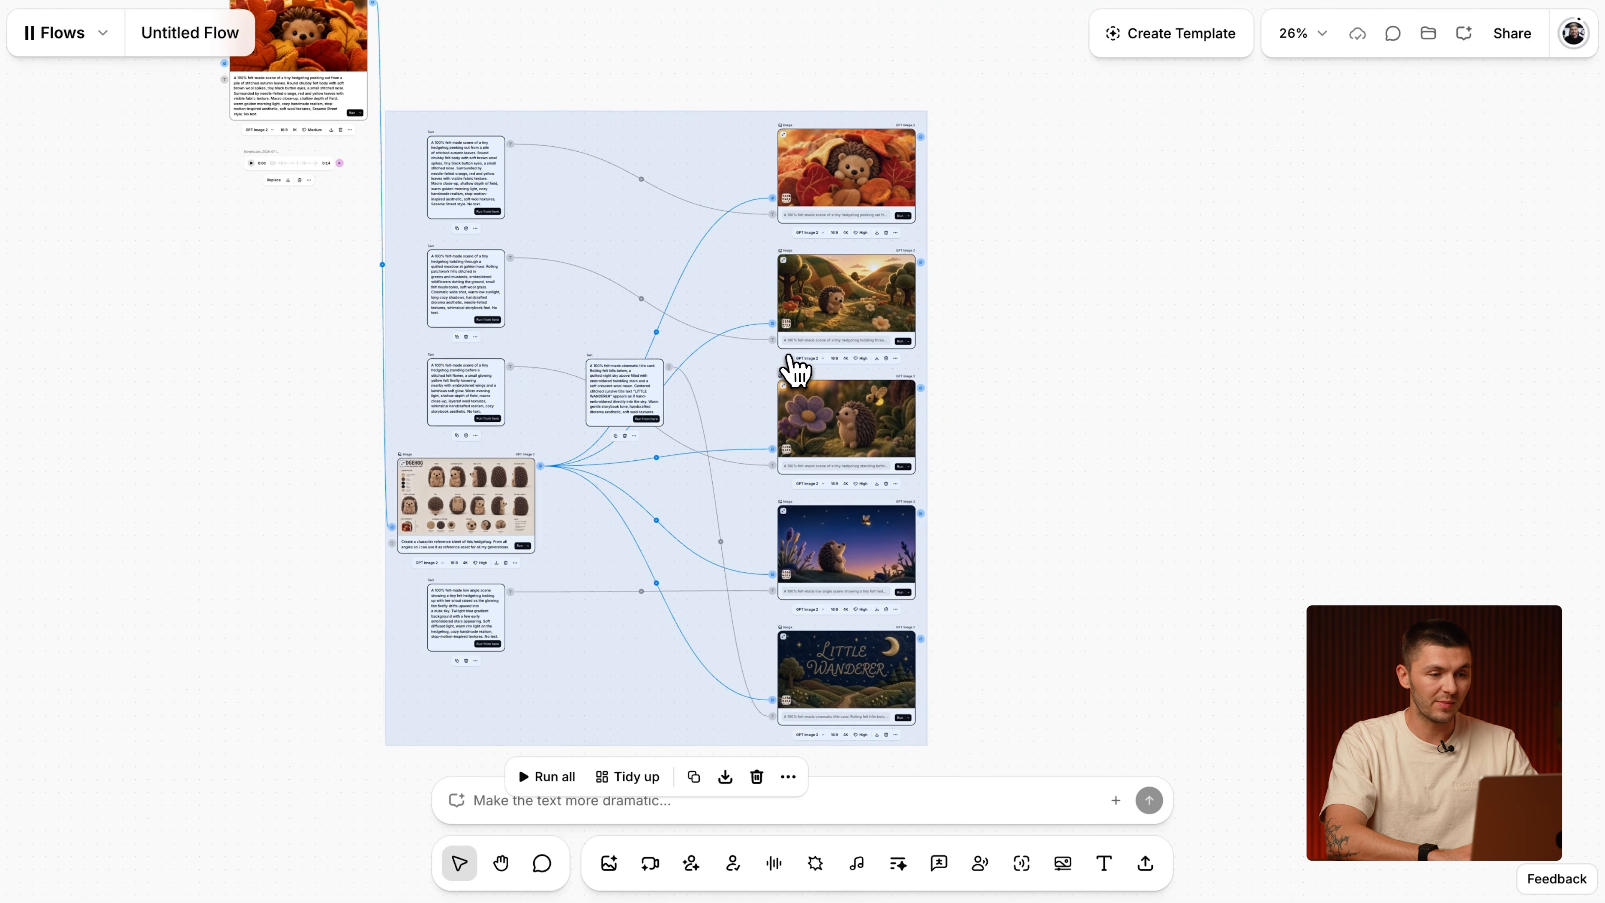
left_click(1103, 265)
Line up the meadow, flower, twilight and title card Image nodes in a horizontal row beside the autumn leaves scene.
left_click_drag(863, 291, 1025, 165)
left_click_drag(846, 443, 1174, 190)
left_click_drag(847, 544, 1343, 166)
left_click_drag(848, 670, 1471, 215)
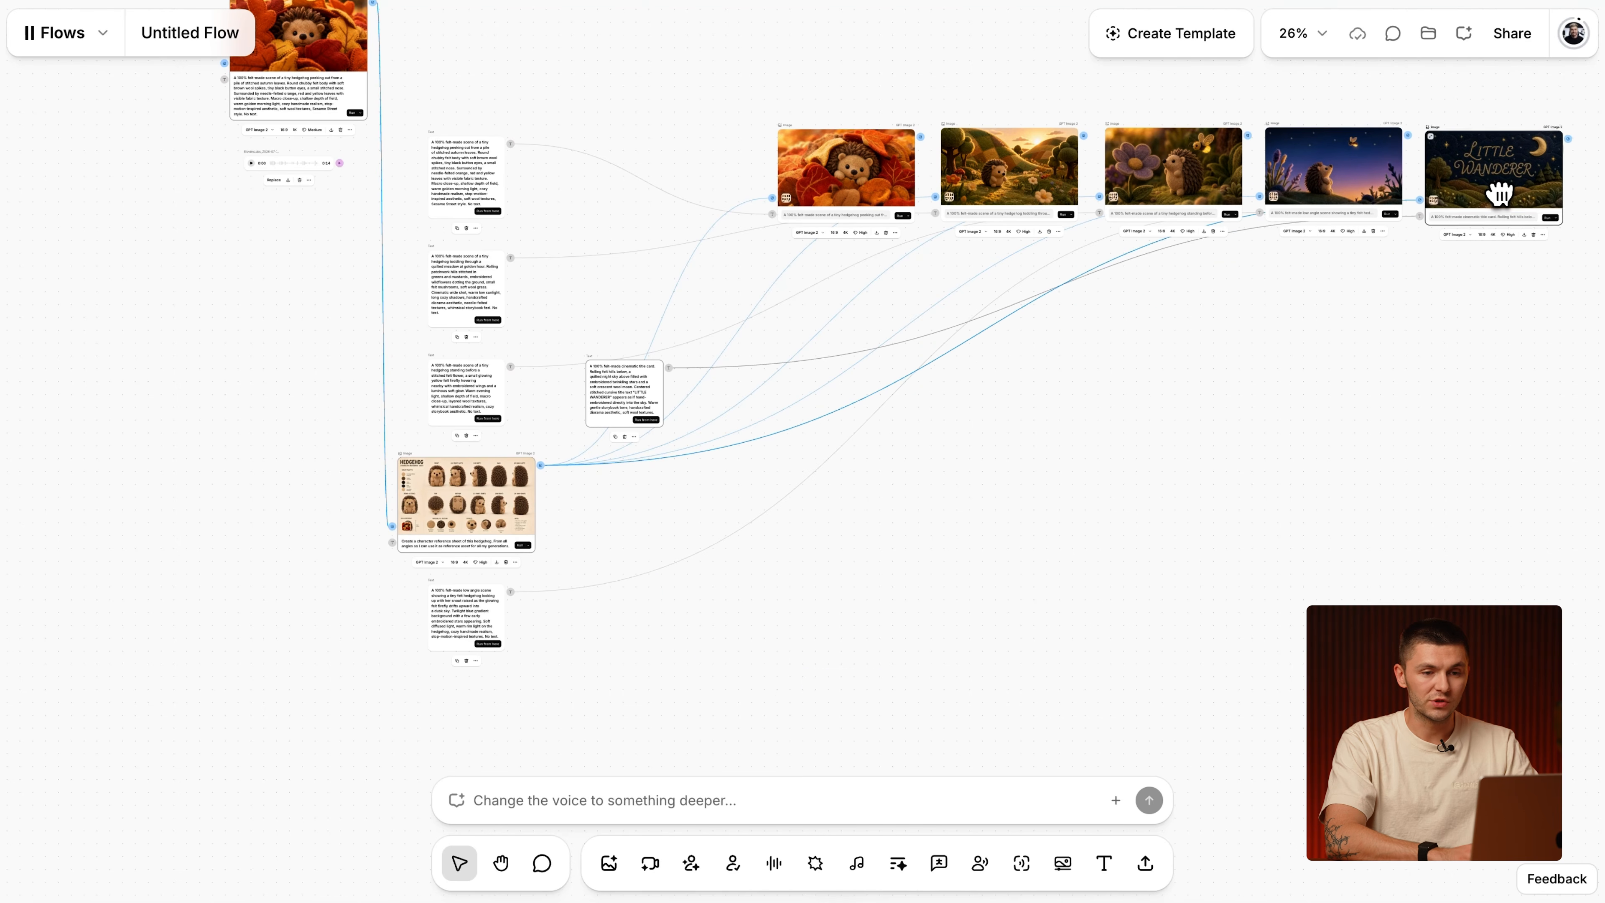
Place each prompt text node above its matching Image node and move the character reference sheet in front of the scene row.
left_click_drag(774, 98, 1491, 199)
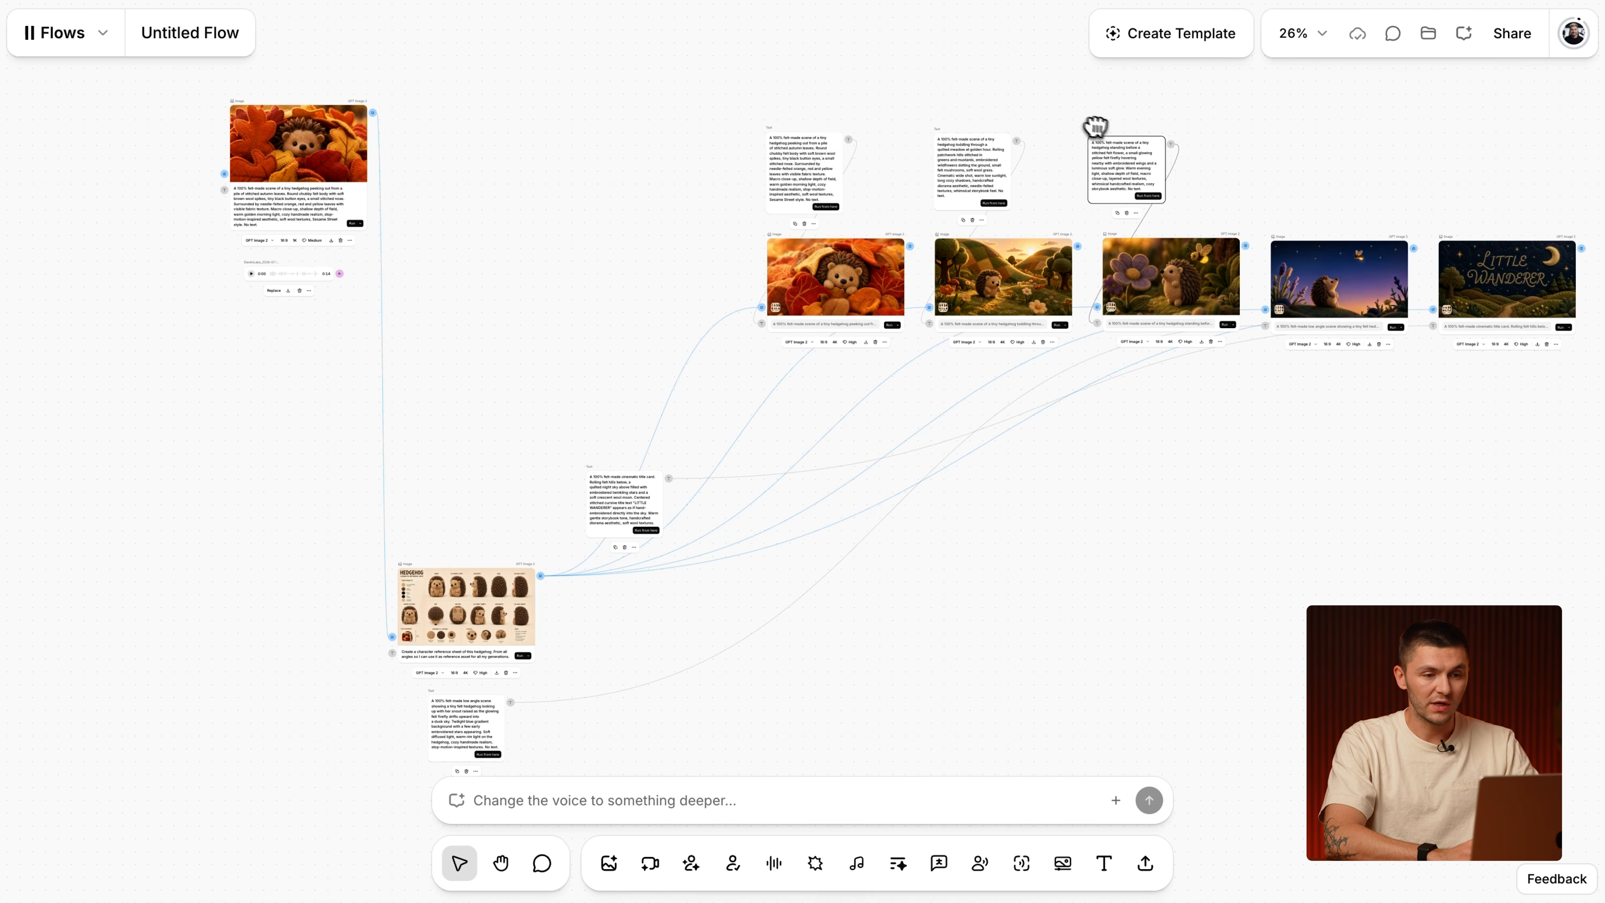
left_click_drag(1097, 129, 1111, 131)
left_click_drag(592, 464, 1445, 144)
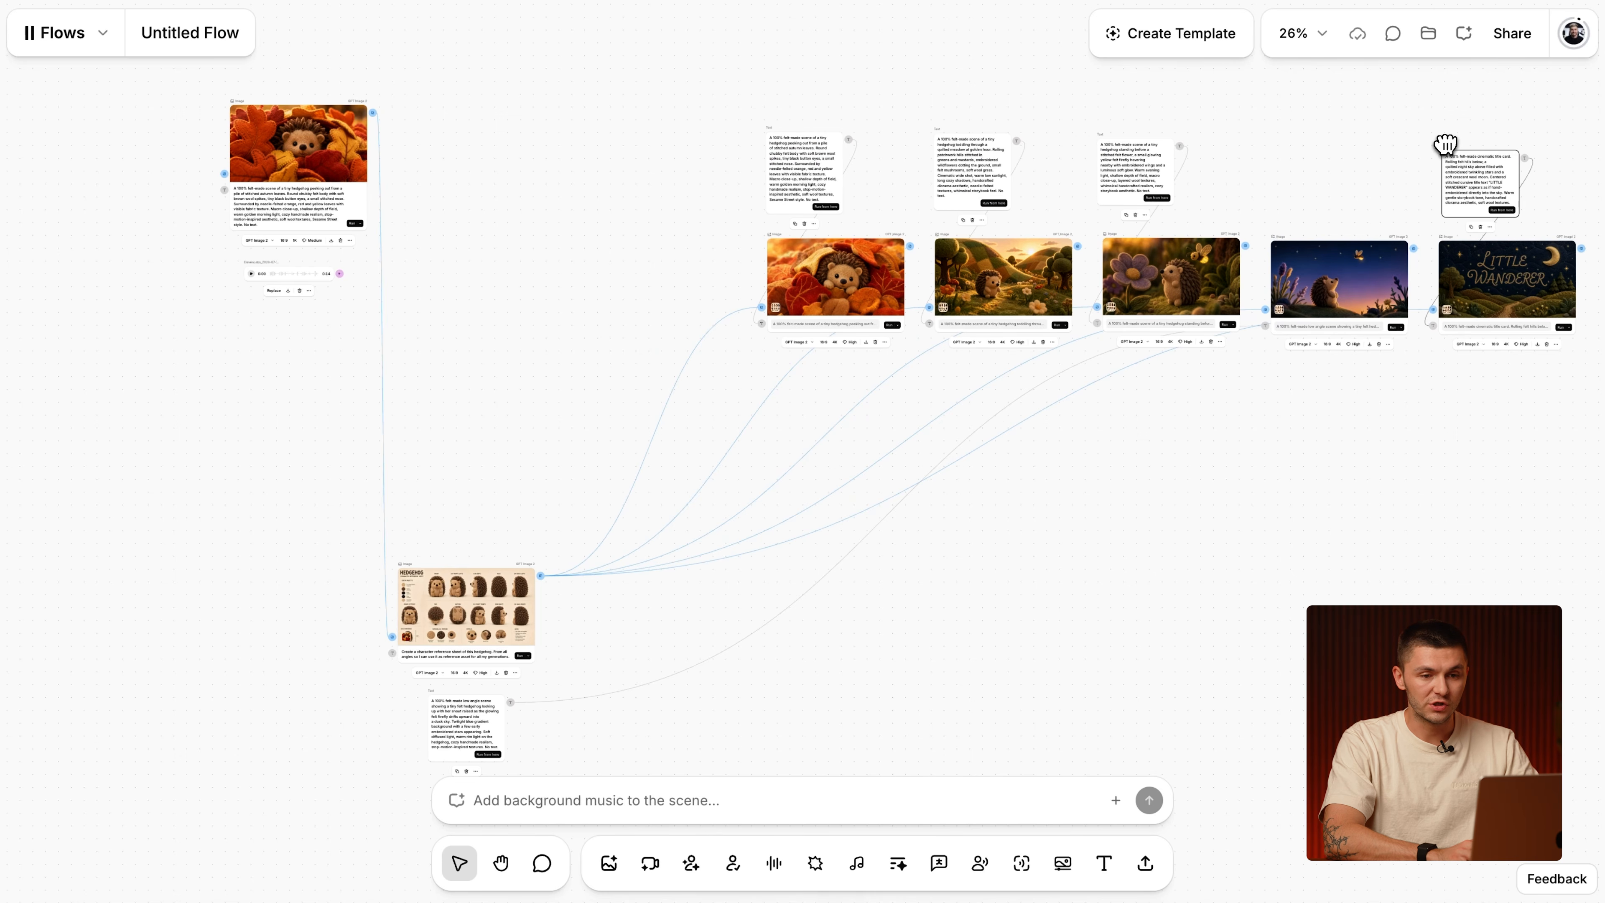
left_click_drag(438, 686, 1286, 151)
left_click_drag(408, 563, 517, 233)
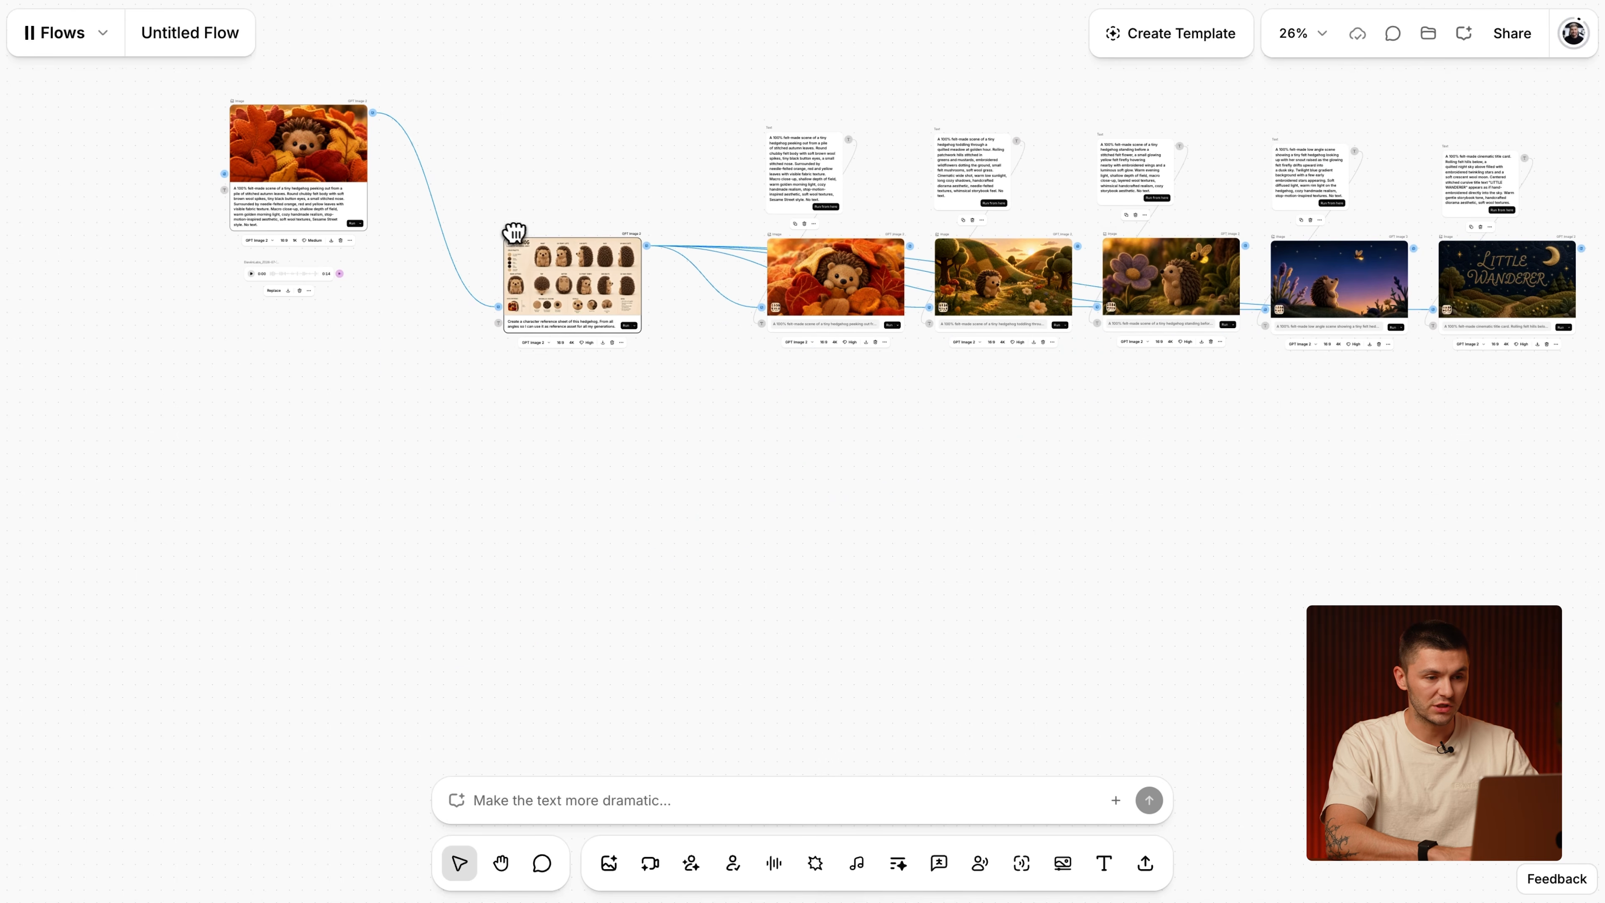
Examine the arranged hedgehog scenes in story order up to the title card, and read the twilight scene's prompt.
scroll(595, 359, "right", 5)
scroll(594, 359, "down", 2)
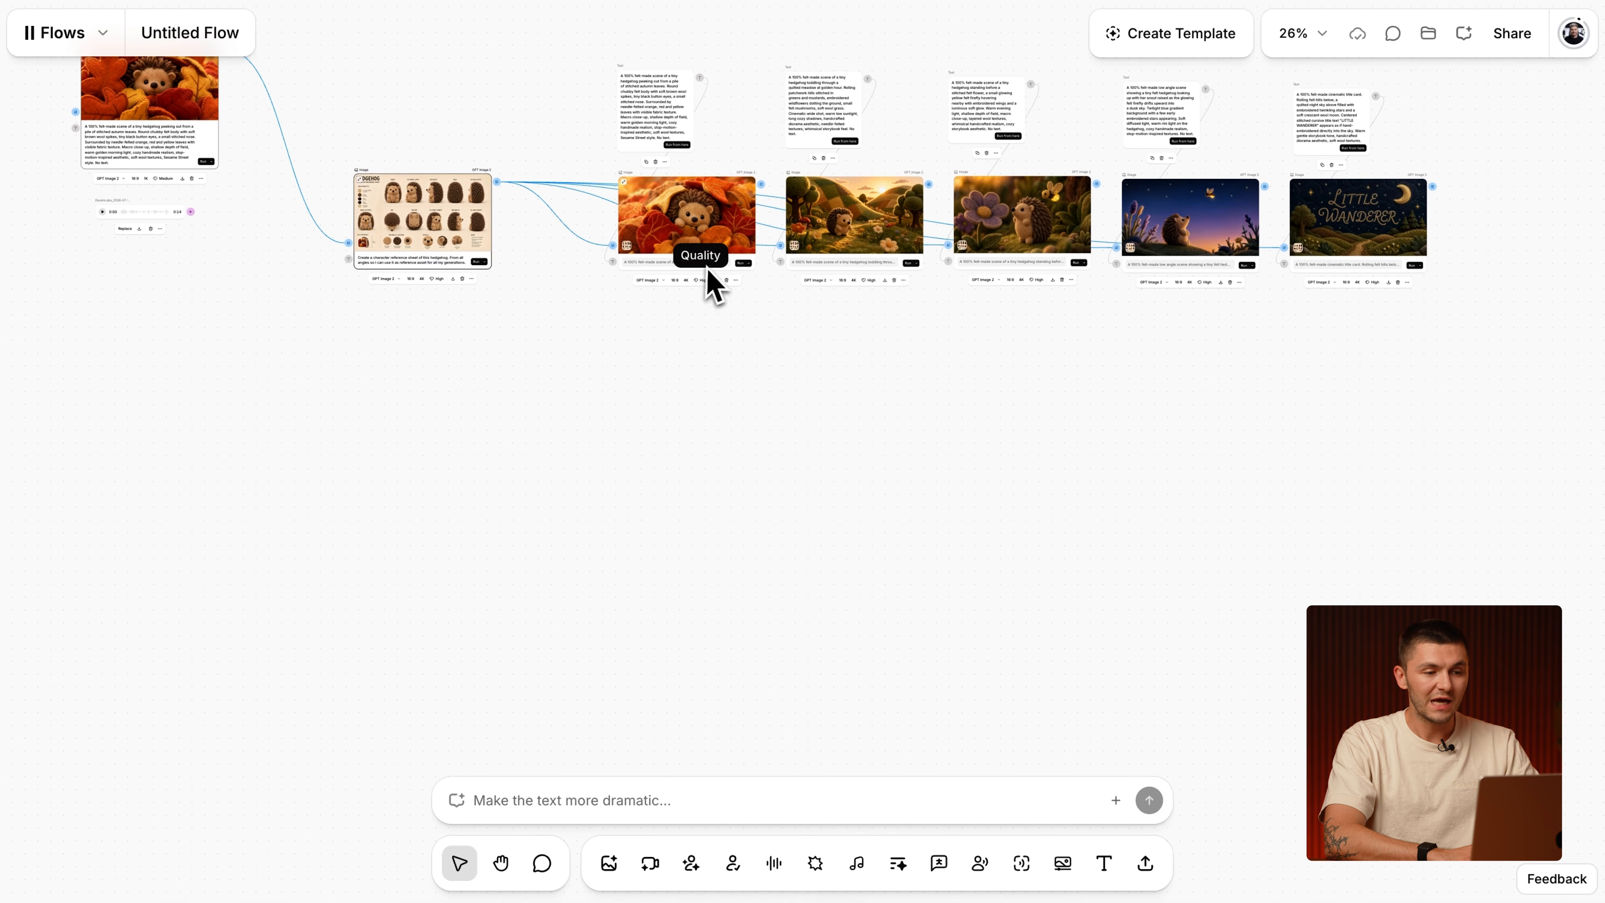
scroll(760, 369, "up", 5)
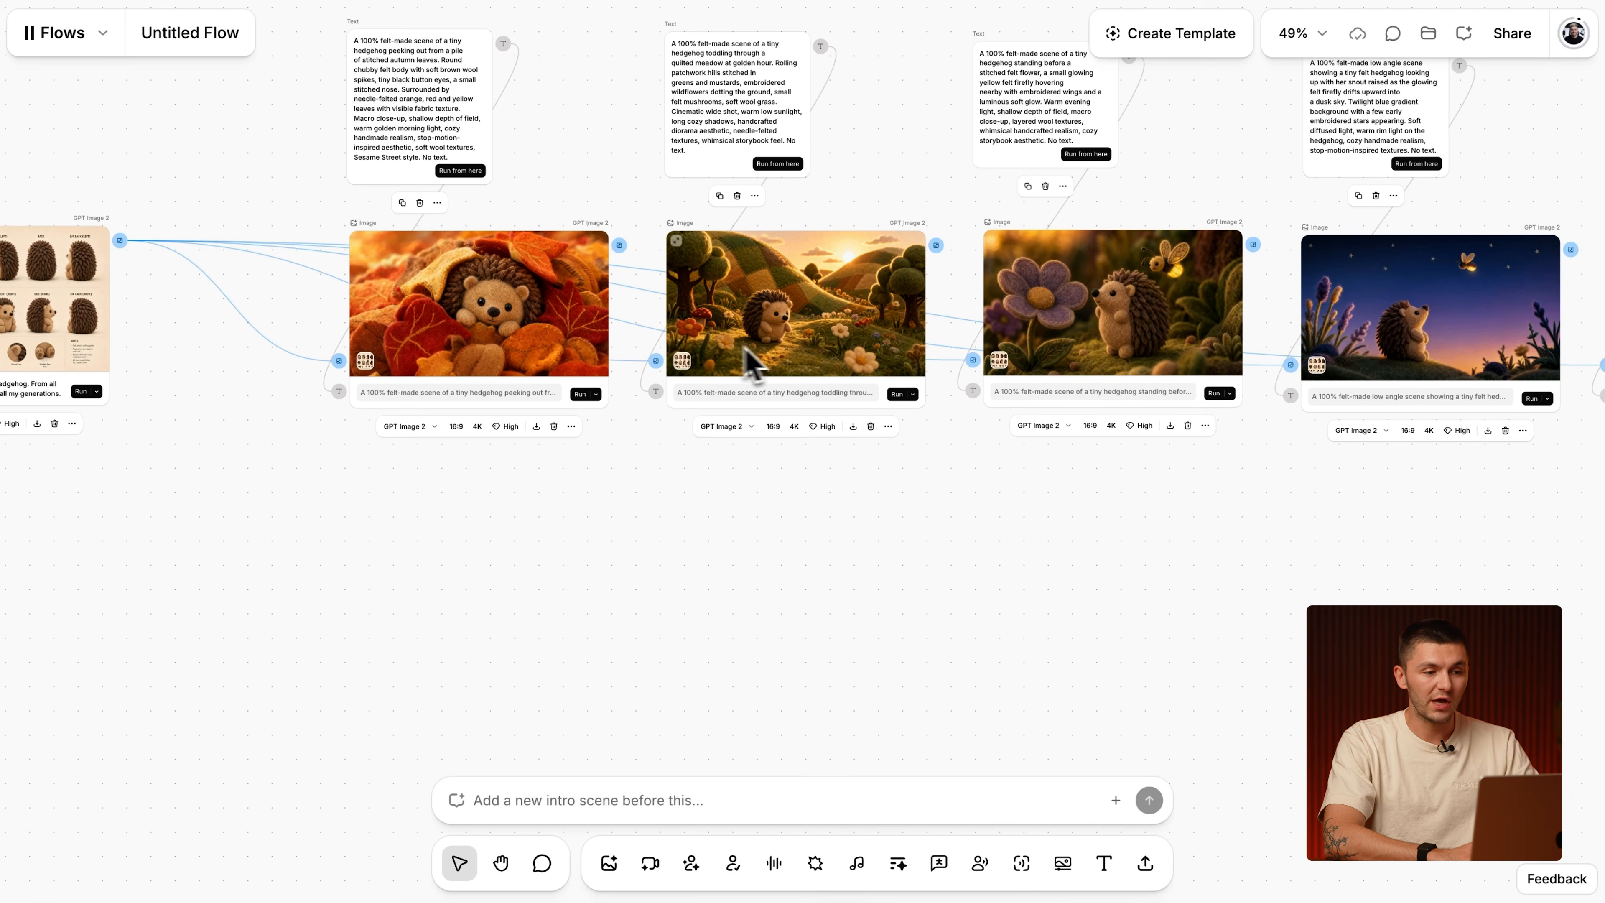
scroll(622, 335, "right", 10)
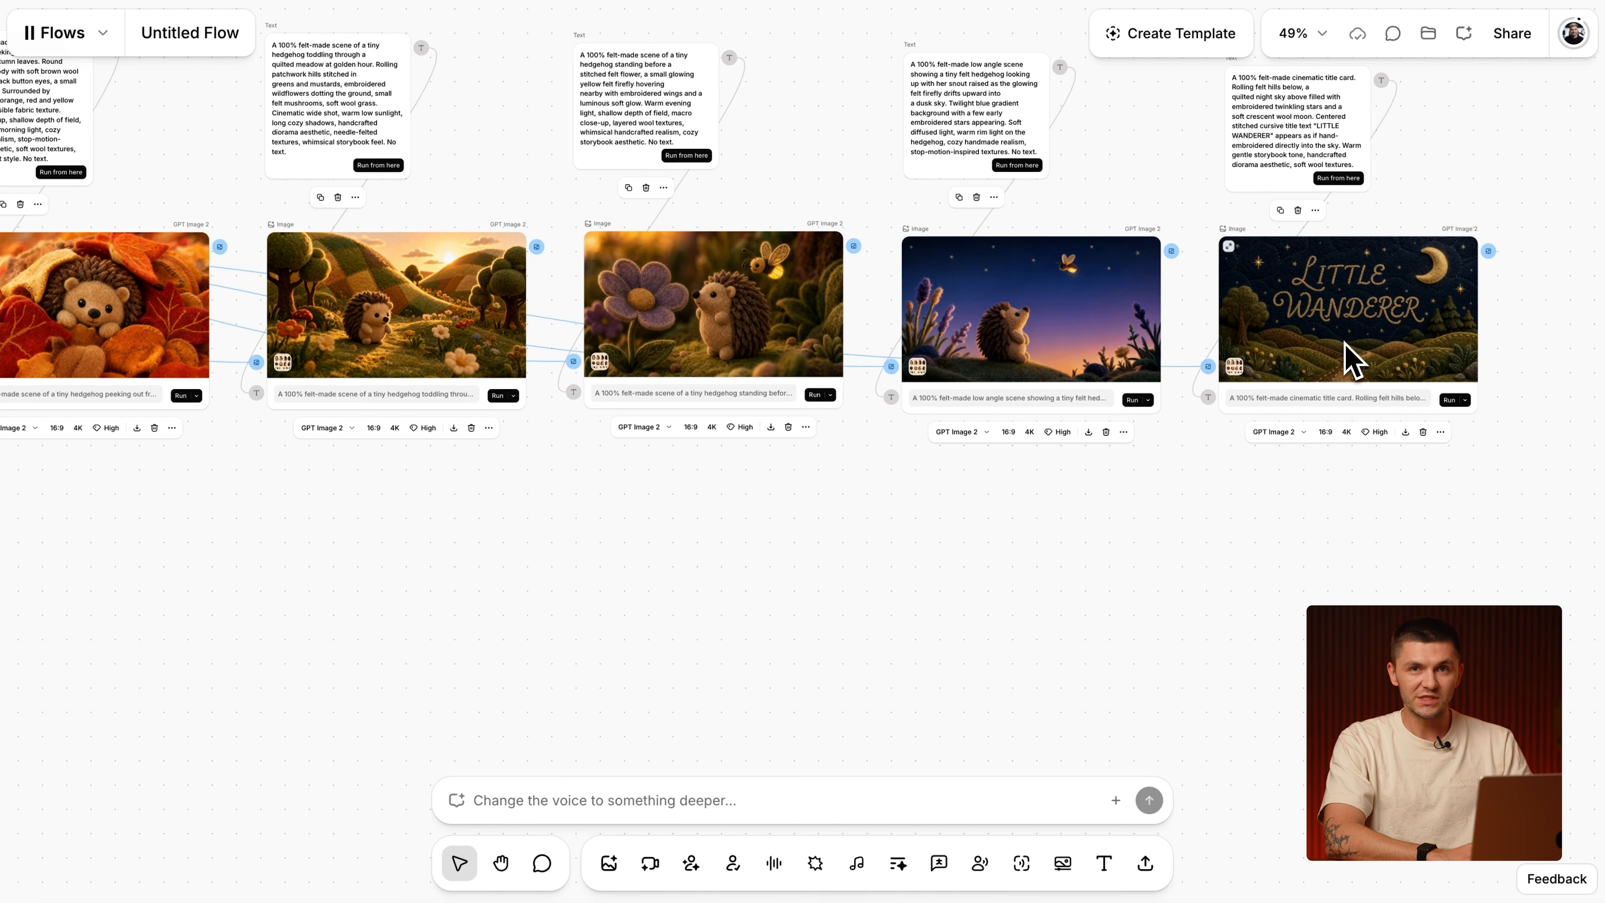
scroll(989, 527, "left", 4)
scroll(990, 527, "down", 1)
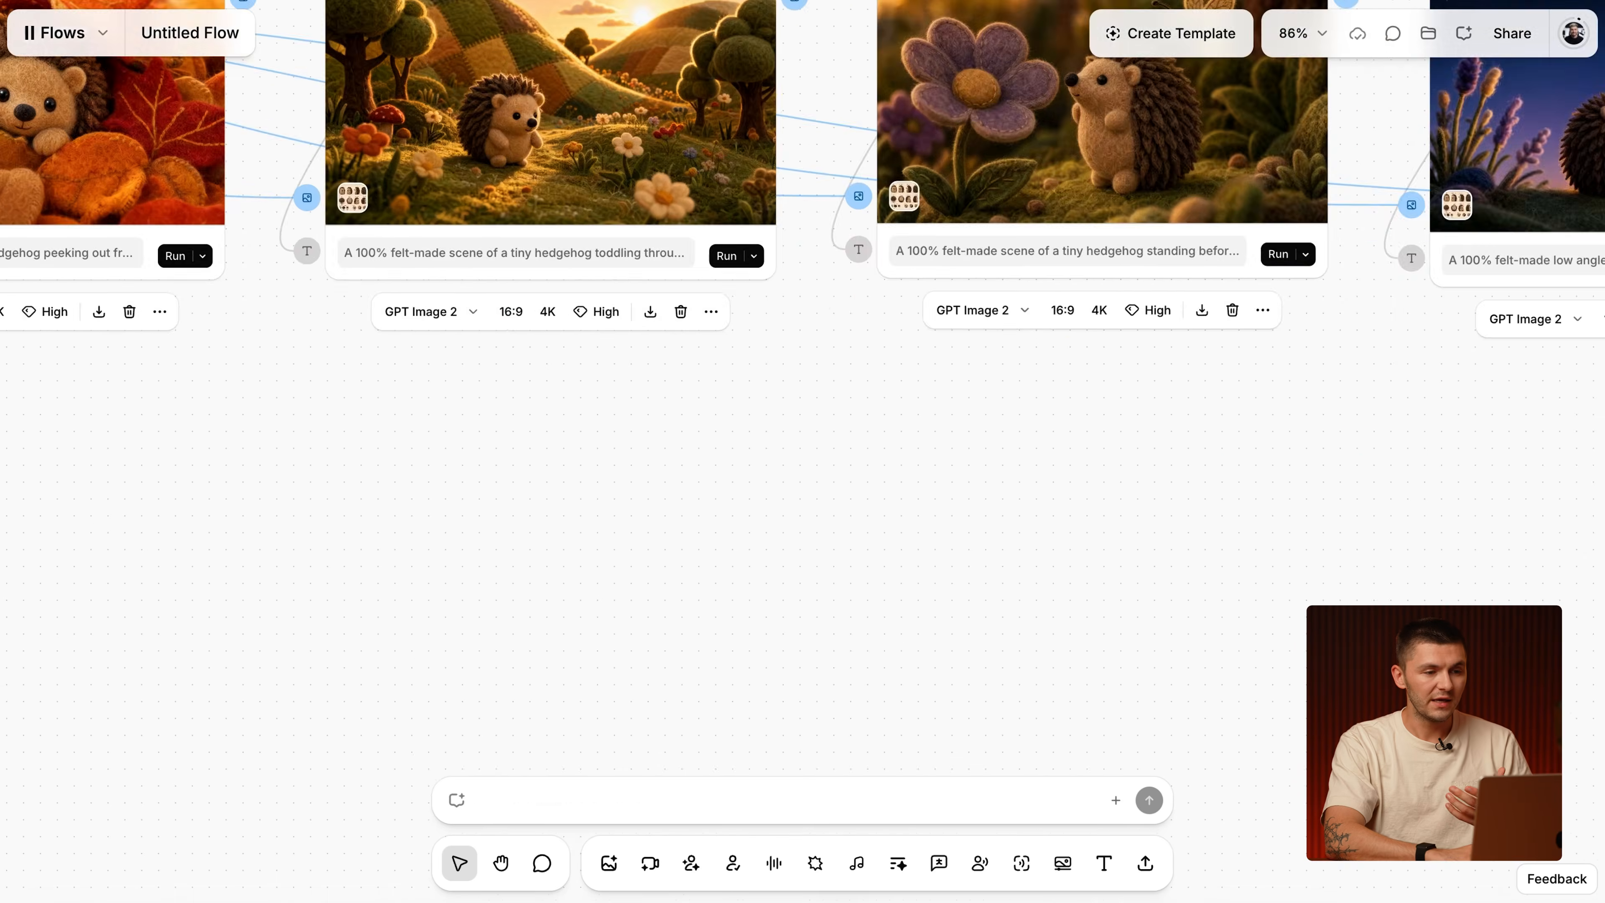
scroll(526, 523, "up", 5)
scroll(531, 412, "right", 4)
scroll(531, 412, "down", 1)
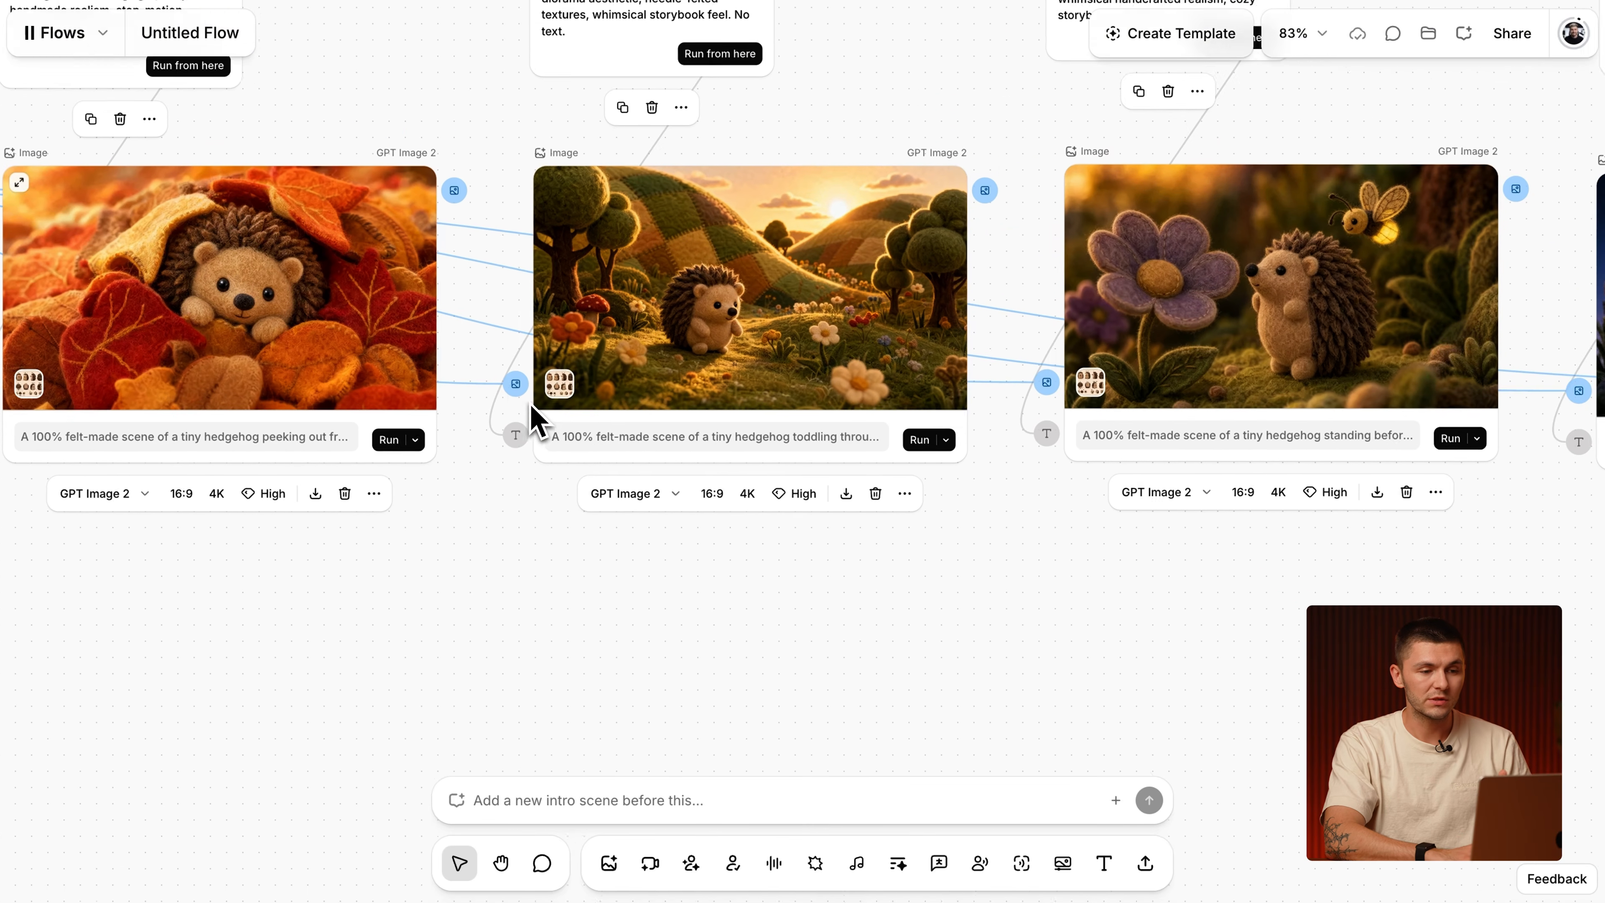
scroll(695, 322, "up", 3)
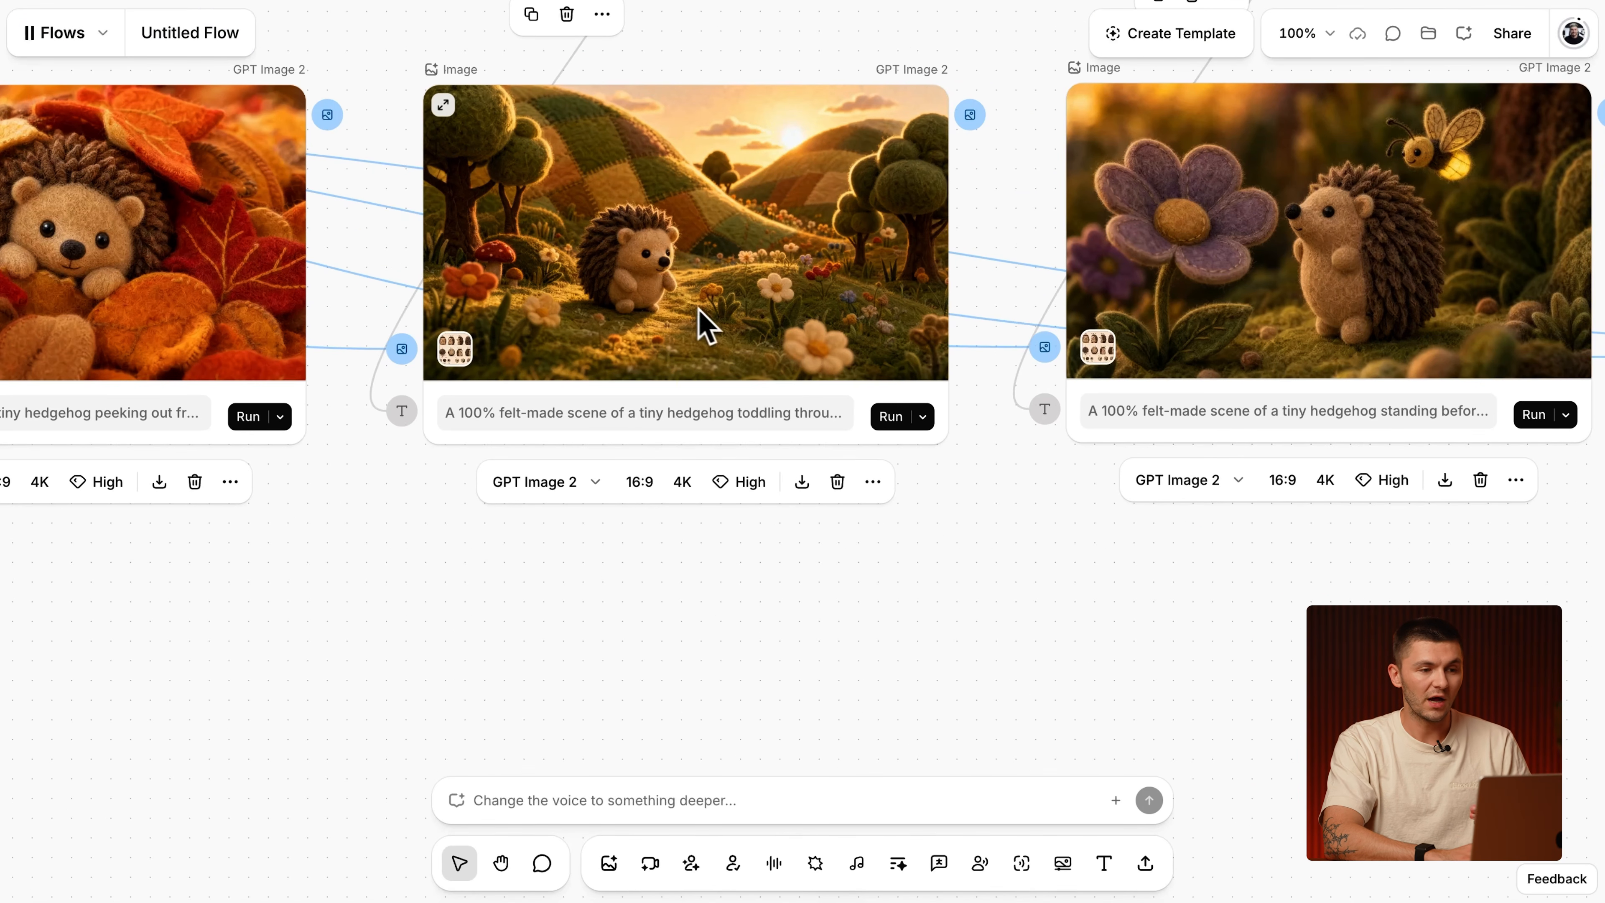
scroll(820, 291, "right", 5)
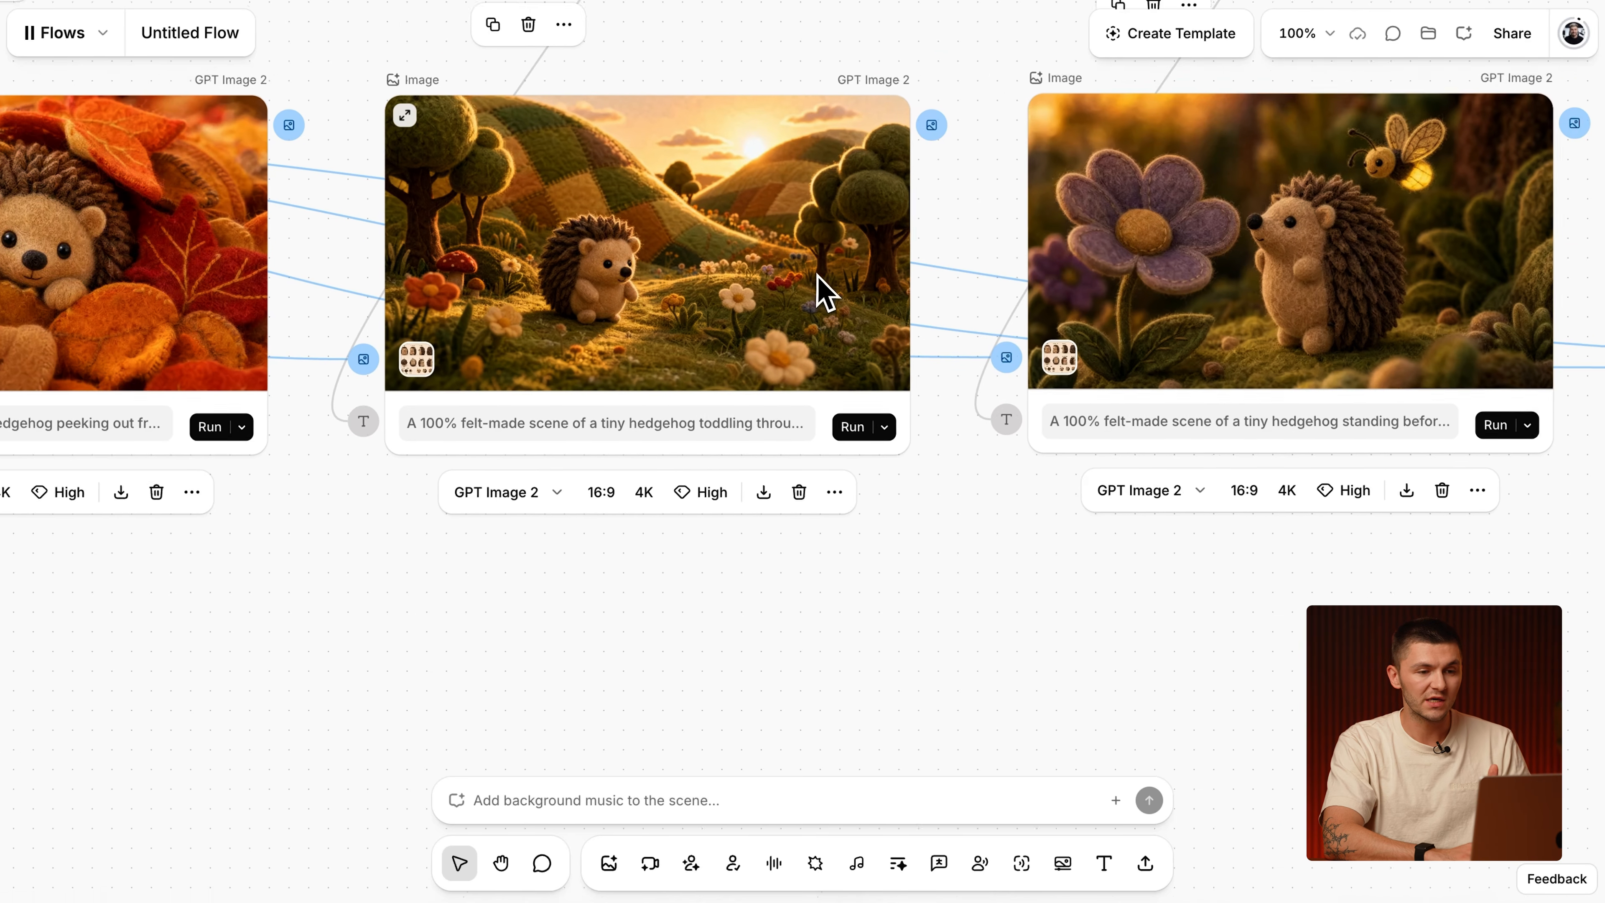
scroll(968, 294, "up", 4)
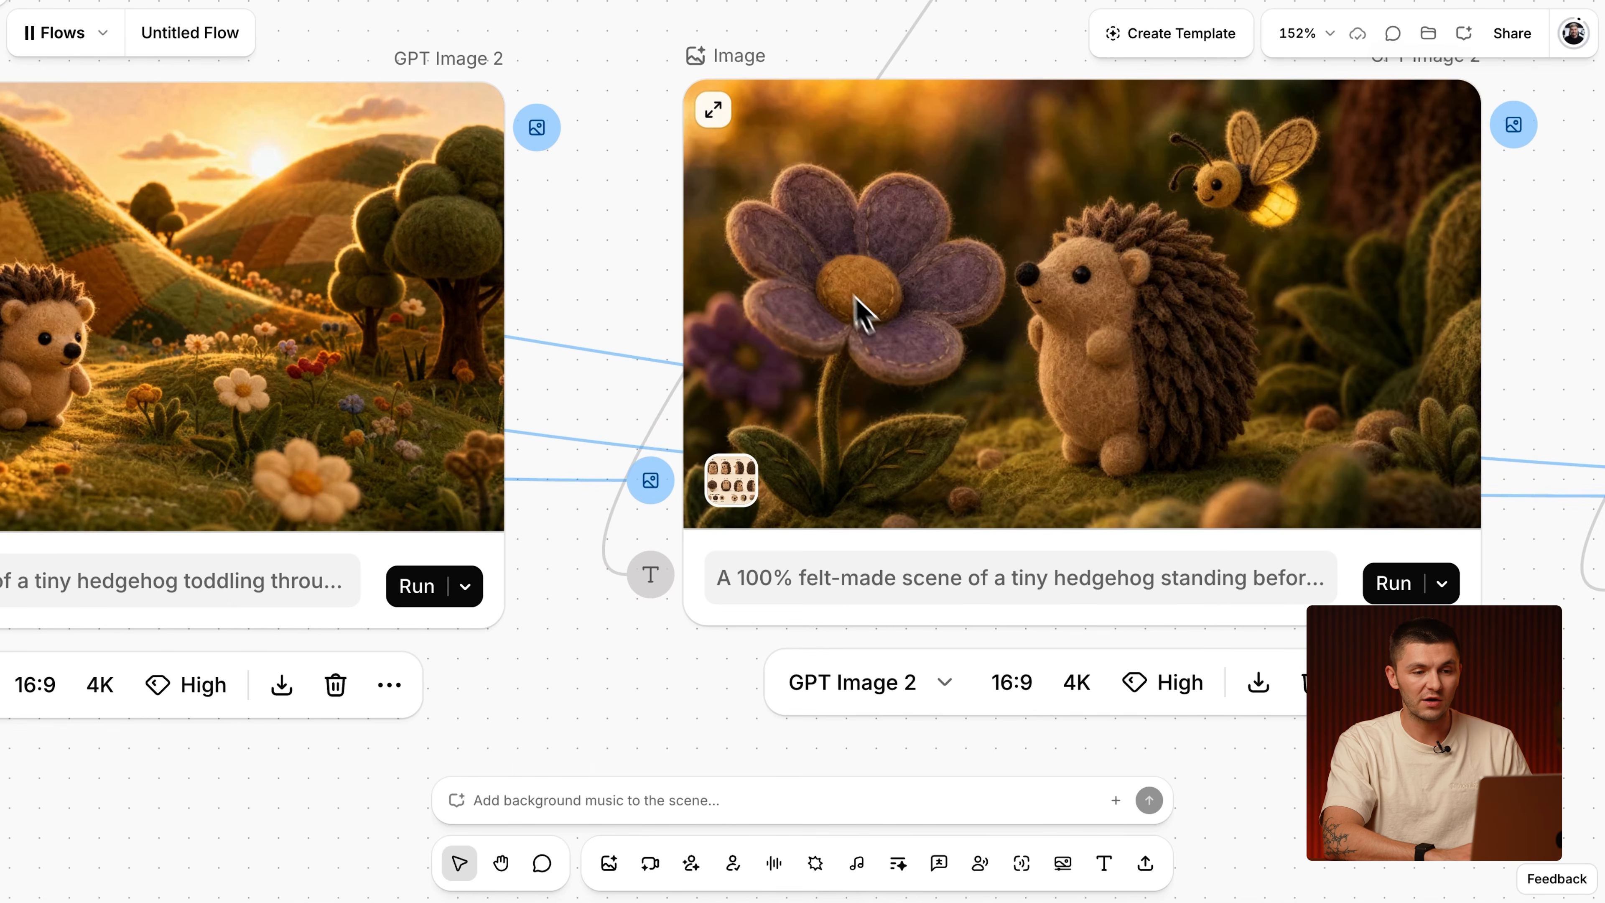
scroll(860, 309, "down", 3)
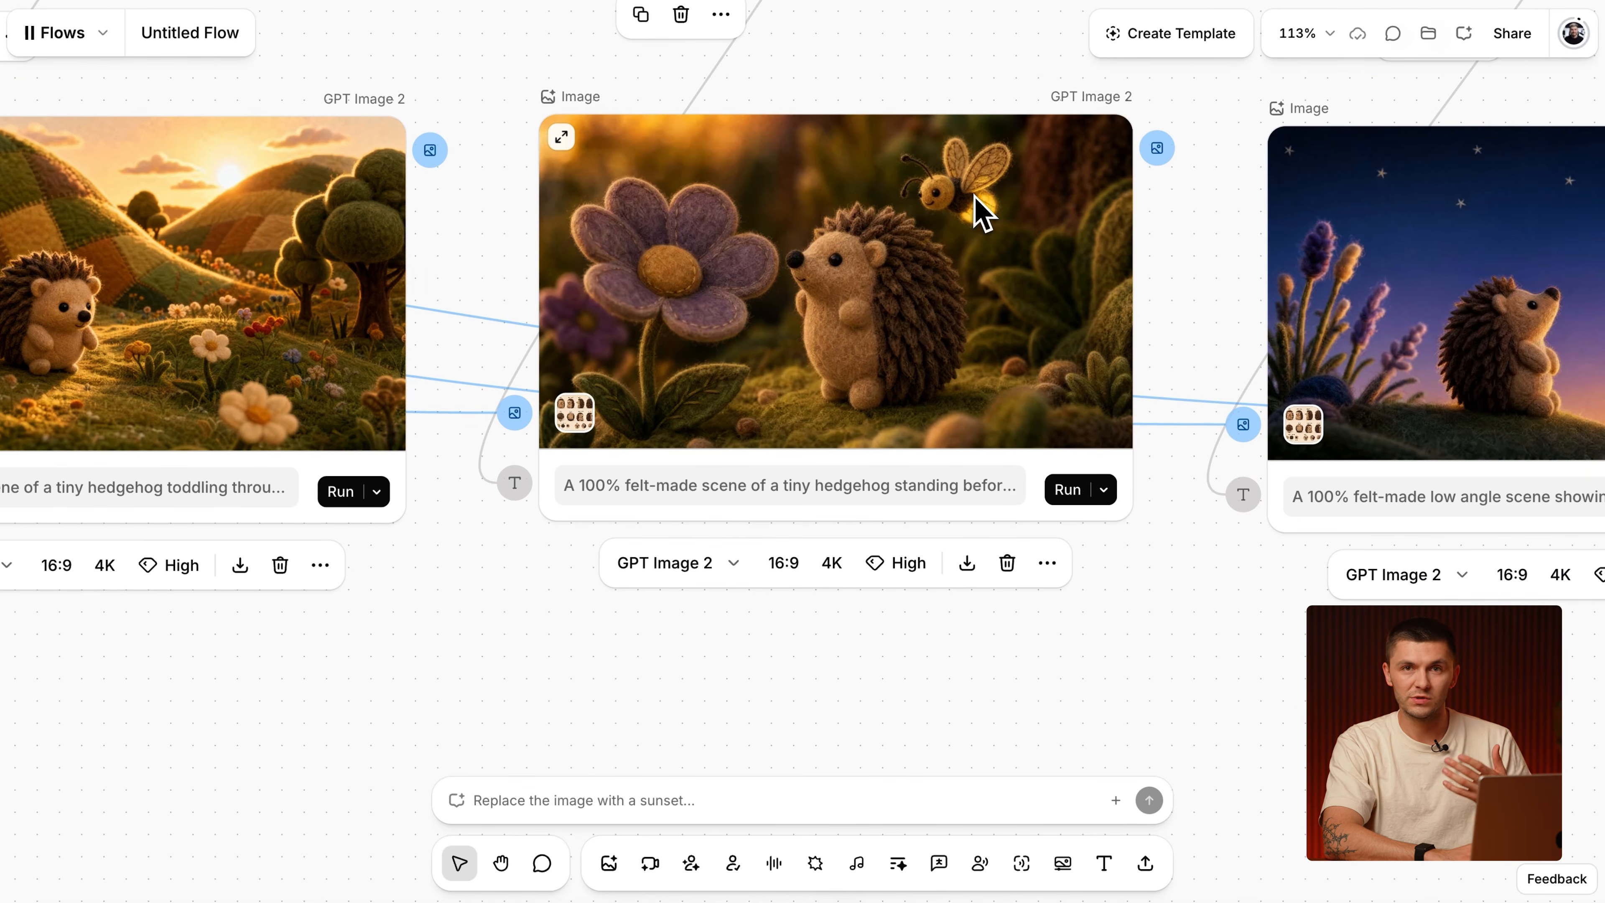
scroll(983, 215, "right", 8)
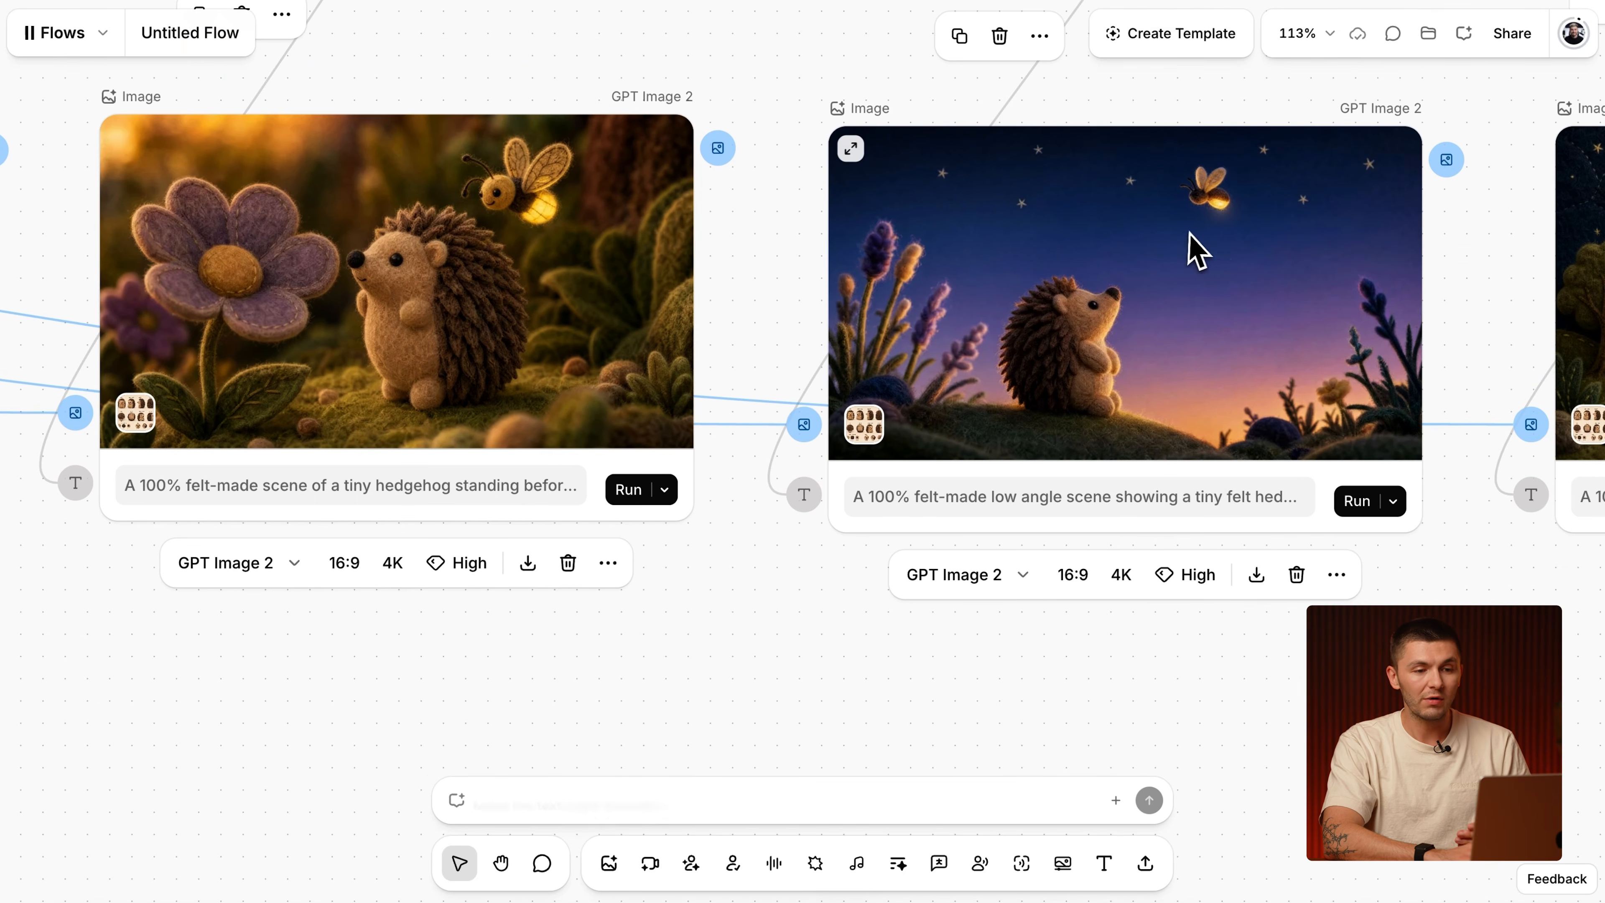
scroll(1199, 200, "right", 2)
scroll(1190, 208, "down", 6)
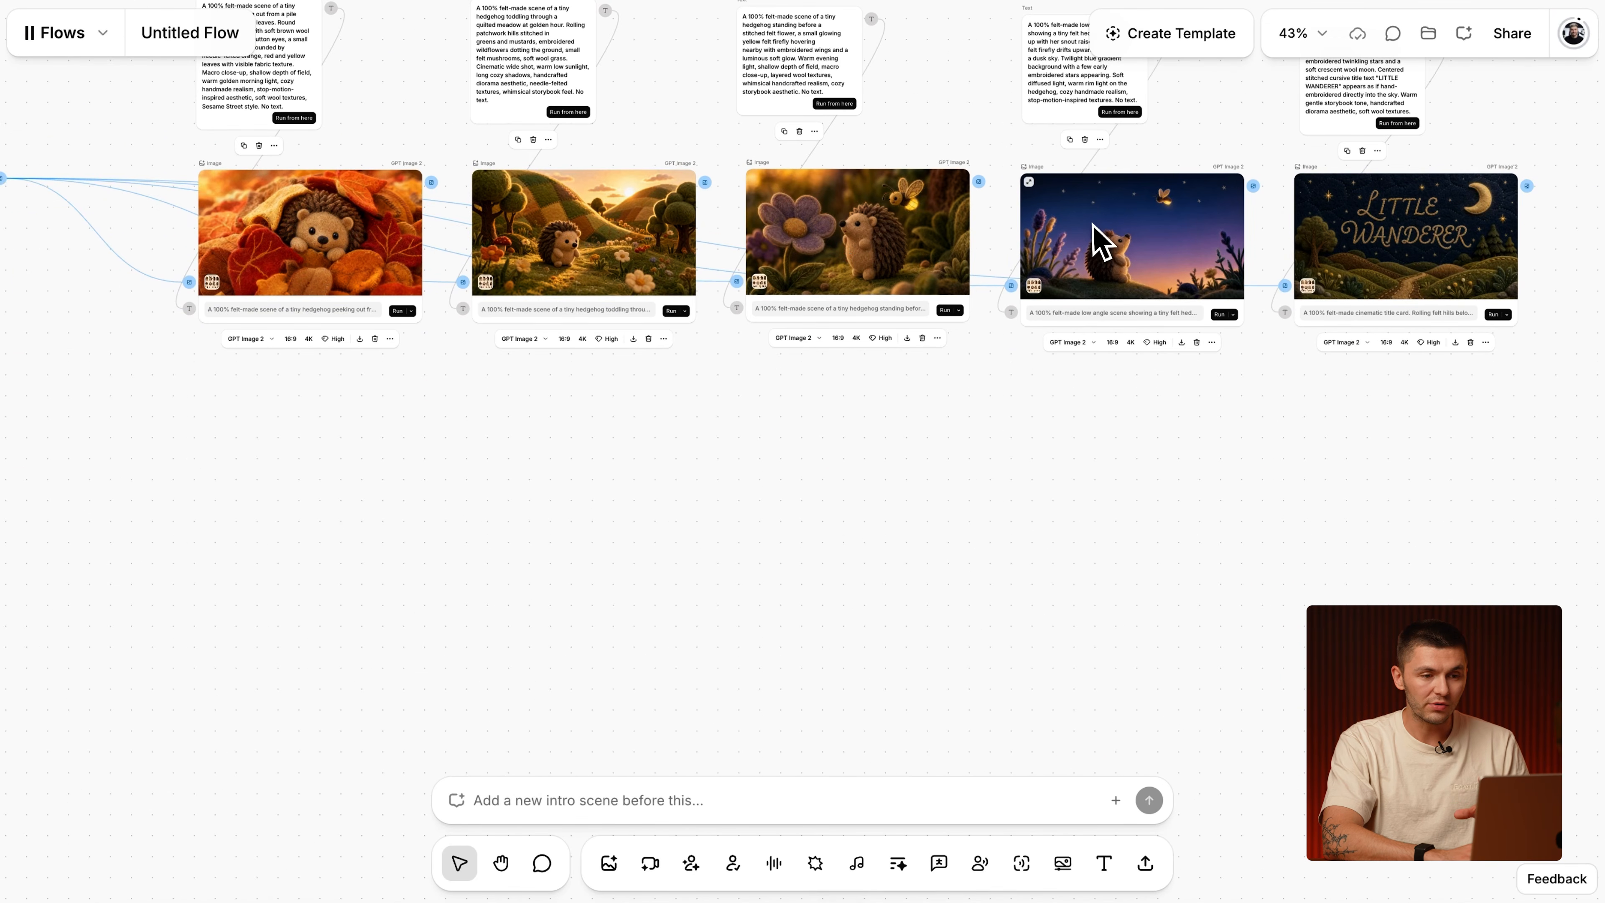
scroll(1100, 243, "up", 5)
scroll(1100, 244, "up", 3)
scroll(1100, 243, "up", 1)
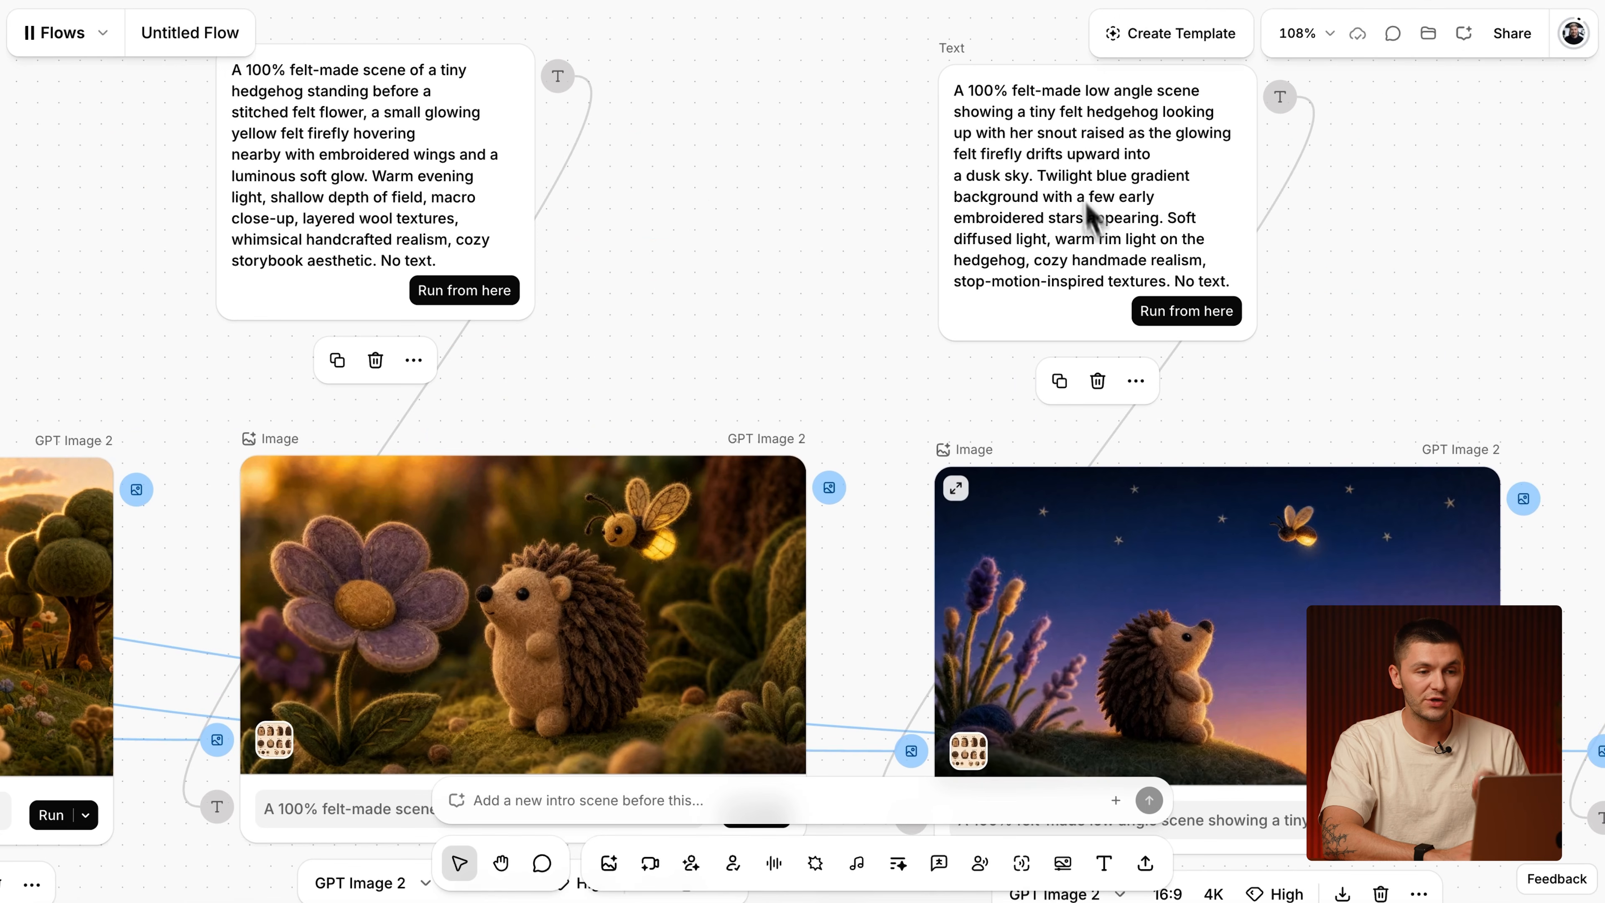
left_click(1060, 125)
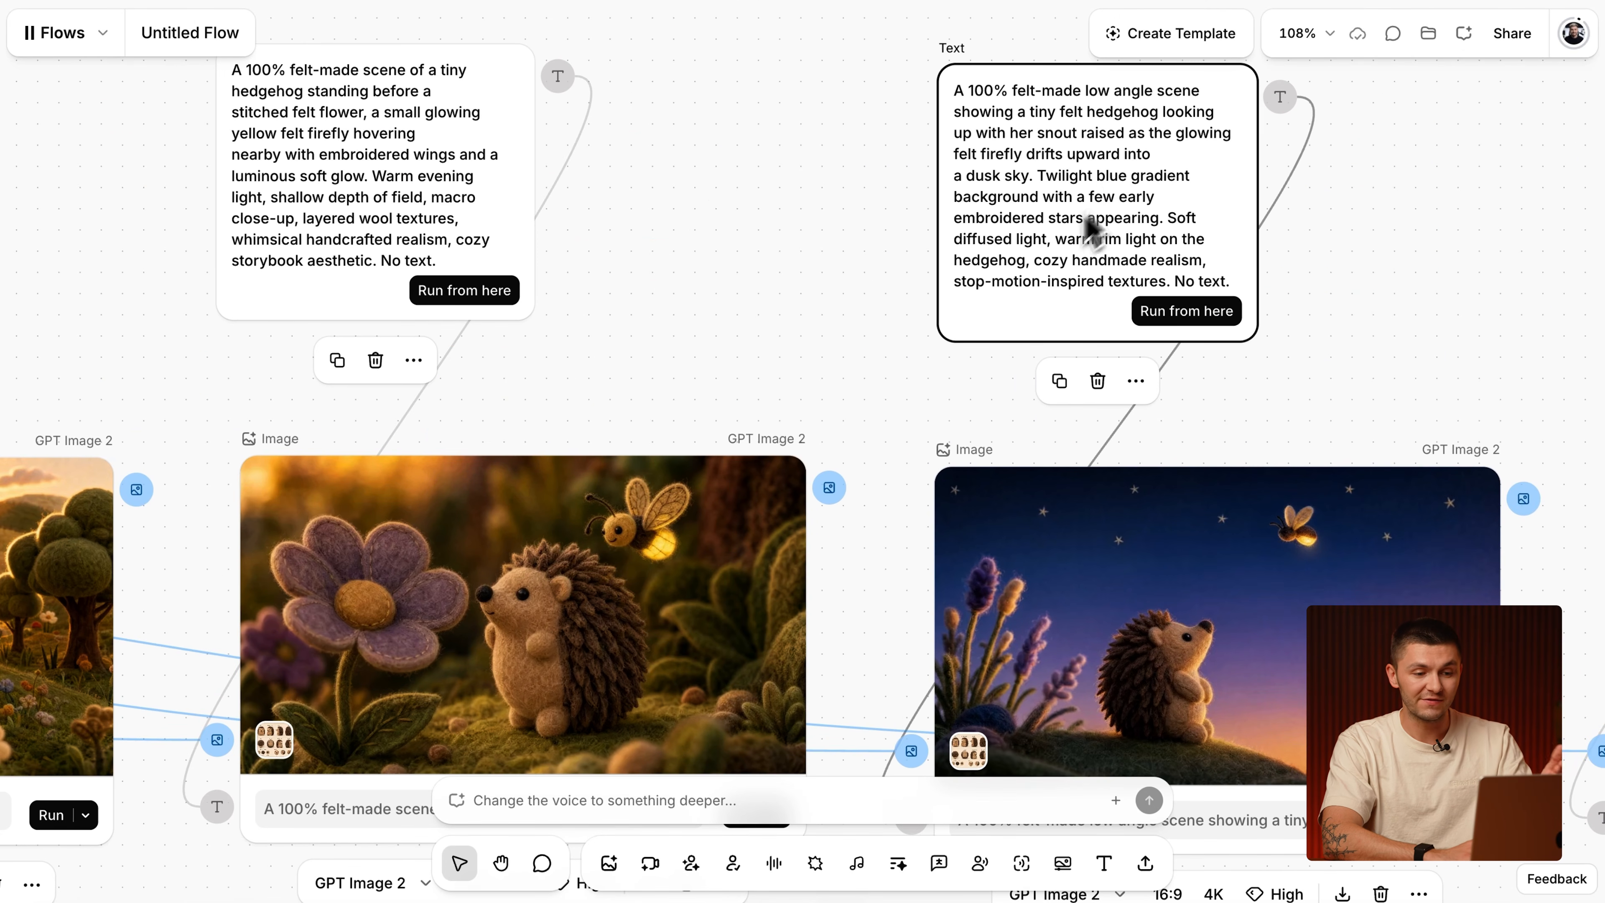
Add an Edit image node from the twilight hedgehog image's output and place it just below that scene.
scroll(1122, 609, "down", 4)
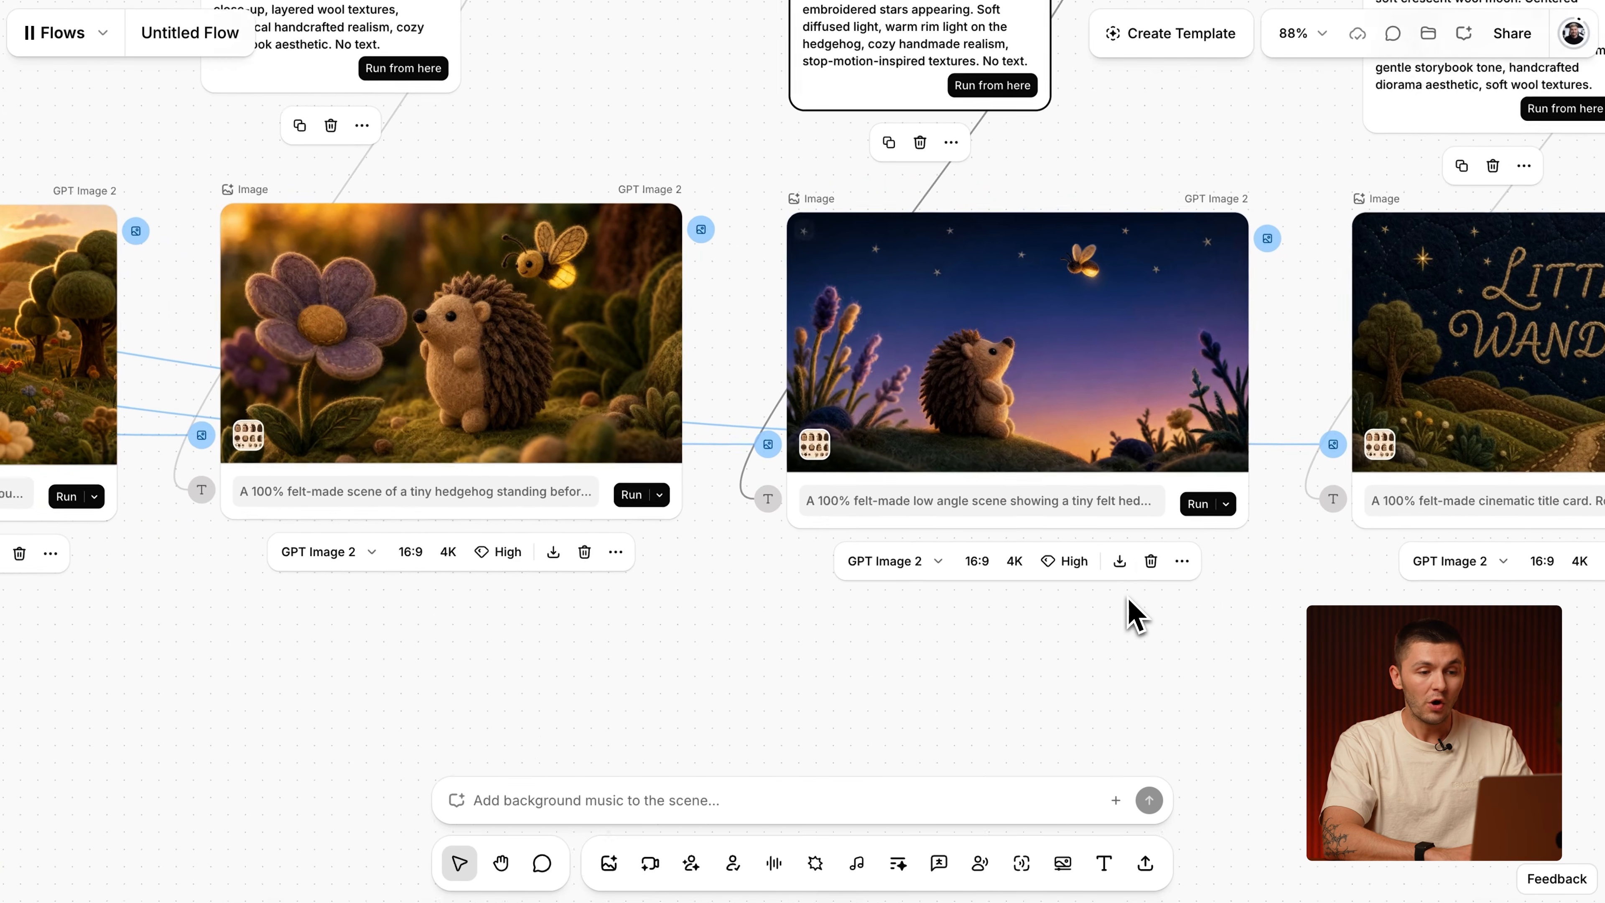
scroll(1135, 617, "down", 2)
left_click_drag(1171, 138, 878, 501)
left_click_drag(735, 590, 734, 594)
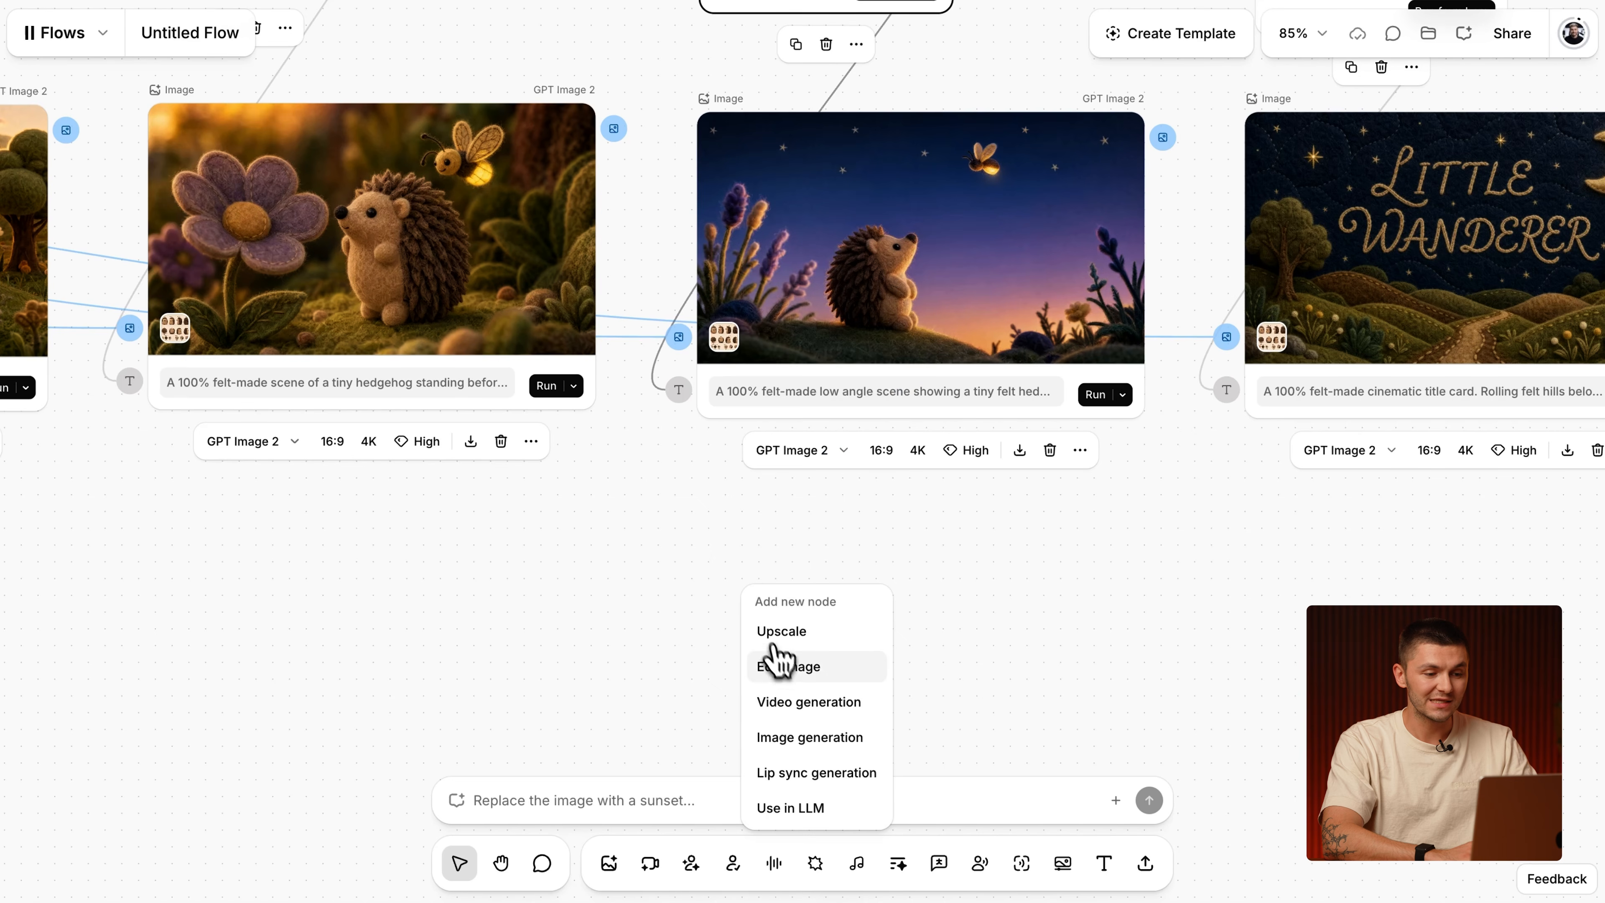
left_click(792, 675)
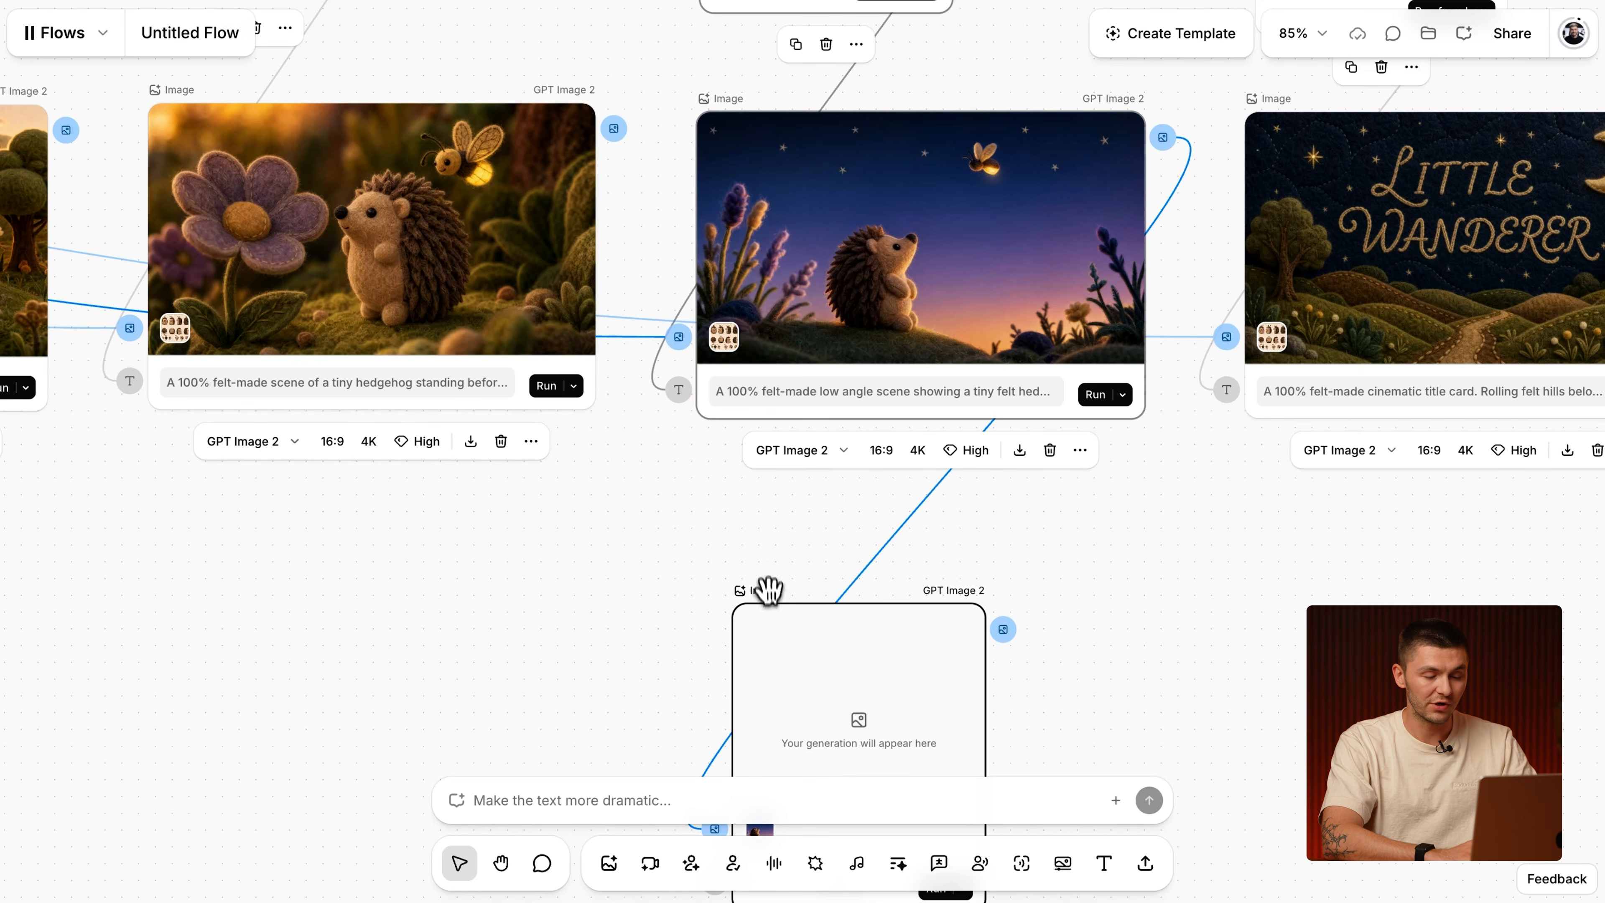
left_click_drag(766, 592, 763, 518)
scroll(782, 657, "down", 5)
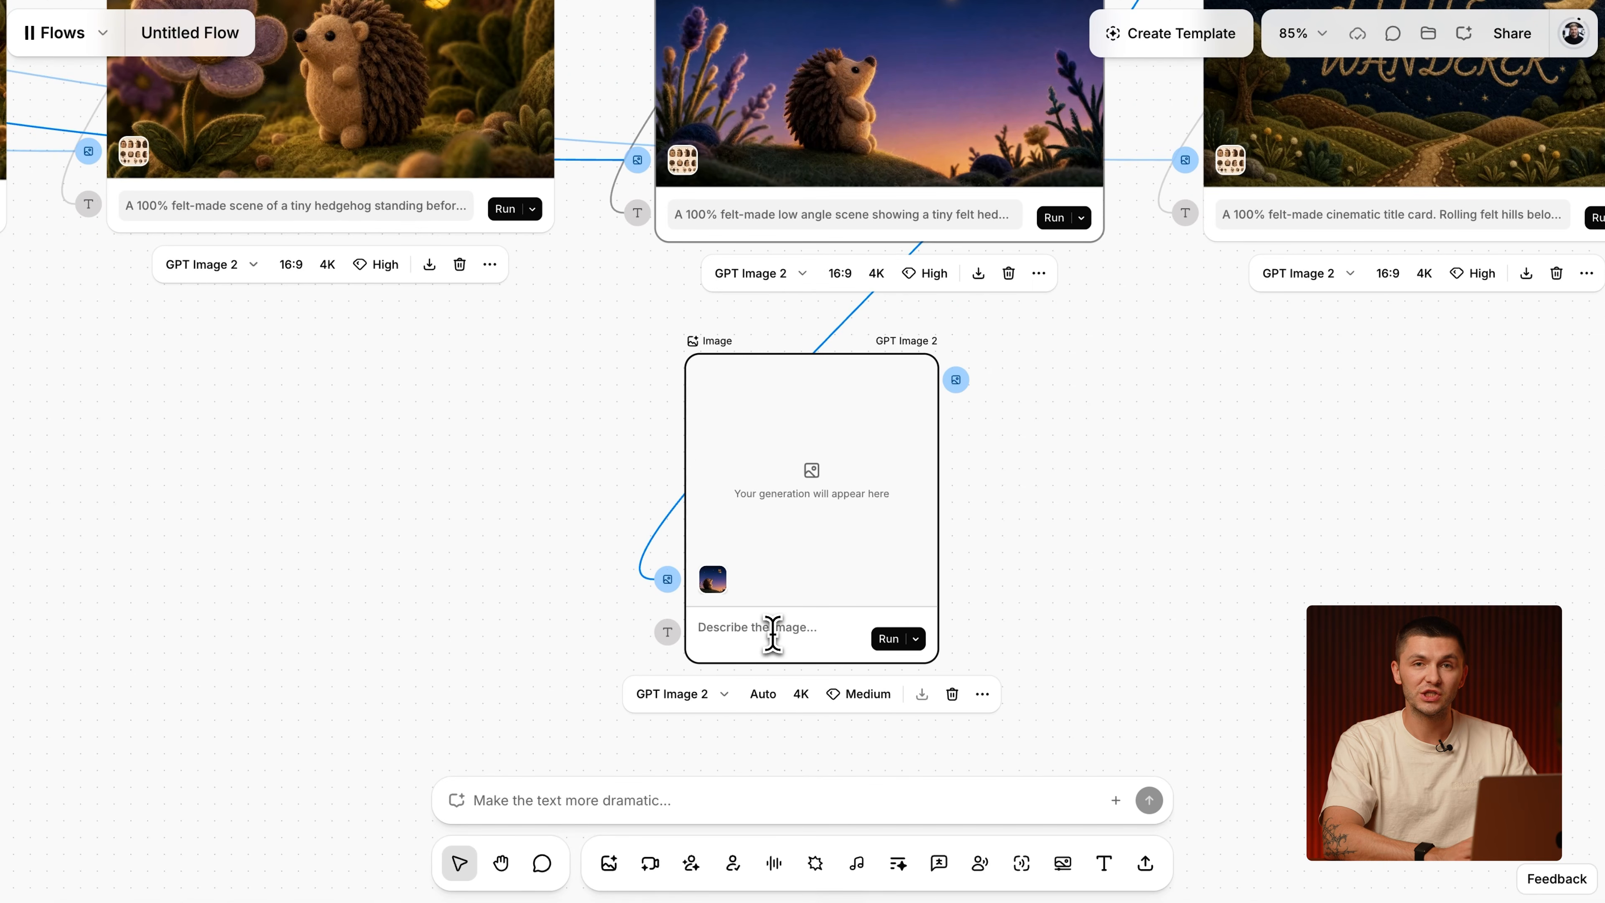
Enter the prompt "Add 2 bees" in the new Image node below the twilight scene.
scroll(653, 562, "down", 3)
scroll(631, 556, "up", 8)
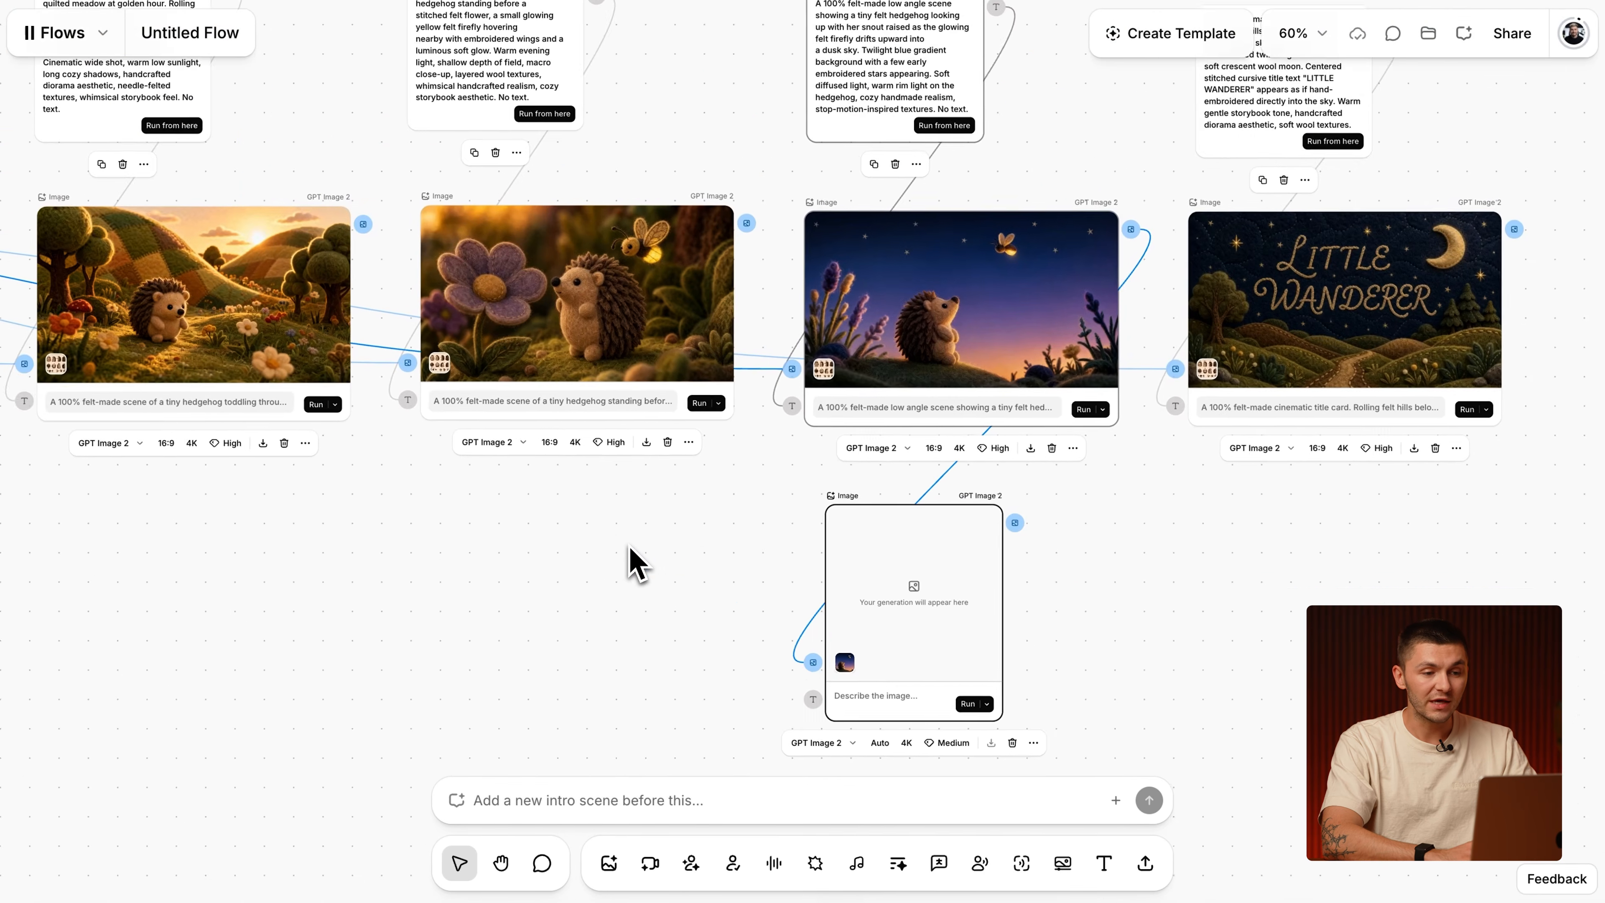
scroll(557, 549, "down", 3)
scroll(555, 546, "left", 5)
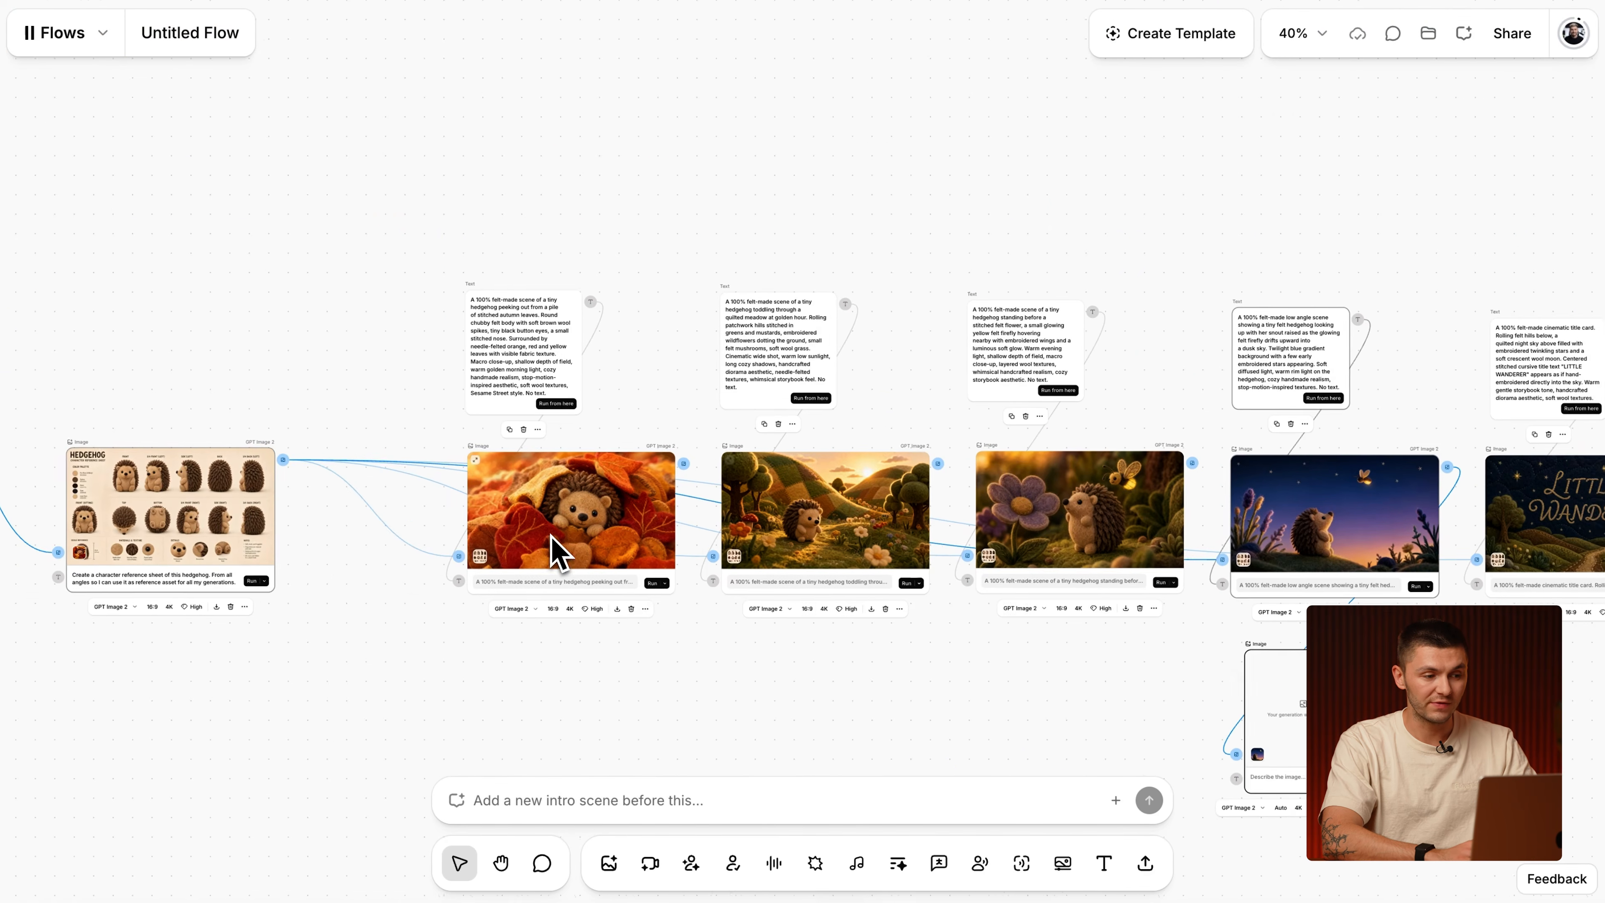
scroll(935, 651, "right", 4)
scroll(945, 664, "down", 2)
scroll(971, 649, "up", 6)
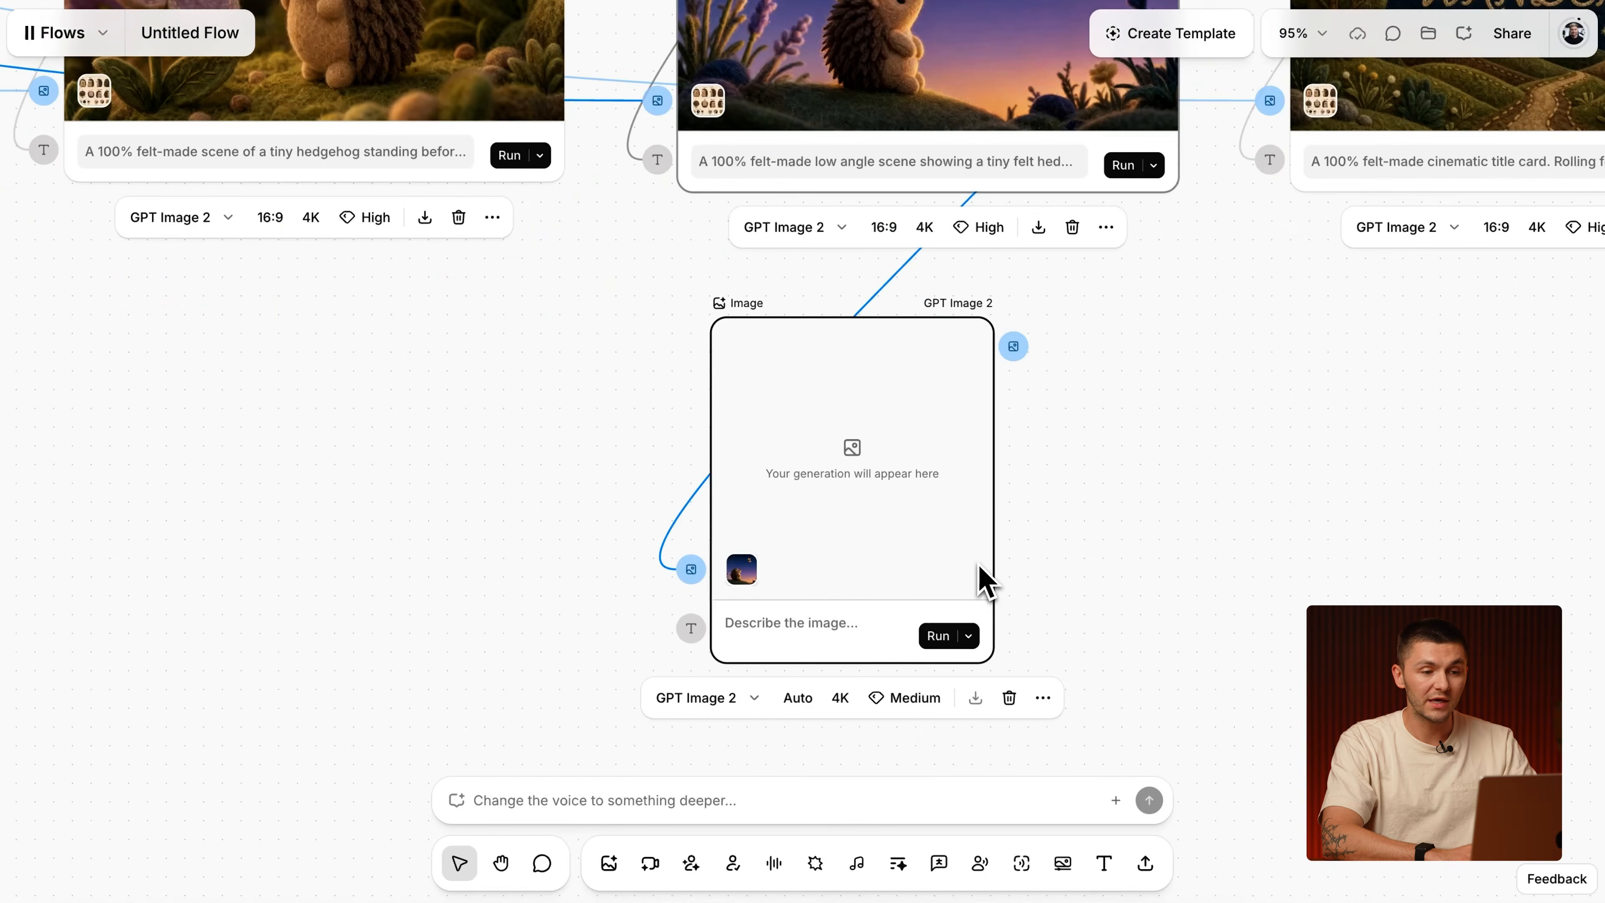
scroll(979, 585, "up", 3)
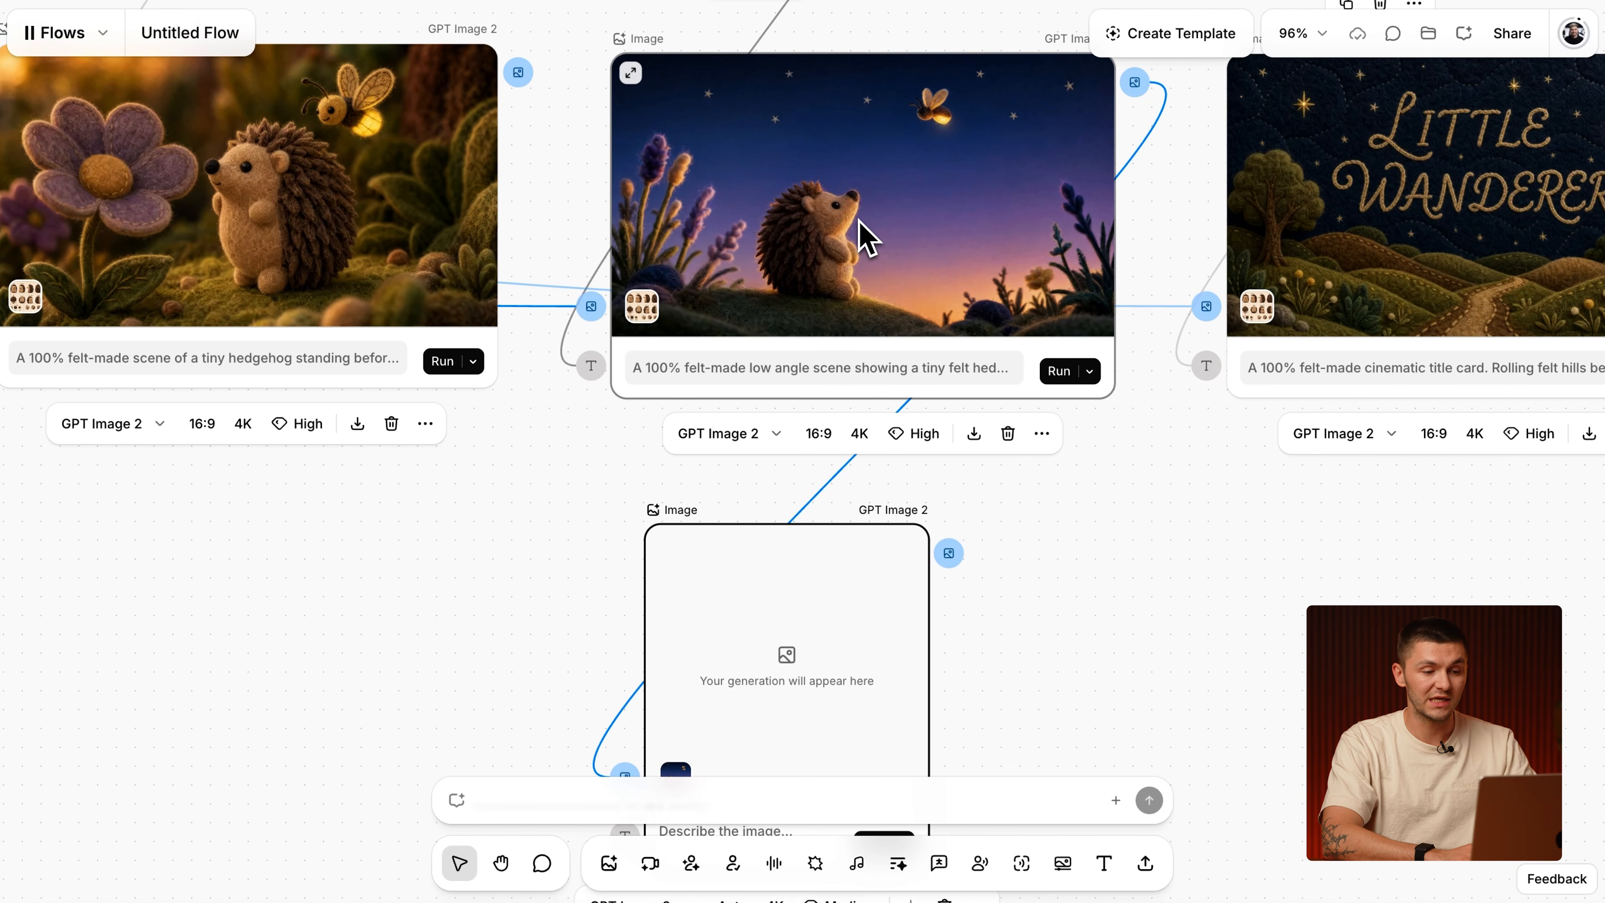
scroll(999, 411, "down", 3)
scroll(998, 411, "right", 1)
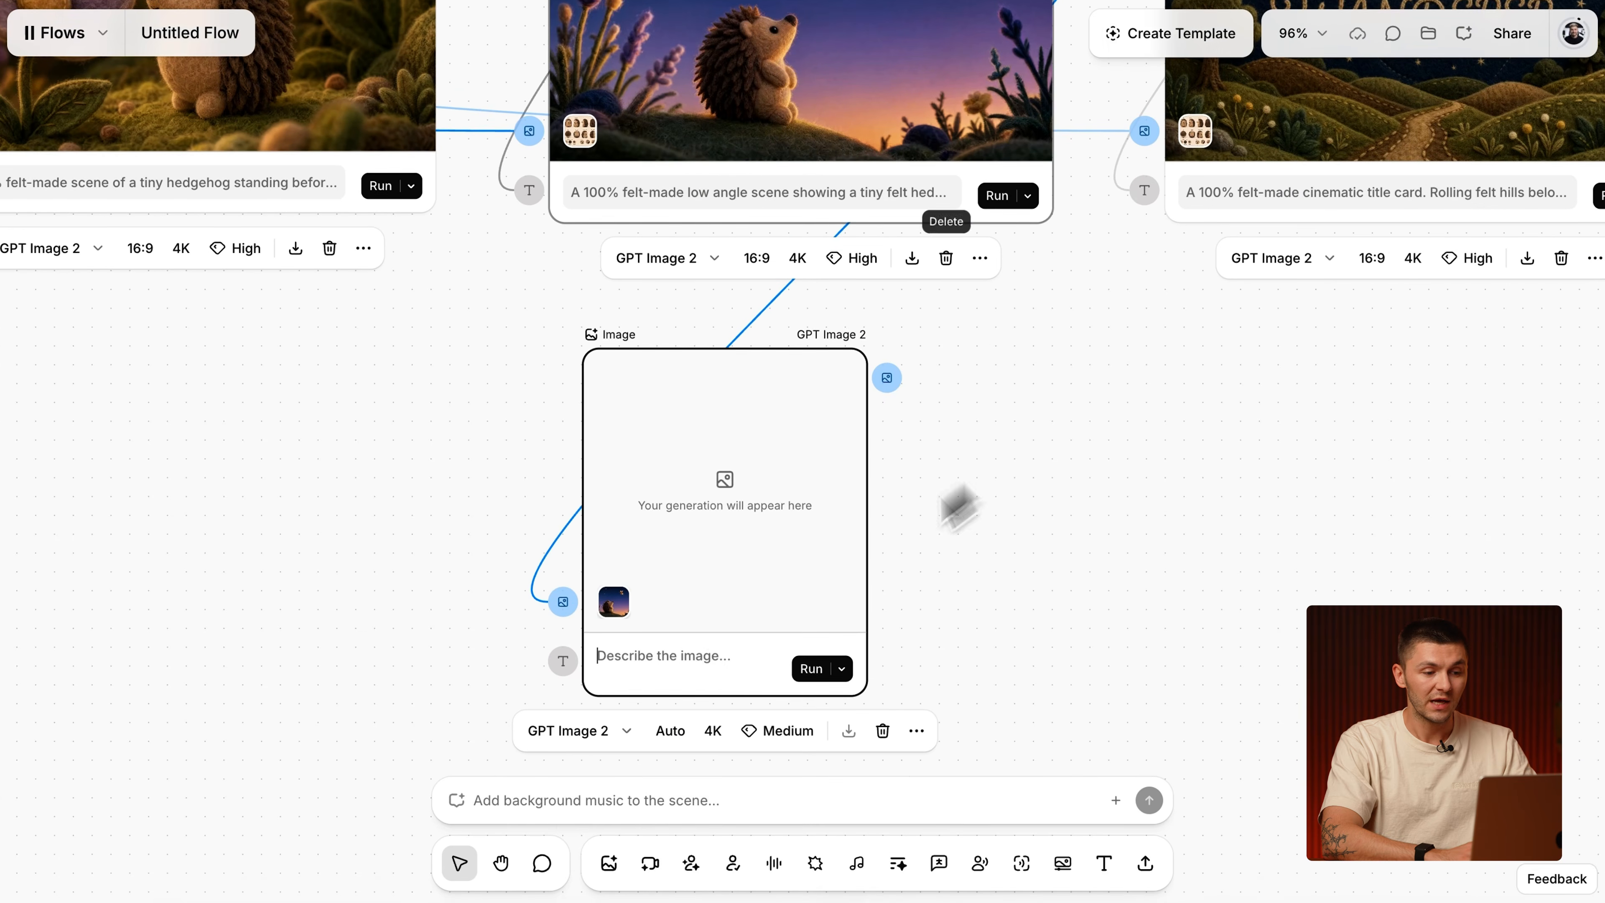
left_click(714, 657)
type("Add 2 bees")
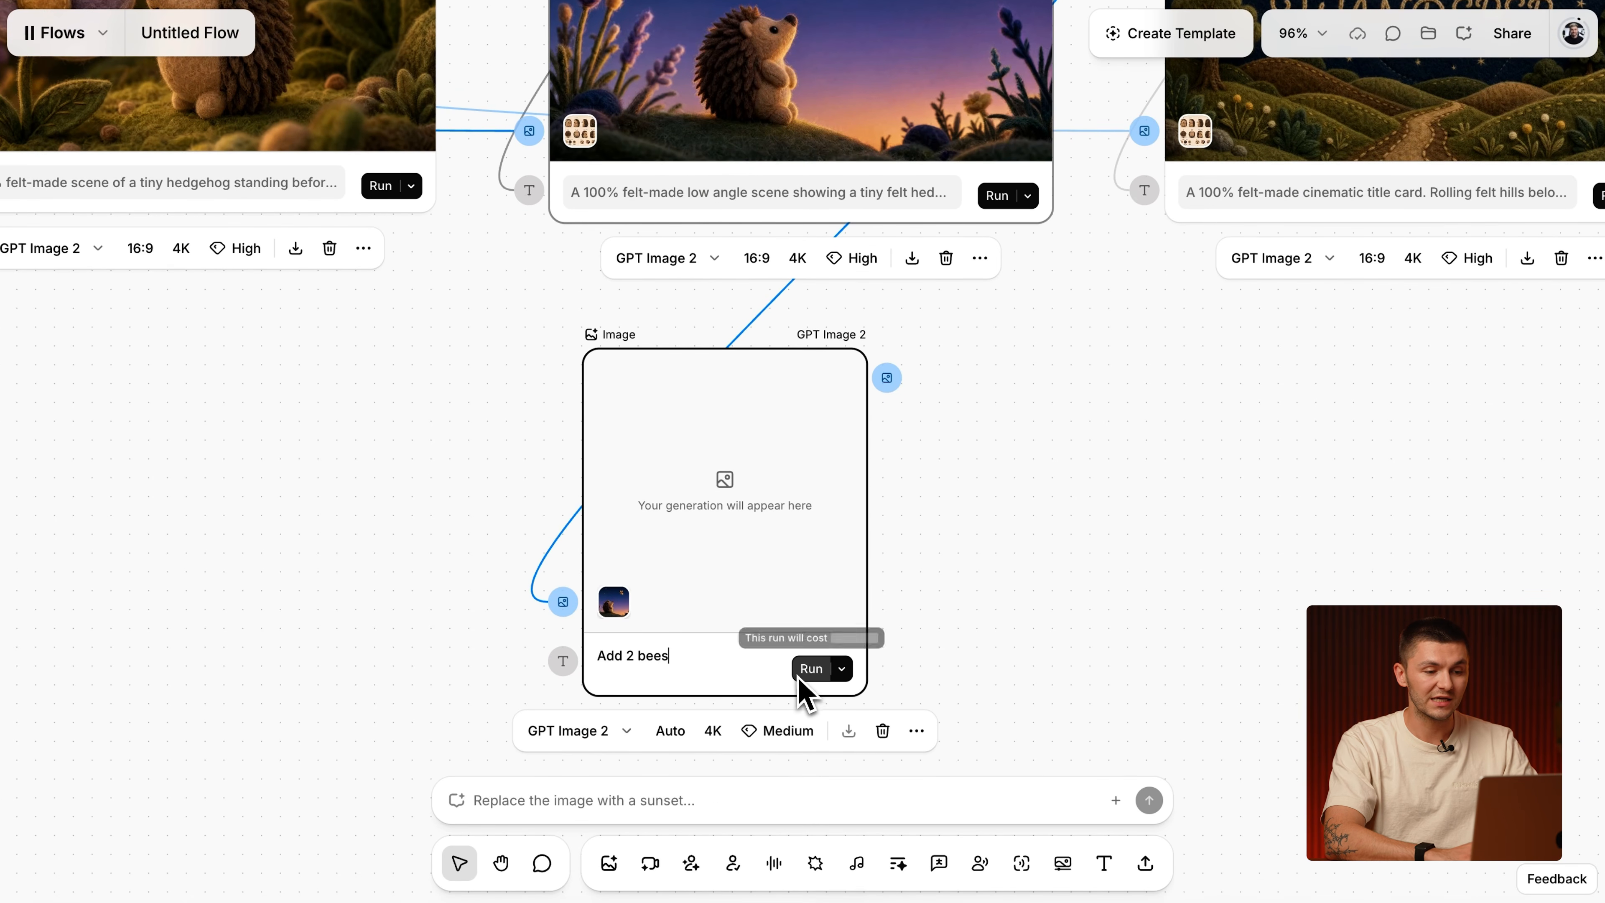
Search the available image models for "nan" in the "Add 2 bees" Image node.
scroll(806, 686, "up", 4)
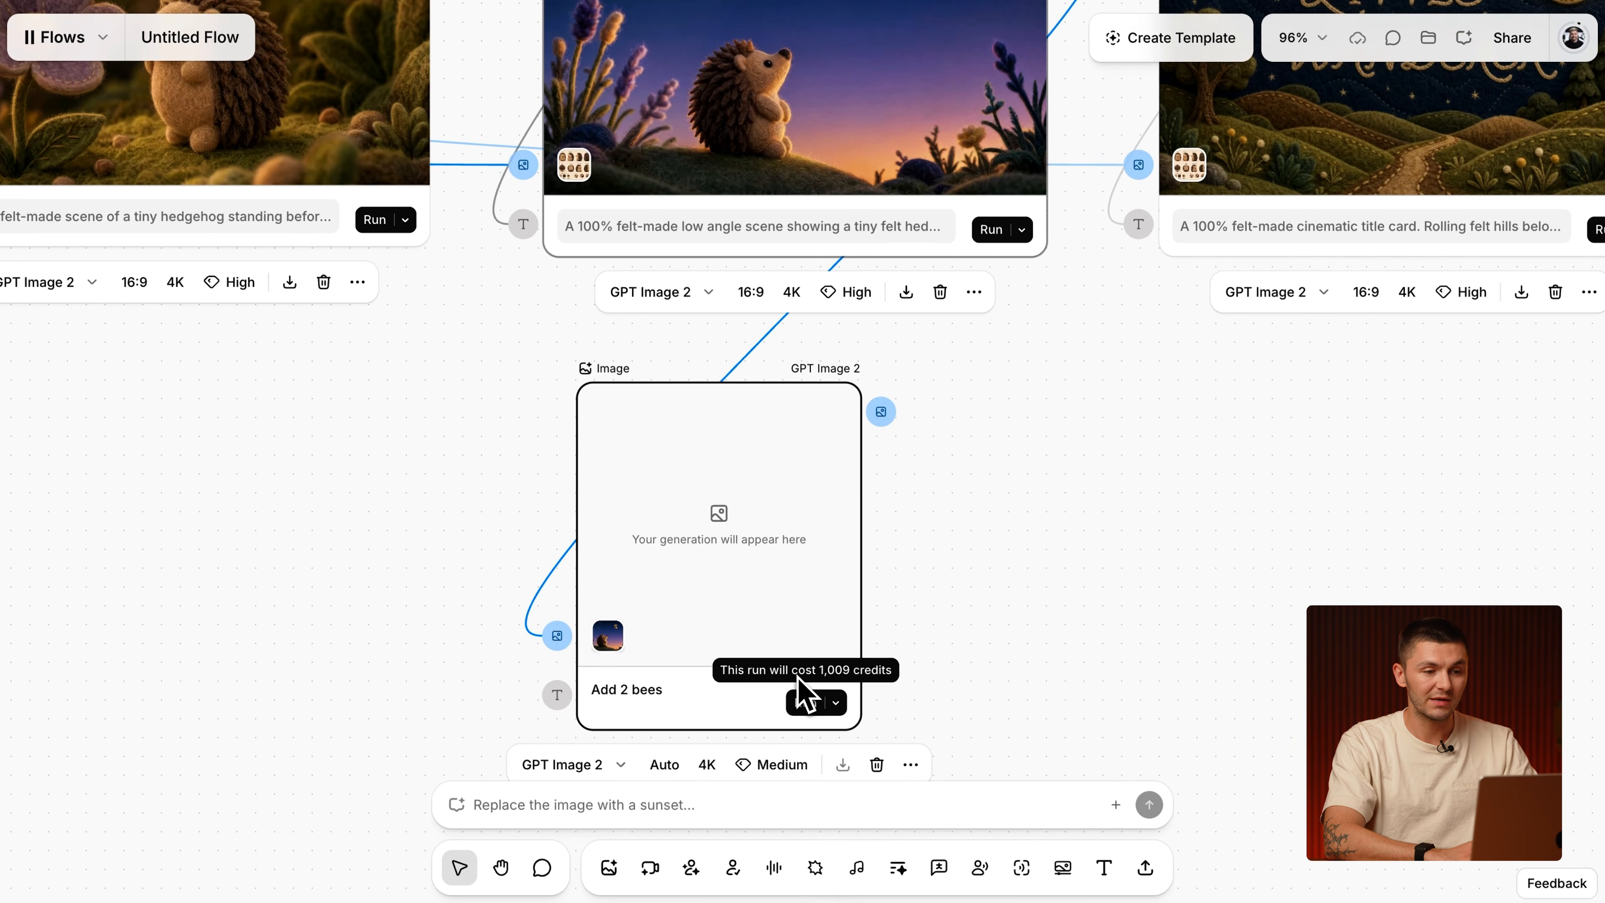
scroll(811, 297, "down", 5)
scroll(811, 297, "right", 2)
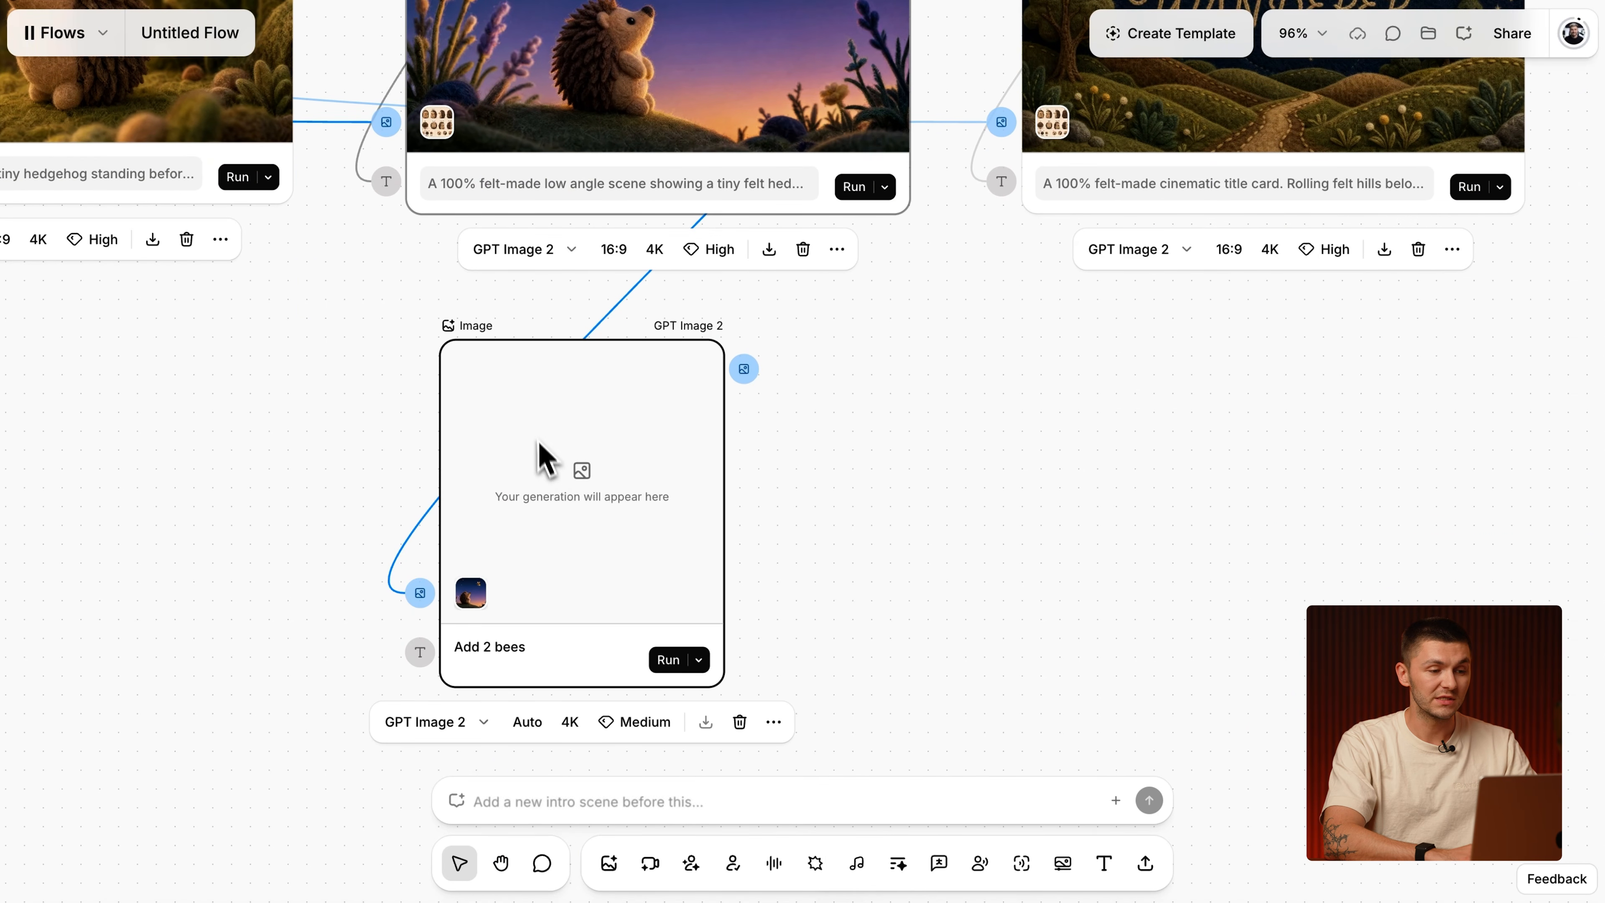
scroll(817, 467, "down", 3)
scroll(817, 467, "left", 3)
scroll(545, 585, "up", 5)
scroll(529, 597, "down", 1)
scroll(528, 598, "right", 1)
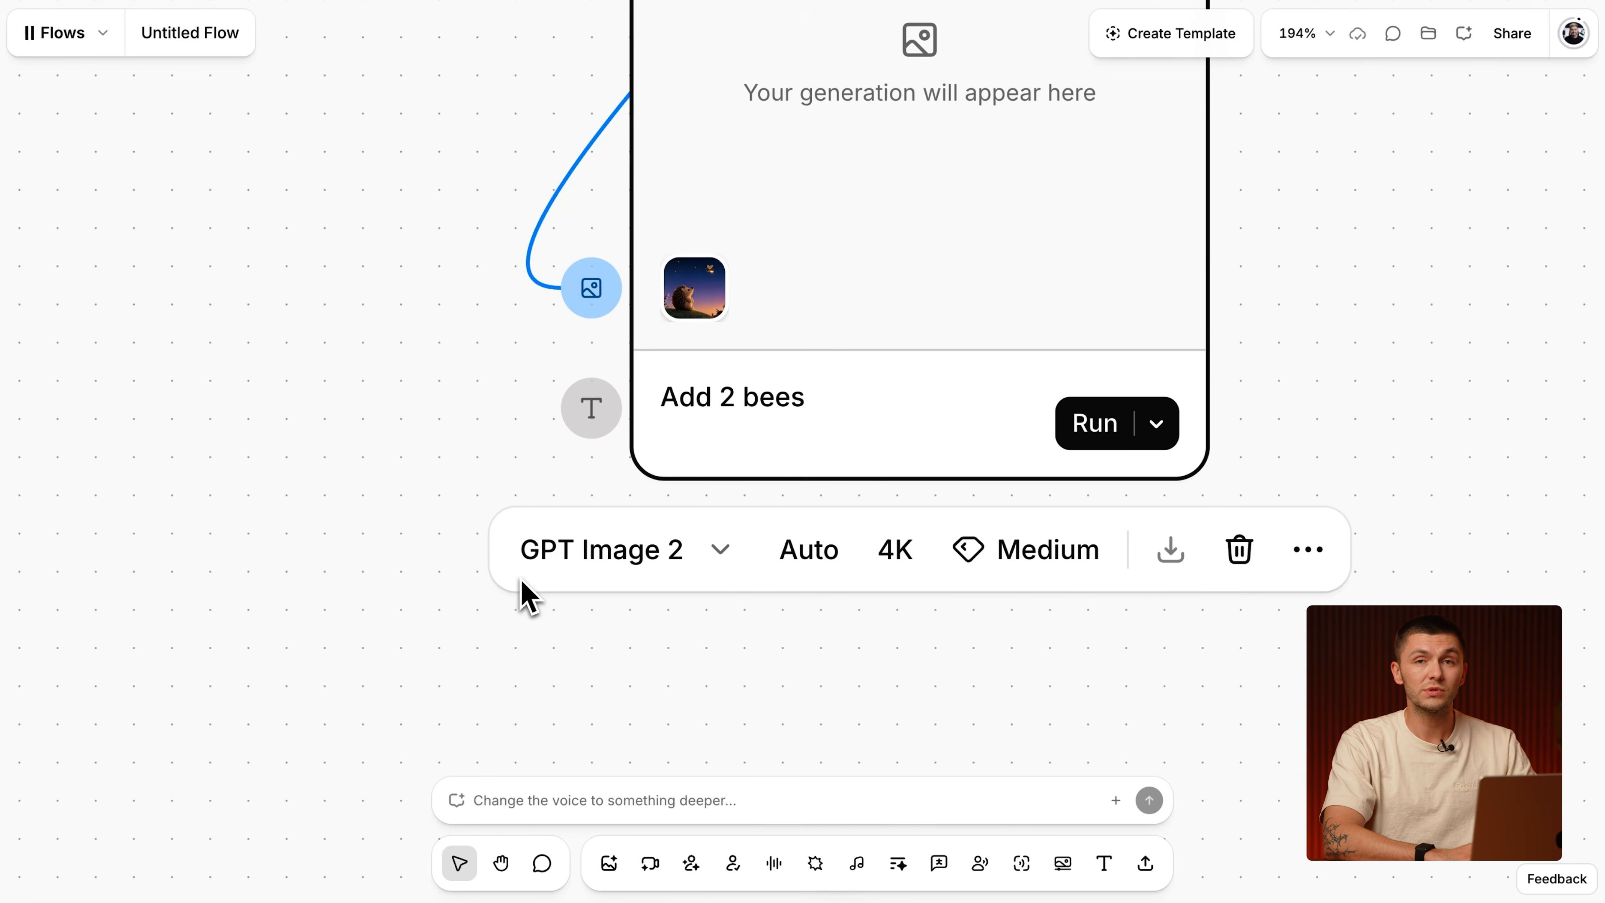
left_click(604, 565)
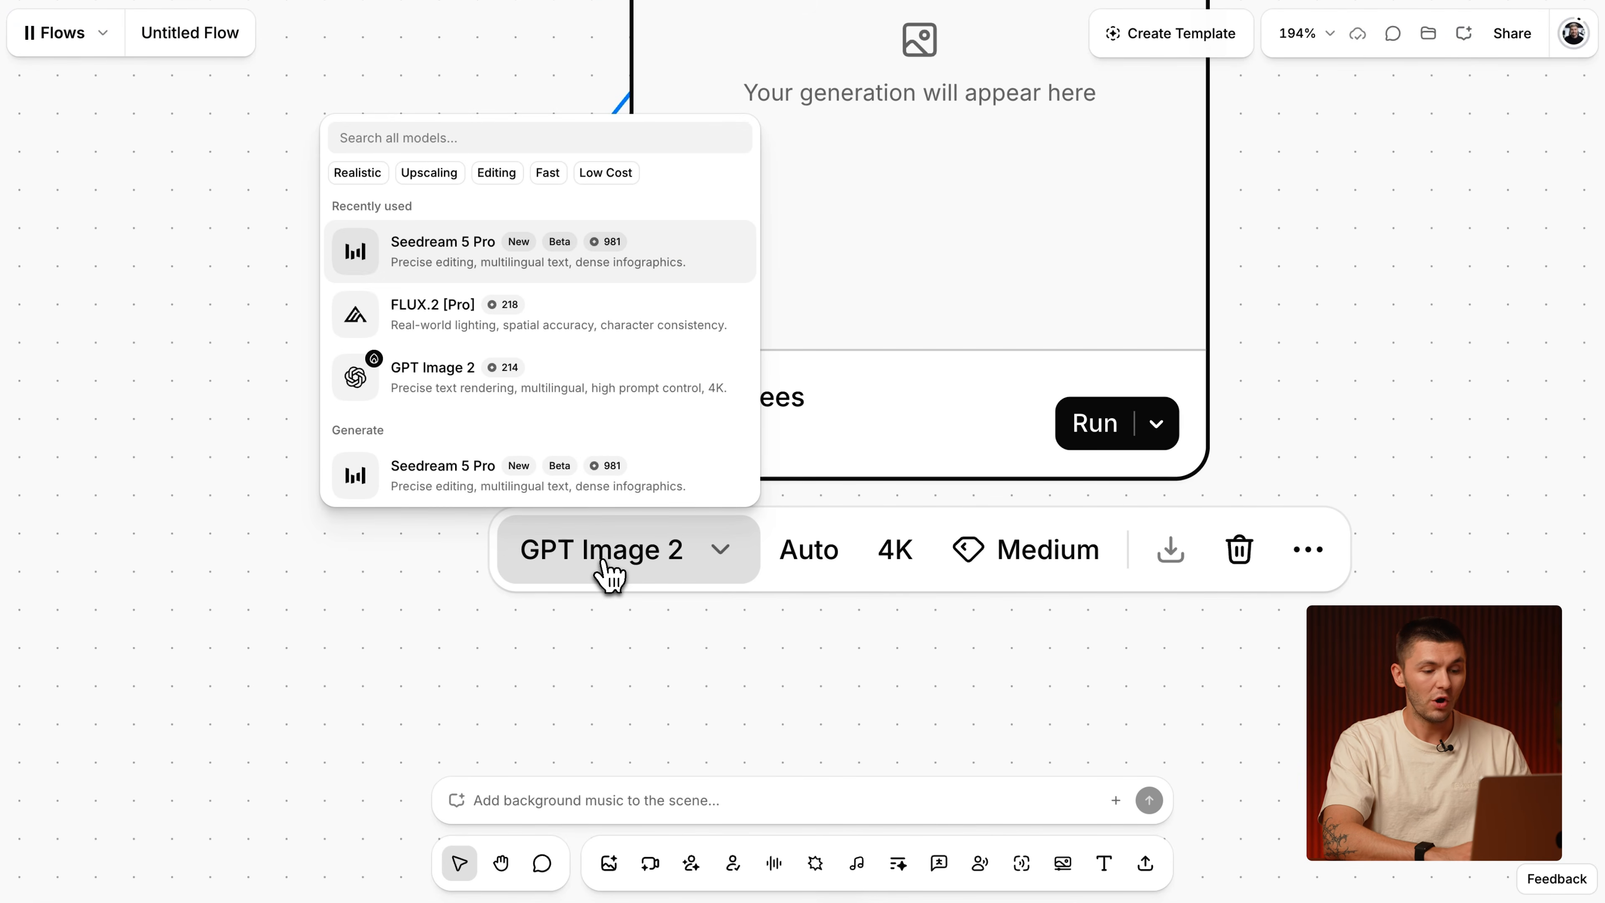
type("nan")
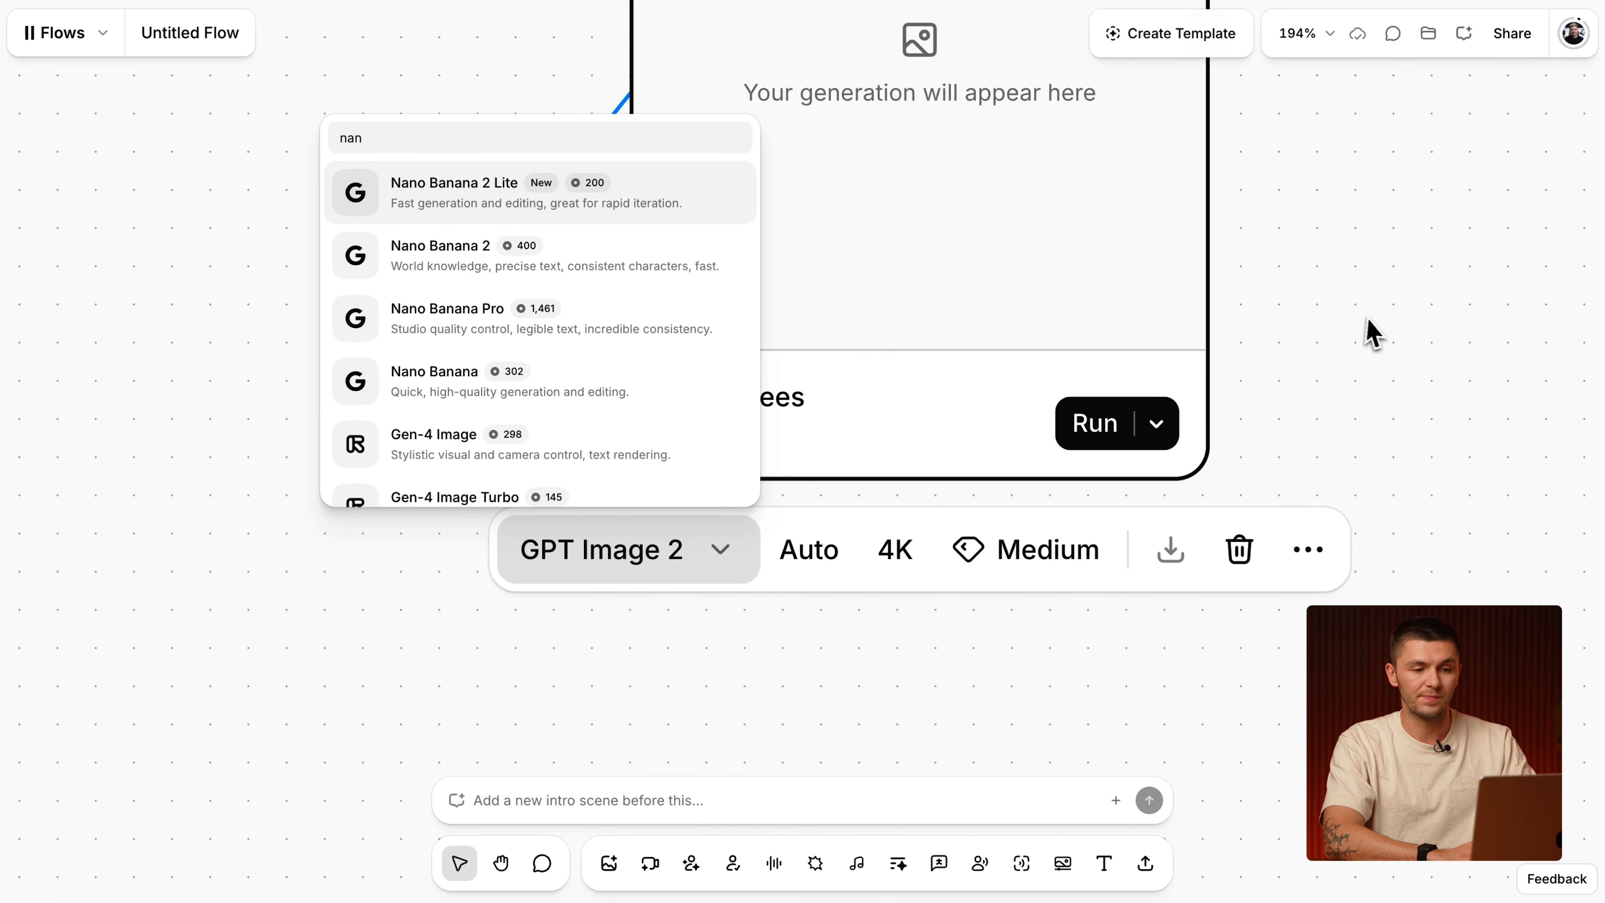
Add an Edit image node from the sunset meadow hedgehog image's output and place it below that scene.
scroll(1056, 172, "down", 5)
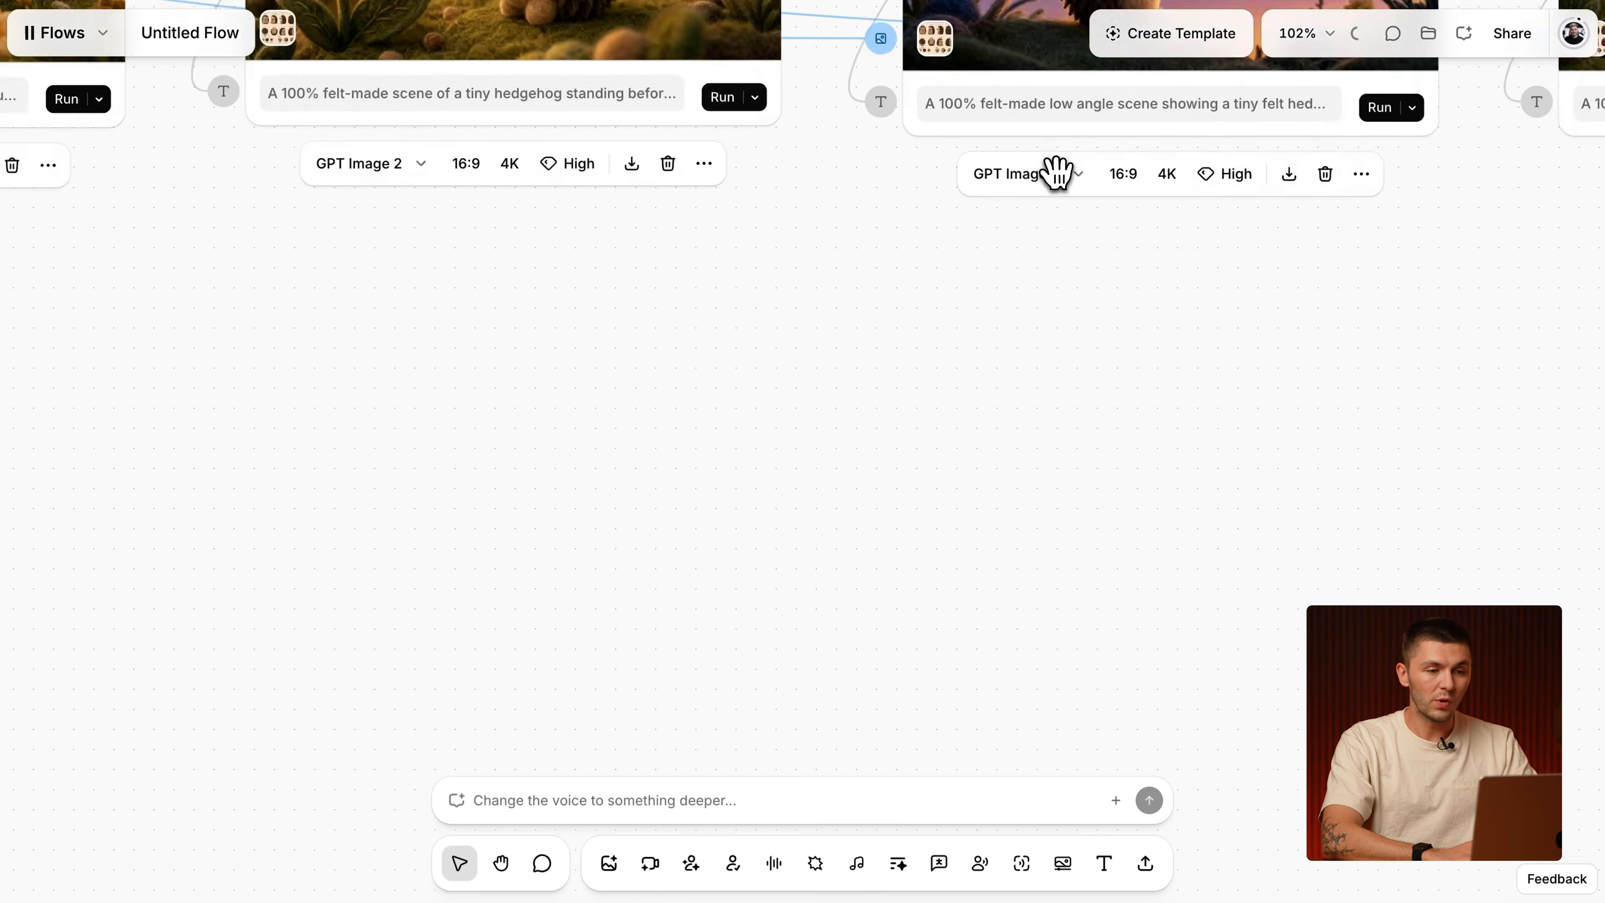
scroll(1057, 172, "up", 4)
scroll(1057, 172, "down", 3)
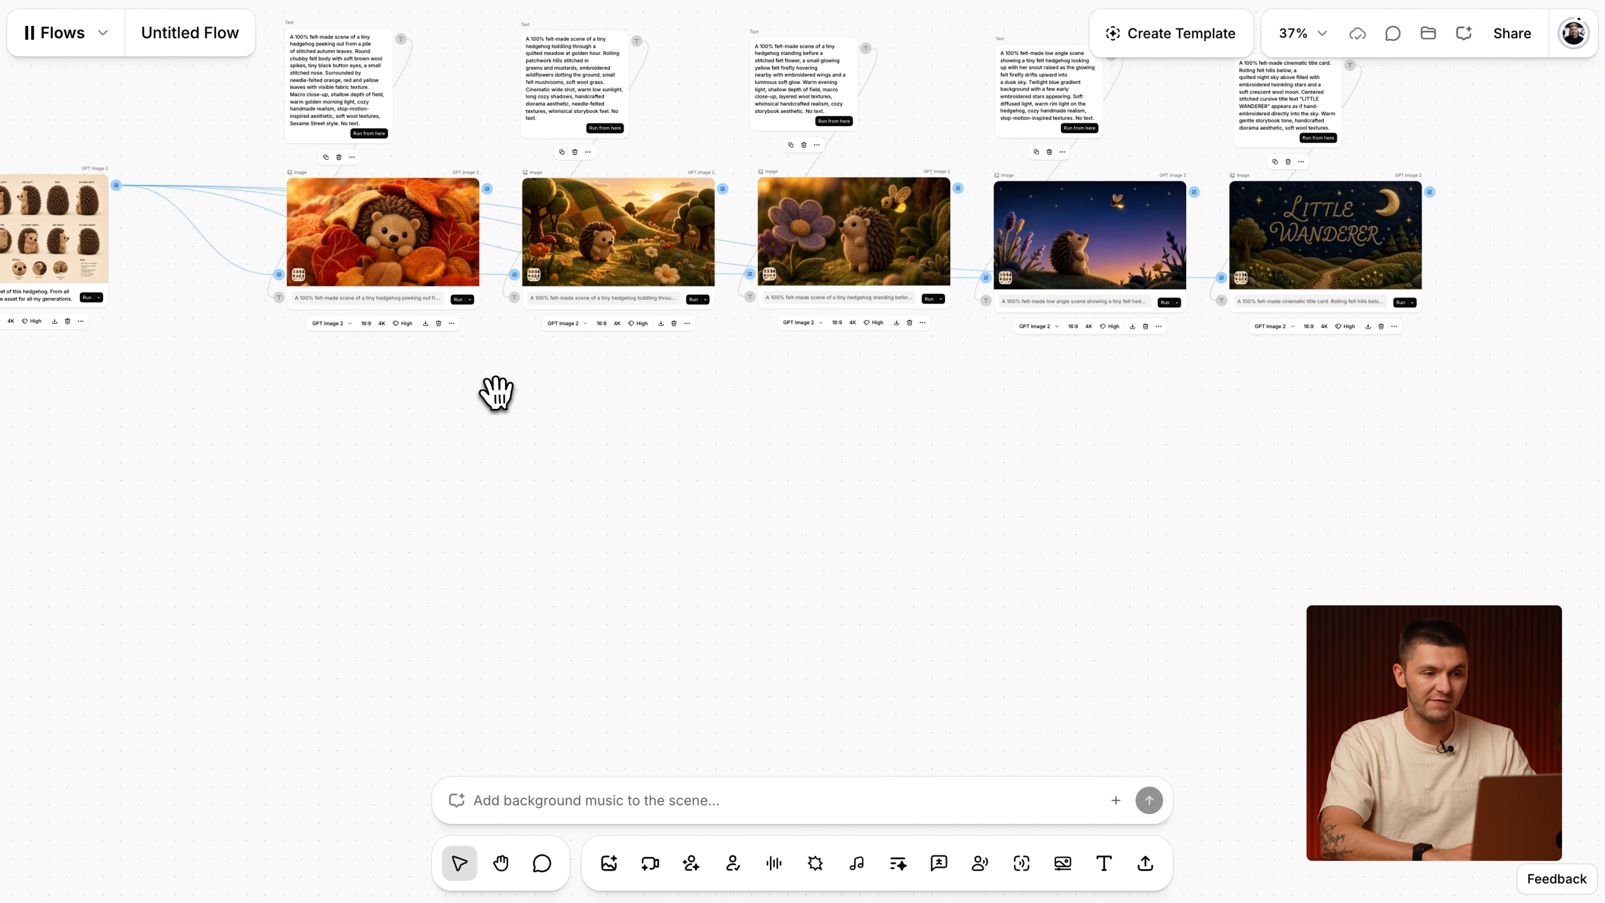
scroll(466, 305, "up", 7)
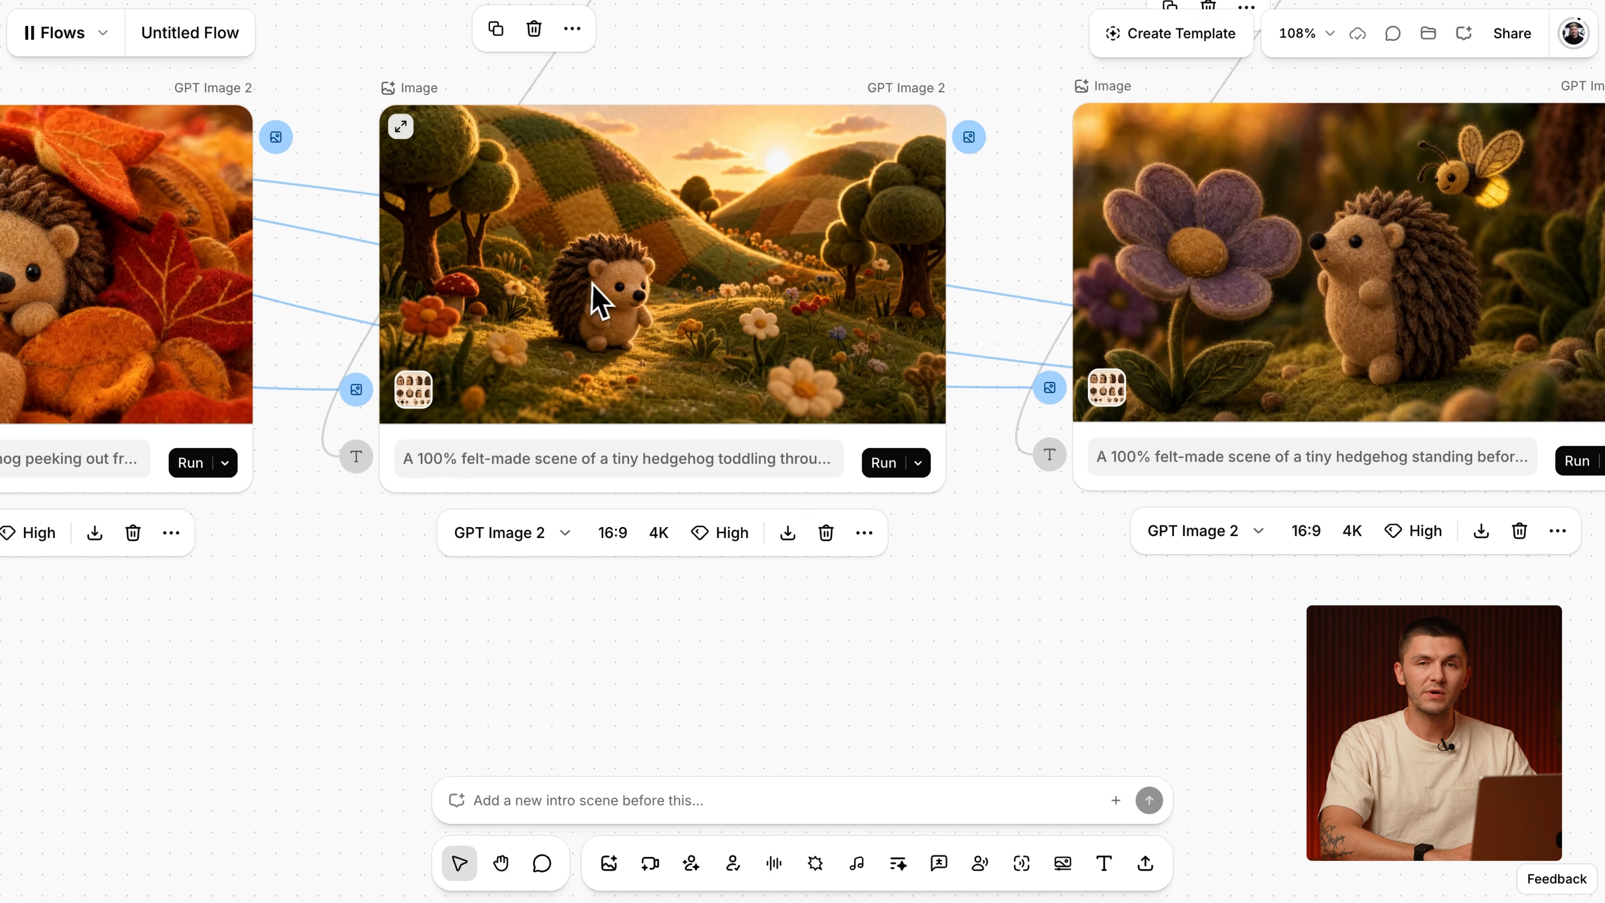
scroll(603, 300, "down", 3)
scroll(603, 299, "up", 3)
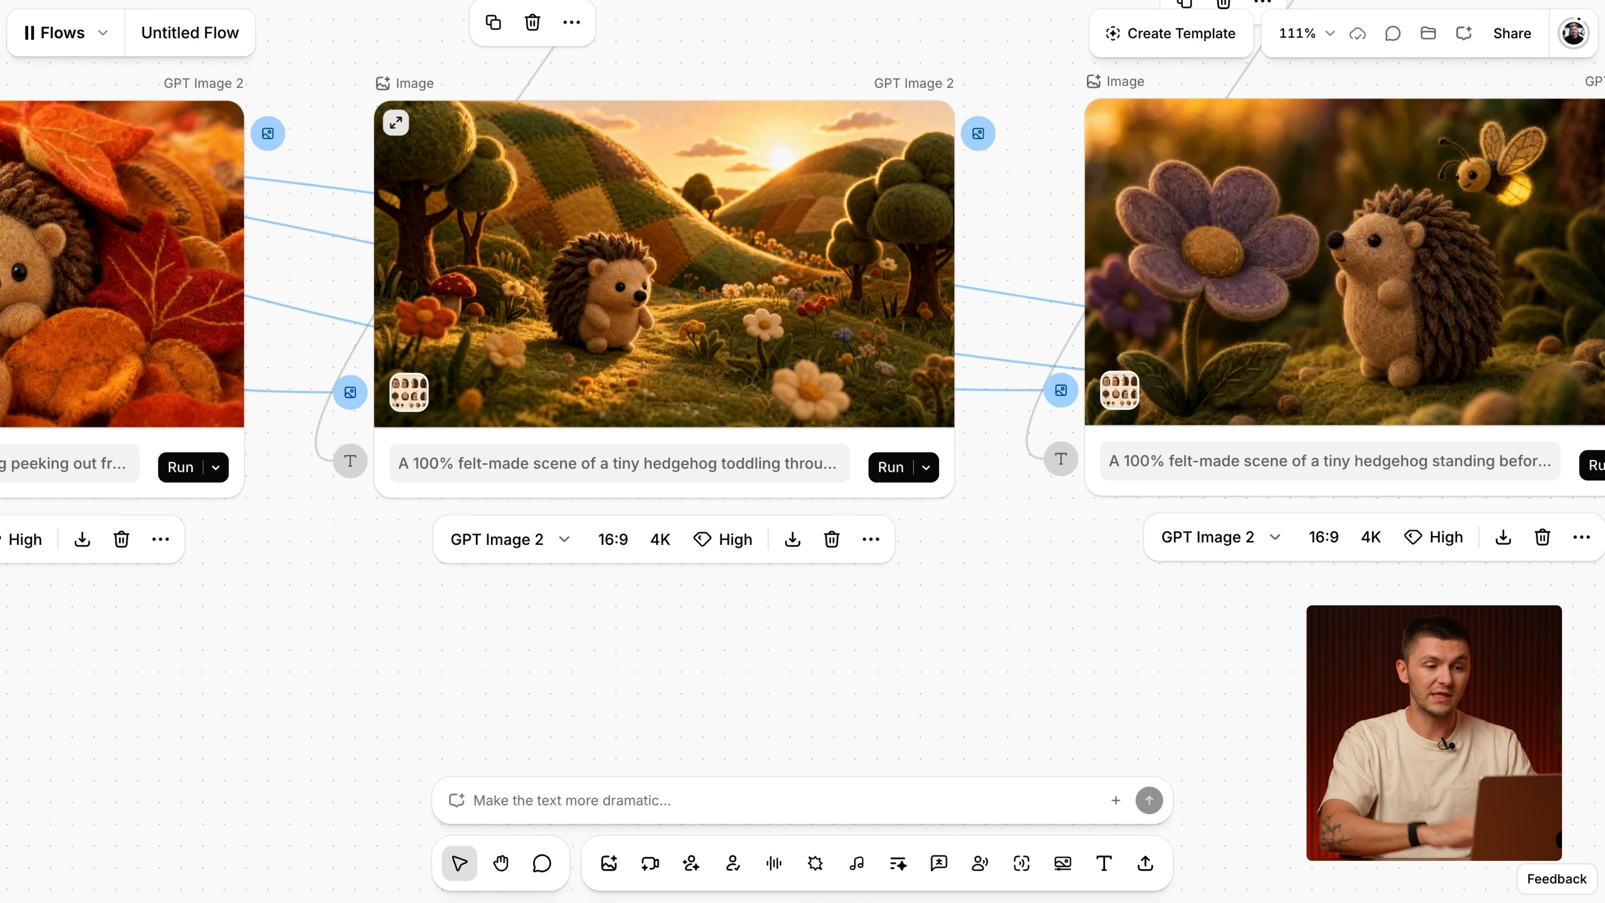
scroll(757, 309, "down", 5)
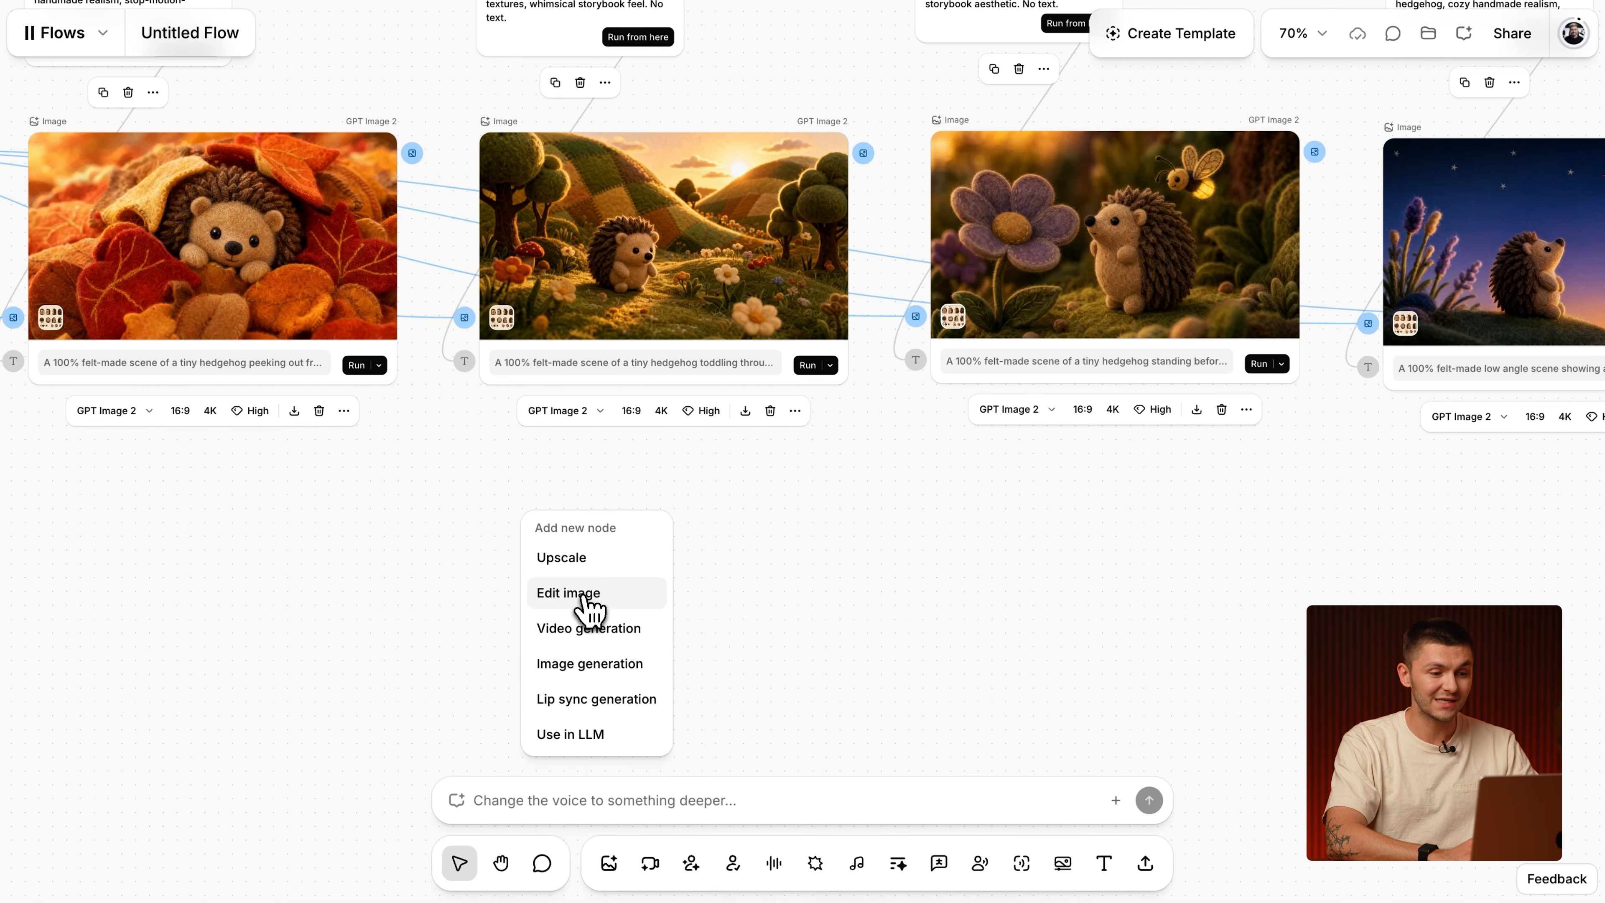
left_click(584, 600)
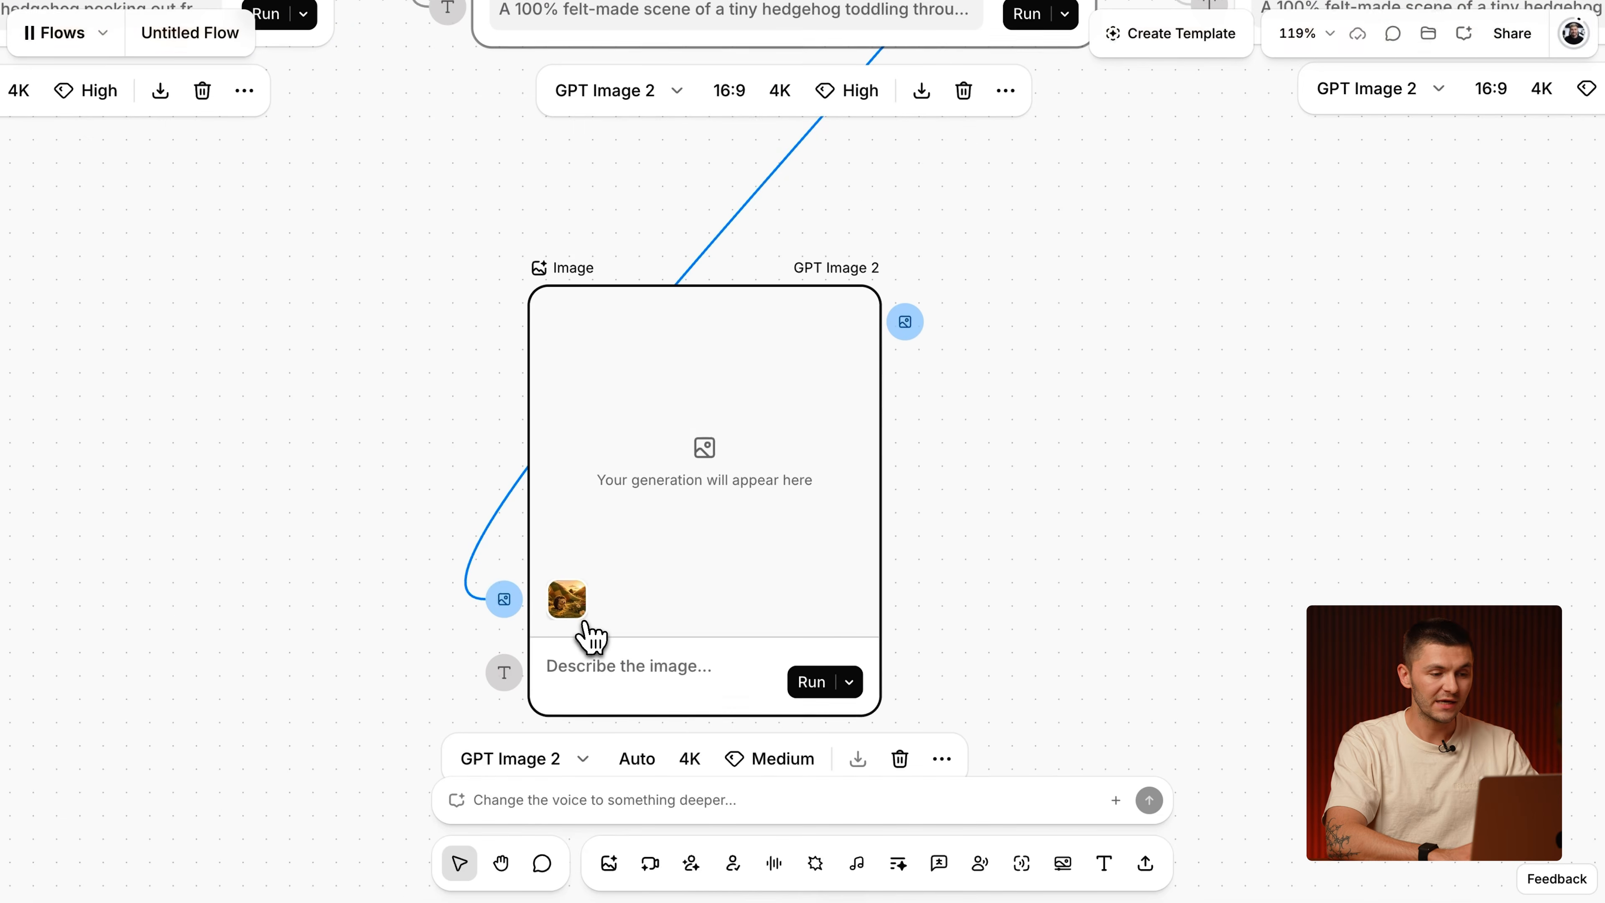
scroll(592, 638, "down", 4)
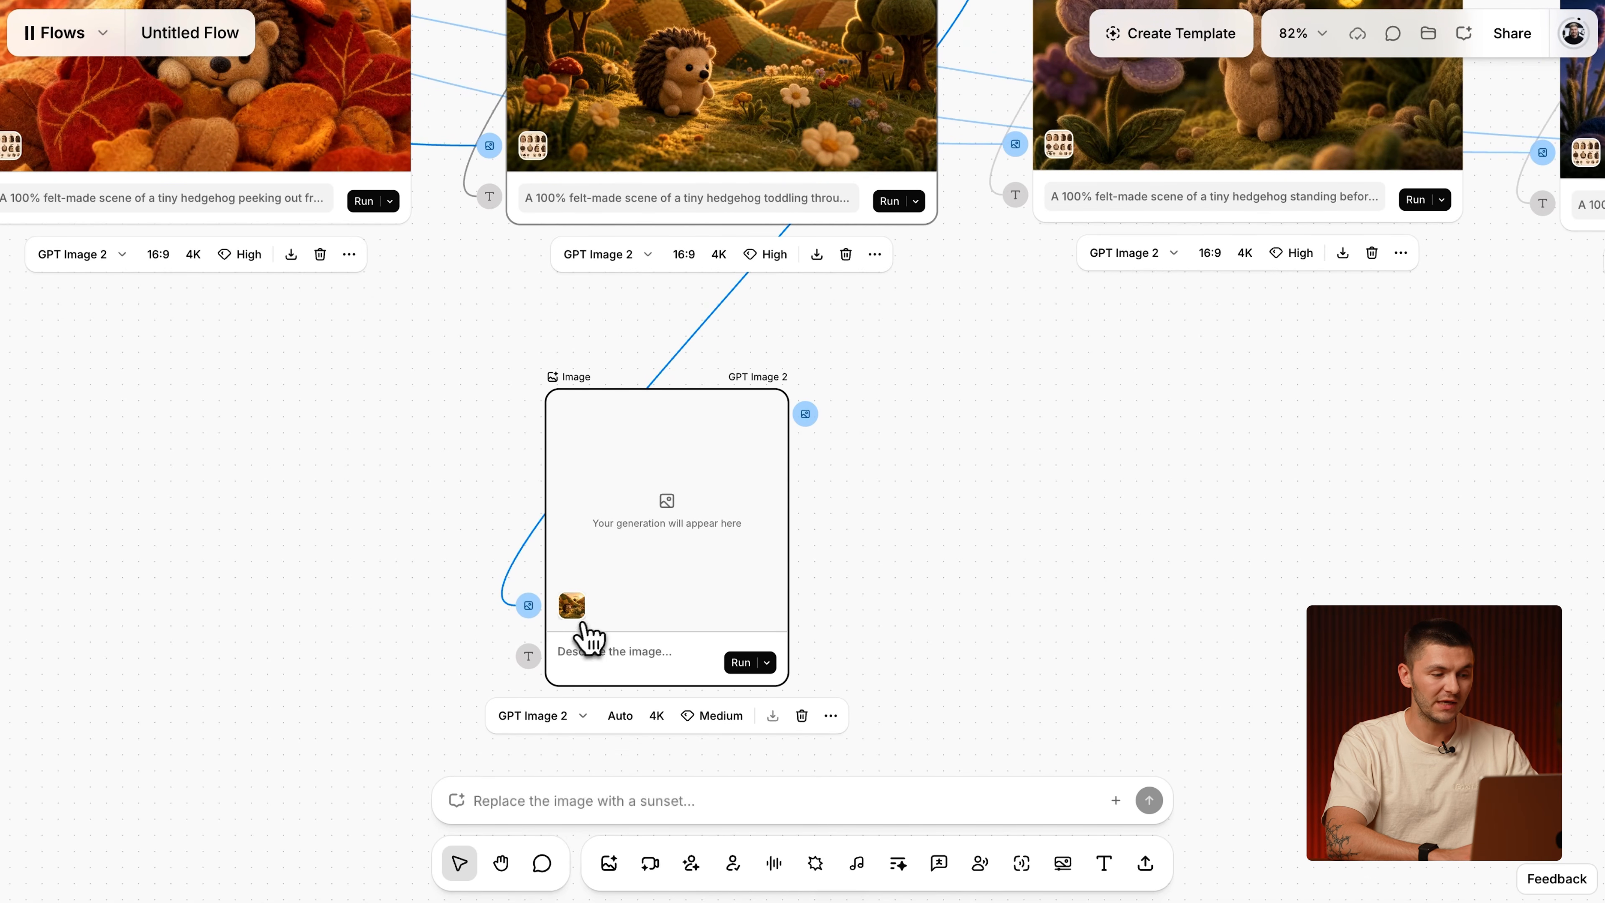
Place Snapshot_2026-06-30_16-19-43.png from the personal references asset folder beside the new Image node and connect it as an image input.
left_click(1428, 38)
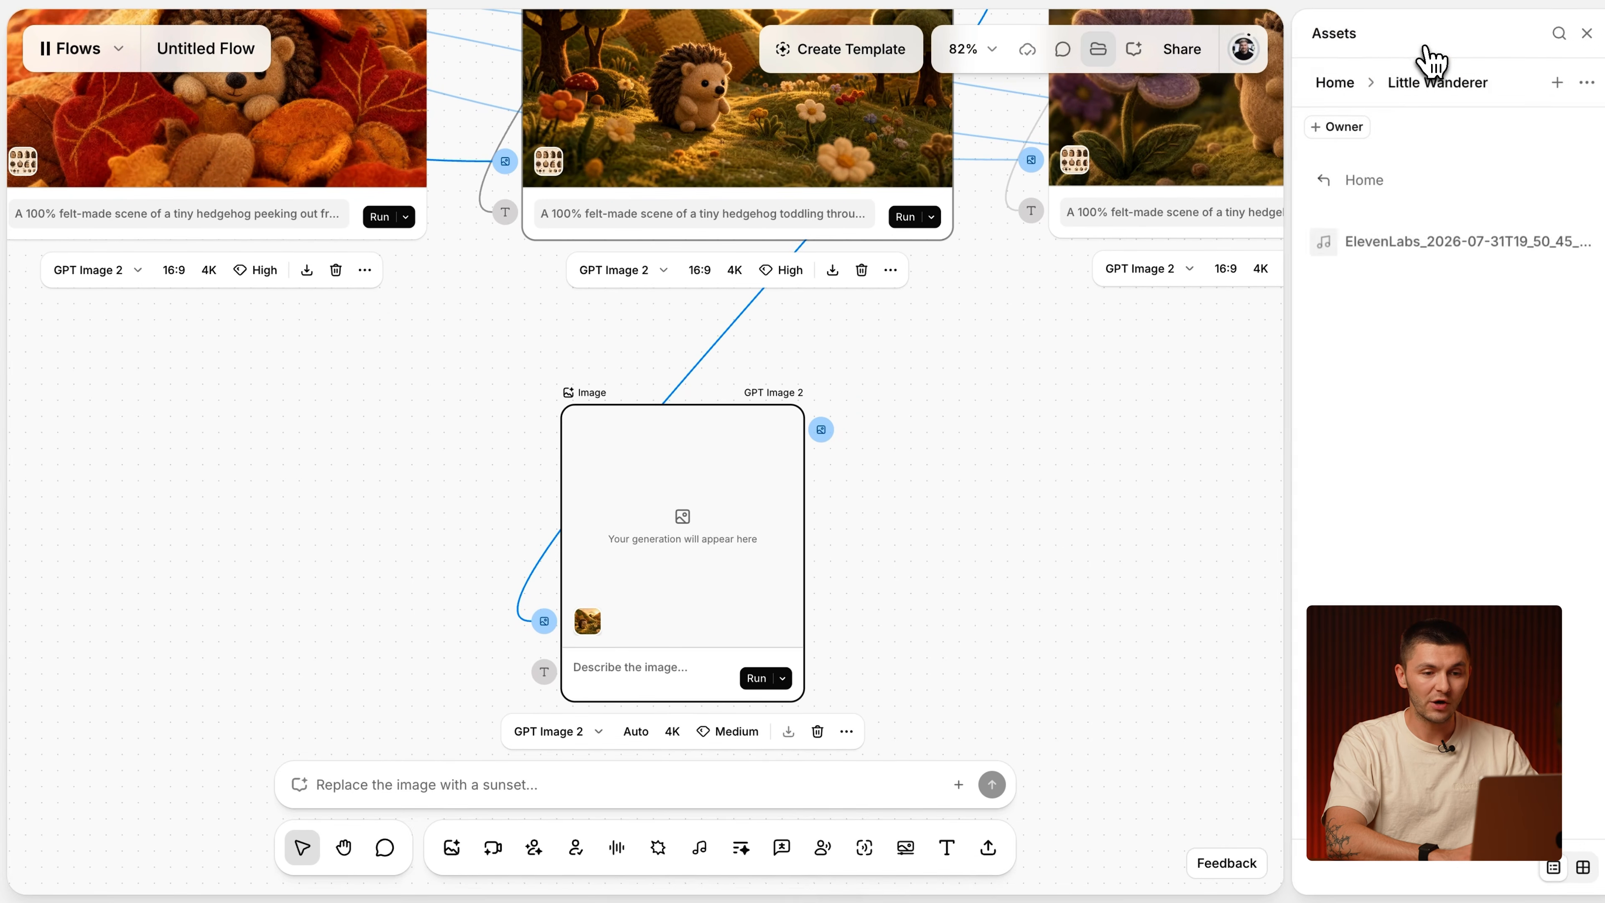
left_click(1323, 183)
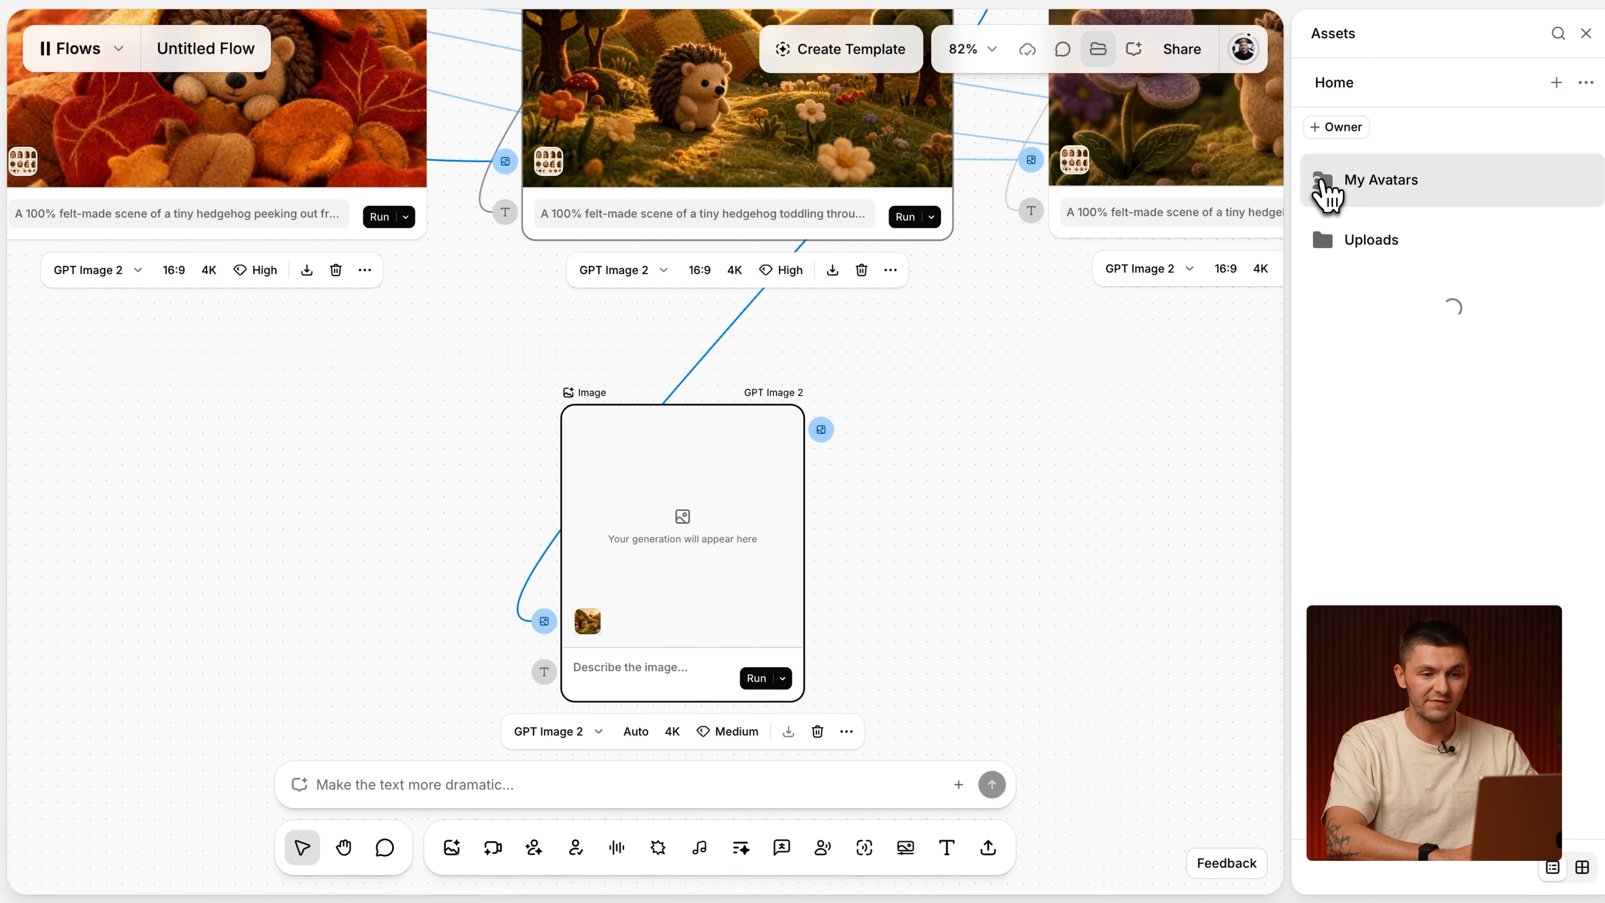
left_click(1414, 544)
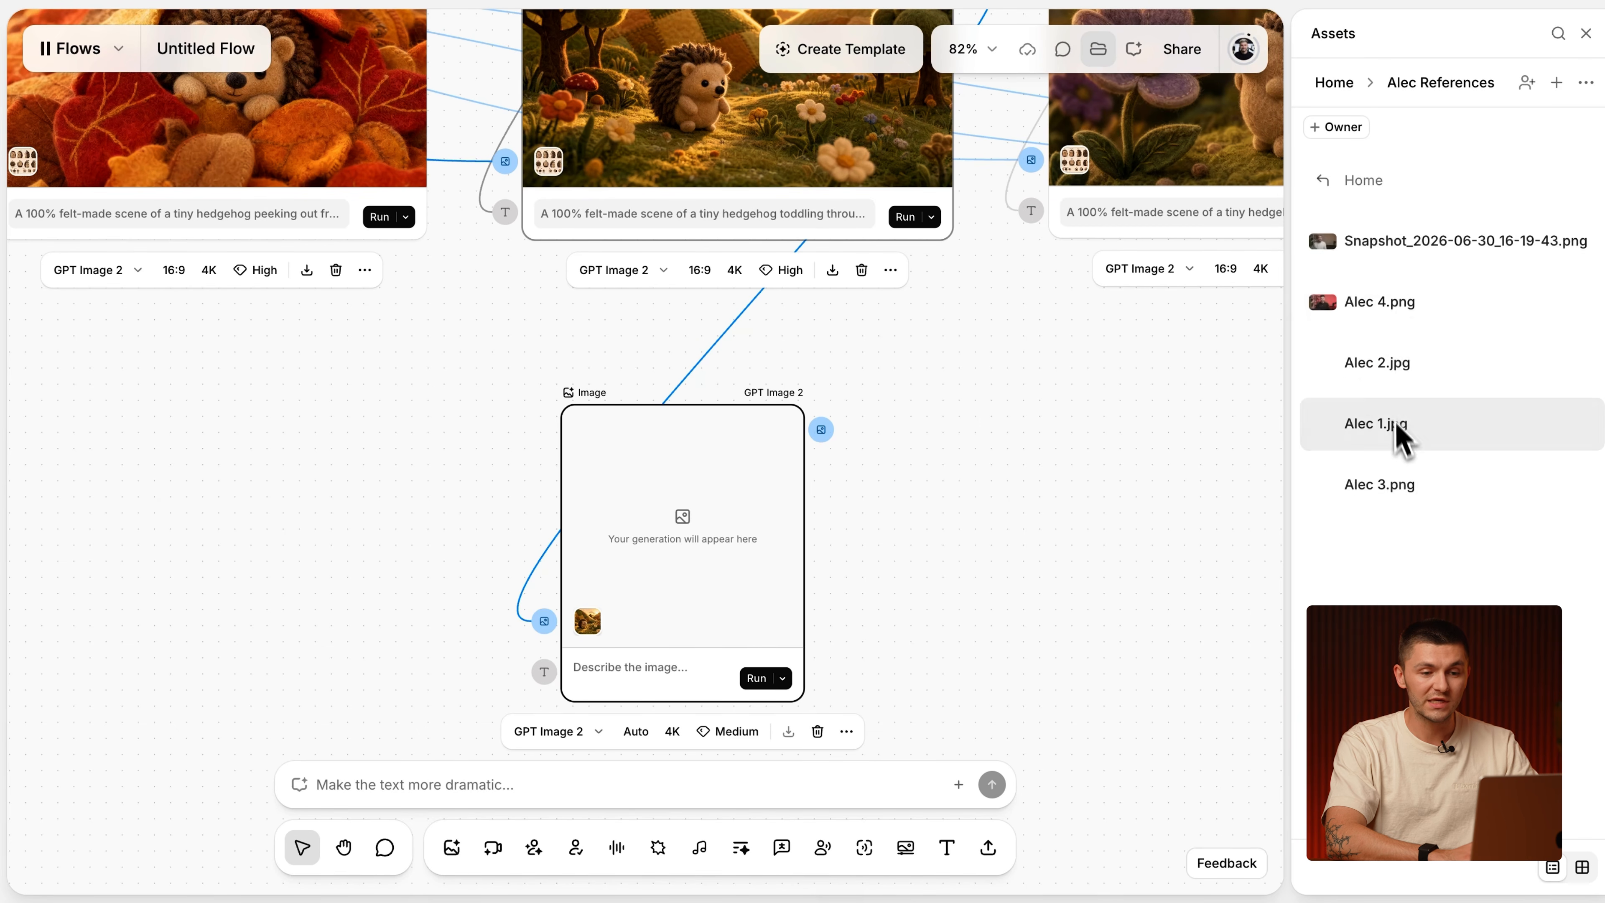
left_click_drag(1396, 248, 267, 521)
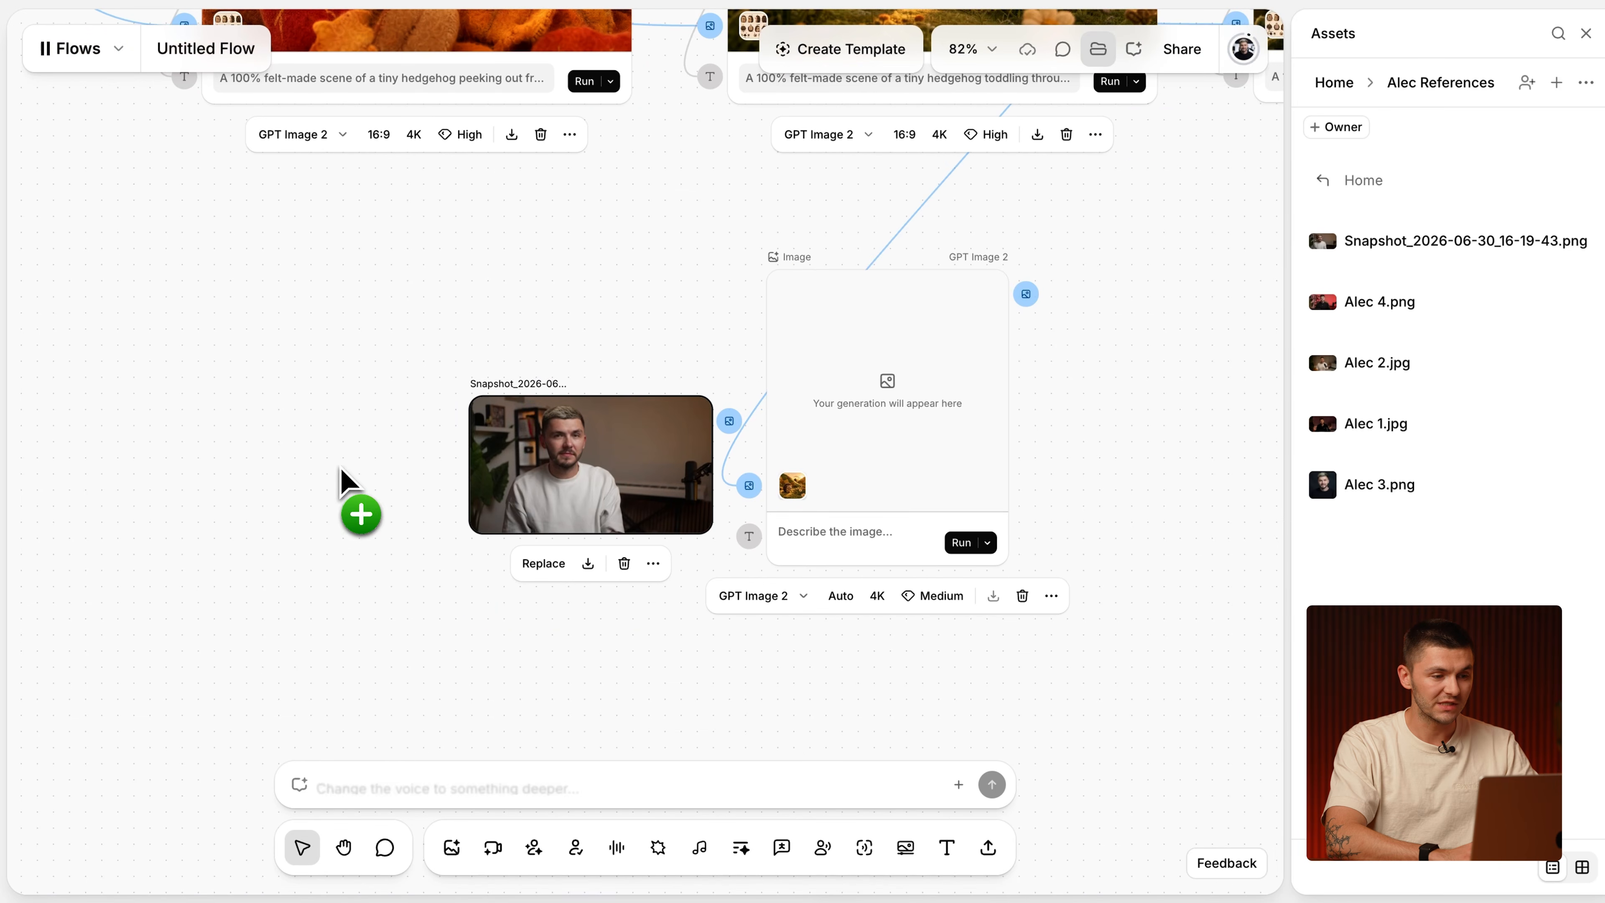
left_click_drag(528, 381, 320, 397)
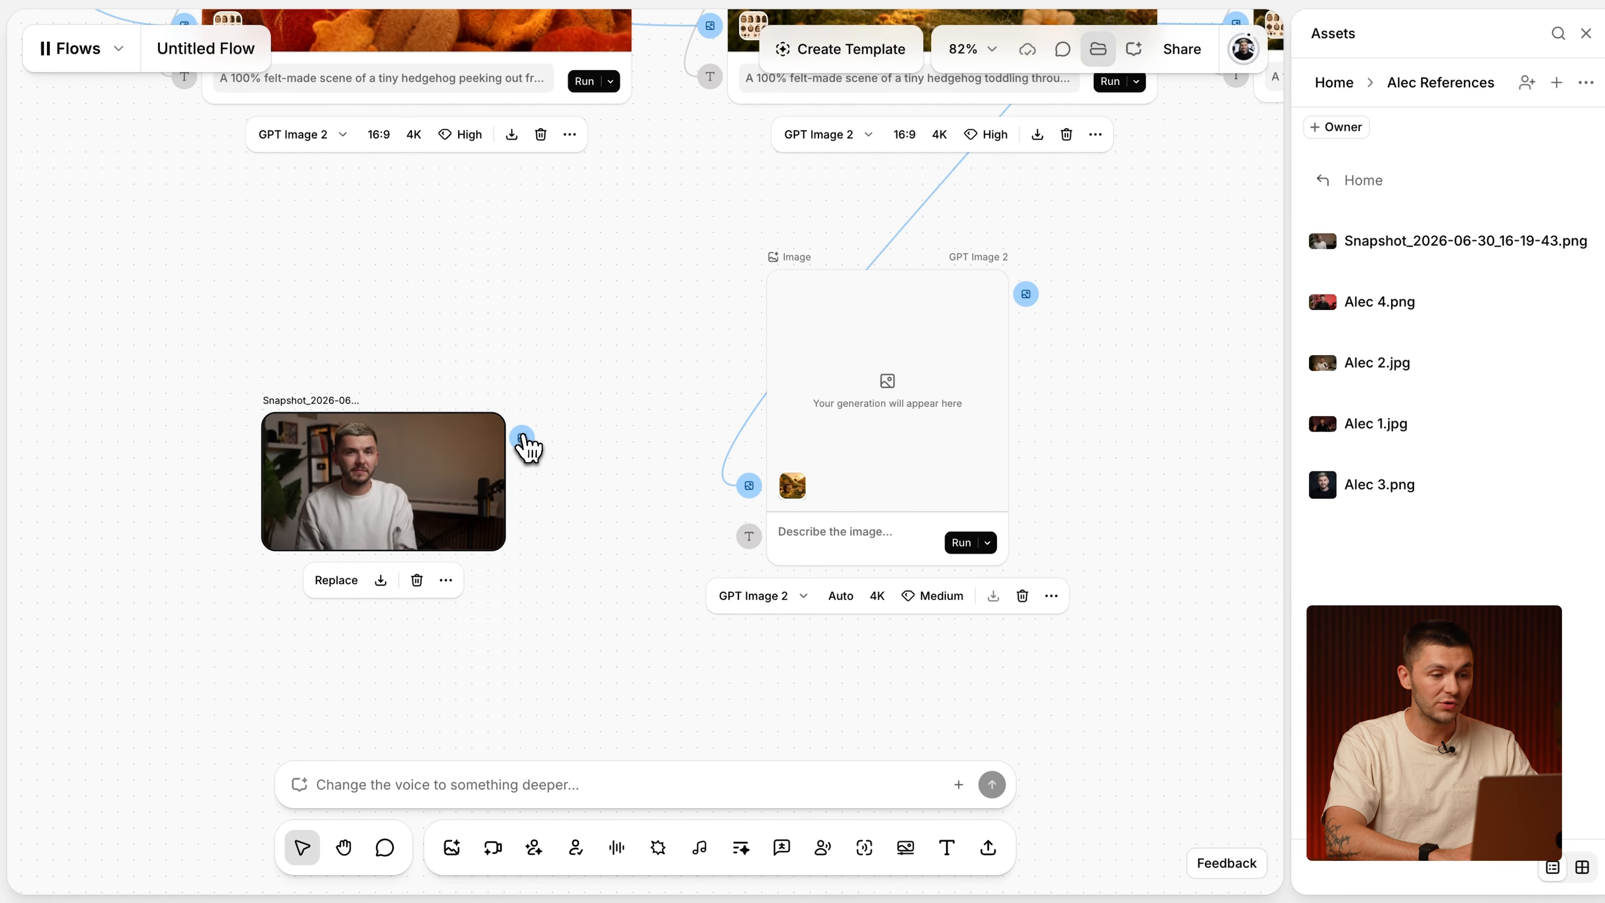
left_click_drag(680, 484, 750, 486)
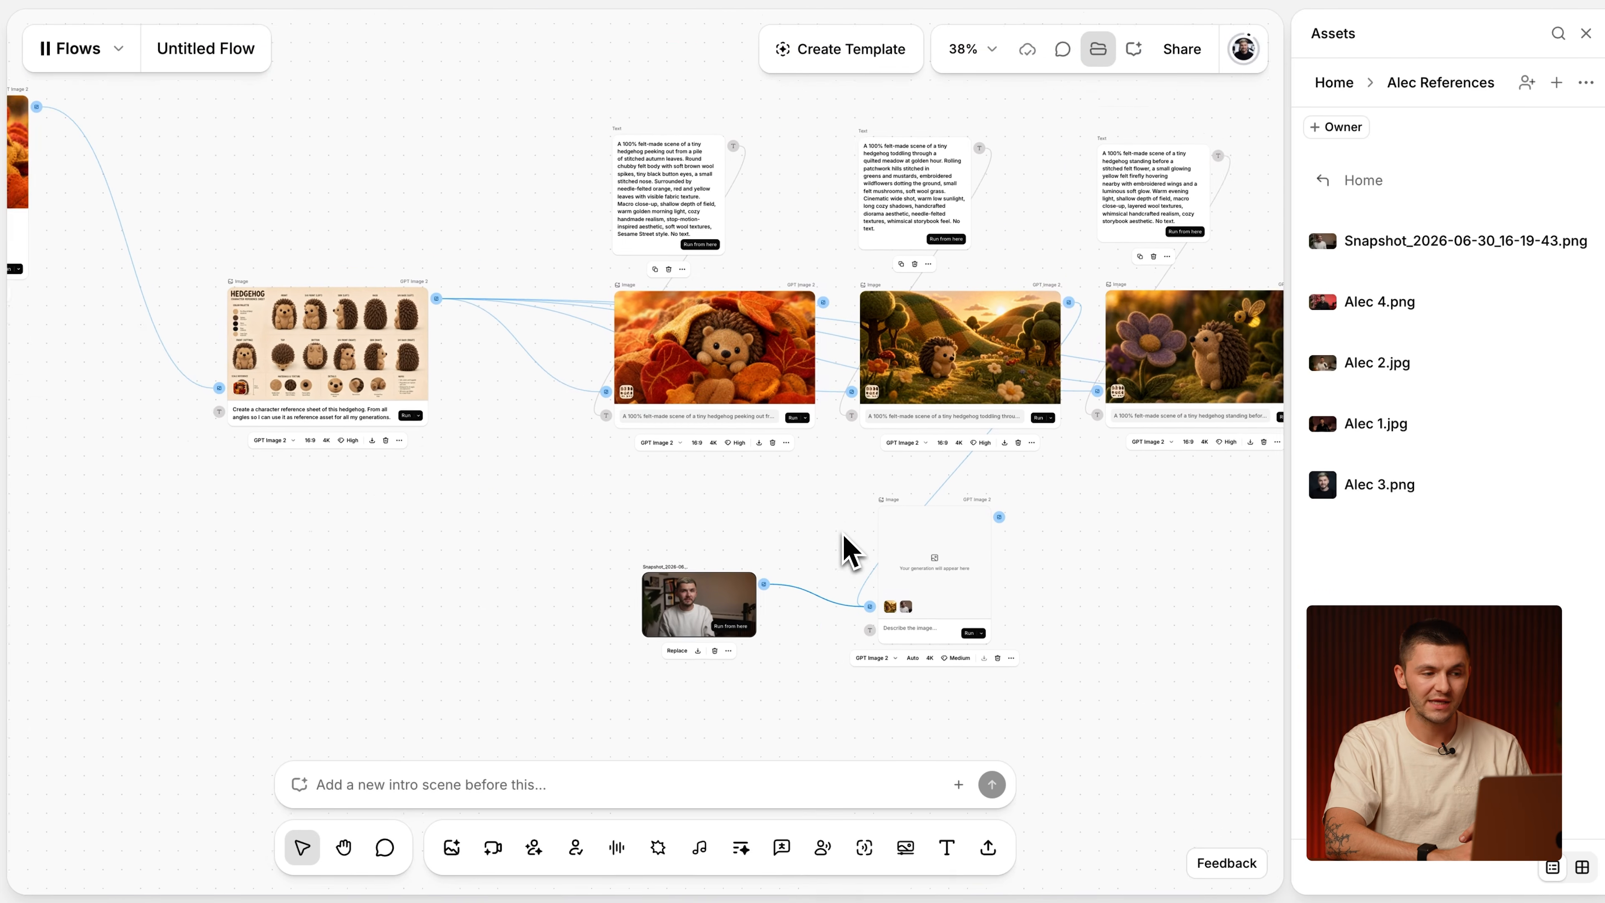
Examine the hedgehog character reference sheet, its connections to the scenes, and the image inputs of the new edit node.
scroll(844, 534, "up", 1)
scroll(844, 534, "left", 1)
scroll(381, 424, "up", 5)
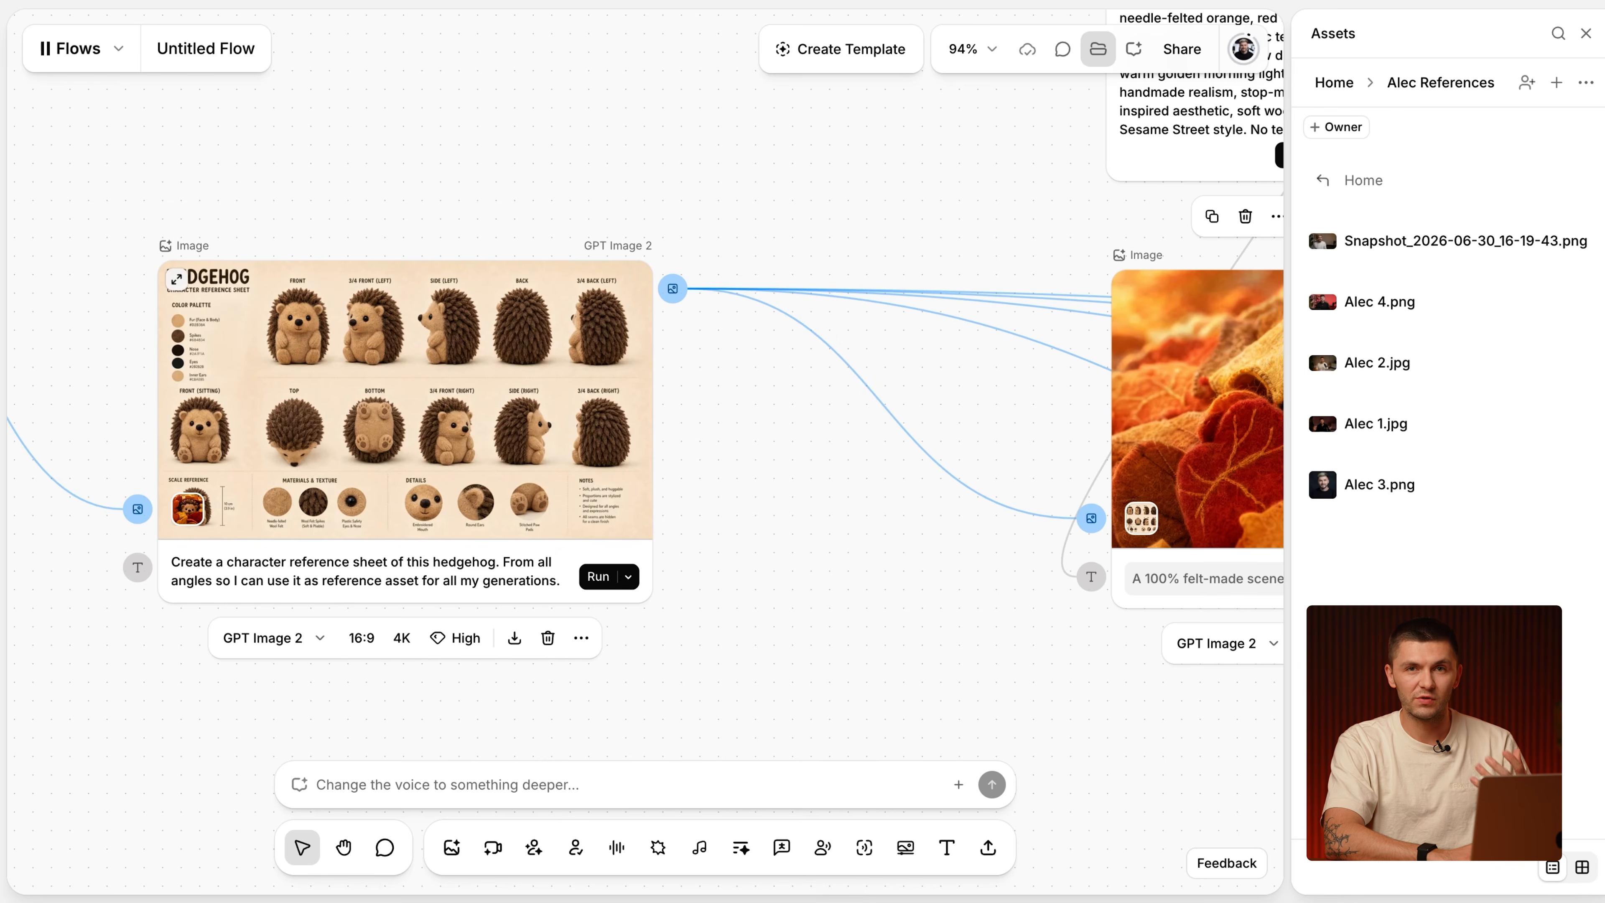
scroll(376, 430, "right", 5)
scroll(376, 430, "down", 1)
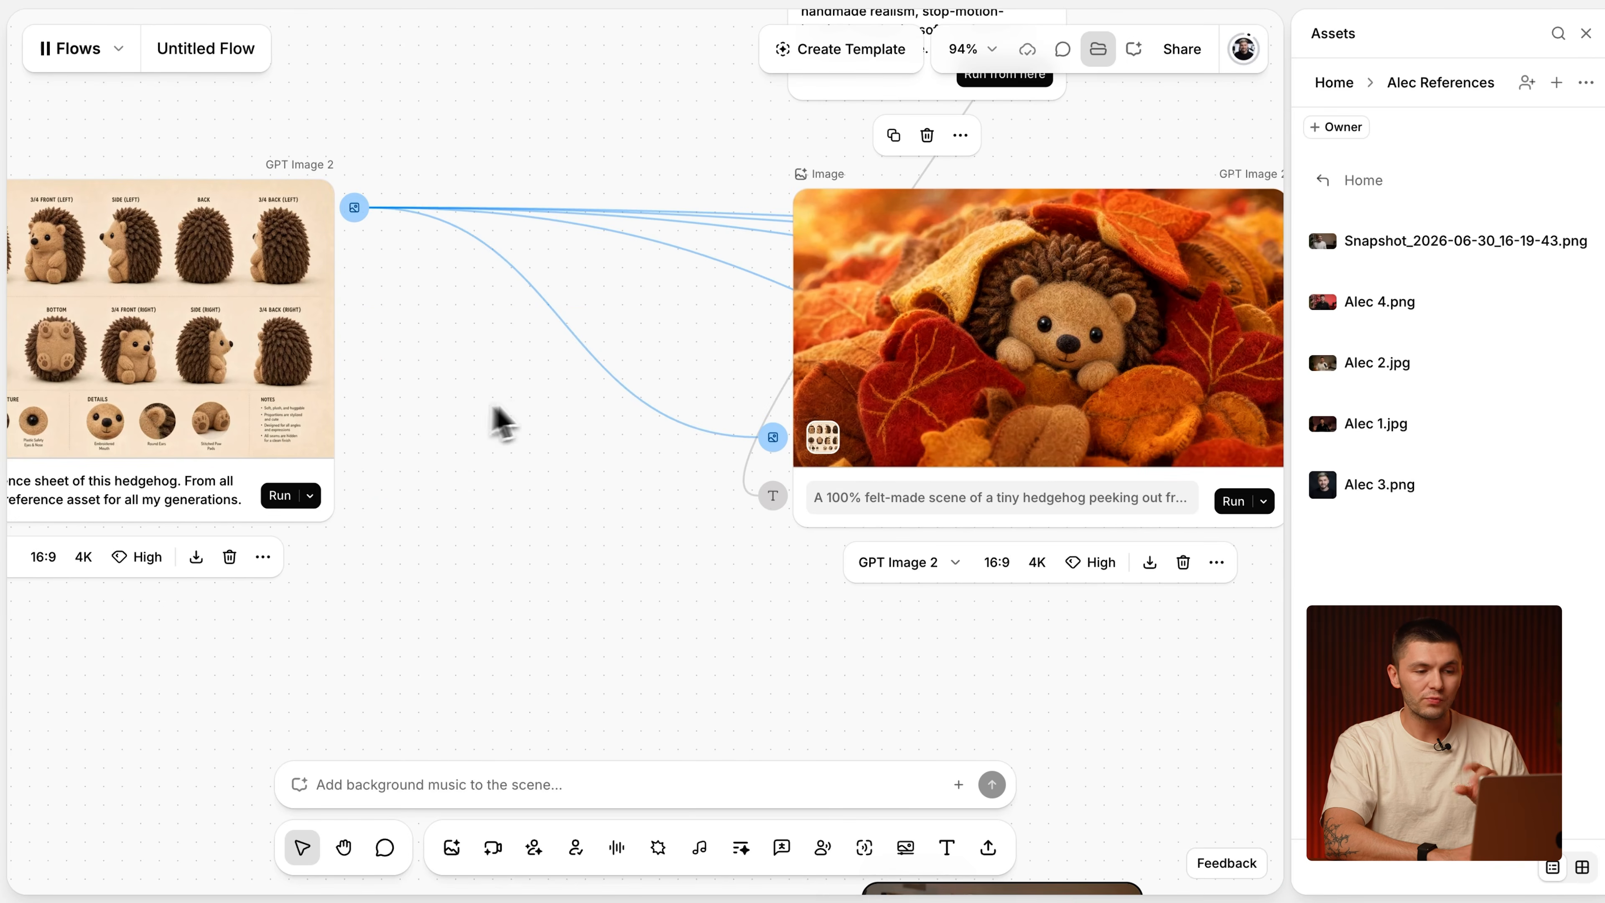
scroll(550, 414, "down", 3)
scroll(632, 456, "down", 5)
scroll(632, 456, "right", 7)
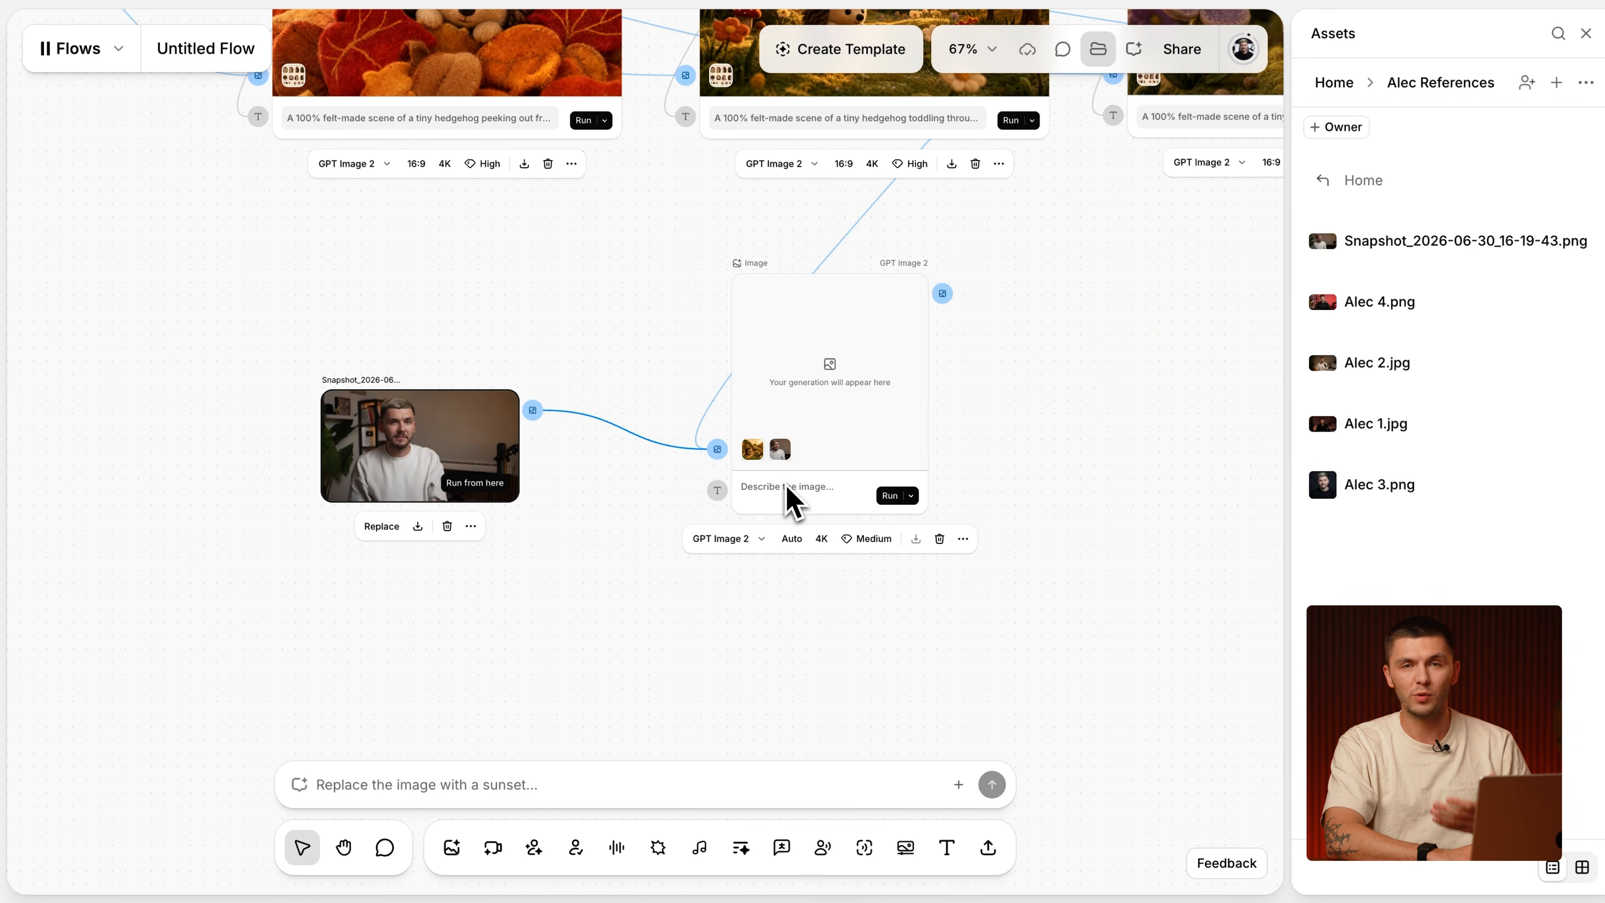
Set the new Image node's aspect ratio to 16:9 and its quality to High.
scroll(783, 485, "up", 5)
scroll(778, 512, "left", 2)
scroll(777, 513, "up", 1)
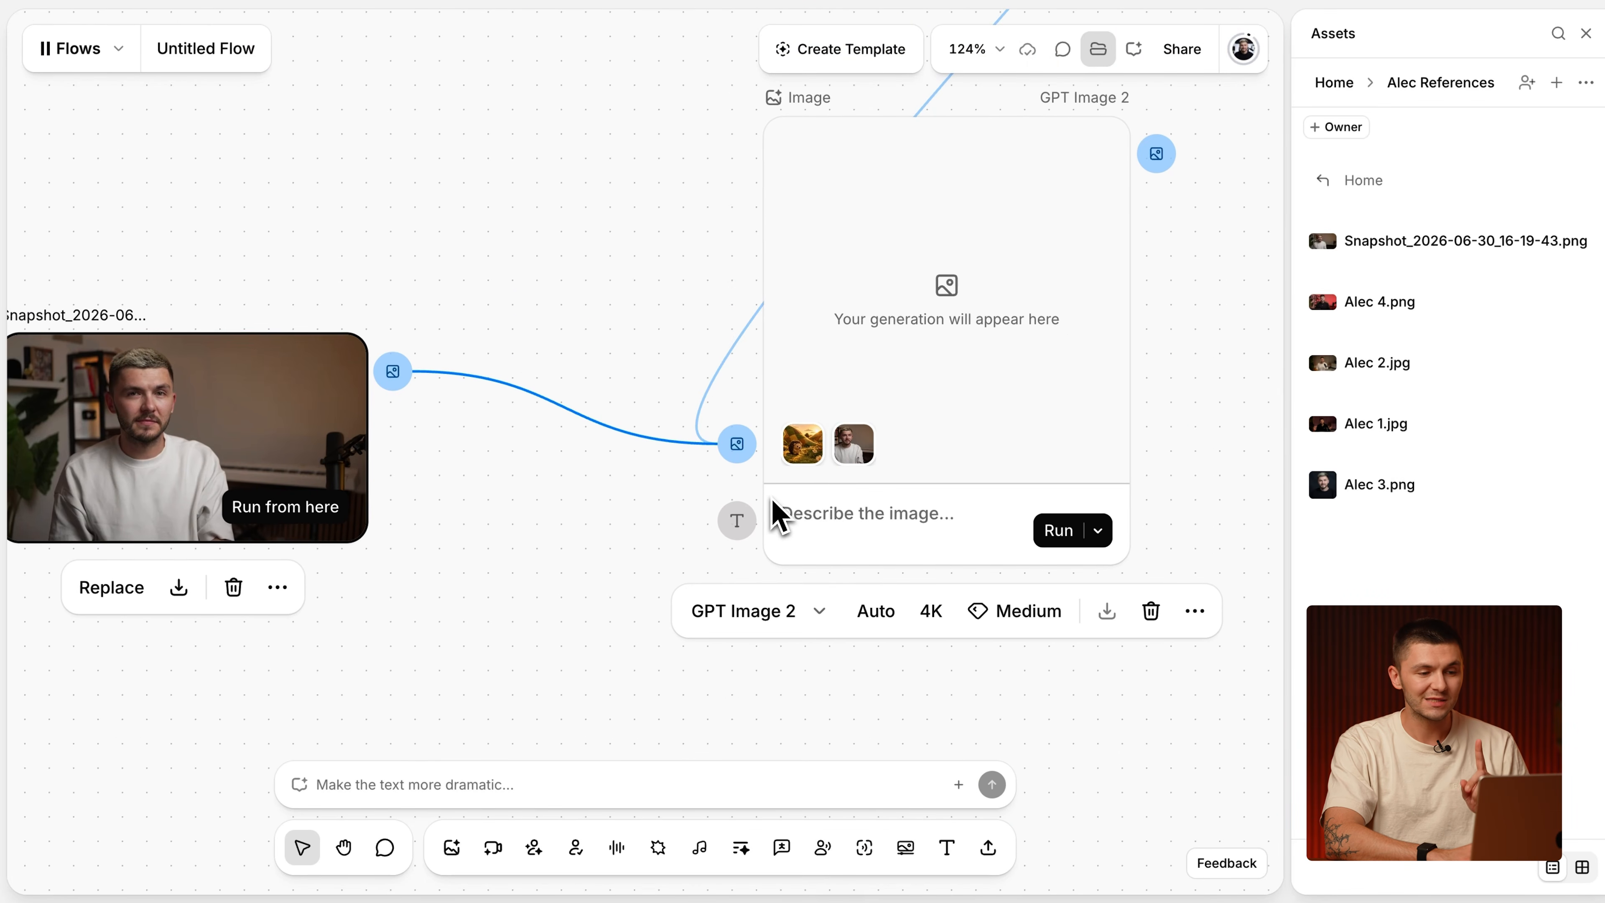
left_click(875, 611)
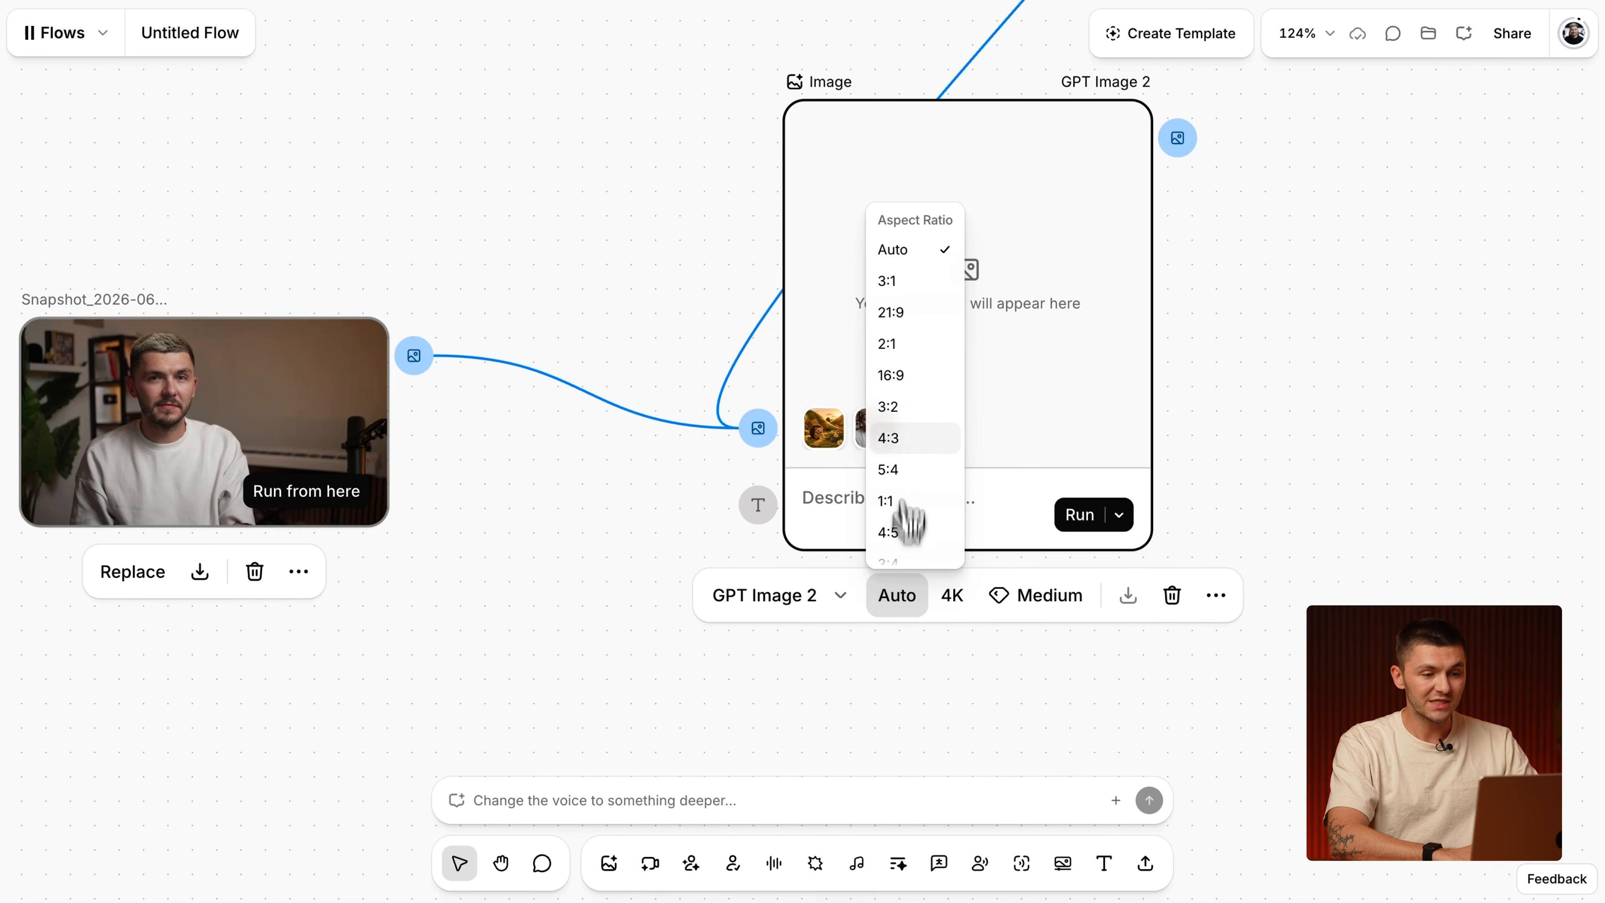
left_click(910, 380)
left_click(1150, 598)
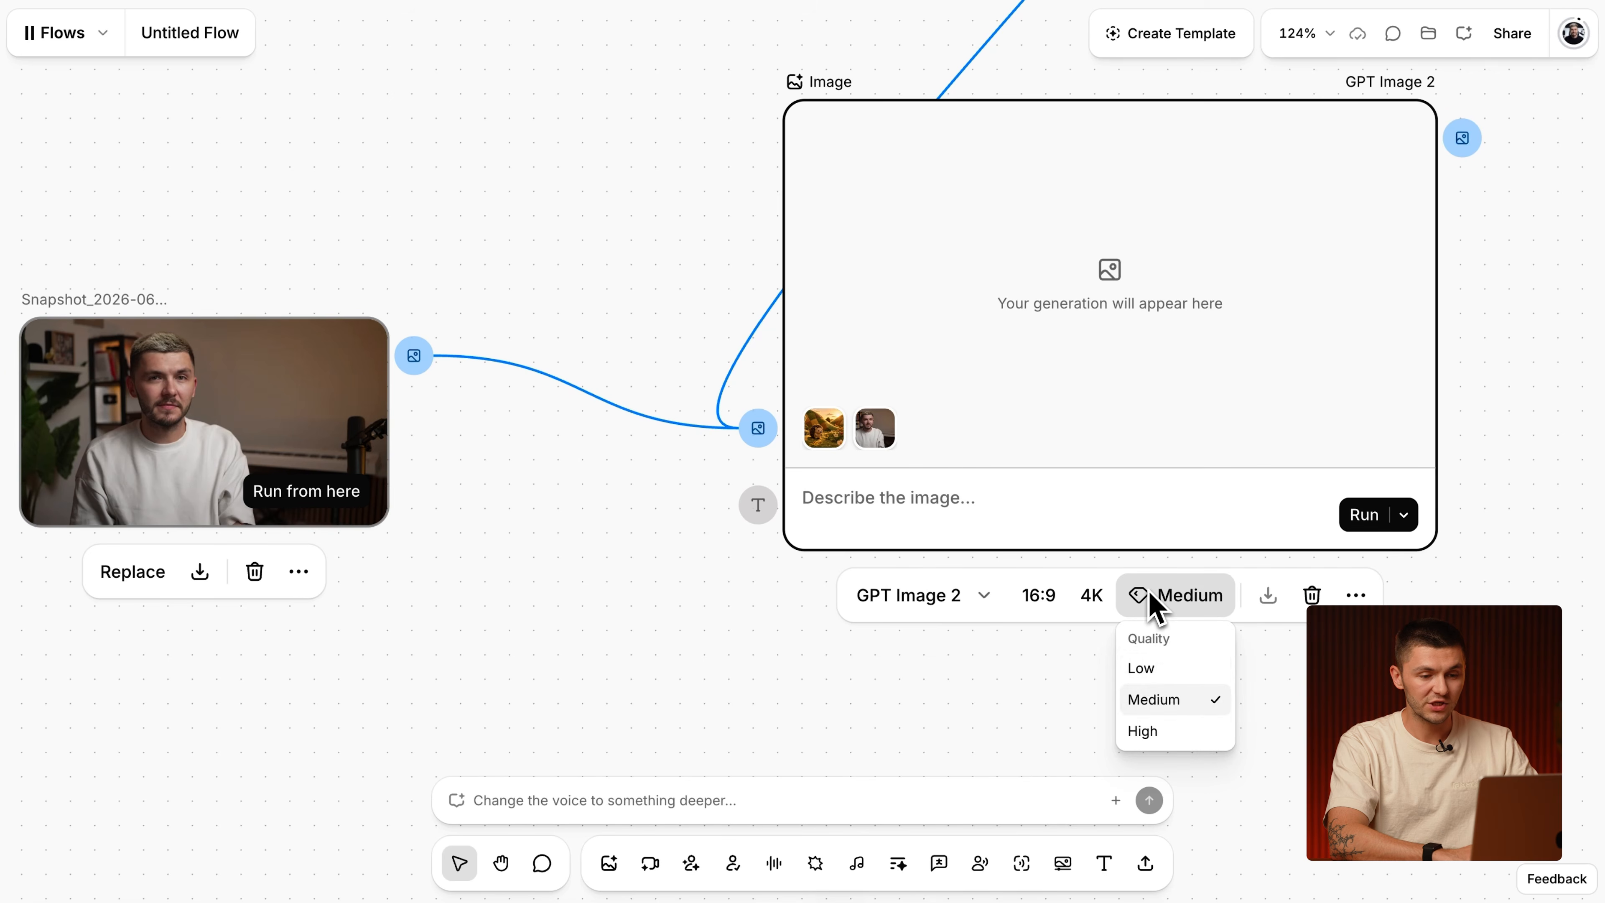
left_click(1171, 733)
left_click(943, 505)
type("Add a felt version of ")
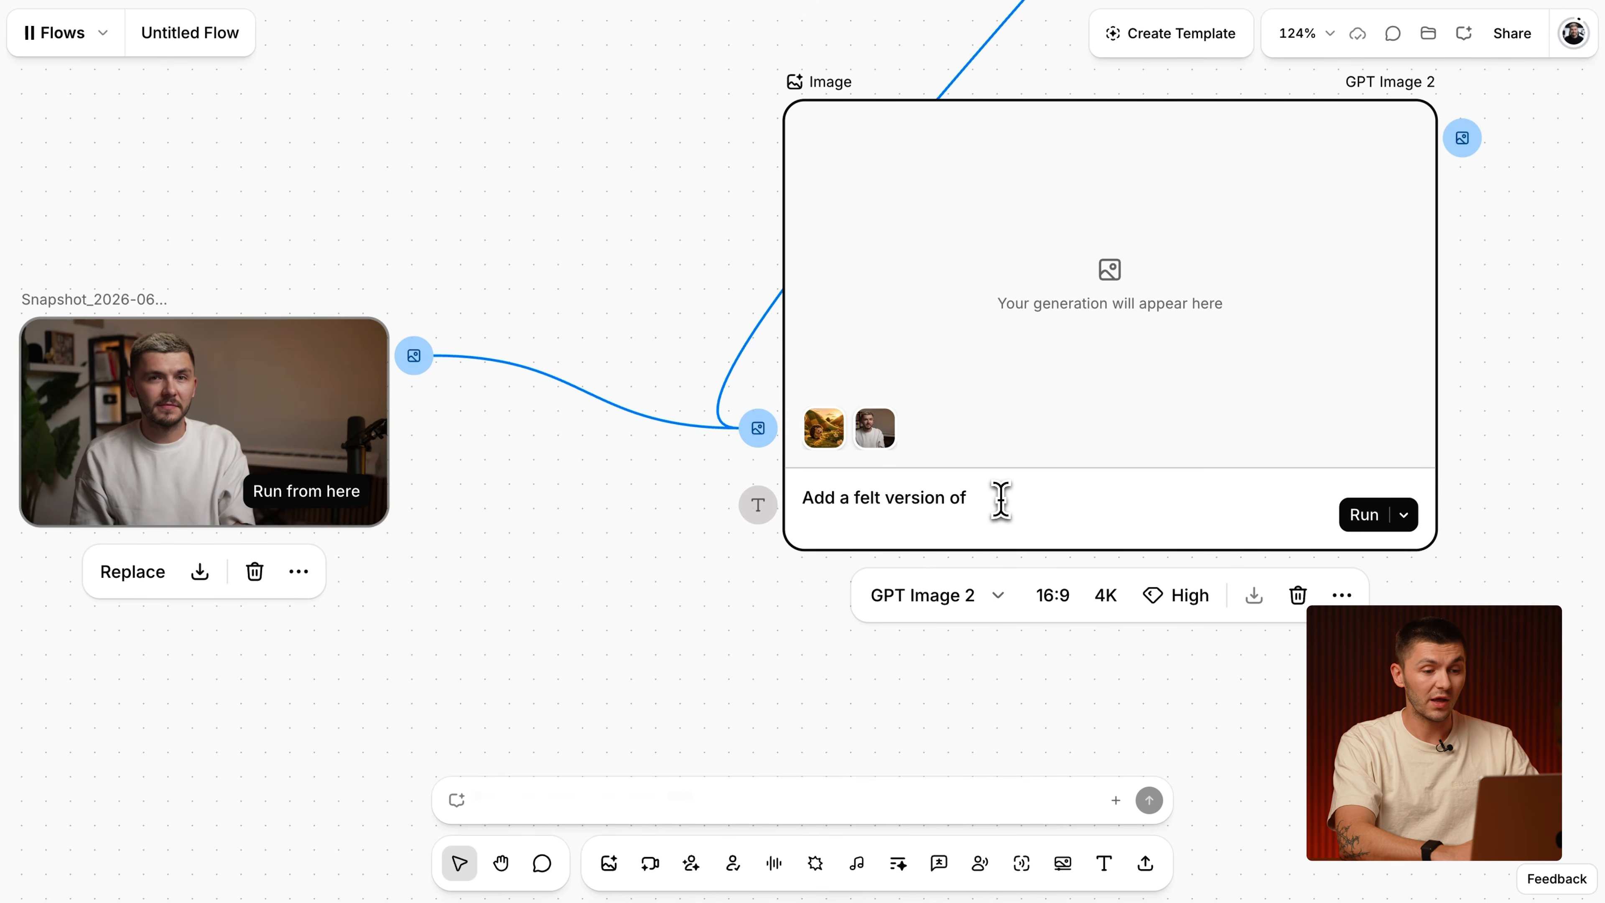
type("@Snapshot_2026-06-30_16-19-43")
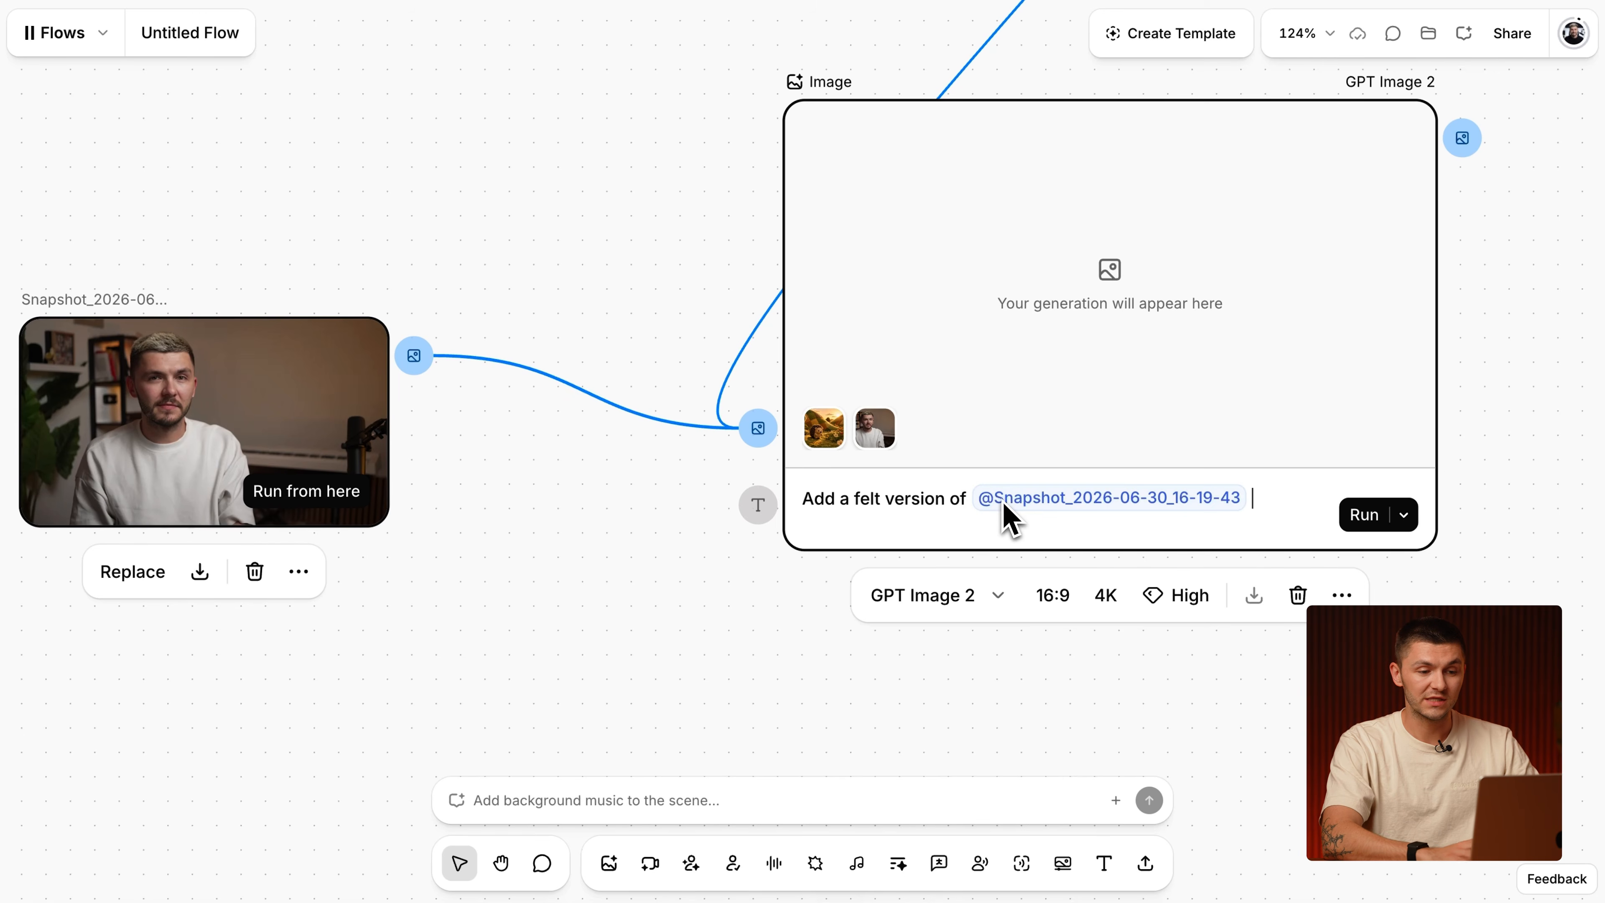
left_click(1012, 457)
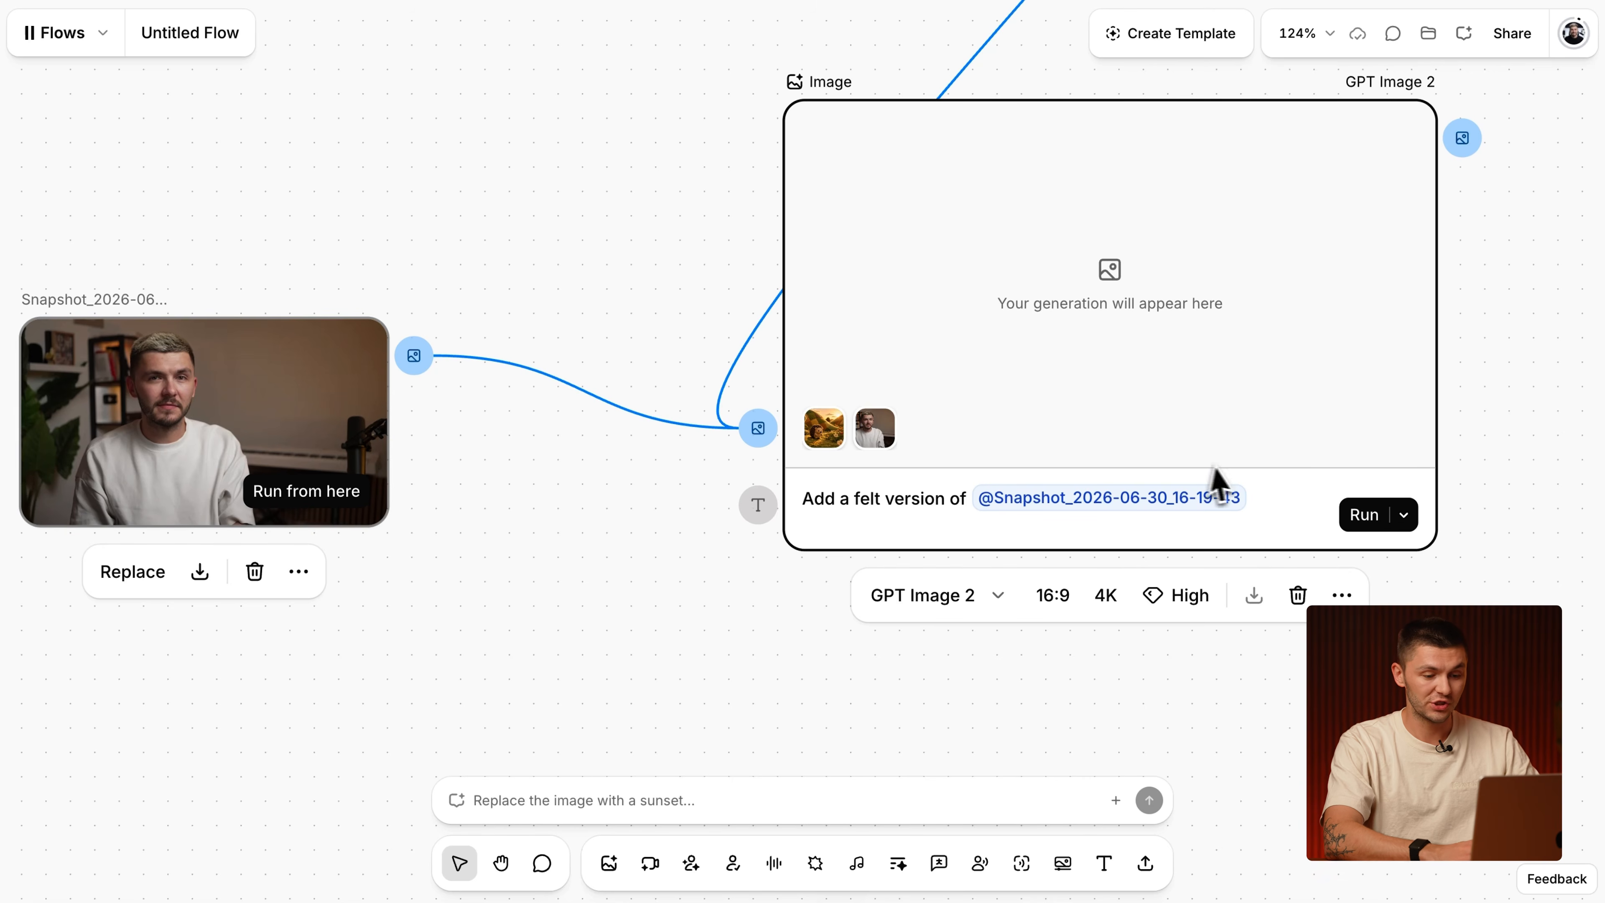
type("on the right of the hedgehog in @")
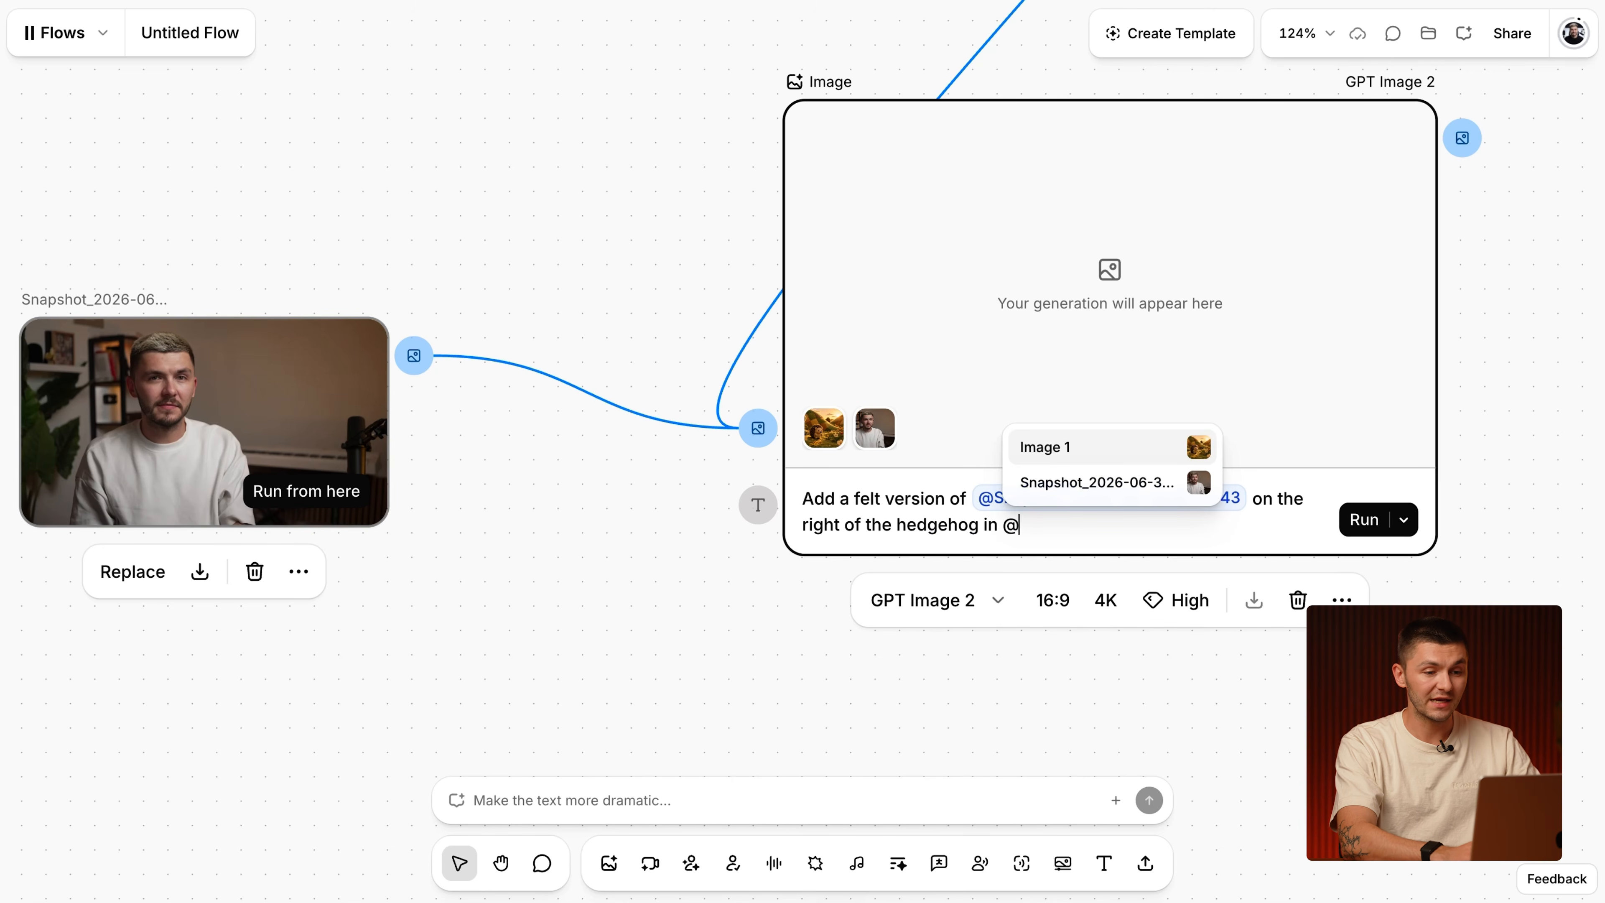
key("Return")
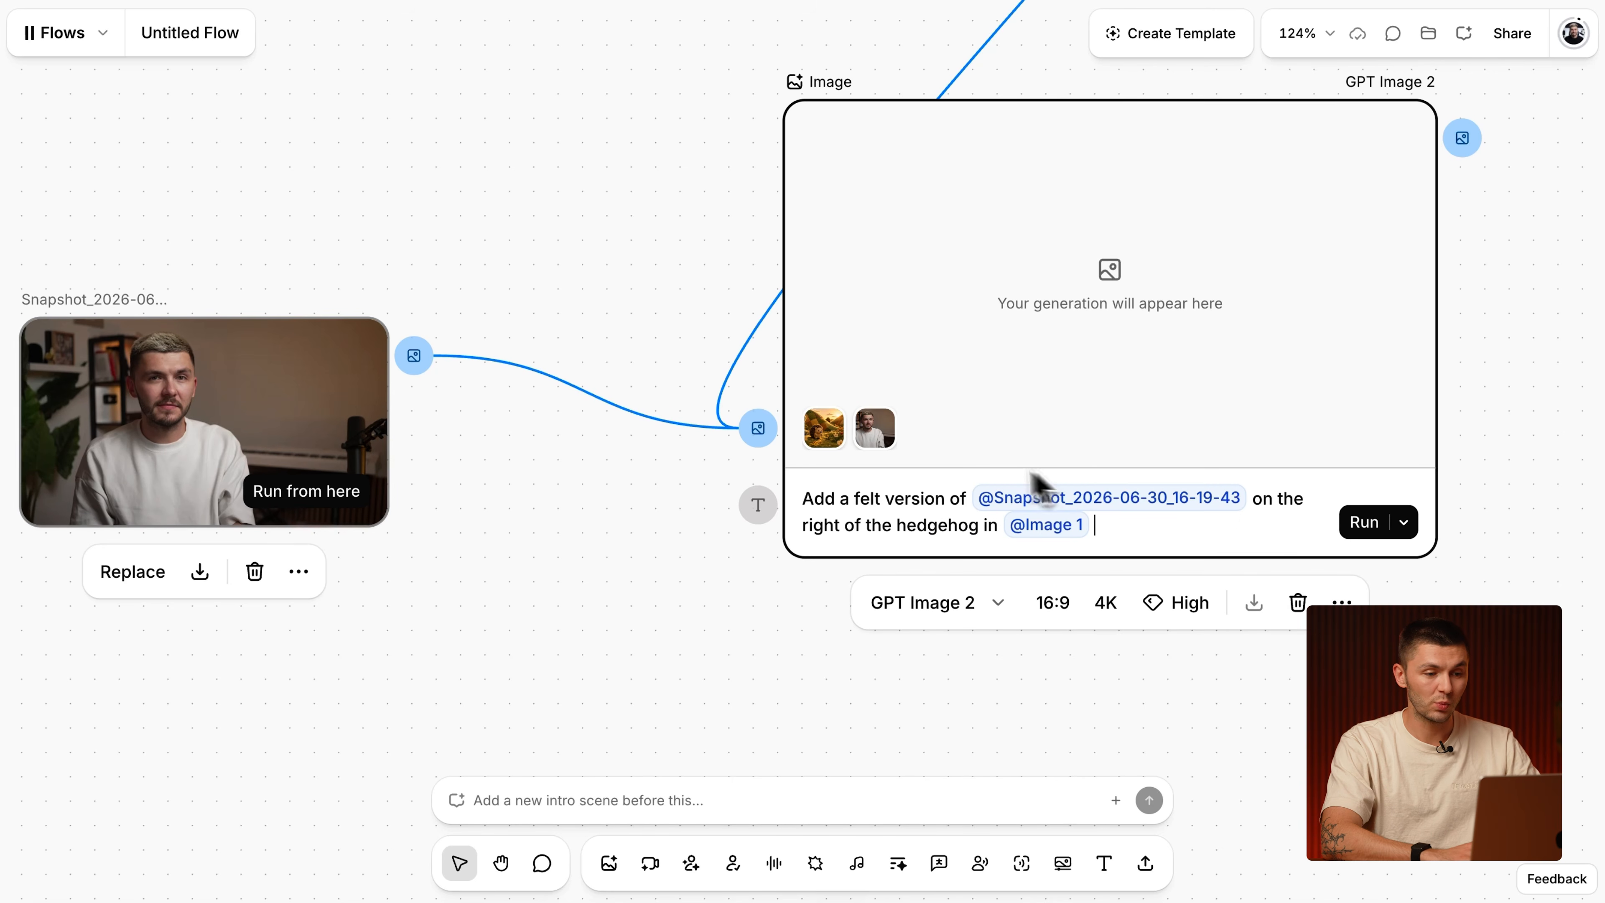
Run the edit node below the meadow scene and compare the generated image with the original hedgehog scenes.
scroll(825, 444, "down", 5)
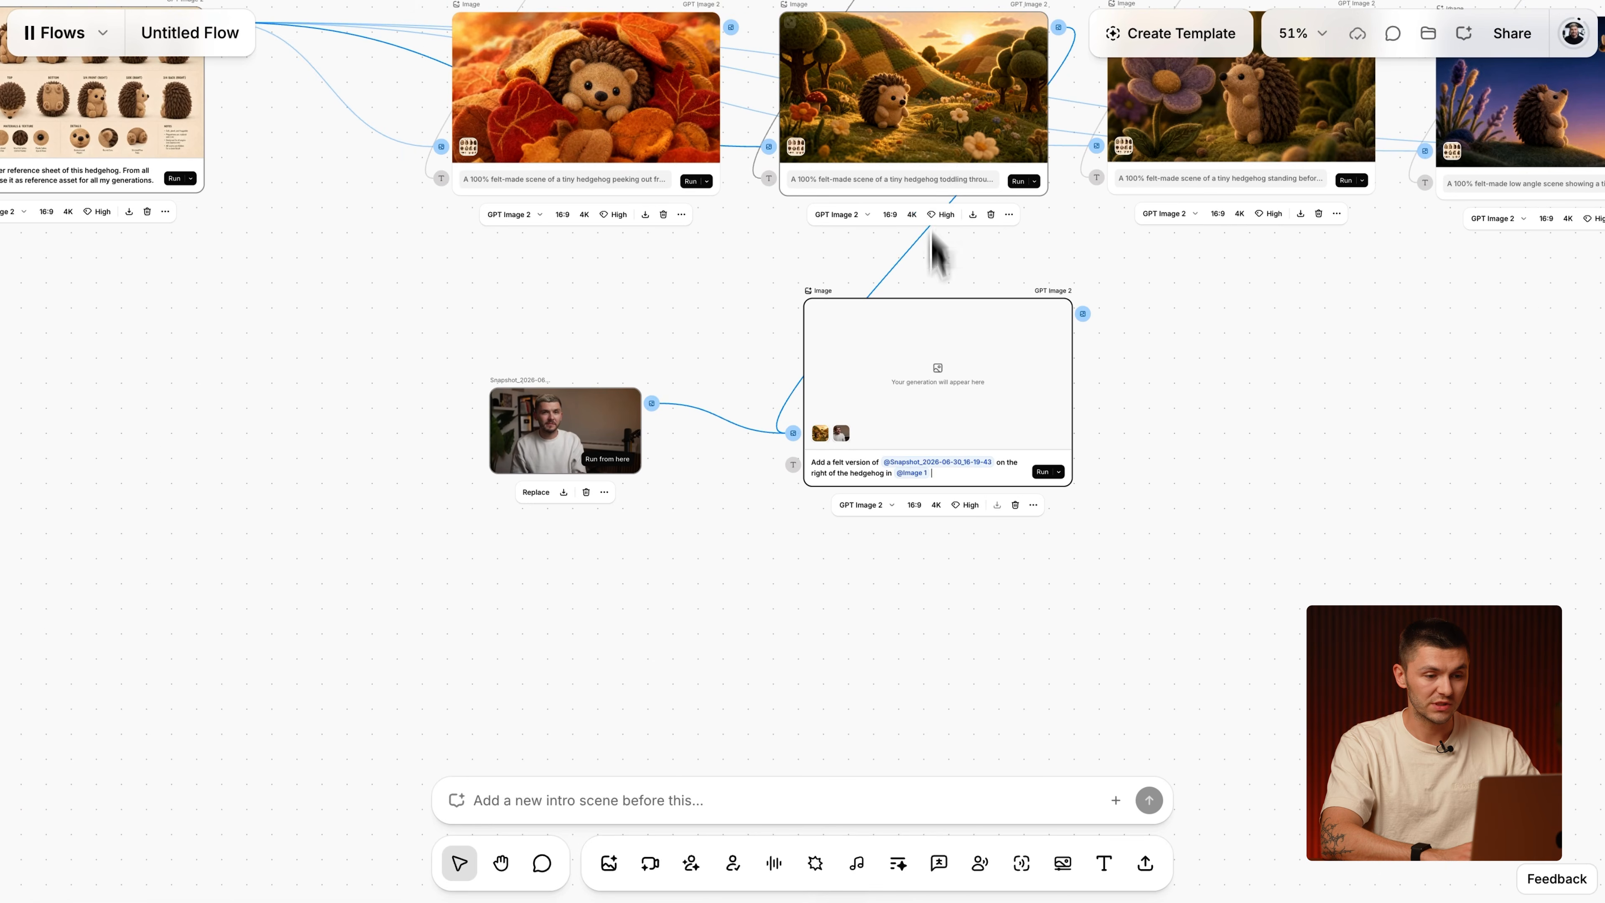
scroll(939, 380, "up", 5)
left_click(1165, 593)
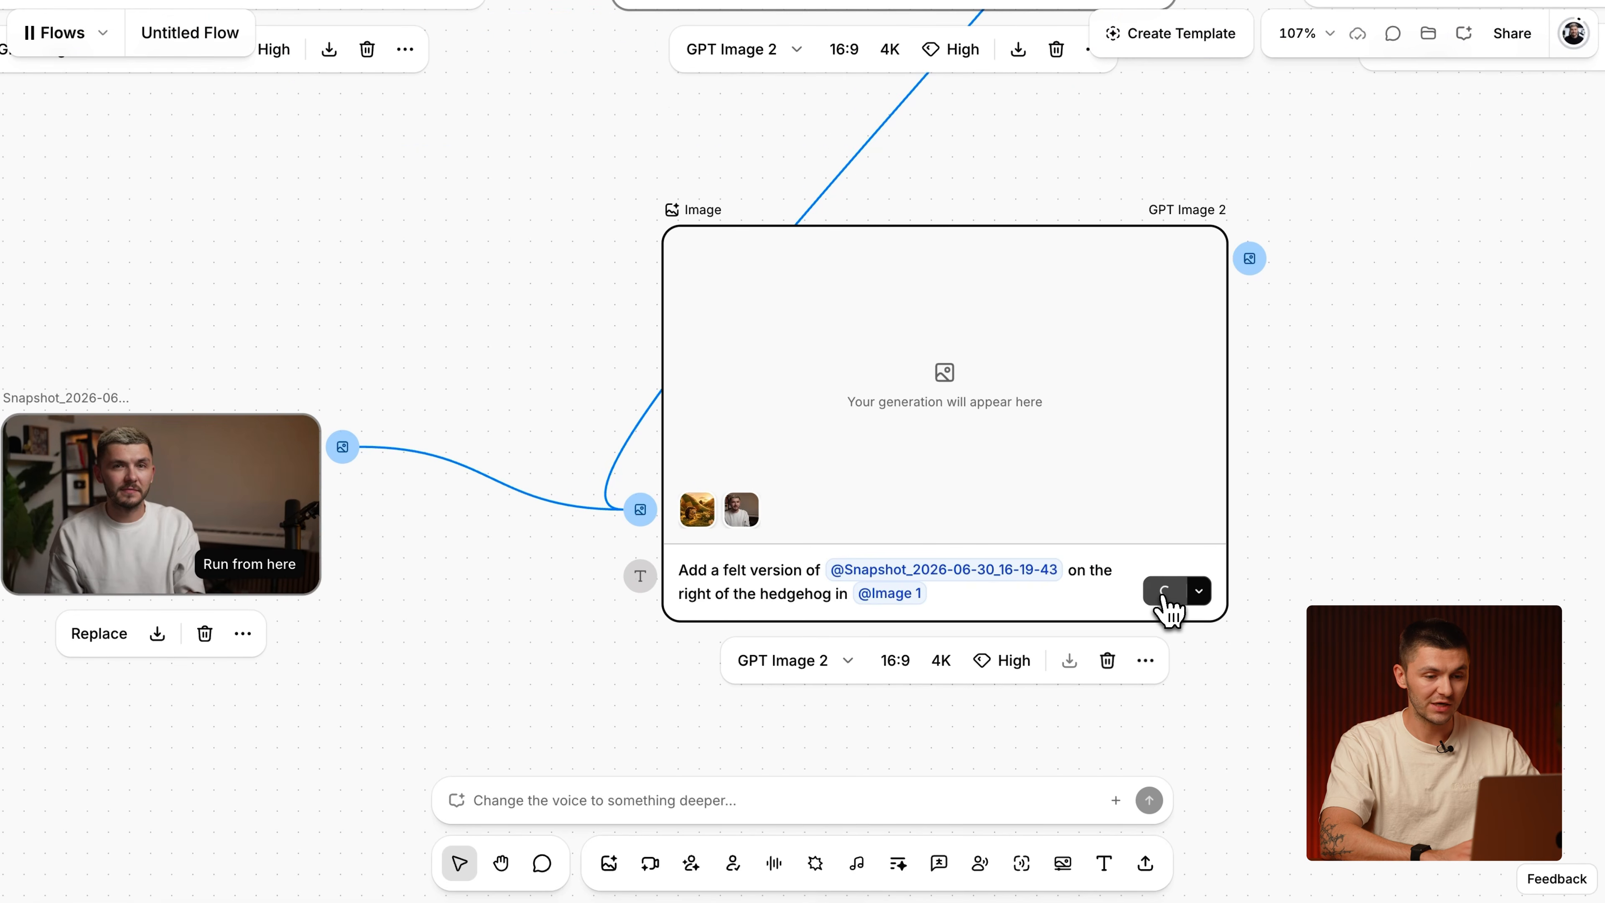
scroll(1046, 431, "up", 1)
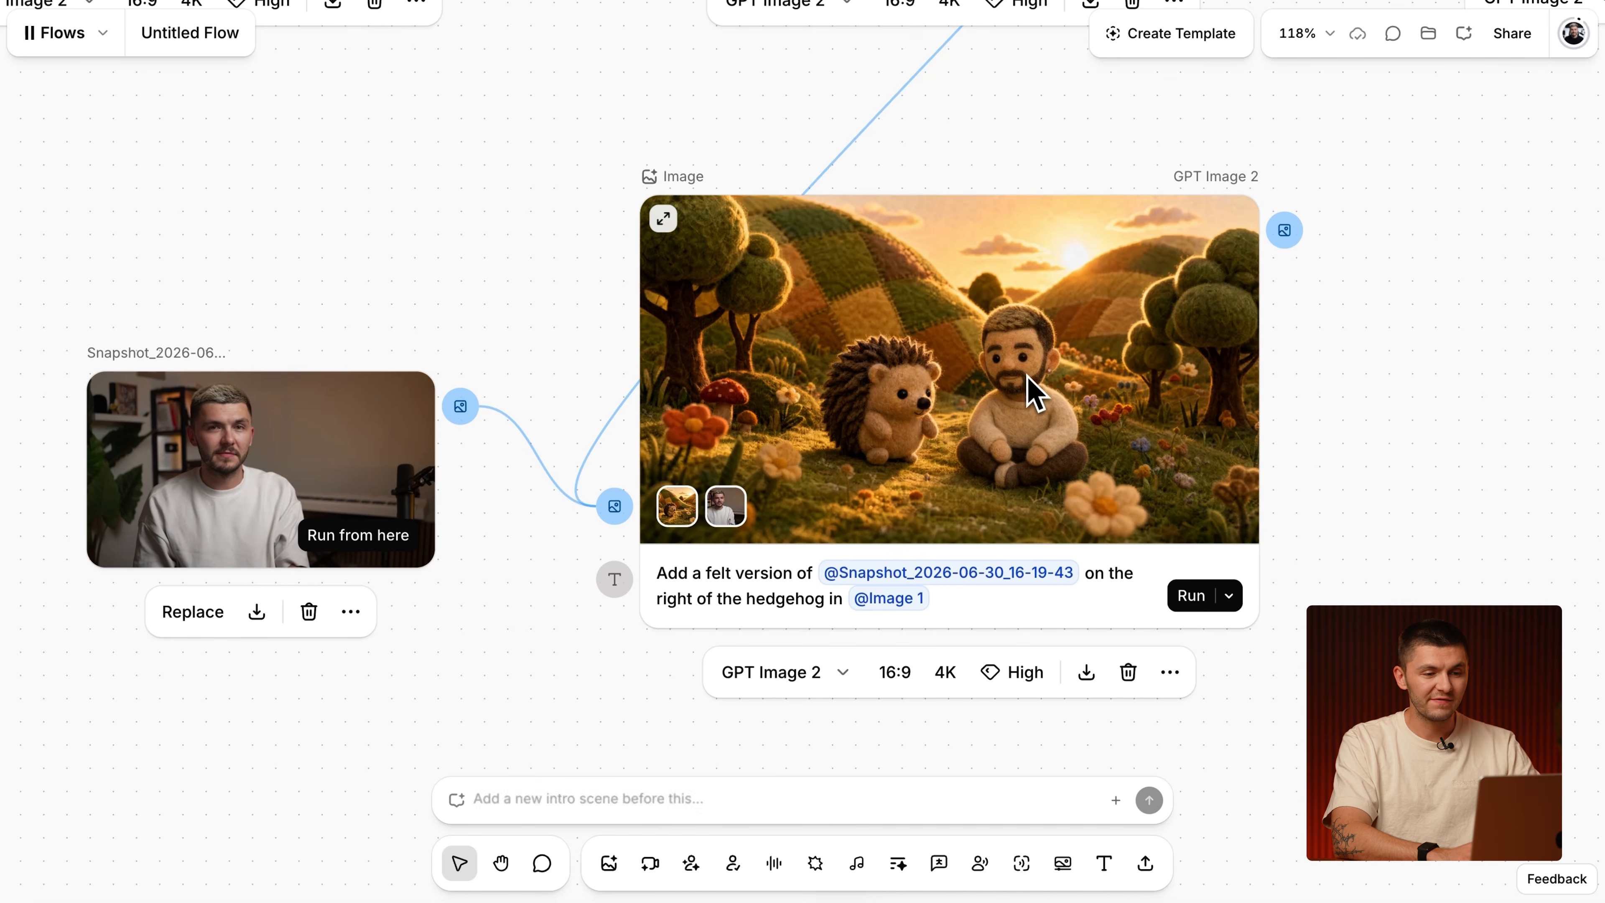
scroll(897, 424, "down", 5)
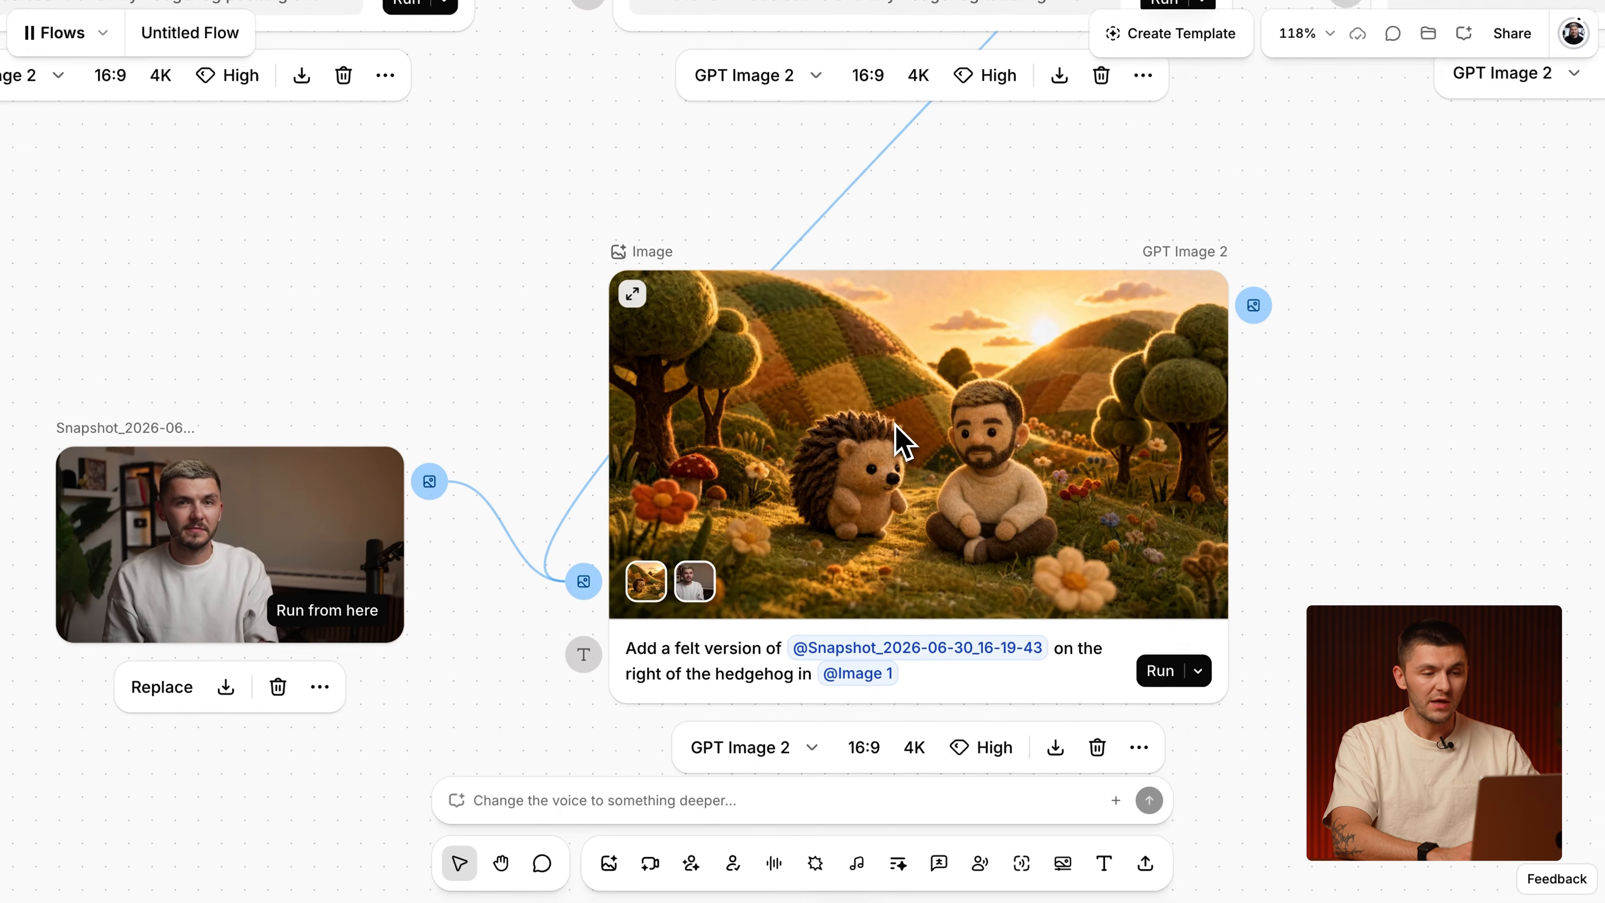
scroll(893, 420, "up", 3)
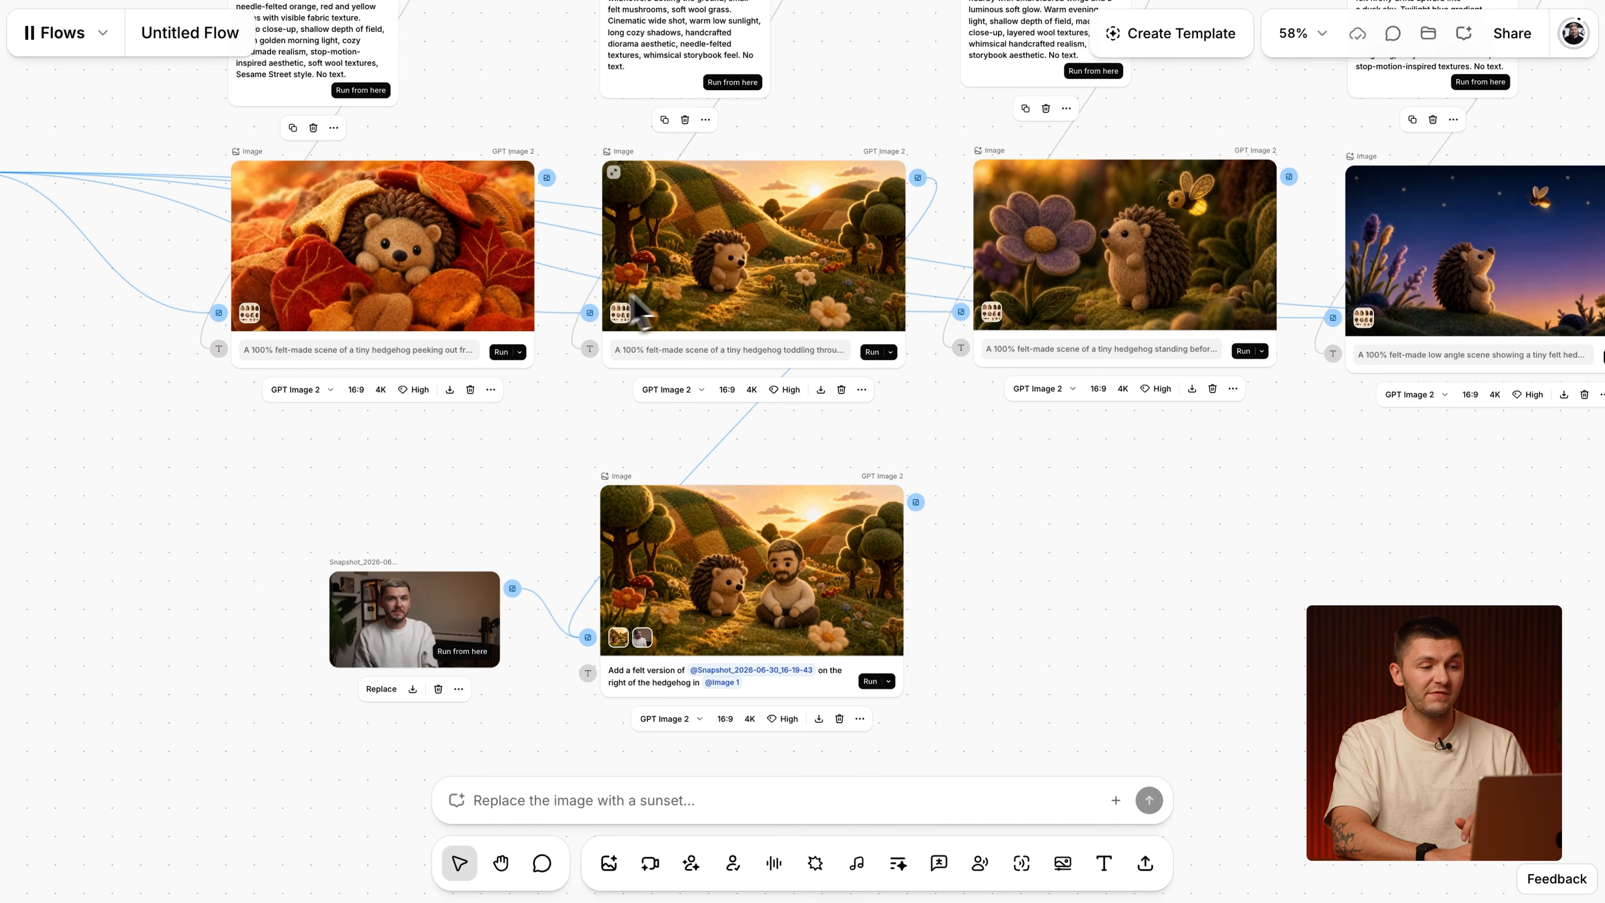
scroll(376, 294, "up", 5)
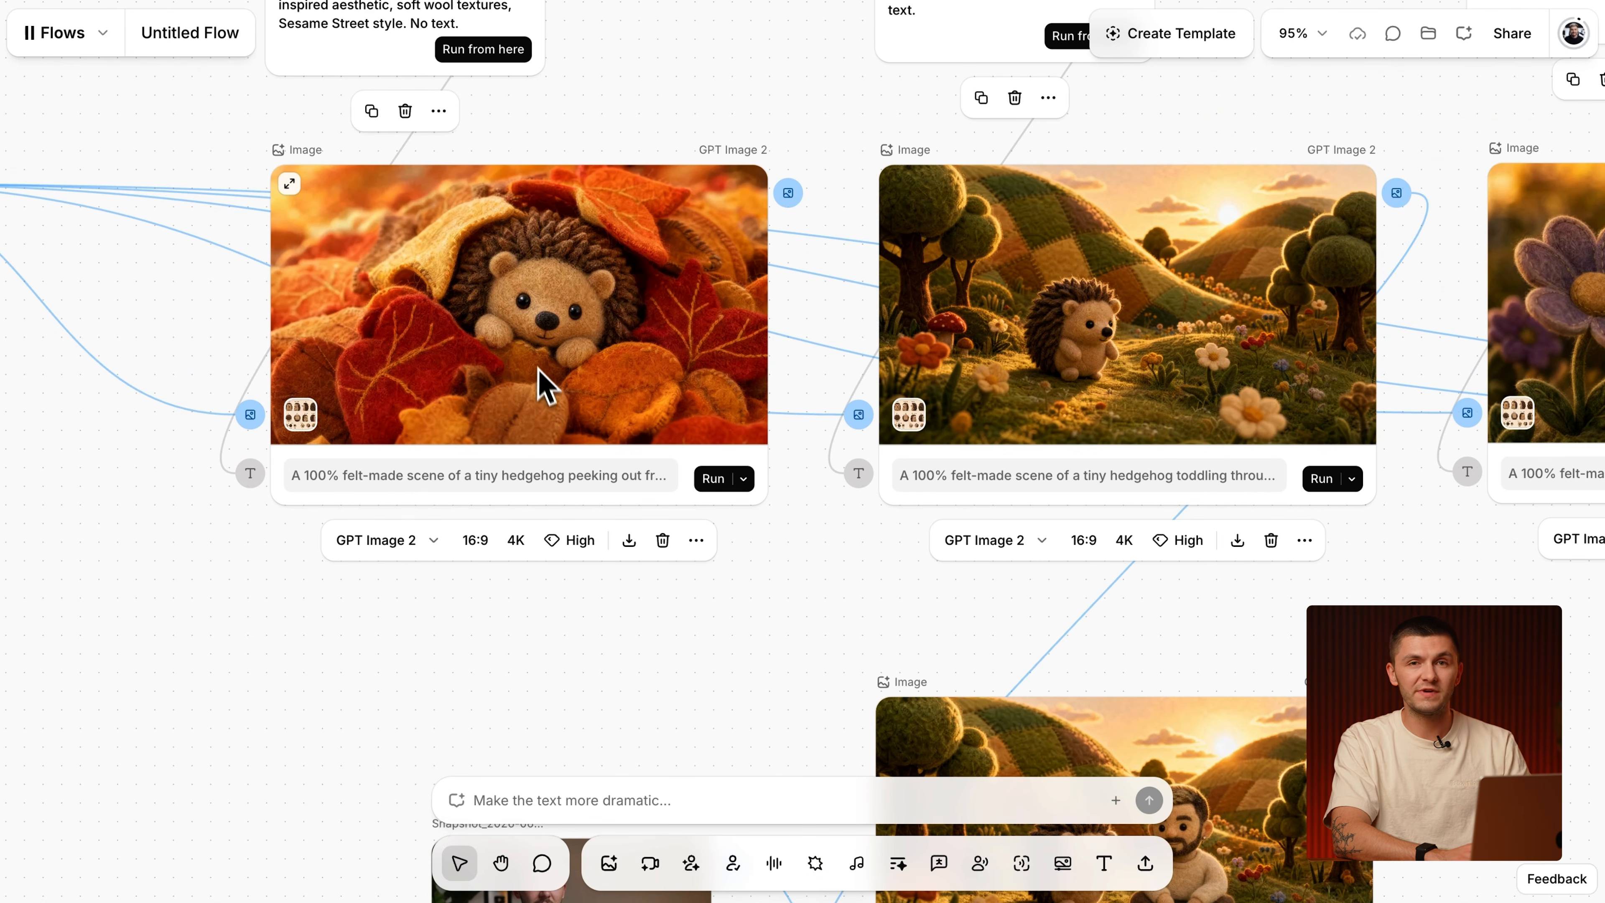
Add a video generation node from the autumn-leaves hedgehog image and place it in the empty space below the scenes.
scroll(598, 537, "right", 4)
scroll(598, 537, "down", 1)
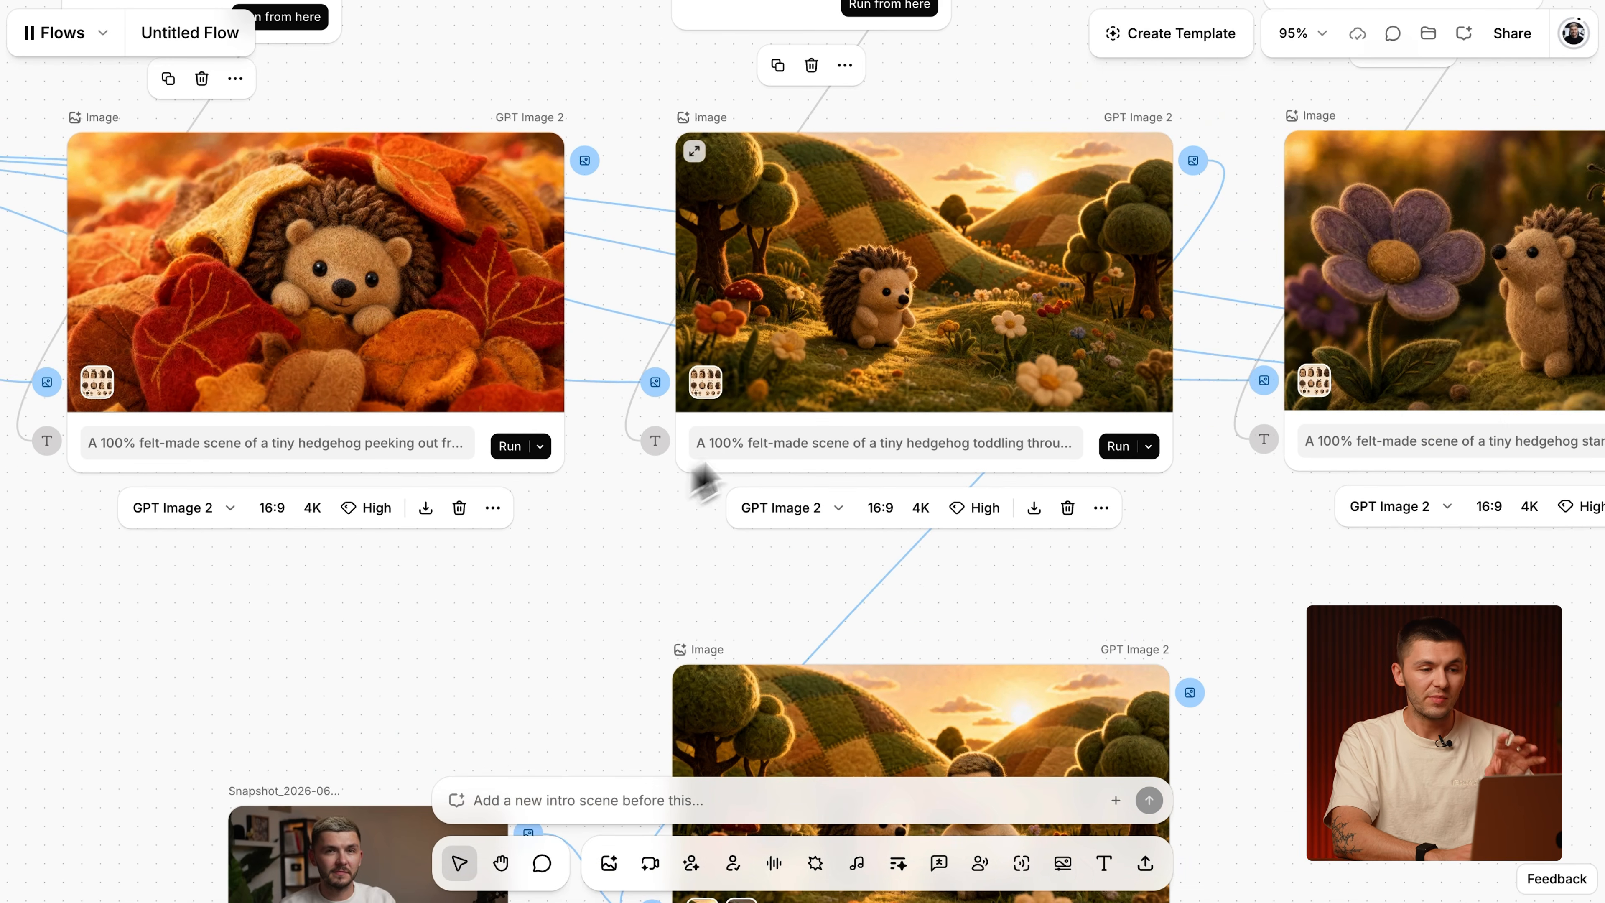
scroll(910, 344, "down", 6)
scroll(910, 345, "right", 2)
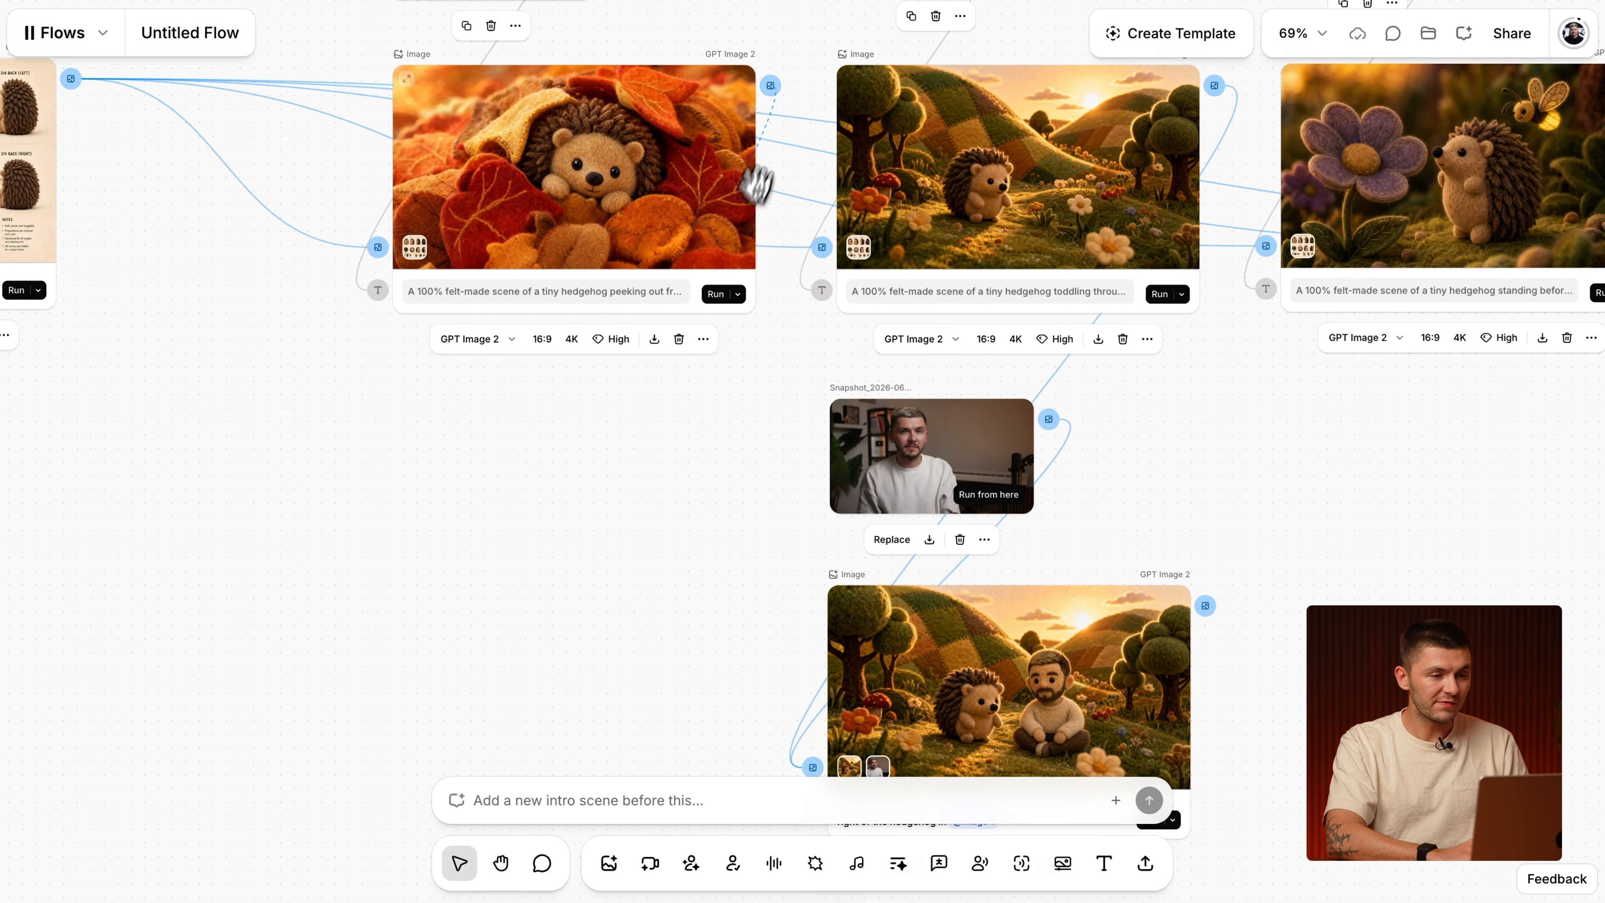
mouse_move(757, 185)
left_mouse_down()
mouse_move(555, 419)
mouse_move(412, 468)
left_mouse_up()
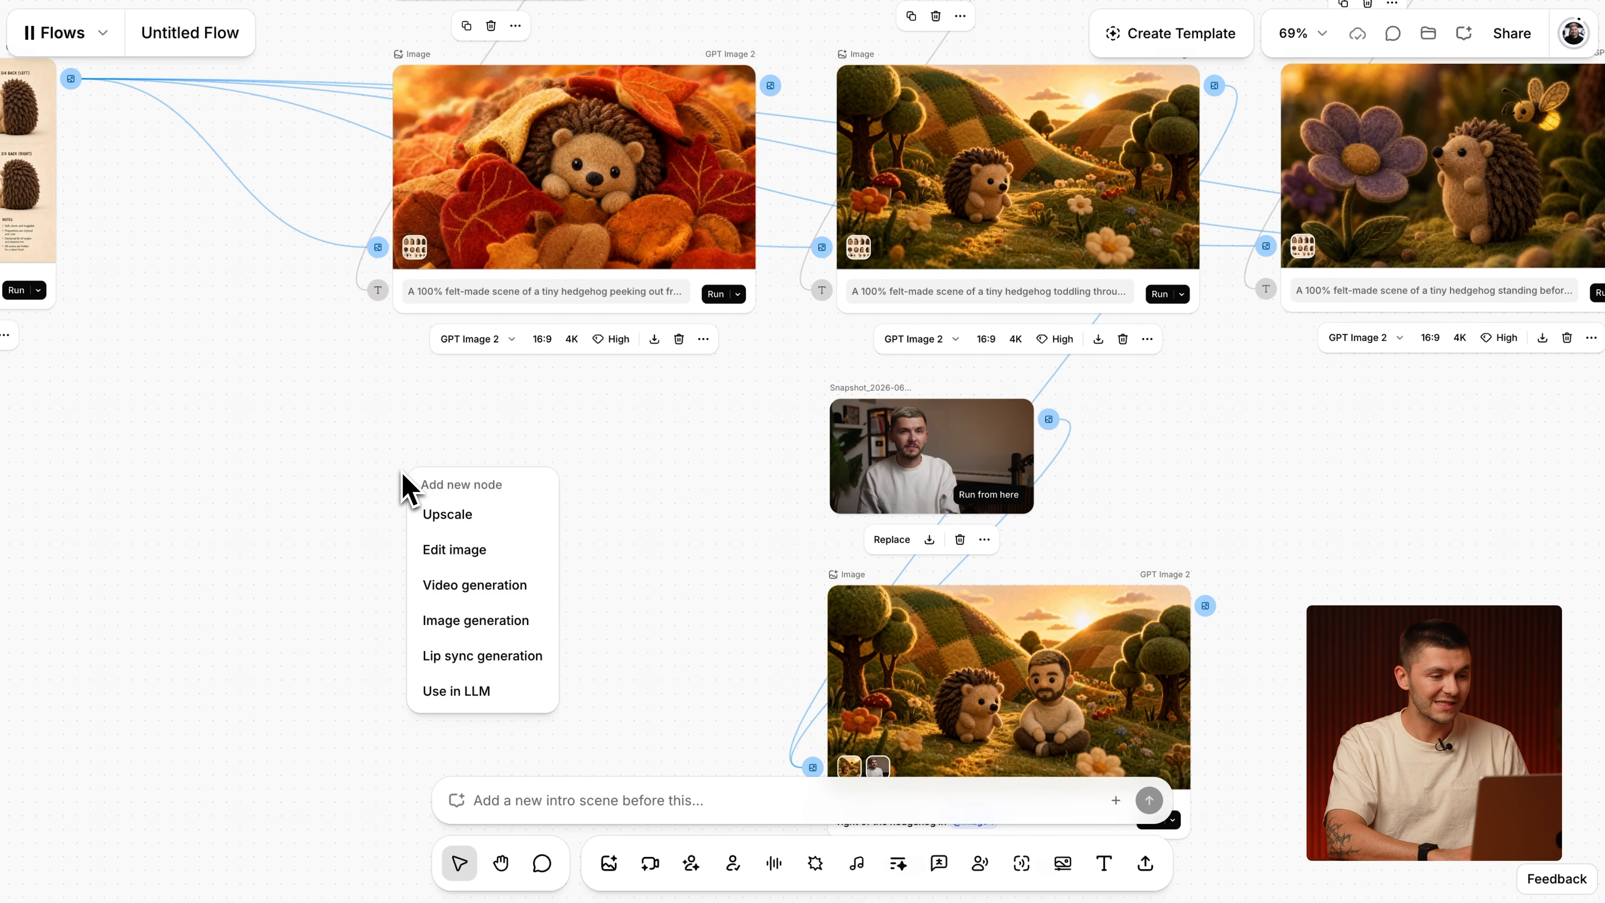
left_click(468, 585)
scroll(468, 601, "down", 3)
left_click_drag(505, 383, 494, 635)
scroll(494, 634, "down", 3)
left_click_drag(515, 483, 512, 679)
scroll(512, 679, "down", 5)
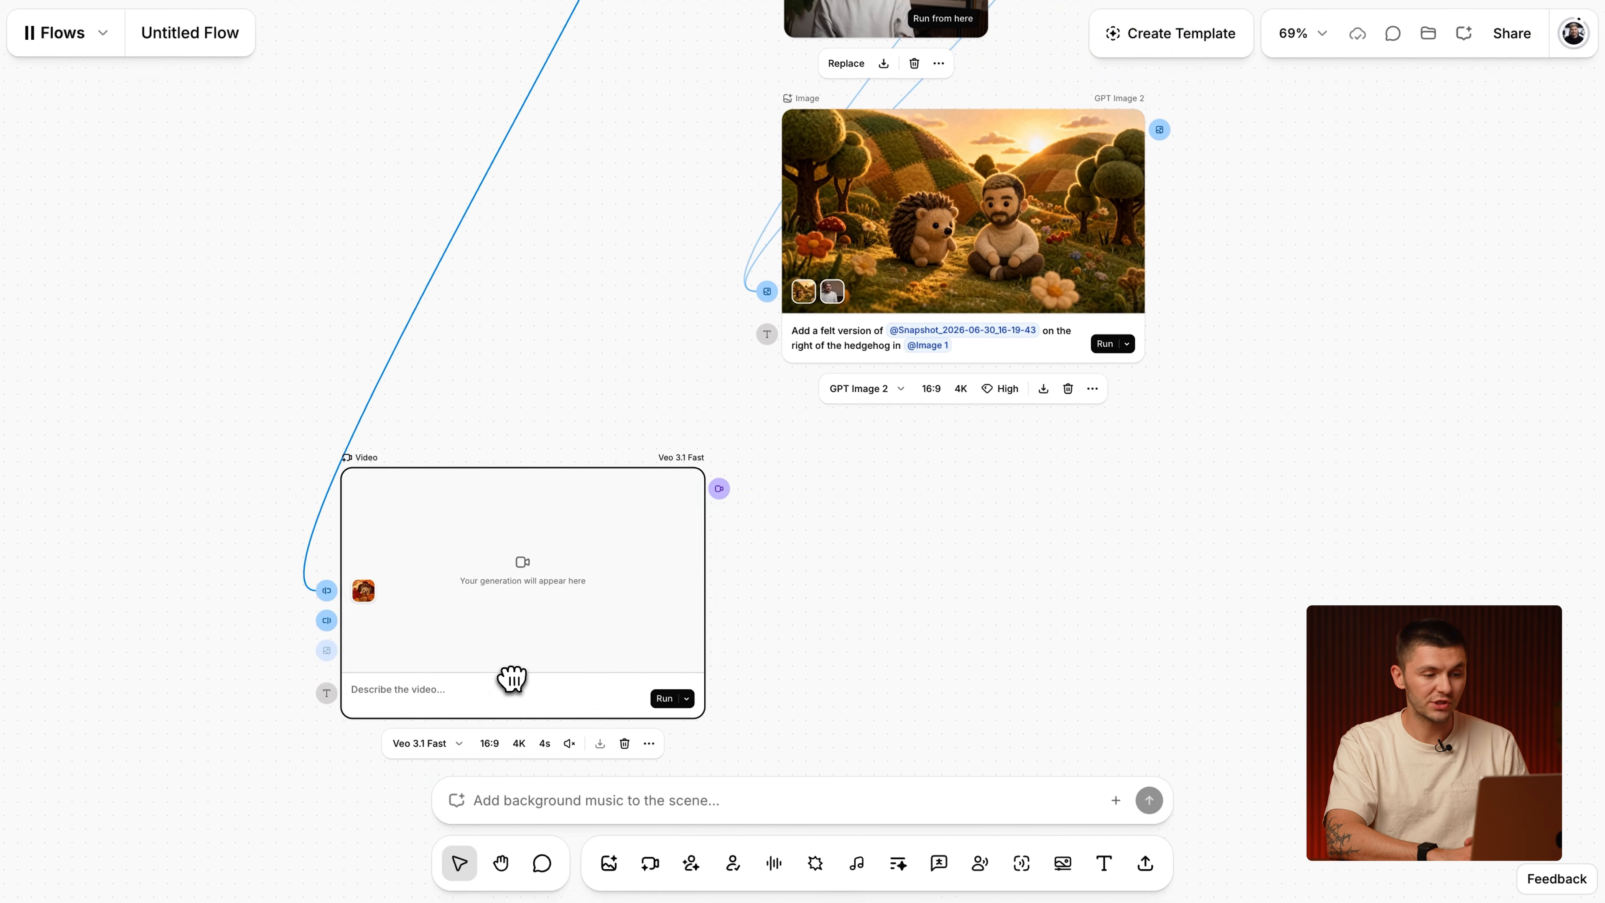
scroll(512, 682, "down", 1)
Enter a Video node prompt for the felt hedgehog blinking slowly, sniffing the air and stepping out of the leaves in polished stop-motion-inspired motion.
scroll(412, 733, "up", 5)
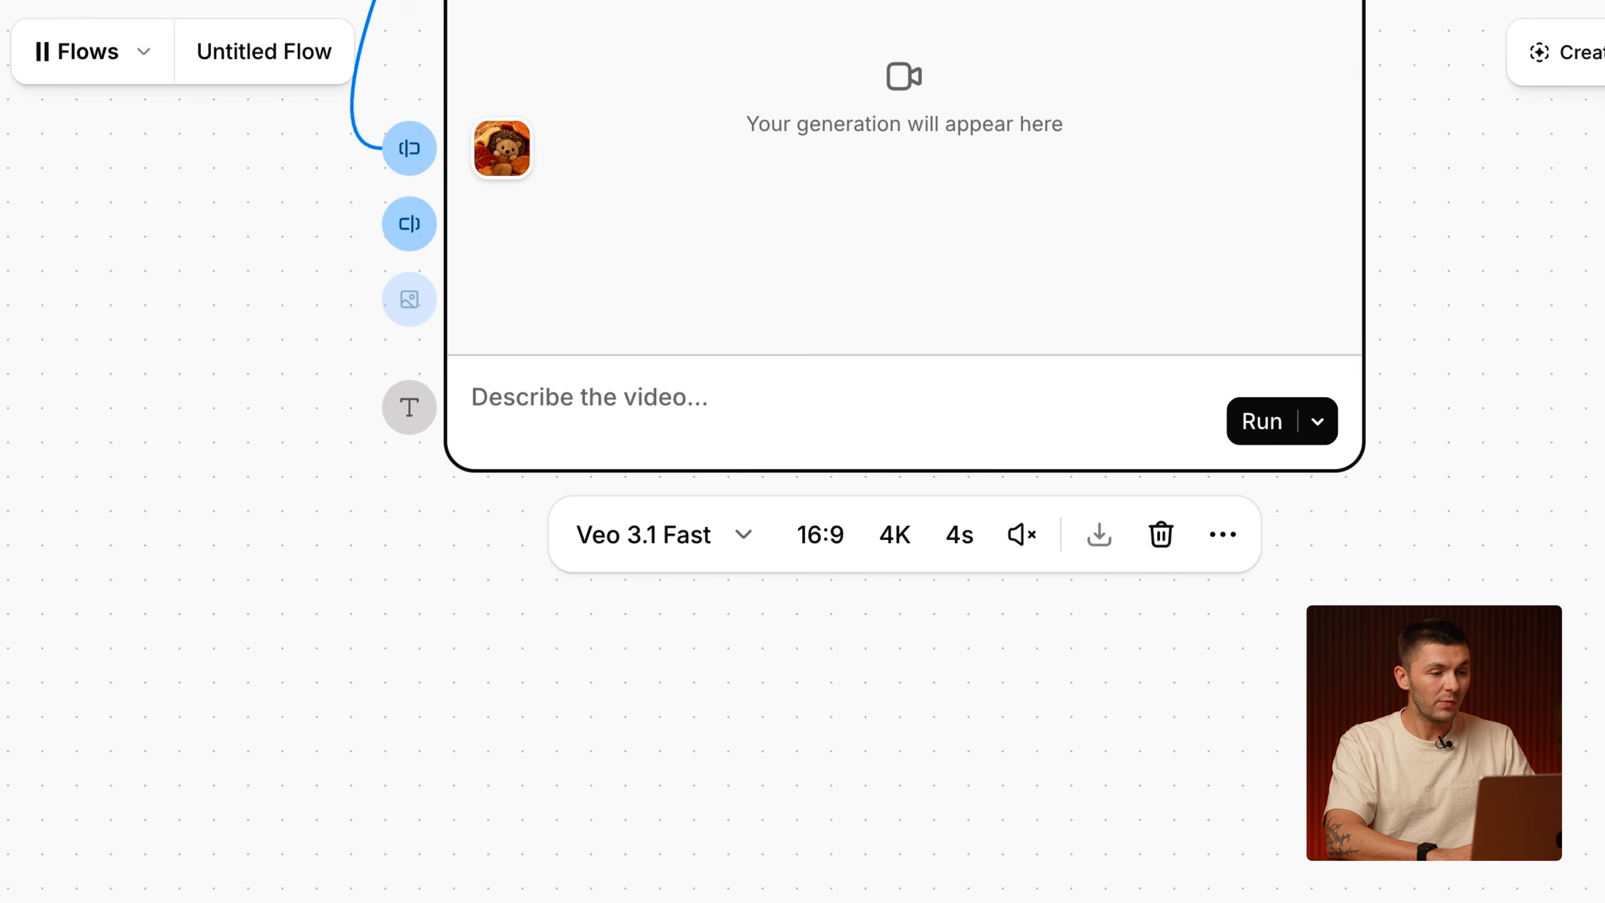
scroll(414, 727, "up", 3)
type("The tiny felt hedgehog blinks slowly, sniffs the air, and takes one gentle step forward out of the leaves. Polished stop-motion-inspired motion with a slight charming tremor, macro close-up stays mostly still.")
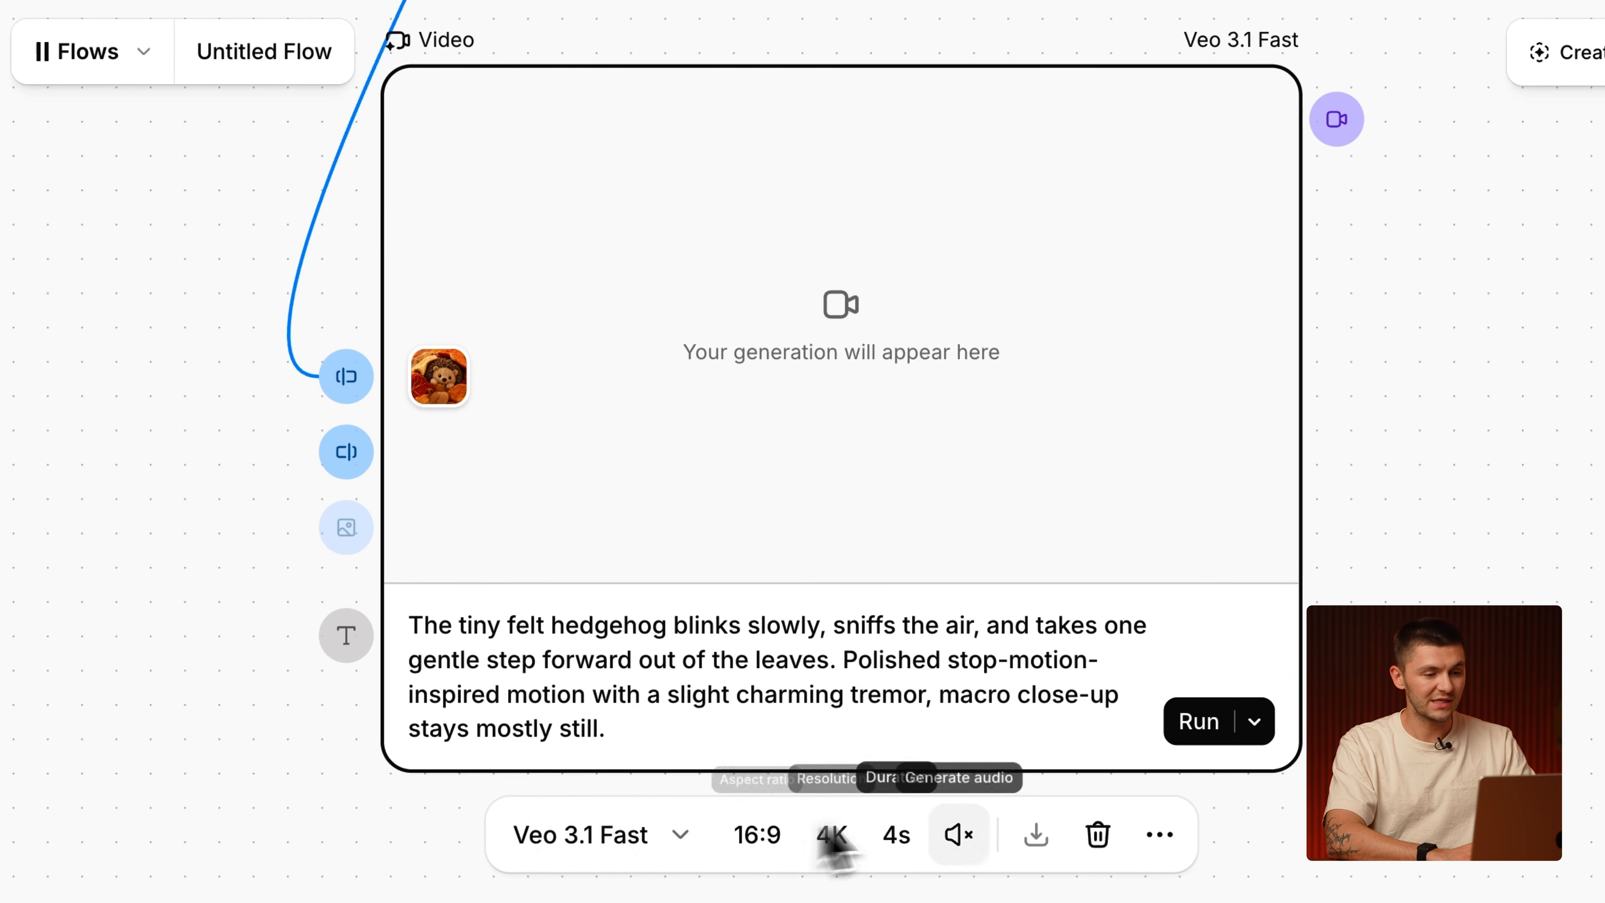
Browse the available models for the Video node and search them for kling.
left_click(683, 836)
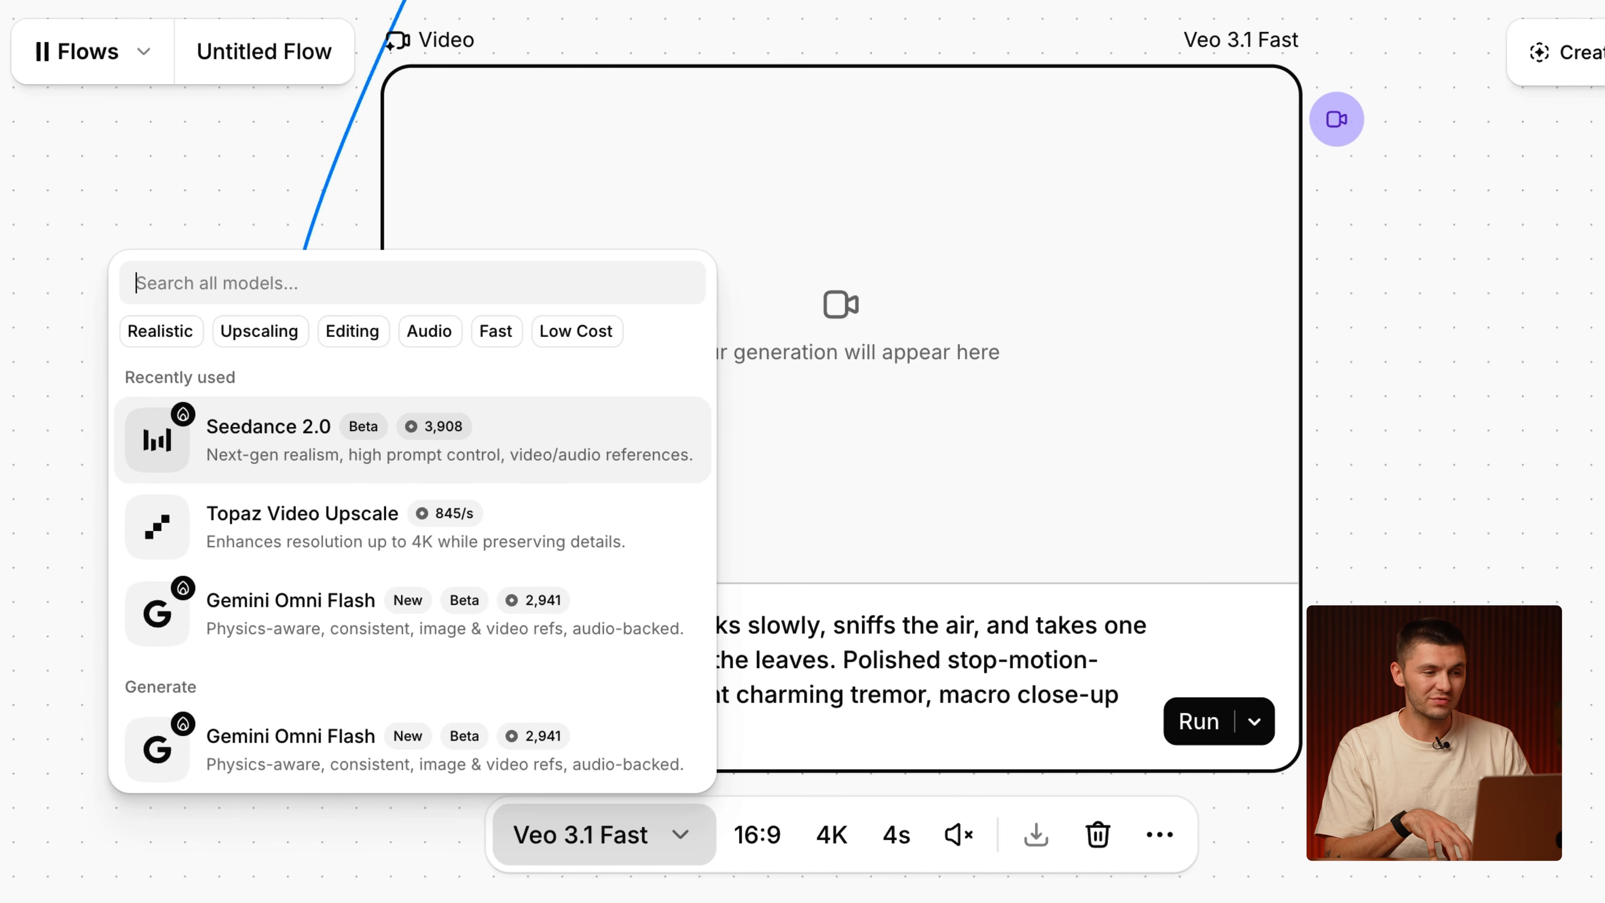
scroll(560, 544, "down", 5)
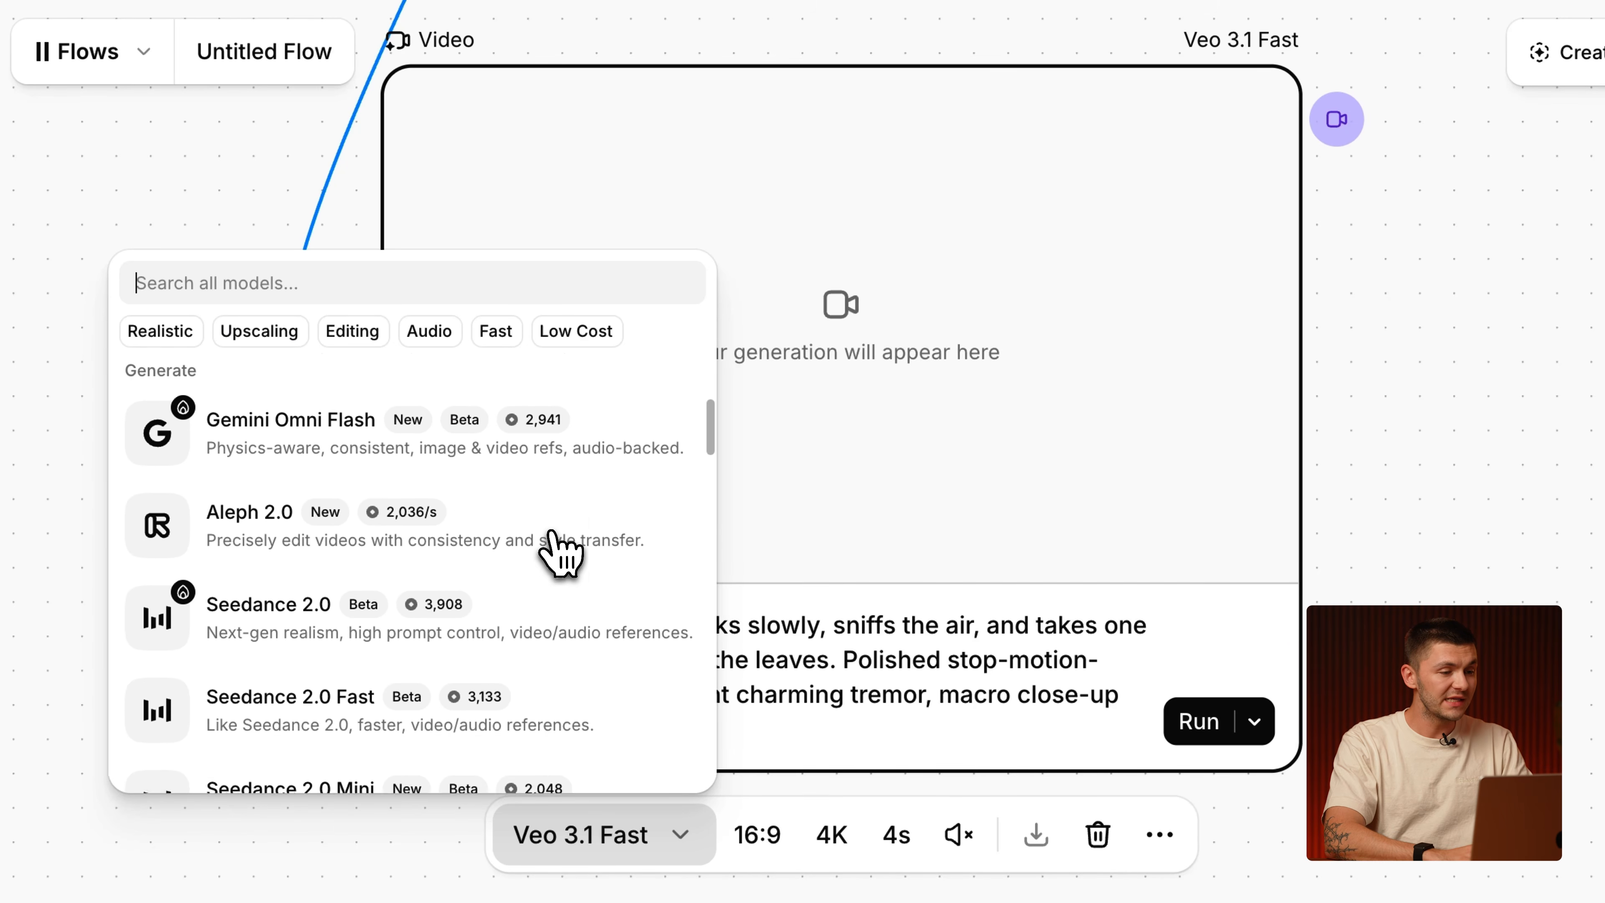
scroll(658, 549, "down", 3)
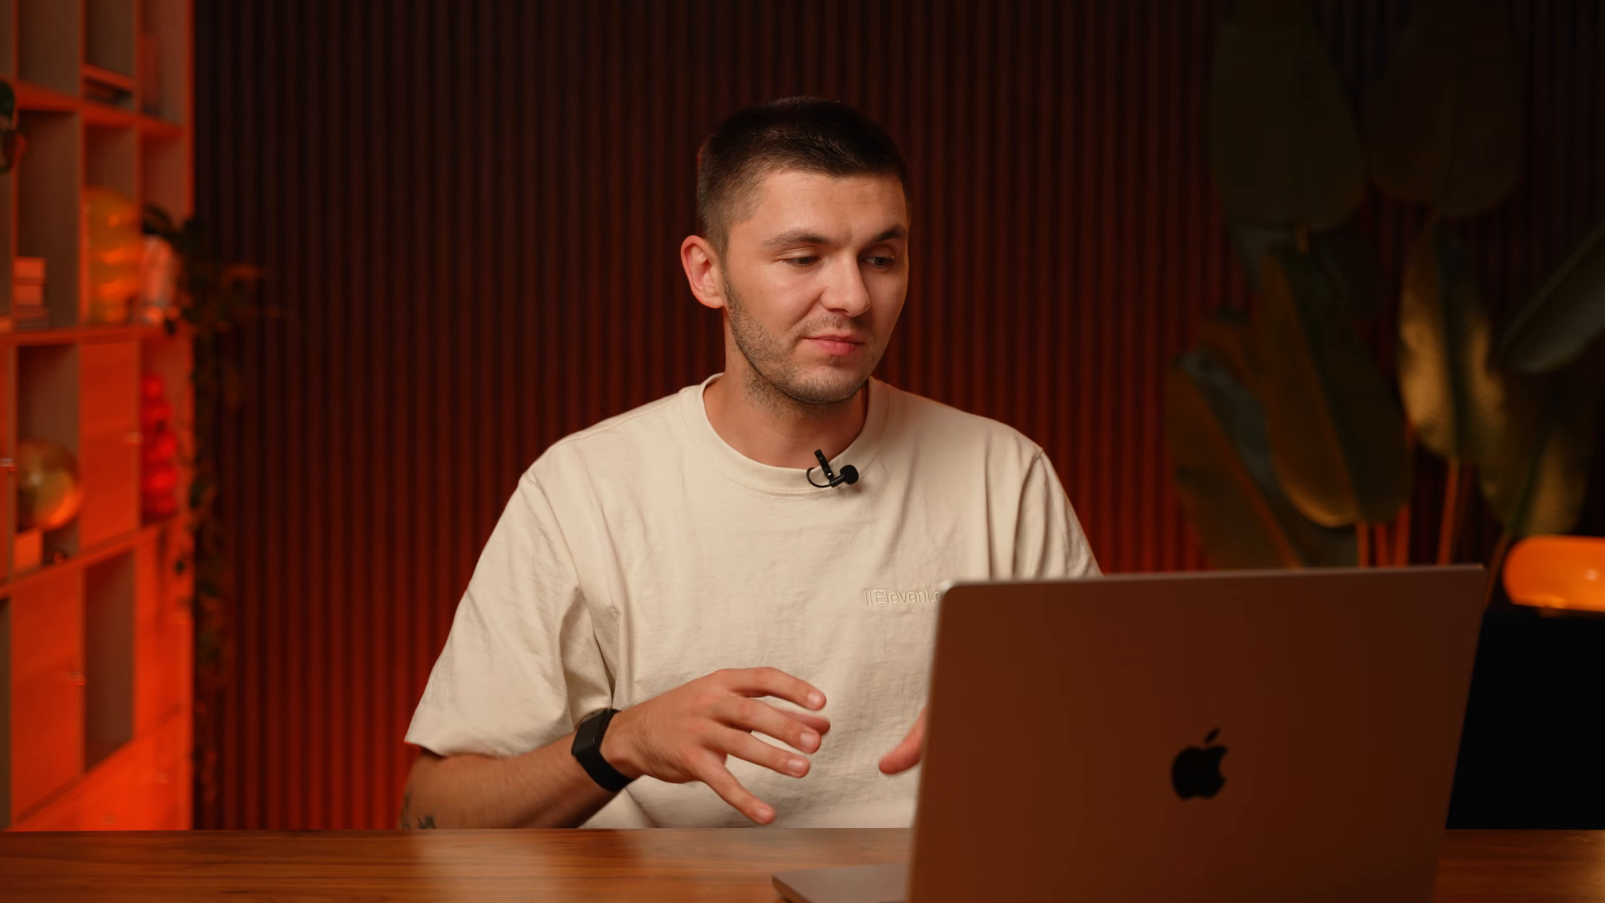
scroll(420, 393, "up", 3)
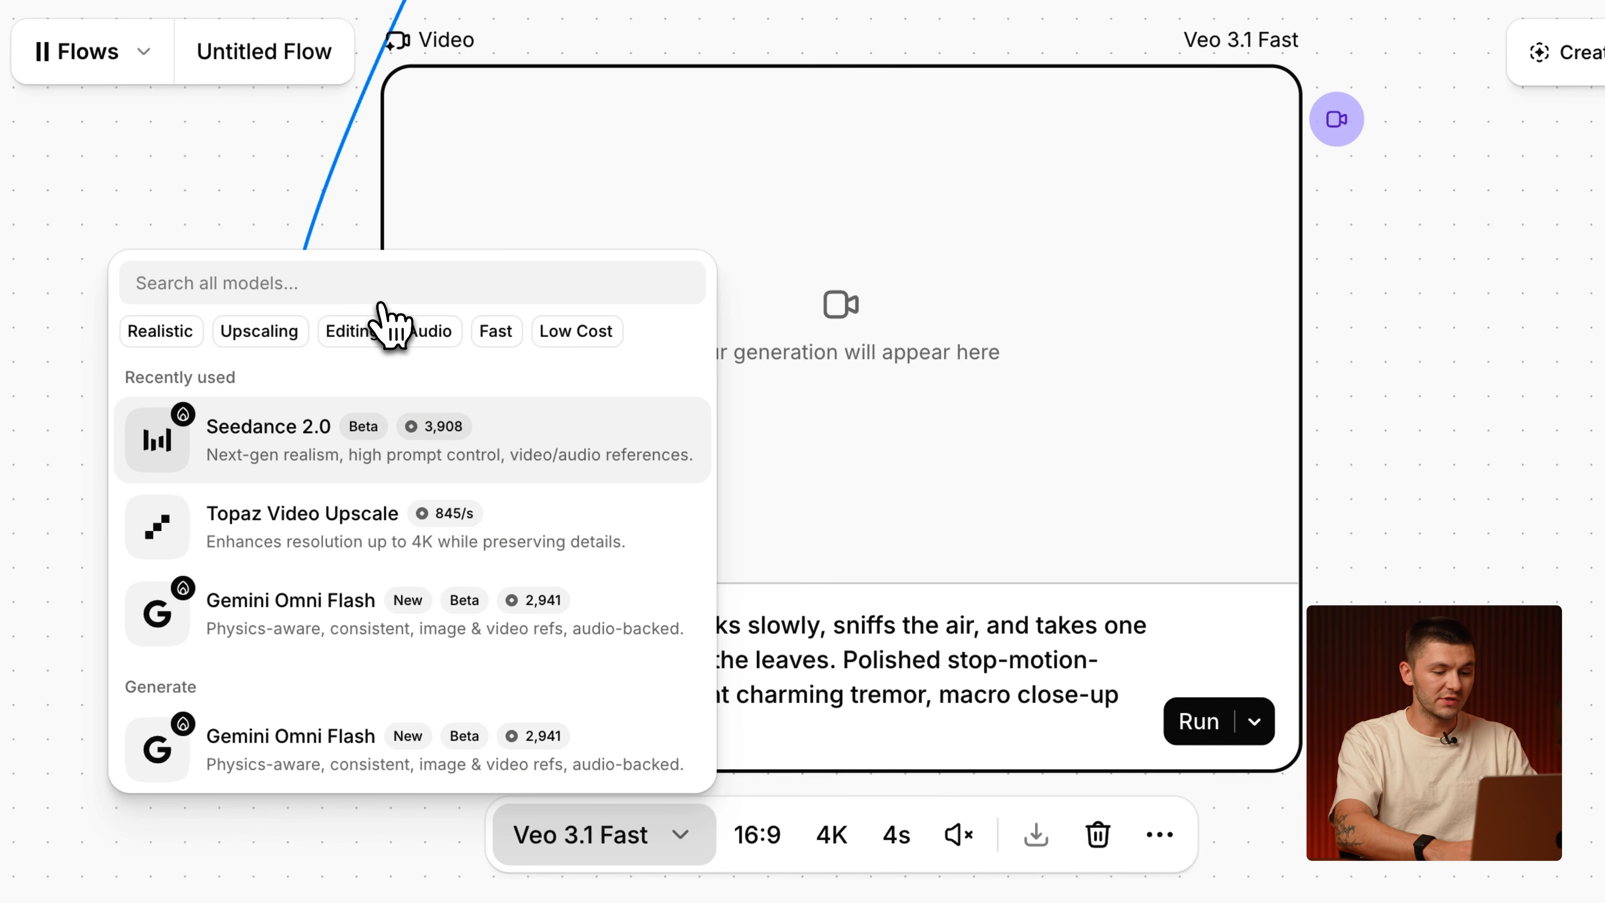
type("kling")
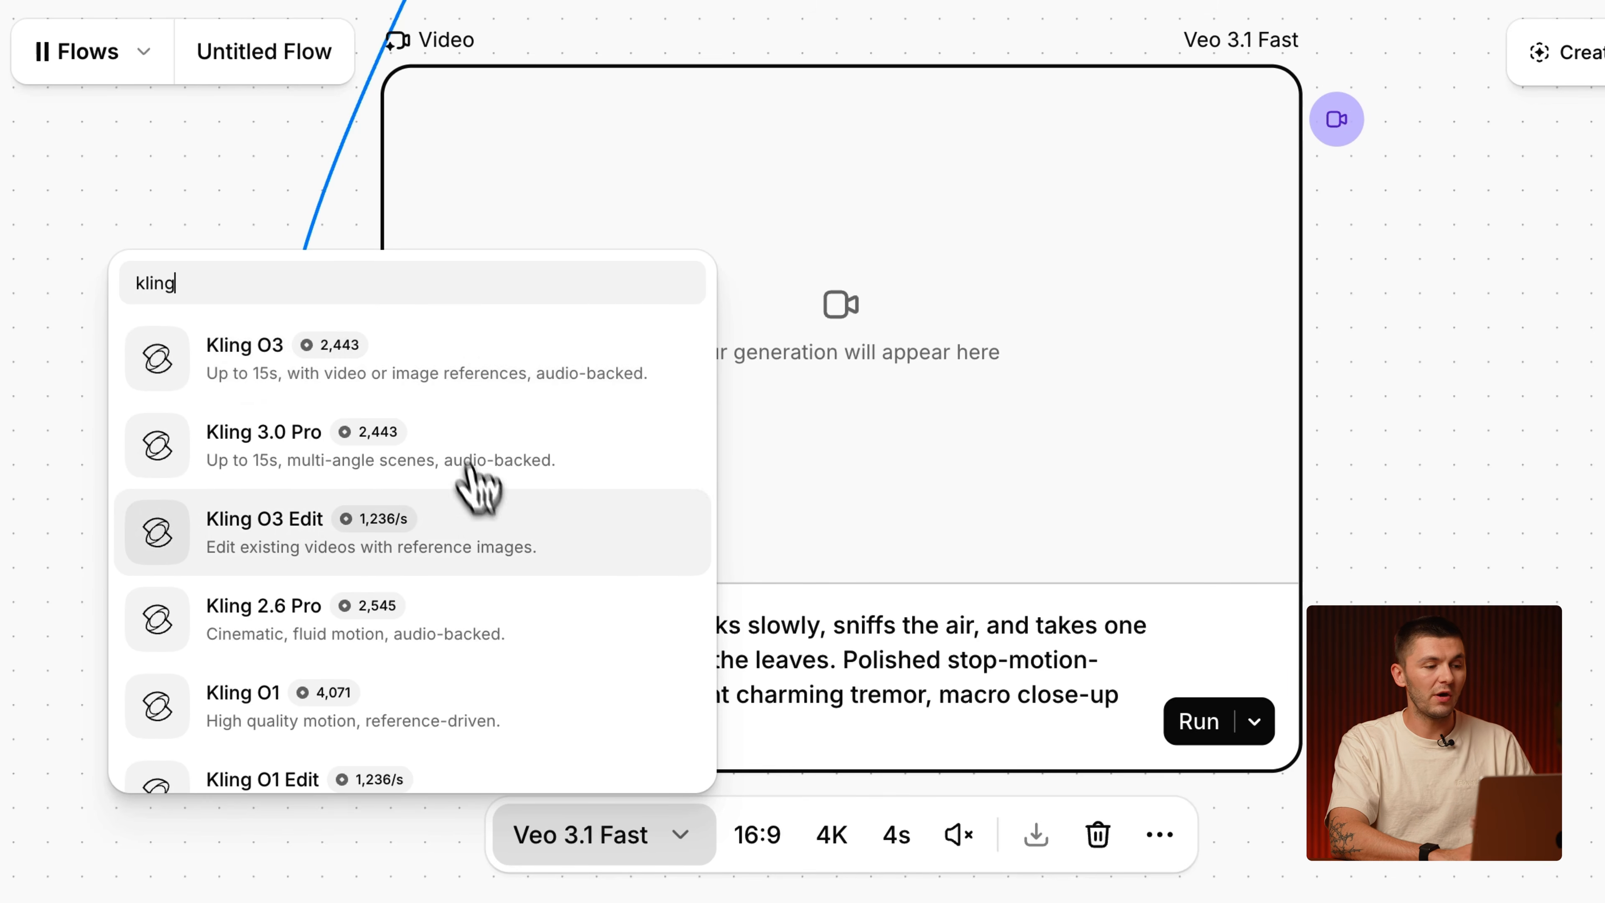
scroll(469, 468, "down", 2)
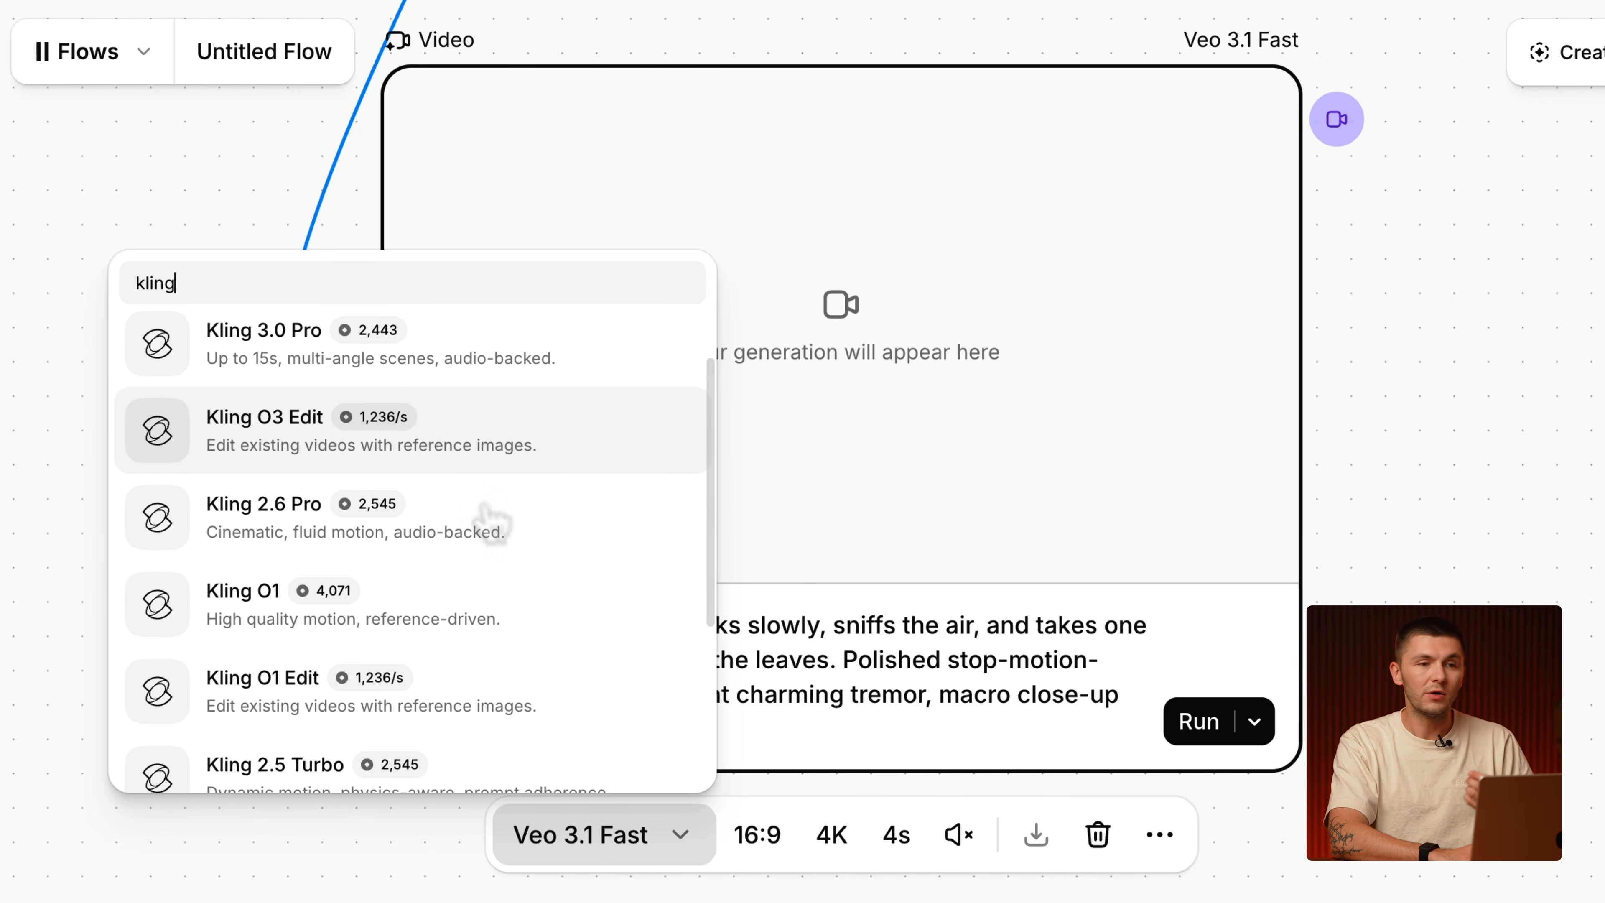
scroll(485, 515, "up", 2)
scroll(313, 465, "down", 1)
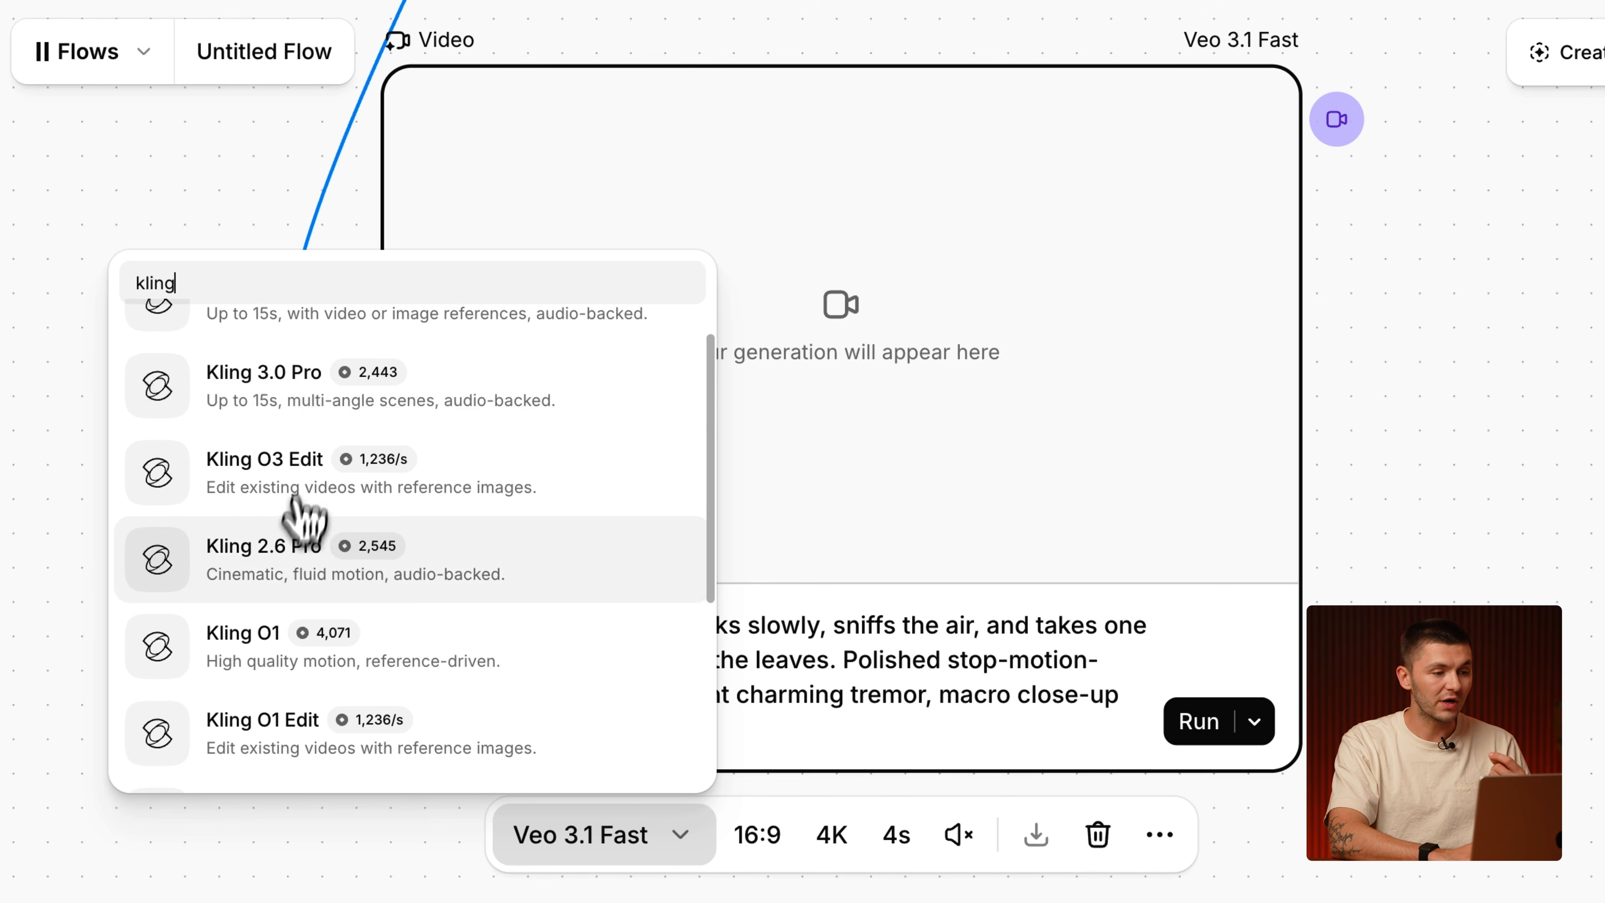
scroll(303, 515, "up", 1)
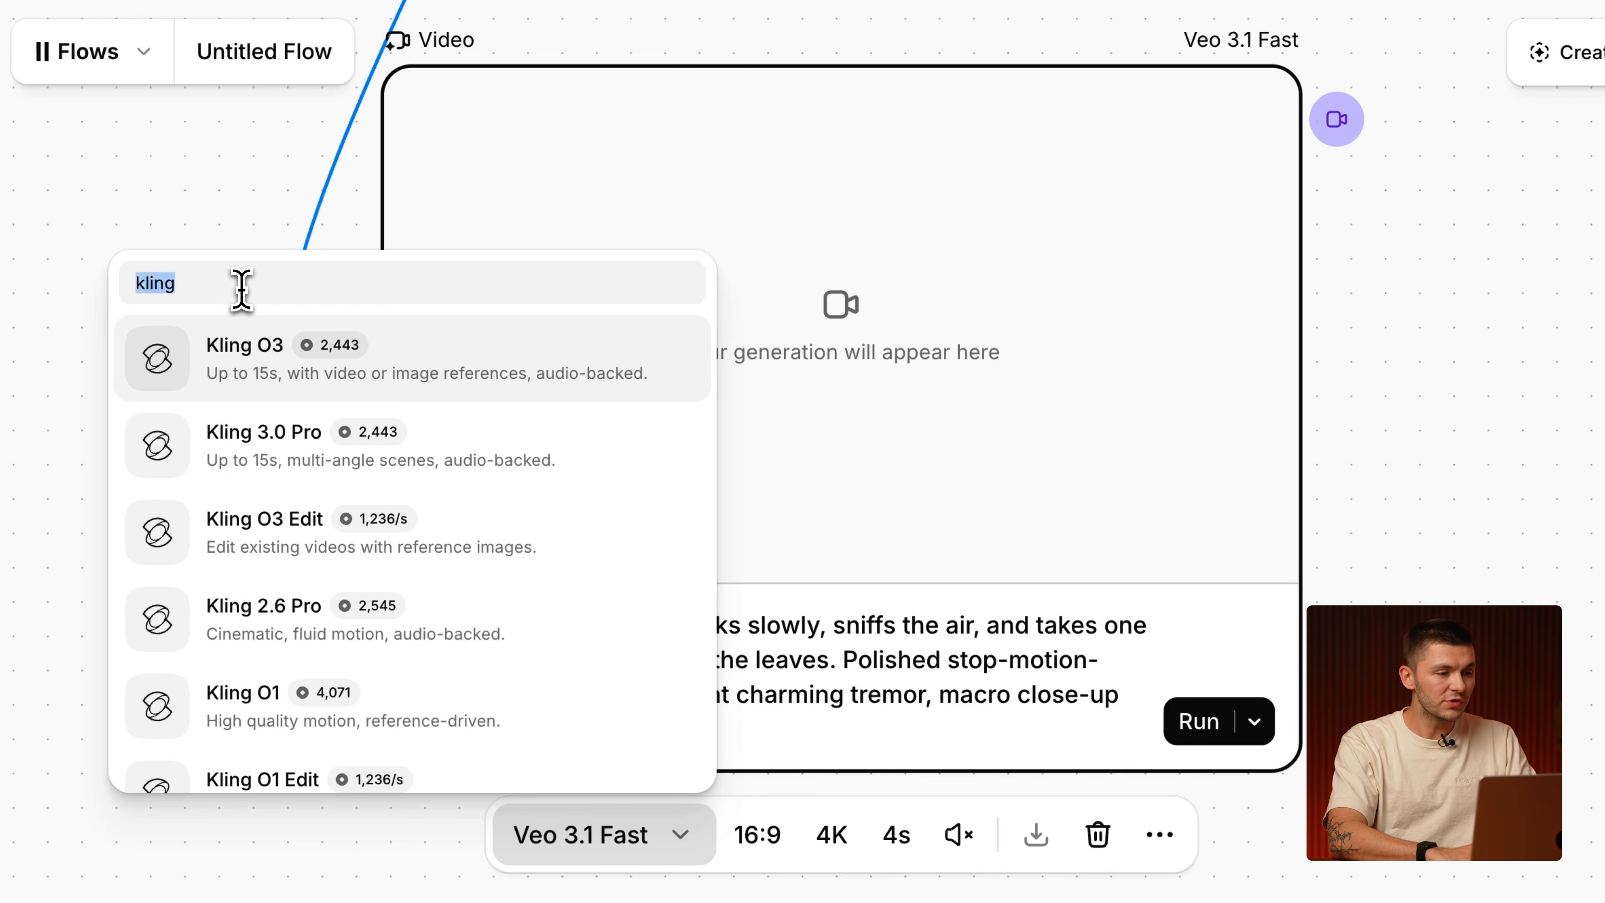
Search the video models for seedance, veo and google, and compare the listed versions.
type("seedance")
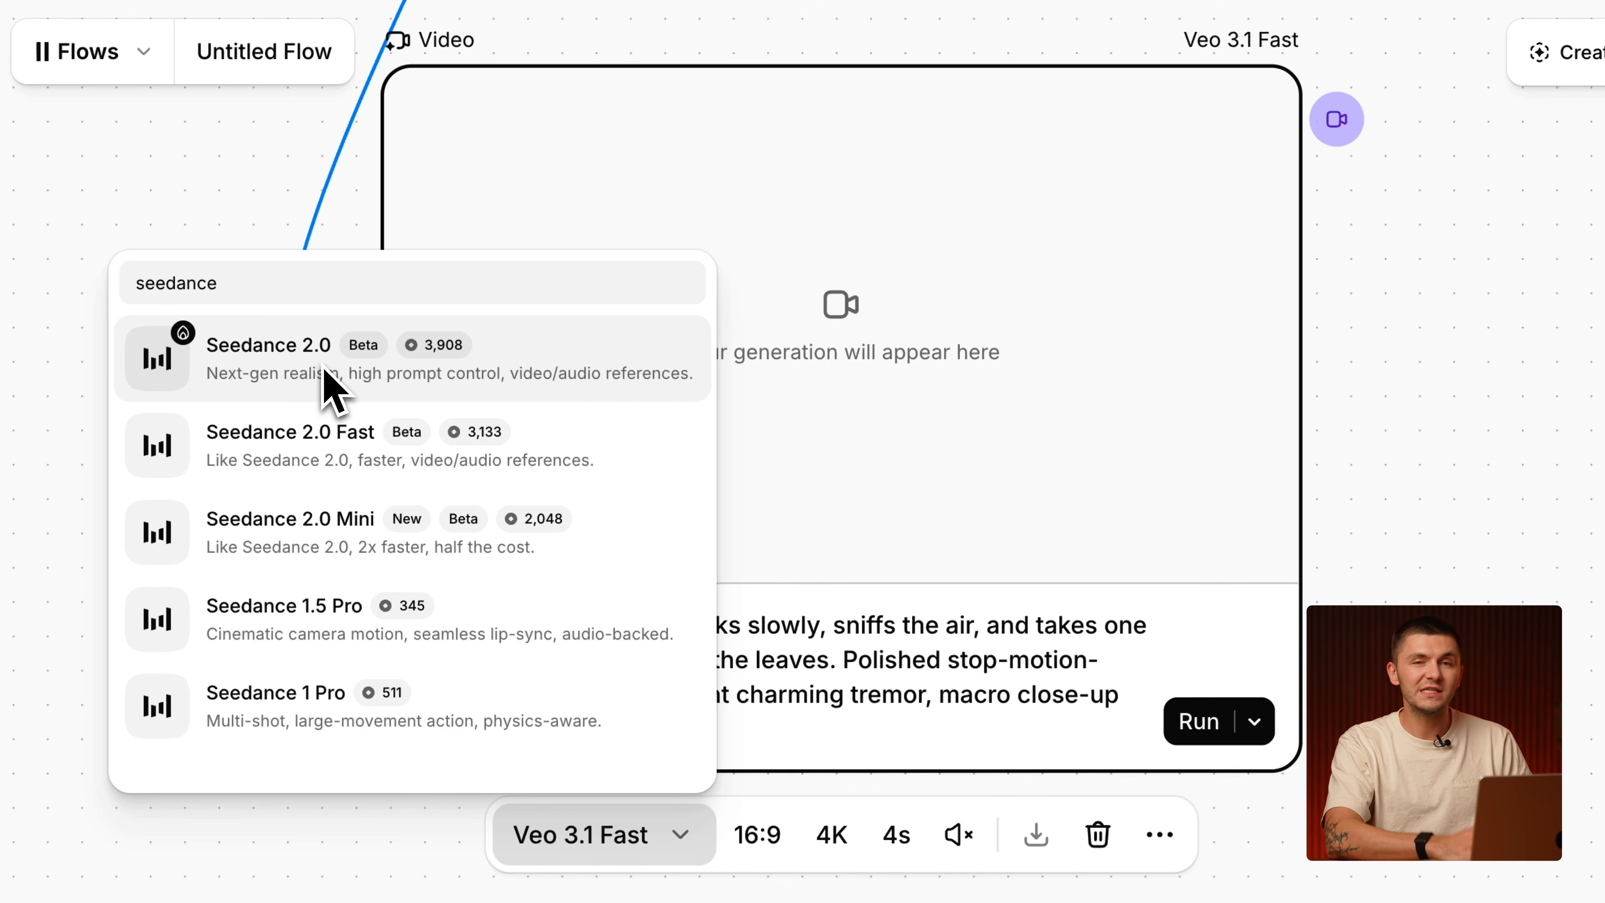
double_click(252, 282)
type("ve")
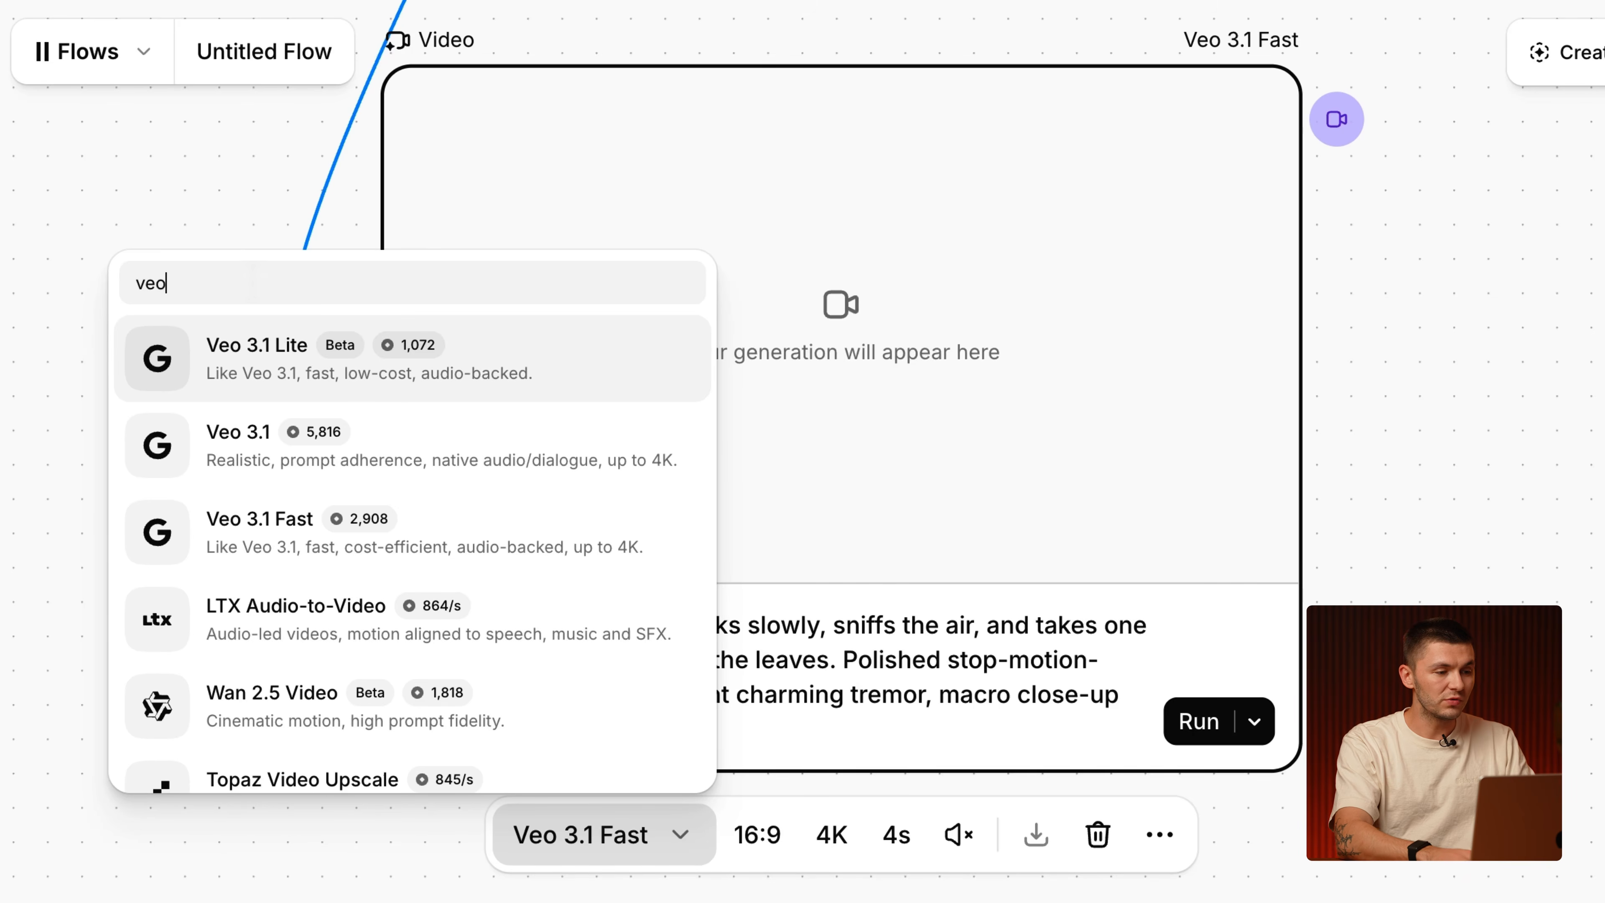
type("o")
key("BackSpace")
key("BackSpace")
key("BackSpace")
type("google")
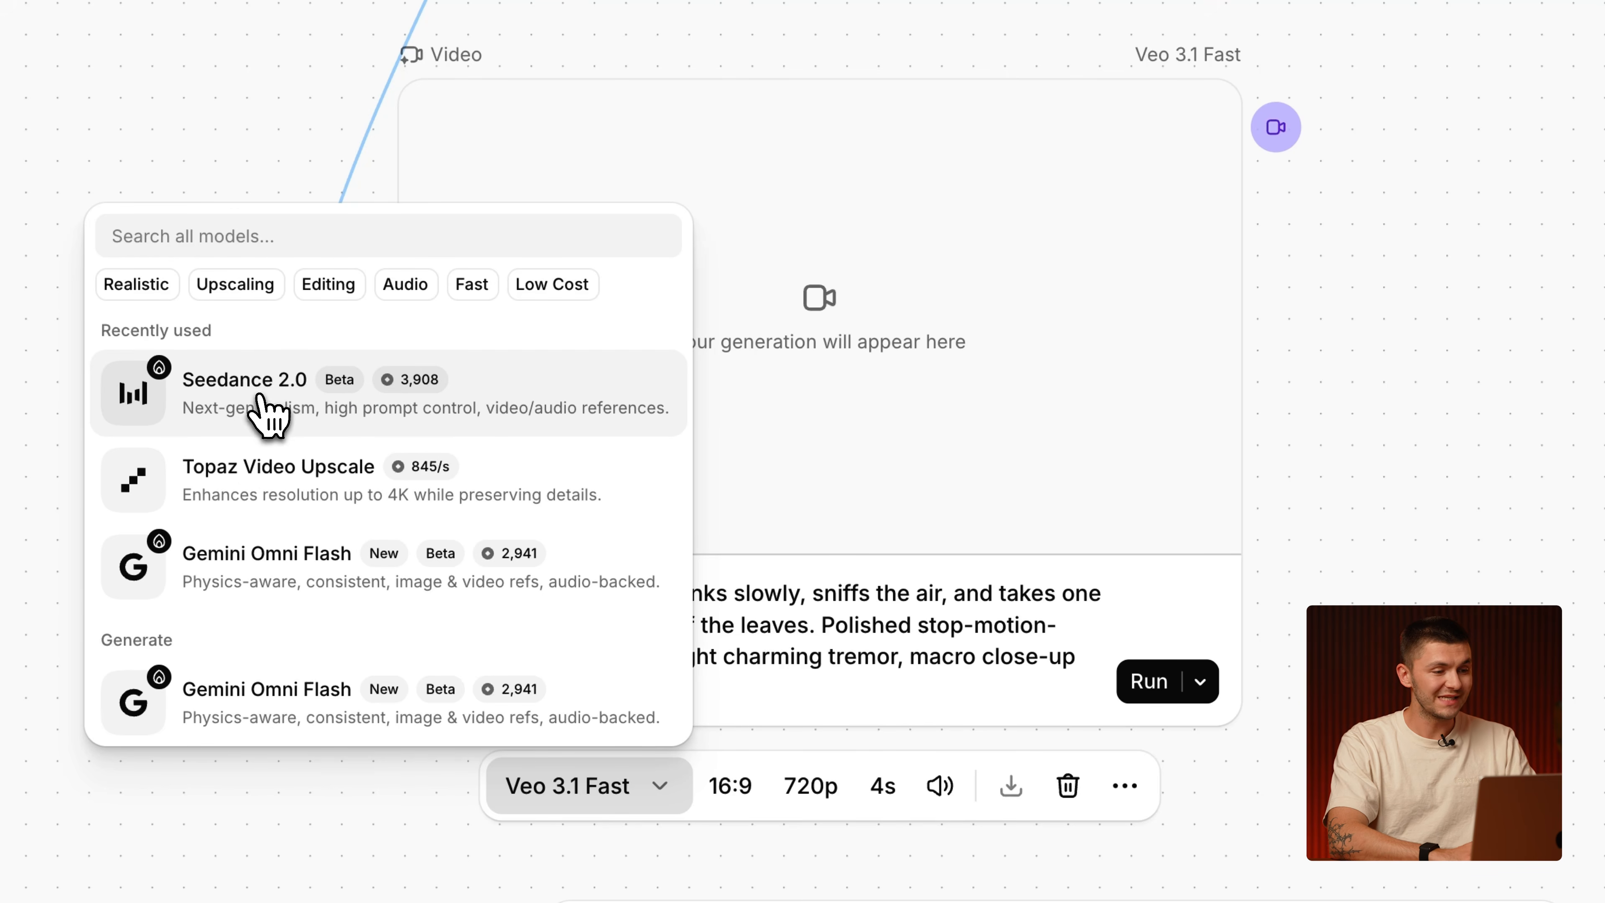
Select Seedance 2.0 as the Video node's model and set its resolution to 1080p.
left_click(271, 382)
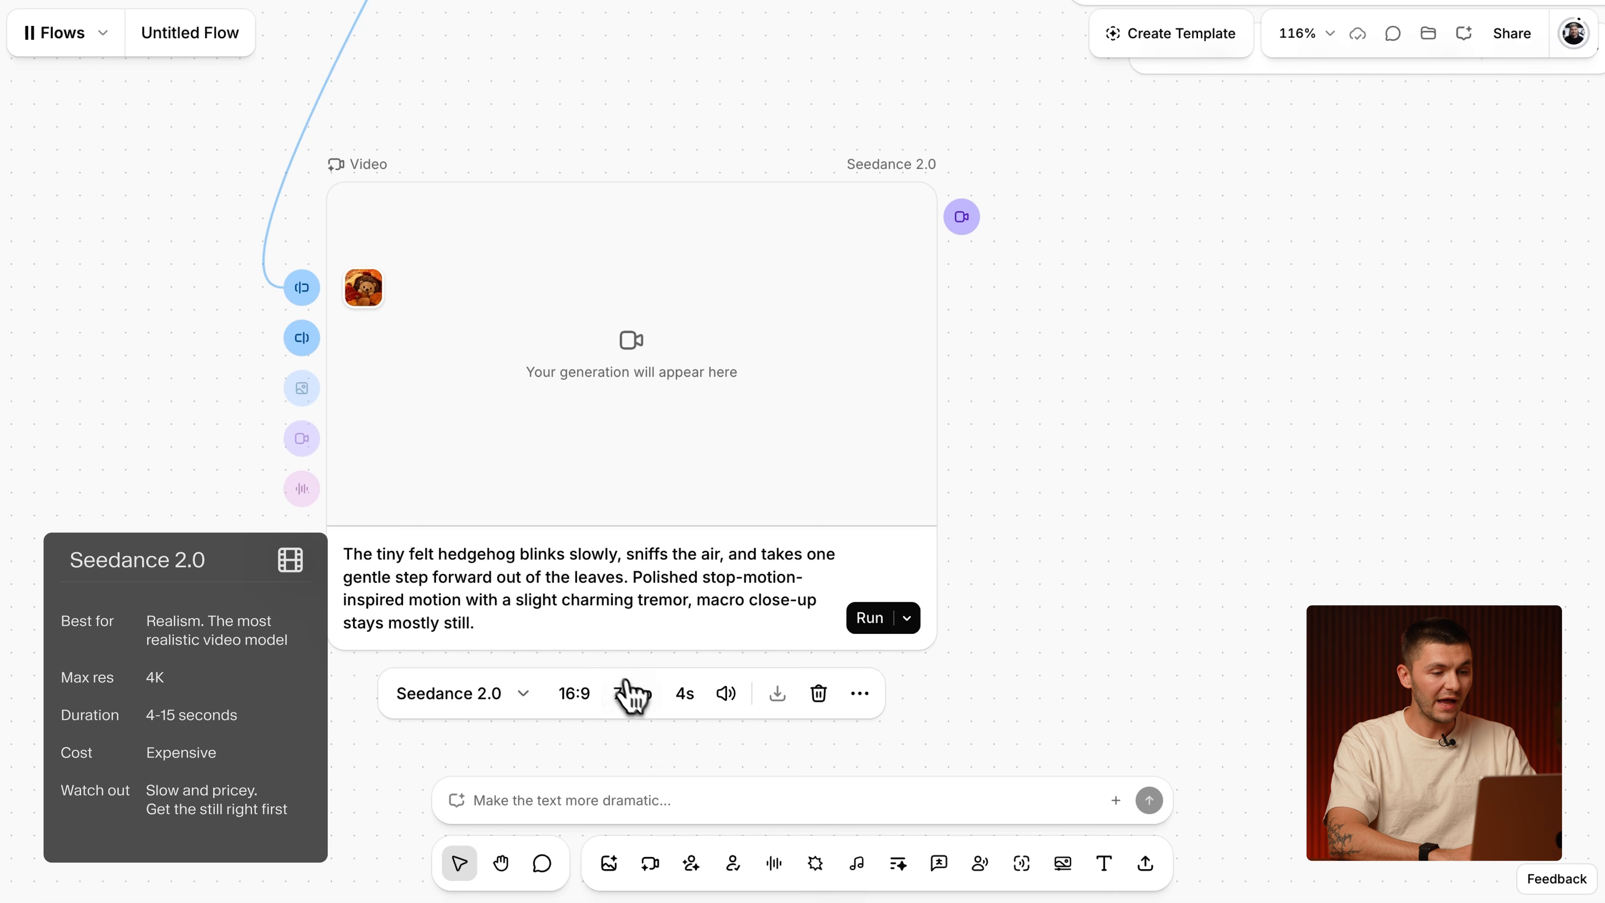
left_click(632, 693)
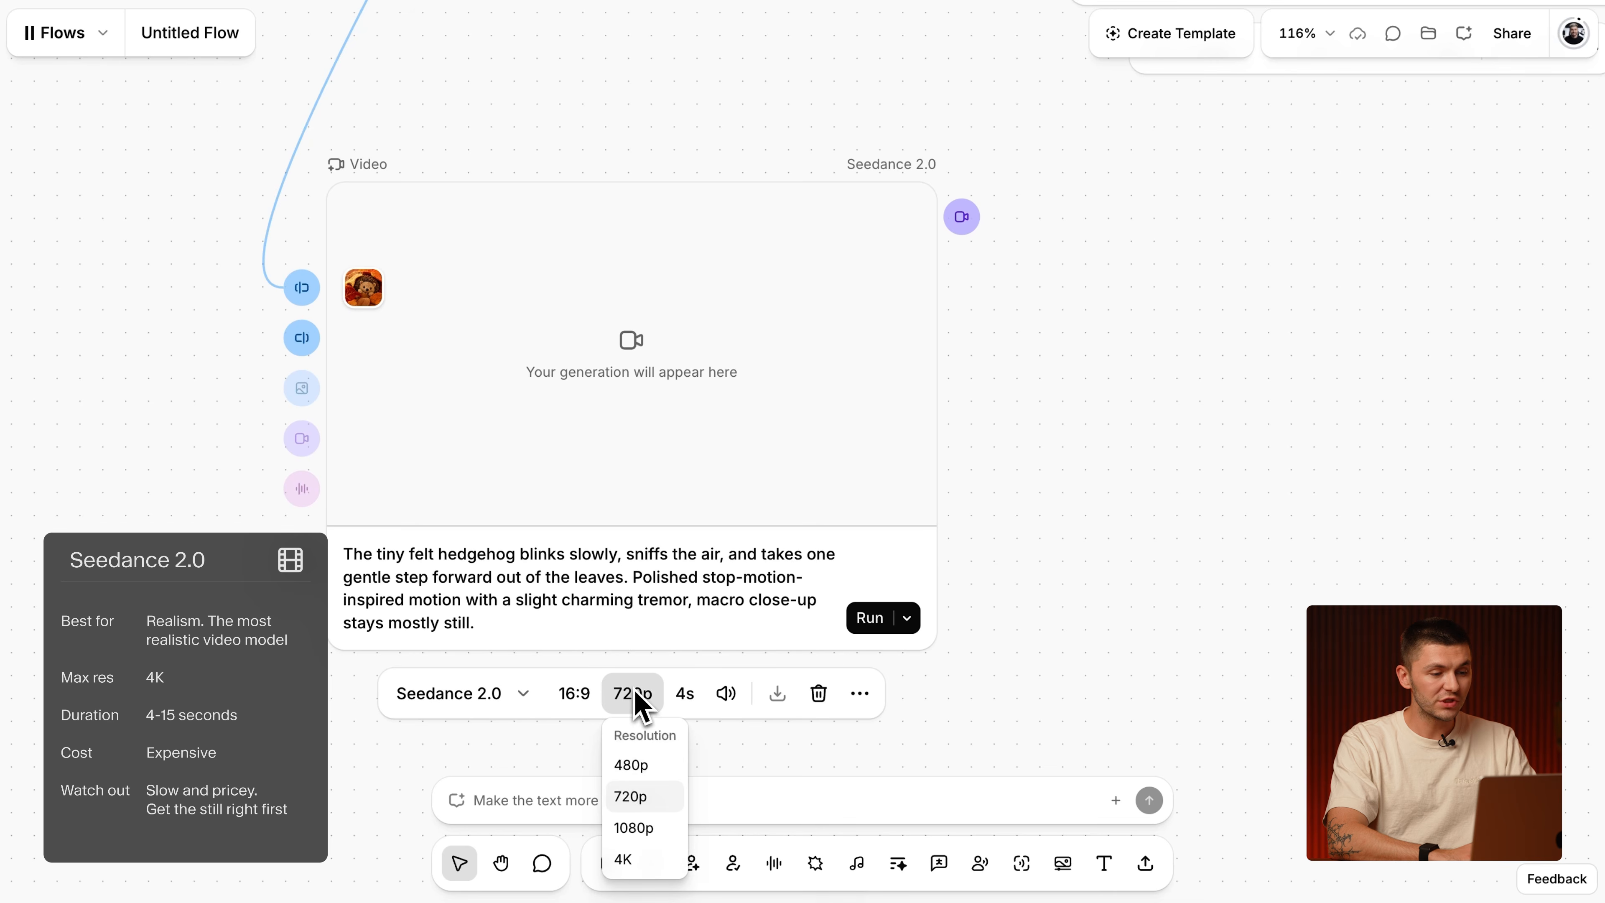
left_click(635, 828)
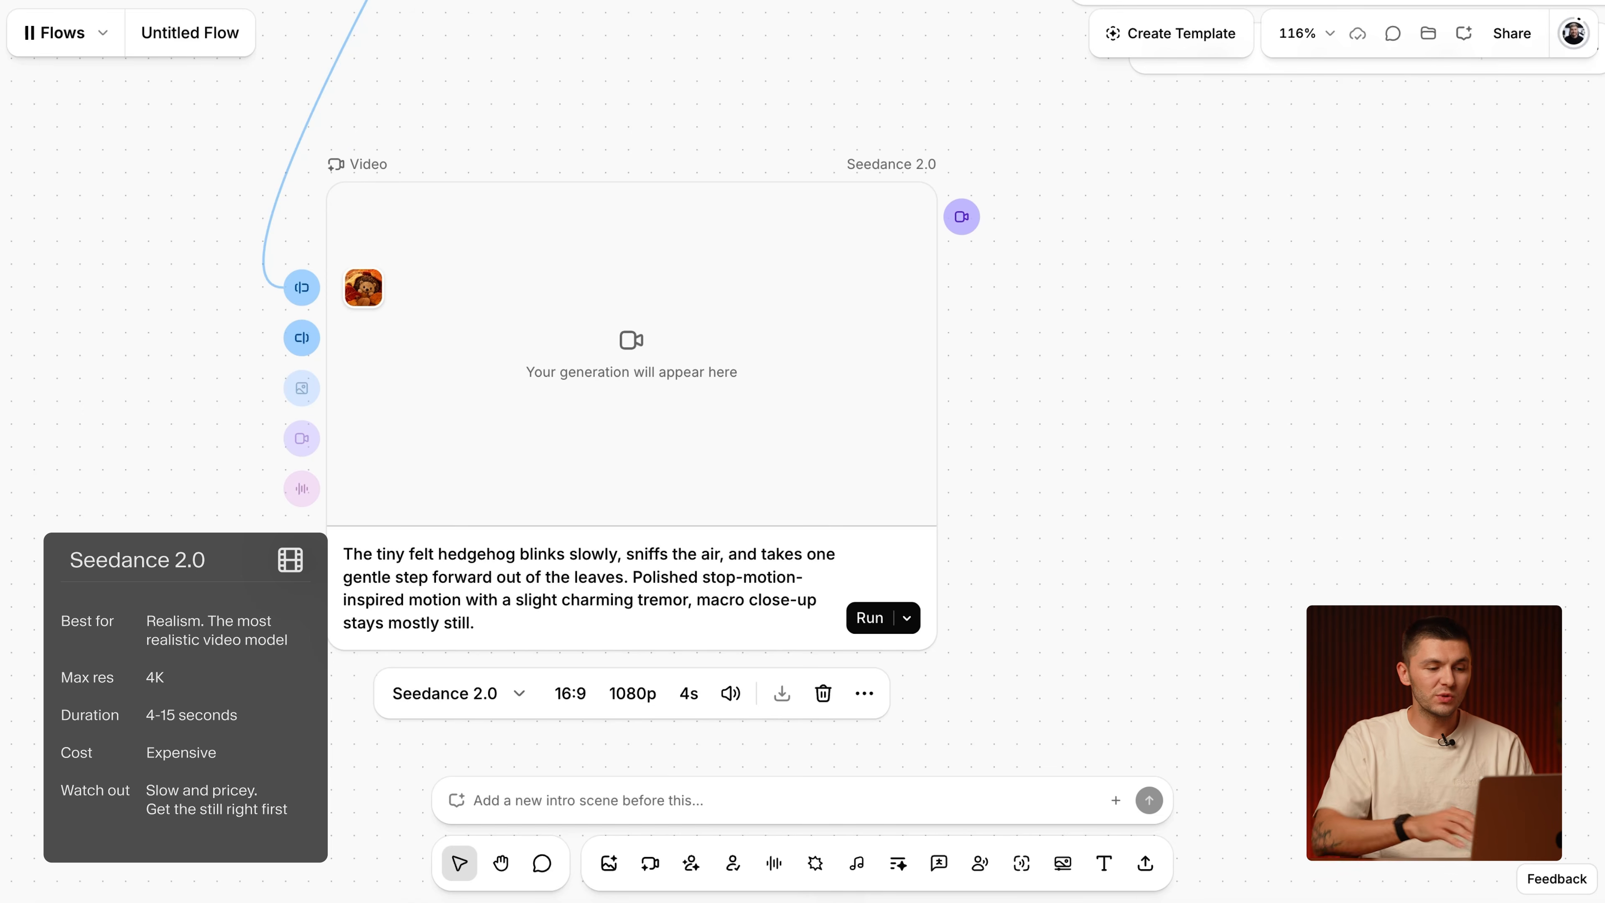
Try the 4K resolution on the Seedance 2.0 node and return it to 1080p.
left_click(640, 705)
left_click(634, 861)
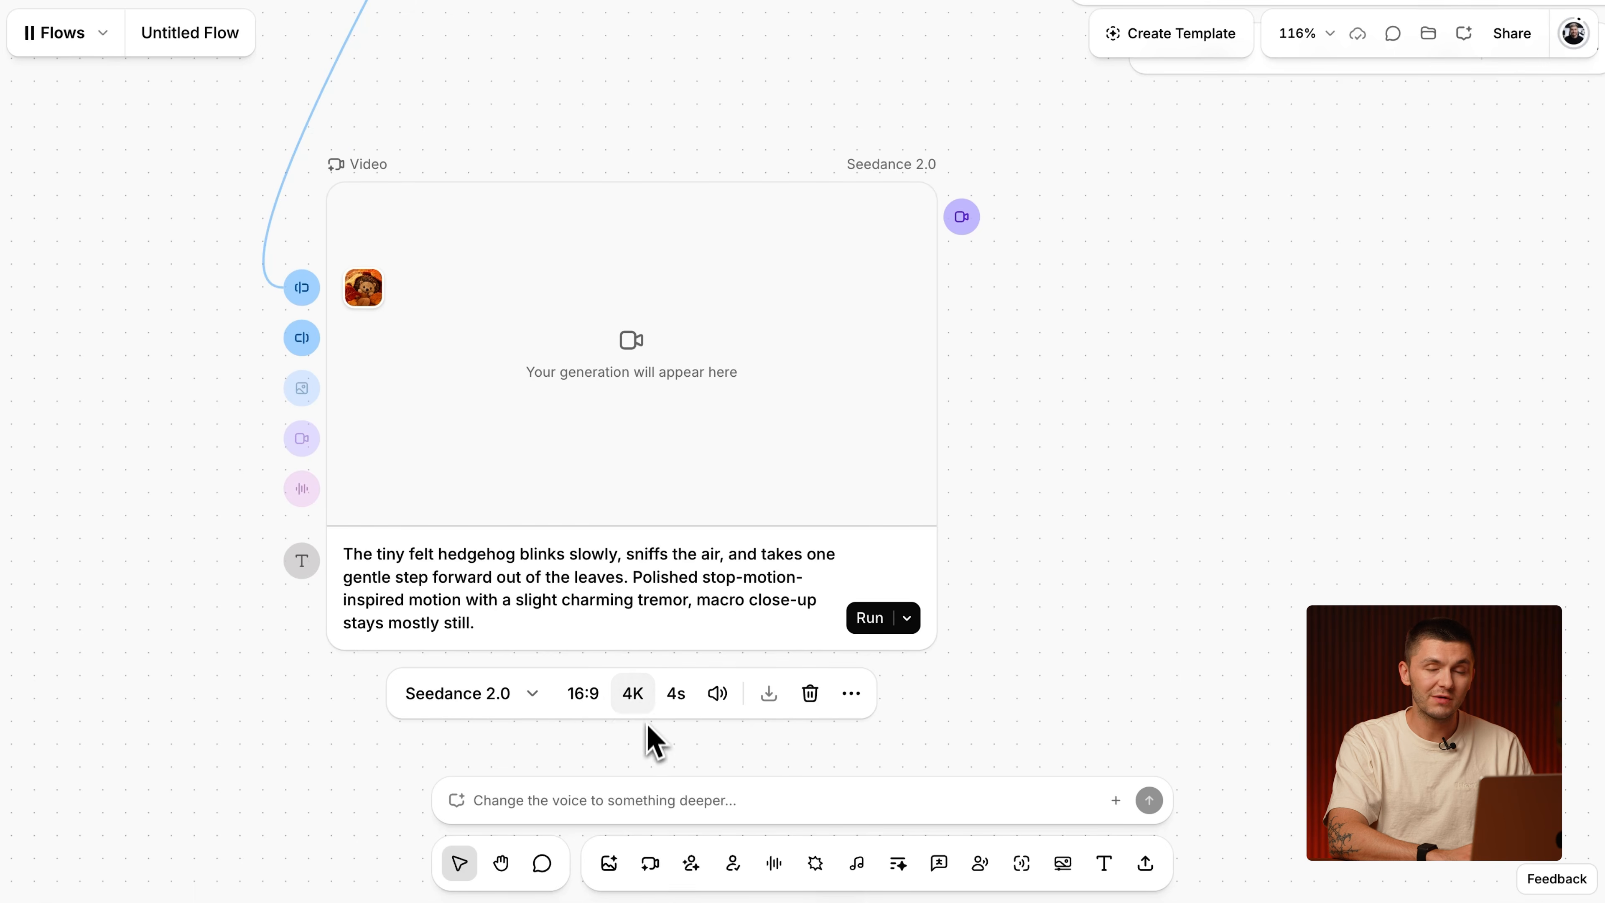
left_click(634, 695)
left_click(651, 826)
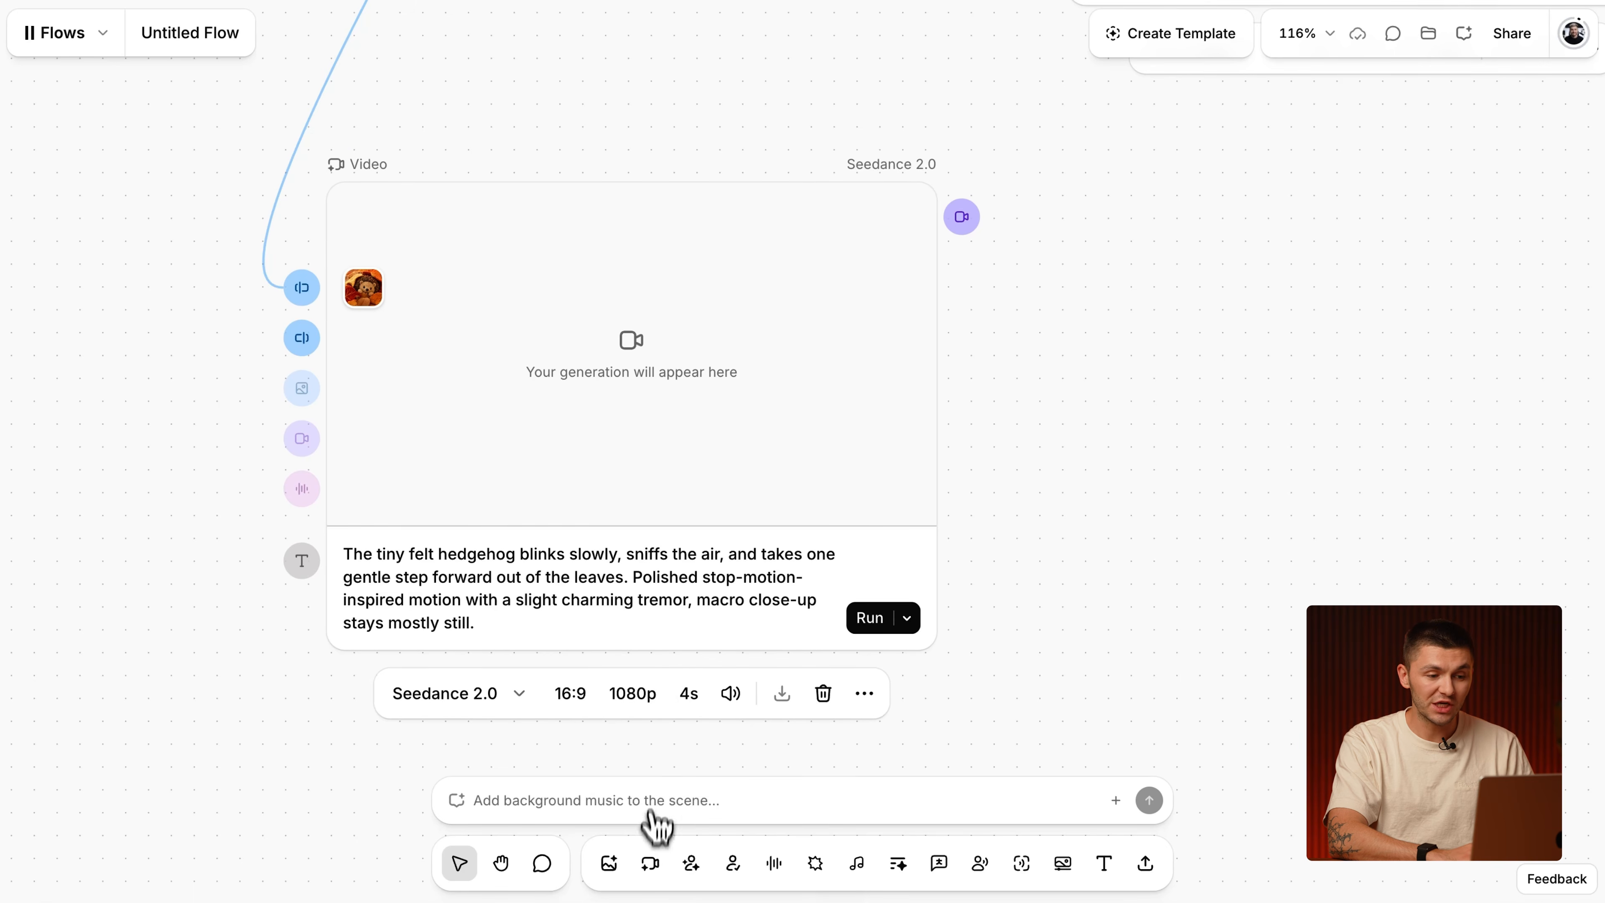
Add an Upscale node from the Seedance video's output and place it beside the Video node.
scroll(691, 503, "right", 3)
scroll(692, 504, "down", 3)
left_click_drag(840, 268, 1027, 370)
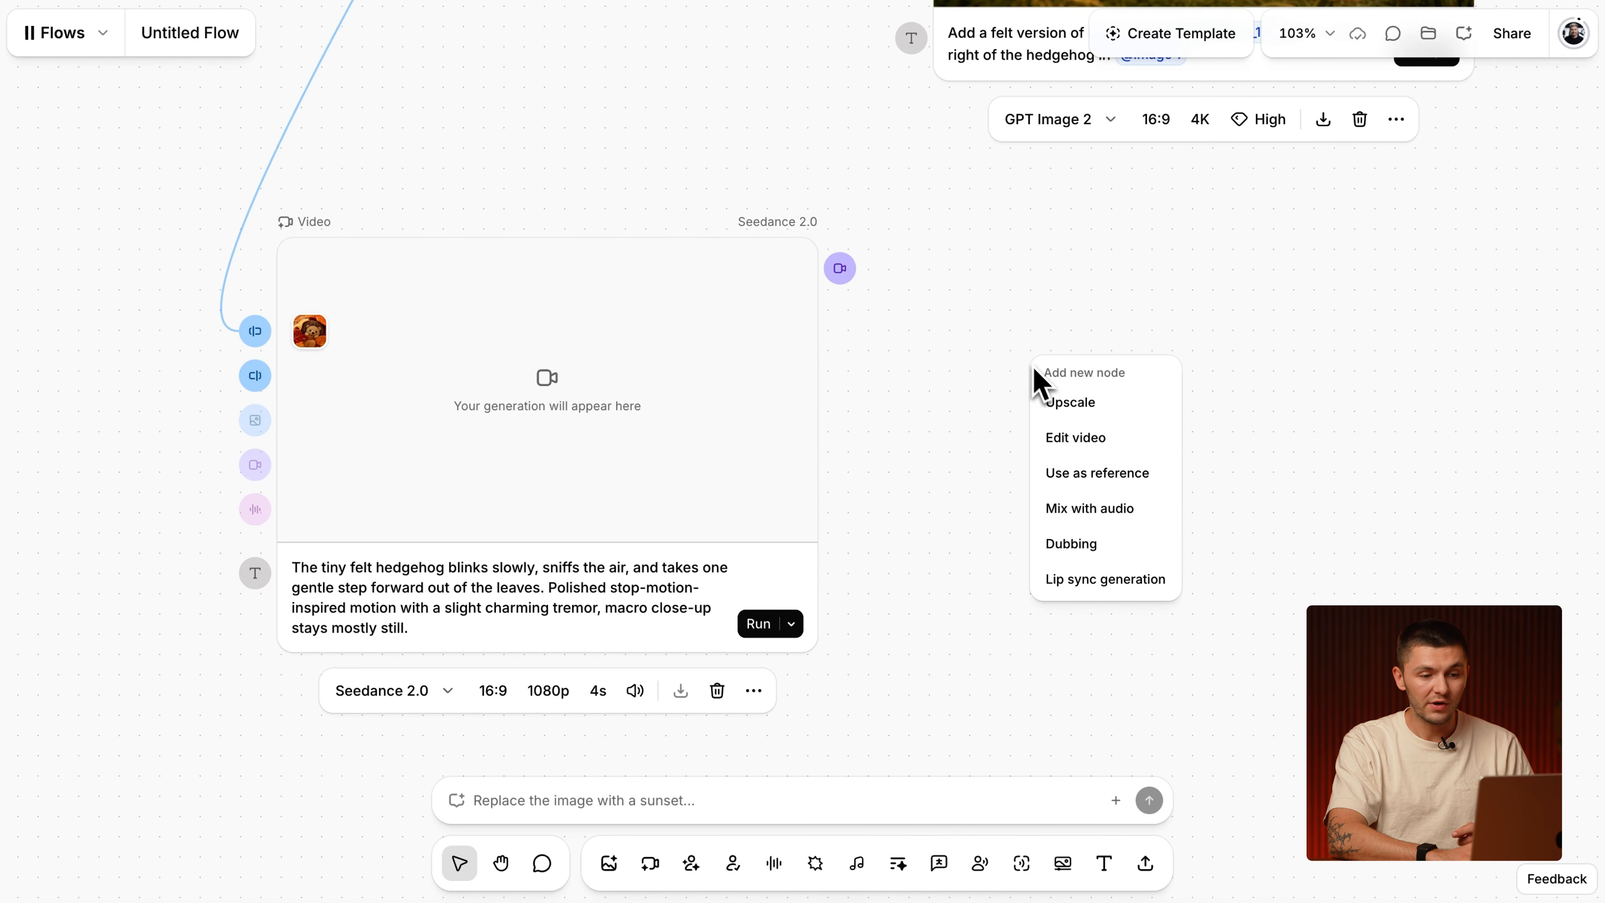
left_click(1100, 404)
left_click_drag(1065, 379, 1074, 250)
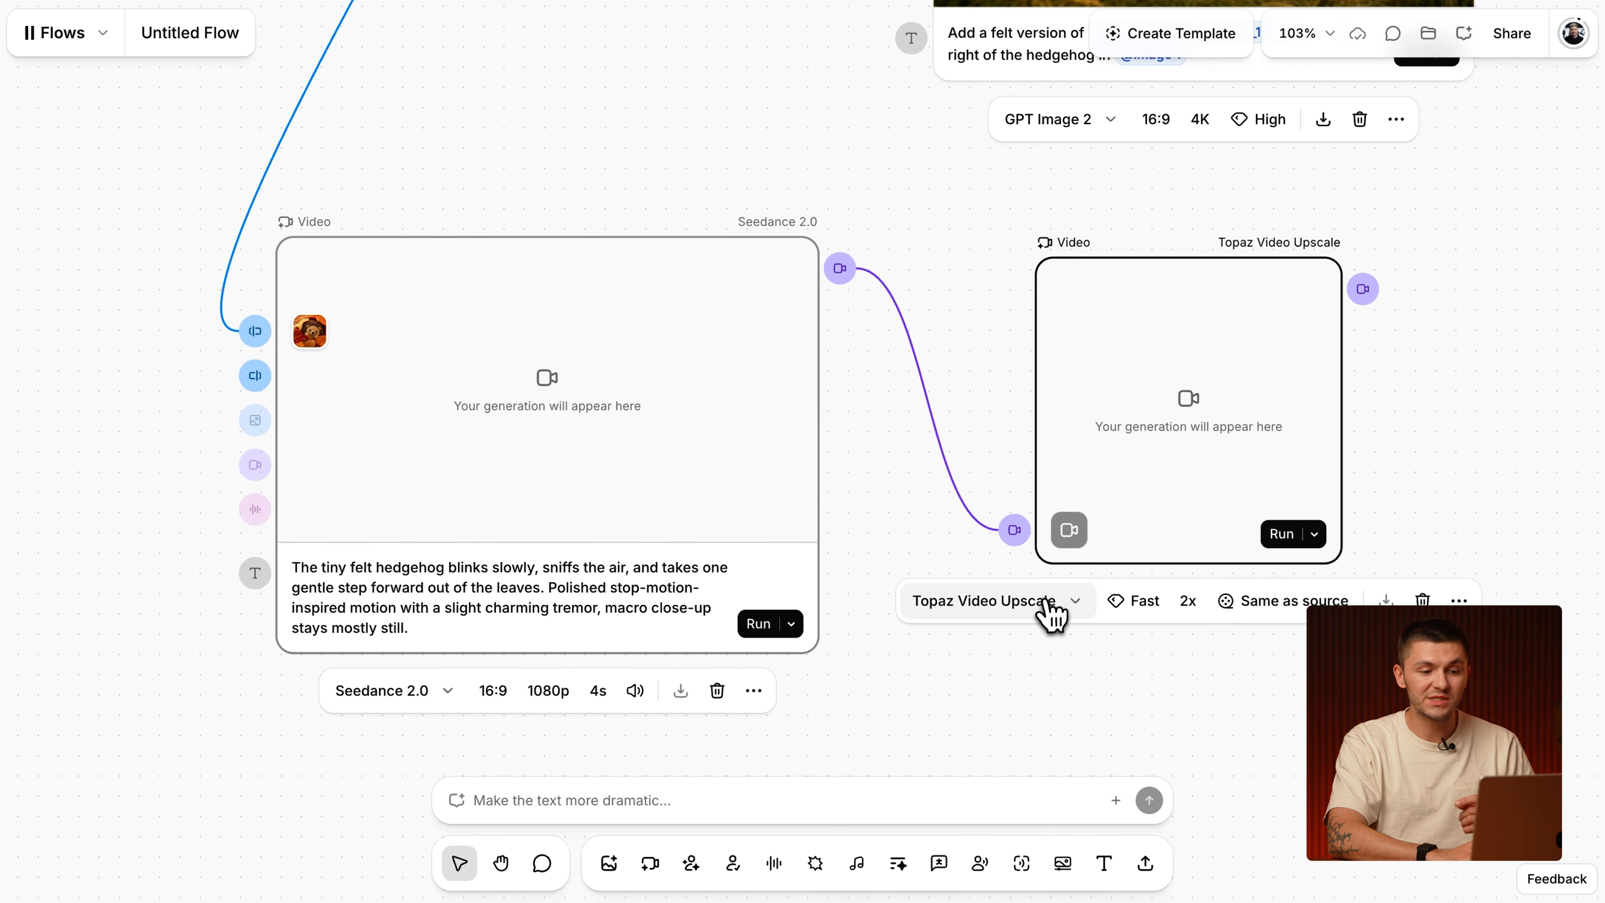
Set the Topaz Video Upscale node's mode to Precise and delete the node.
left_click(1049, 611)
left_click(1048, 607)
left_click(1137, 608)
left_click(1154, 702)
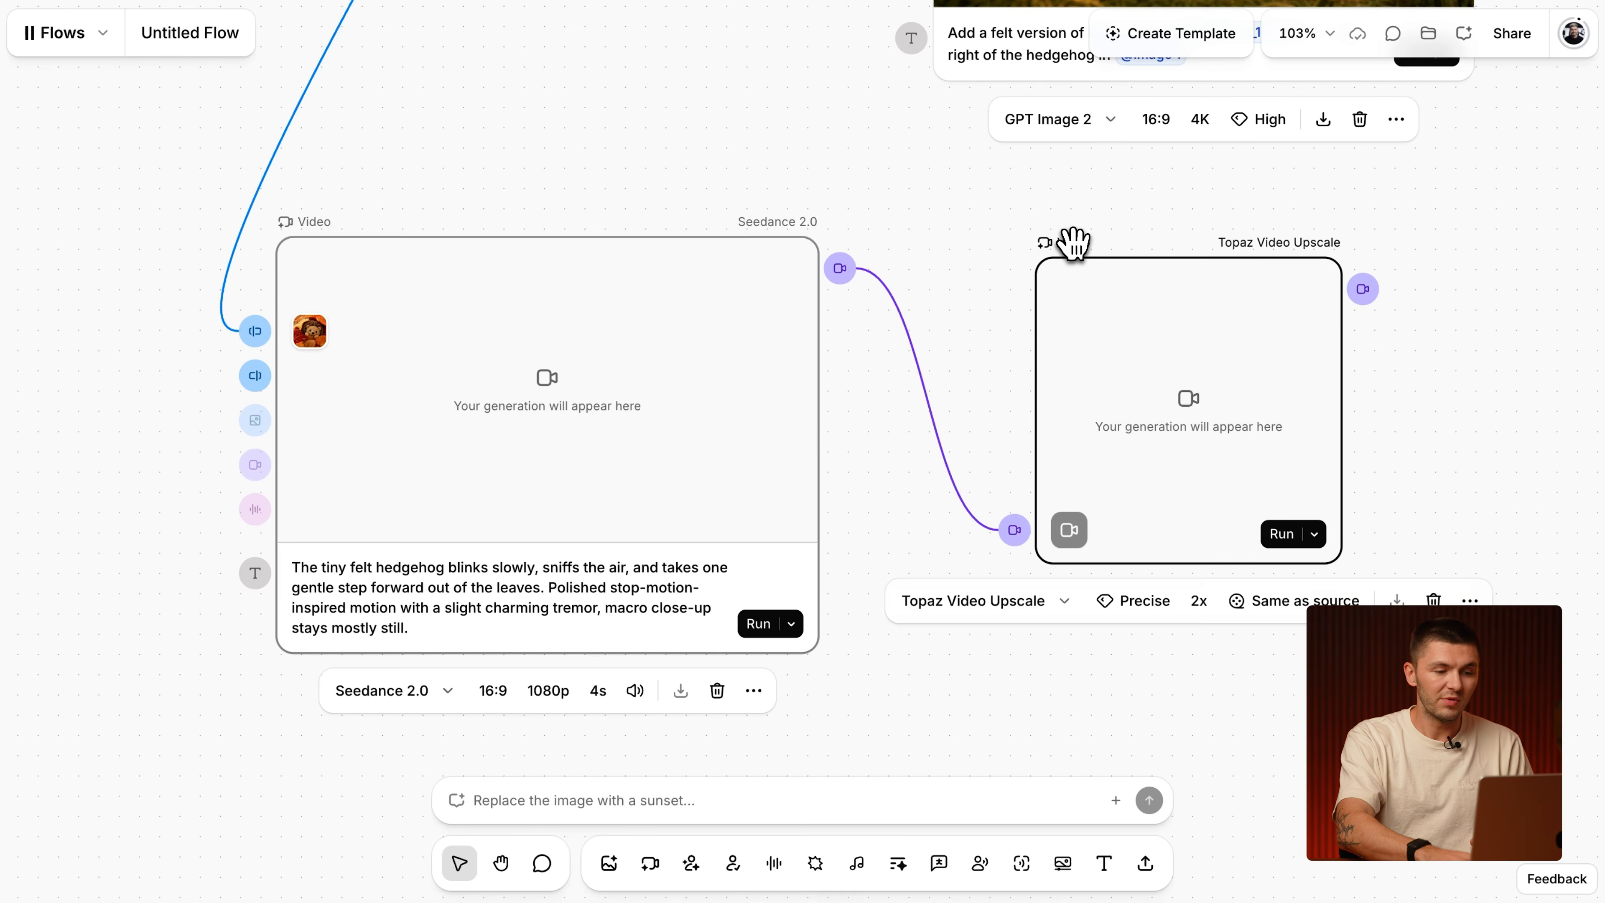
key("Delete")
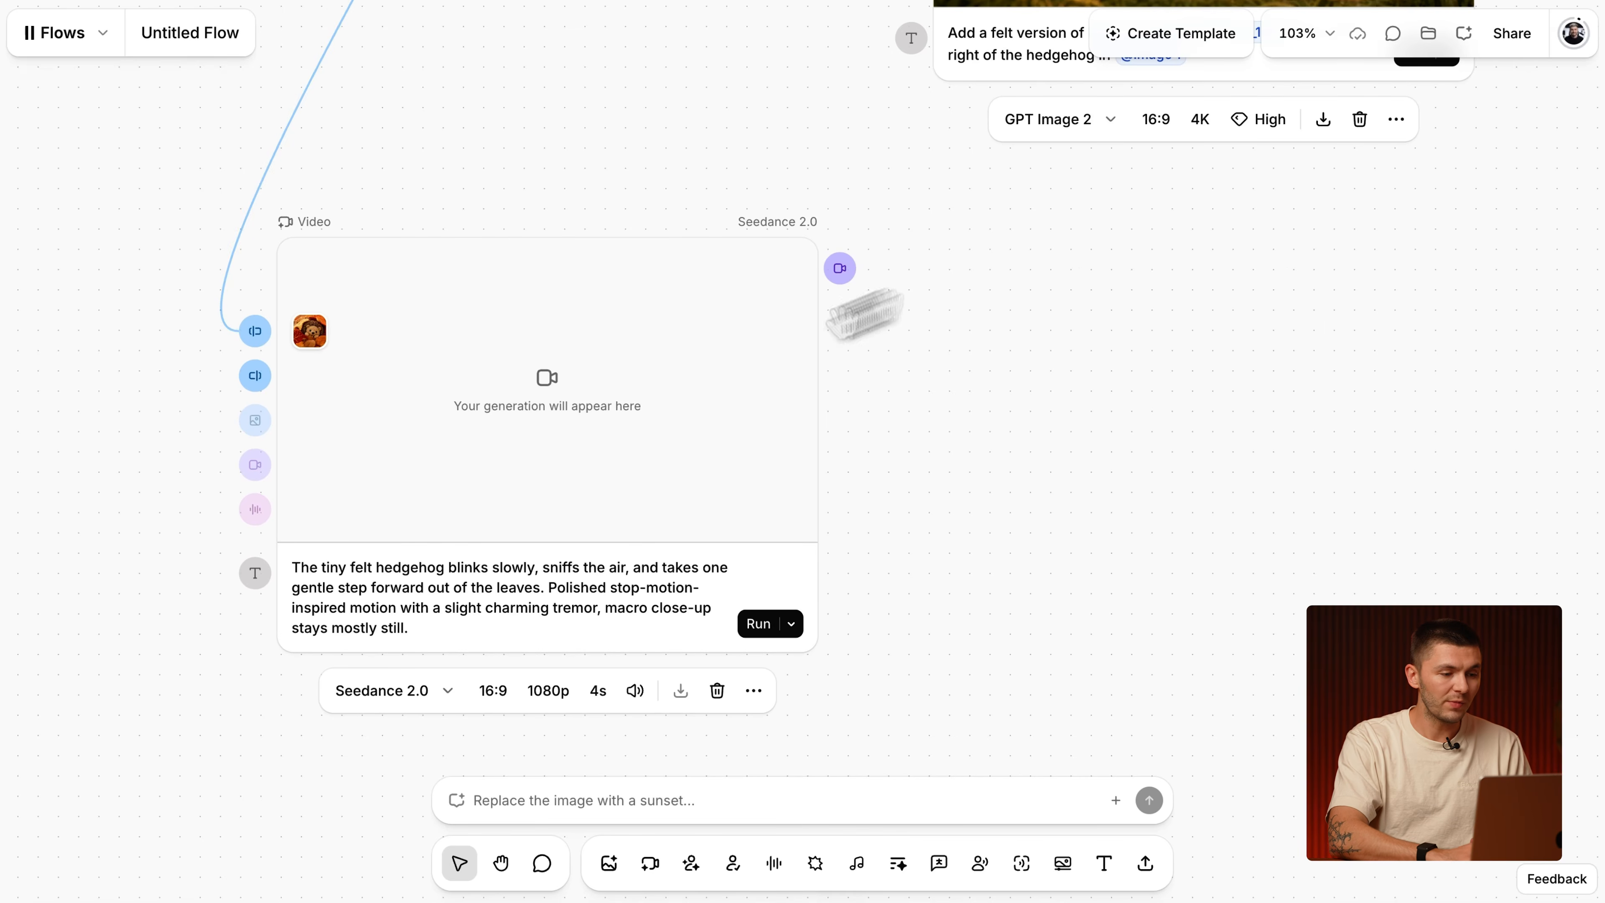
Set the Seedance 2.0 video's duration to 7s.
scroll(454, 528, "left", 2)
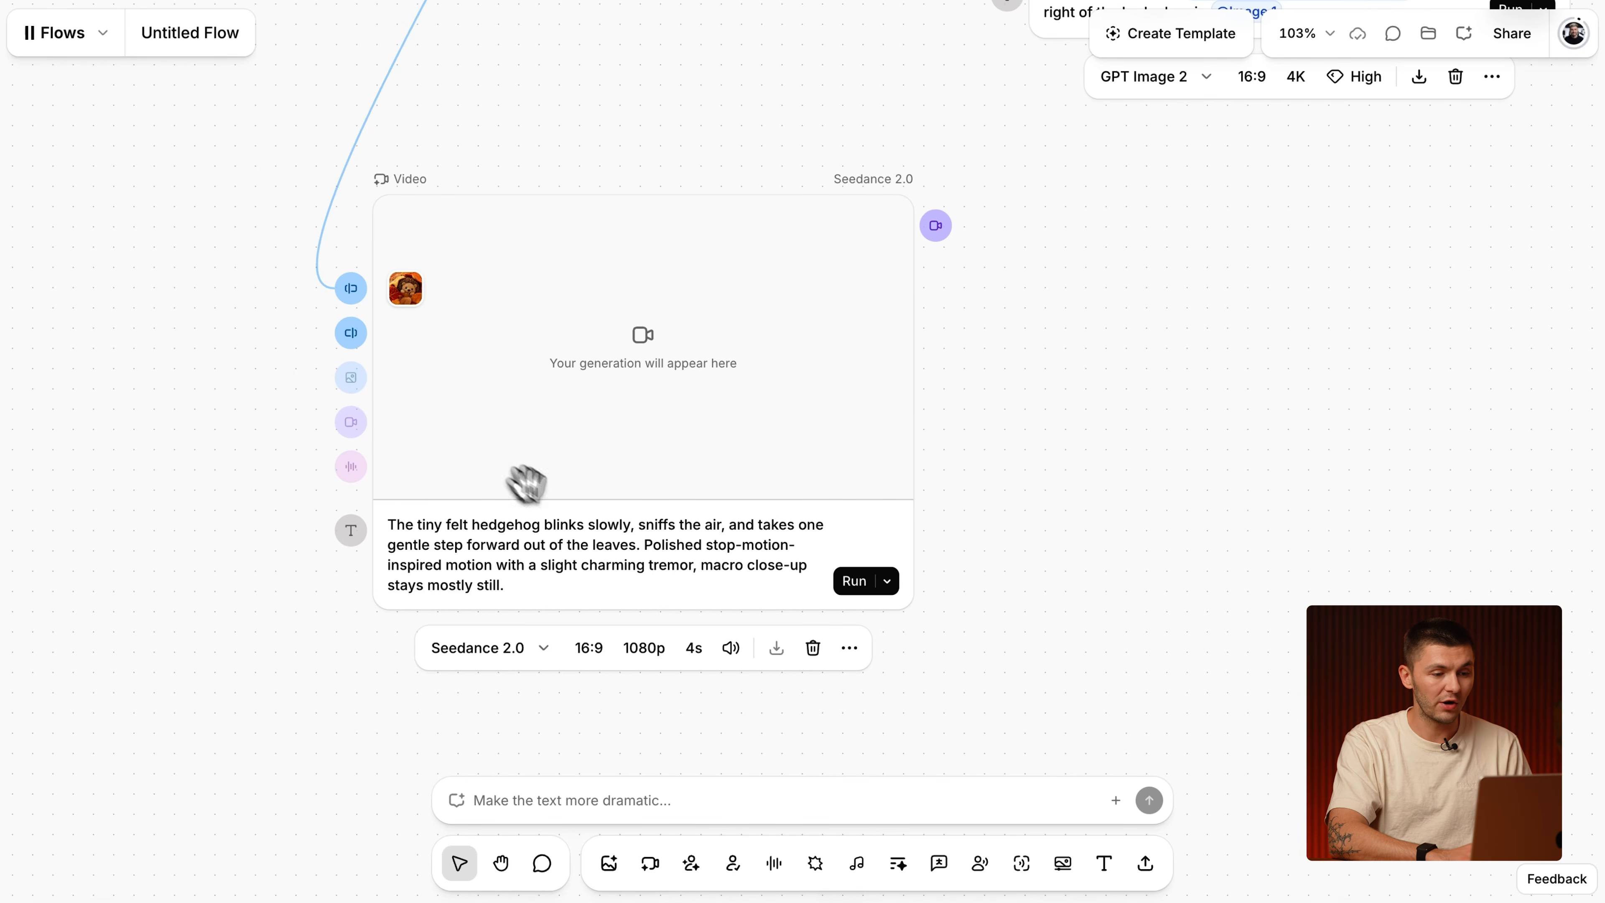
left_click(694, 651)
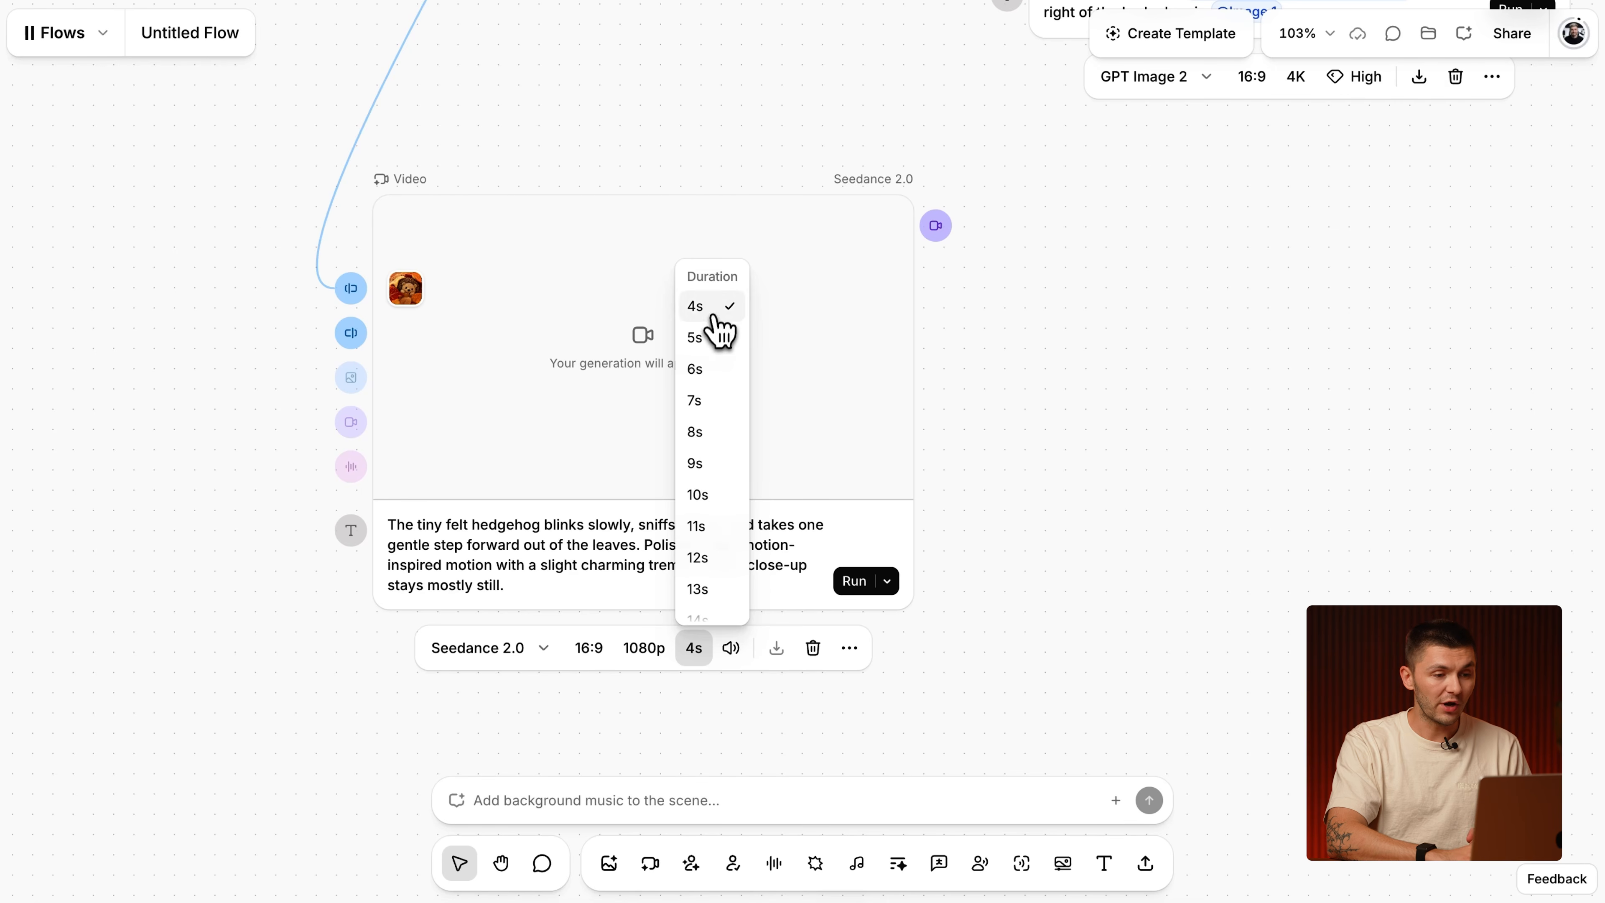
scroll(720, 364, "down", 1)
scroll(720, 371, "up", 1)
scroll(718, 339, "down", 1)
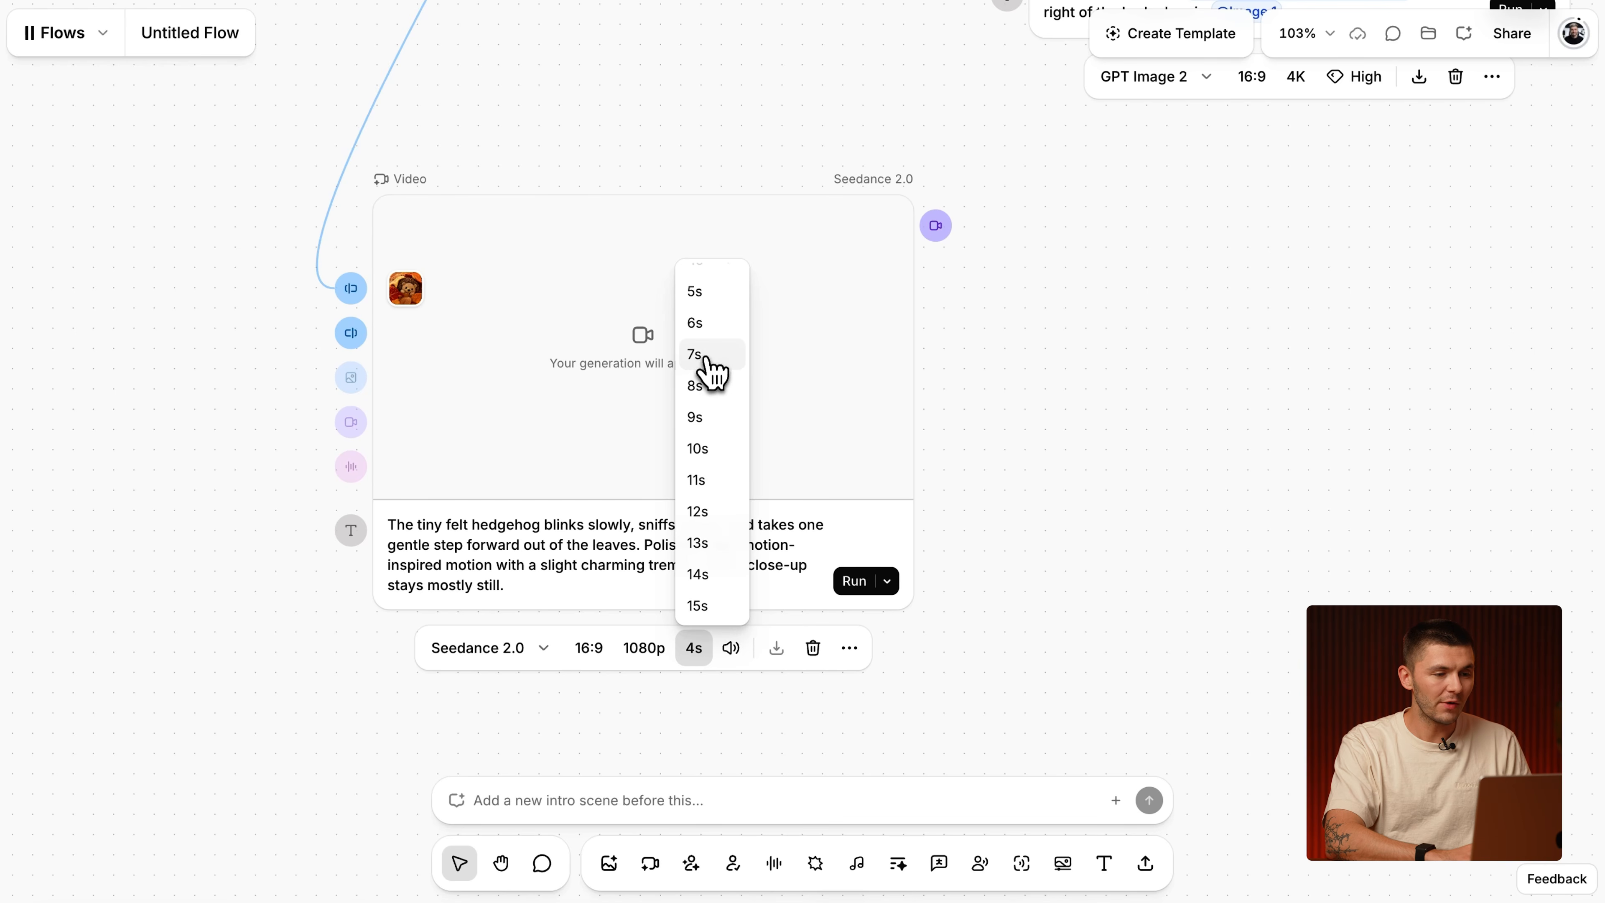
left_click(695, 354)
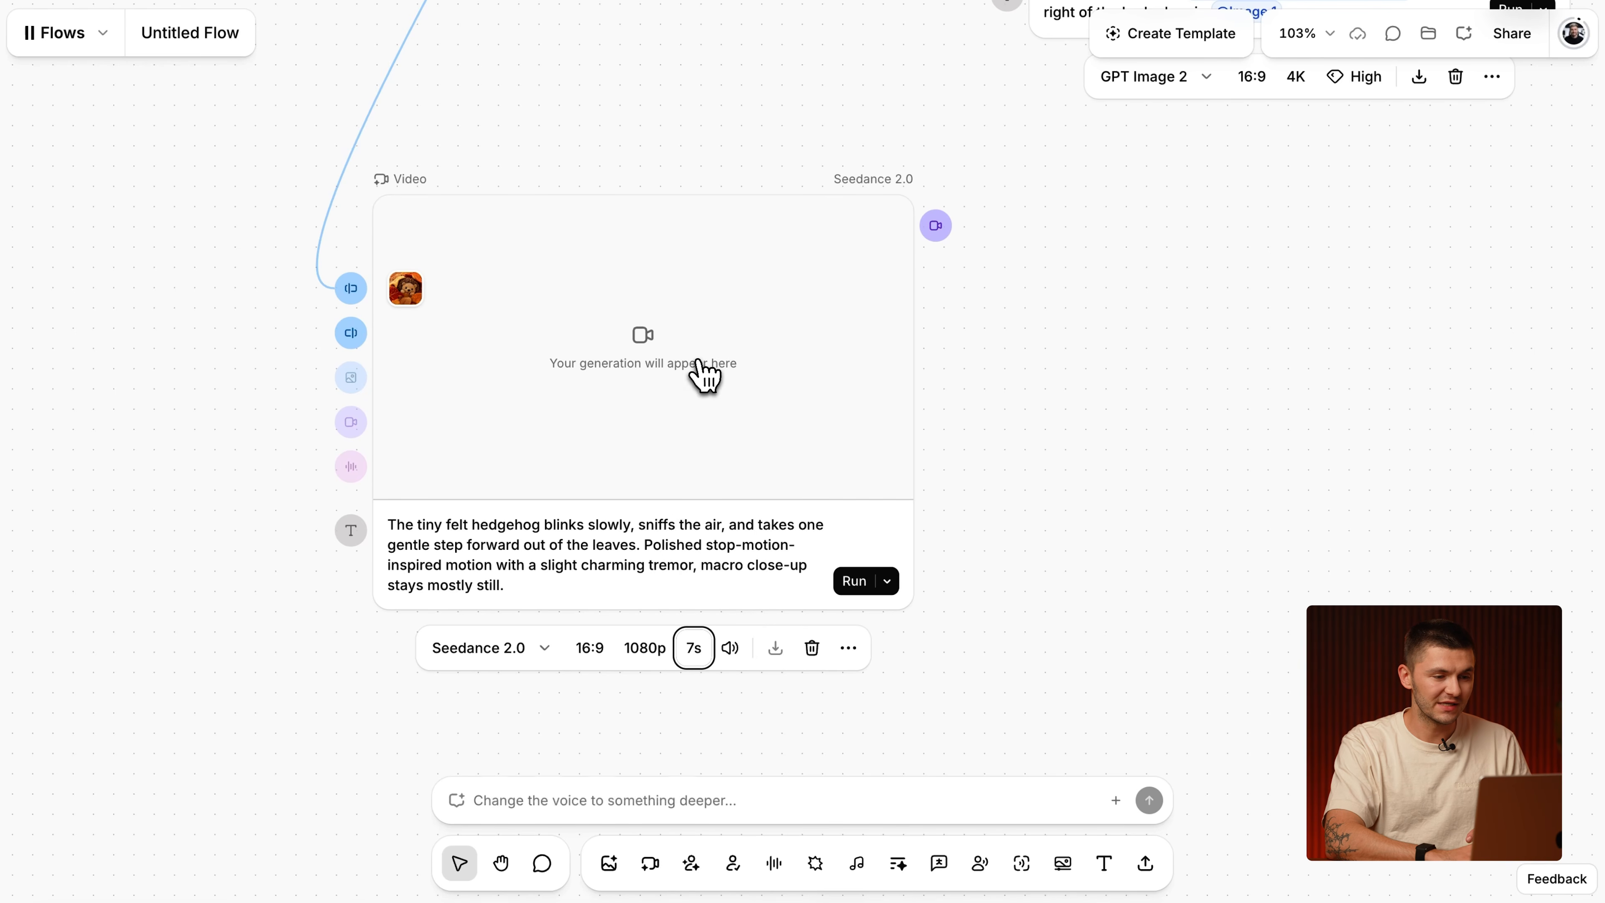
Examine the Video node's frame and reference inputs and its connection to the autumn-leaves scene.
scroll(664, 560, "up", 5)
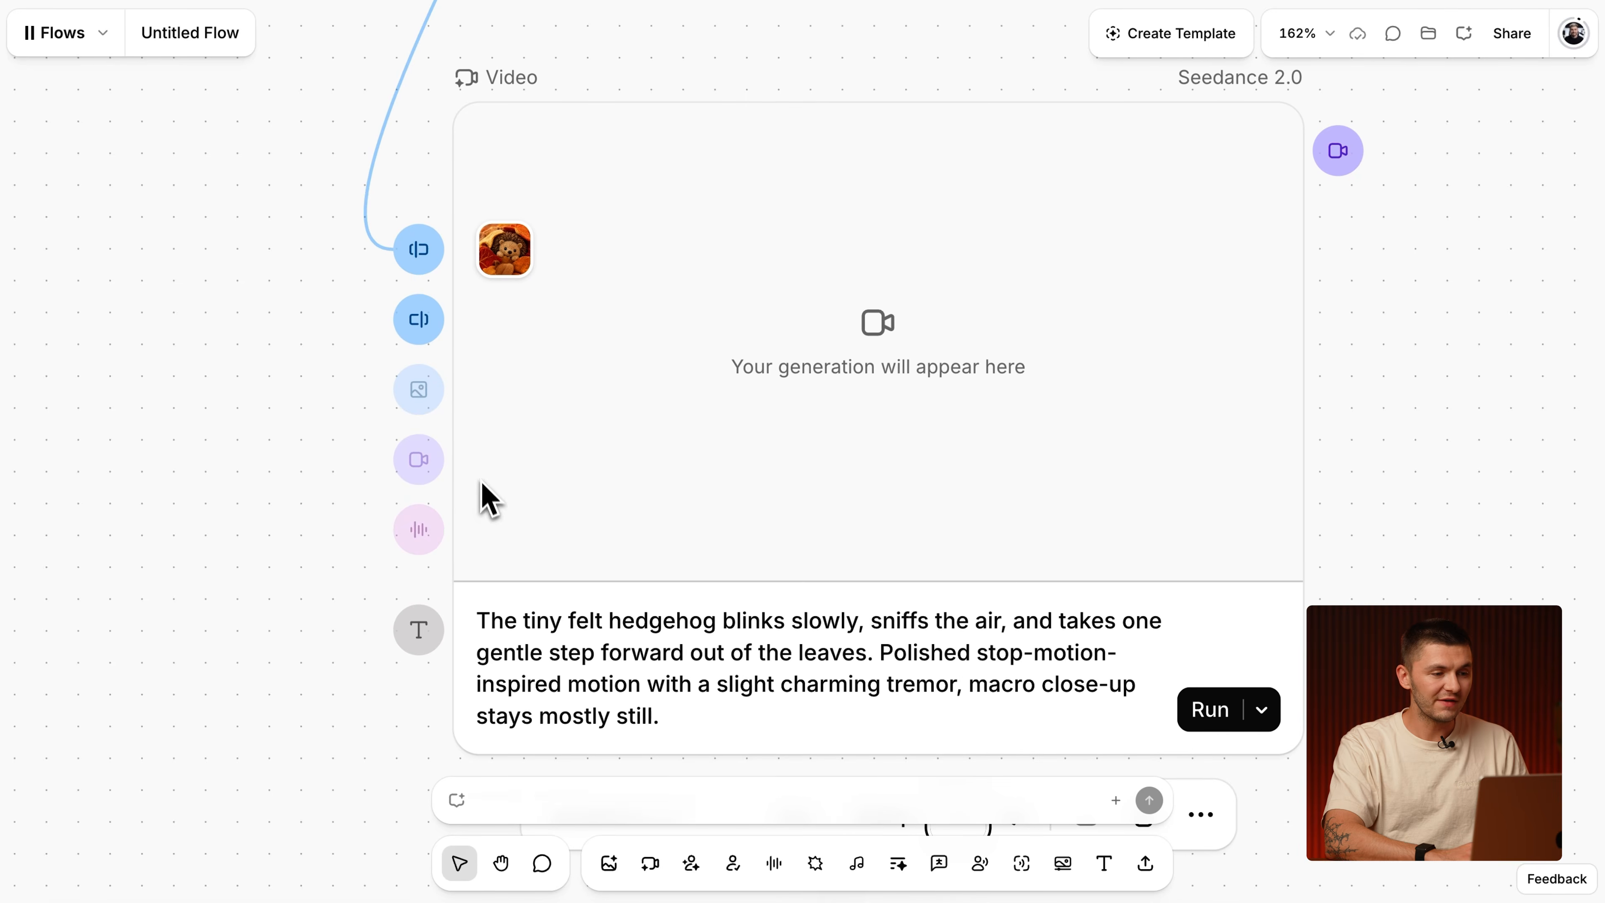
scroll(384, 431, "down", 10)
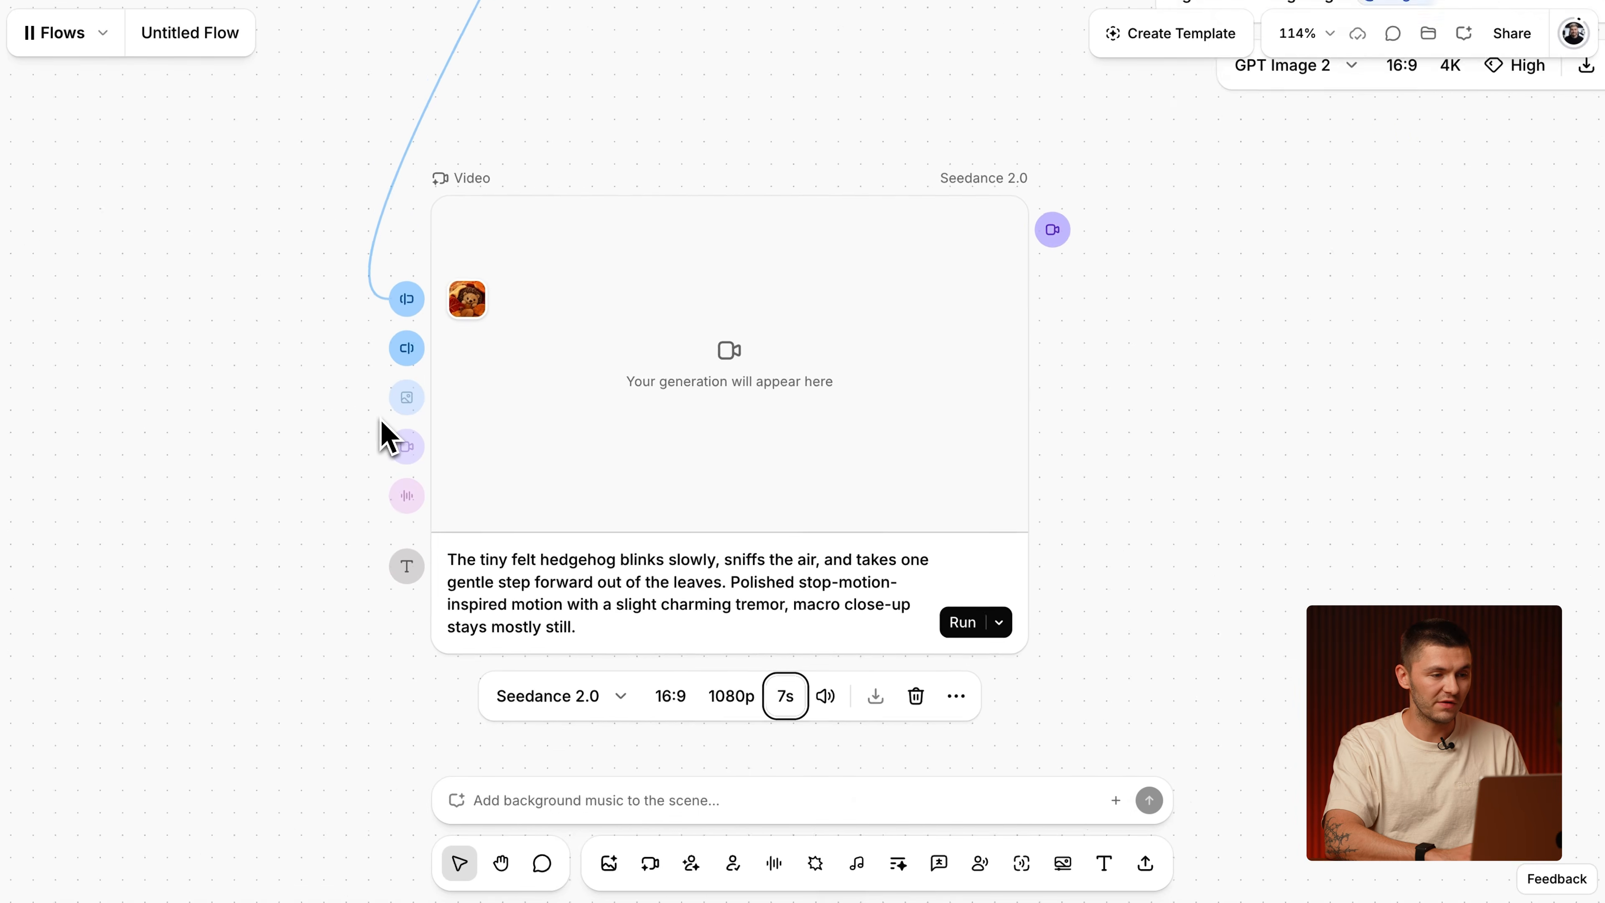
scroll(476, 243, "up", 3)
scroll(589, 151, "up", 5)
scroll(595, 205, "down", 10)
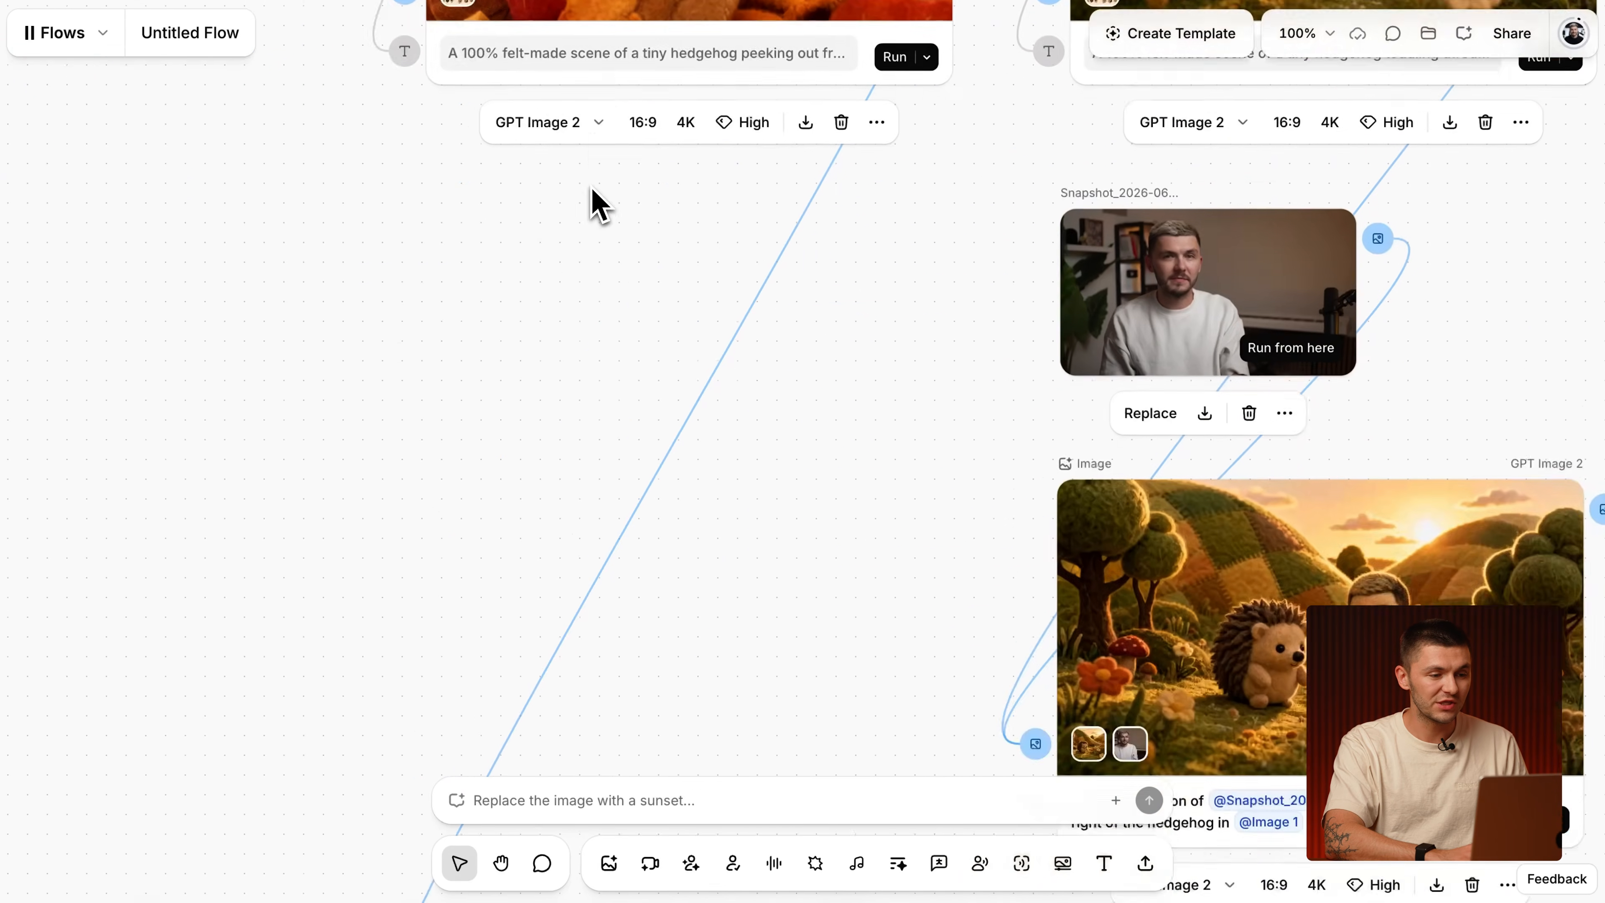
scroll(411, 380, "up", 4)
scroll(399, 417, "up", 1)
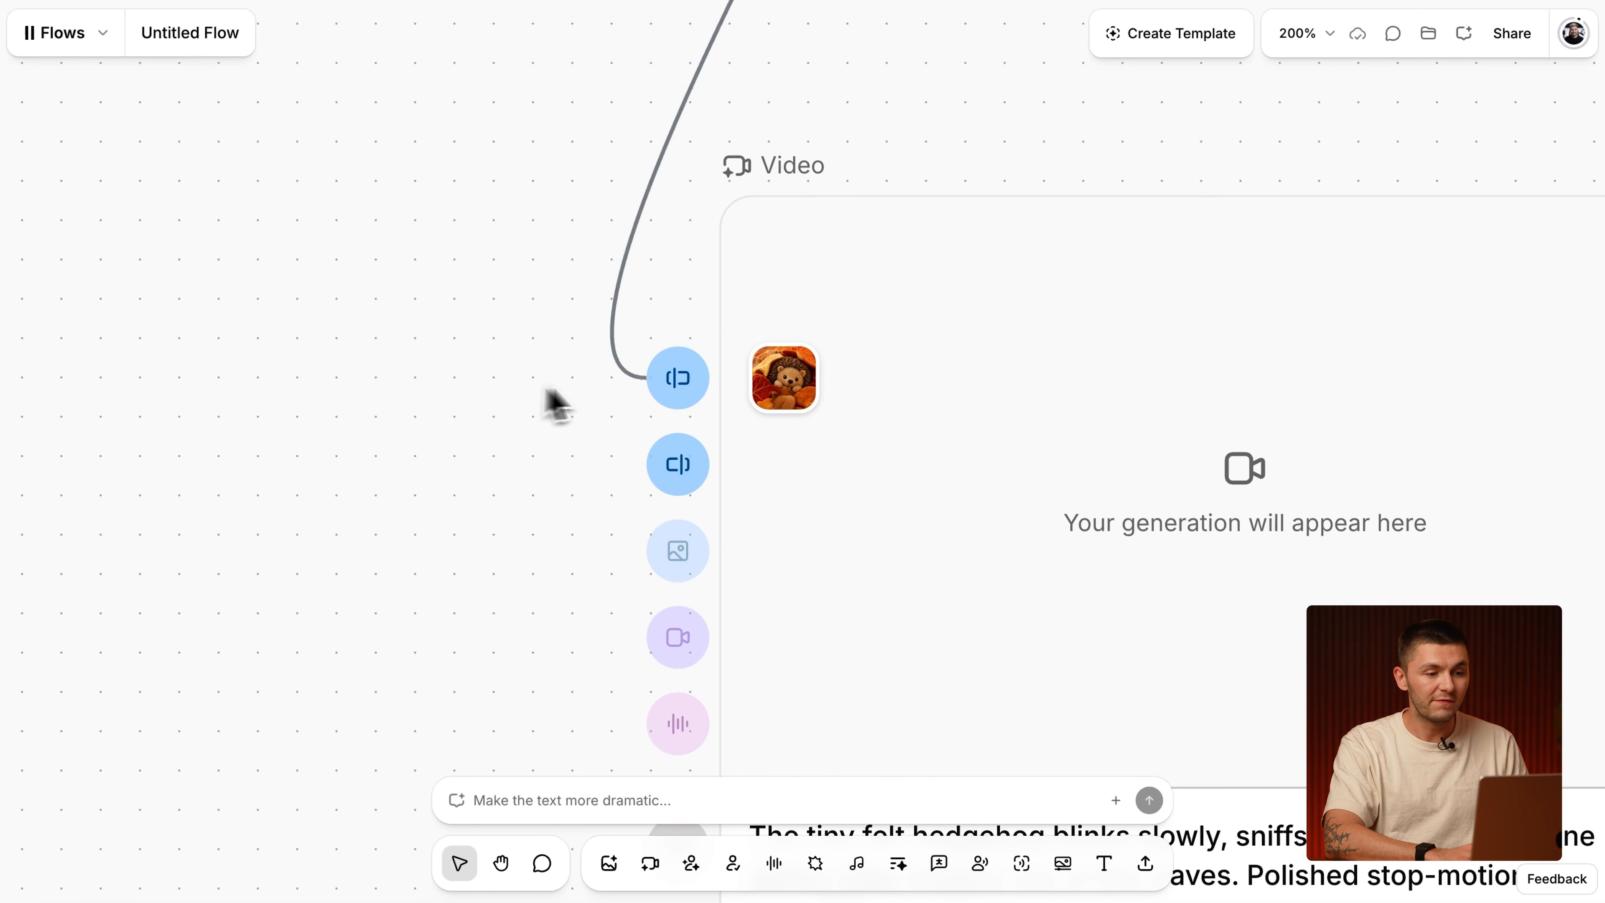
scroll(632, 408, "right", 5)
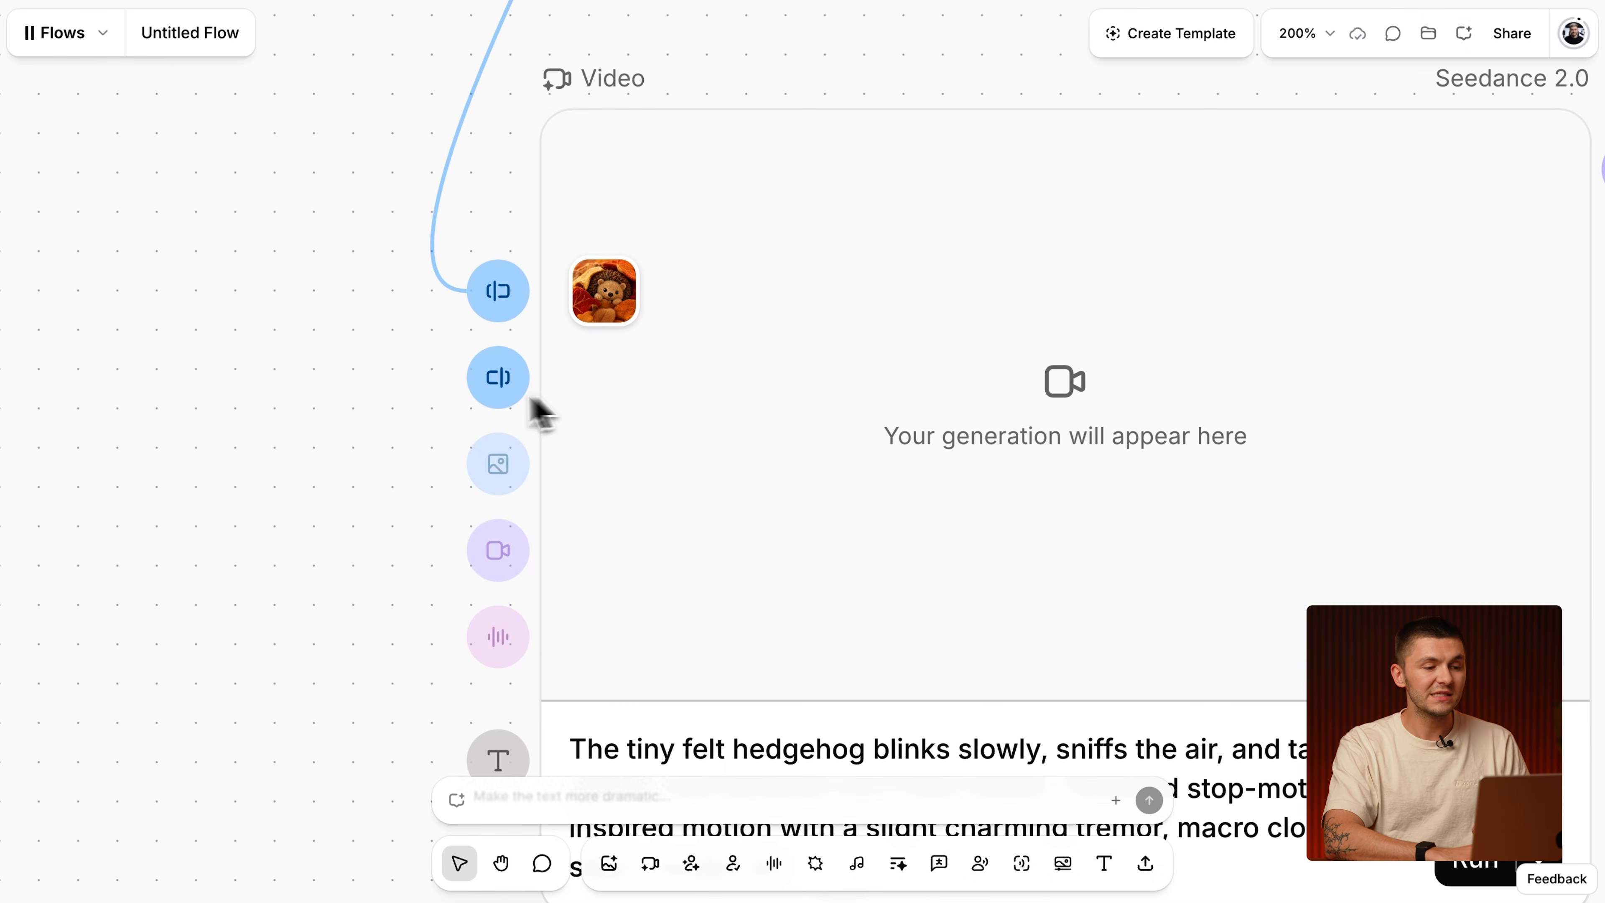
Run the Seedance 2.0 generation of the autumn-leaves hedgehog video.
scroll(405, 412, "down", 3)
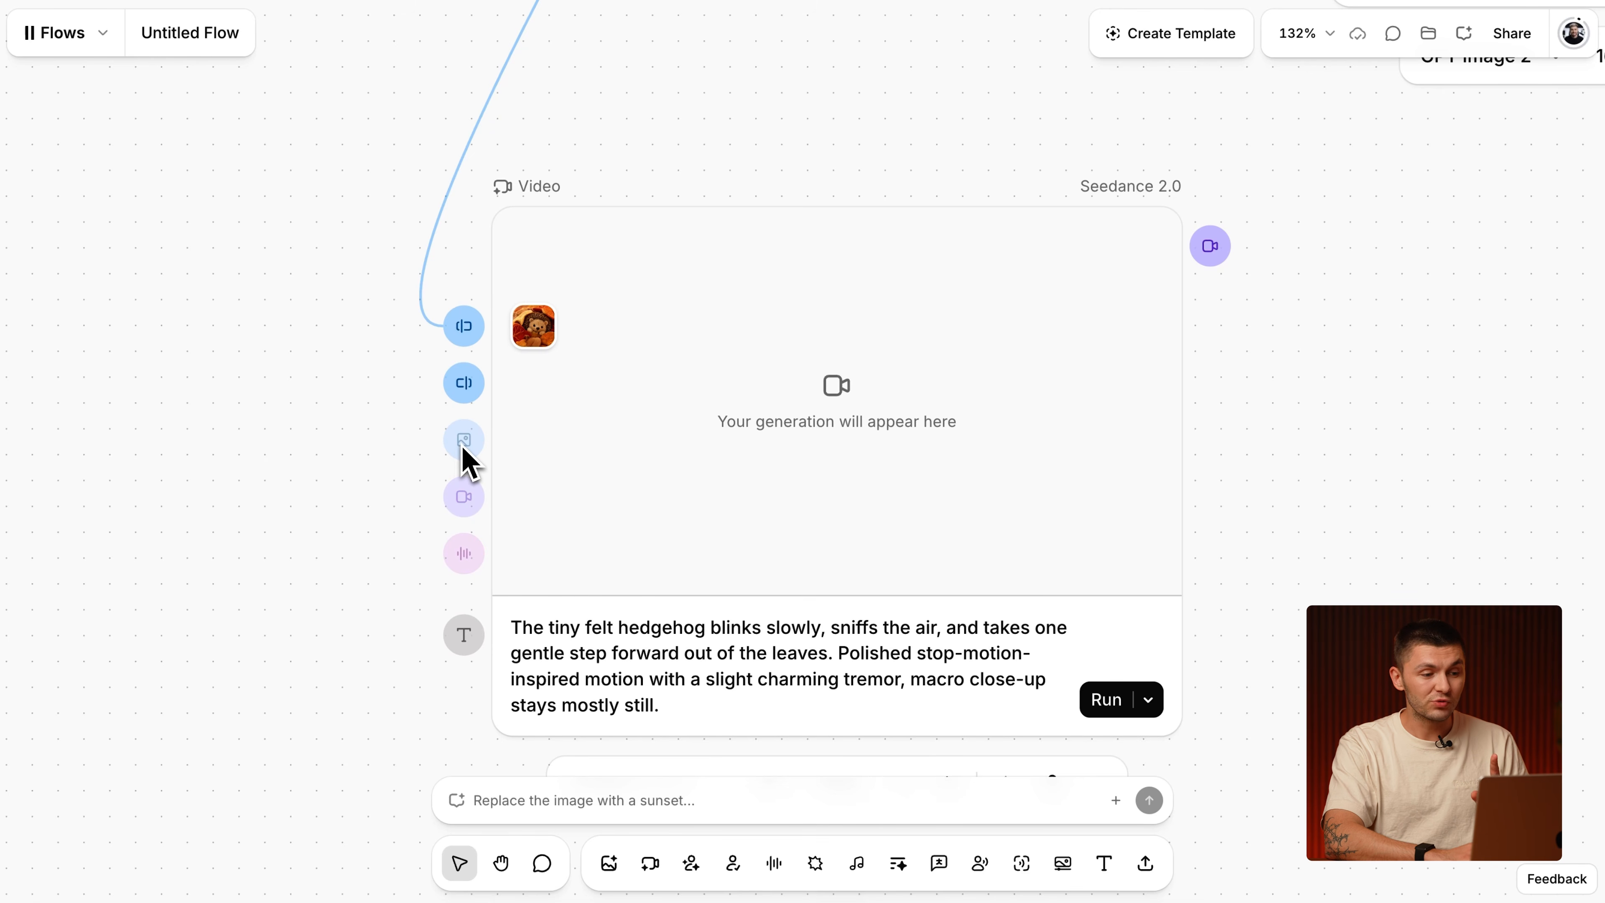
scroll(466, 460, "down", 2)
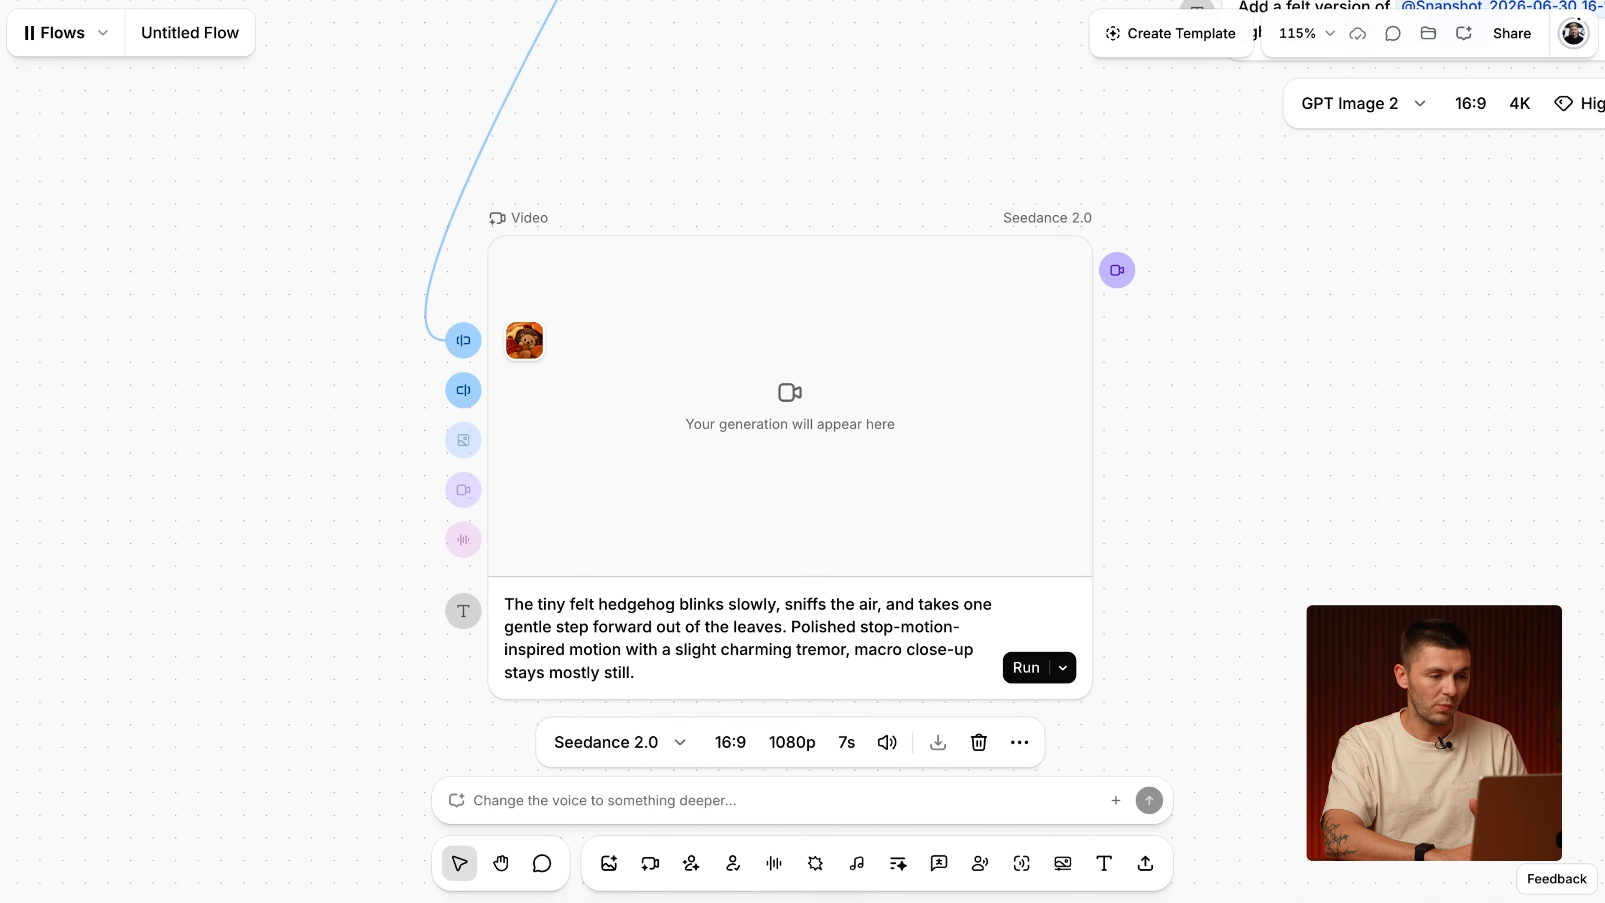
left_click(1027, 668)
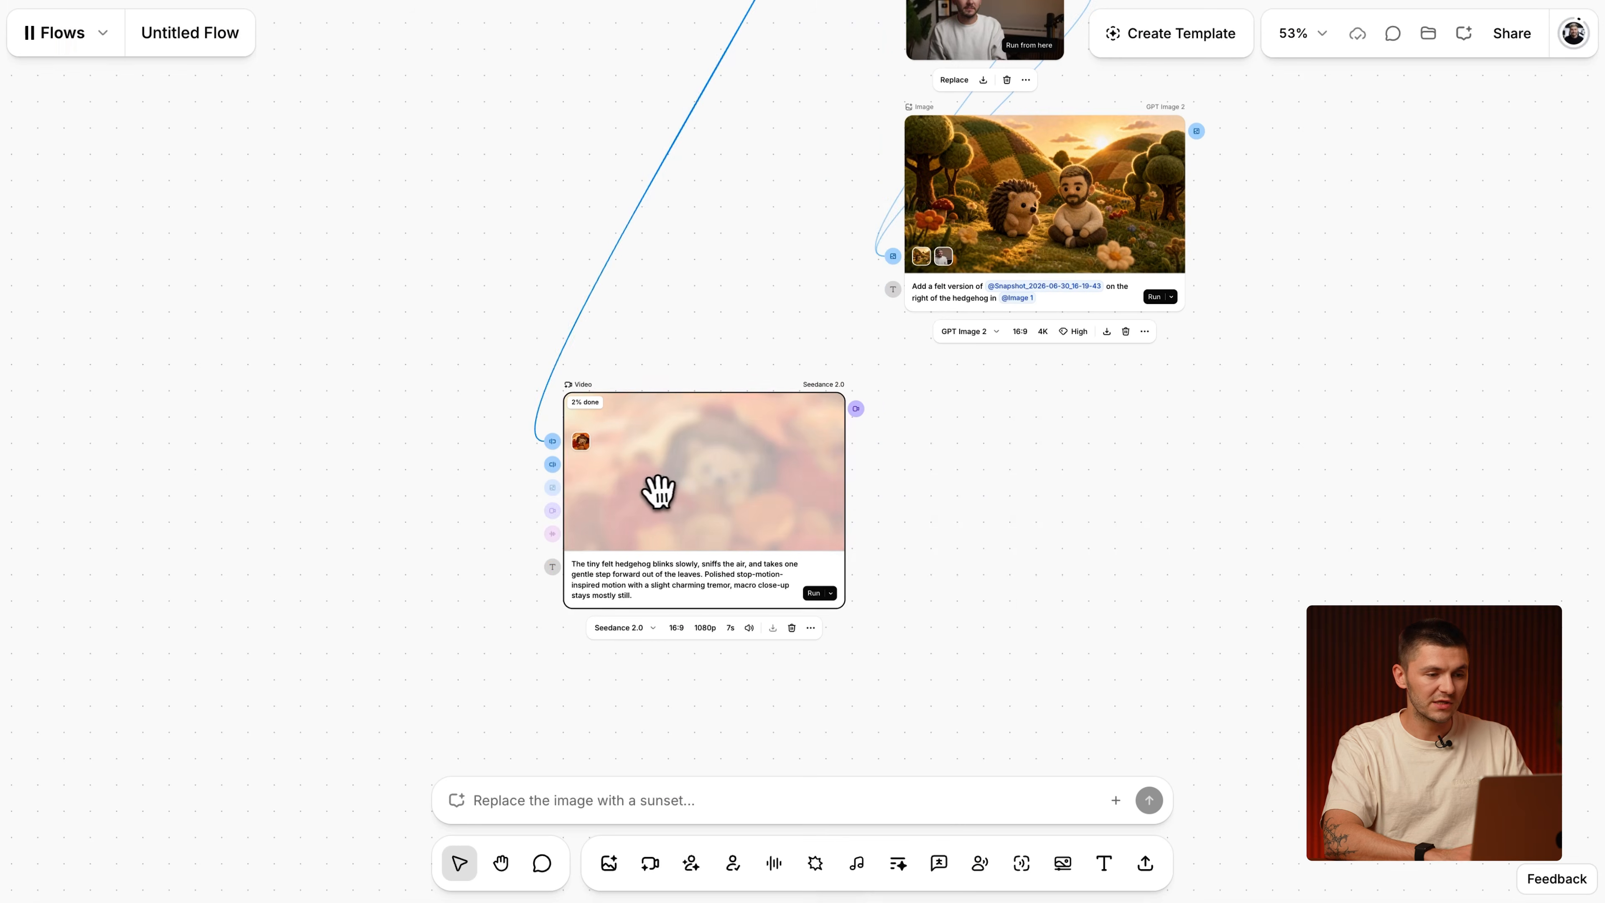
Duplicate the Video node beside the original and connect the hedgehog's rolling-hills scene as the copy's start frame.
left_click_drag(655, 491, 1000, 495)
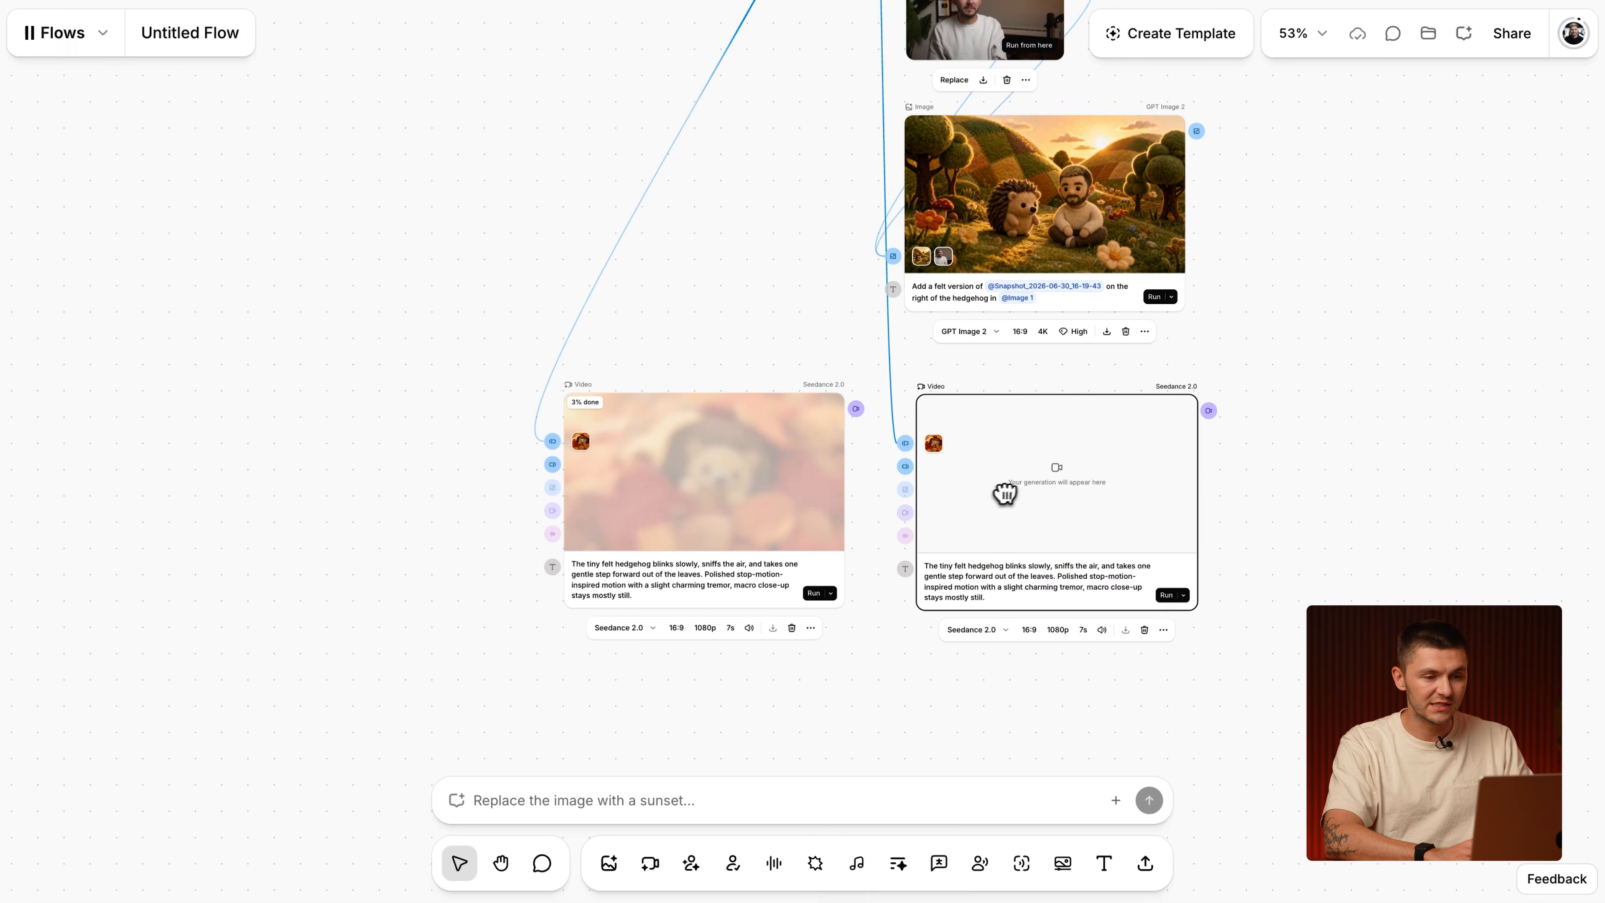
left_click_drag(1000, 494, 1006, 497)
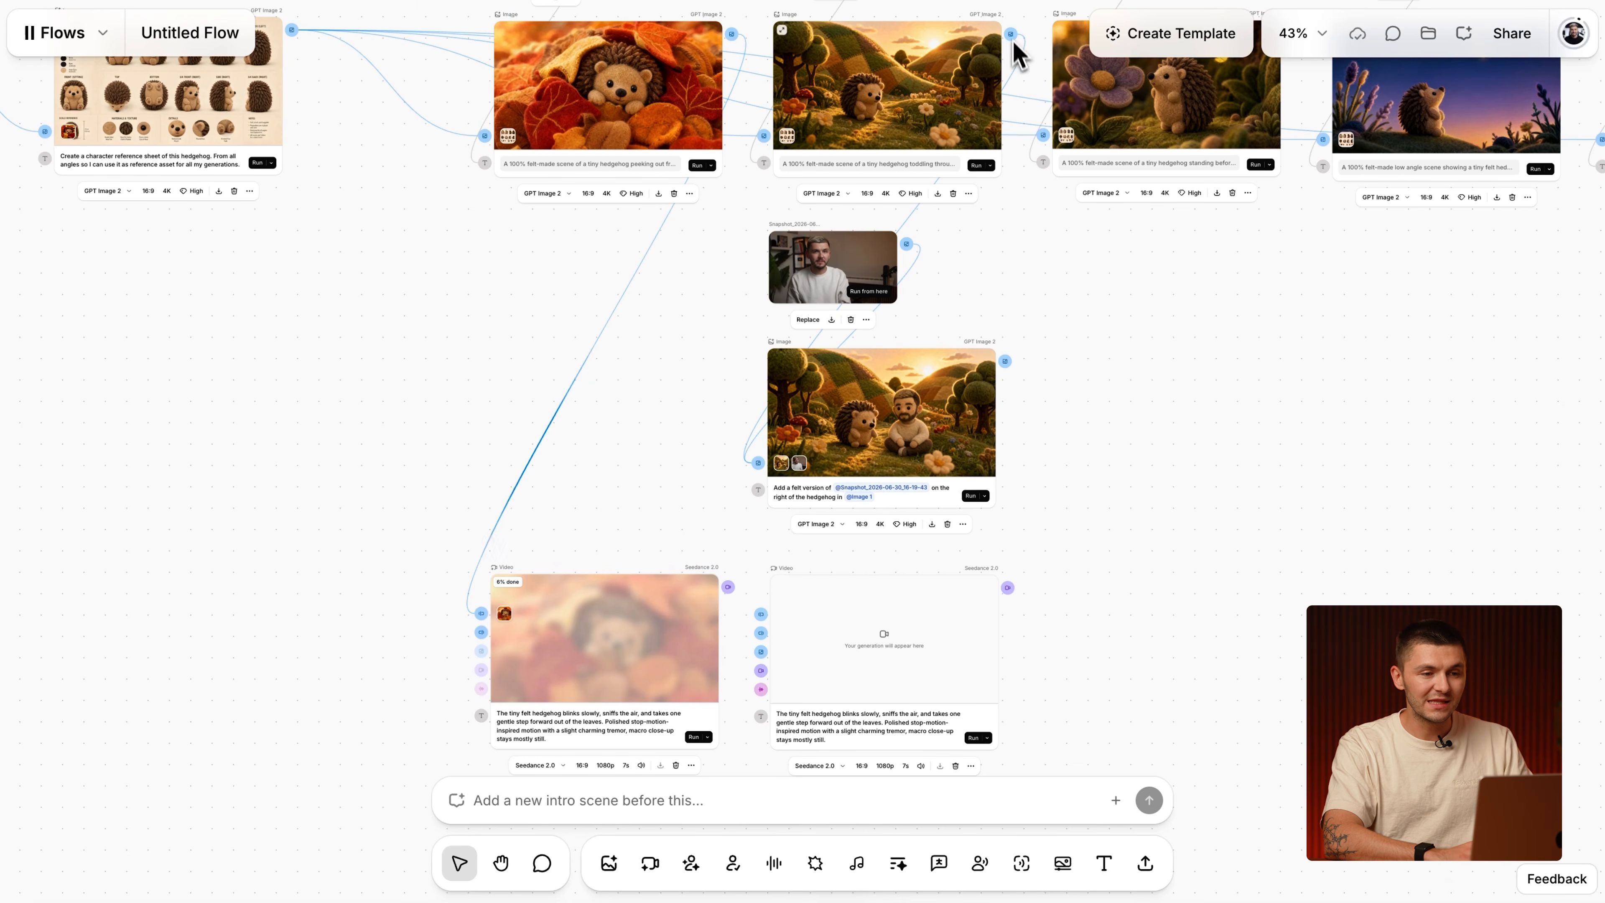
left_click_drag(1014, 40, 798, 559)
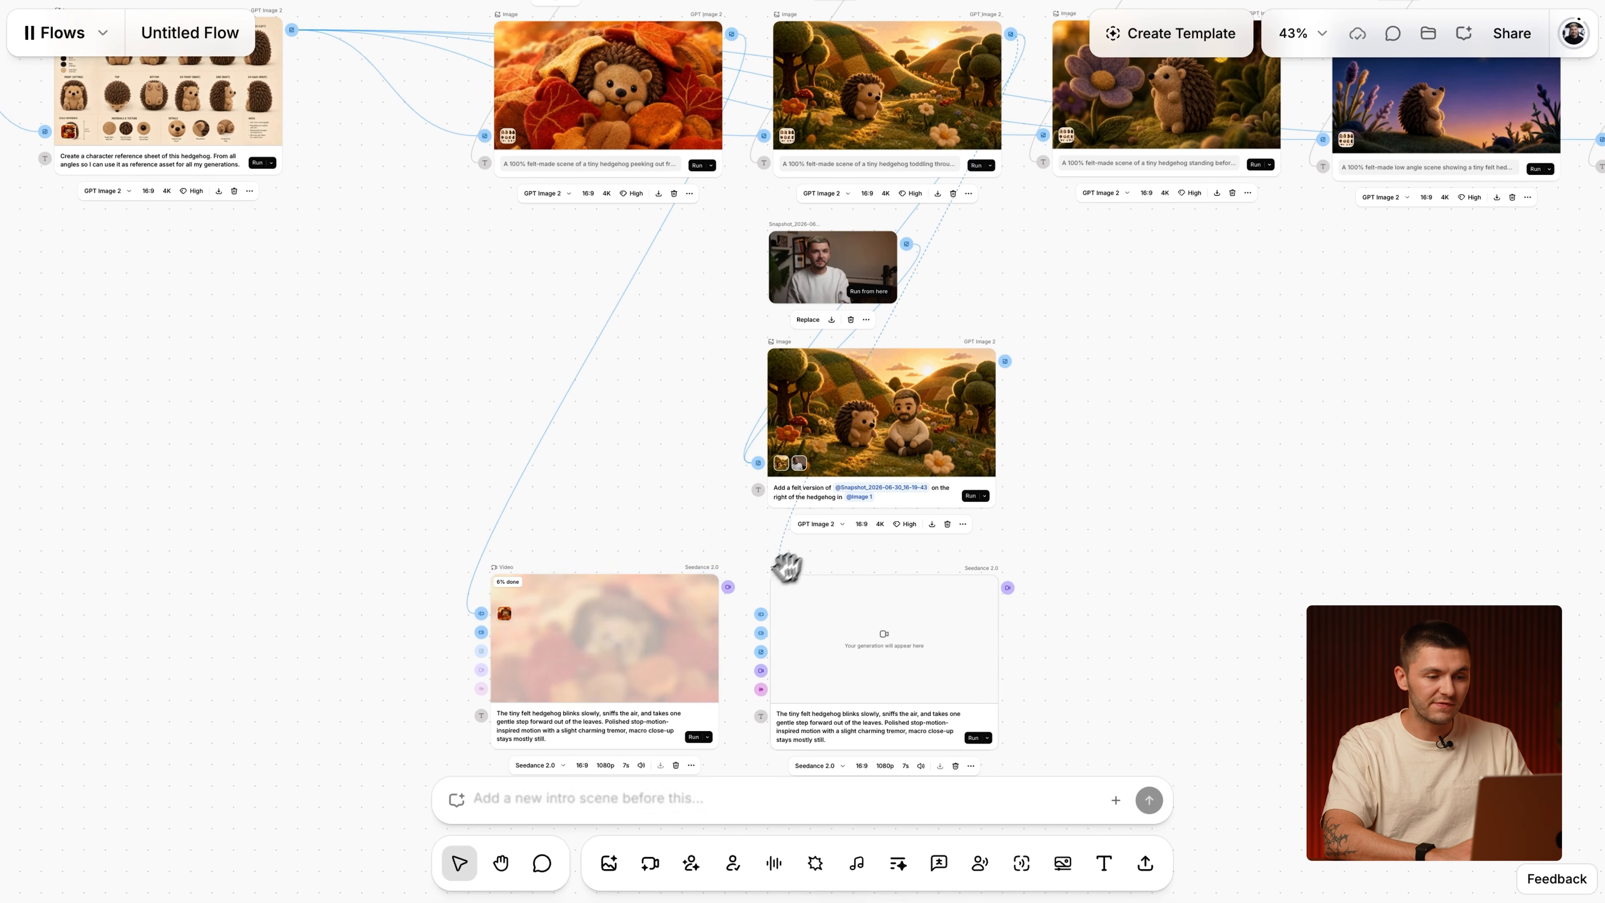
left_click_drag(763, 617, 763, 618)
Connect the image of the hedgehog with the felt man as the duplicate Video node's end frame and reposition the node.
scroll(797, 594, "up", 5)
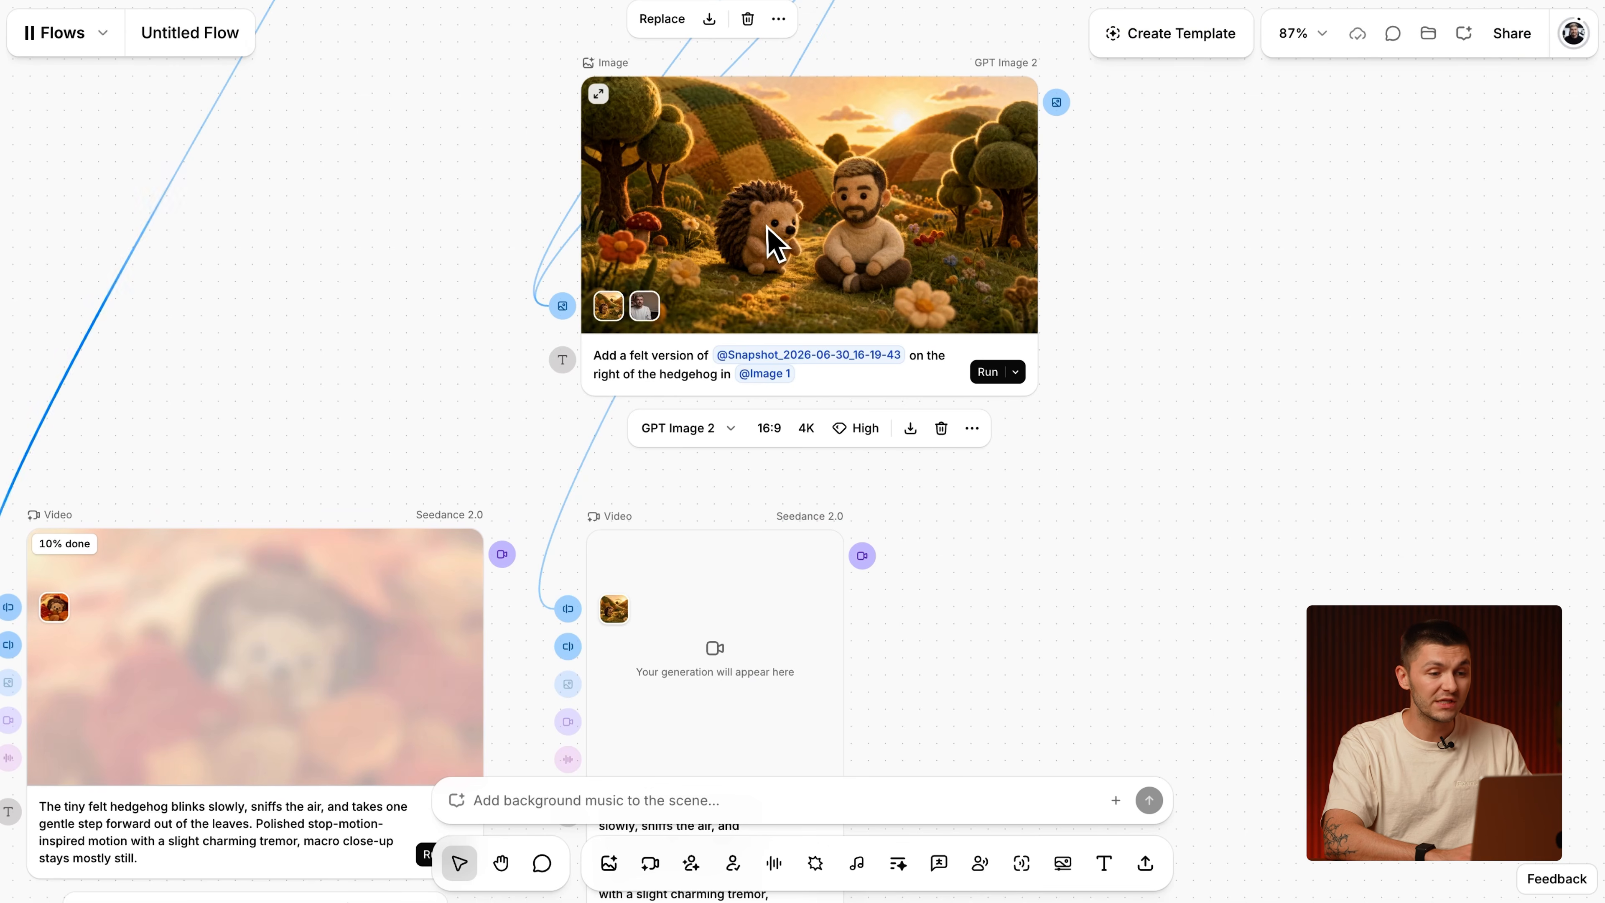
scroll(796, 222, "down", 2)
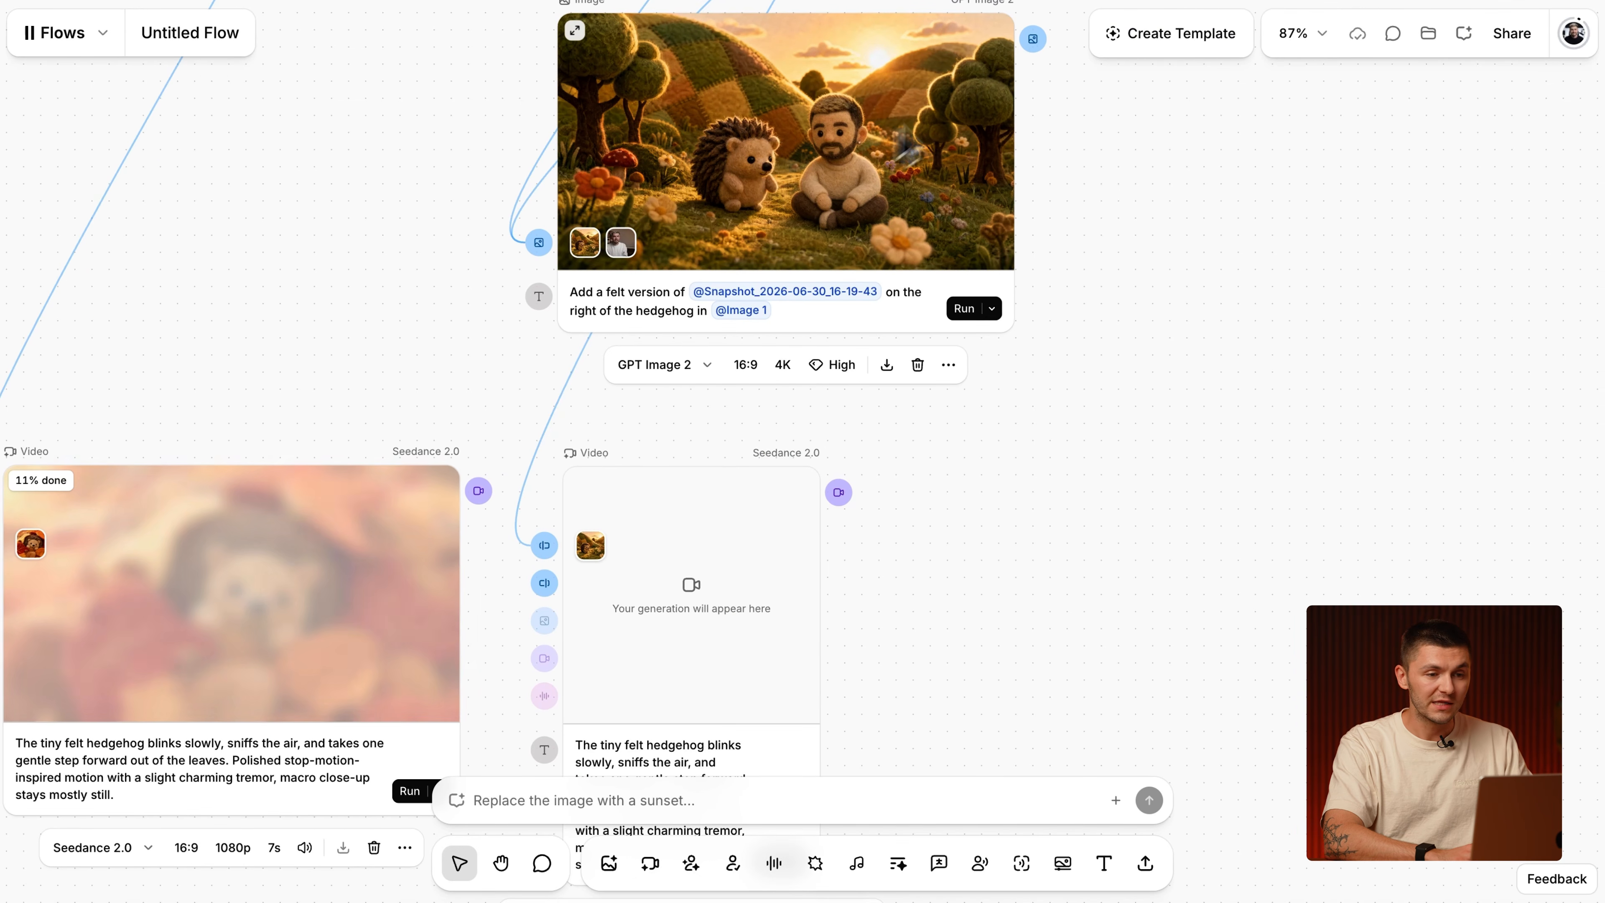
left_click_drag(1033, 41, 545, 583)
left_click_drag(662, 572, 819, 555)
Set the second Video node's aspect ratio to 16:9 and move the node back beneath its source image.
scroll(821, 569, "down", 5)
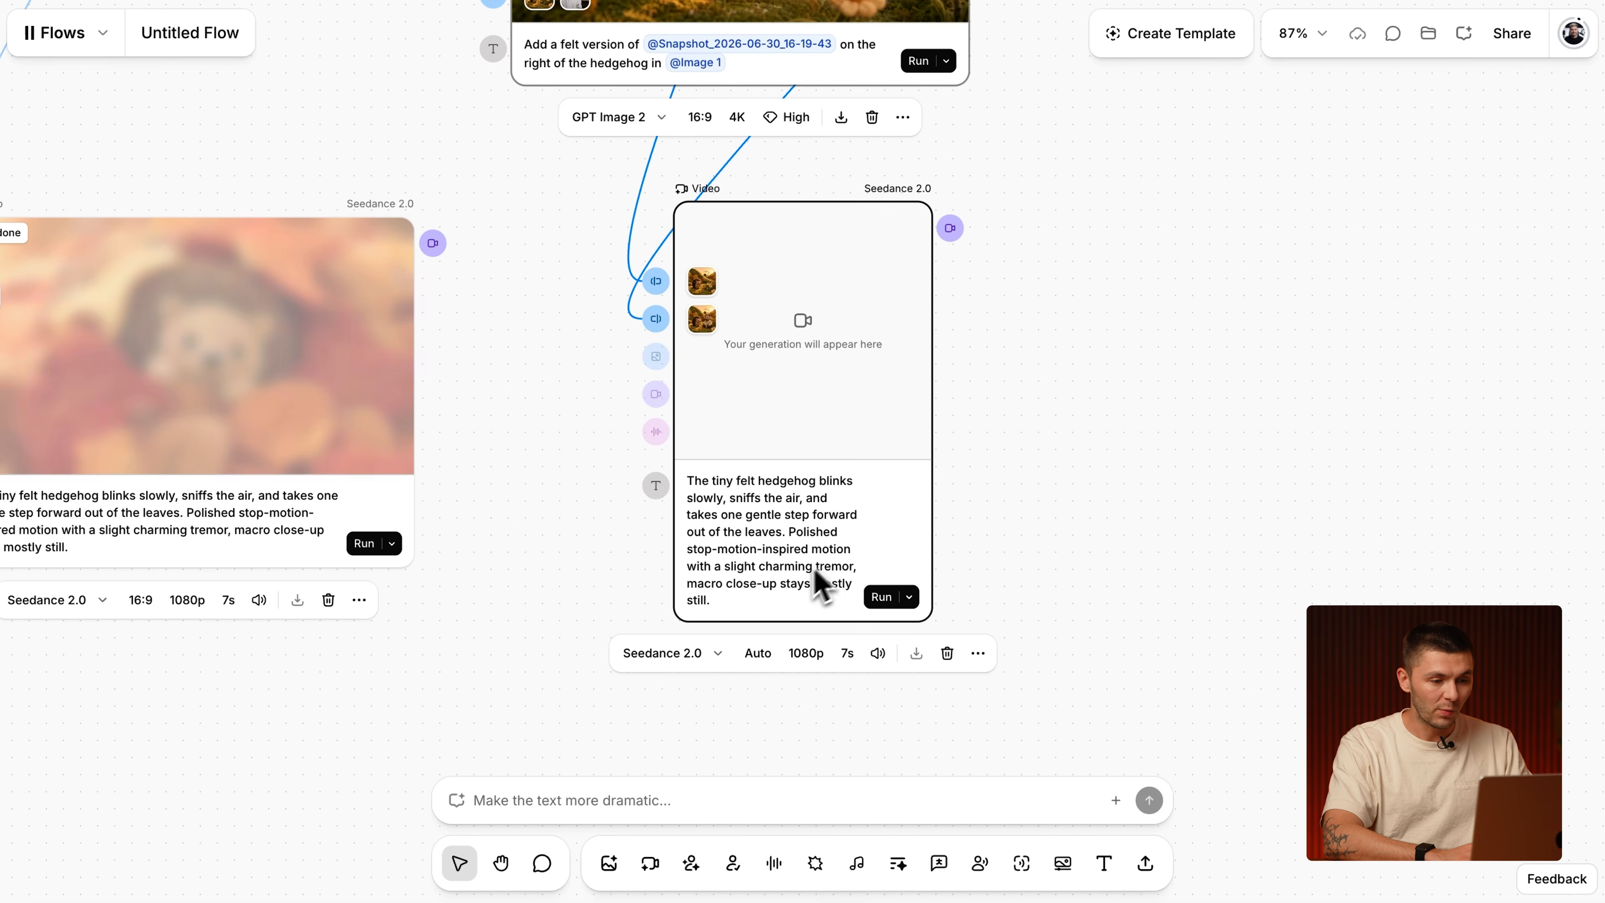
left_click(759, 653)
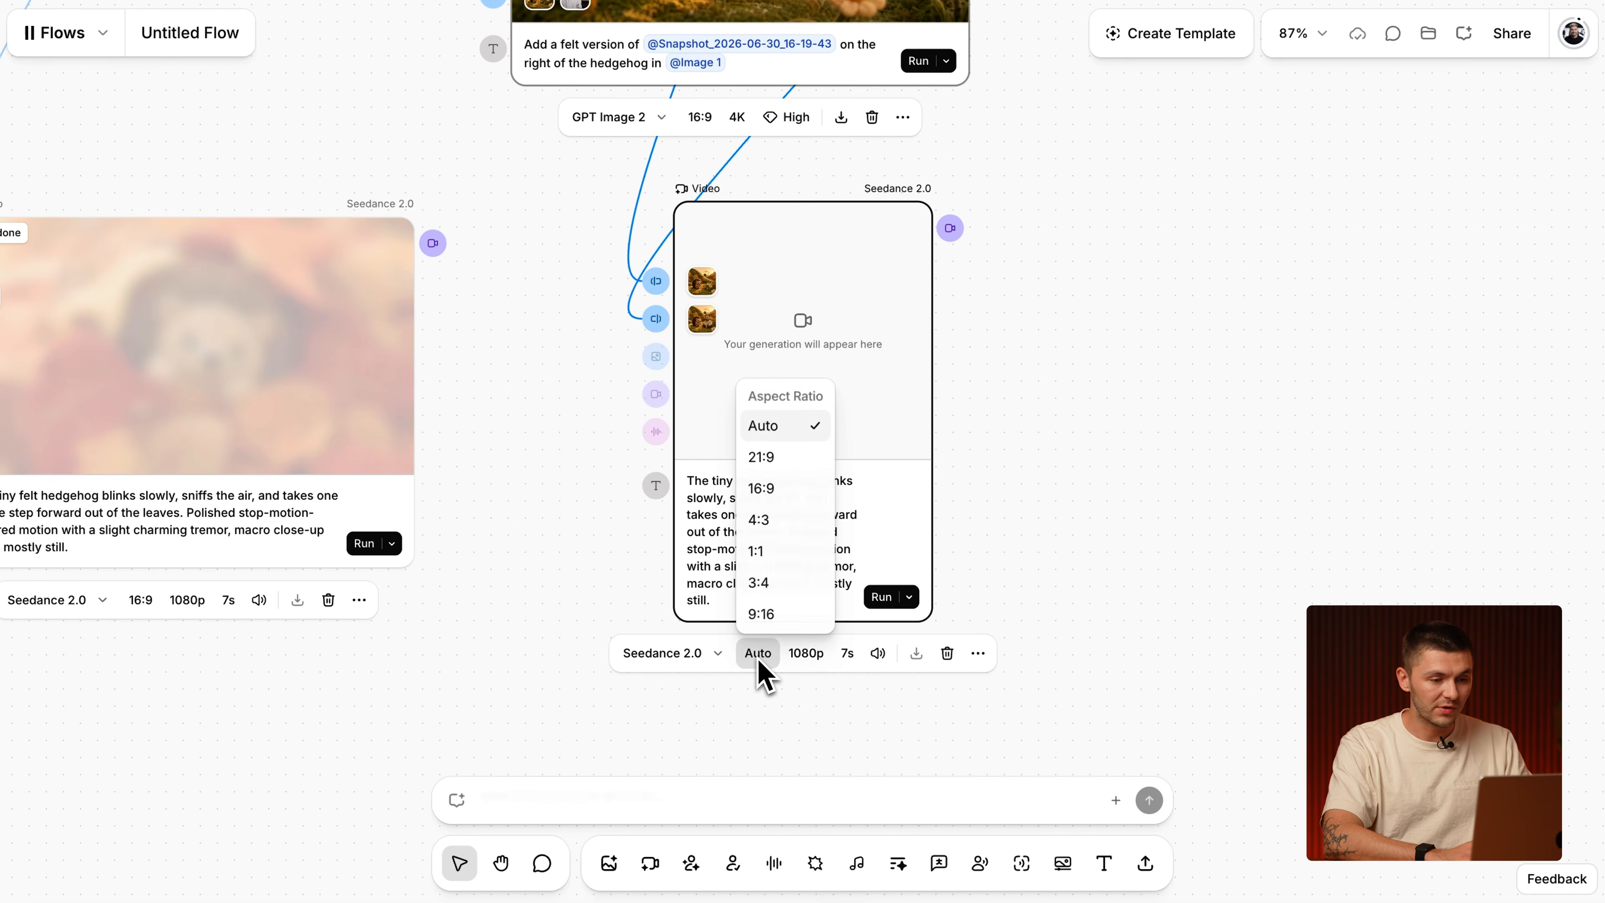
left_click(778, 488)
left_click_drag(875, 233, 762, 250)
Replace the second video's prompt with the hedgehog toddling forward in stop-motion rhythm, a gentle breeze ruffling felt grass, and slow cinematic camera drift alongside her.
left_click_drag(674, 548, 566, 500)
type("The hedgehog toddles forward with small careful steps, tiny legs moving in charming stop-motion rhythm. Gentle breeze ruffles the felt grass and wildflowers. Slow cinematic camera drift alongside her.")
left_click_drag(599, 241, 592, 260)
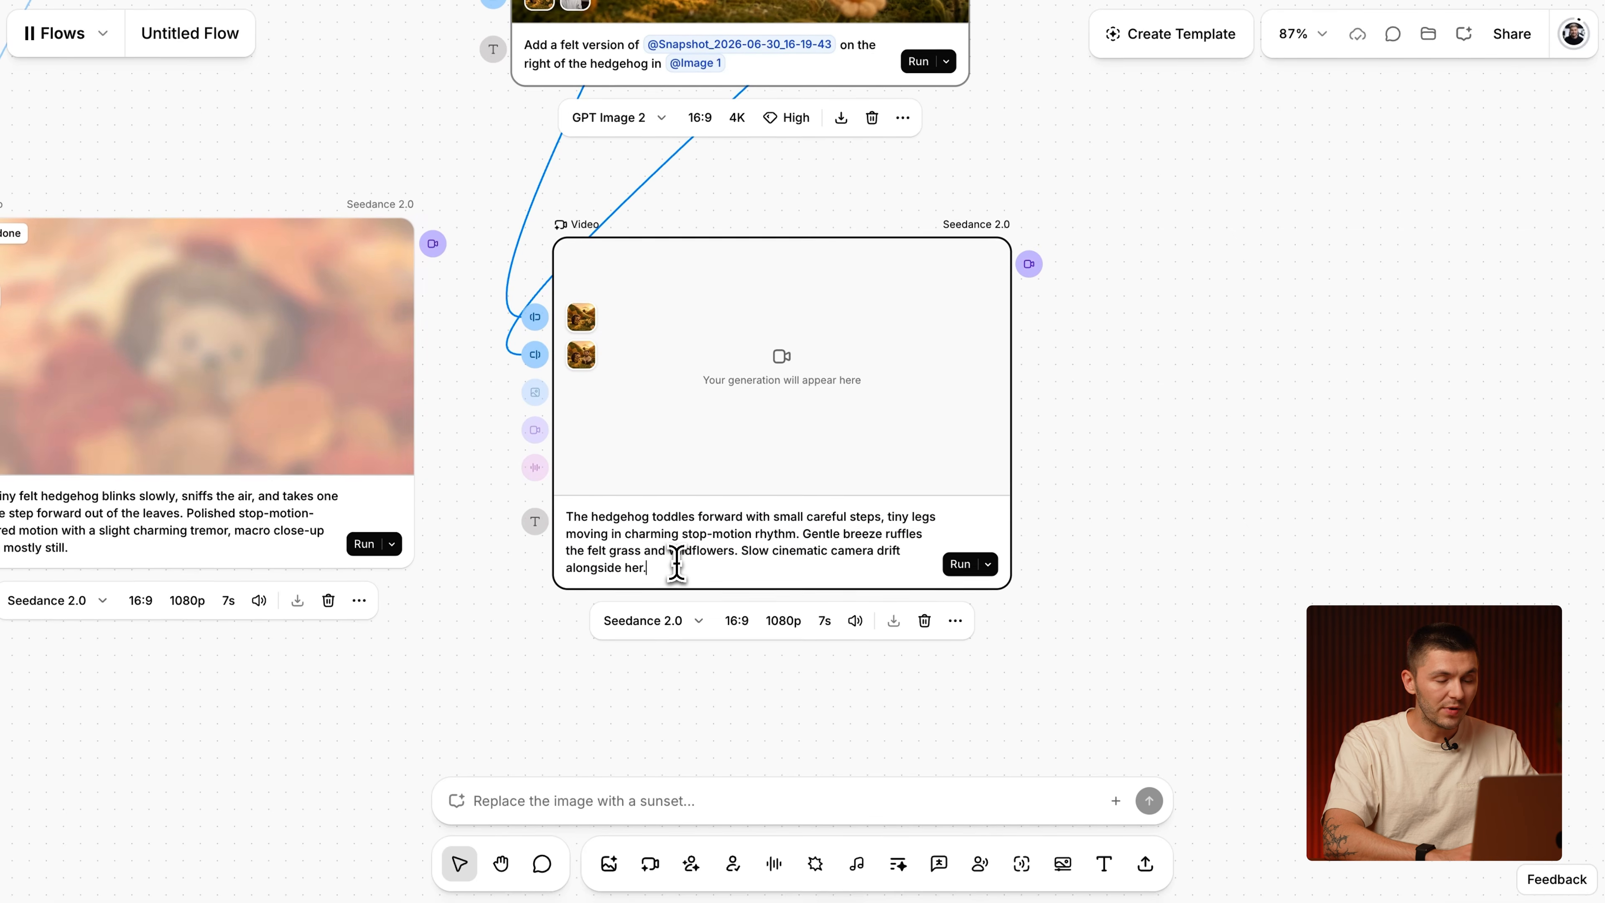
Add "Man walks in from the right" to the end of the second video's prompt.
scroll(716, 168, "up", 5)
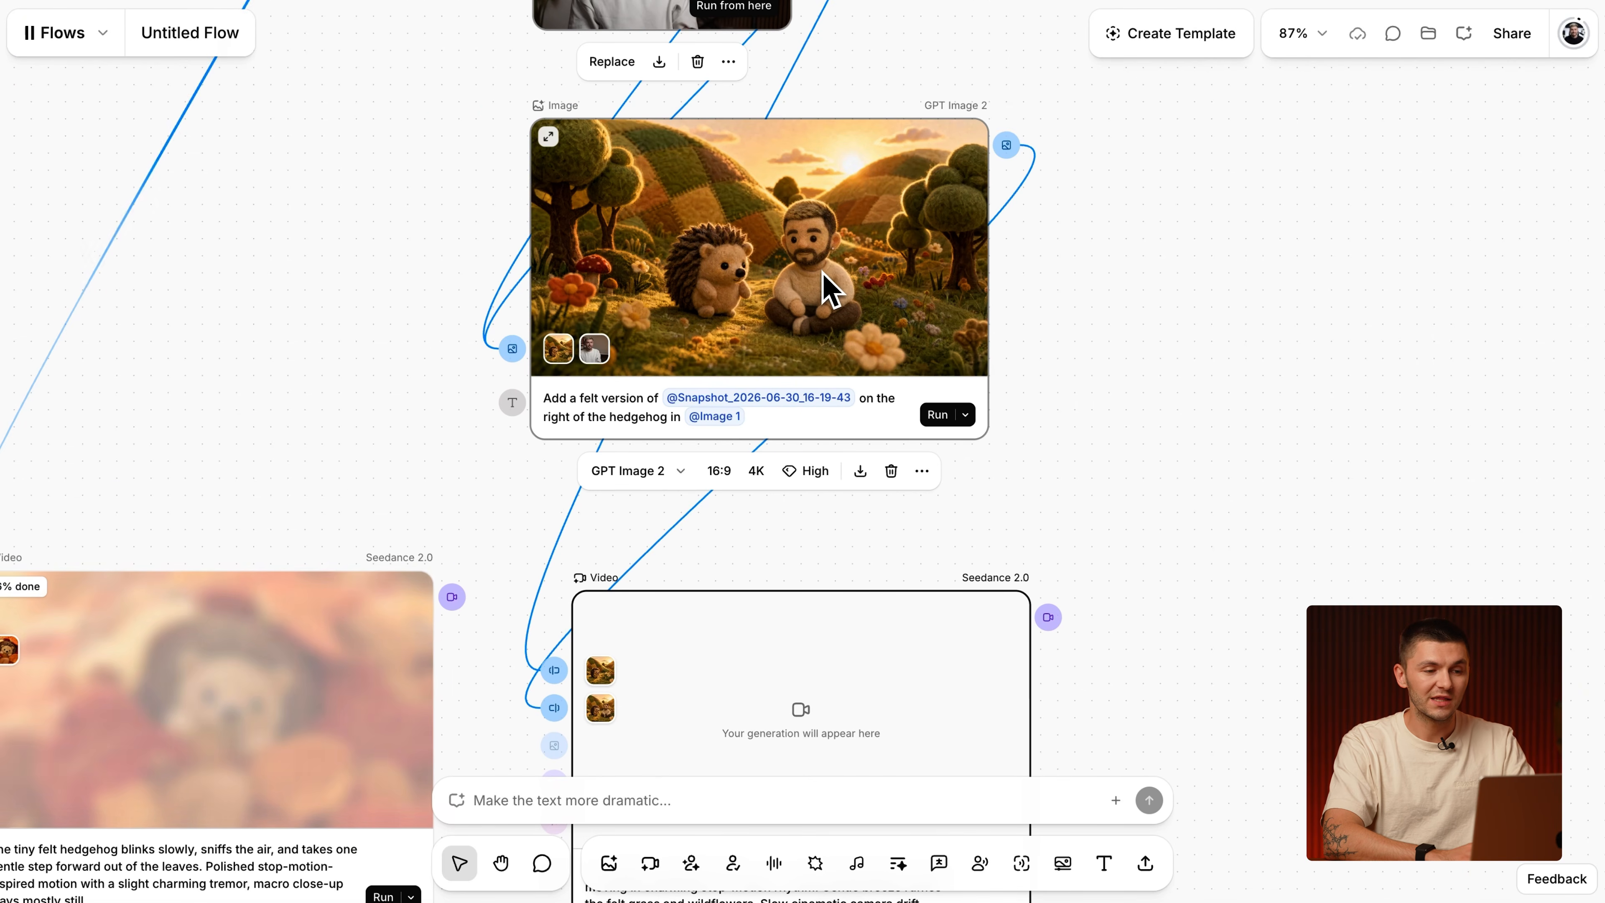
scroll(820, 462, "down", 5)
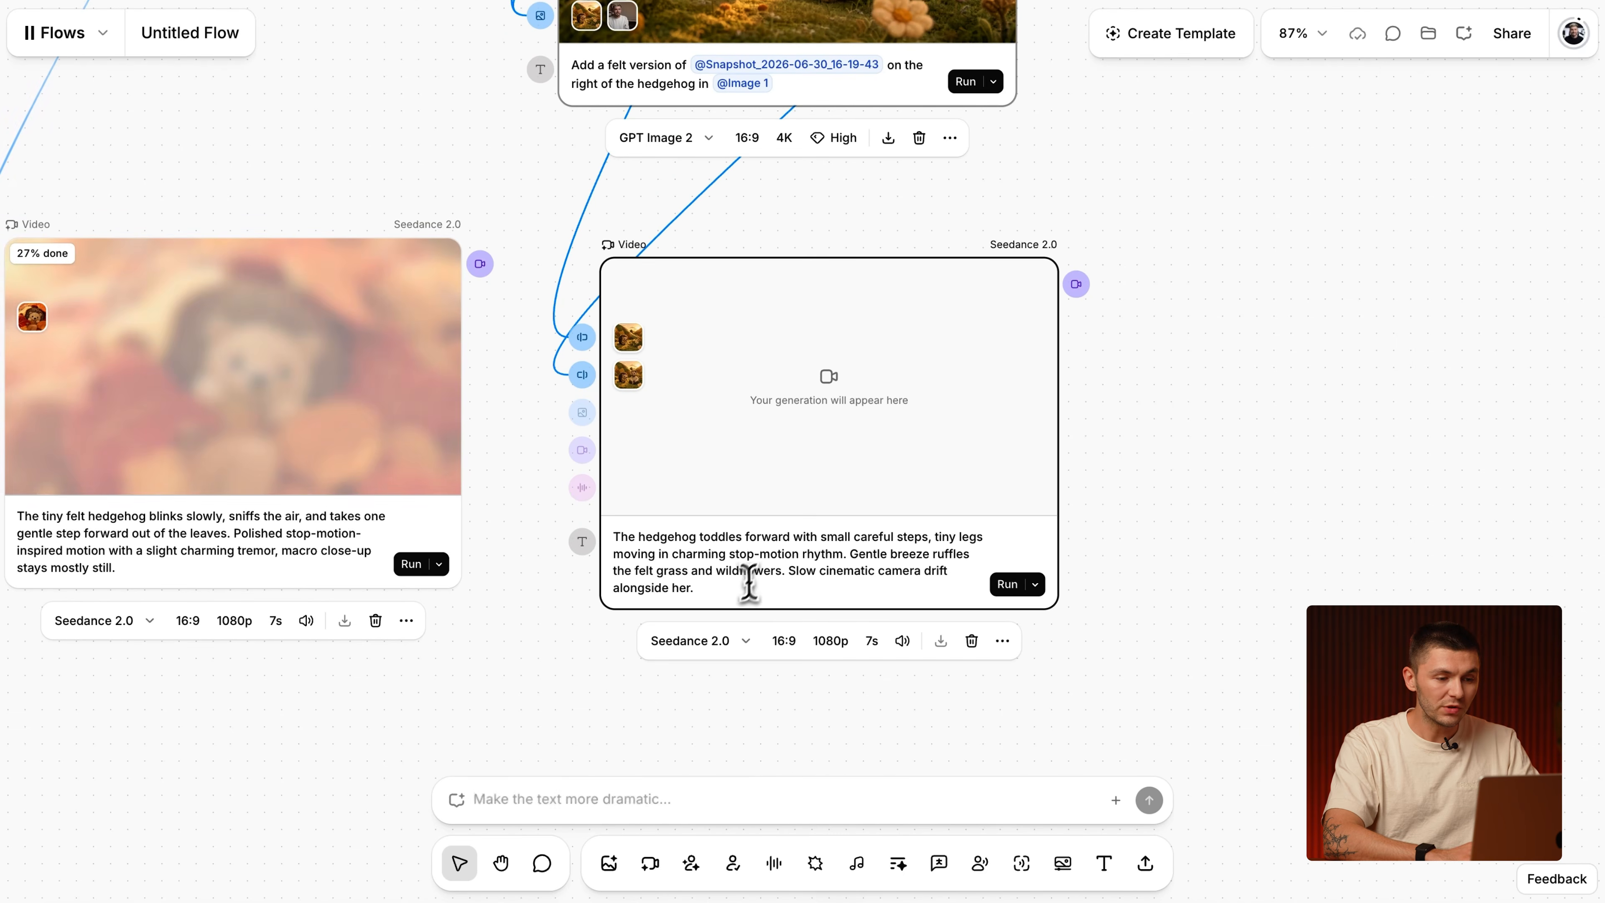
left_click(739, 594)
type("Man")
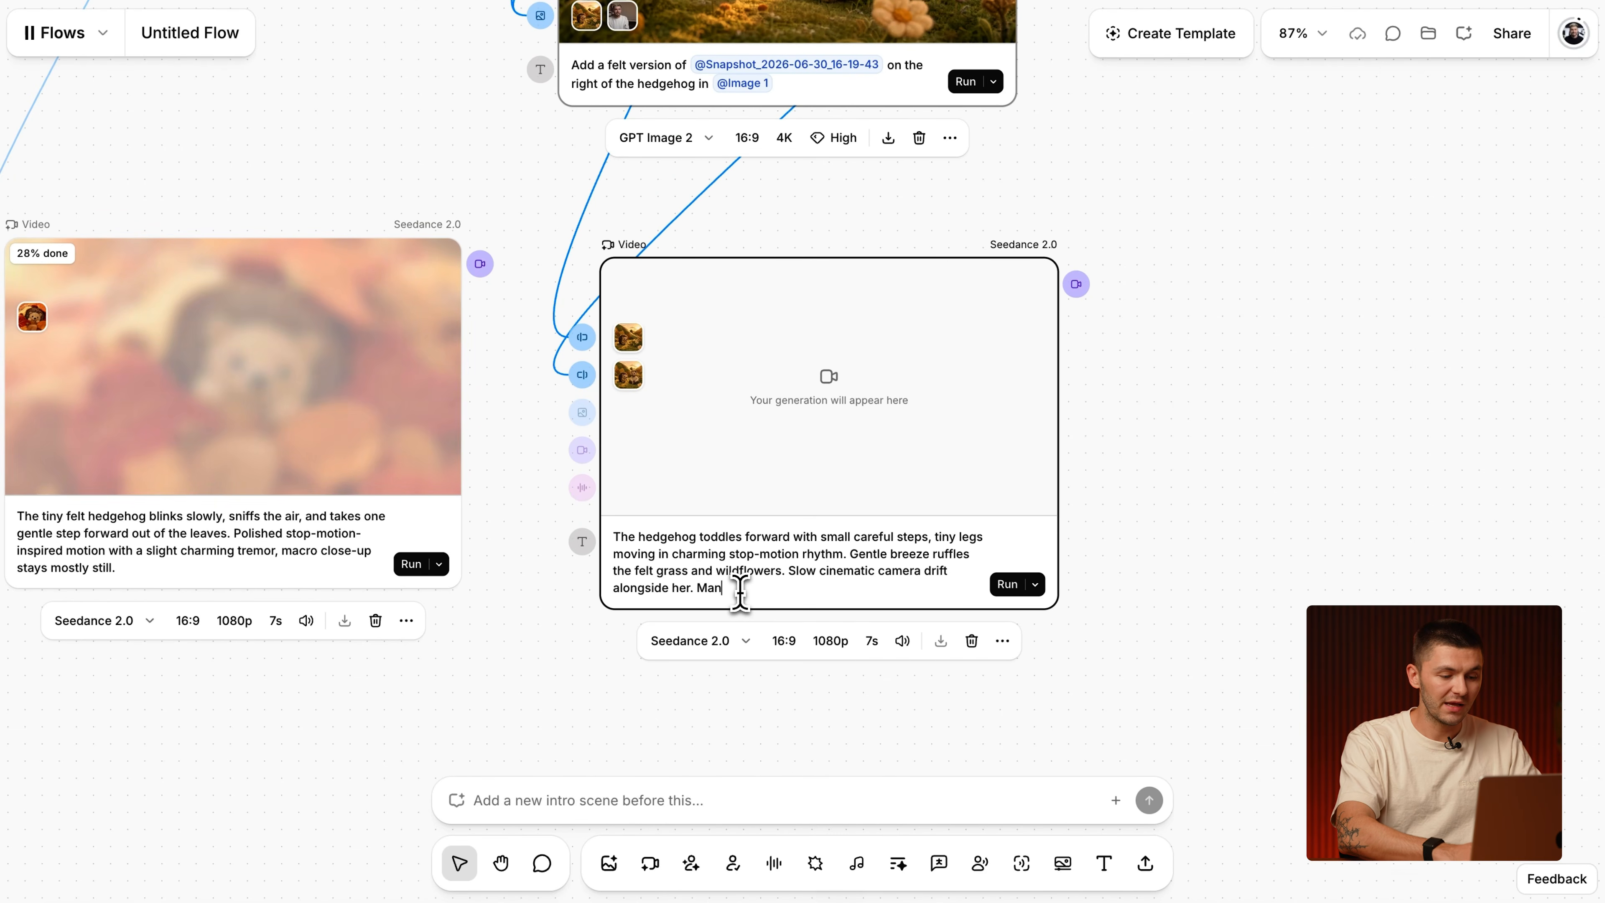
type(" walks in from th")
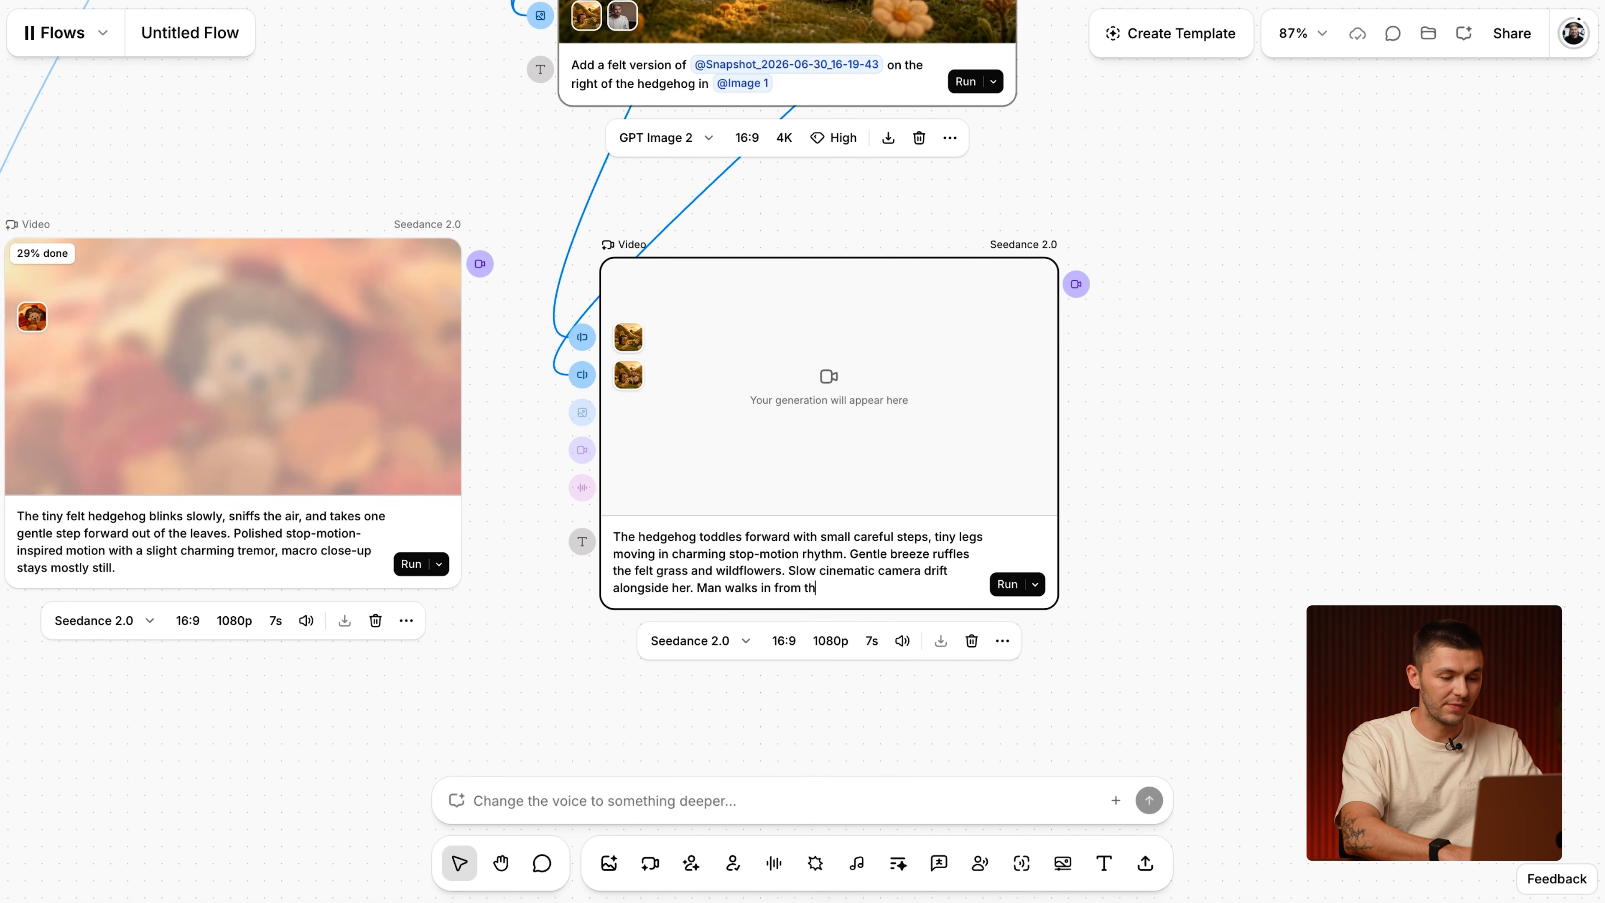
type("e right")
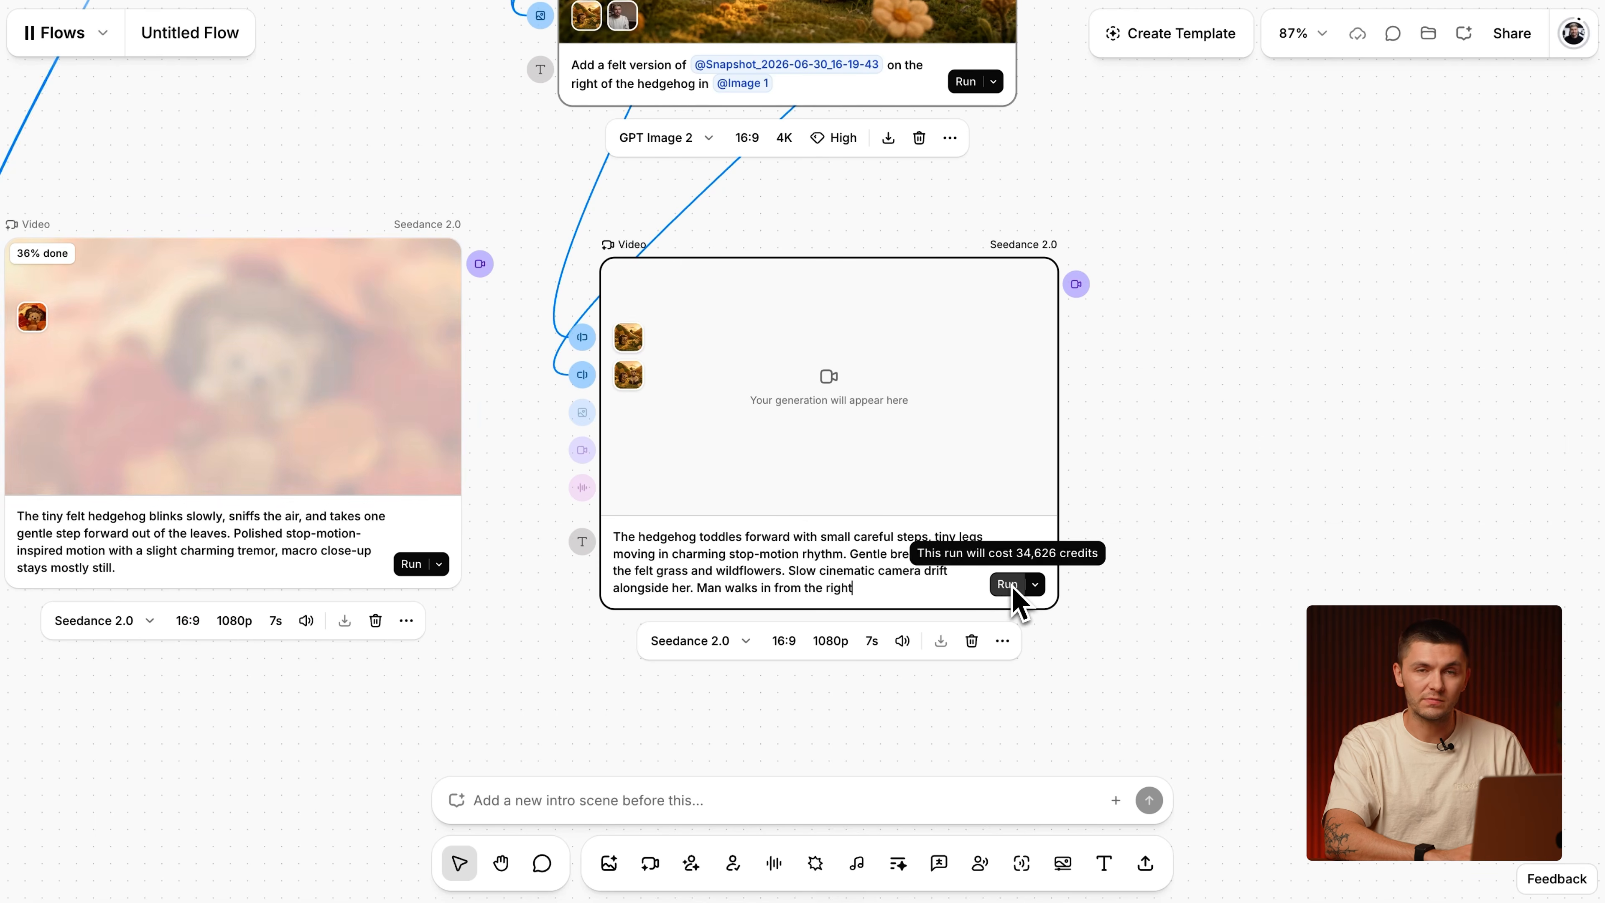
Turn off audio for the second video and run its generation.
scroll(949, 705, "up", 3)
scroll(950, 702, "up", 5)
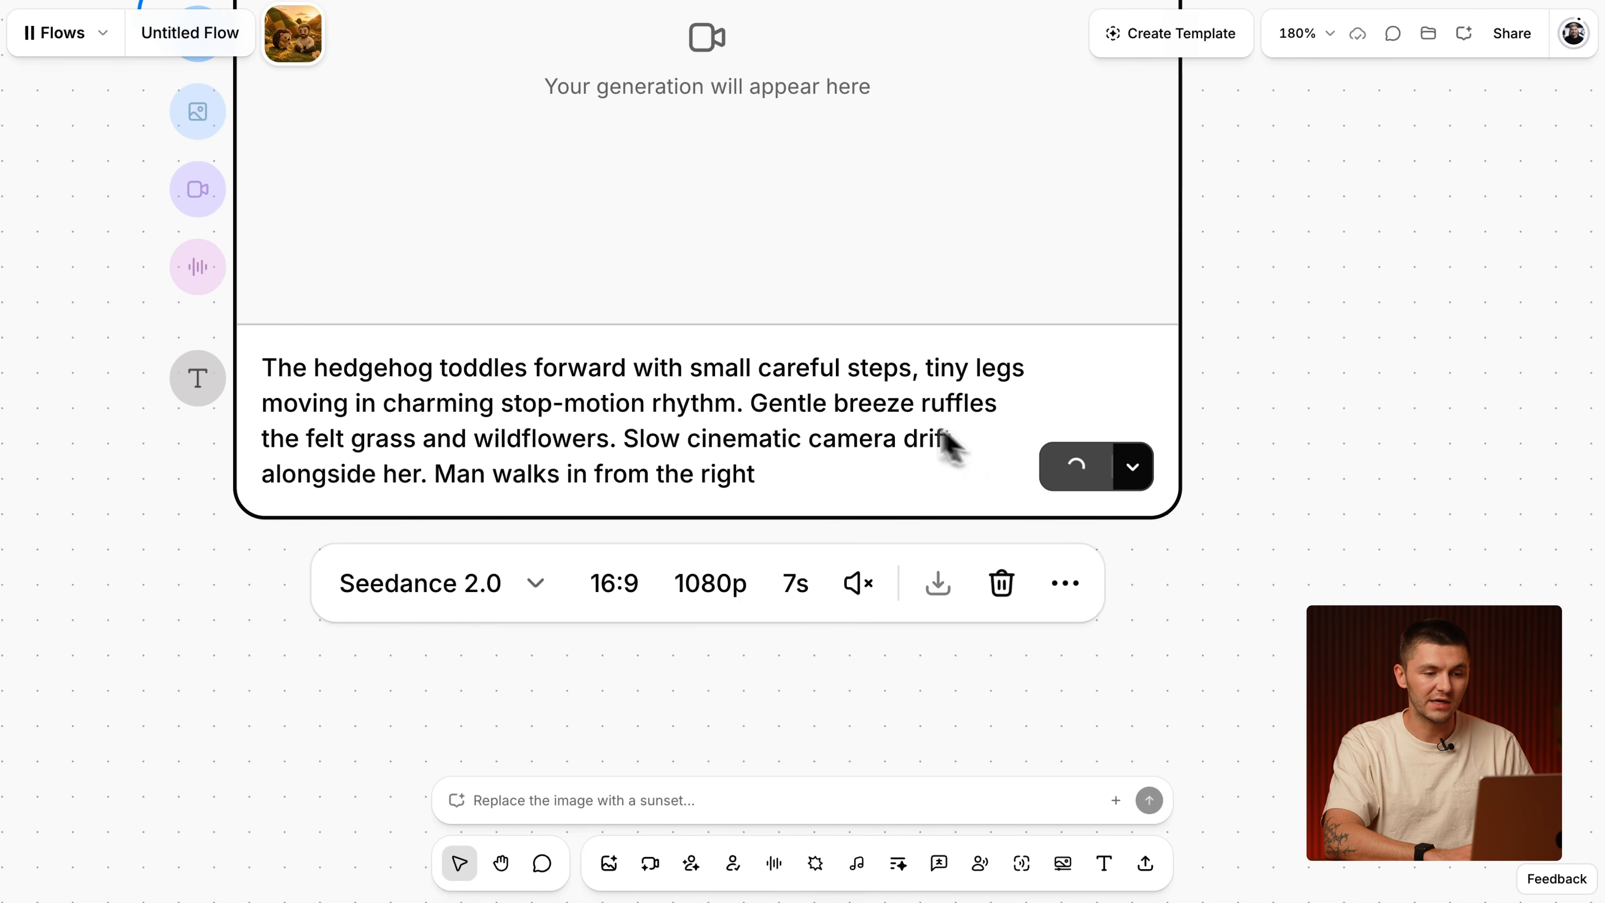
scroll(951, 446, "down", 10)
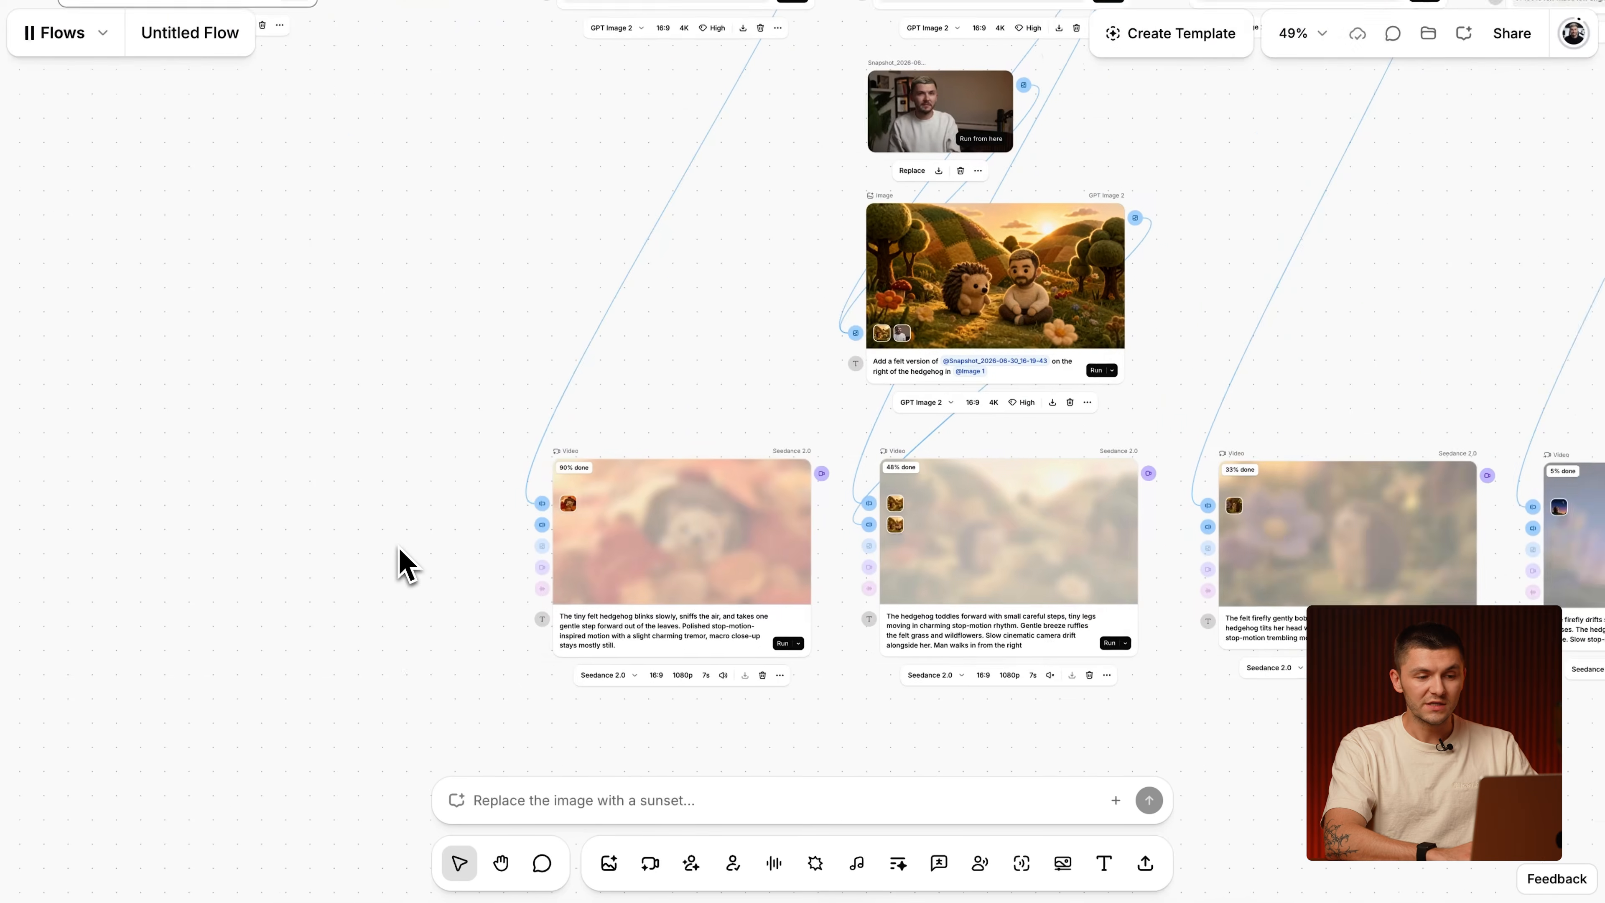
Try to tidy up the layout of the five Video nodes together.
scroll(401, 563, "down", 5)
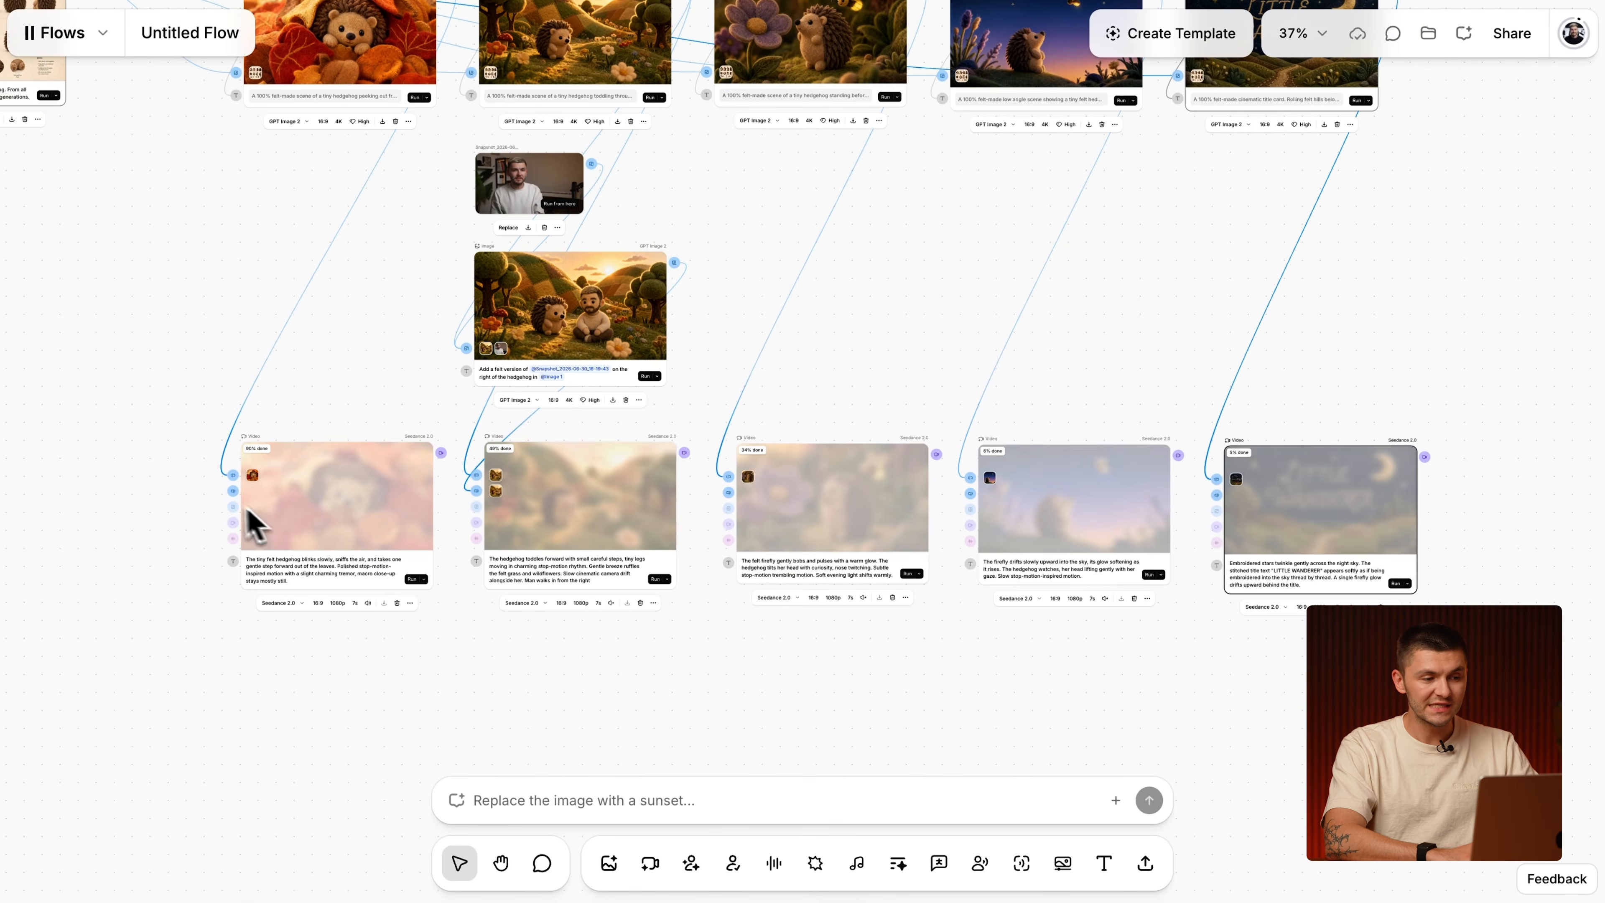
left_click_drag(143, 502, 1365, 566)
right_click(1332, 515)
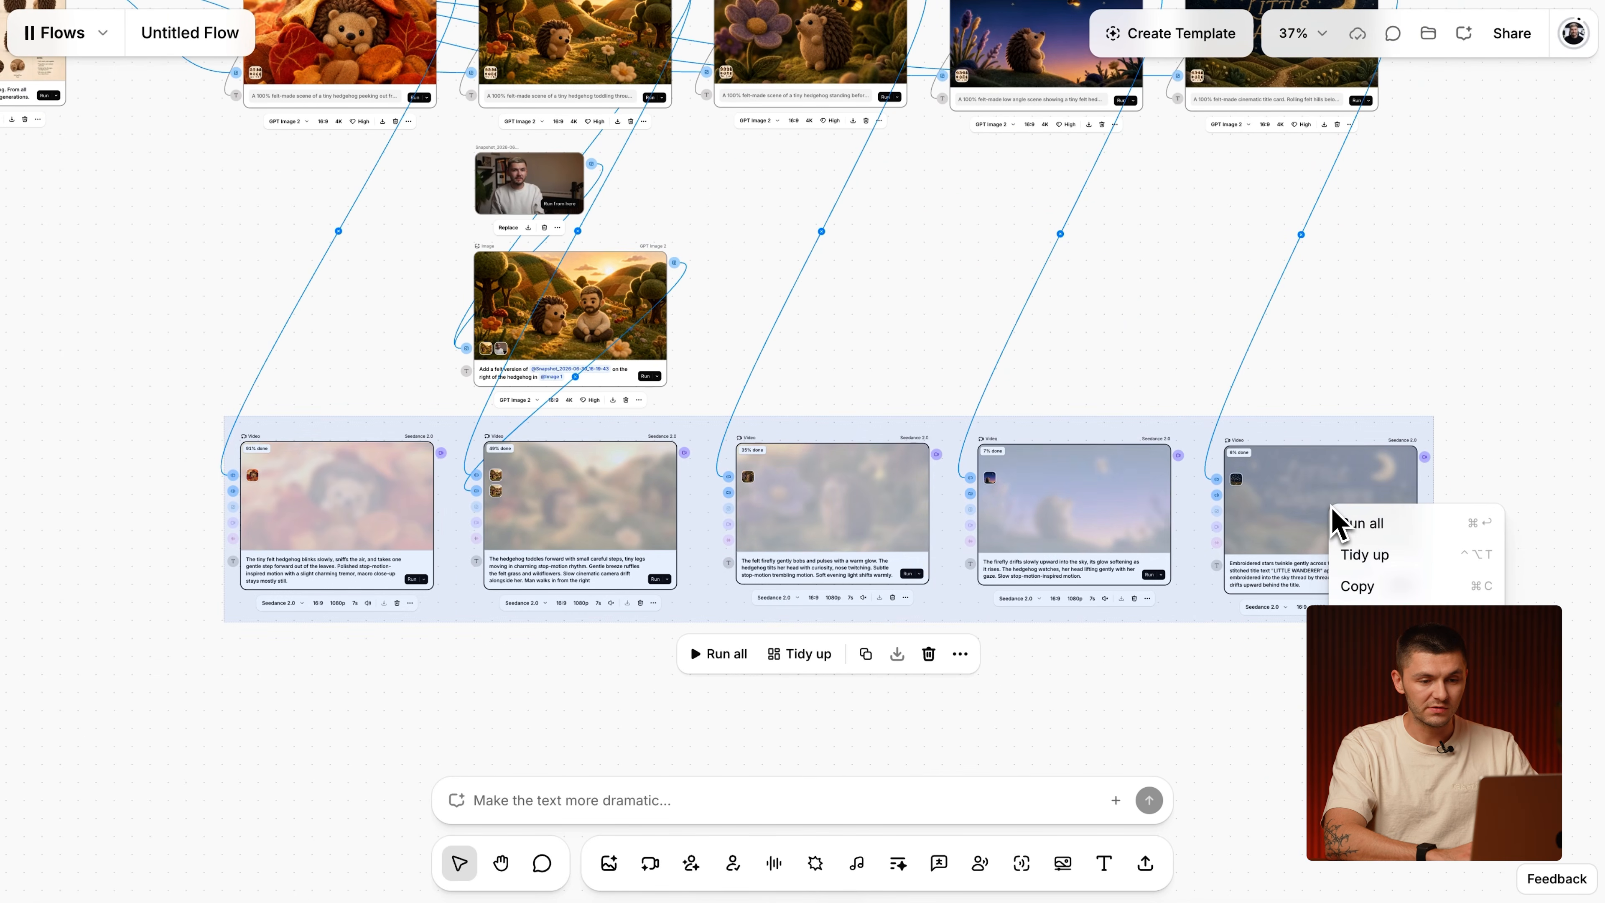
left_click(1362, 557)
left_click(1414, 386)
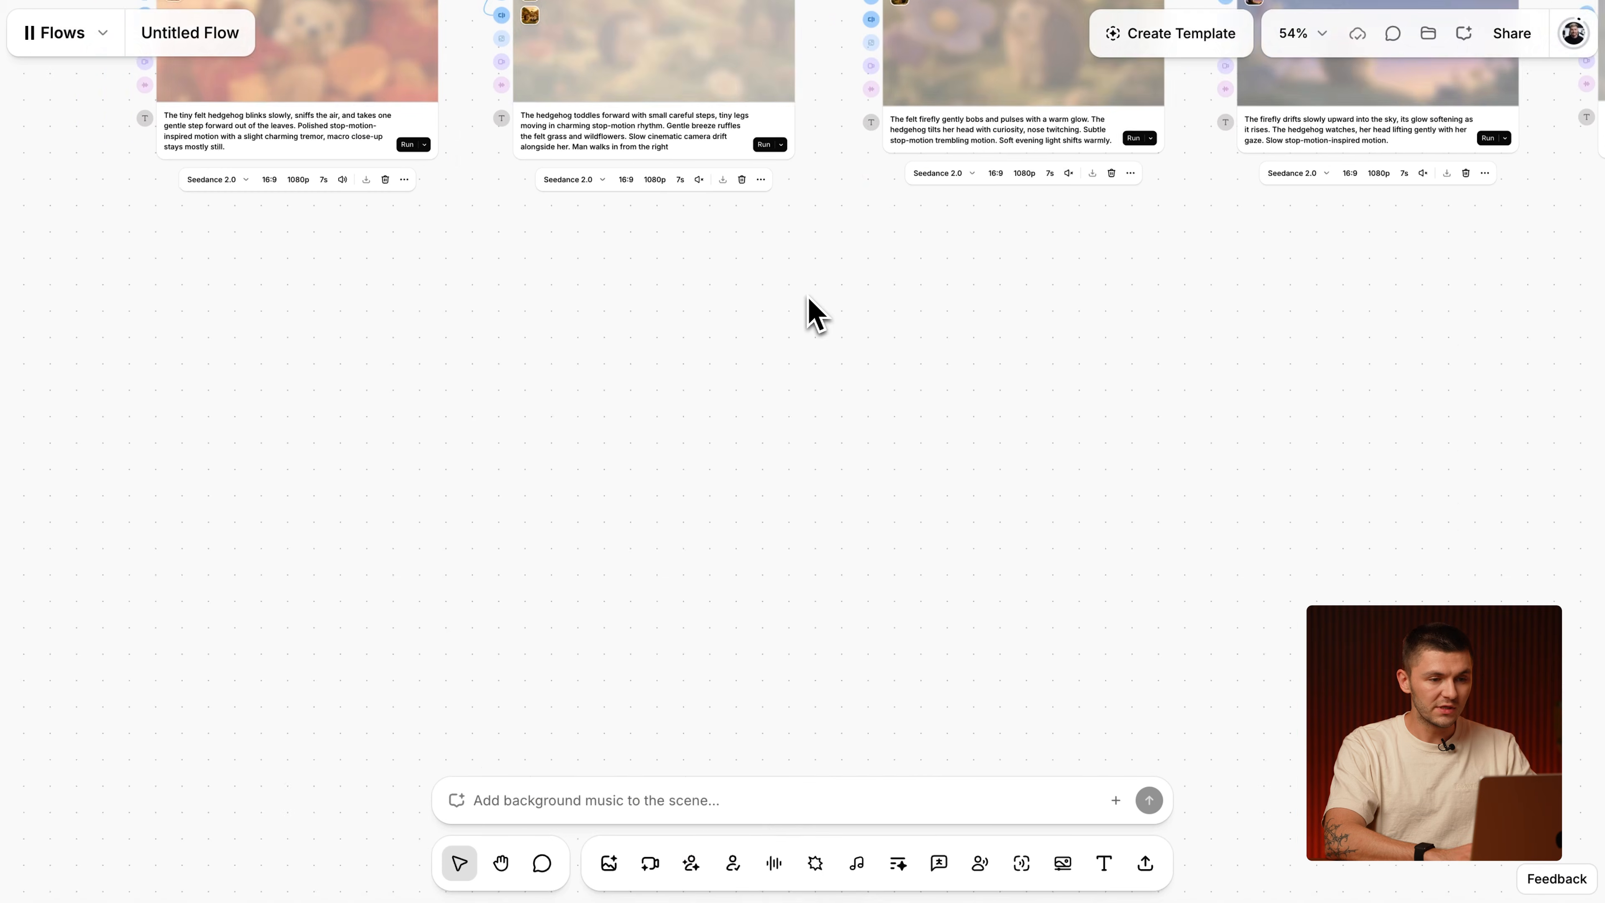
Add an Eleven Music node in the empty canvas area below the Video nodes.
scroll(806, 312, "up", 2)
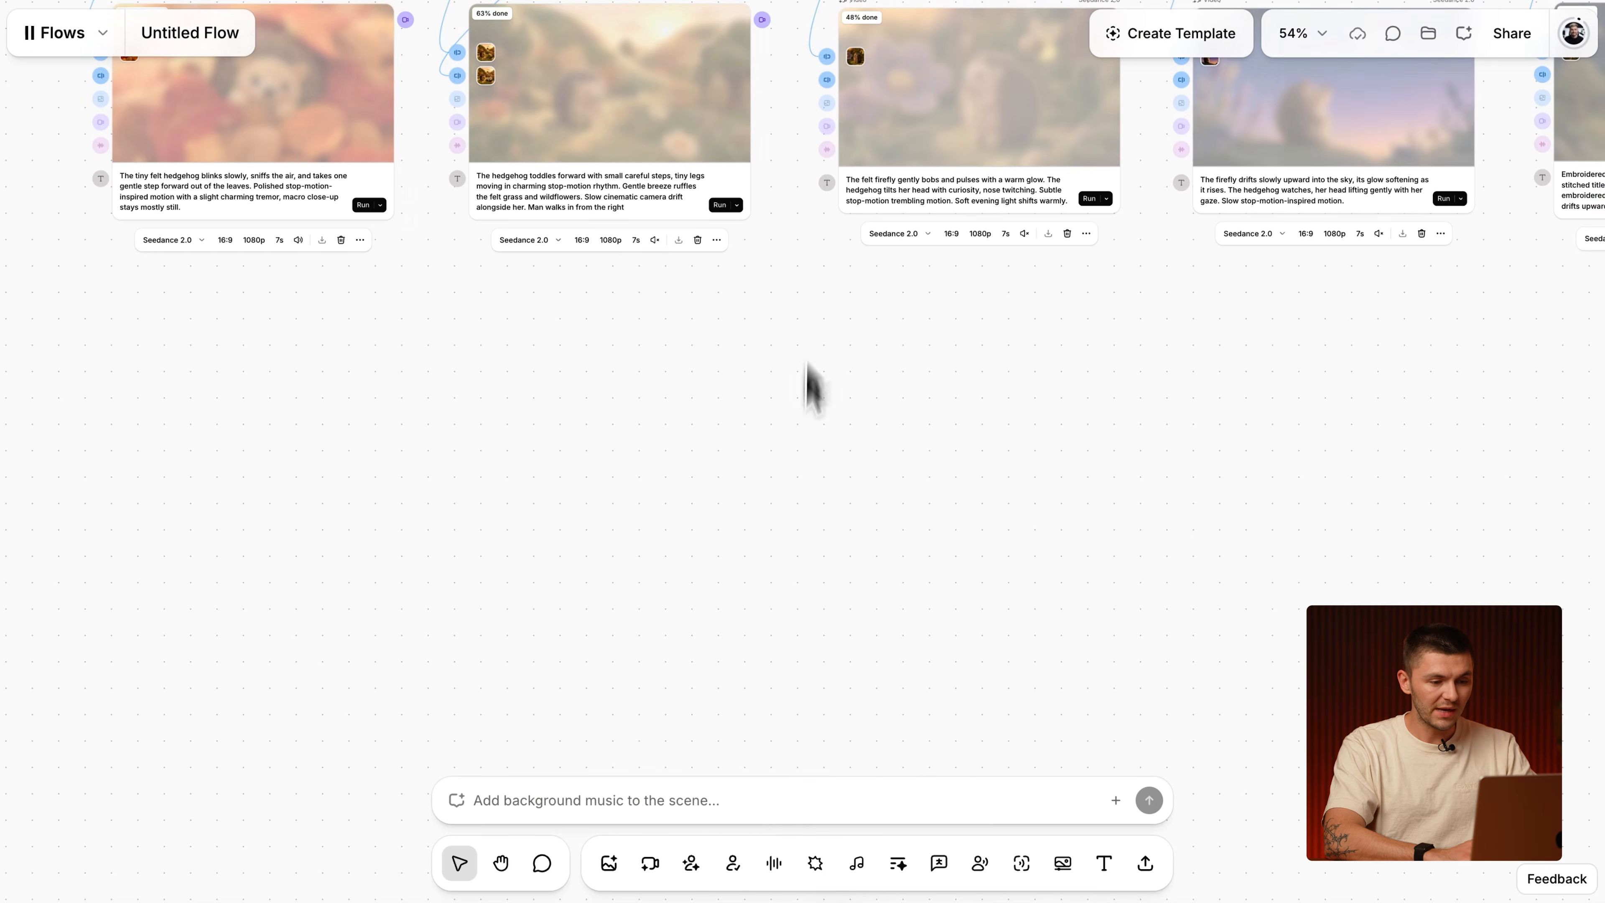
left_click(858, 865)
scroll(698, 445, "up", 3)
scroll(691, 455, "up", 2)
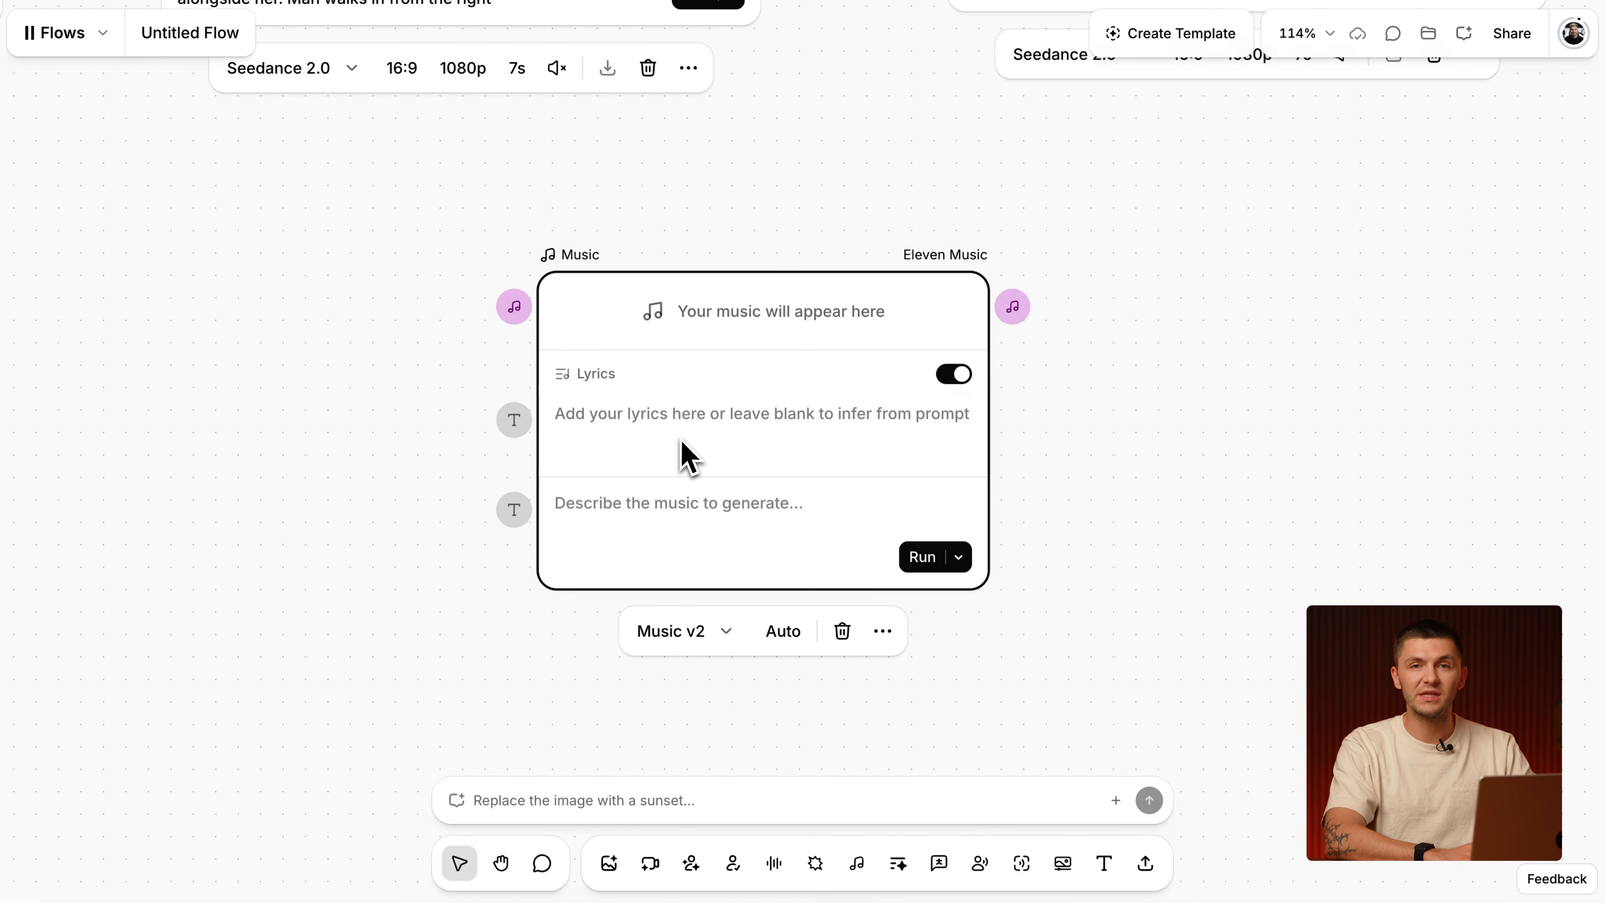
scroll(692, 456, "up", 3)
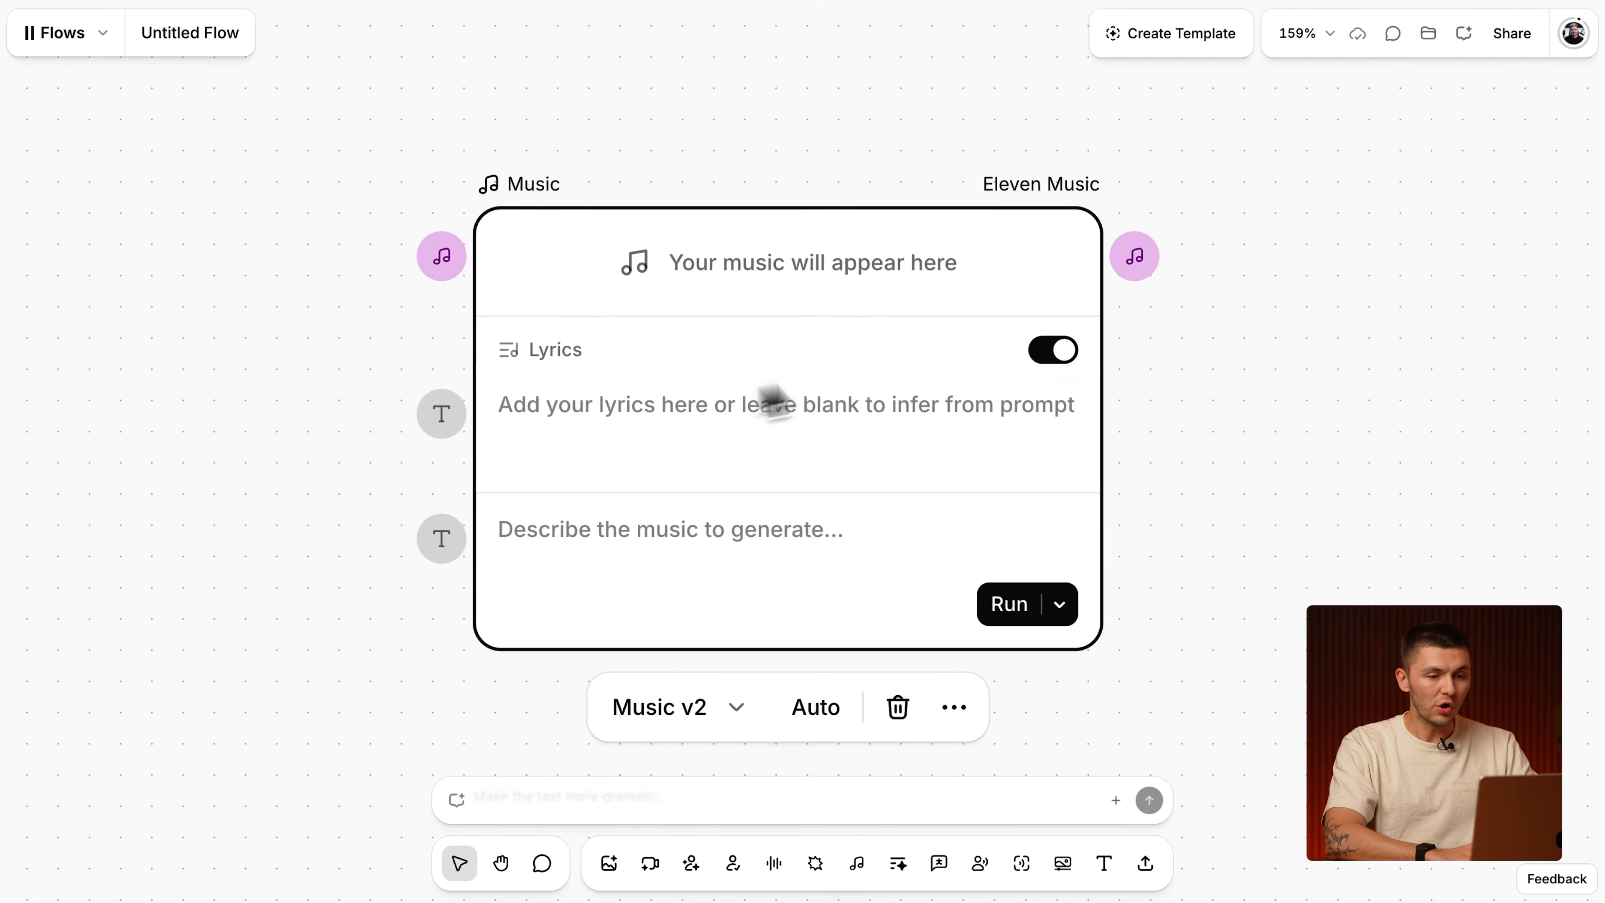
Turn off lyrics on the Music node and choose the Music v2 model.
left_click(1054, 351)
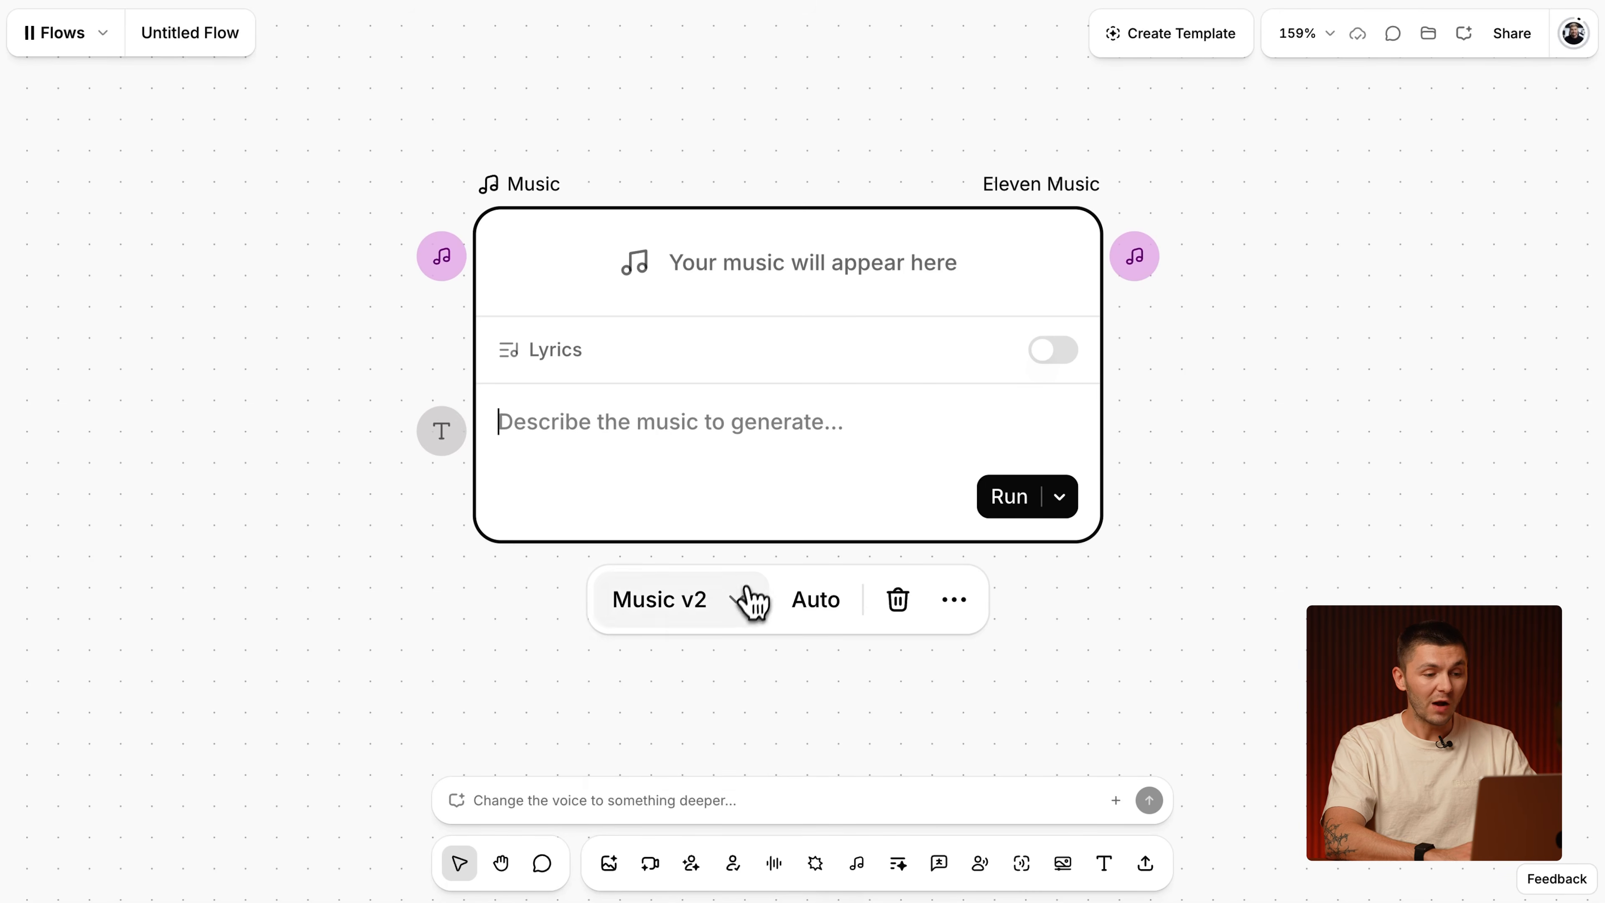
left_click(739, 599)
left_click(688, 433)
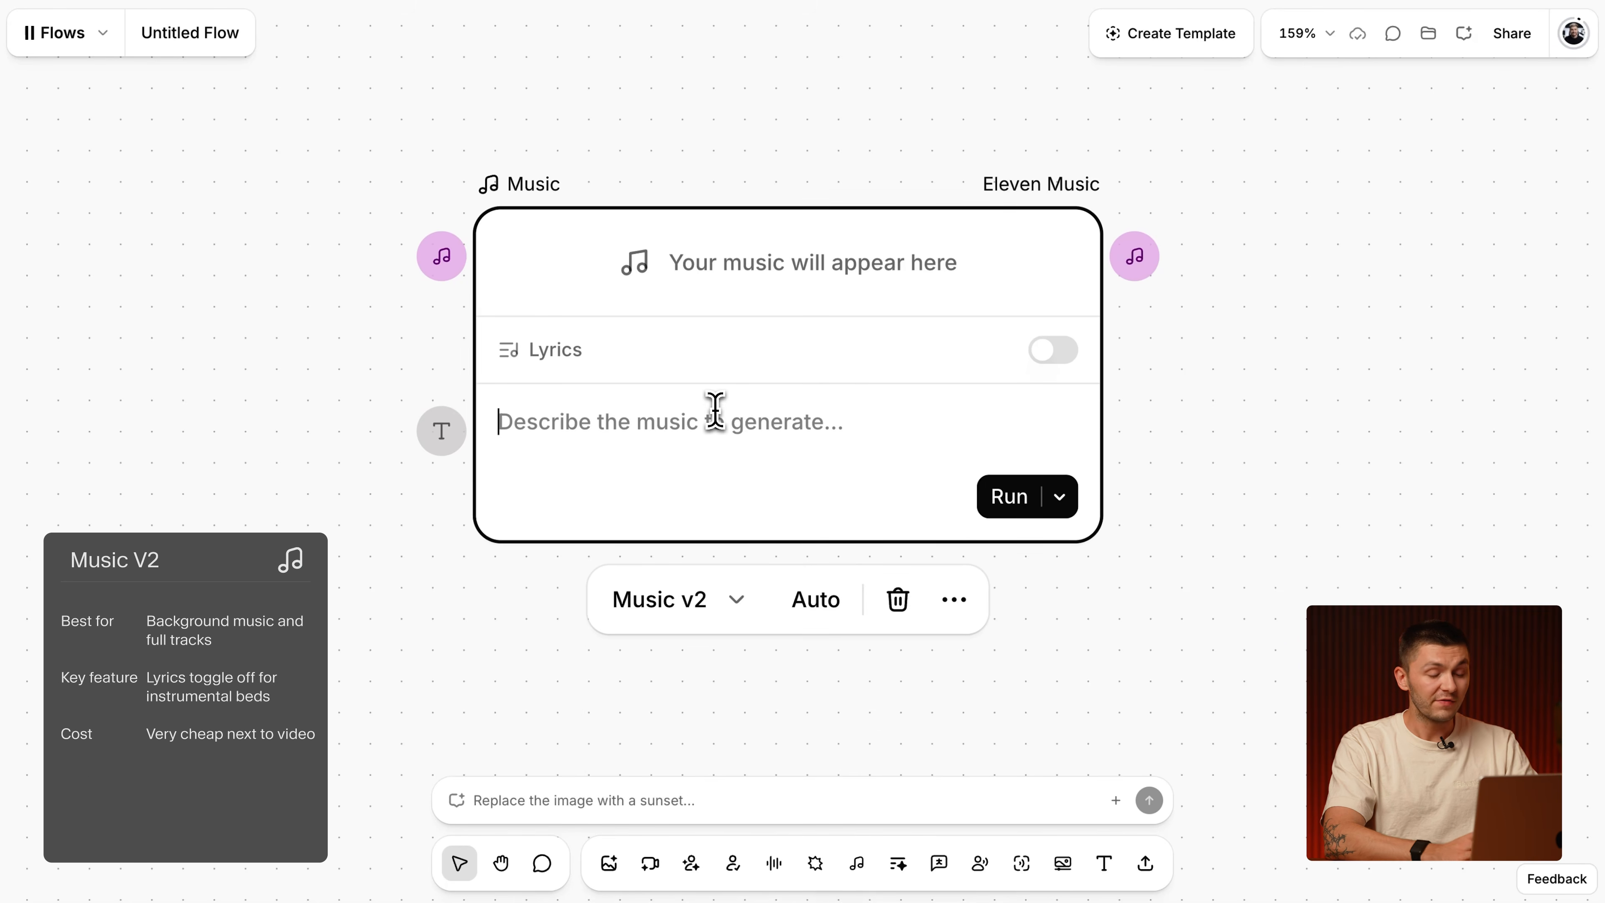
Paste the warm whimsical storybook score description with music box, wooden flute, cello and harp into the Music node and generate the track.
key("ctrl+v")
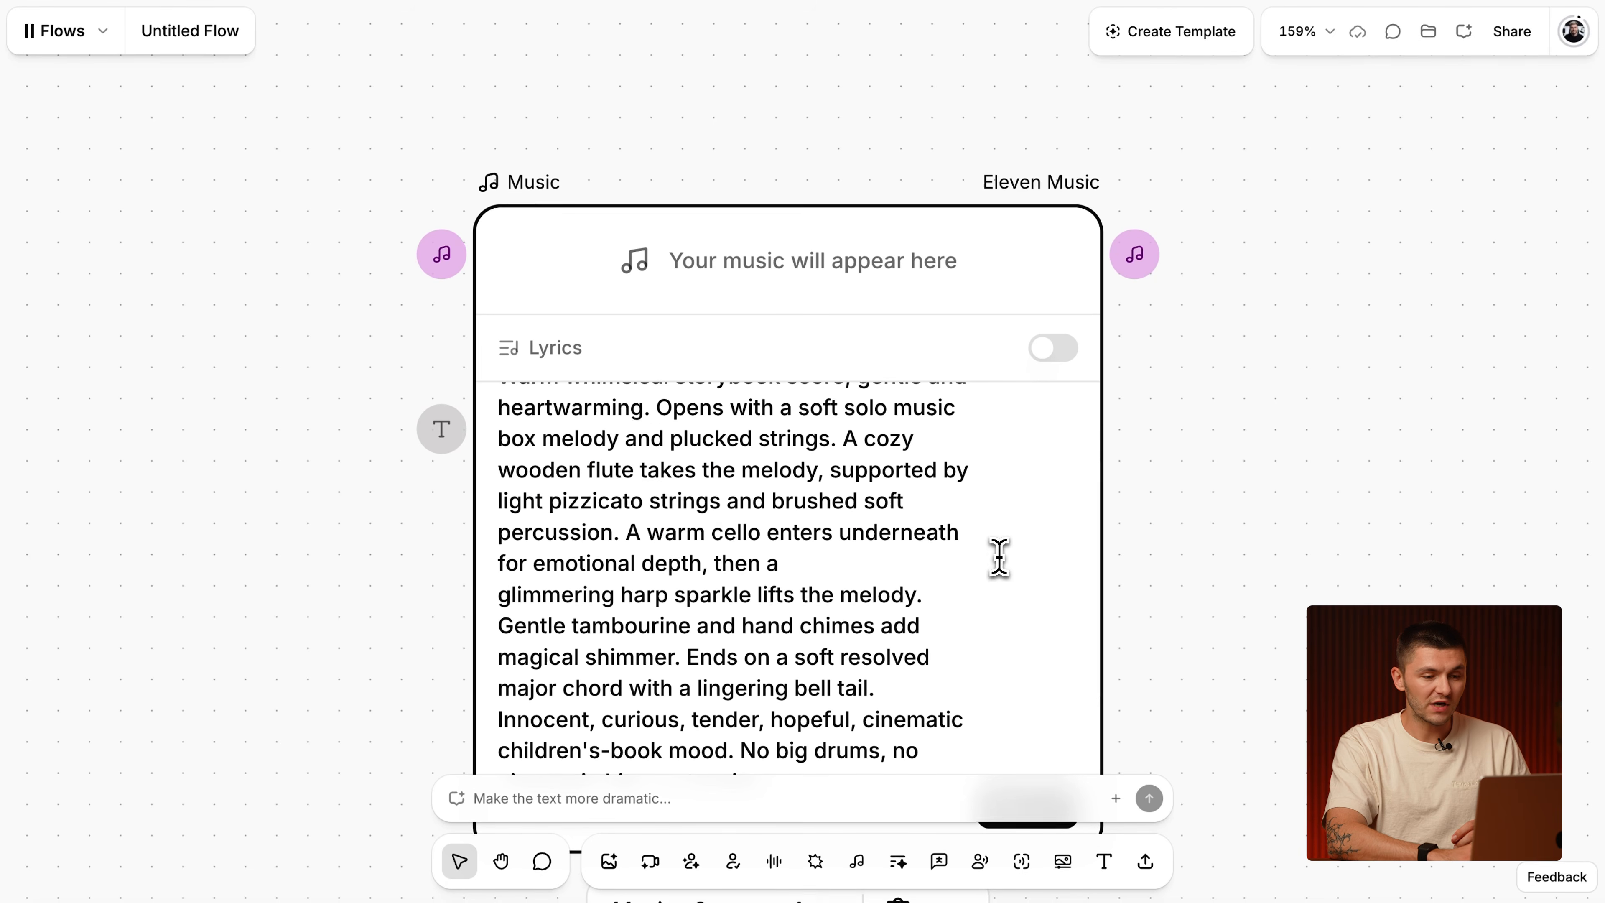
scroll(999, 555, "down", 3)
scroll(1174, 536, "down", 3)
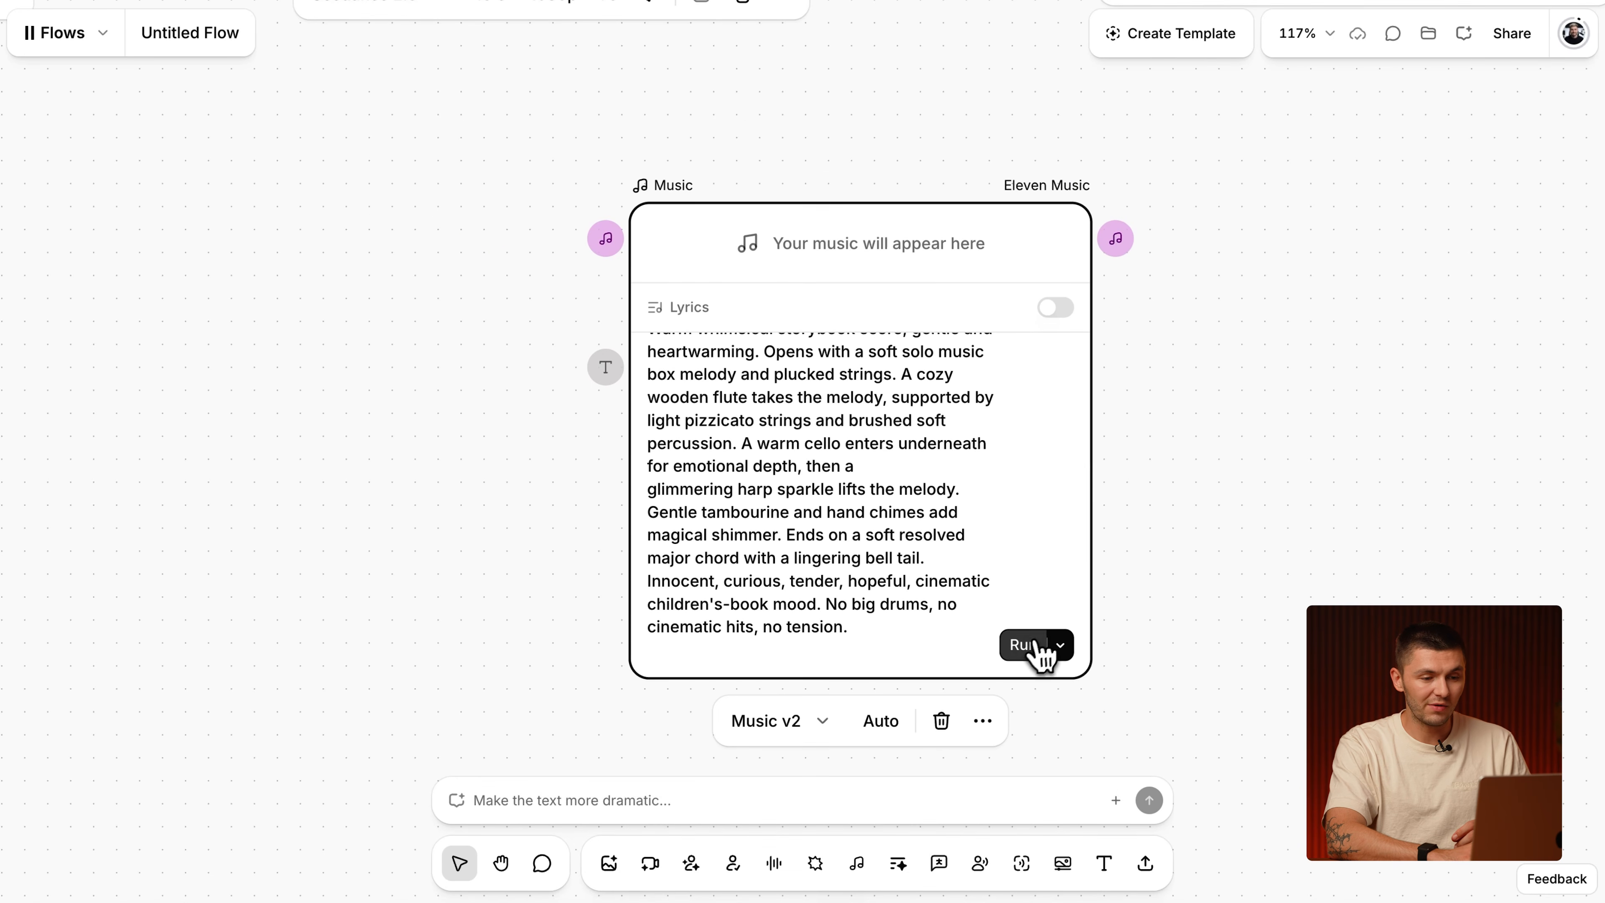
left_click(712, 312)
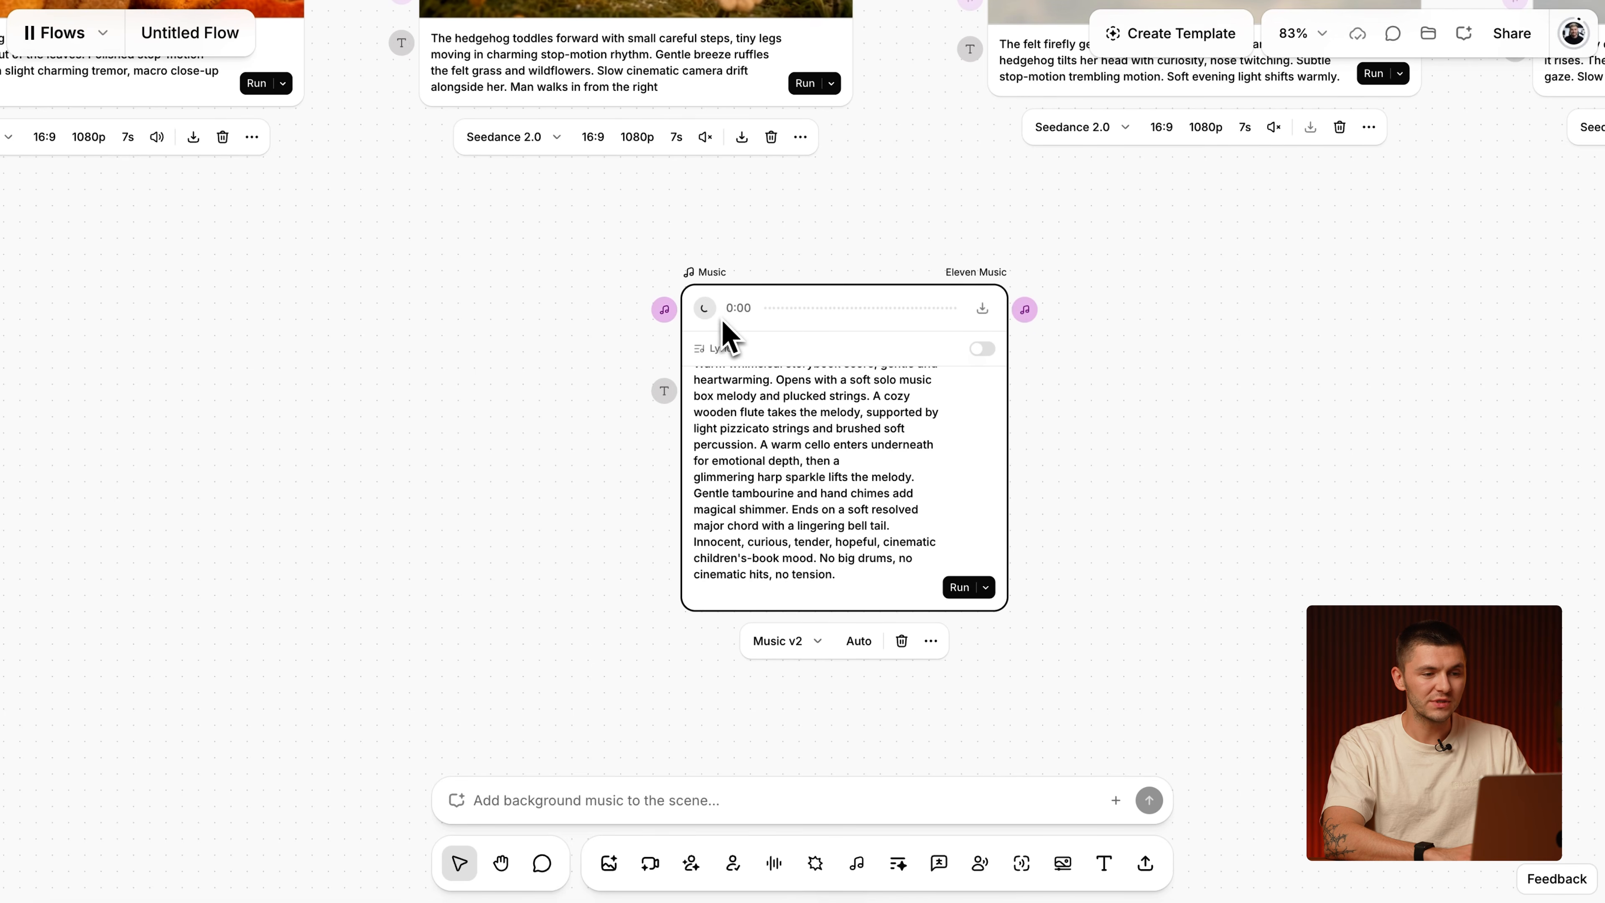
Examine the generated hedgehog clips and the progress of the remaining Seedance videos.
scroll(727, 338, "down", 5)
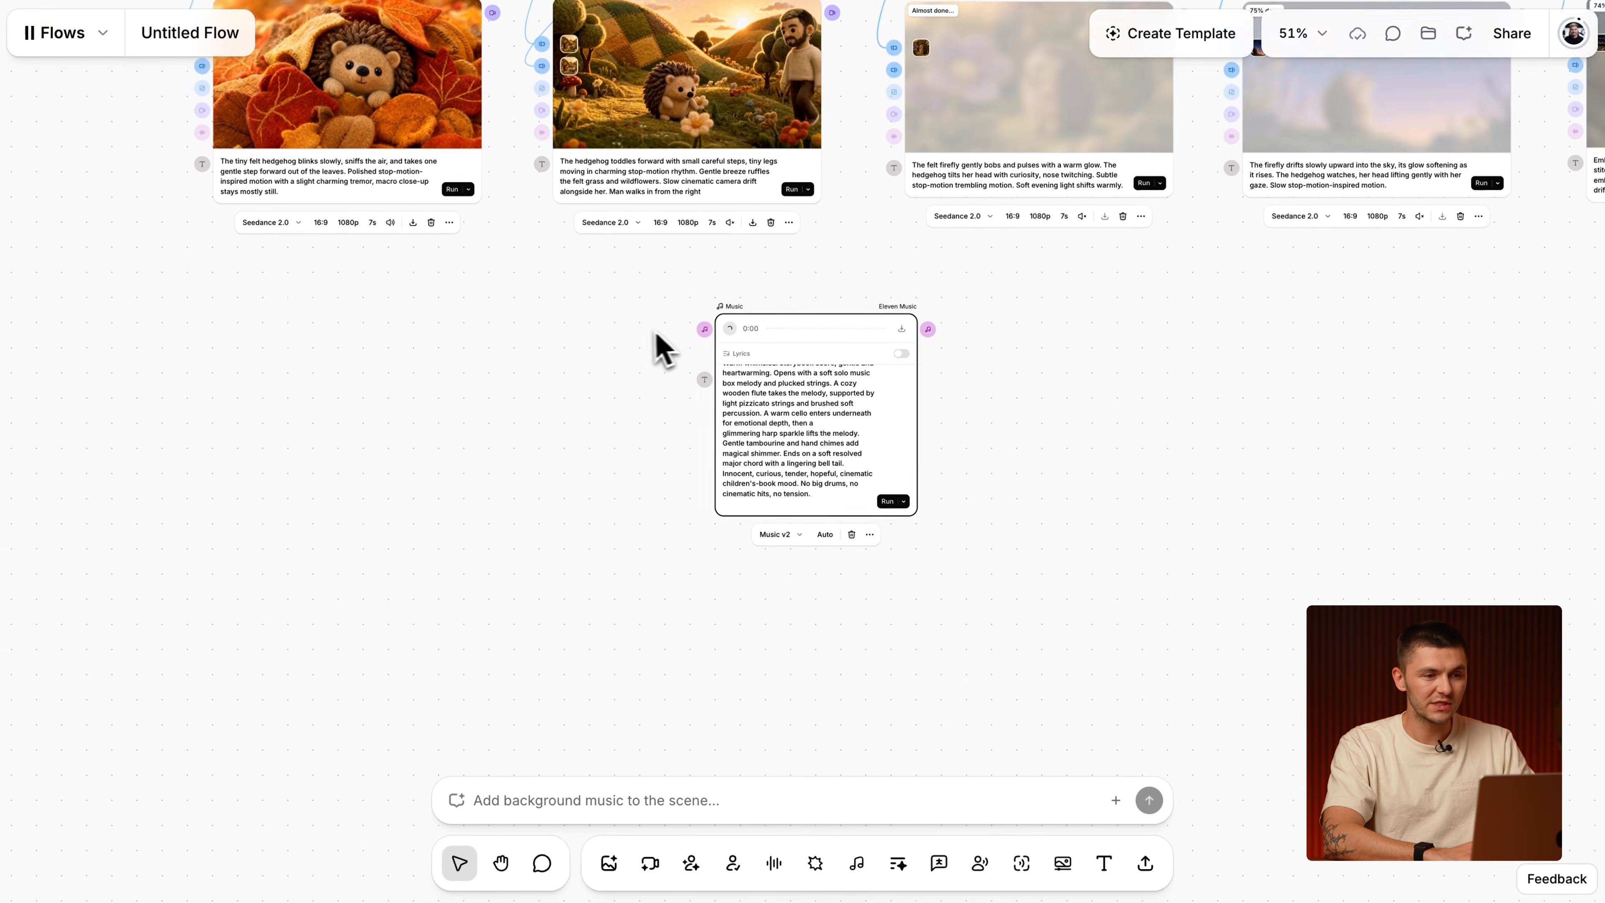
scroll(664, 348, "up", 3)
scroll(684, 394, "up", 4)
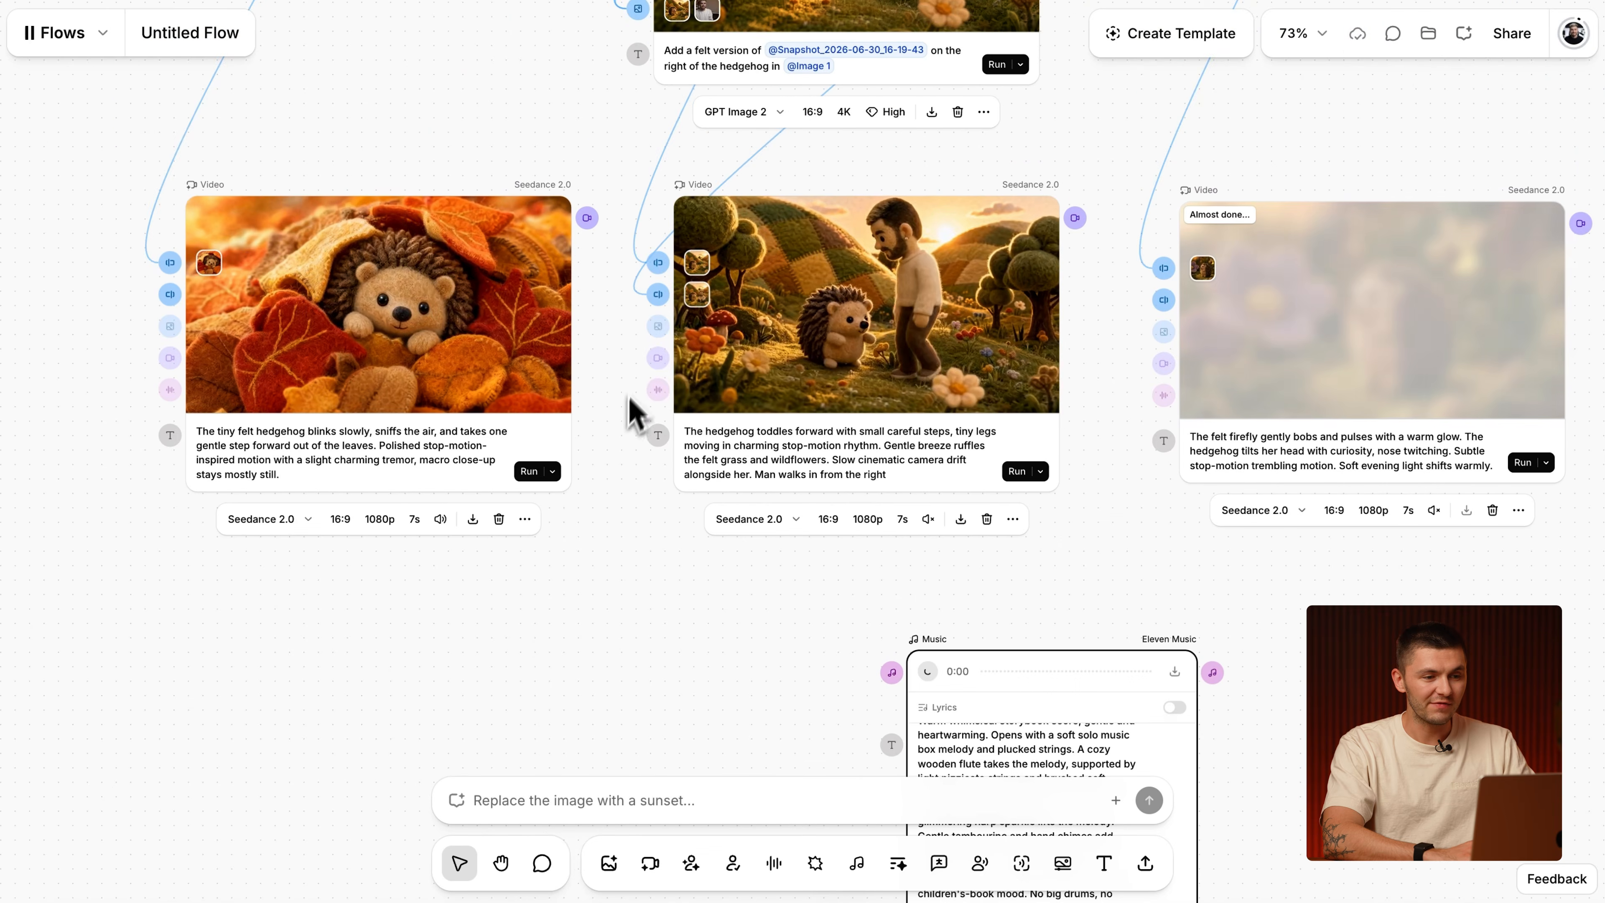
scroll(645, 359, "up", 4)
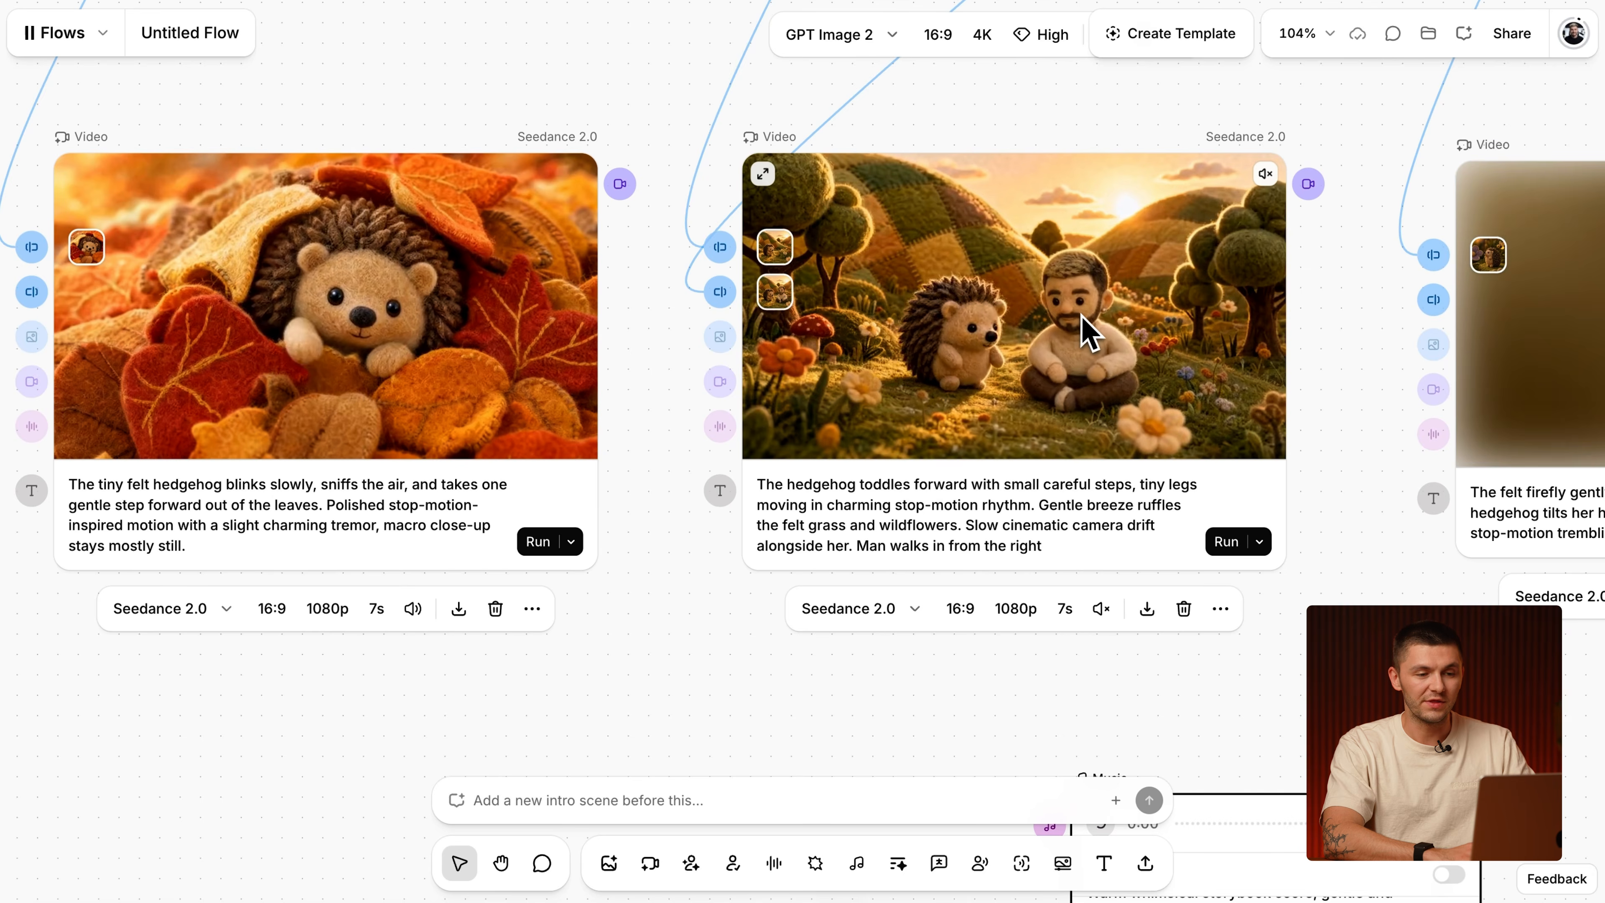
scroll(1085, 330, "right", 10)
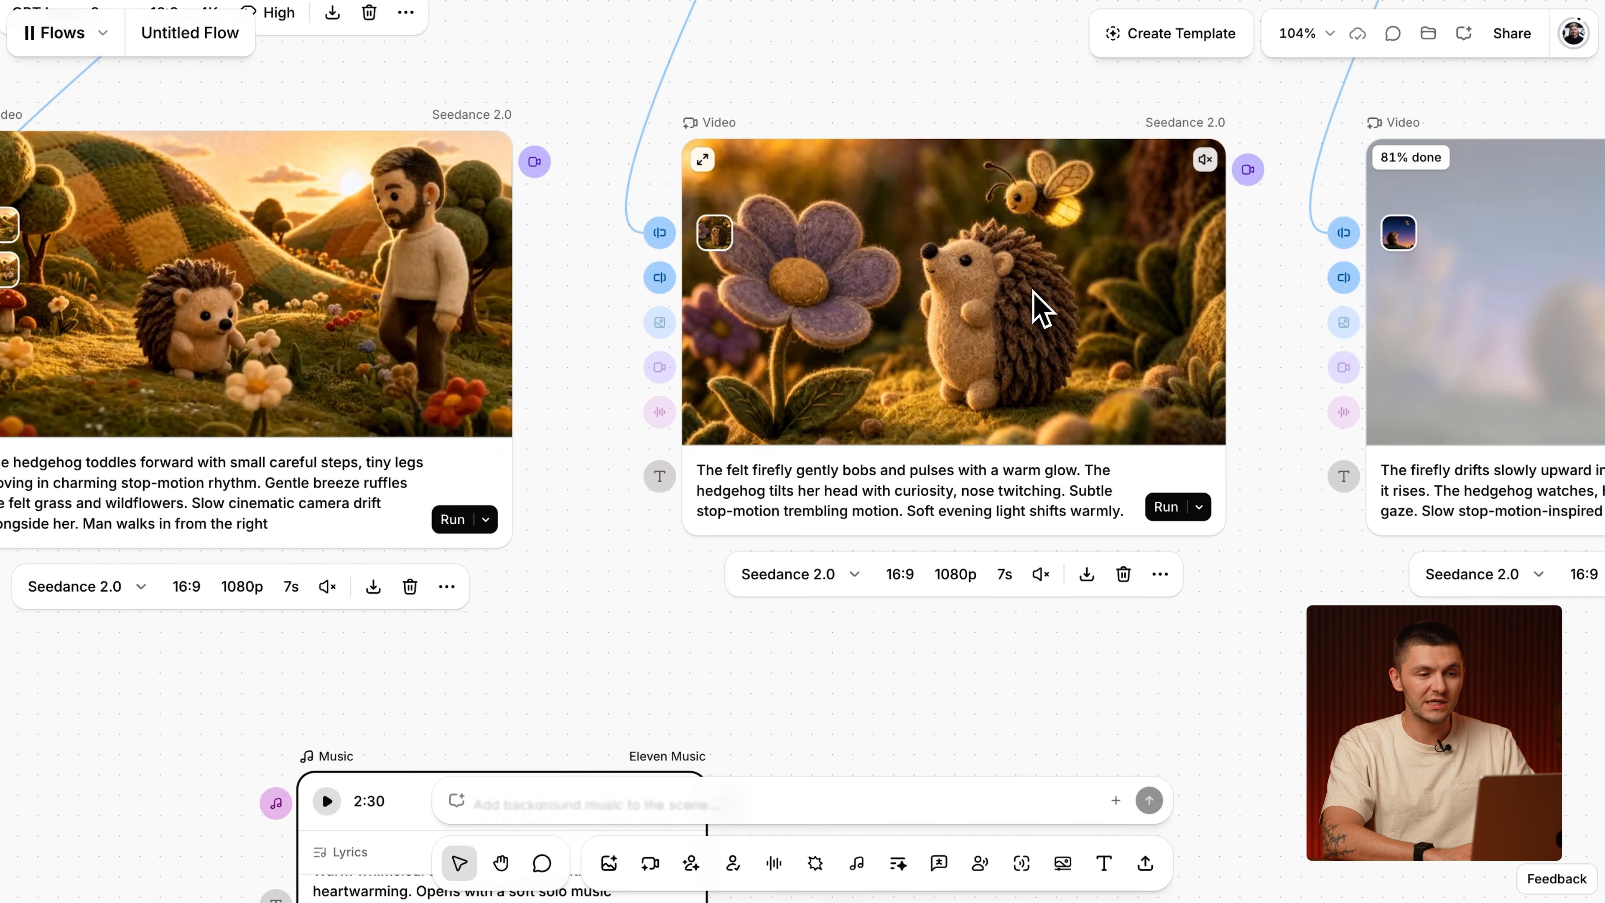
scroll(1041, 310, "down", 5)
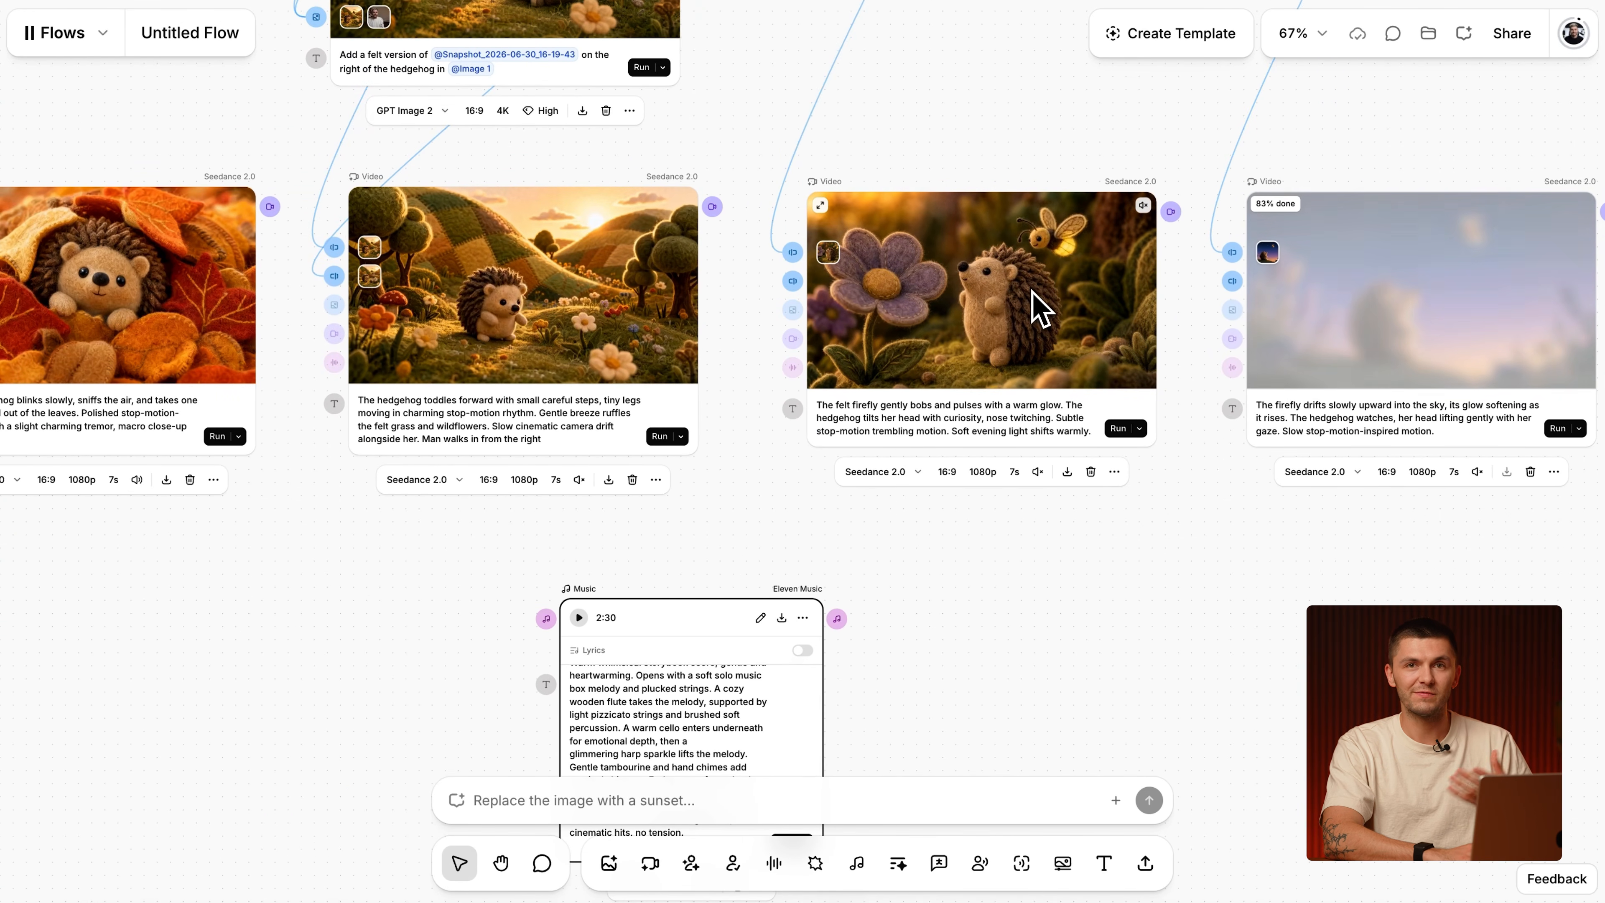
scroll(931, 423, "up", 5)
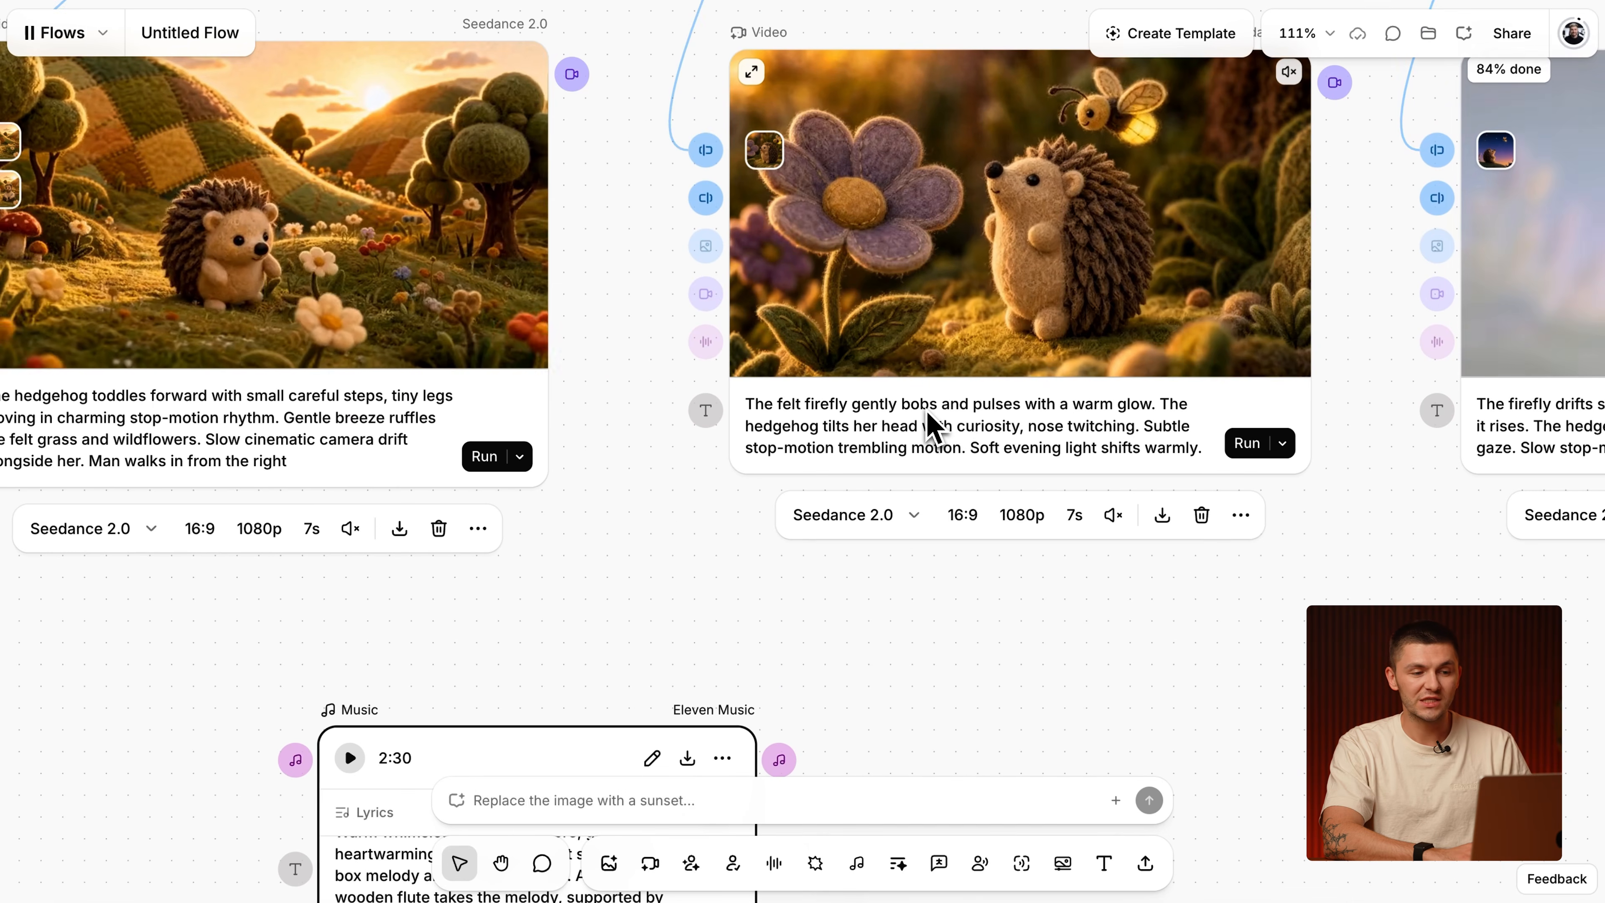
Play the generated Eleven Music track to listen to the score.
scroll(757, 533, "down", 3)
scroll(763, 547, "up", 5)
scroll(759, 545, "down", 3)
left_click(582, 433)
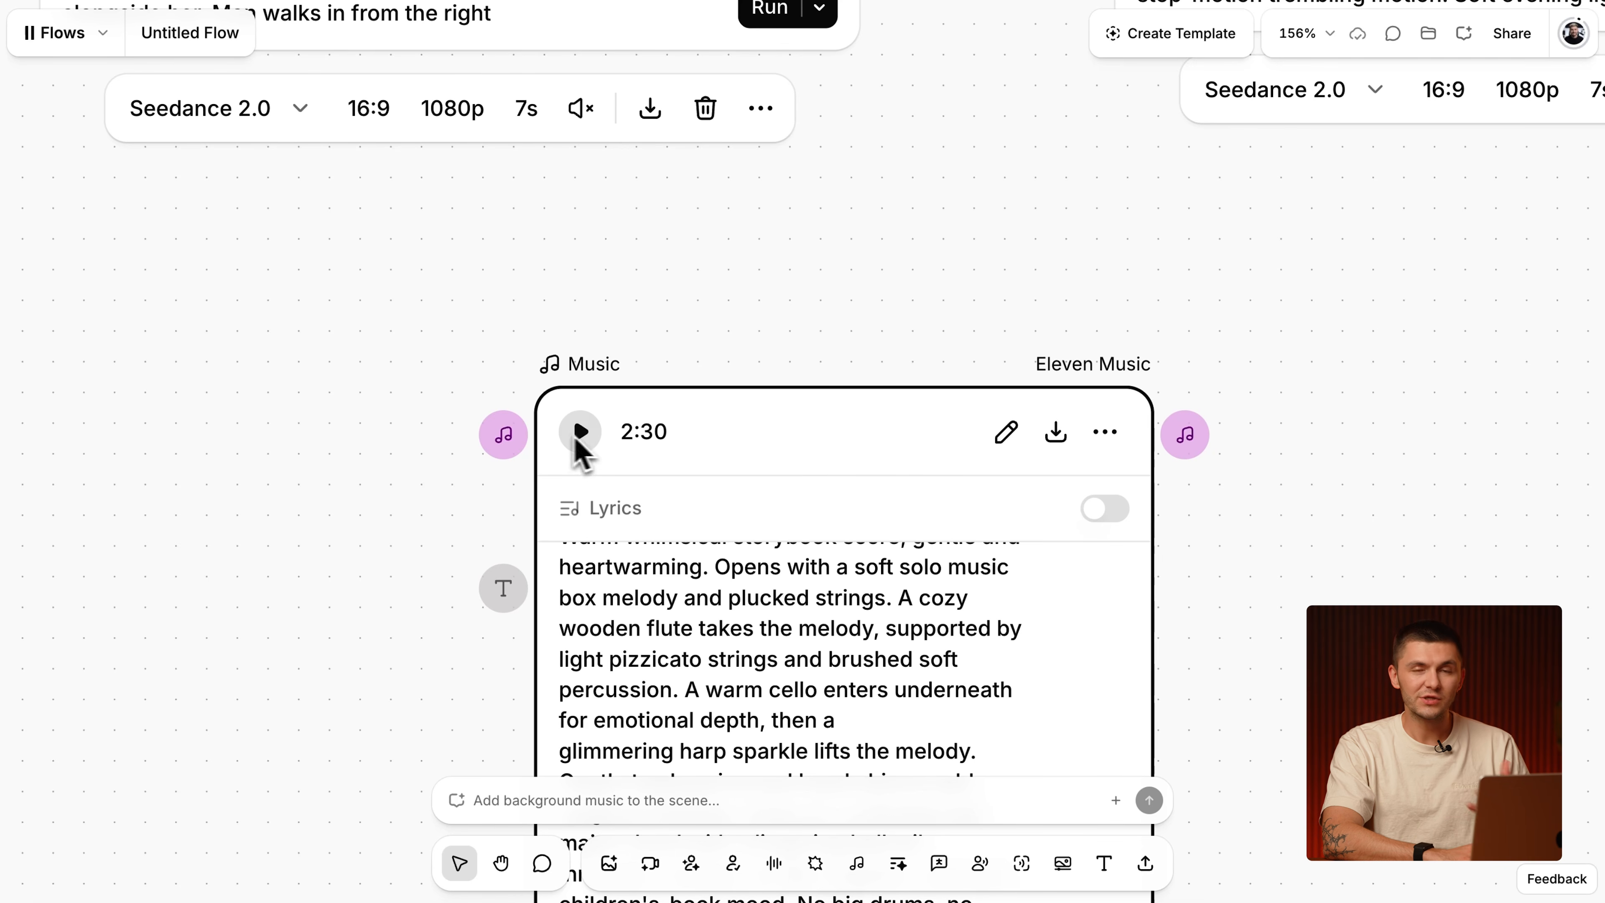
Check the row of Seedance clips for the two remaining generations, the rising firefly and the Little Wanderer title.
scroll(487, 387, "down", 4)
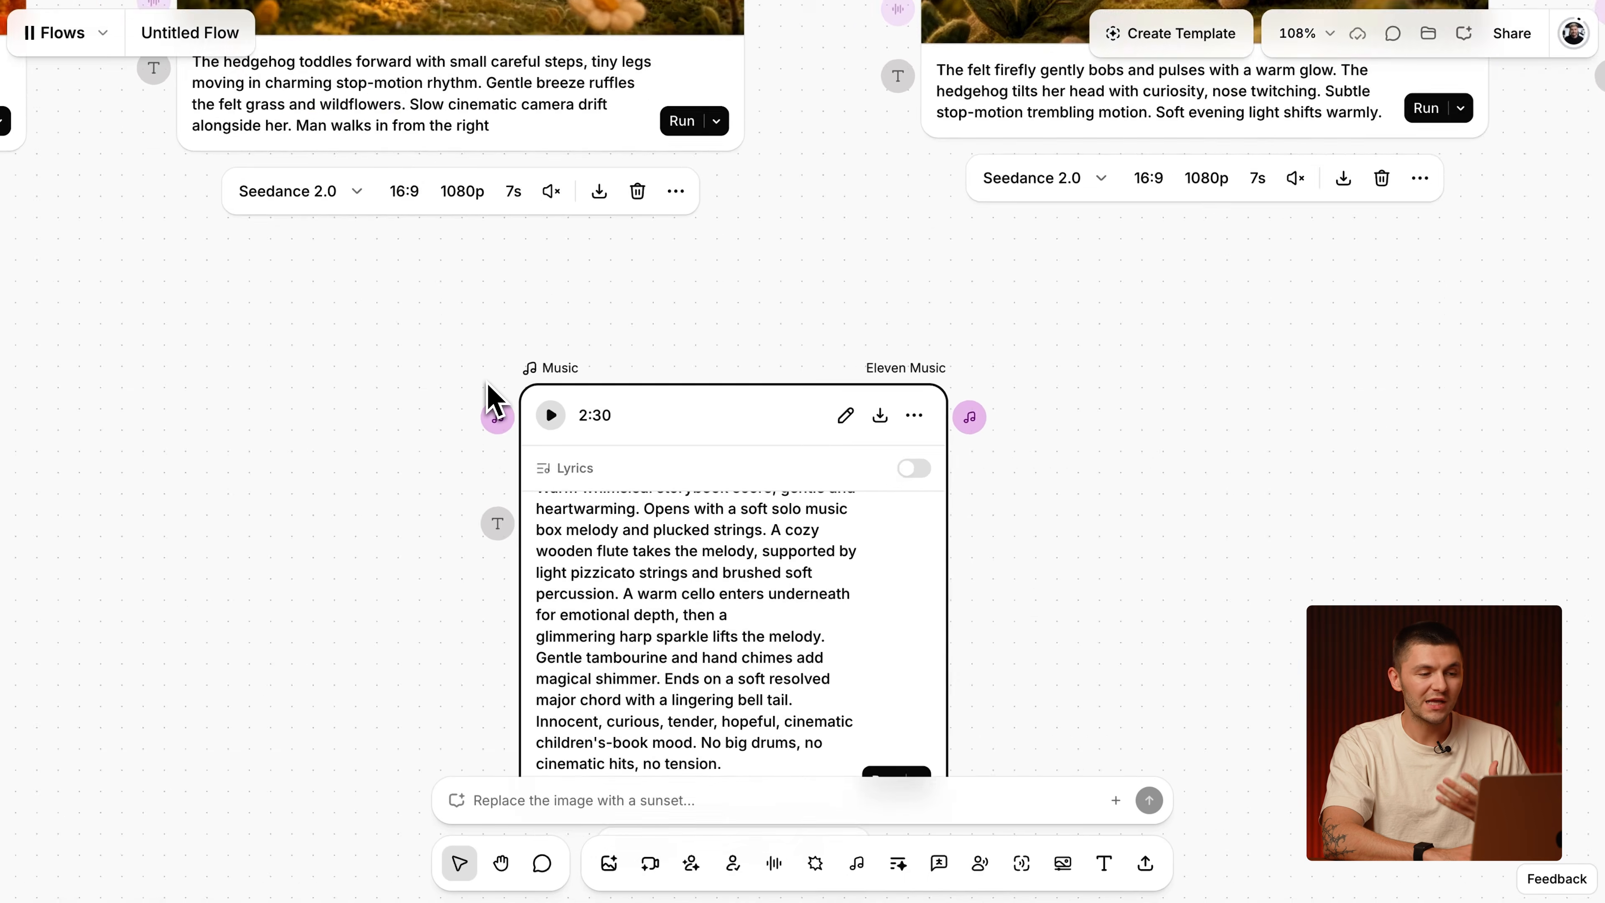
scroll(488, 386, "down", 3)
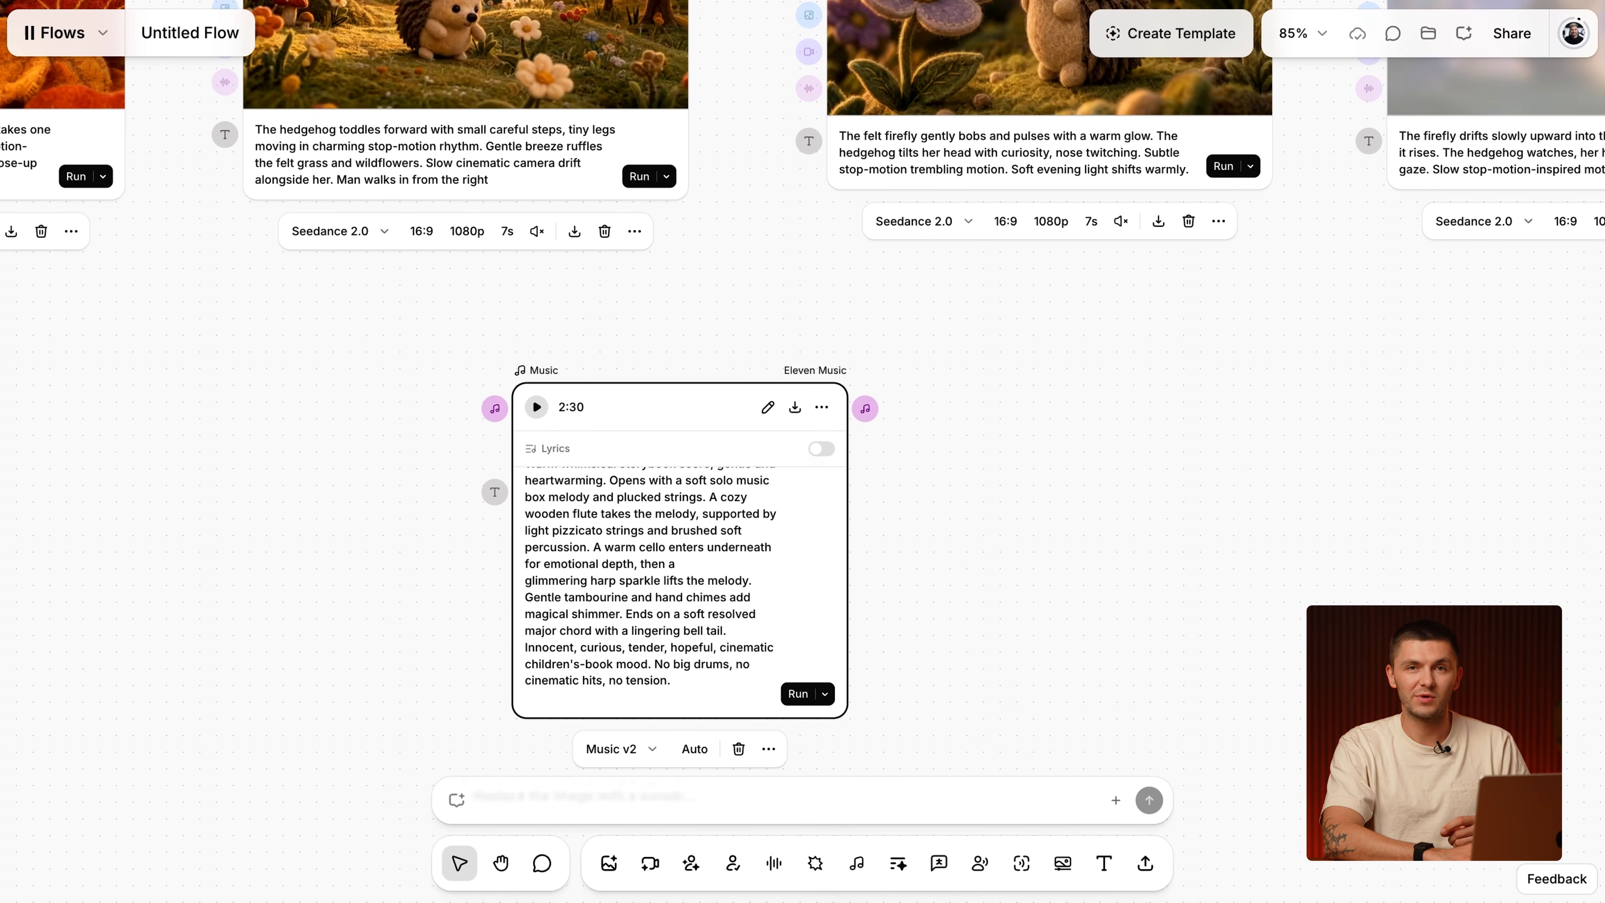
scroll(983, 457, "down", 3)
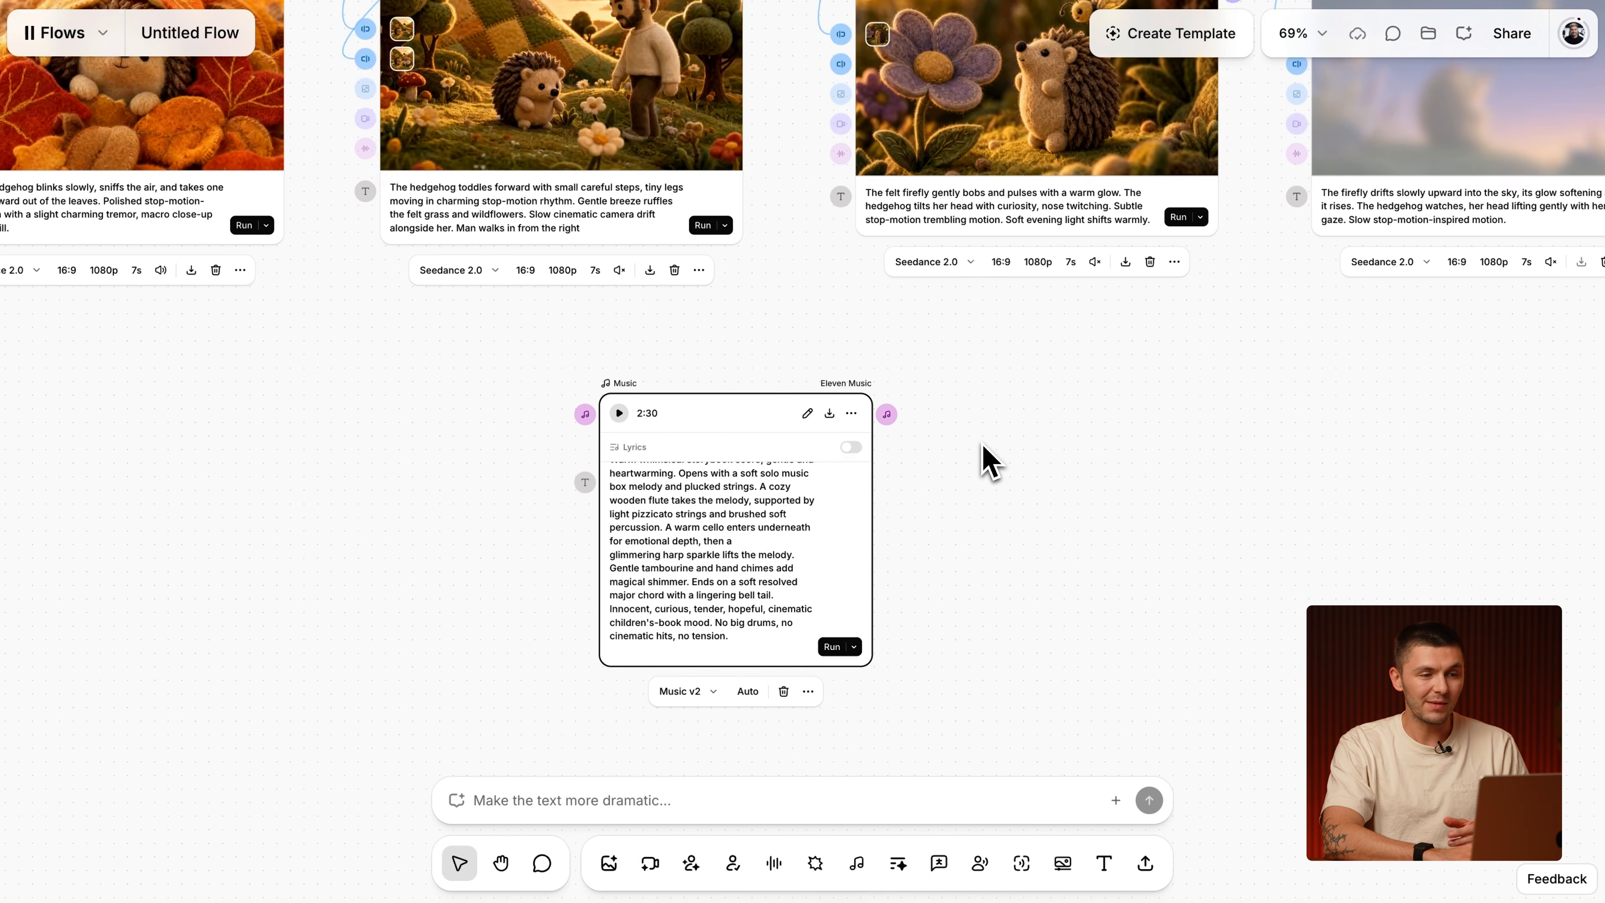
scroll(983, 458, "down", 5)
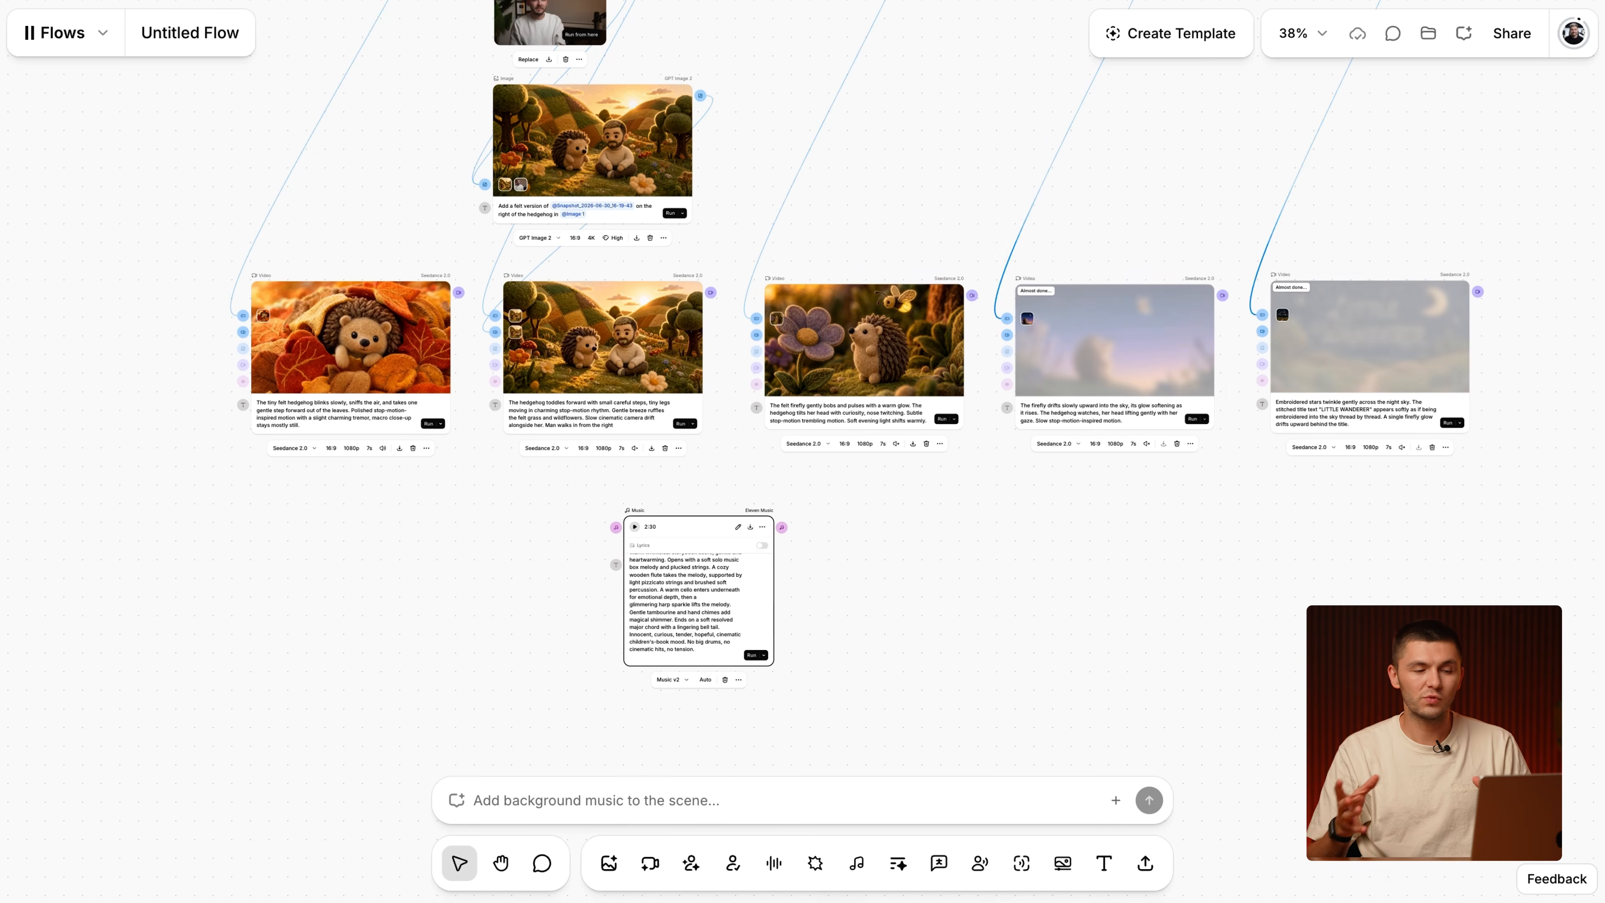
scroll(1111, 538, "down", 2)
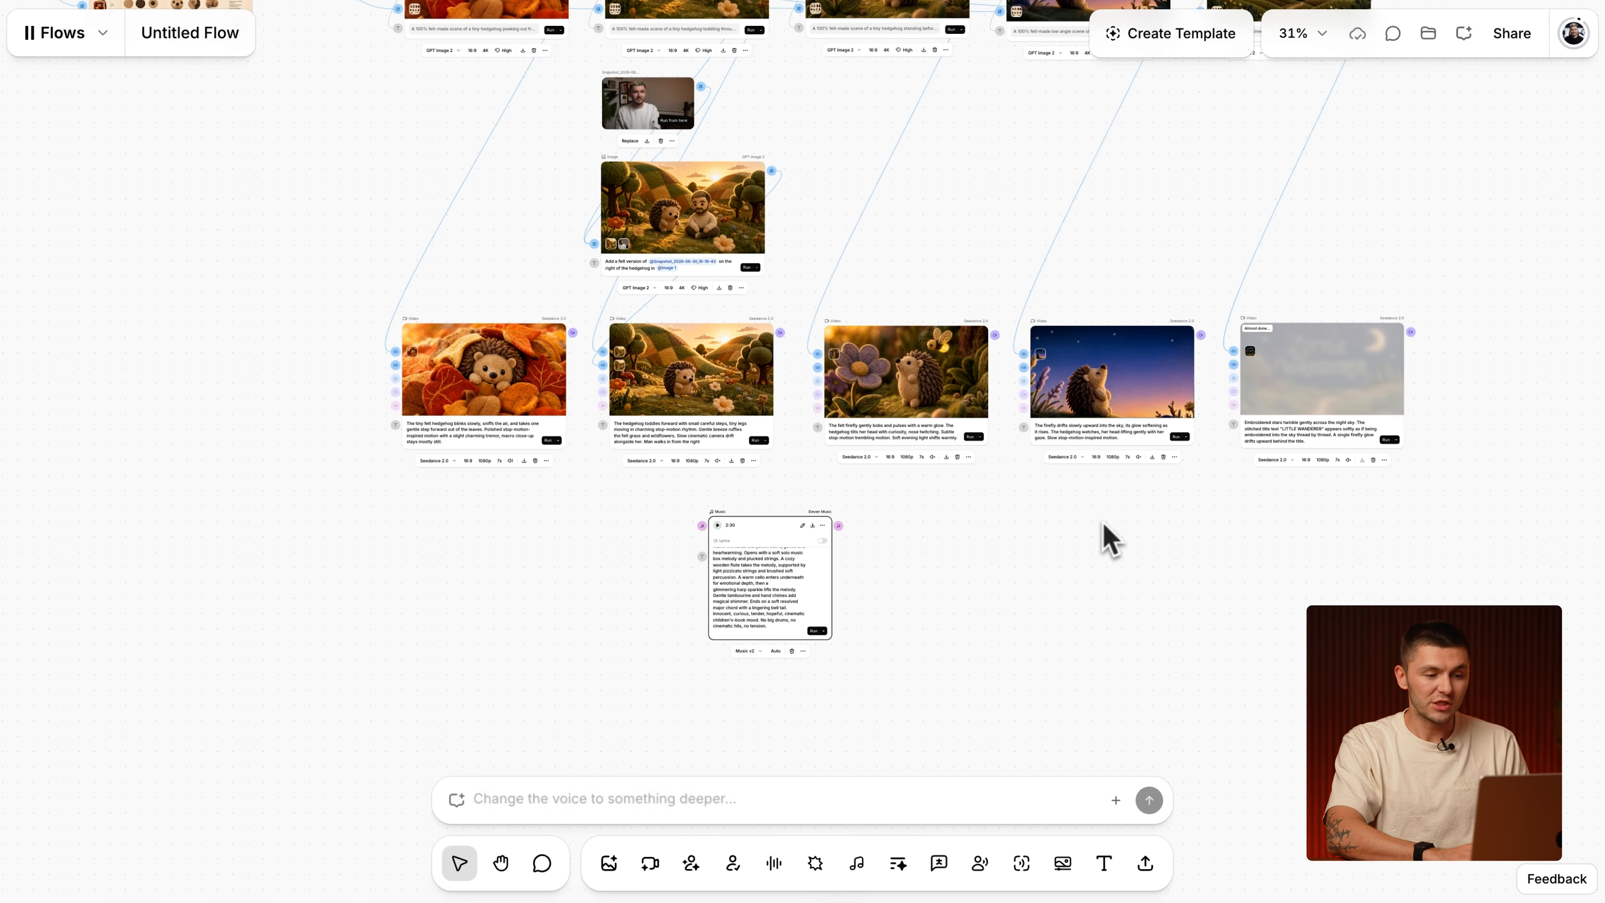
scroll(1082, 556, "right", 5)
scroll(1081, 556, "down", 1)
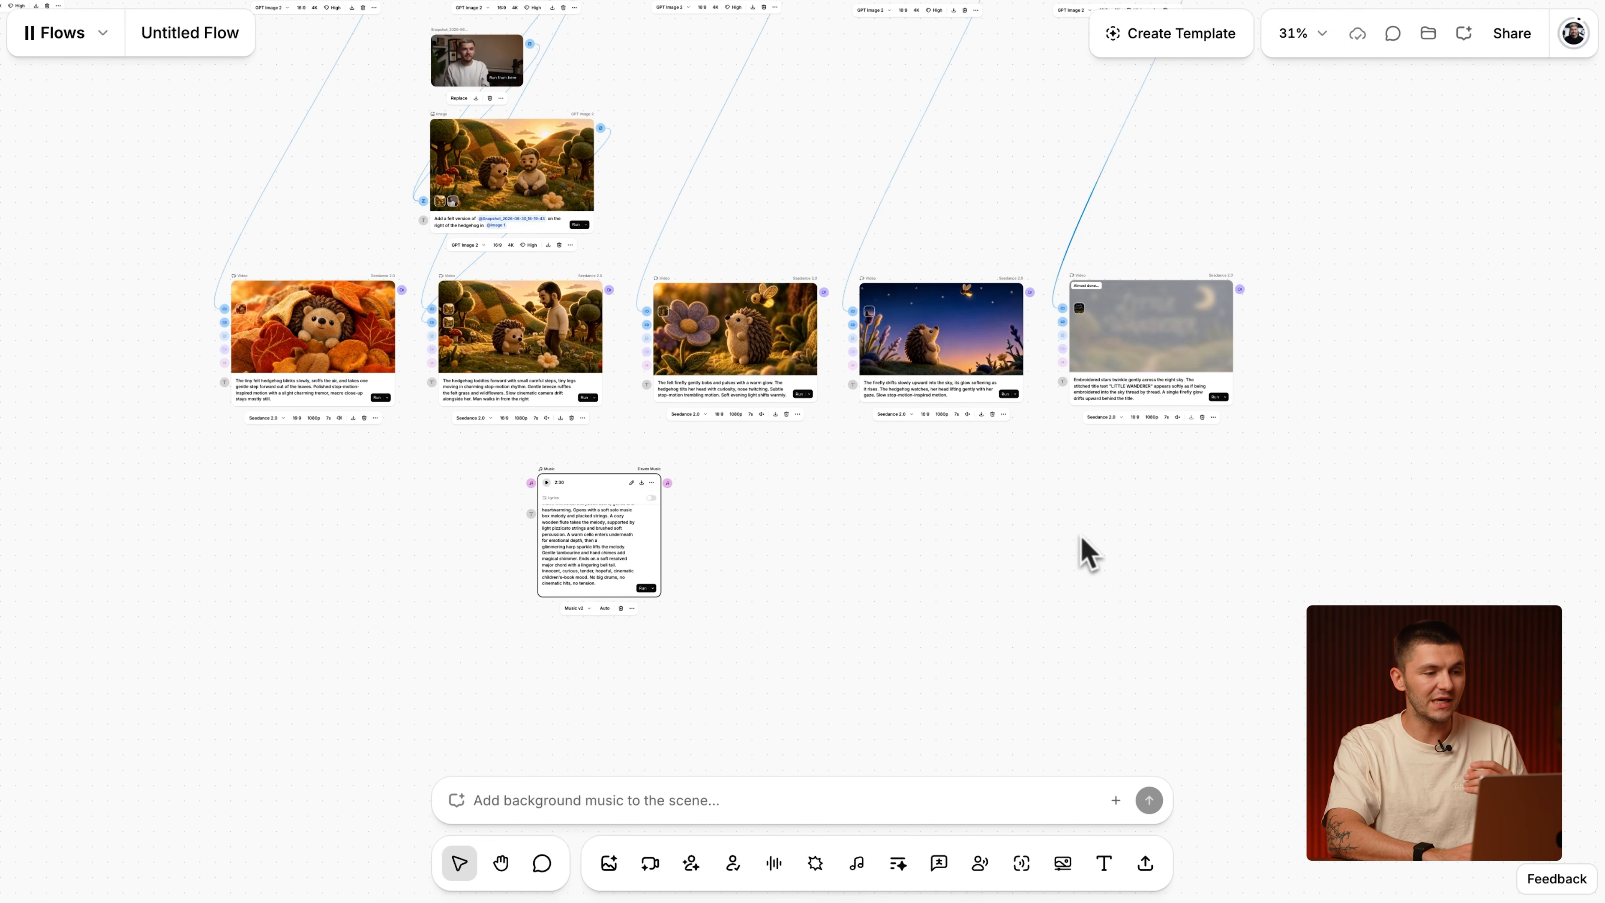
scroll(540, 253, "left", 6)
scroll(540, 253, "down", 3)
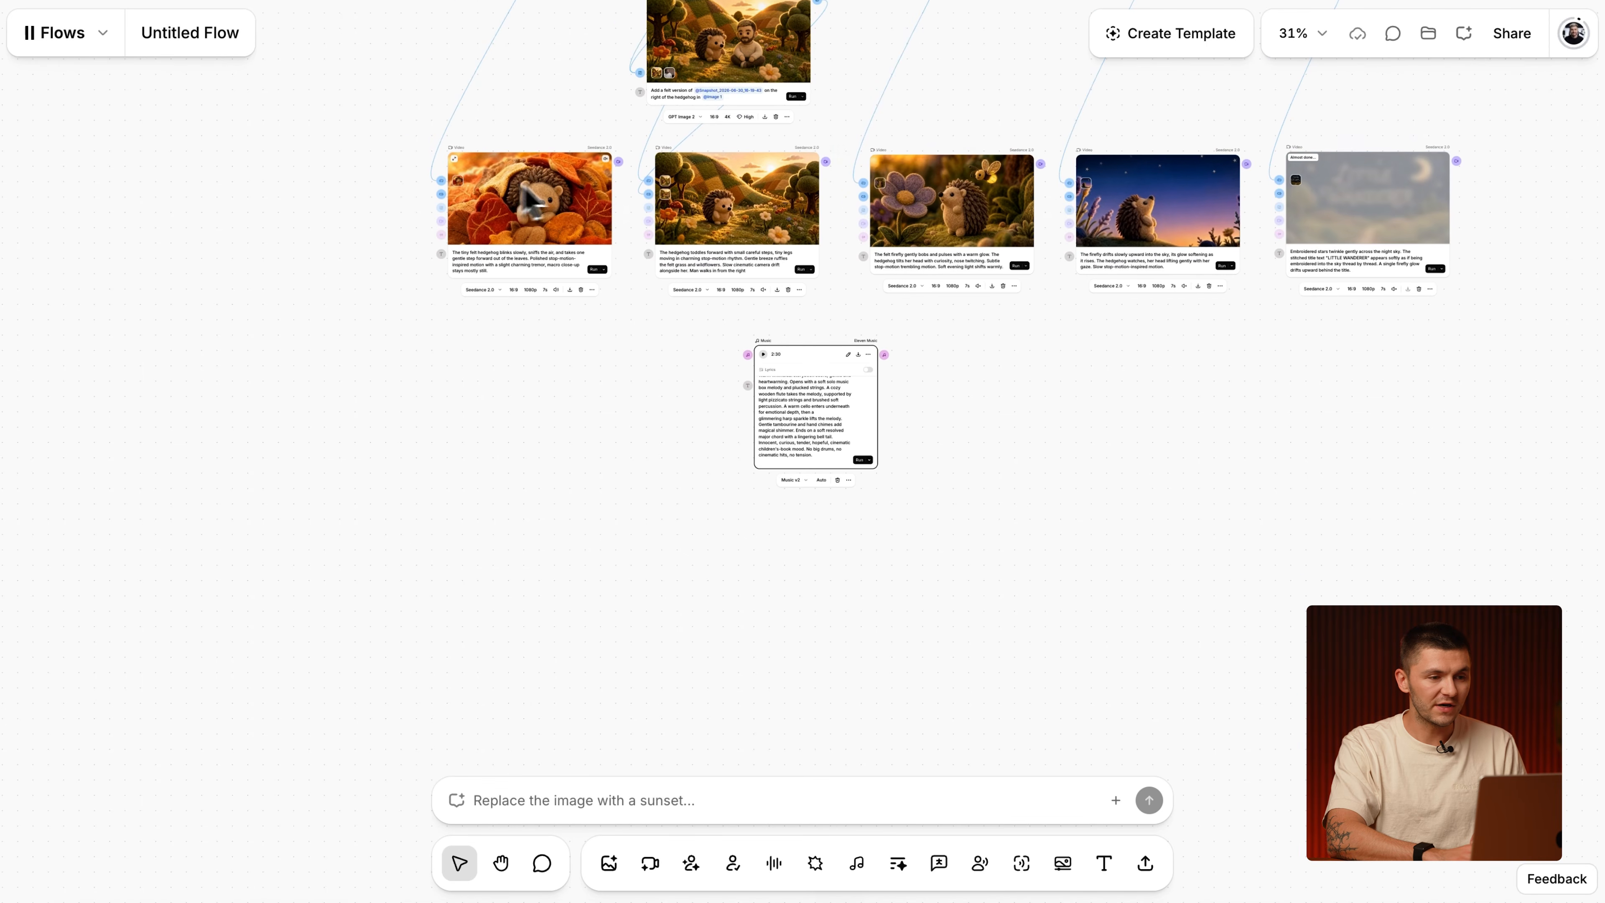
Move the Music node above the Little Wanderer title video and add a Mix with audio composition node from the first hedgehog clip.
left_click_drag(654, 168, 1241, 463)
left_click_drag(816, 364, 1395, 144)
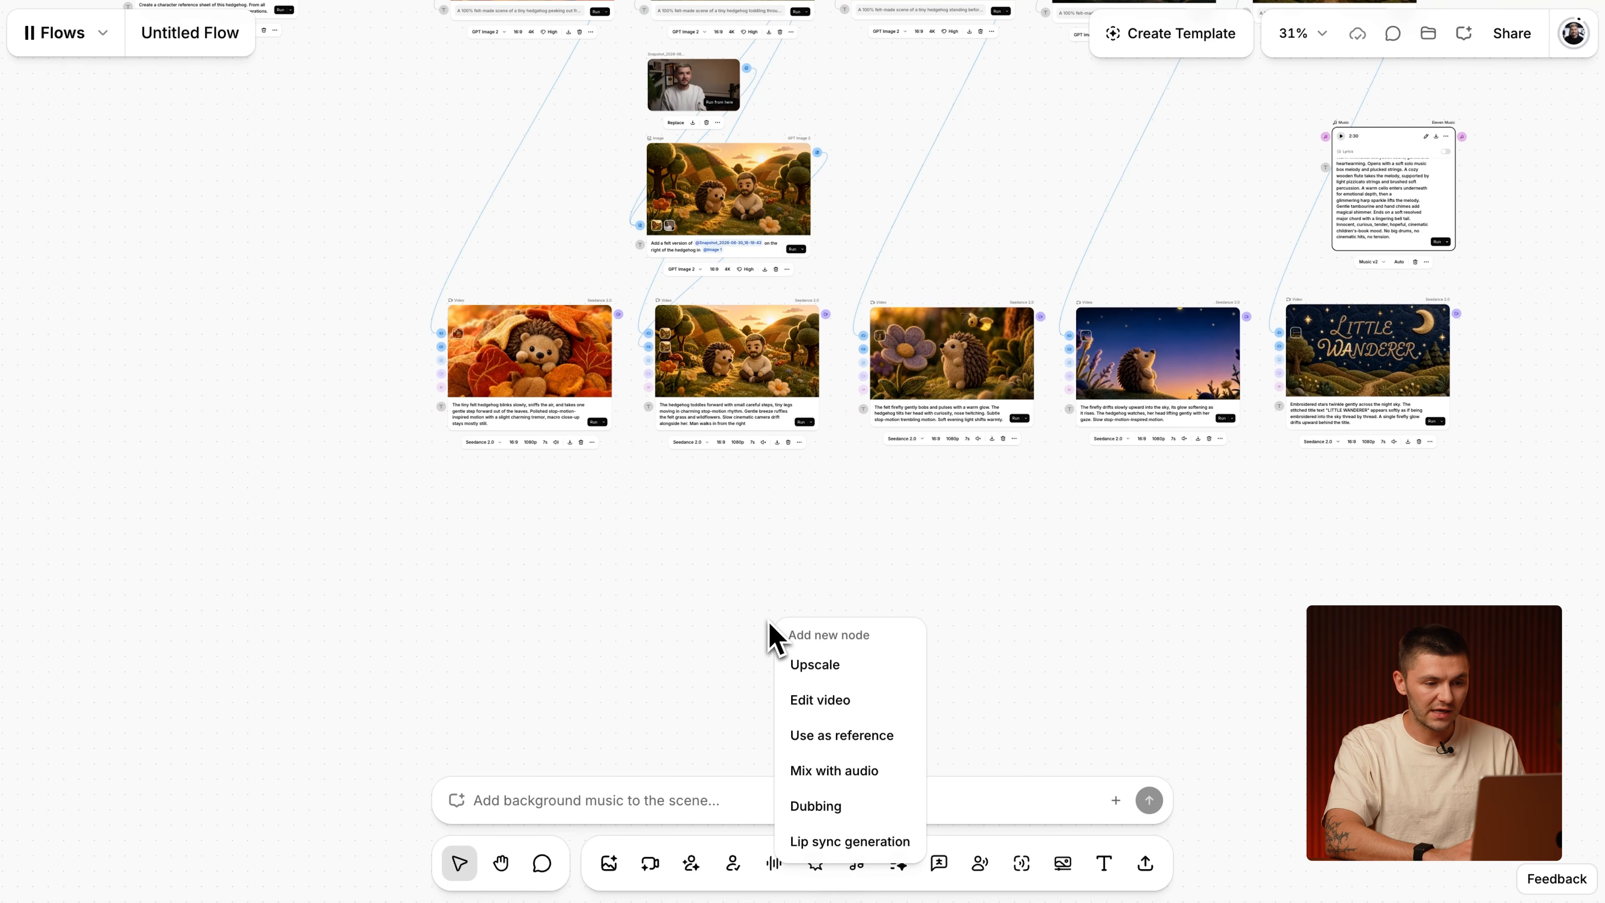
left_click(854, 781)
scroll(861, 591, "down", 3)
scroll(839, 563, "up", 5)
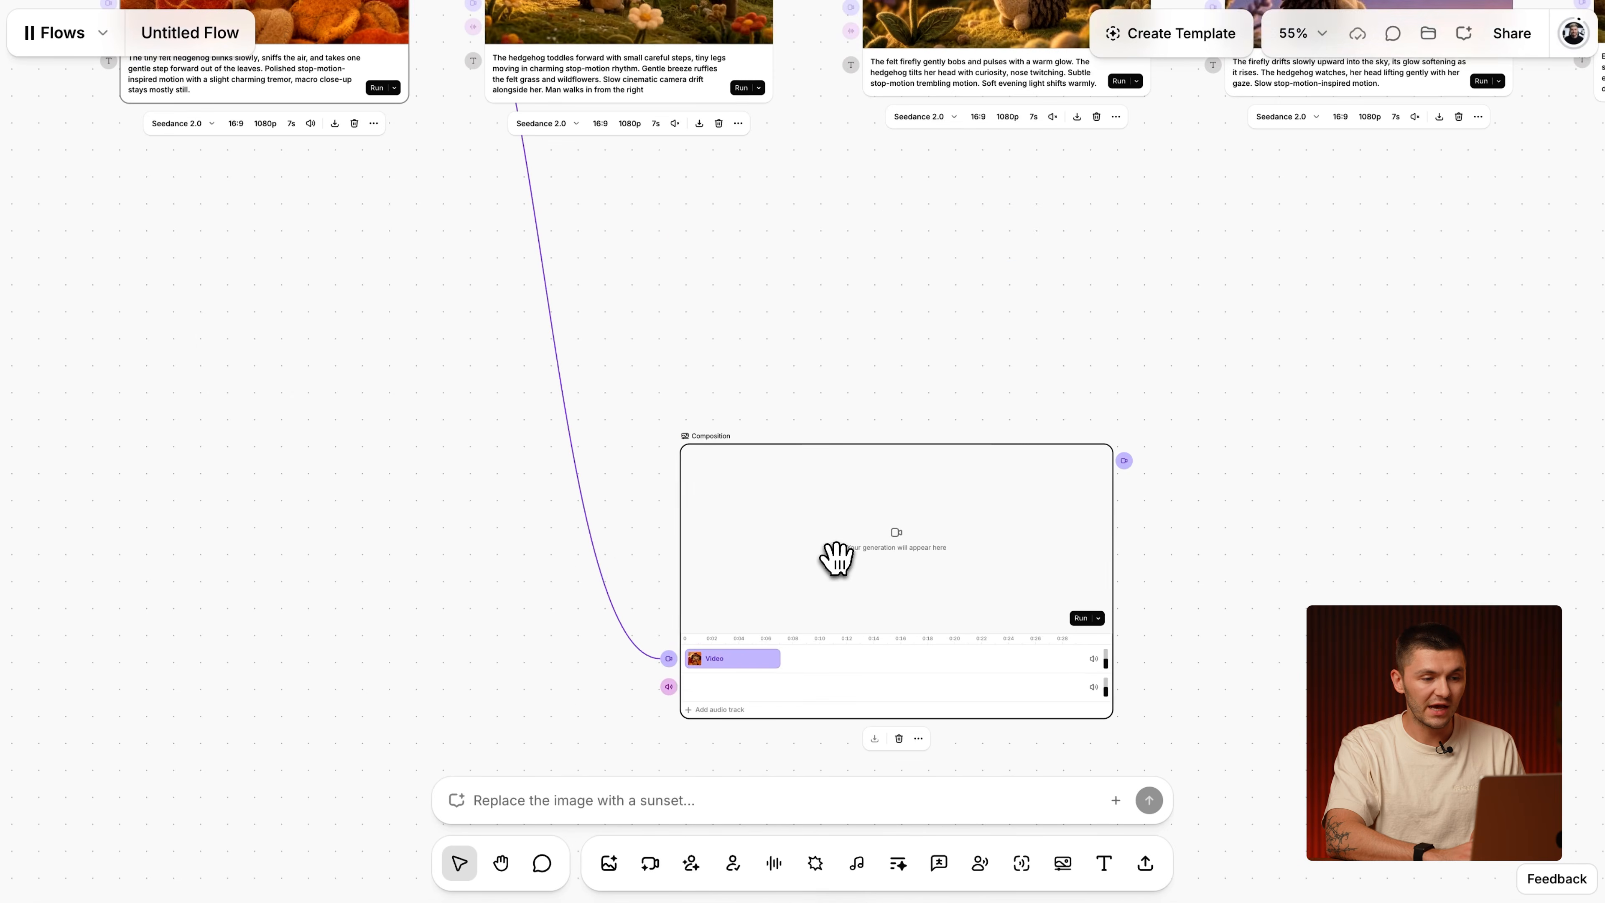
Add the second and third hedgehog clips to the composition's video track and reposition the composition below the title video.
scroll(836, 557, "down", 3)
left_click_drag(760, 451, 996, 416)
scroll(998, 430, "up", 2)
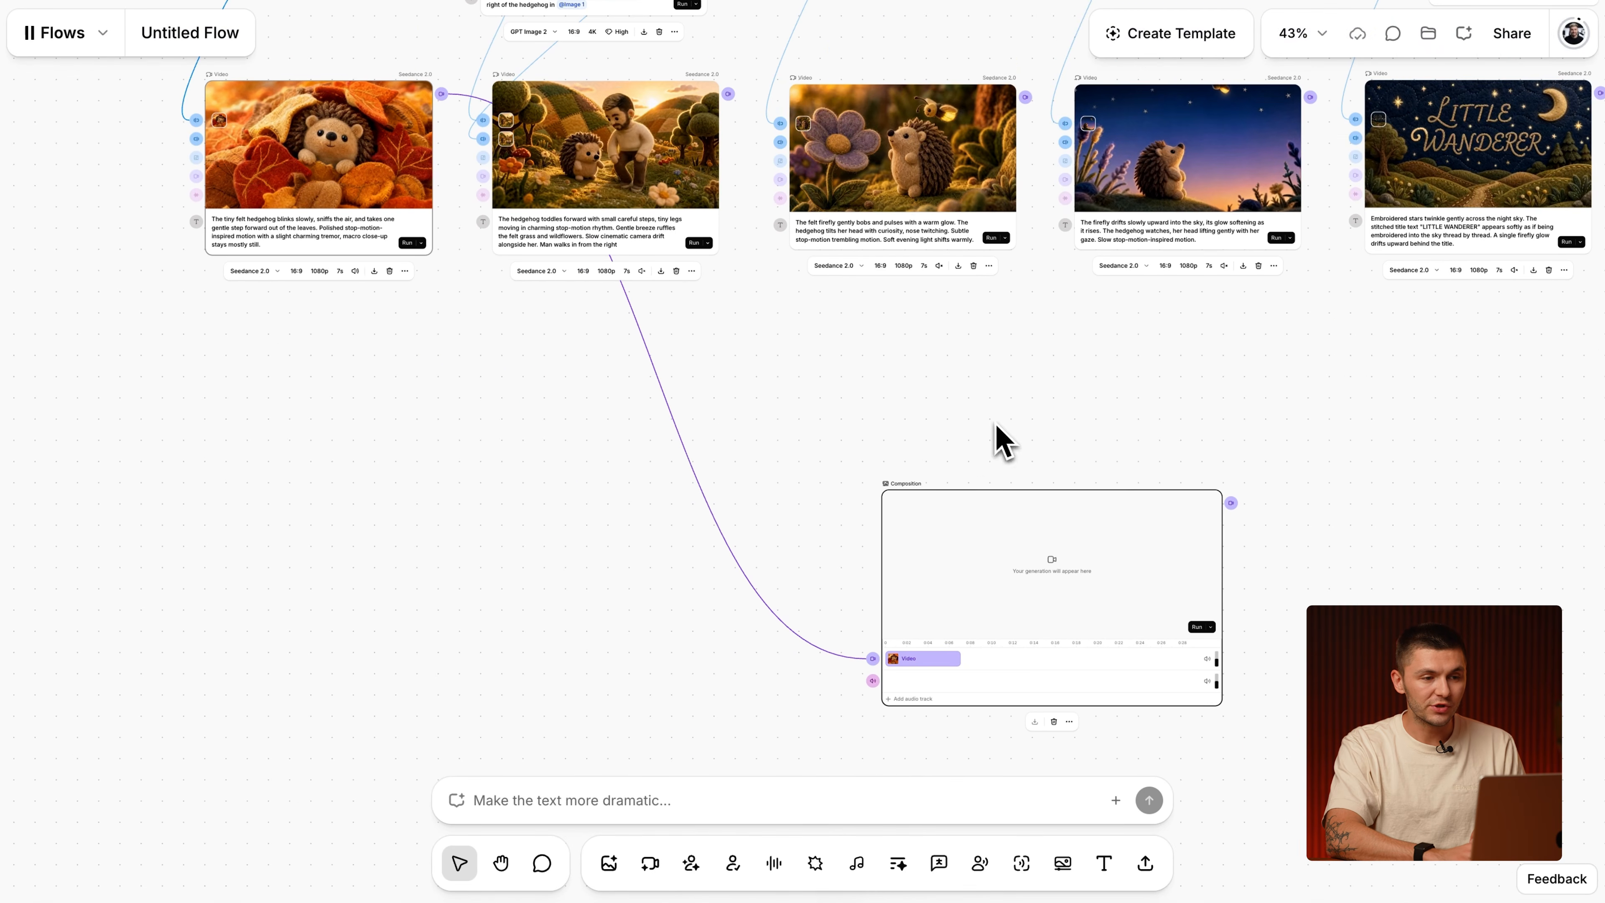
left_click_drag(873, 661, 874, 662)
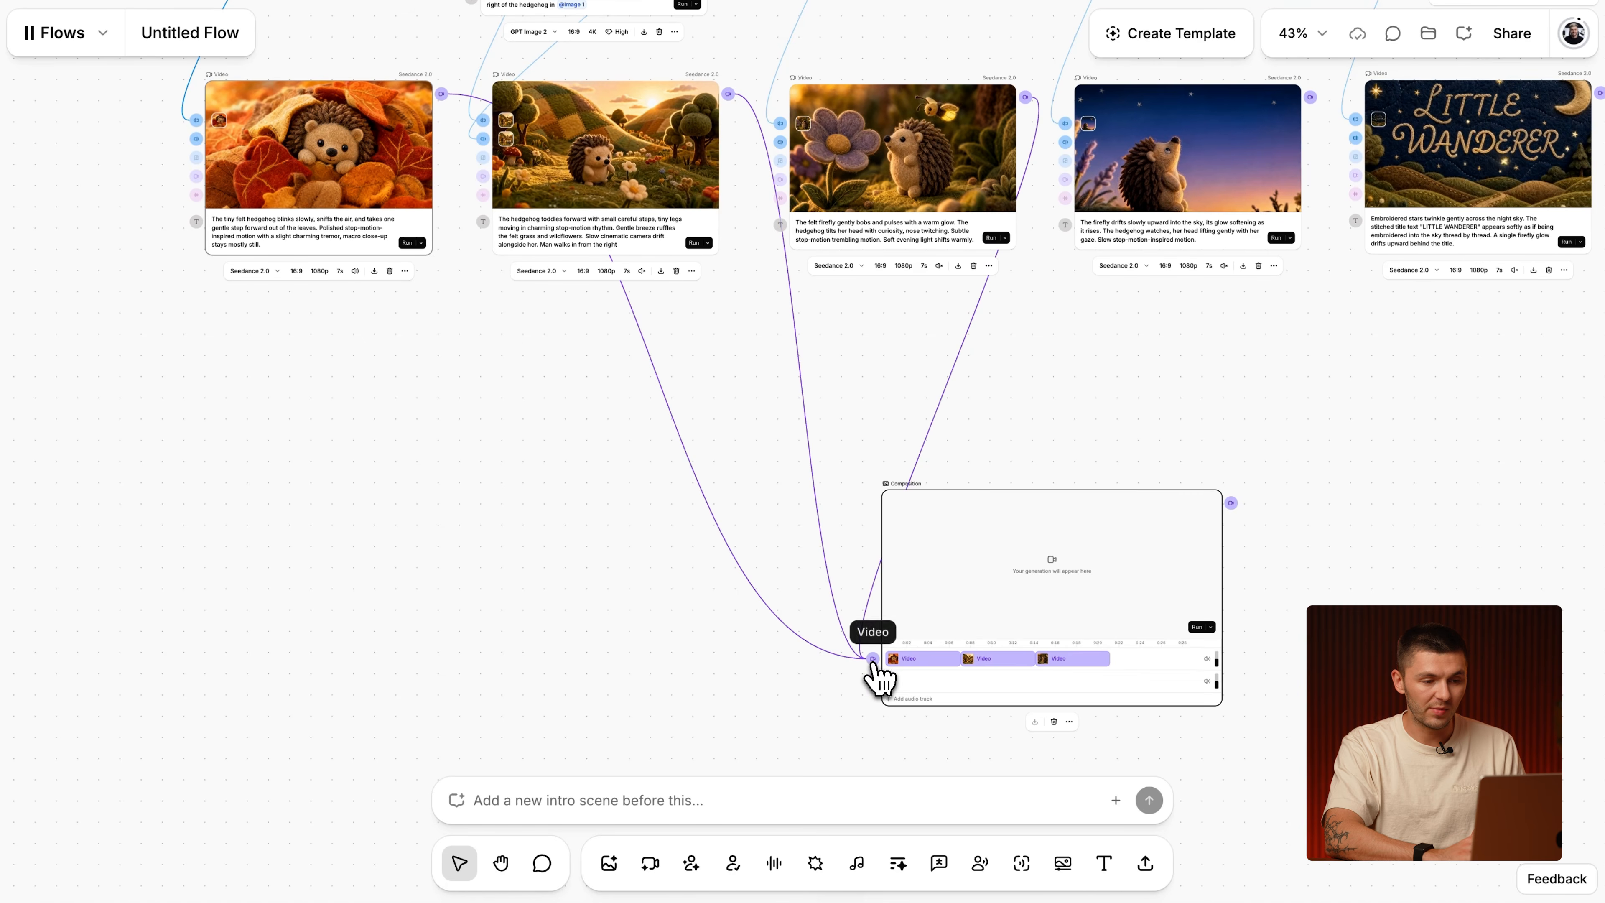
left_click_drag(910, 500, 1203, 381)
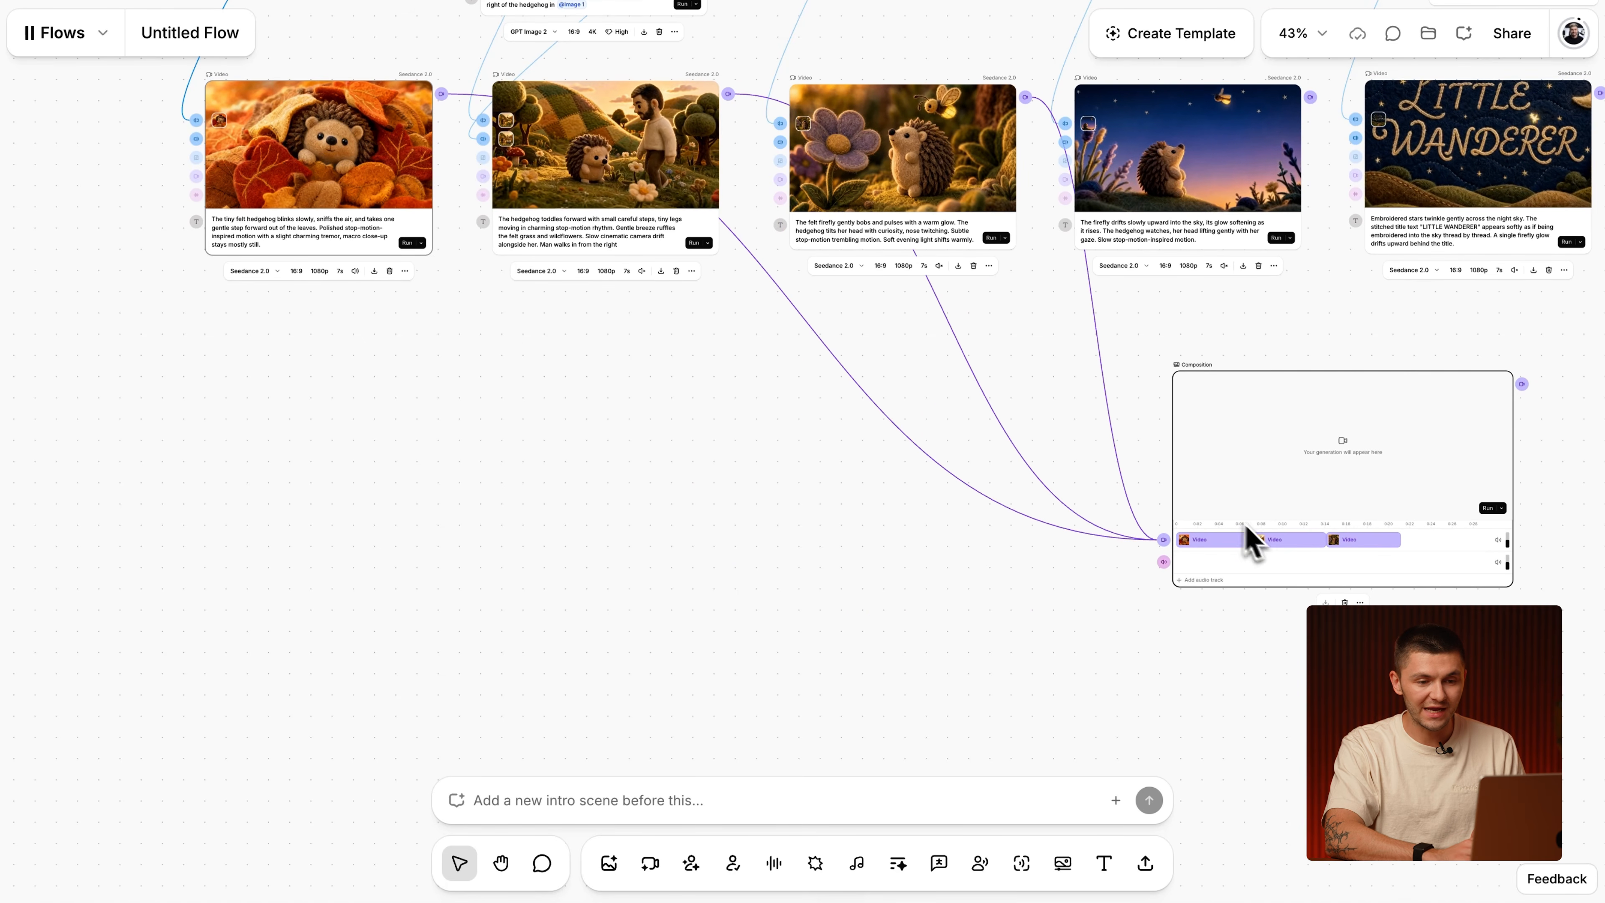
scroll(1268, 556, "up", 5)
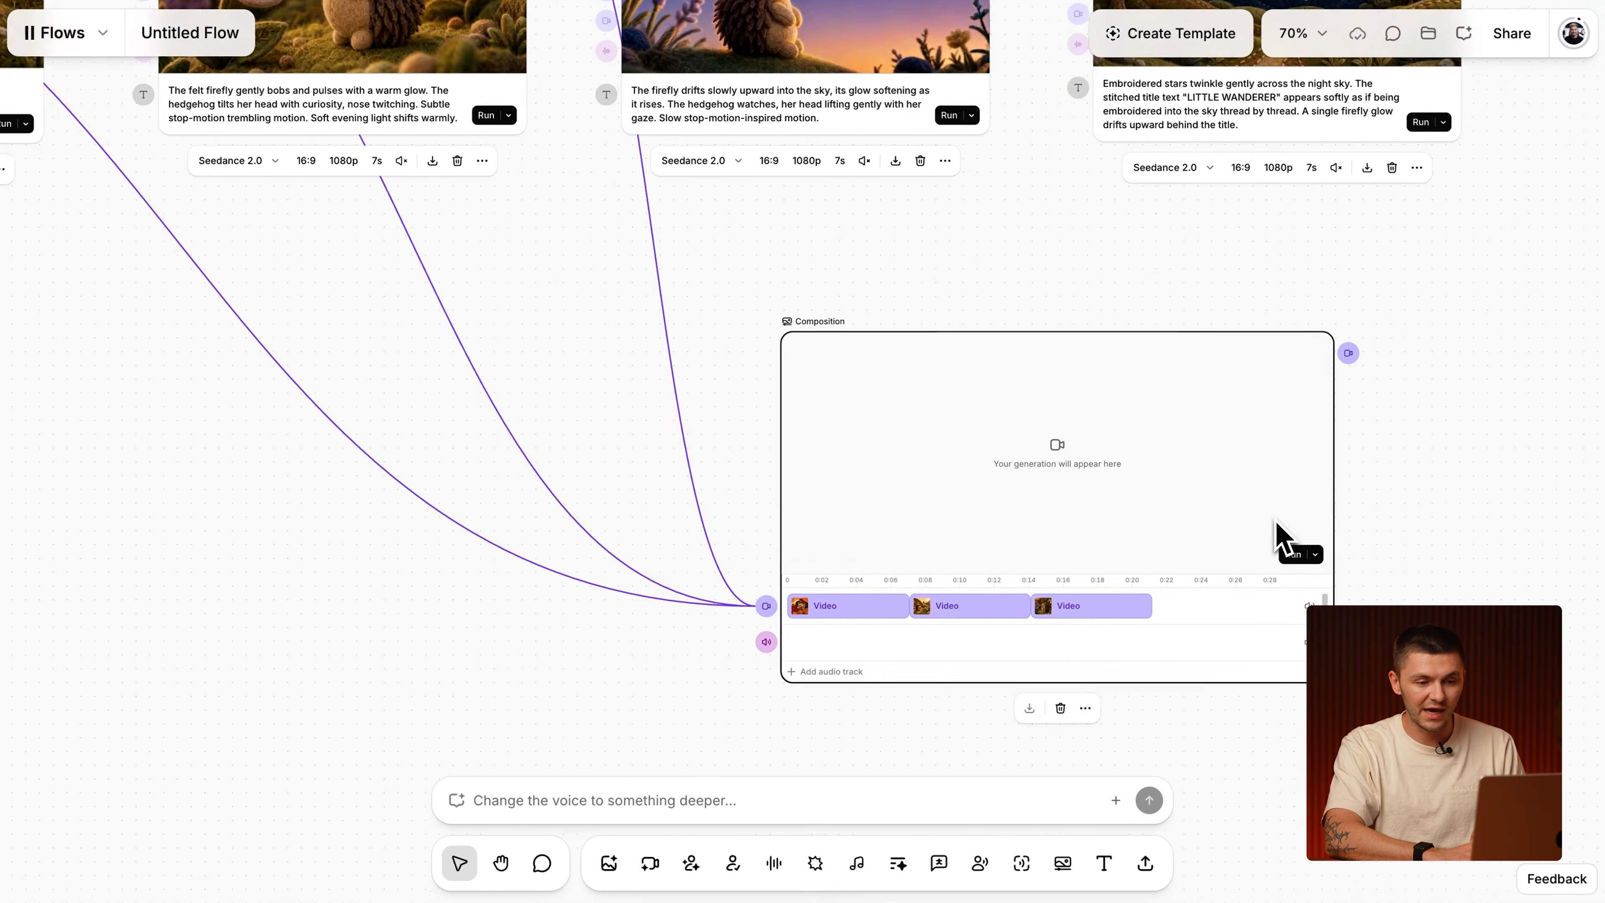
Add the night-sky firefly clip and the Little Wanderer title clip to the composition, and place the composition beyond the title video.
scroll(1276, 525, "down", 3)
left_click_drag(872, 398, 1233, 427)
left_click_drag(995, 67, 1179, 627)
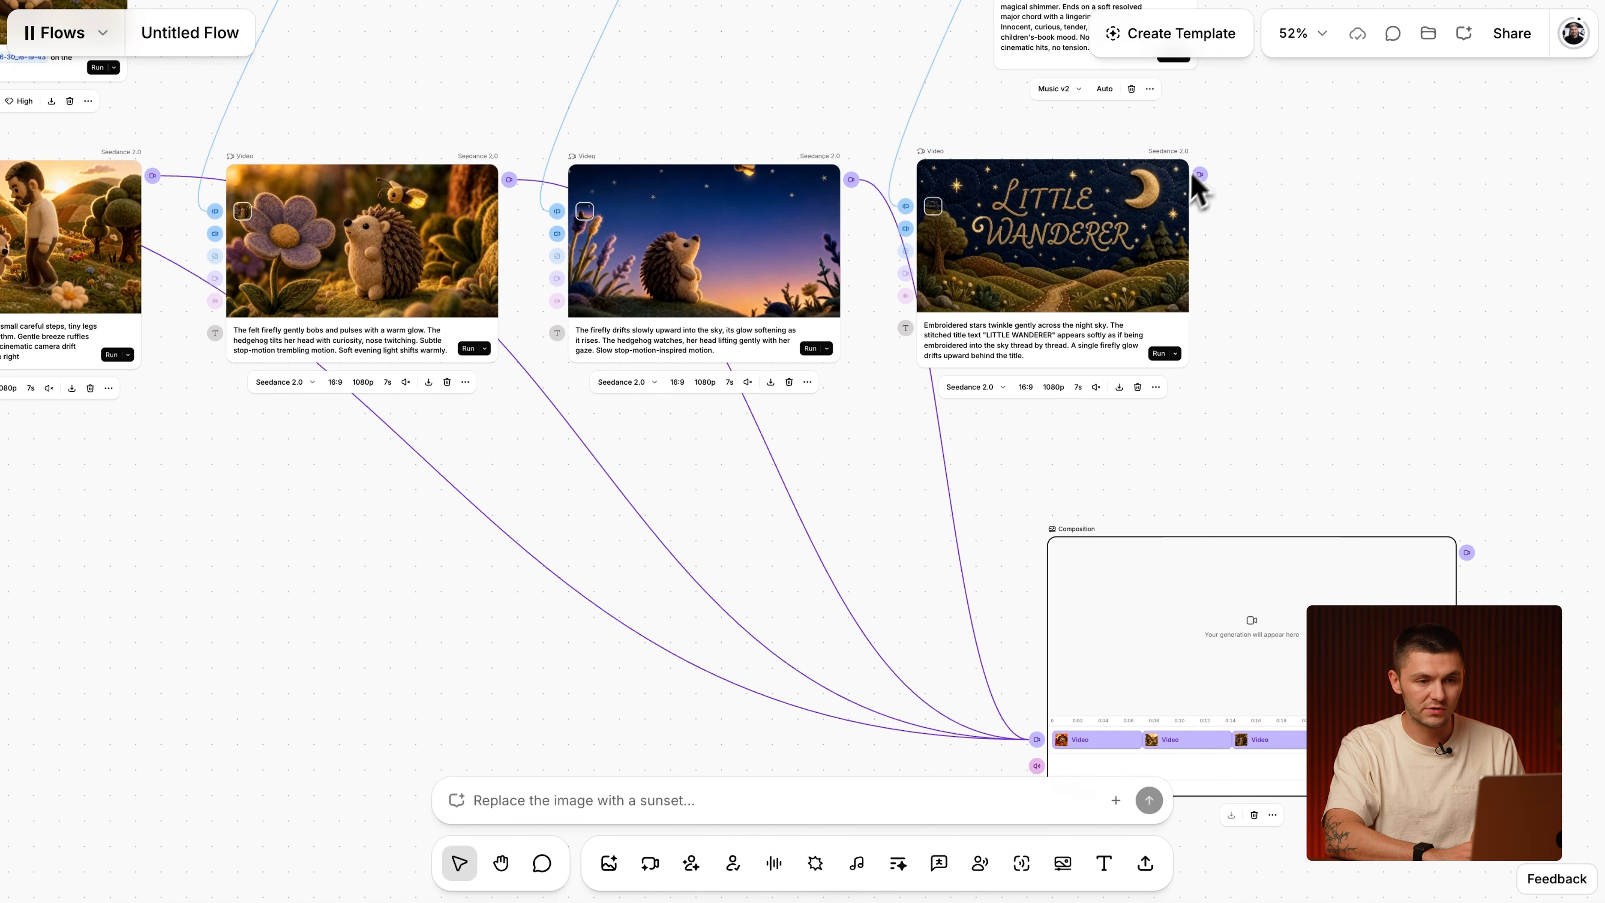
left_click_drag(1199, 174, 1054, 760)
left_click_drag(1057, 591, 1366, 292)
scroll(1366, 292, "right", 10)
scroll(1367, 292, "up", 4)
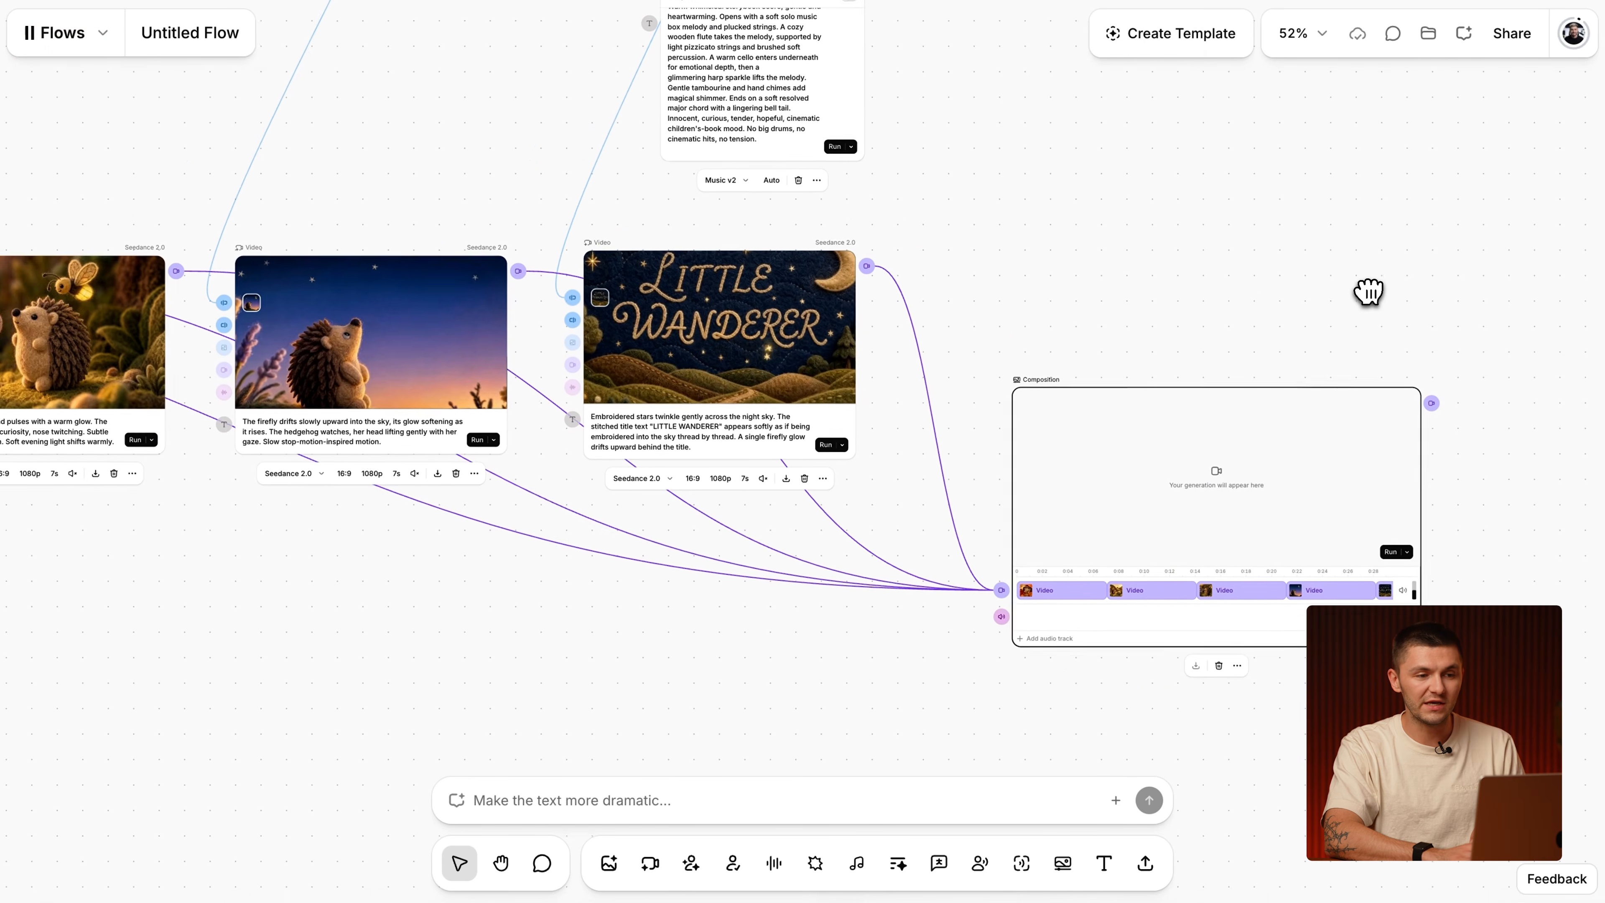
Bring the Music node and the uploaded narration audio node together below the title video, beside the composition.
scroll(1367, 292, "down", 5)
left_click_drag(842, 113, 910, 638)
scroll(910, 636, "down", 3)
scroll(910, 635, "left", 10)
scroll(910, 636, "up", 8)
scroll(910, 635, "left", 4)
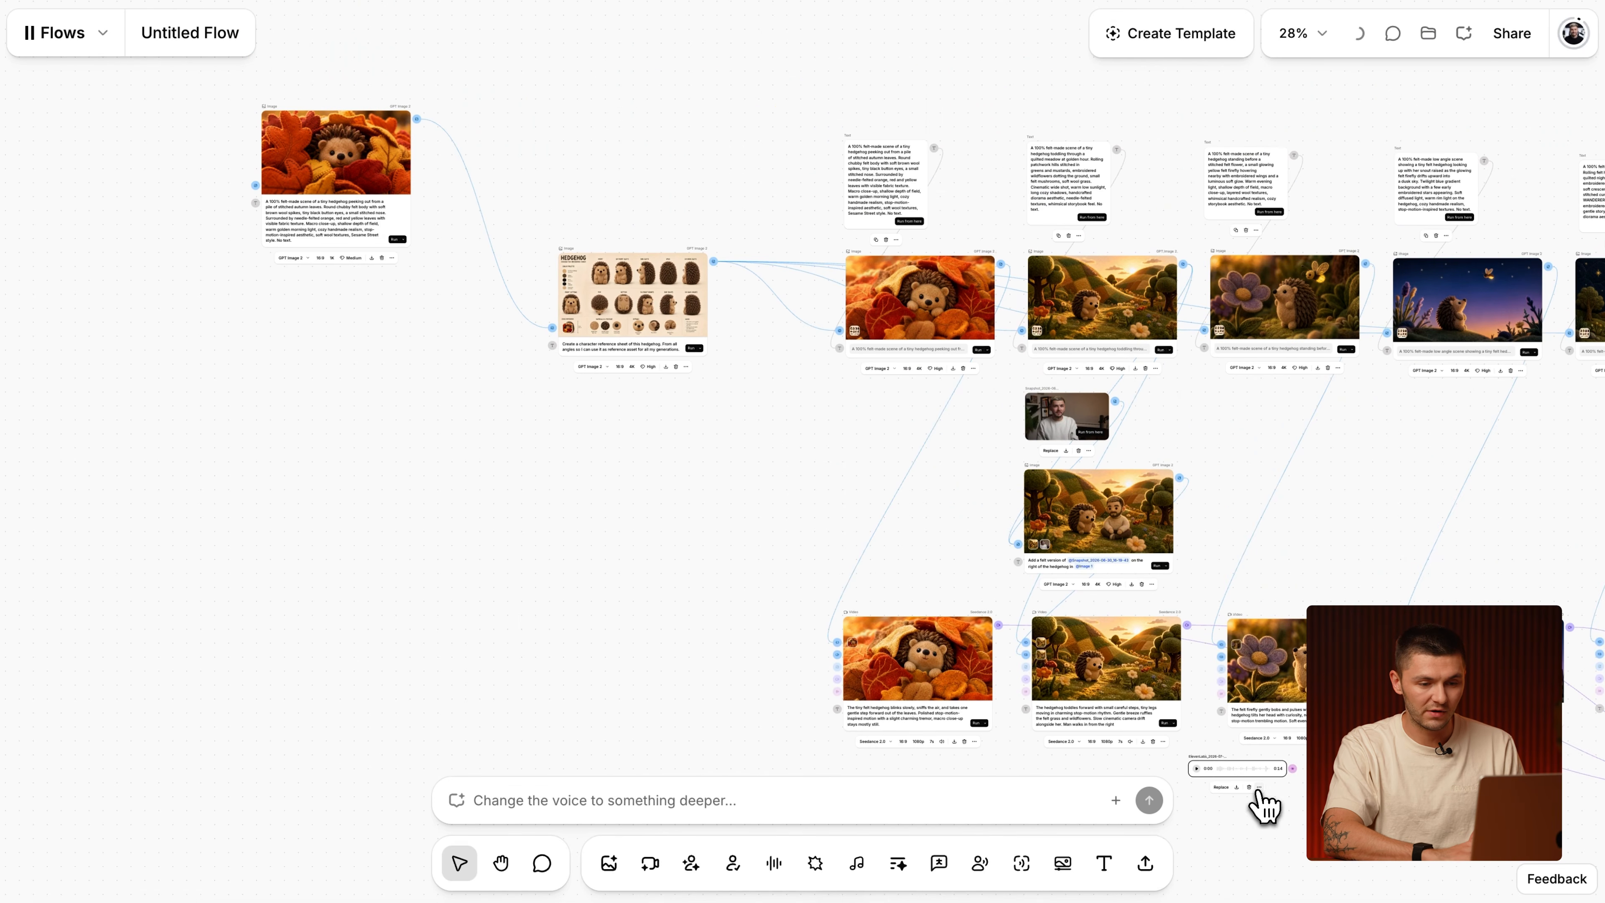
scroll(1261, 799, "right", 9)
scroll(1261, 800, "down", 4)
scroll(760, 538, "up", 8)
left_click_drag(544, 458, 1172, 620)
scroll(1172, 620, "right", 10)
scroll(1171, 620, "down", 4)
left_click_drag(543, 396, 667, 325)
scroll(666, 325, "up", 5)
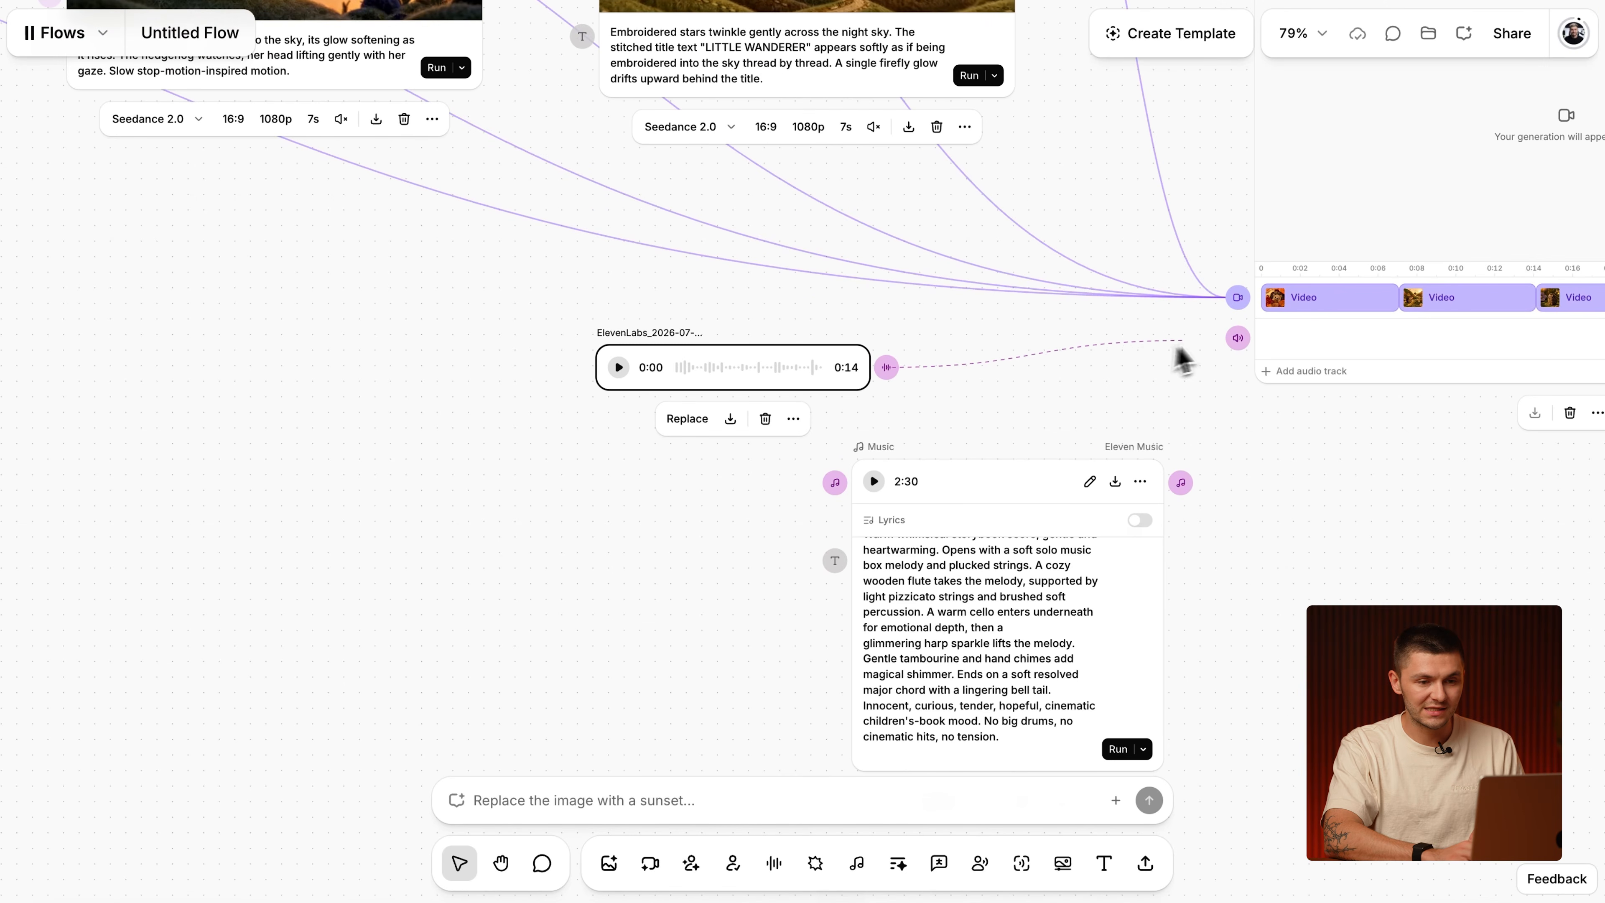
Connect the narration to the composition's audio track, add a second audio track and connect the Music node to it.
left_click_drag(1240, 349, 1243, 353)
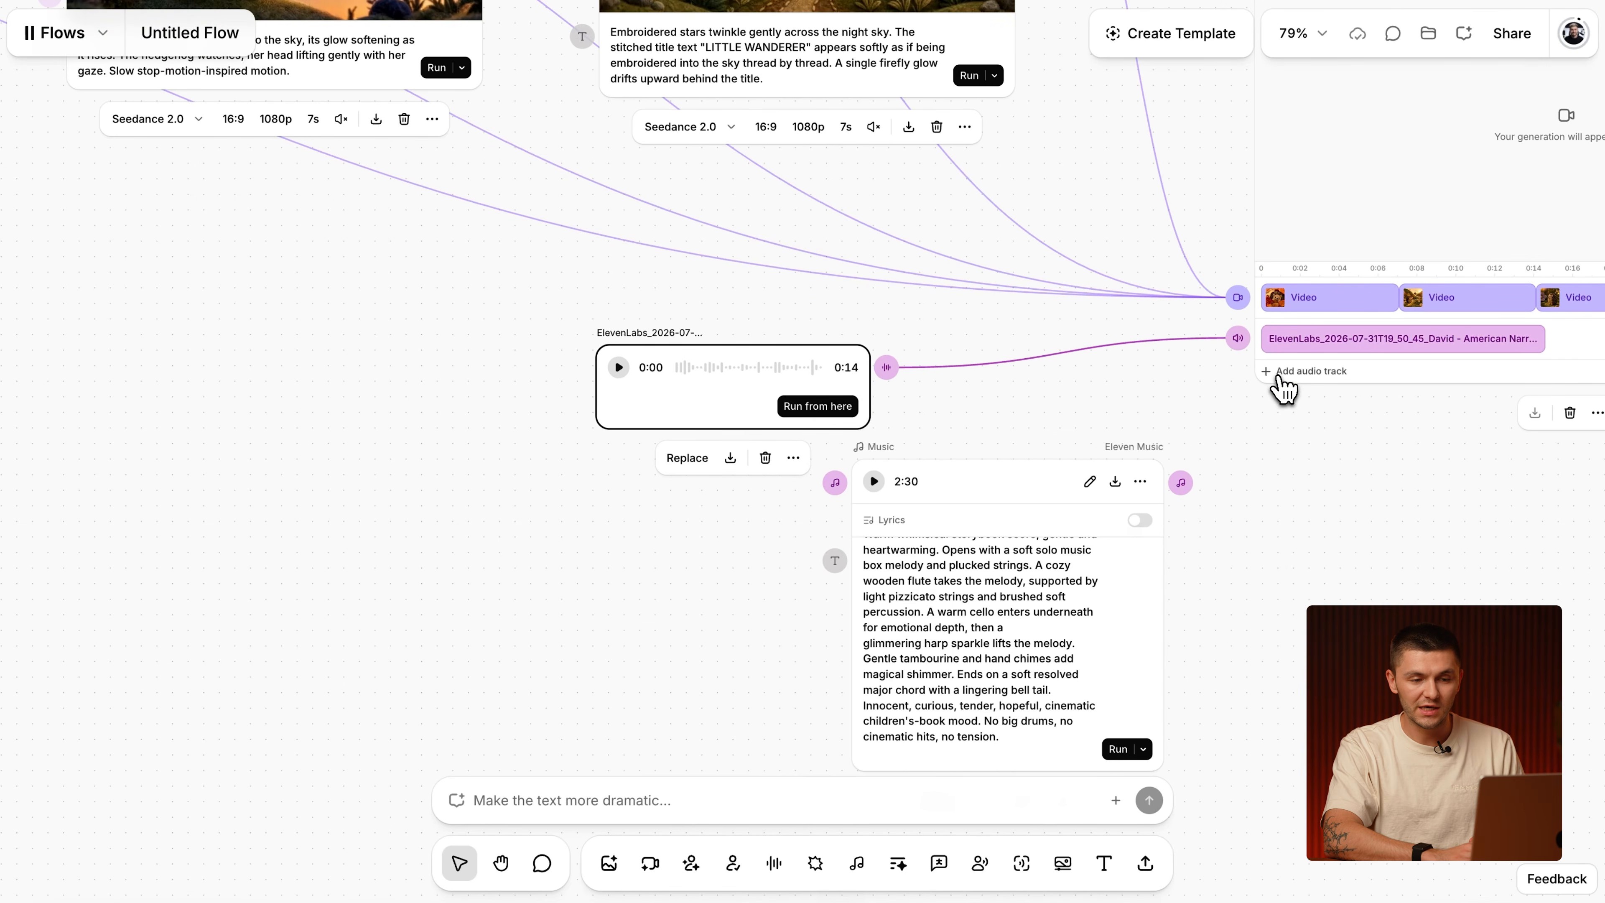
scroll(1290, 411, "right", 5)
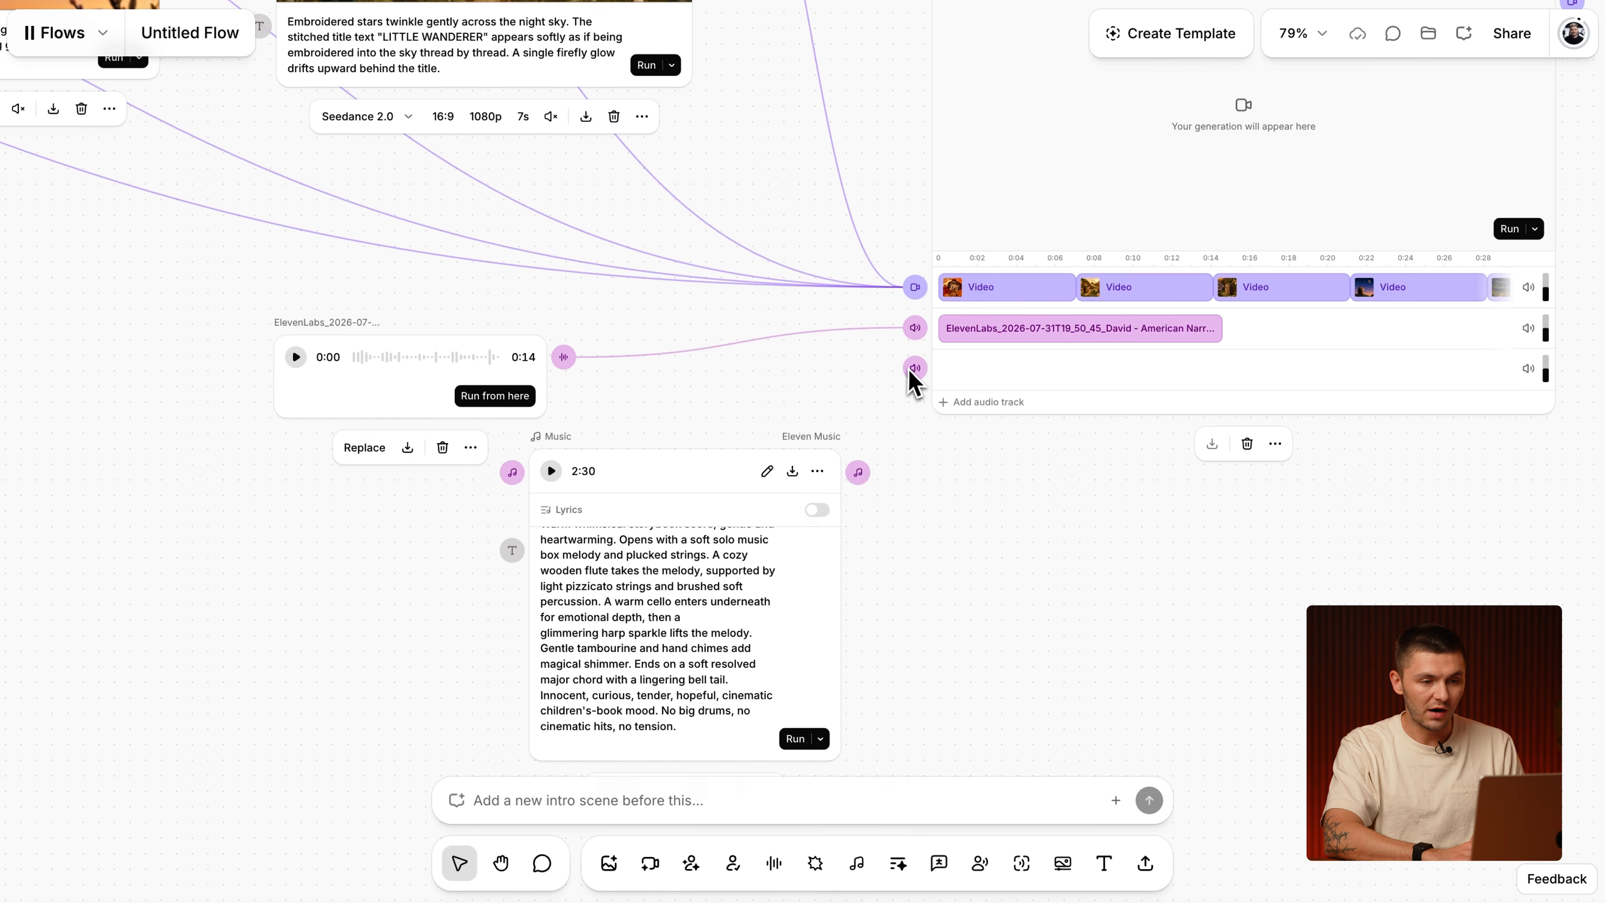
left_click_drag(917, 372, 918, 374)
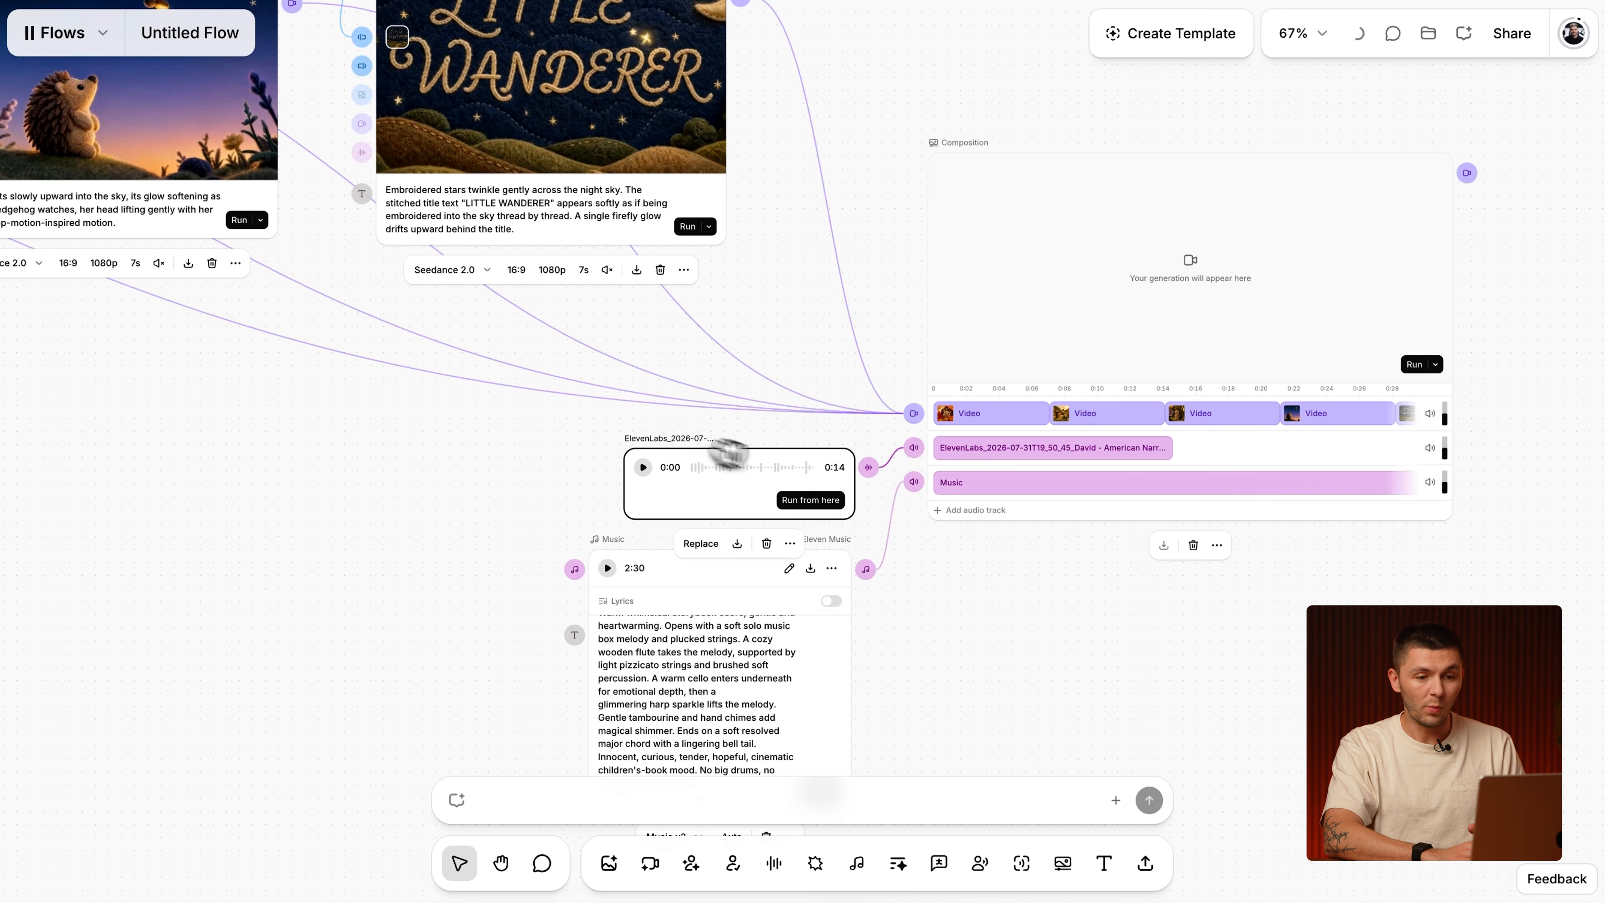
Run the composition to combine the five clips, the narration and the music into one video.
scroll(1138, 583, "up", 2)
scroll(1137, 583, "right", 2)
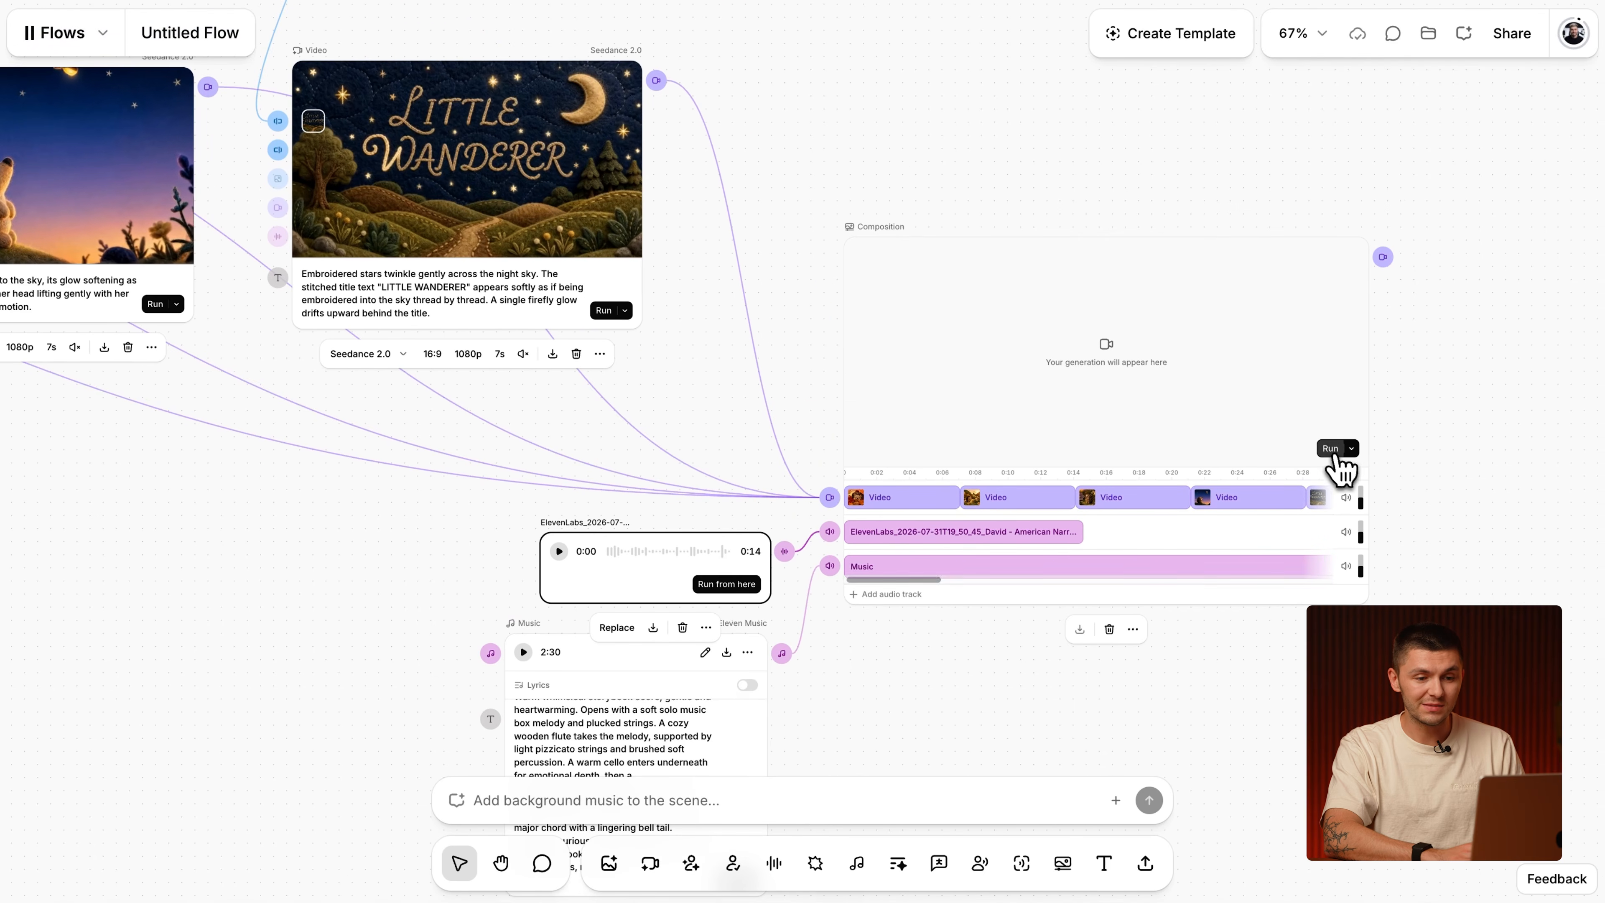
left_click(1331, 448)
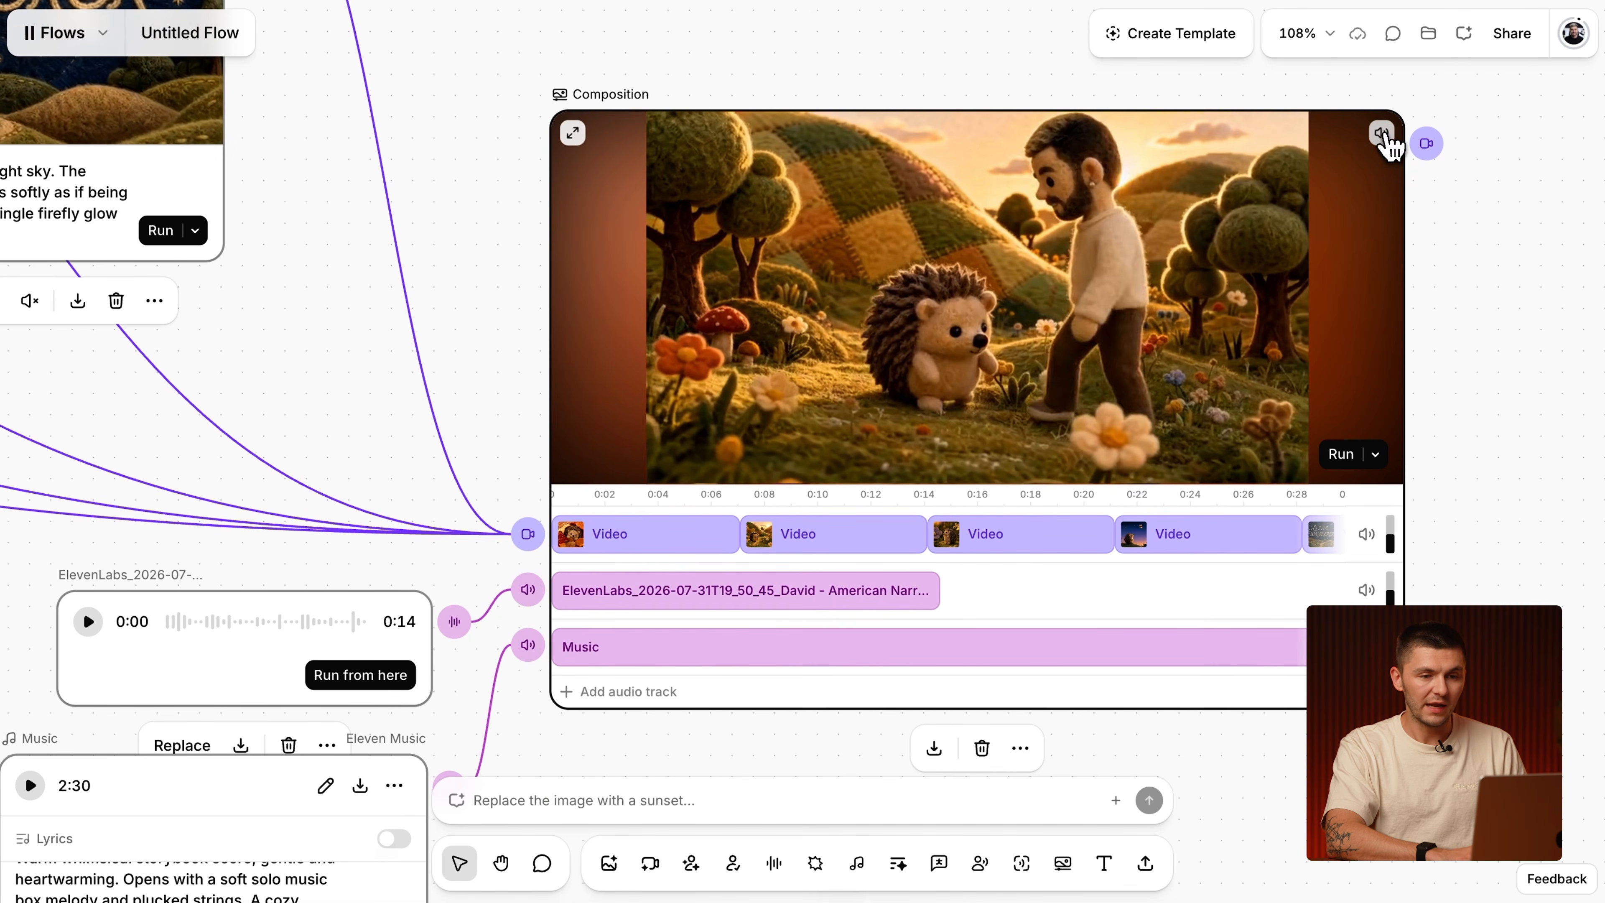
Open the Little Wanderer folder in the flow's assets.
scroll(1494, 355, "down", 10)
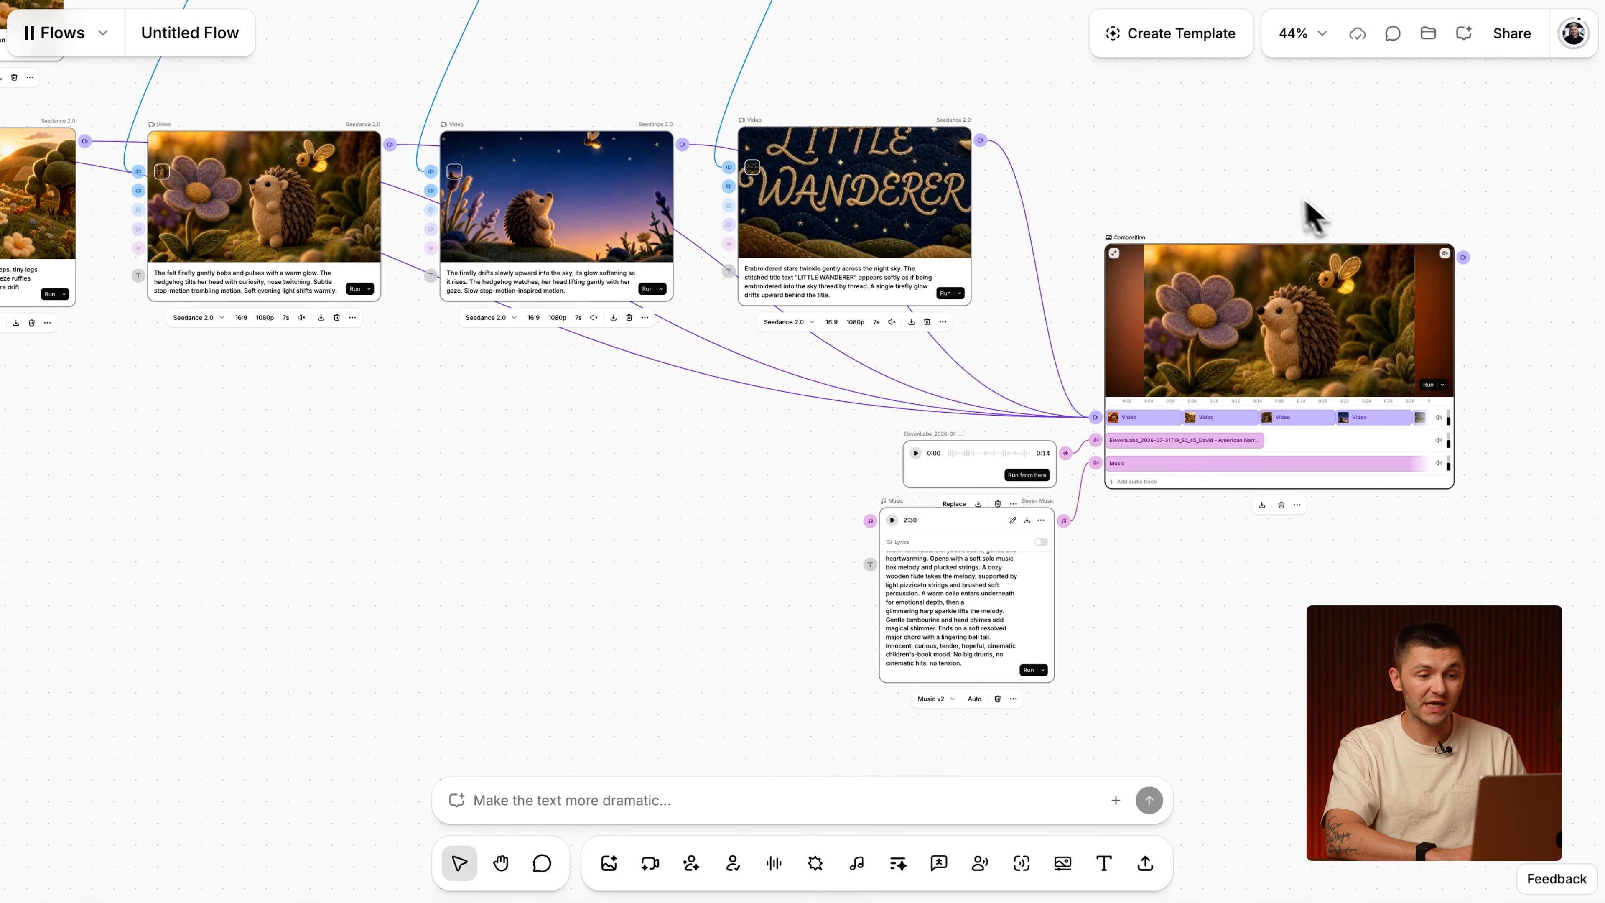
scroll(1280, 204, "down", 5)
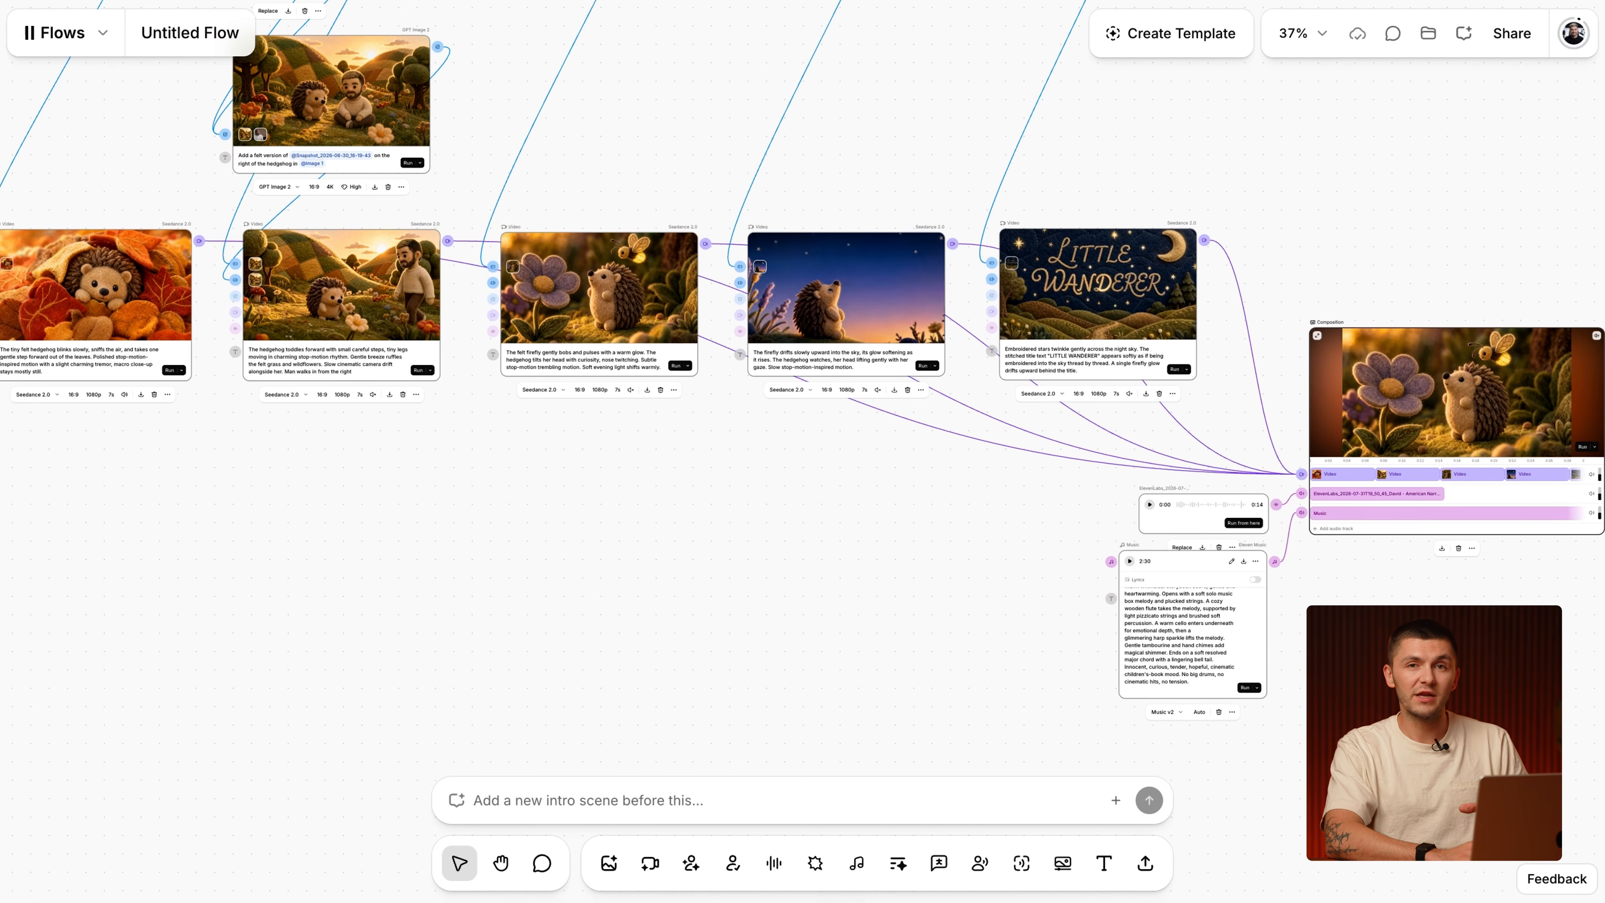
left_click(1425, 44)
left_click(1326, 181)
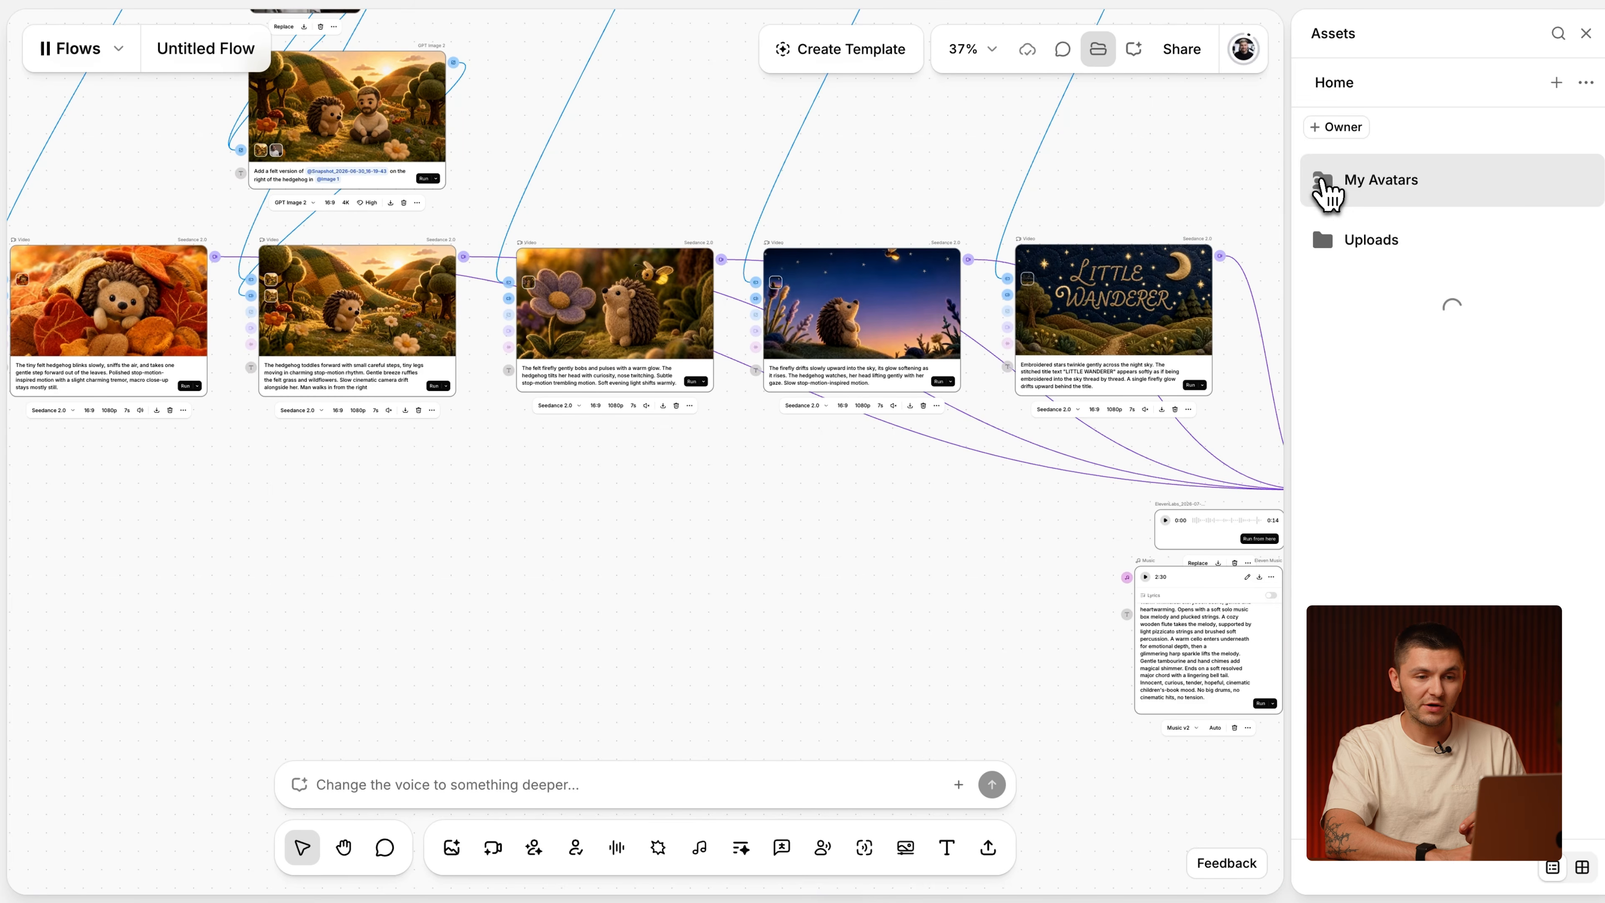
left_click(1391, 302)
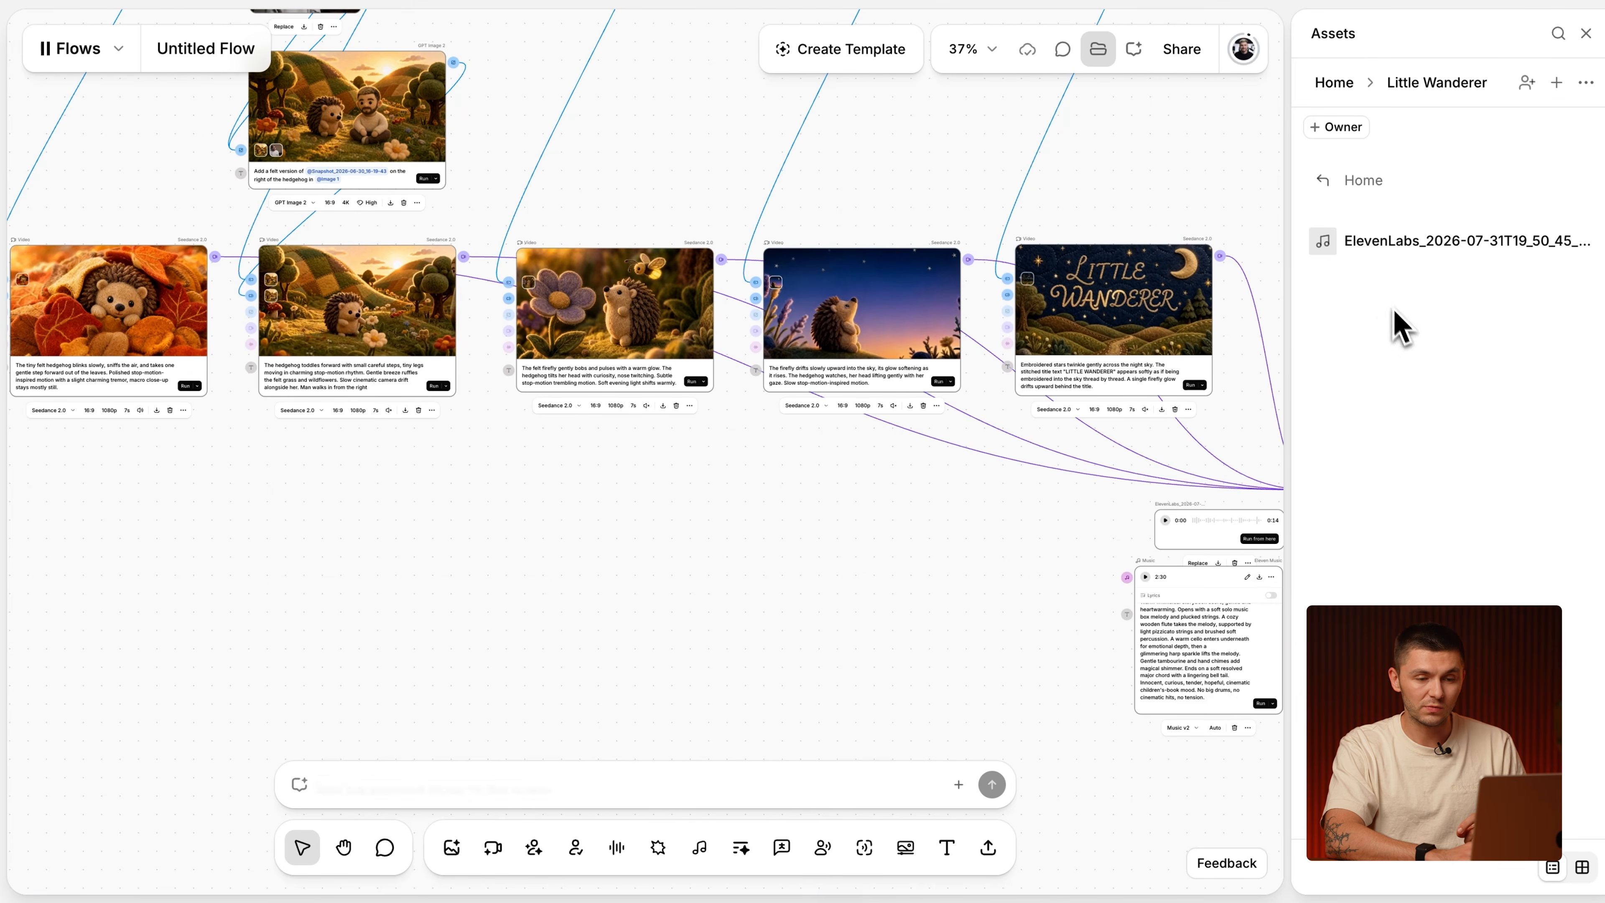
Save the embroidered Little Wanderer title clip to the Little Wanderer assets folder.
scroll(1155, 316, "up", 5)
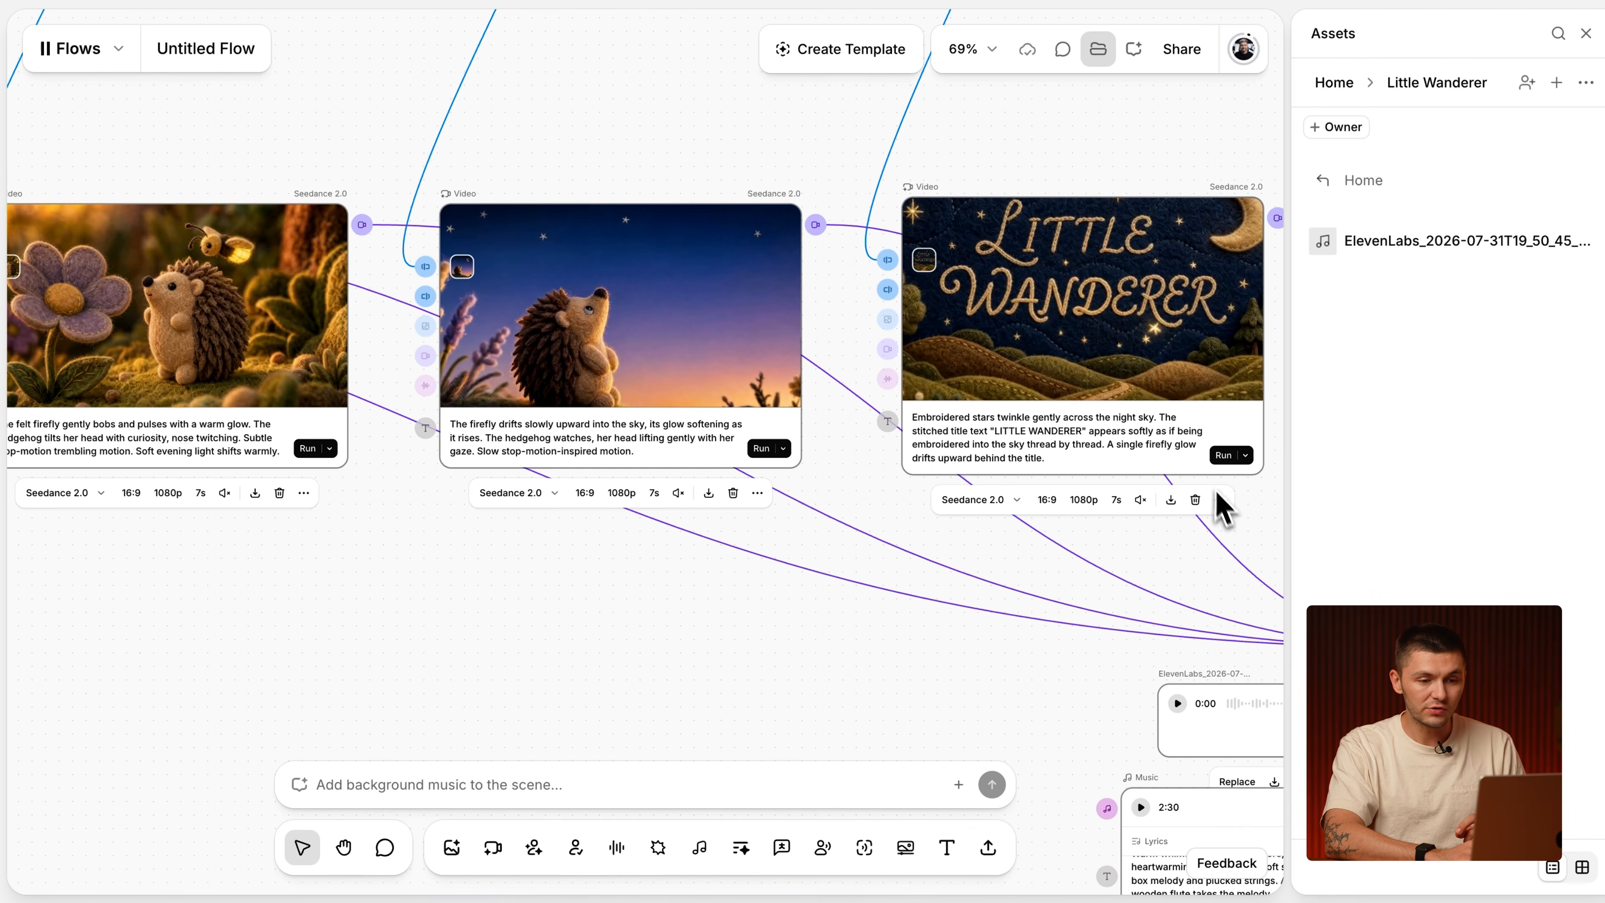
left_click(1219, 500)
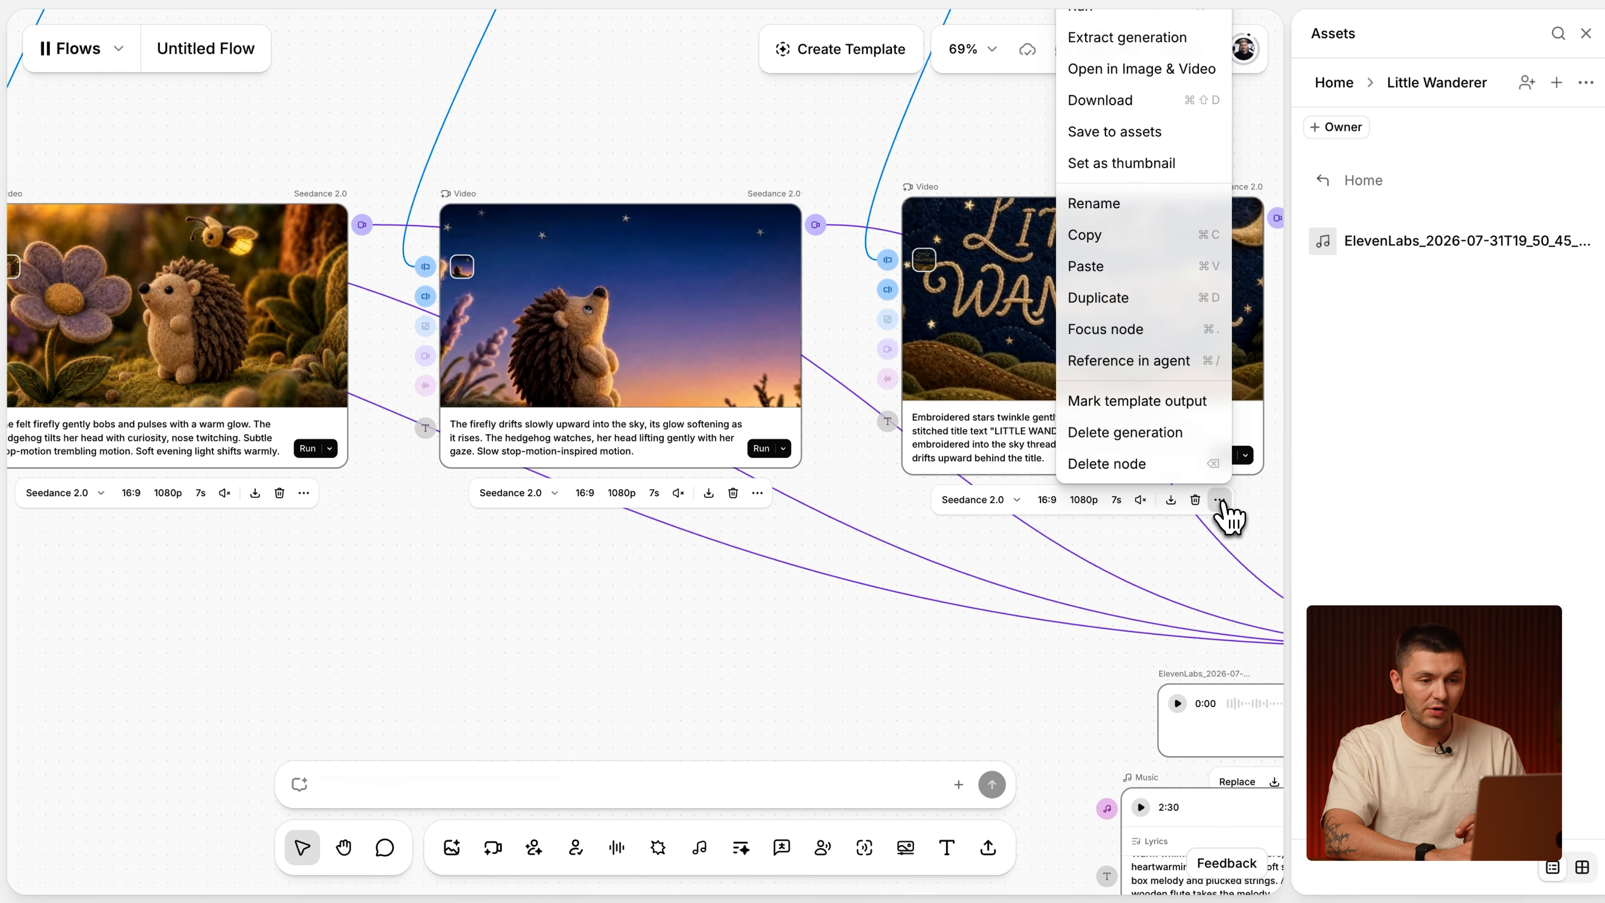
left_click(1087, 133)
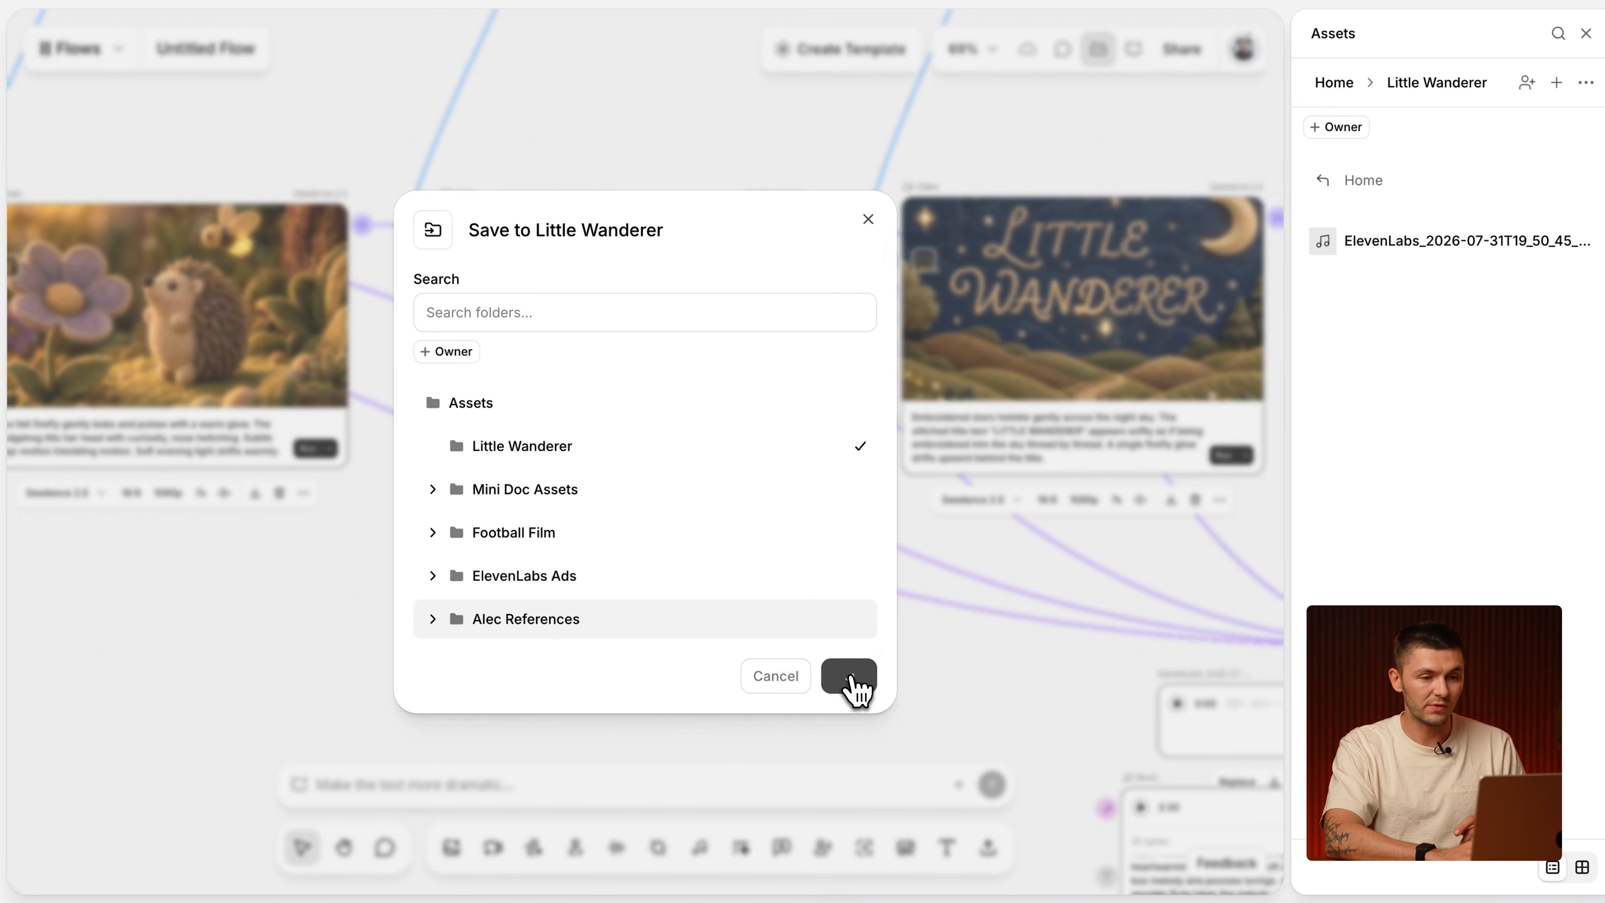
left_click(850, 676)
Save the clip of the firefly drifting into the night sky to the Little Wanderer assets folder.
left_click(854, 530)
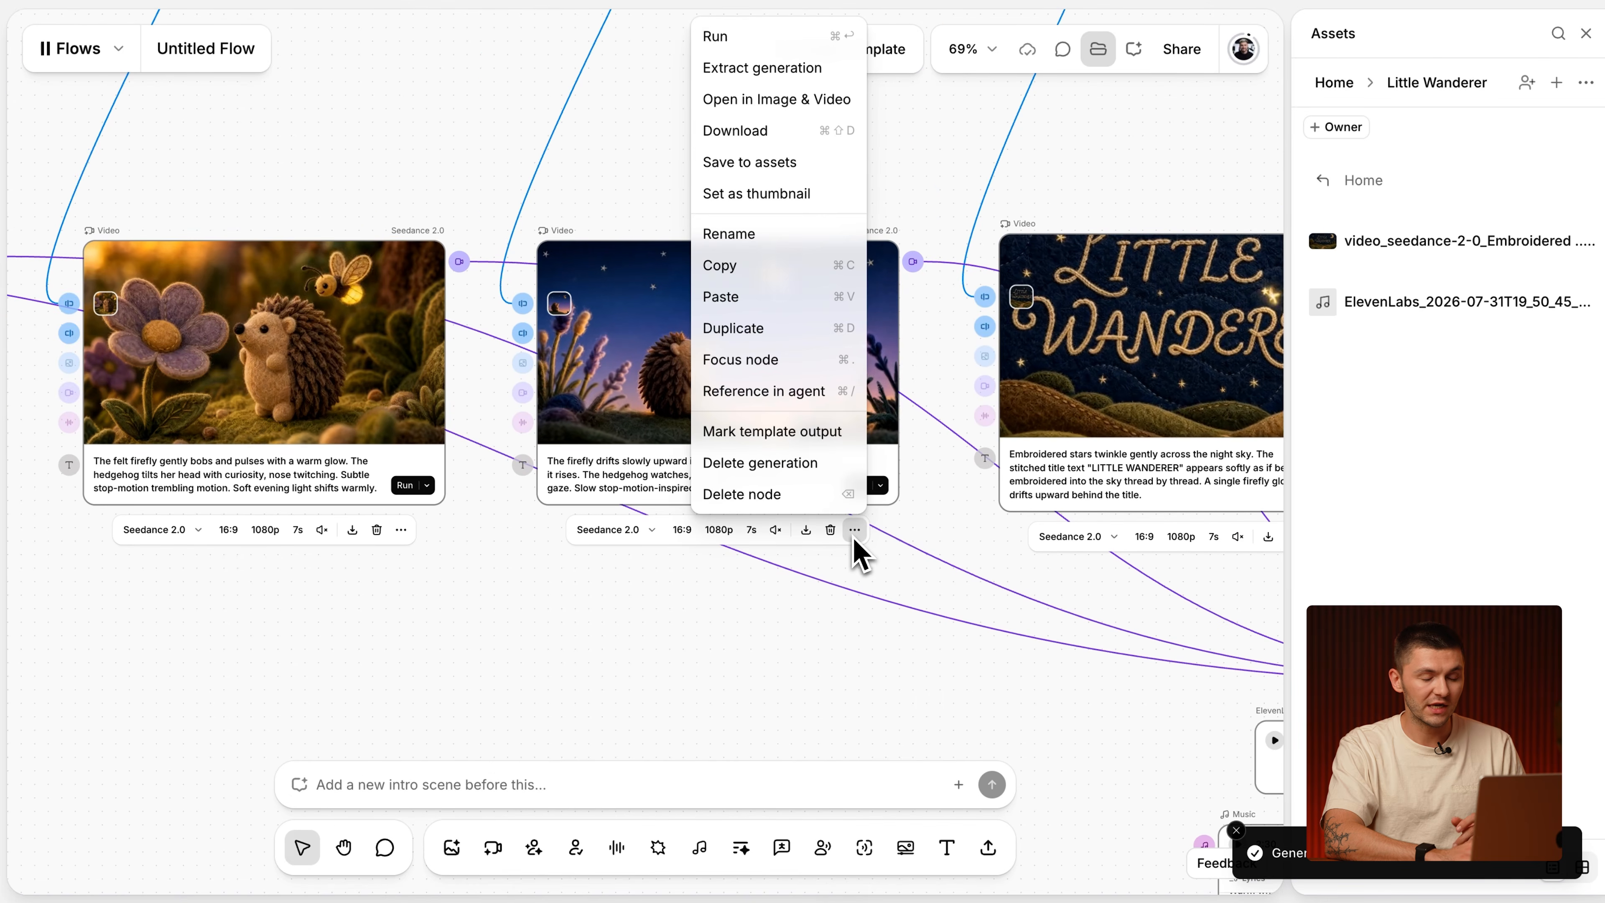
left_click(773, 163)
left_click(556, 445)
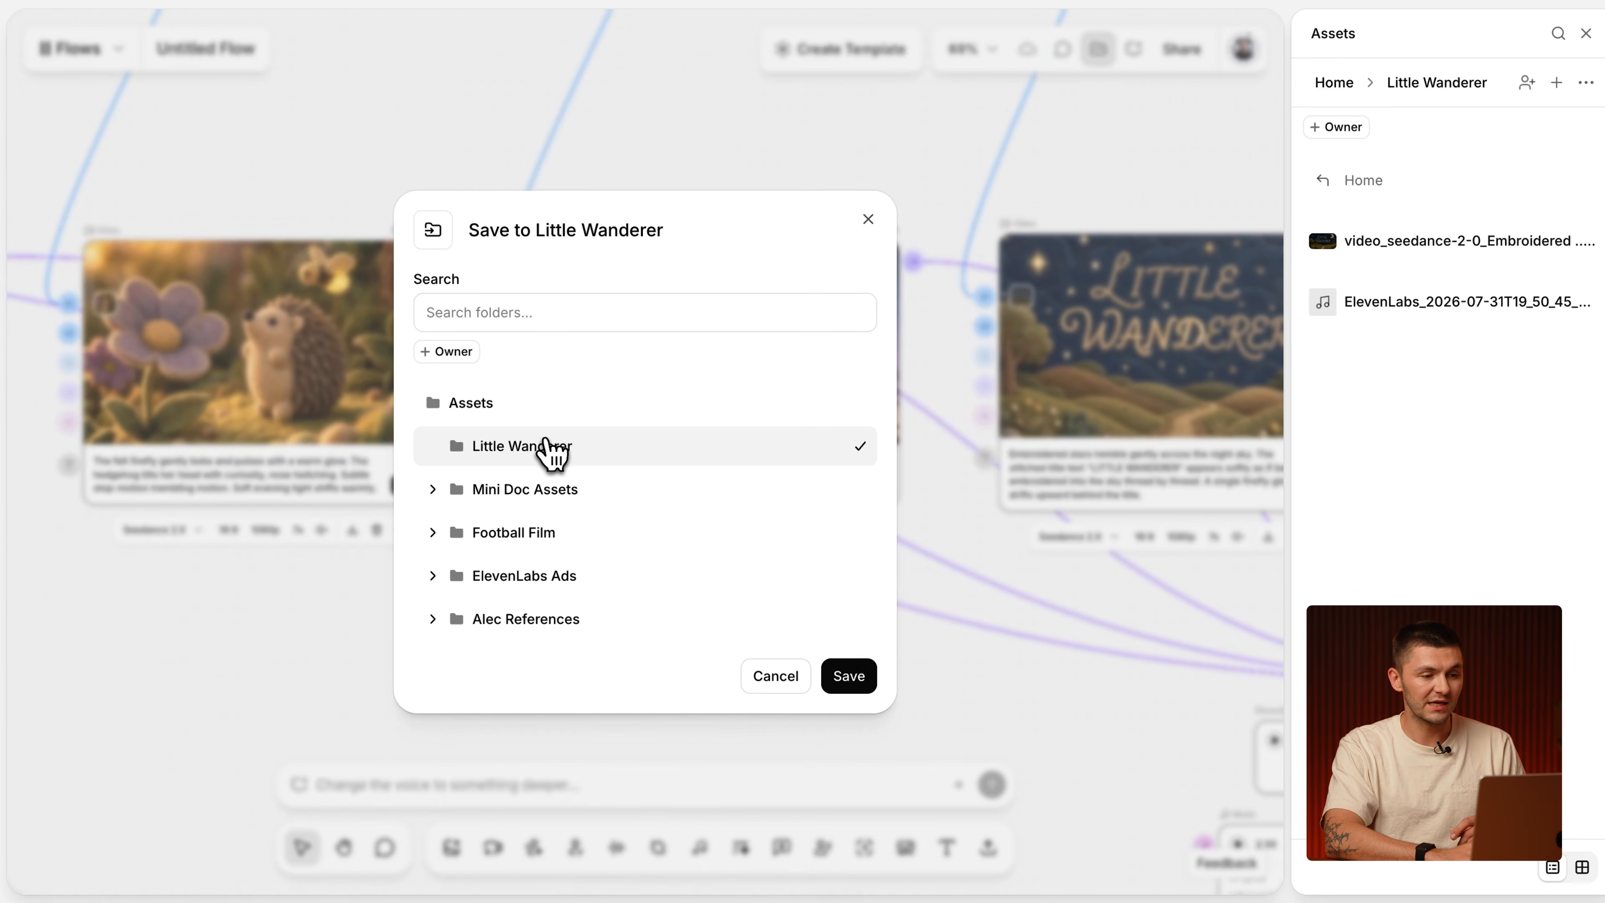
left_click(856, 683)
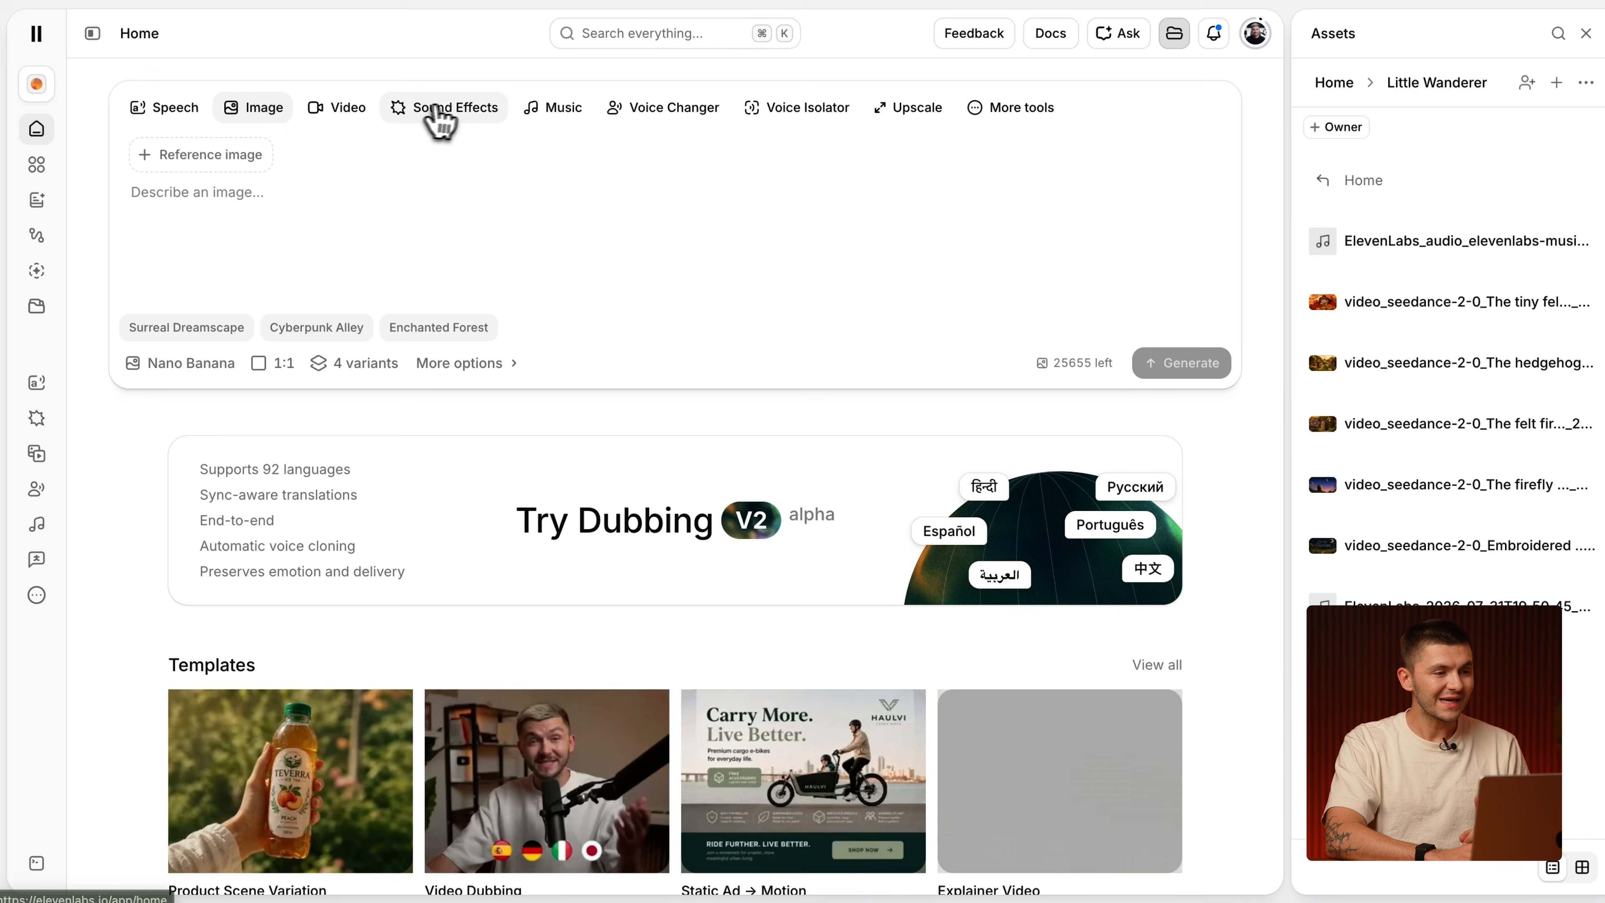
Leave the home page and open Studio.
left_click(96, 32)
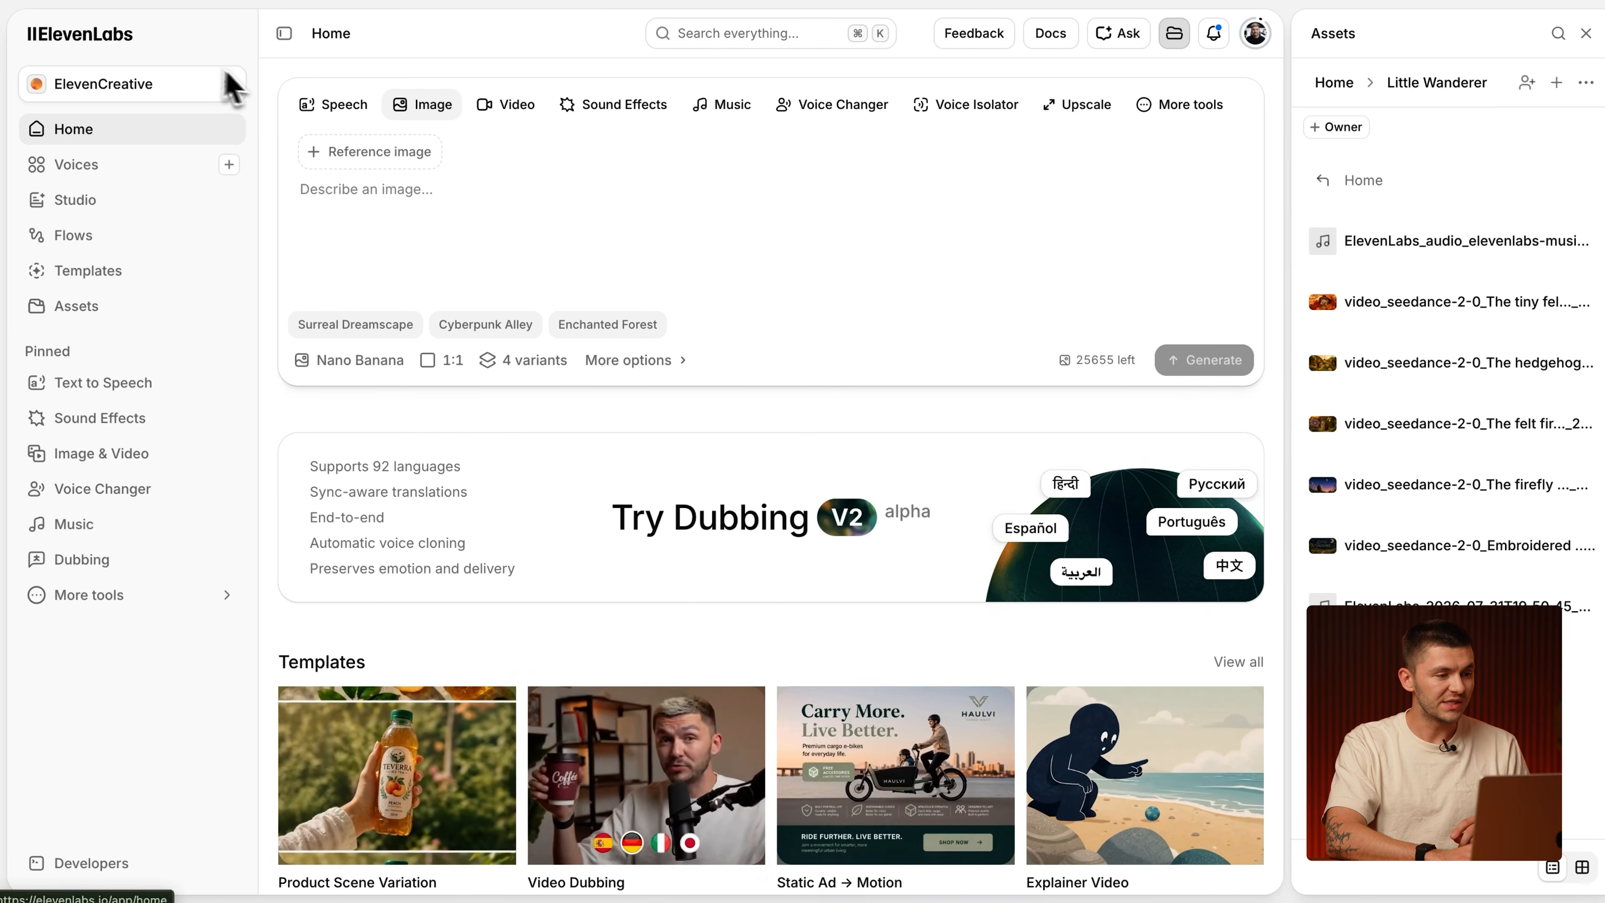
left_click(108, 210)
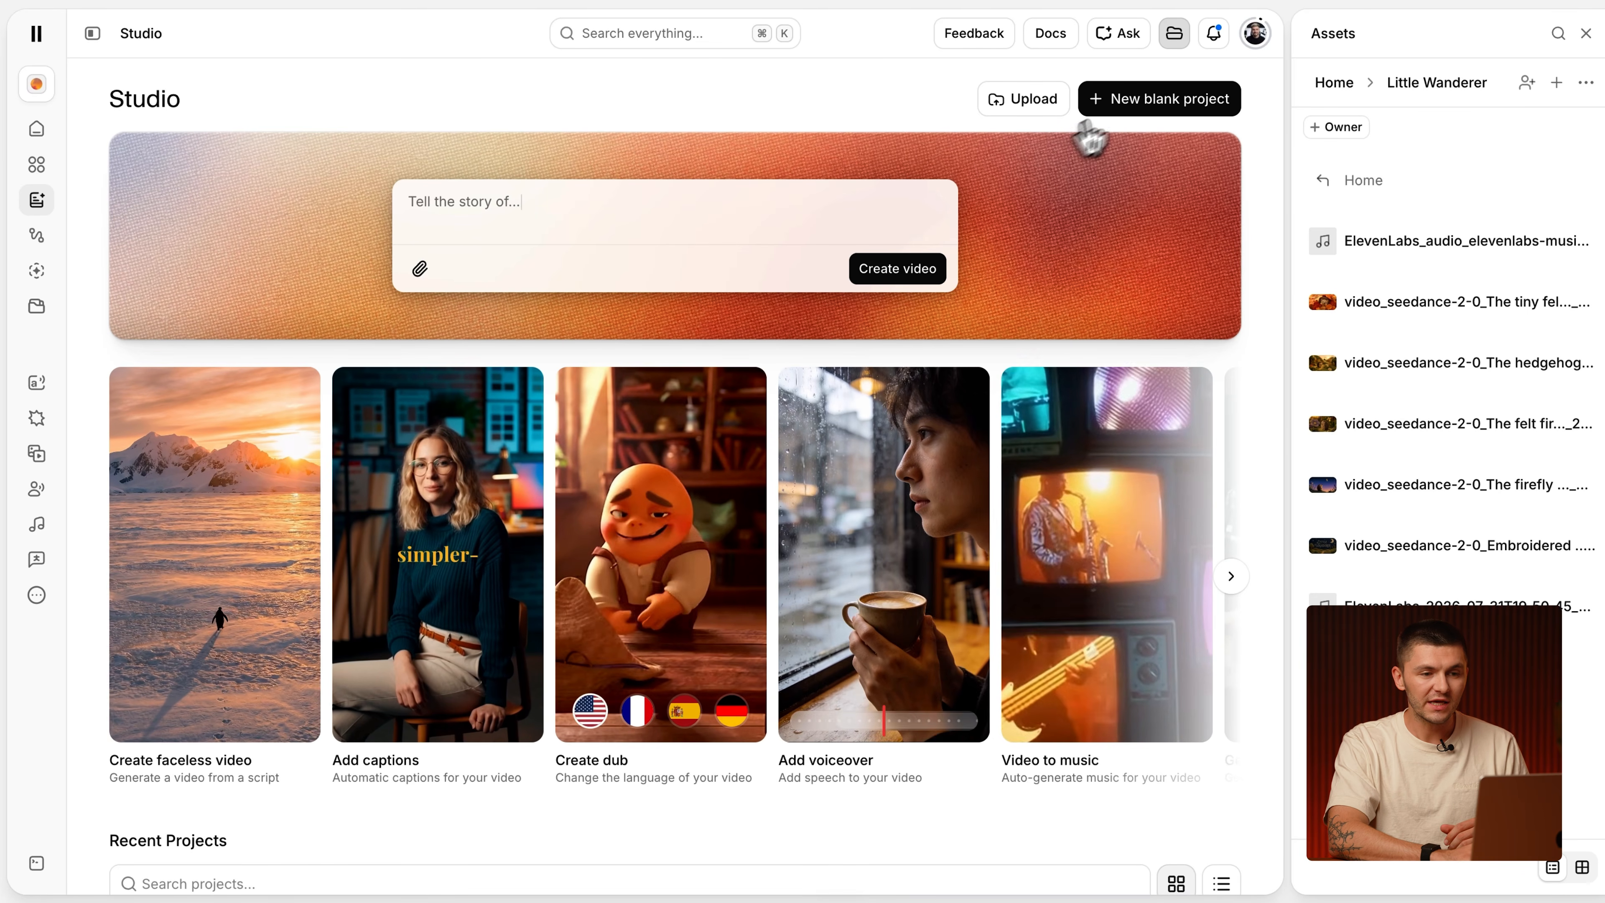
Create a new blank Studio project and open the workspace's Little Wanderer folder in its files.
left_click(1131, 101)
left_click(1122, 152)
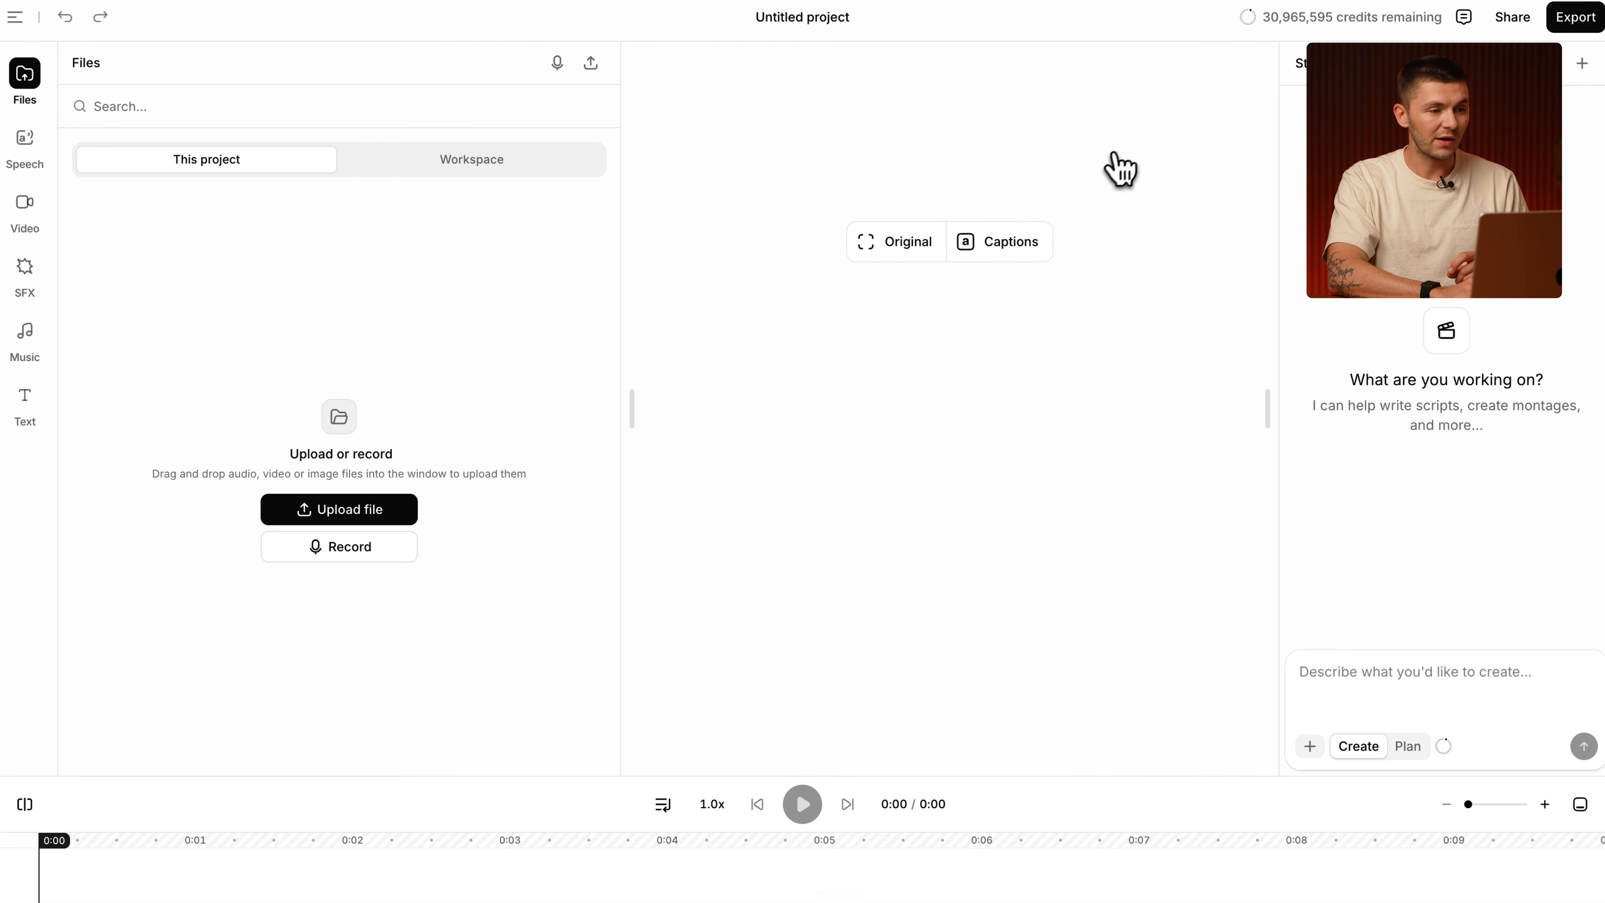
left_click(395, 181)
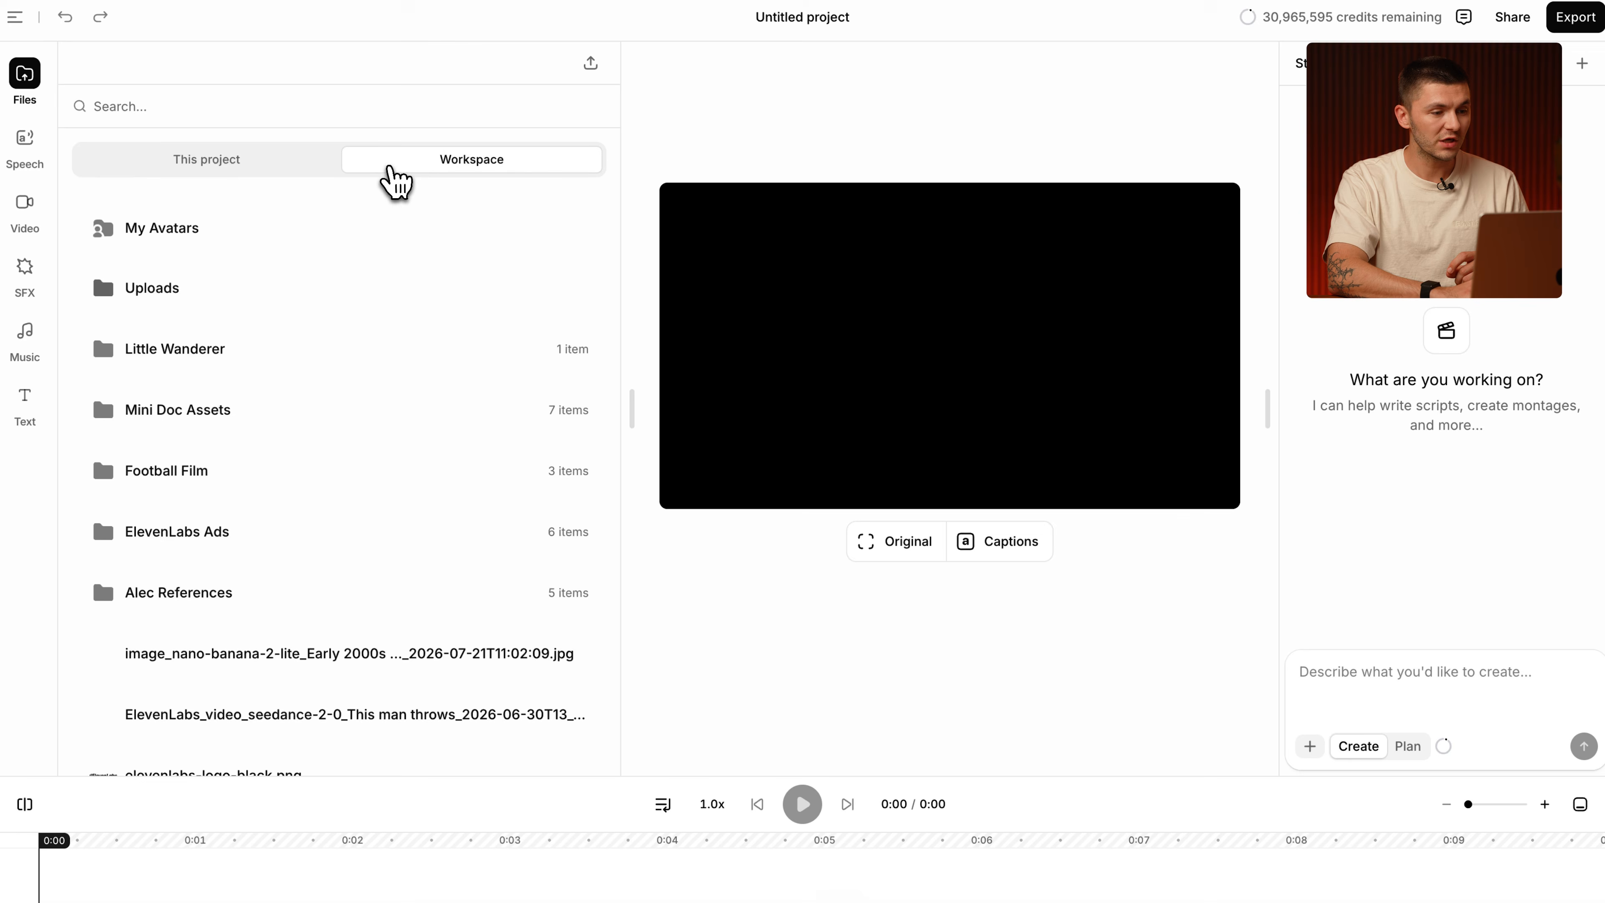
left_click(205, 358)
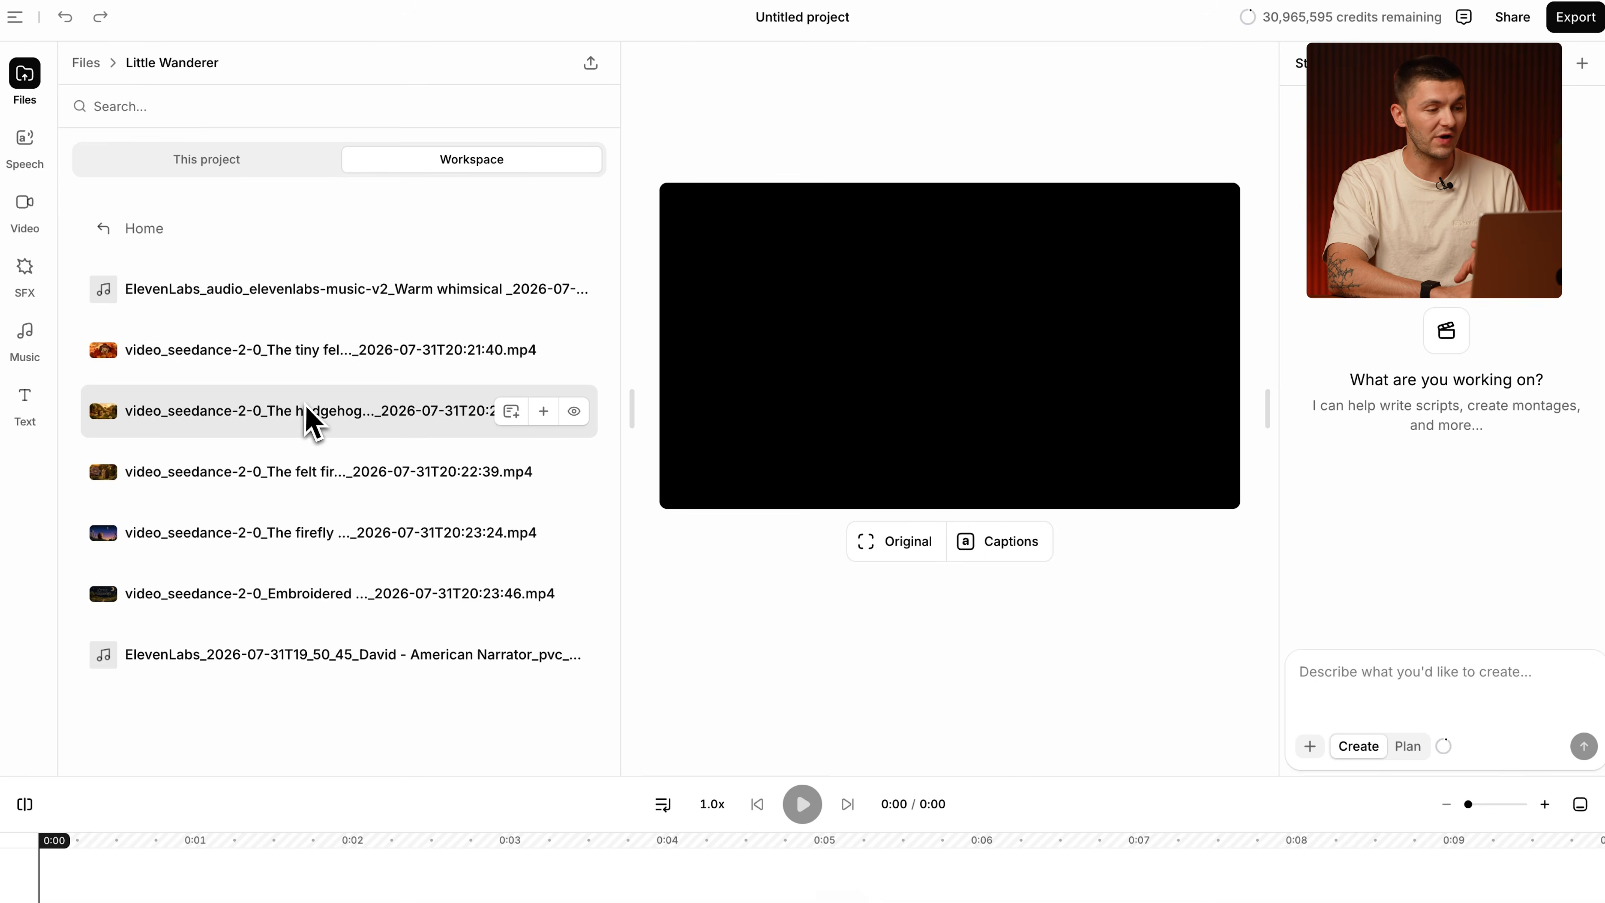
Add the five Seedance clips from the Little Wanderer folder to the timeline, ending with the embroidered title clip.
left_click(542, 352)
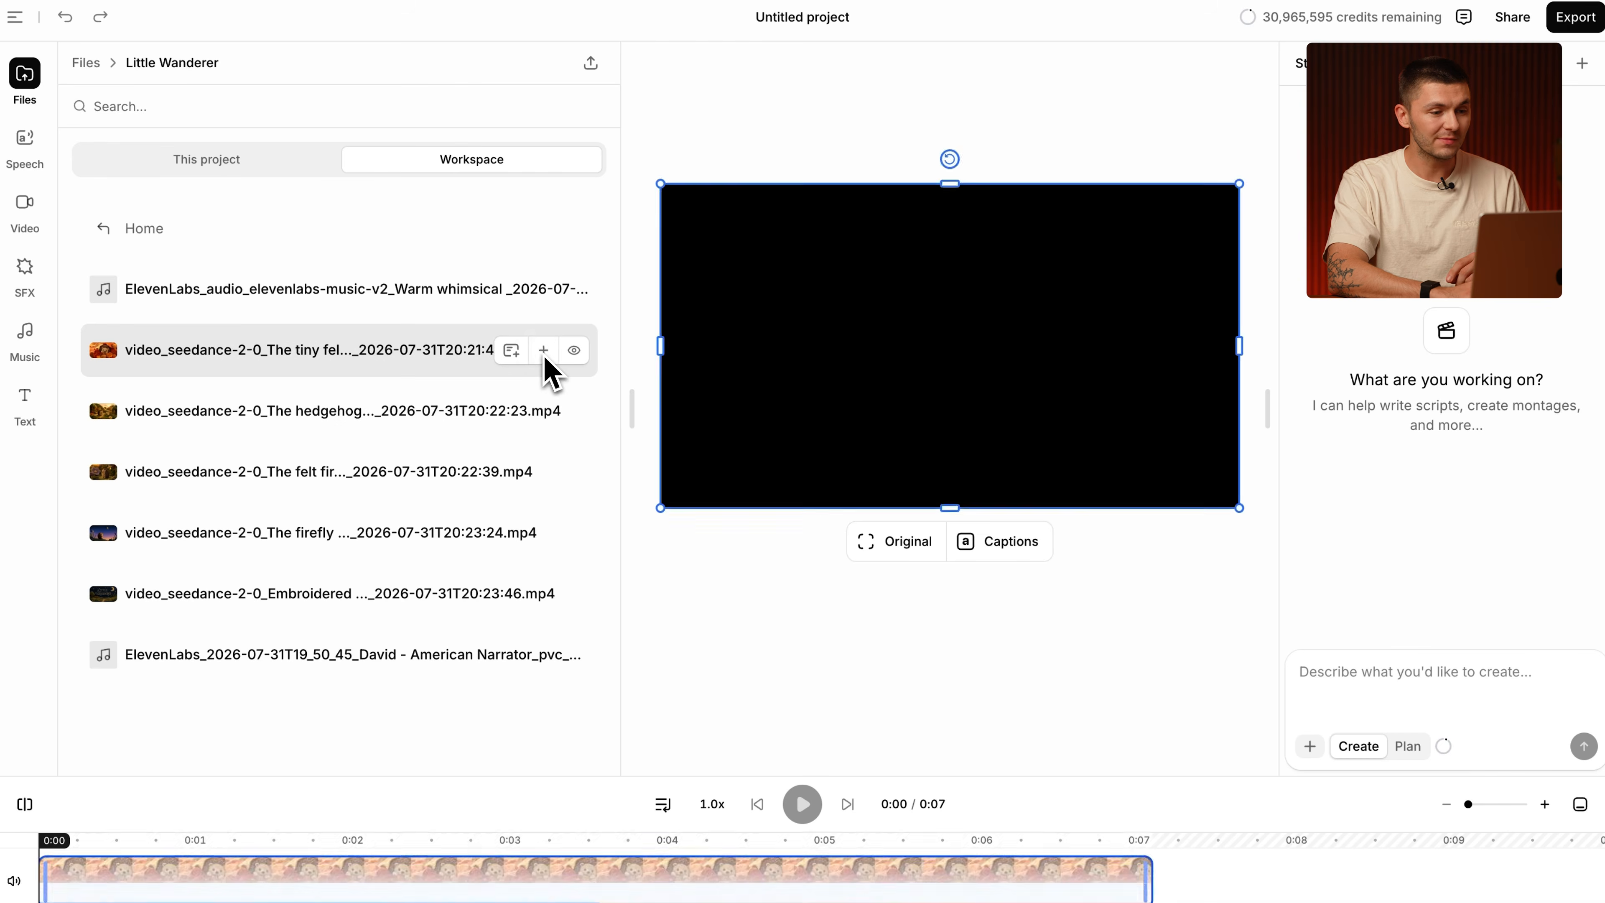
left_click(550, 409)
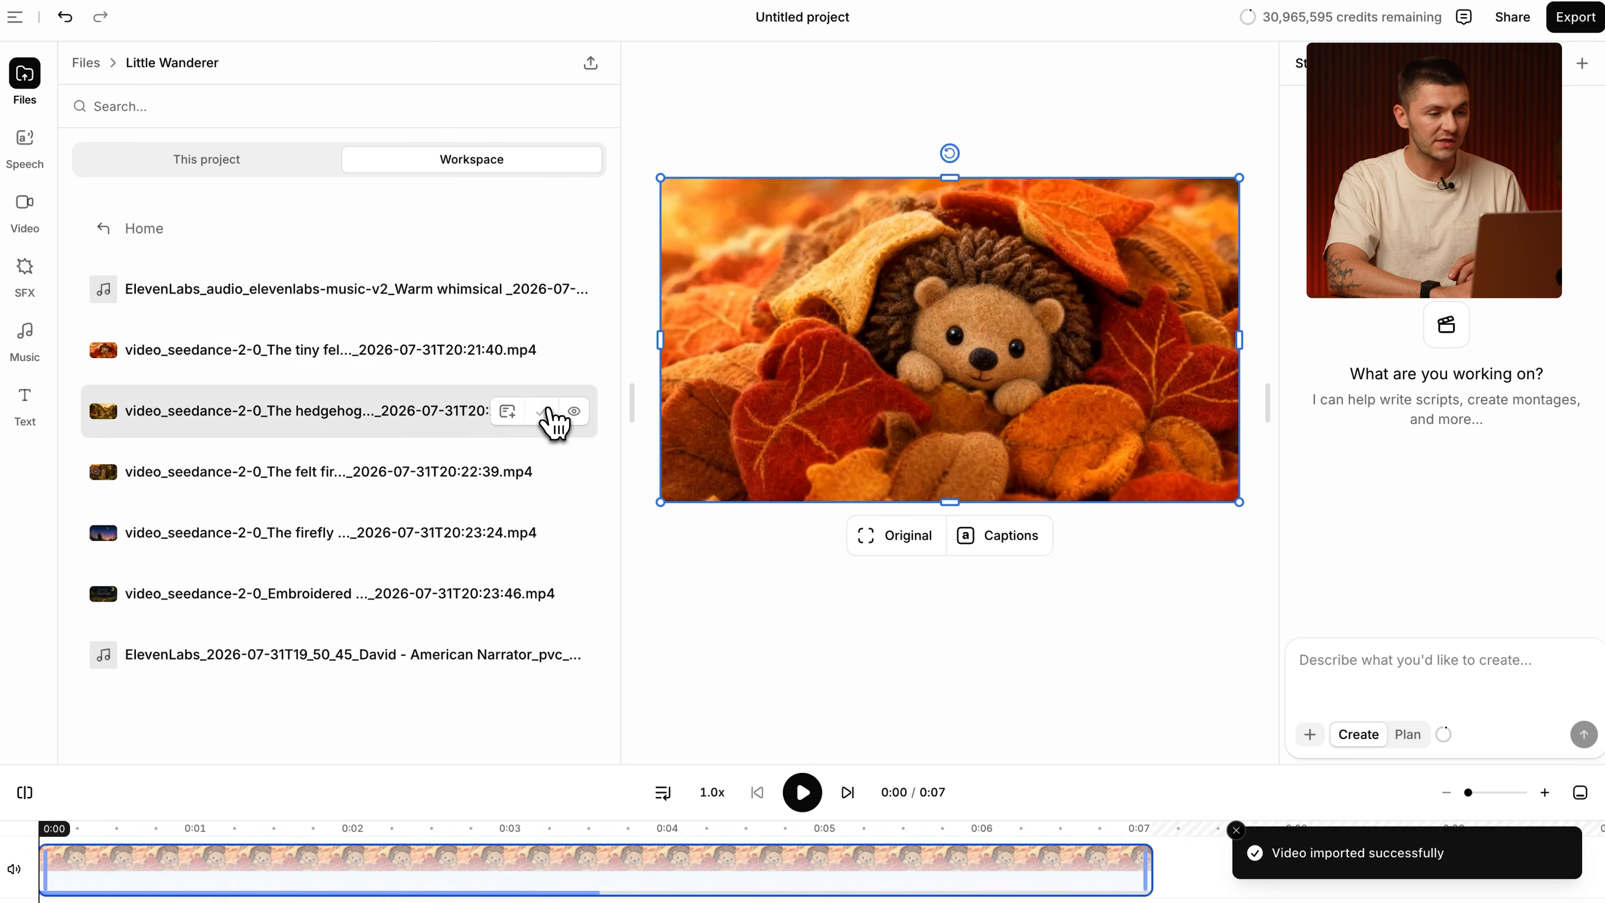
left_click(542, 473)
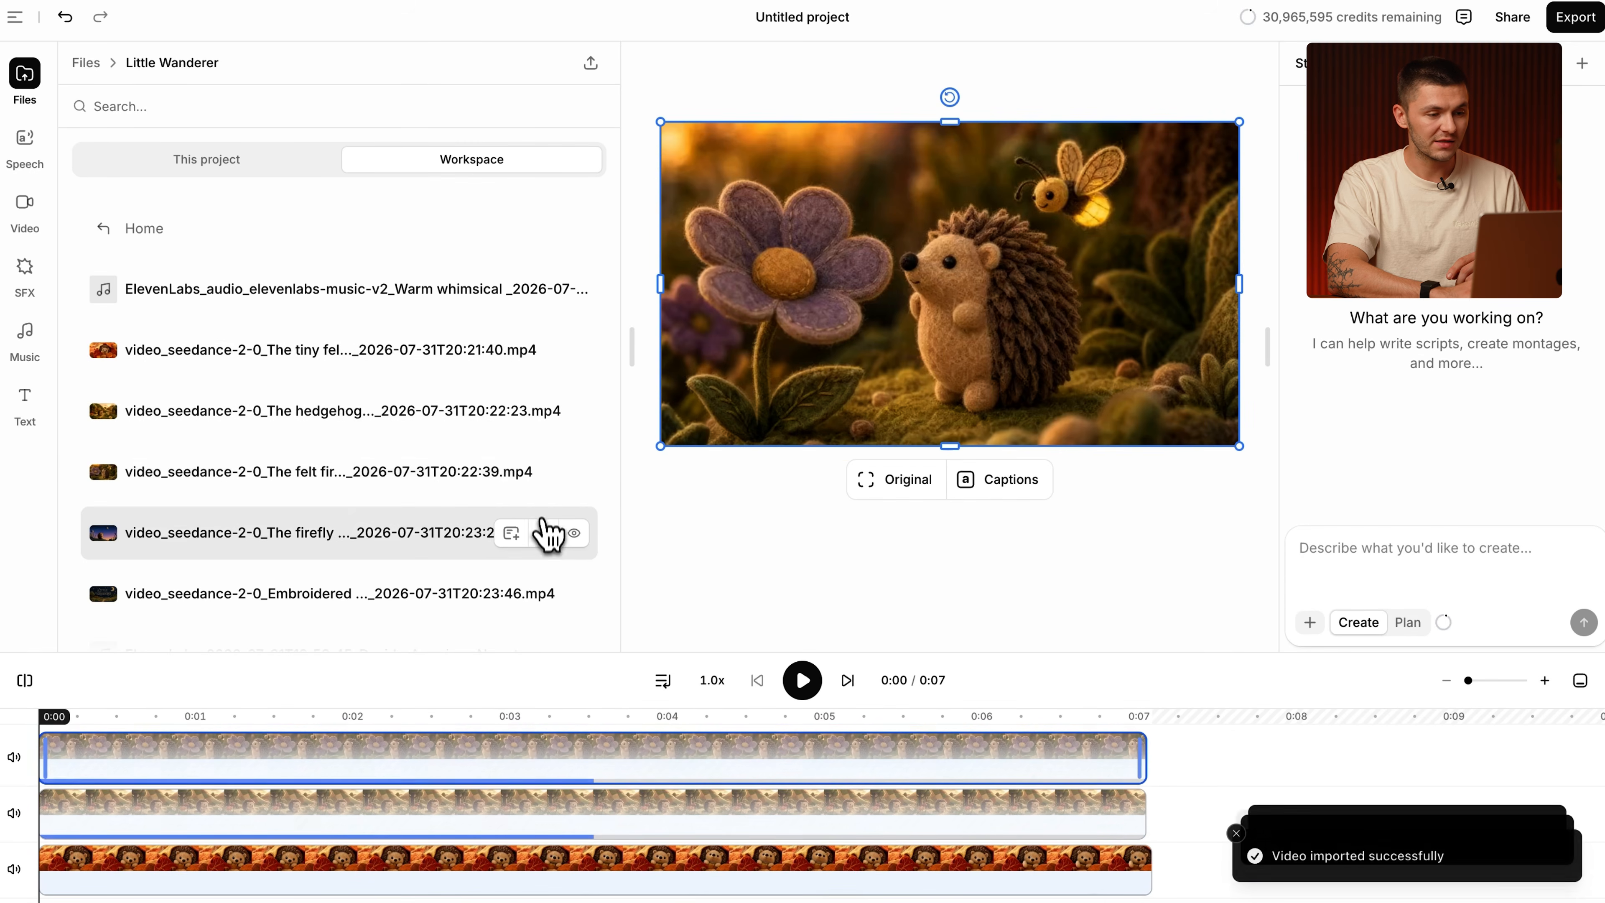
left_click(544, 535)
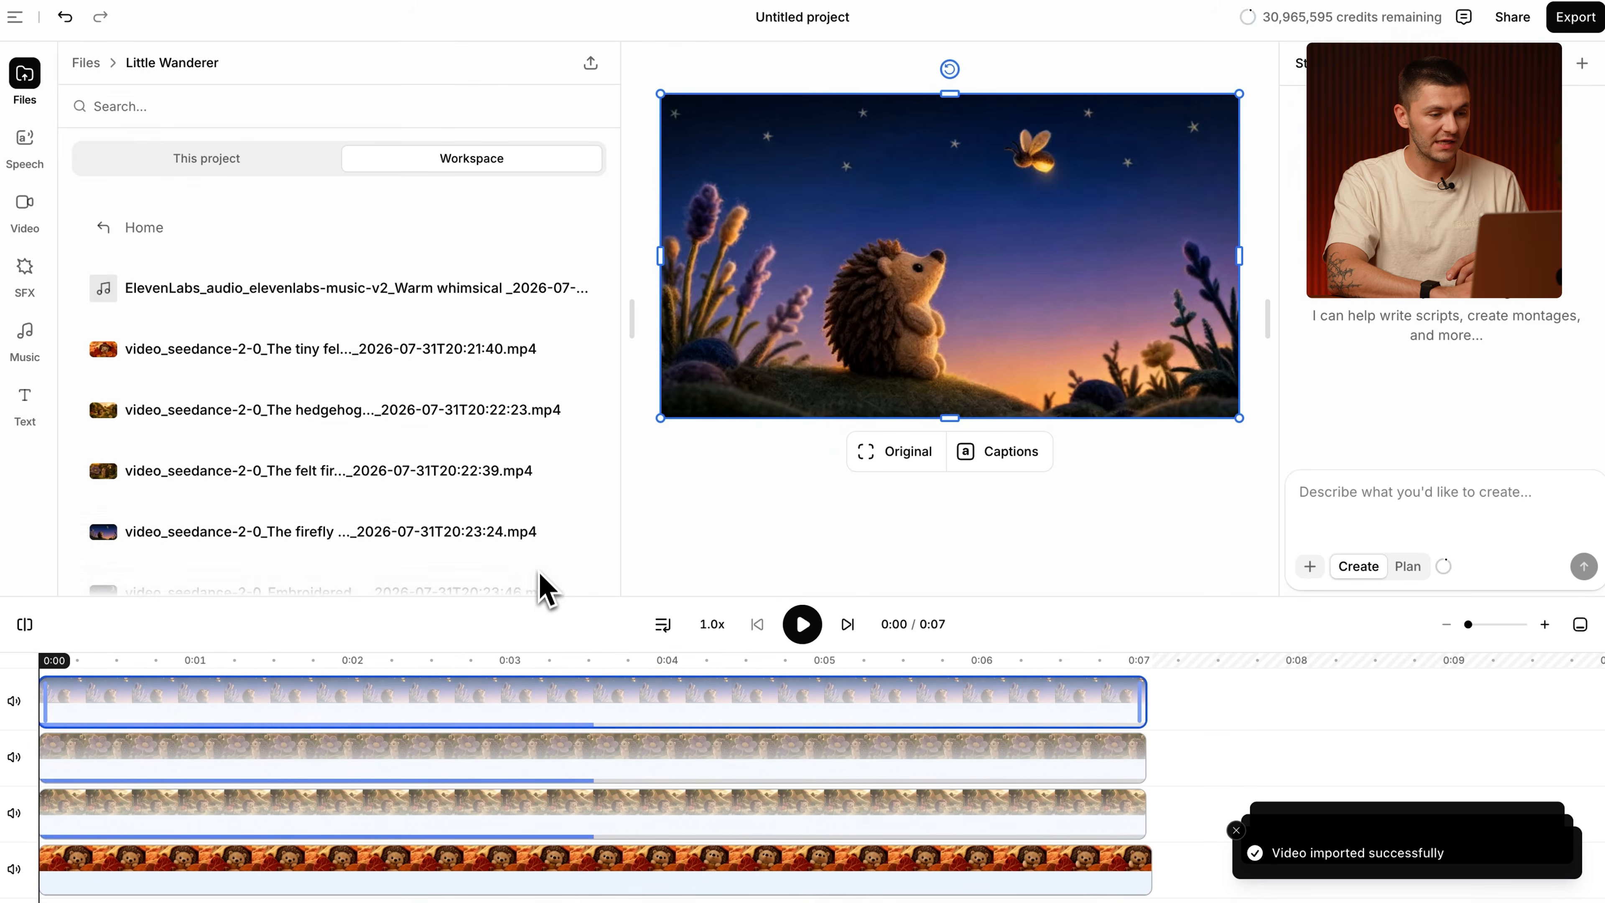
scroll(539, 537, "down", 2)
left_click(546, 491)
Enlarge the timeline, shift the hedgehog clip's start to about 0:01 and trim the night-sky clip's end to about 0:06.5.
left_click_drag(595, 560, 594, 409)
left_click_drag(337, 594, 451, 572)
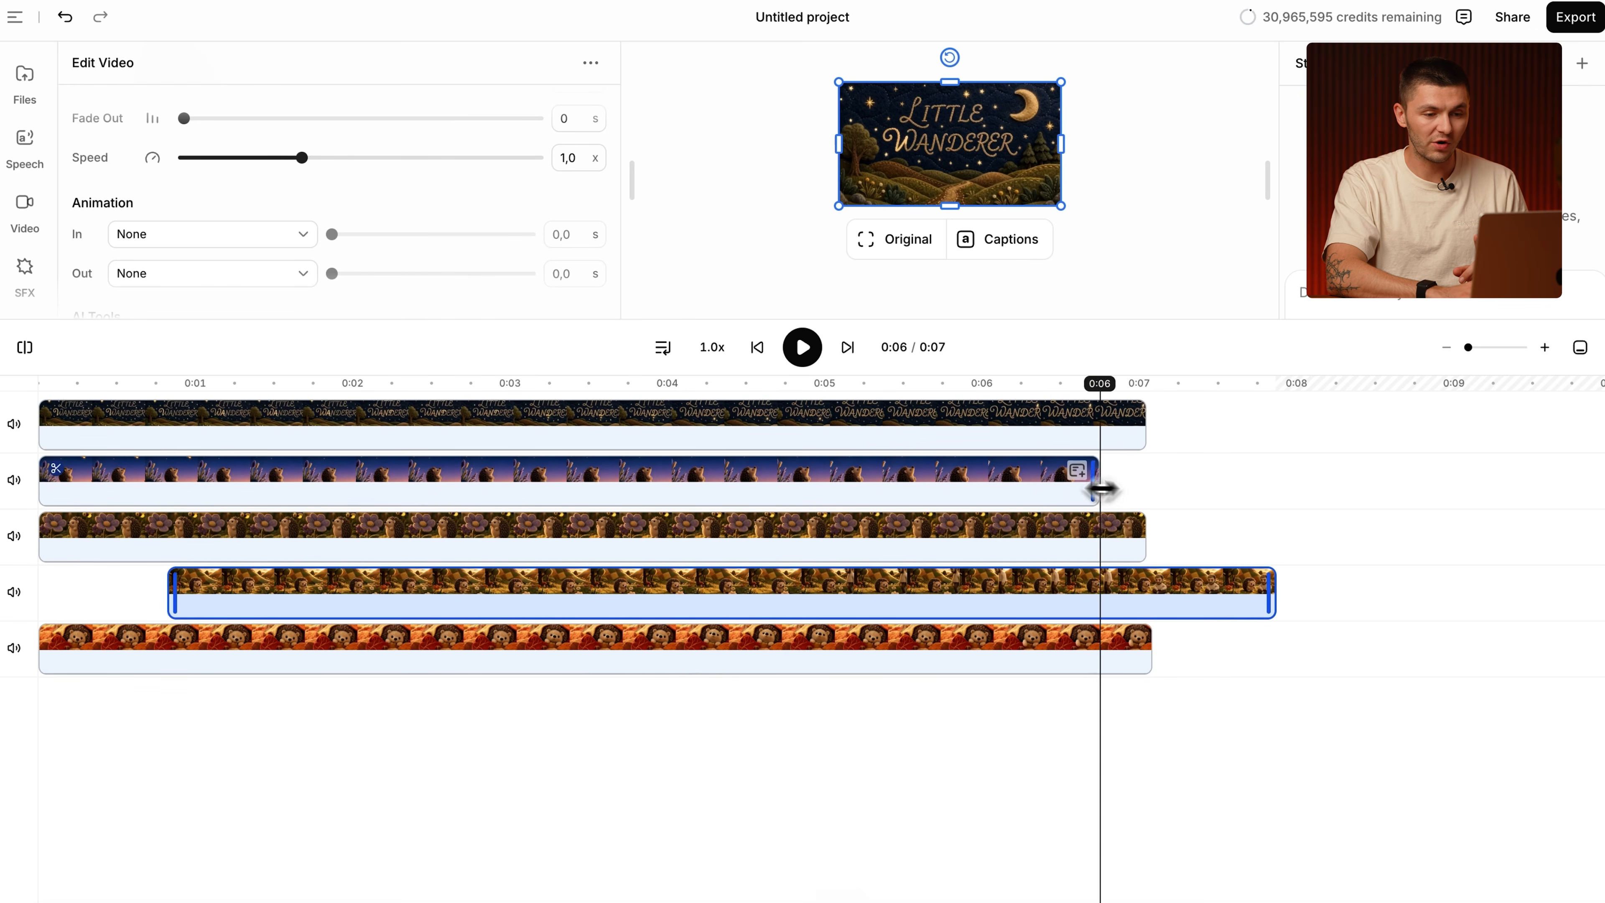
left_click_drag(1110, 484, 1057, 484)
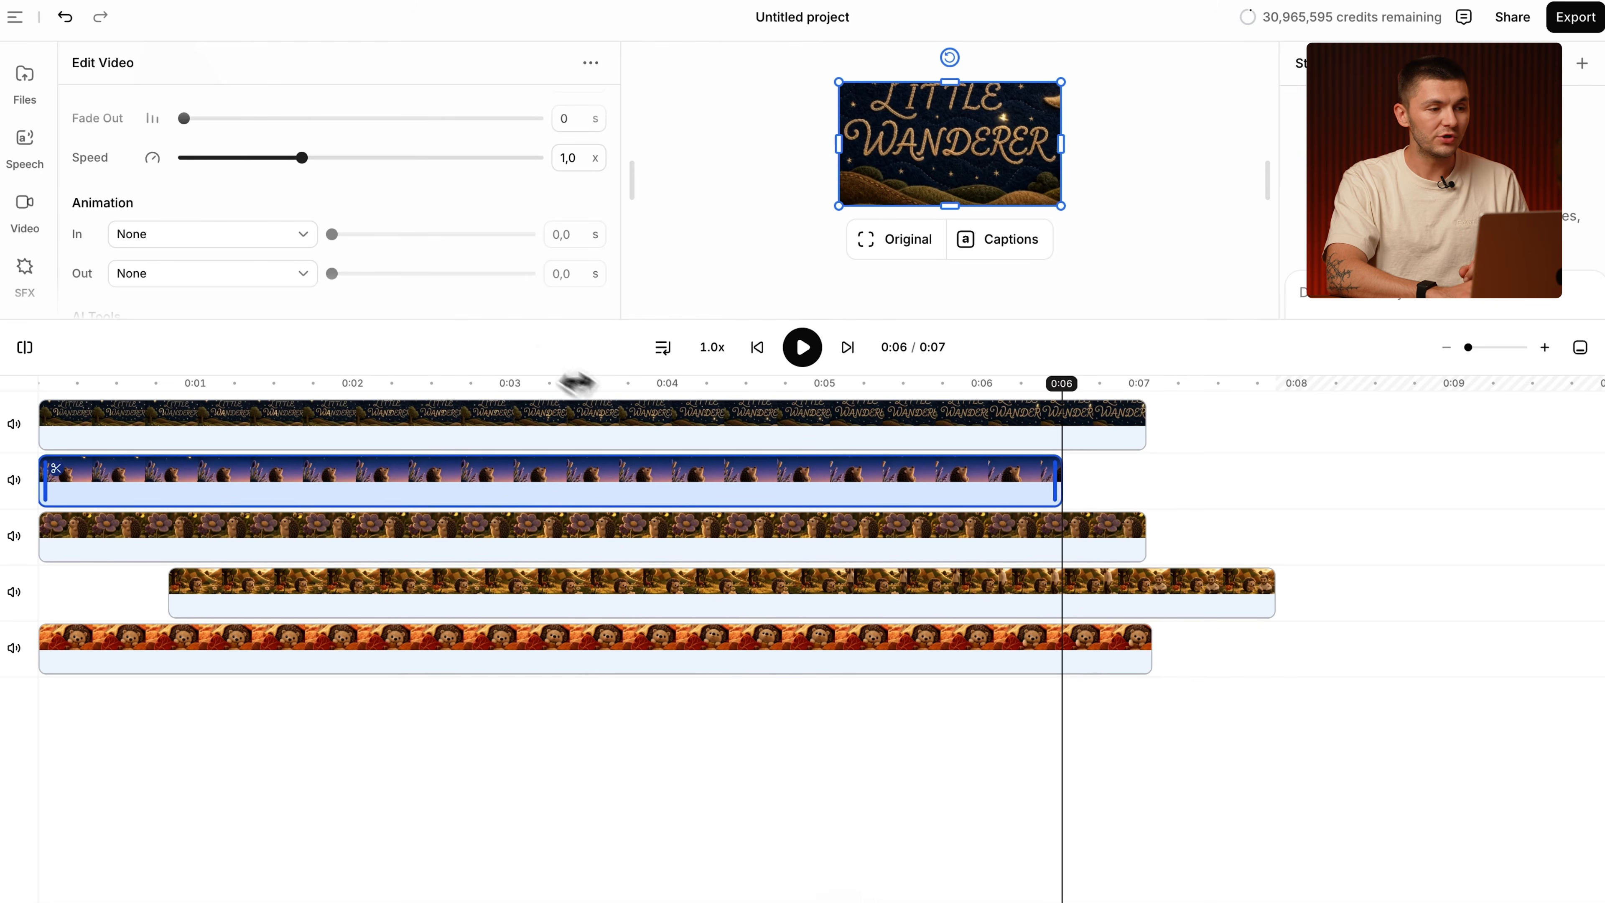
Add the American Narrator voiceover from the Little Wanderer folder to the timeline, starting at 0:00.
left_click(25, 93)
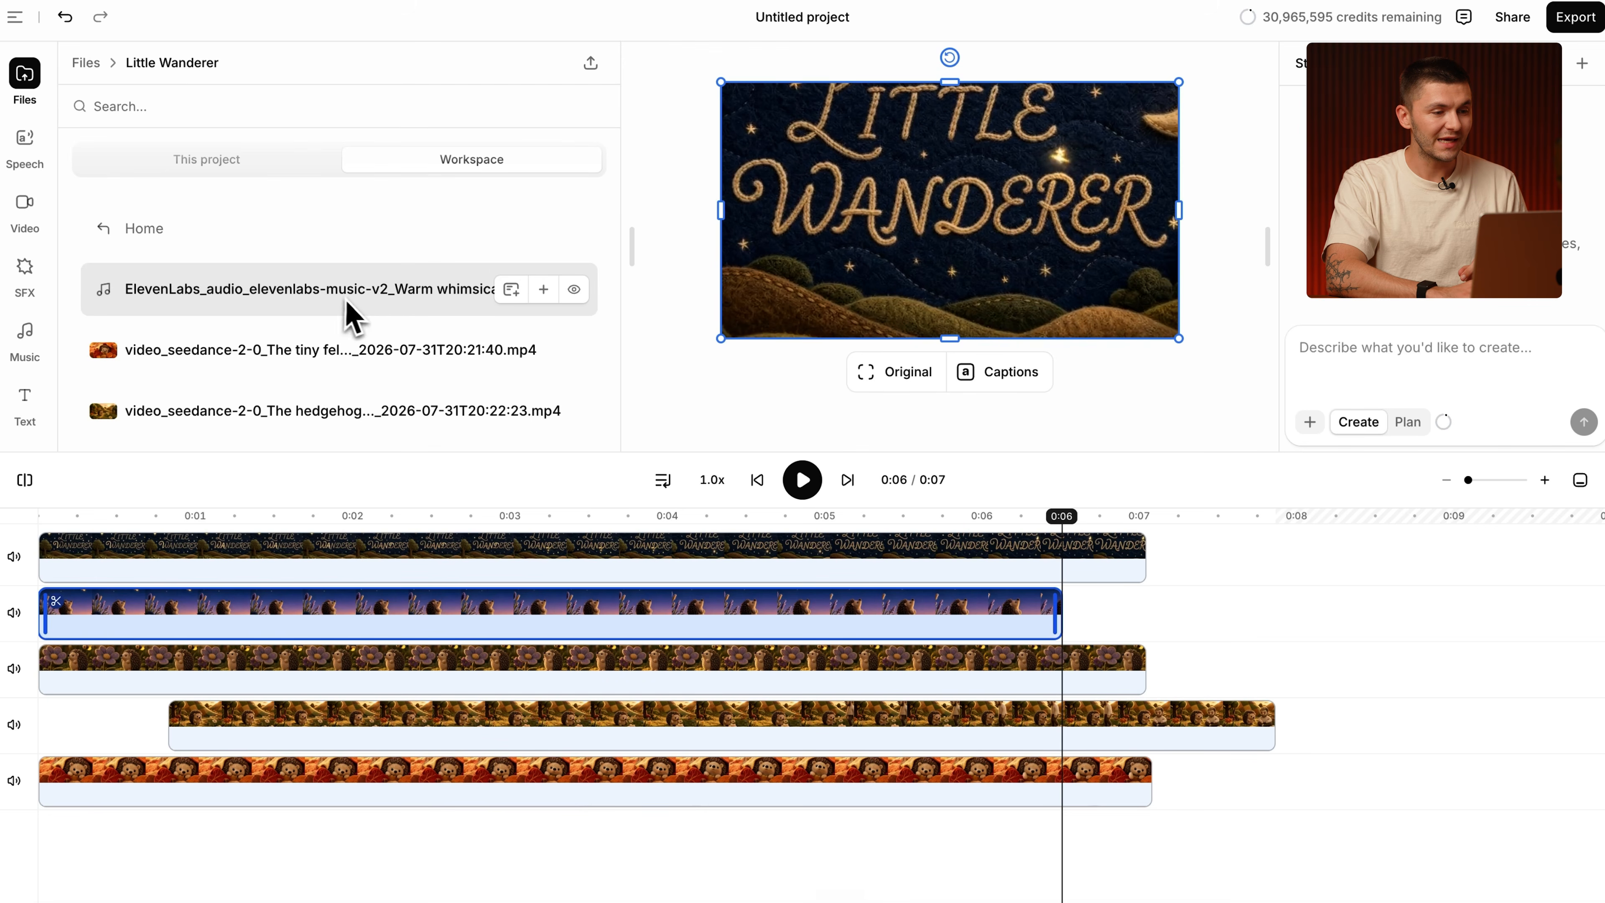
scroll(448, 340, "down", 5)
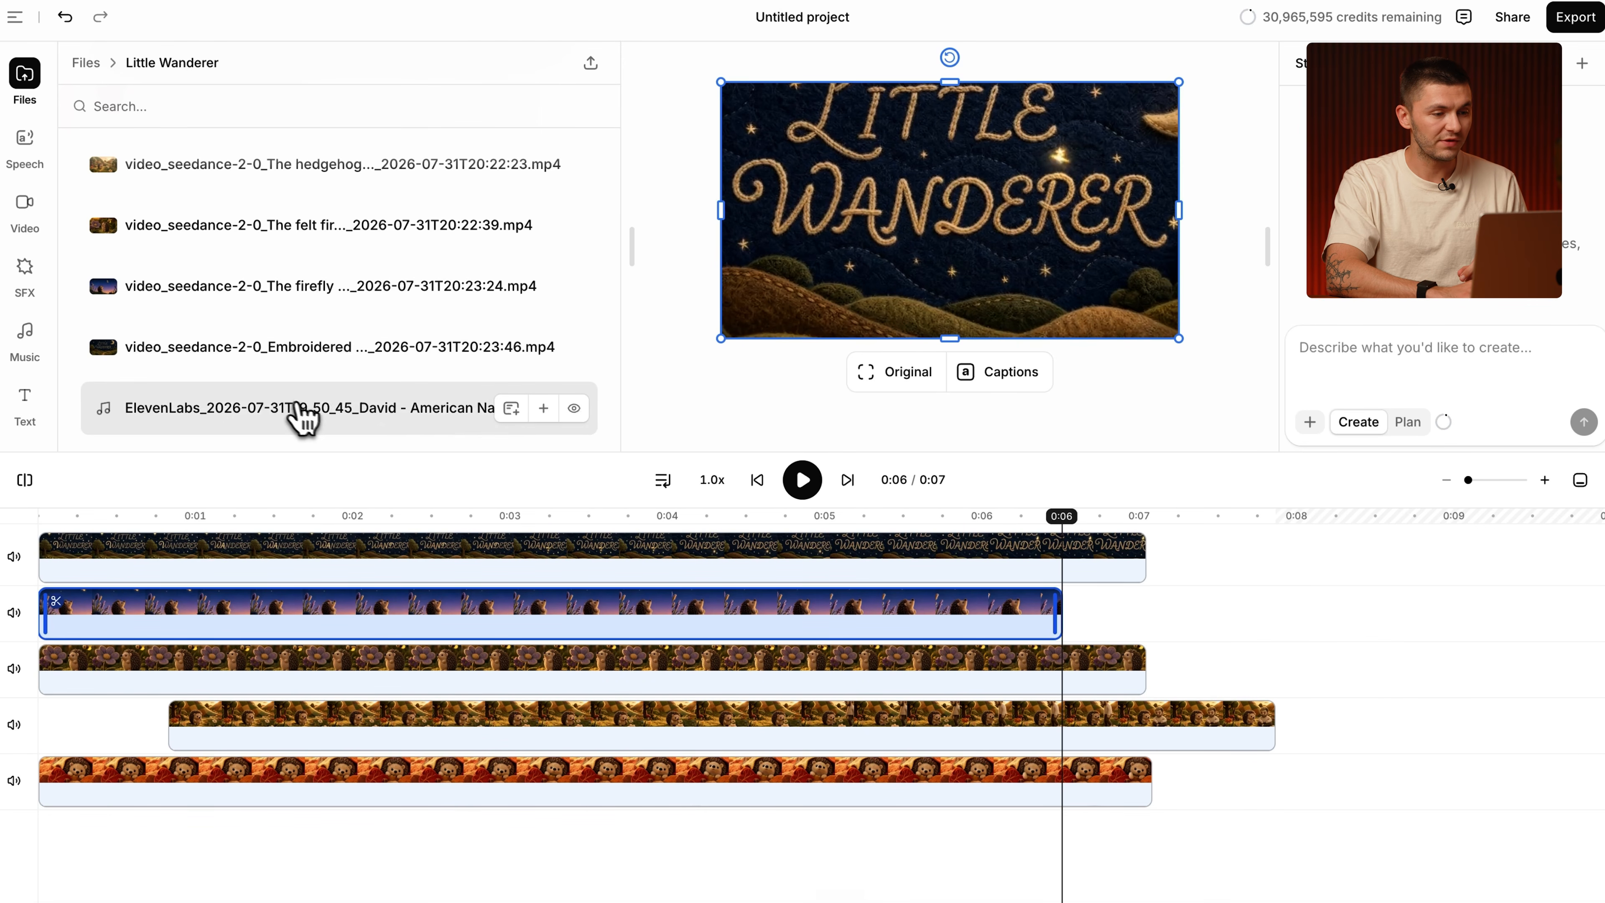
left_click(542, 410)
left_click_drag(770, 822, 277, 835)
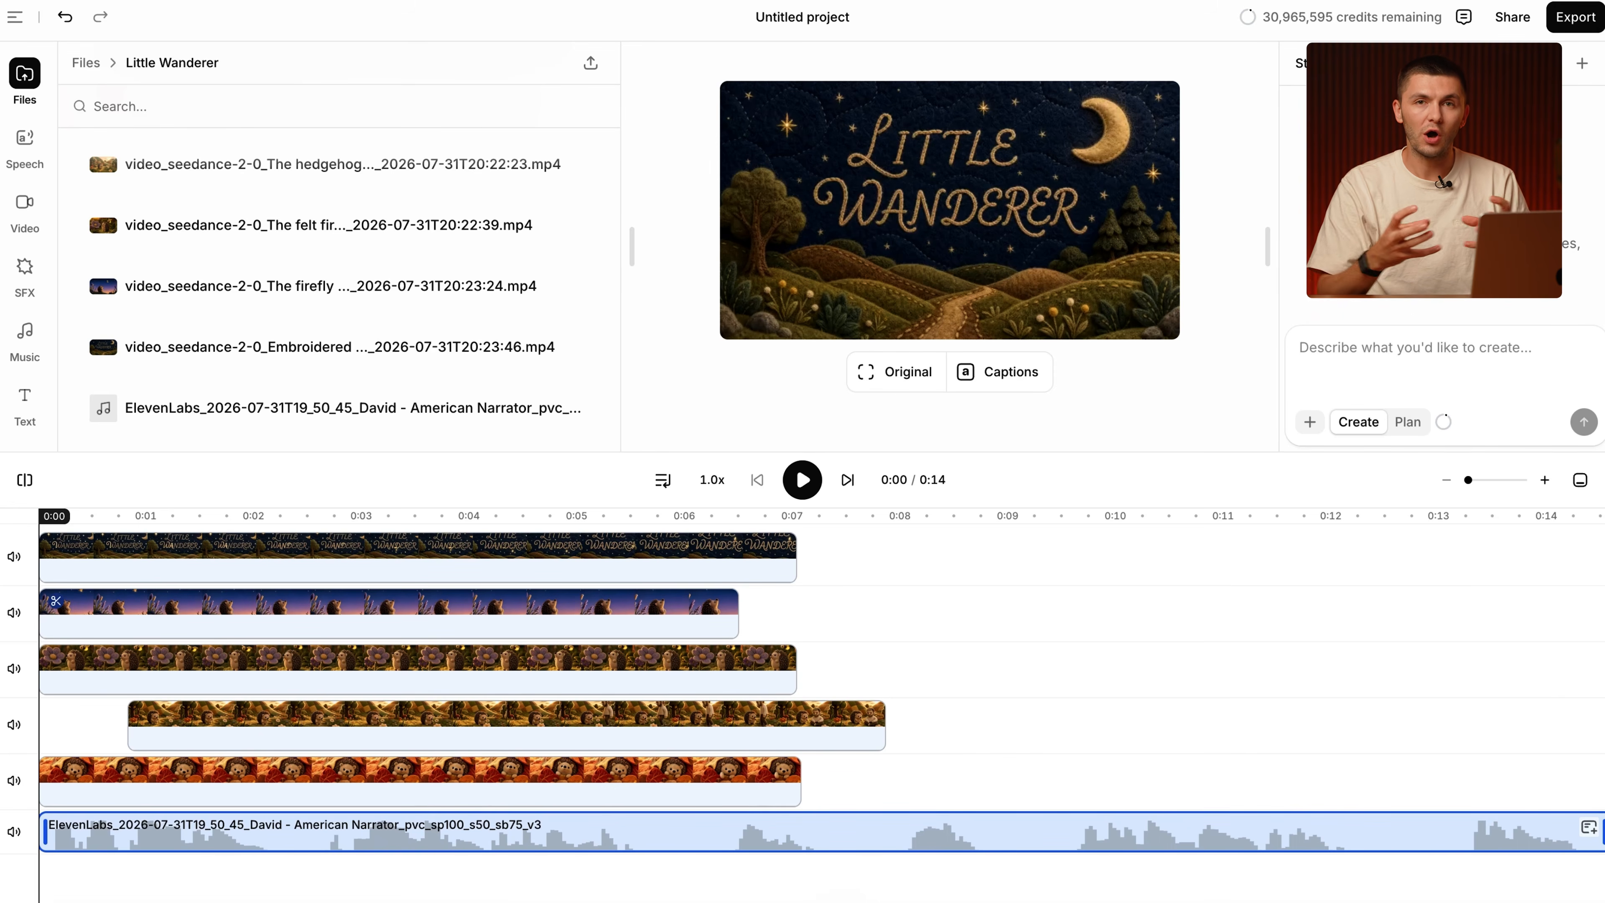
Add the warm whimsical music track to the timeline and trim its end to match the narration at about 0:14.
scroll(237, 316, "up", 4)
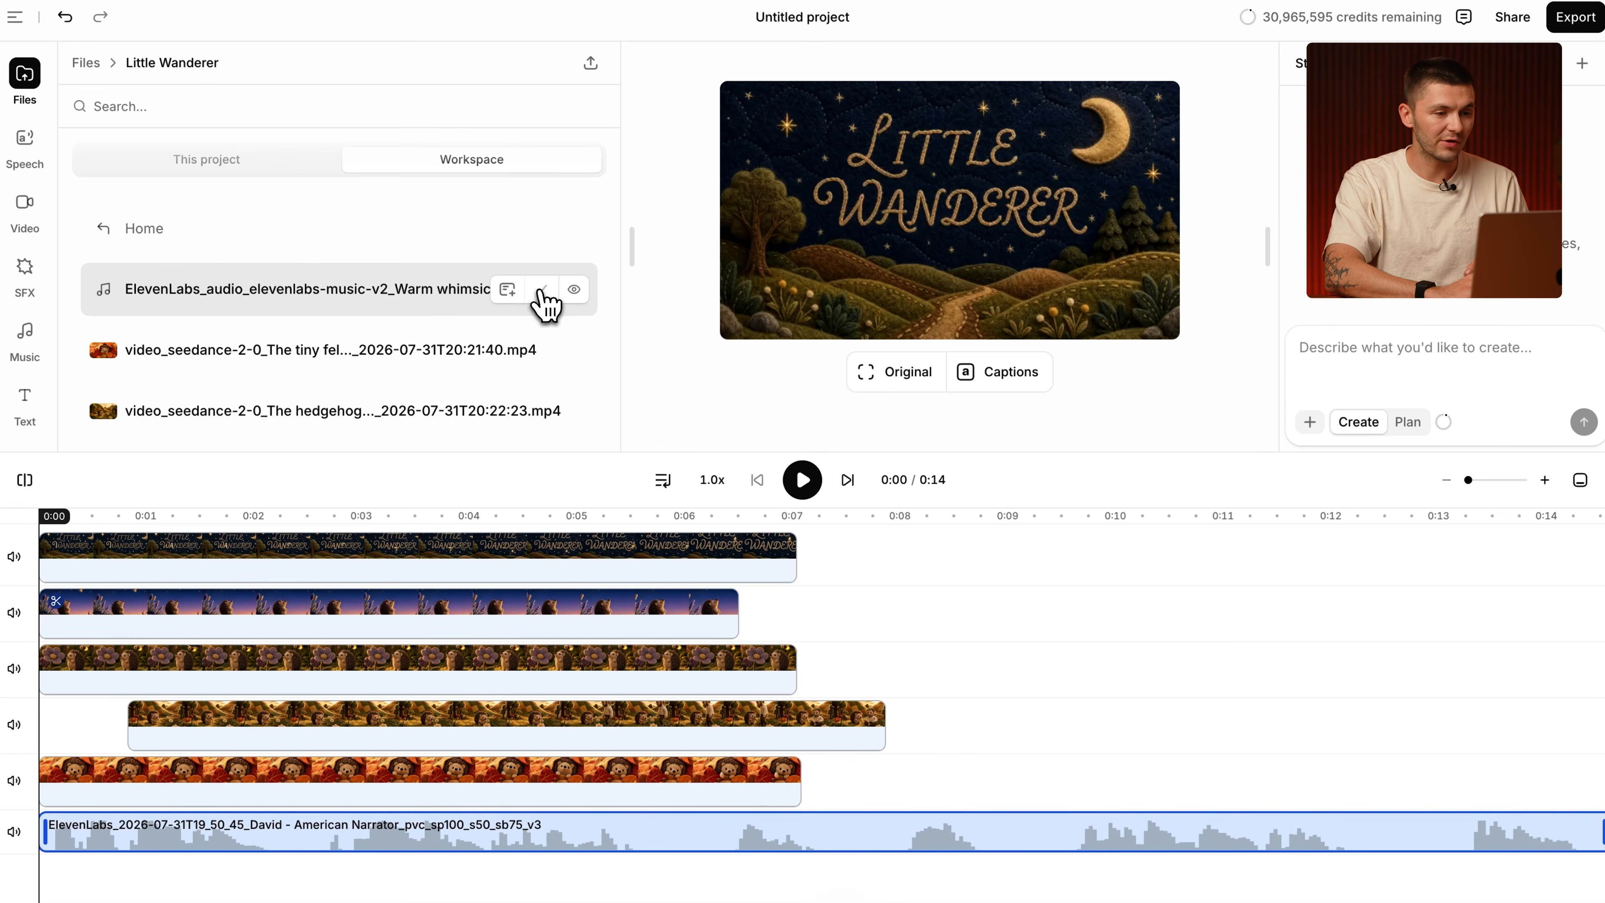
left_click_drag(545, 302, 706, 613)
left_click_drag(727, 730, 717, 746)
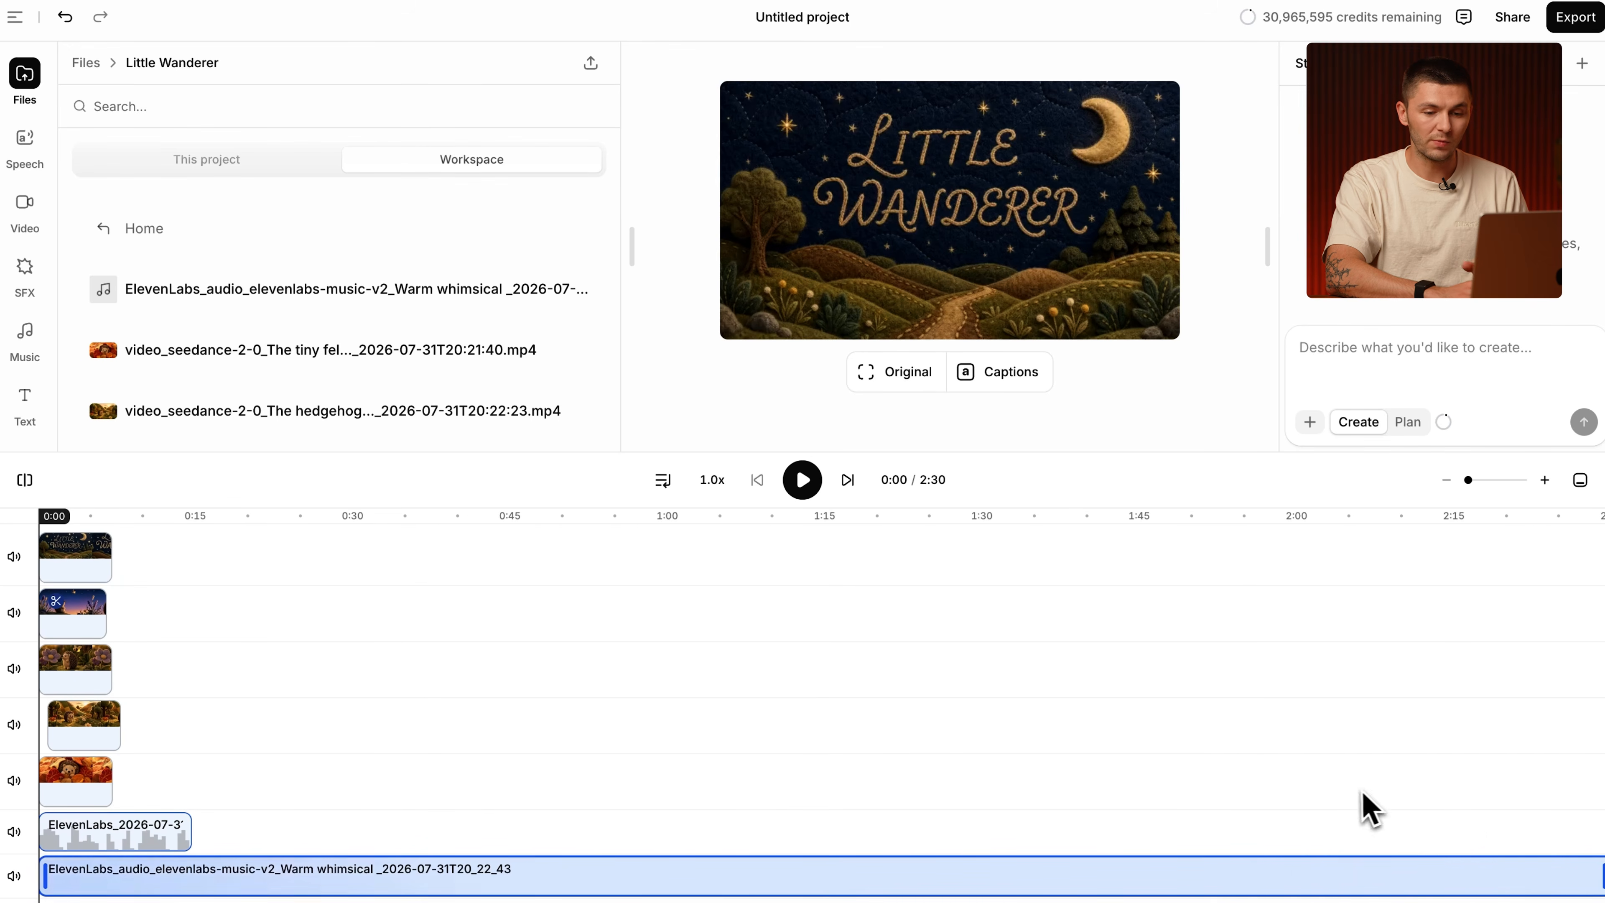
left_click_drag(1602, 877, 332, 841)
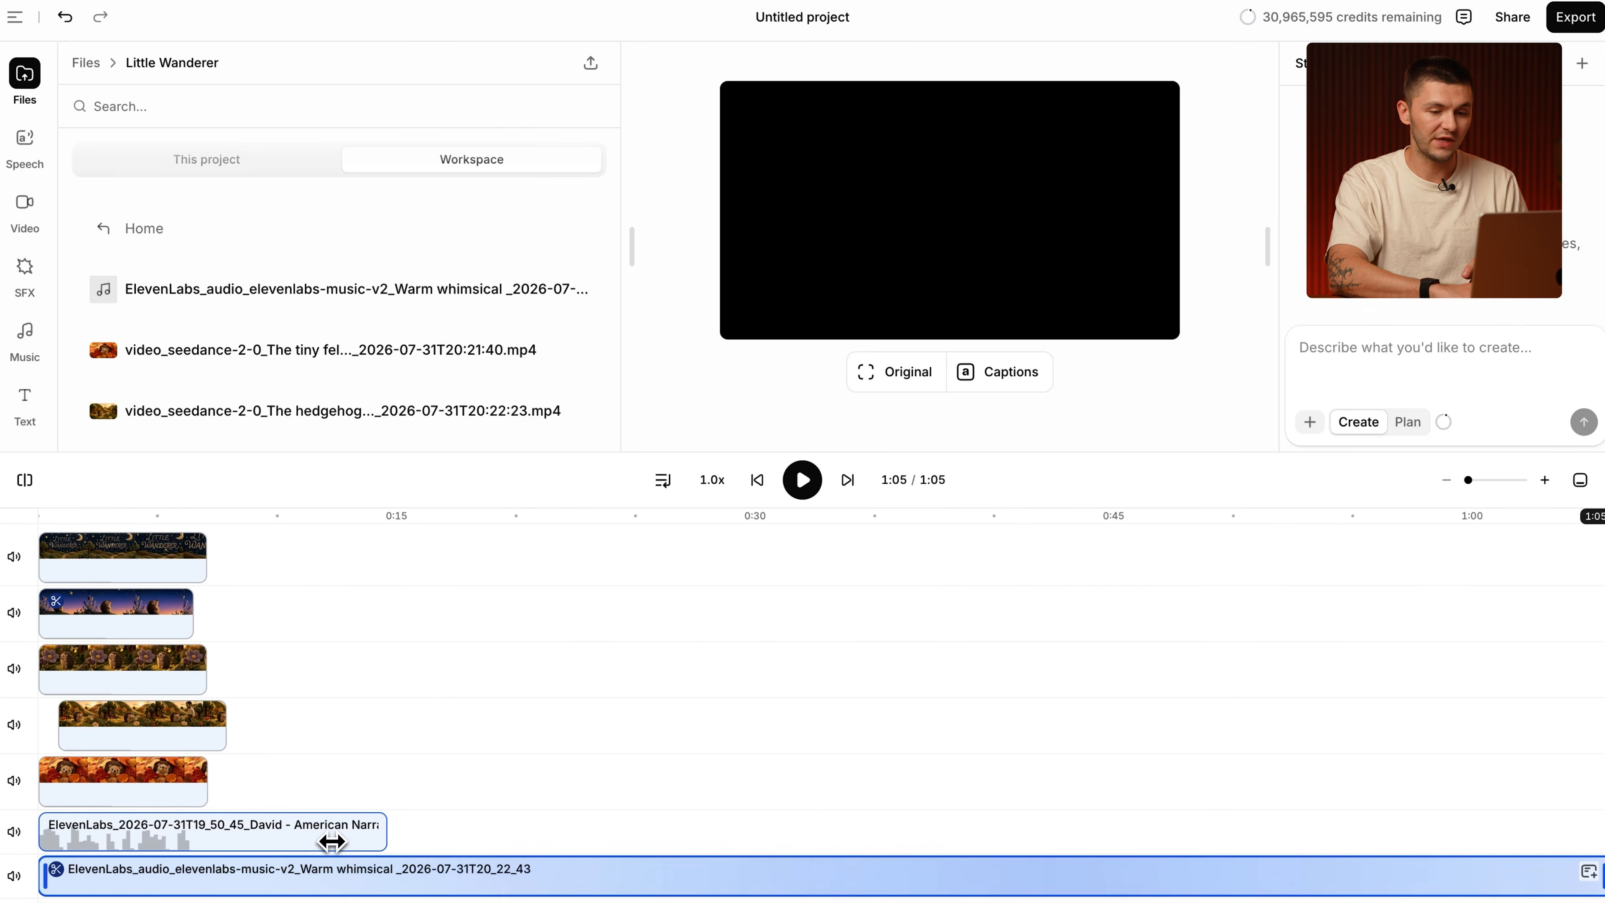
left_click_drag(1600, 877, 269, 813)
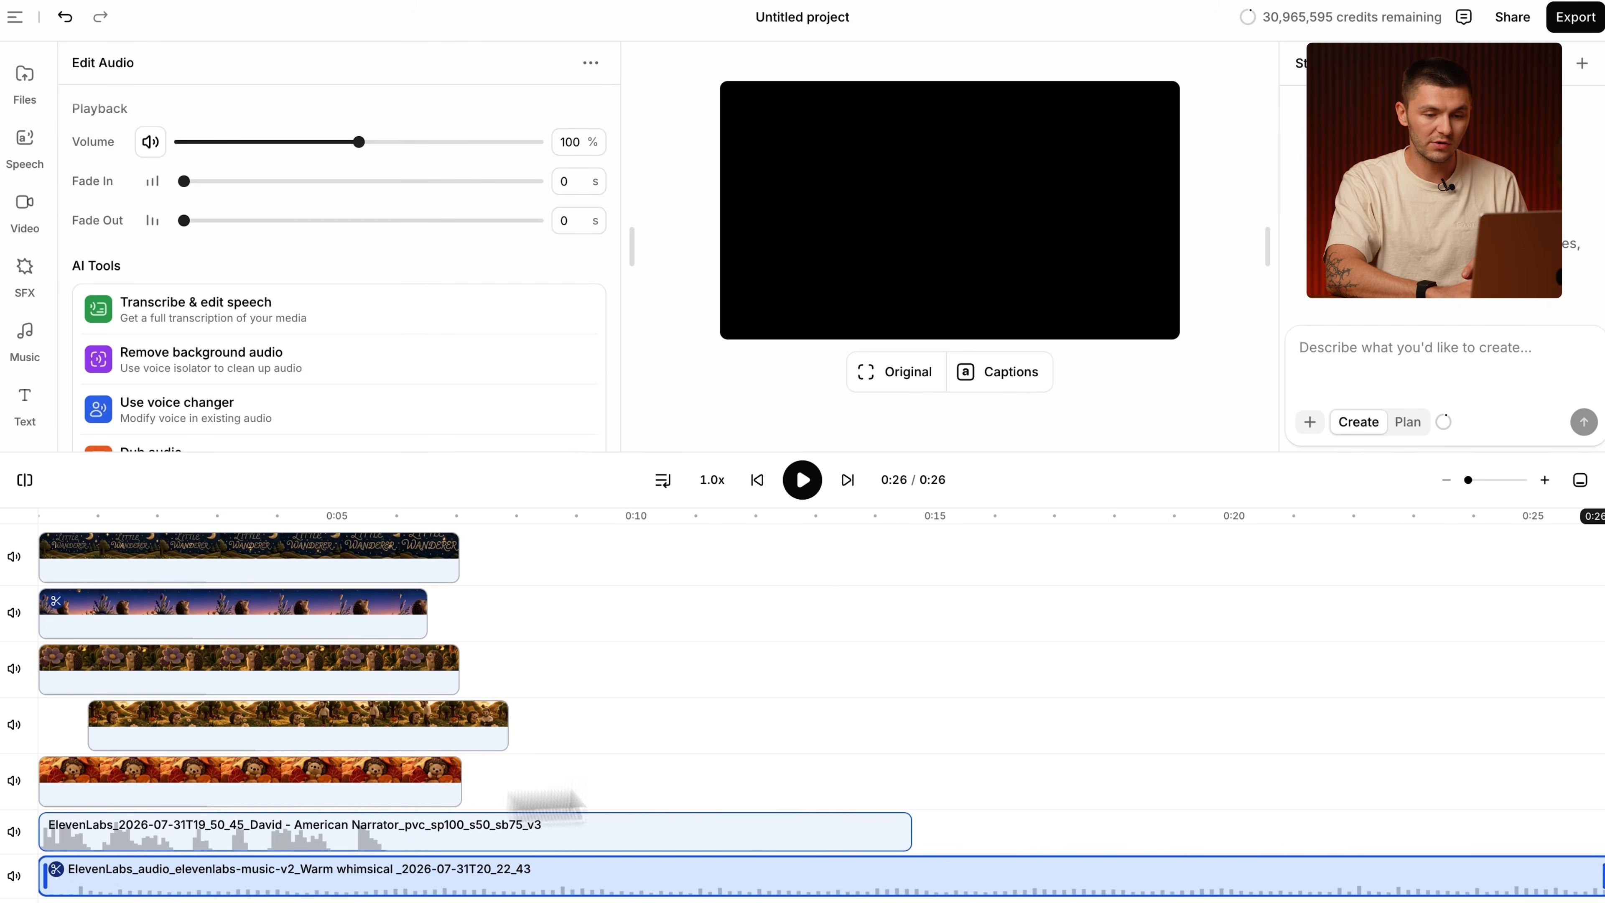
left_click_drag(1594, 880, 716, 818)
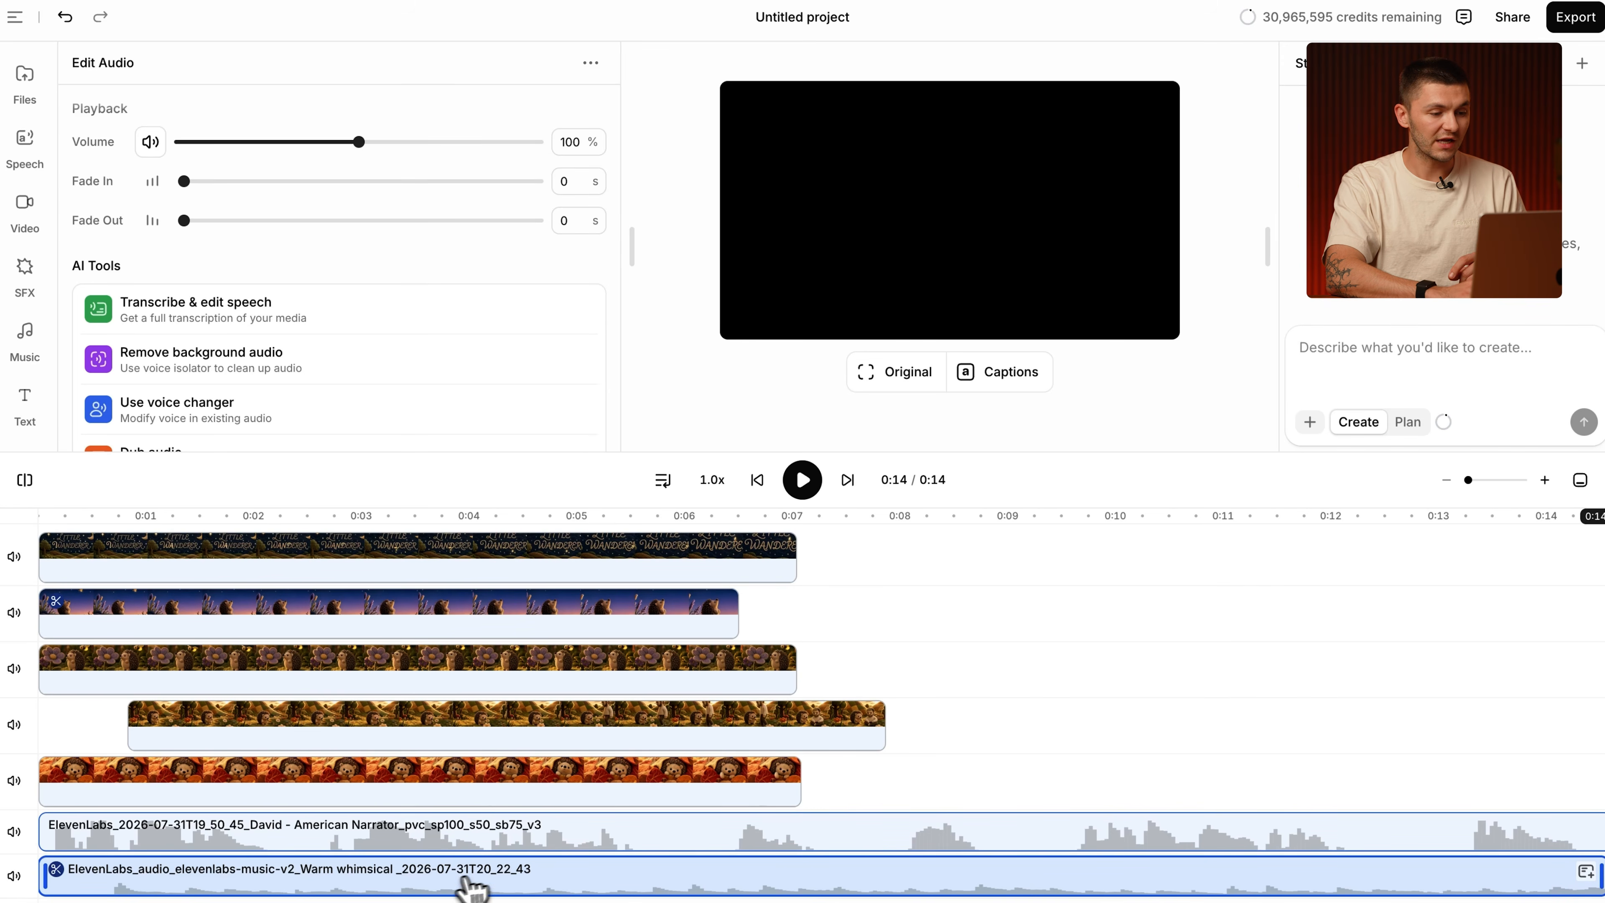
Lower the music track's volume to 15% and give it a fade-out.
left_click(446, 882)
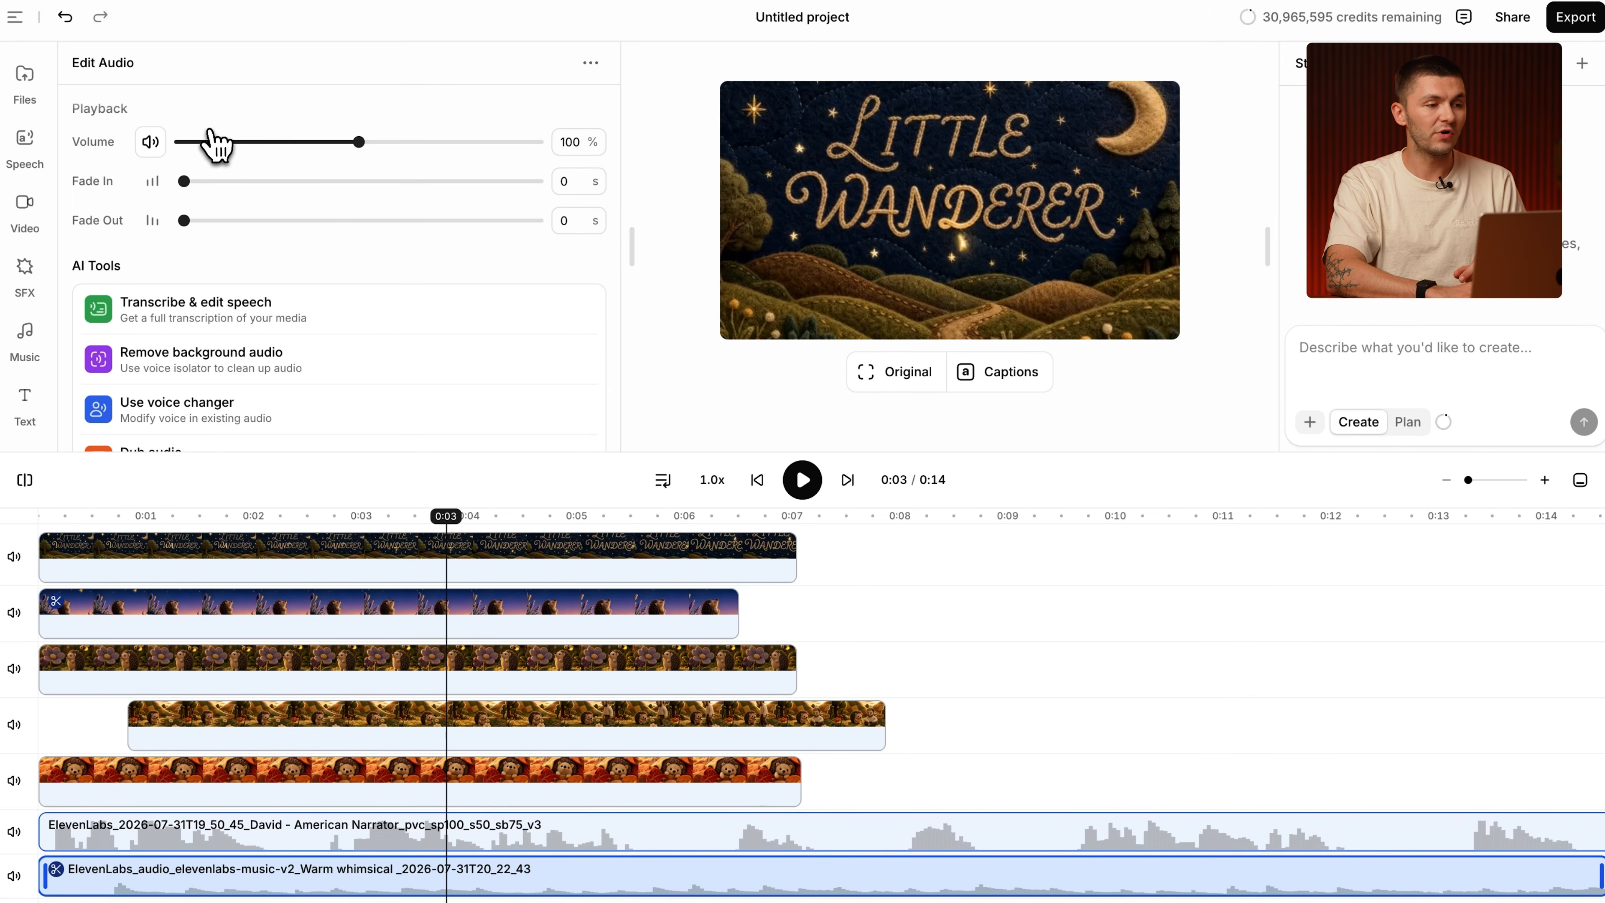
mouse_move(347, 143)
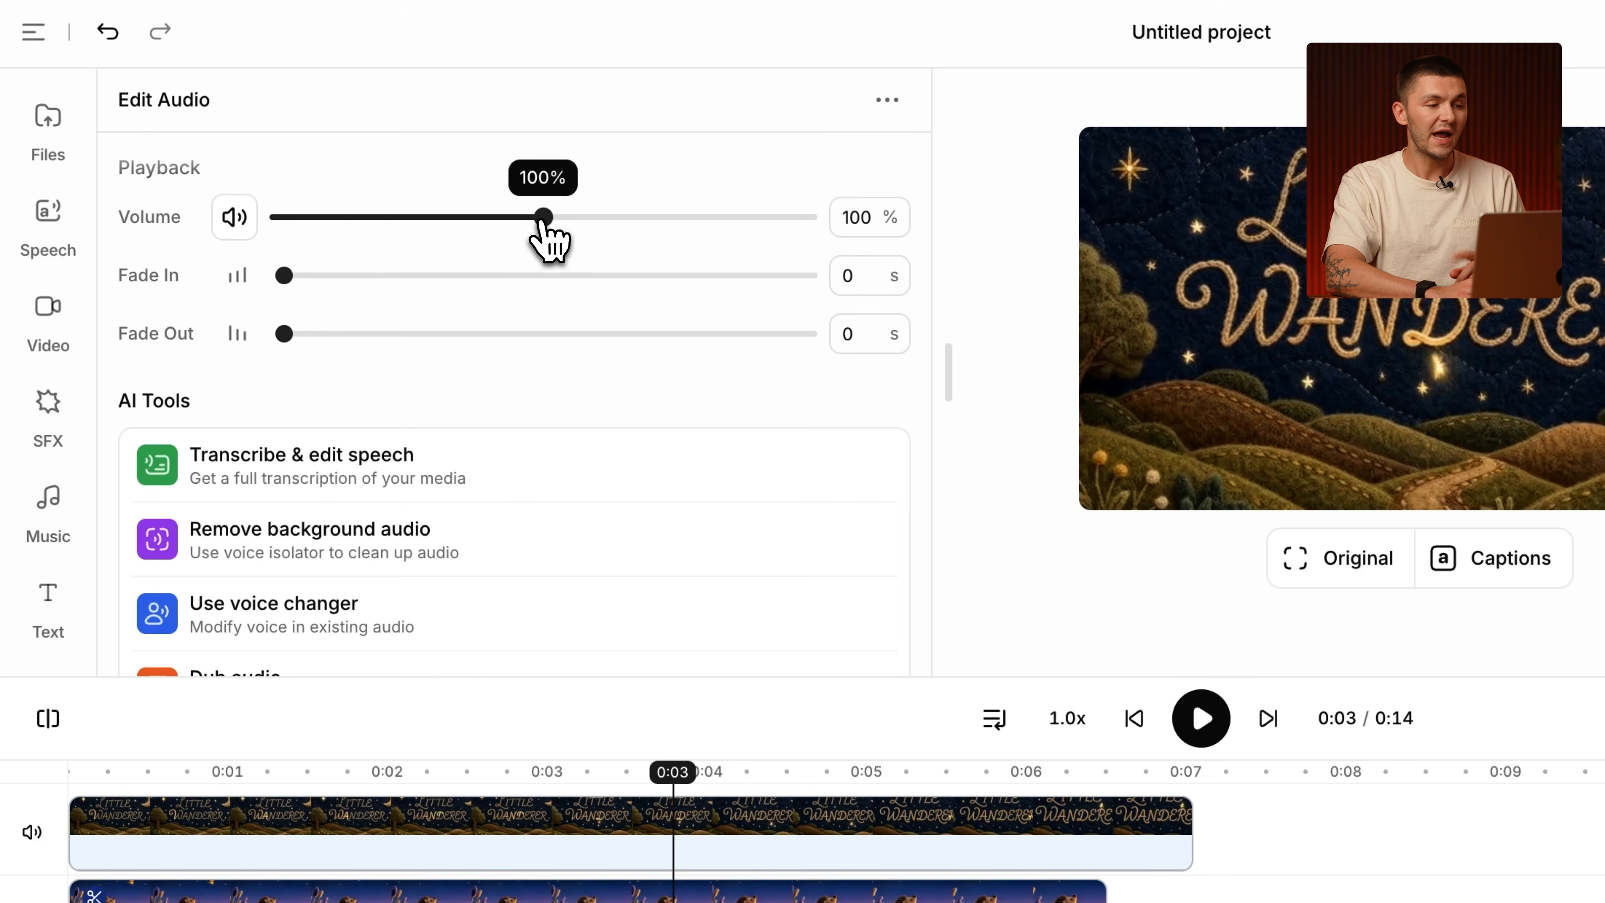
left_click_drag(359, 143, 208, 143)
left_click_drag(324, 236, 318, 236)
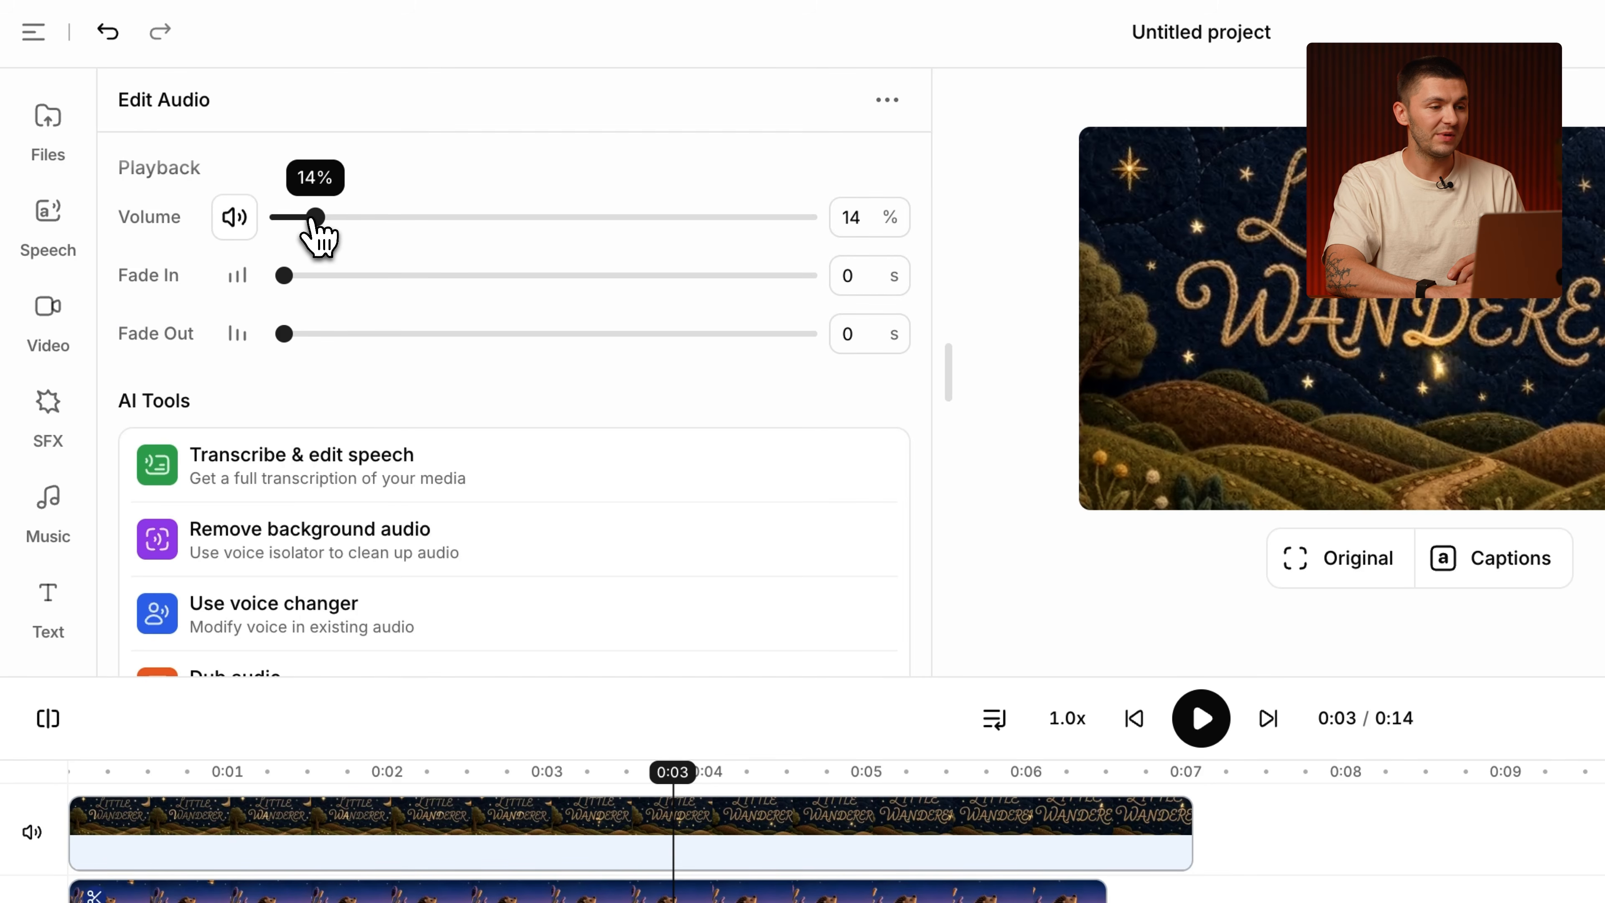
mouse_move(293, 332)
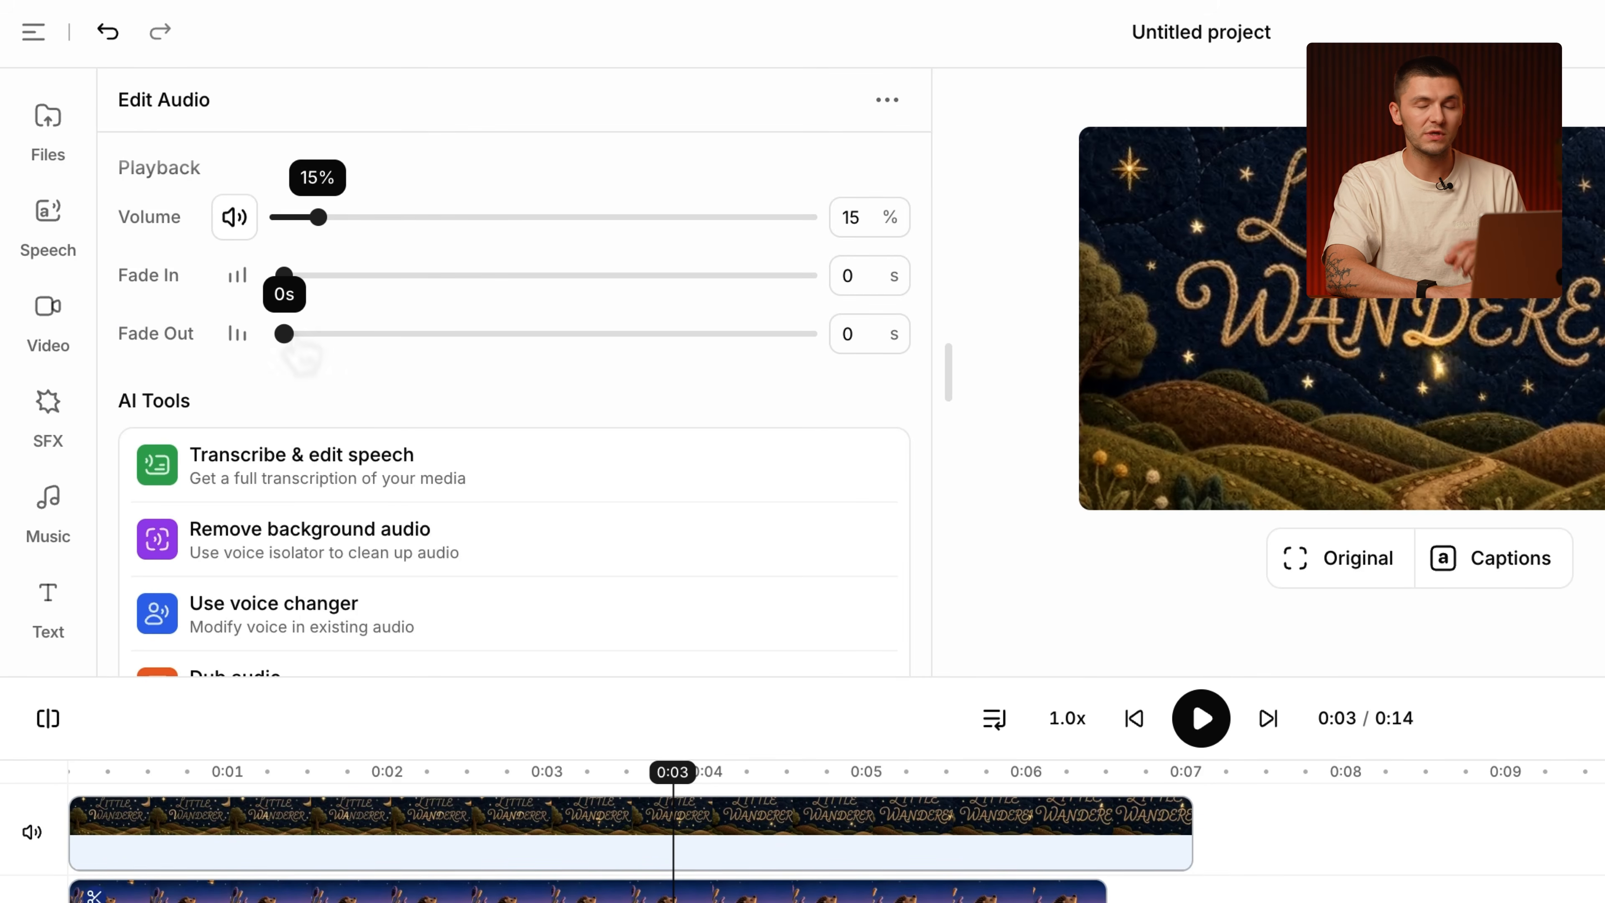
left_click_drag(284, 333, 435, 333)
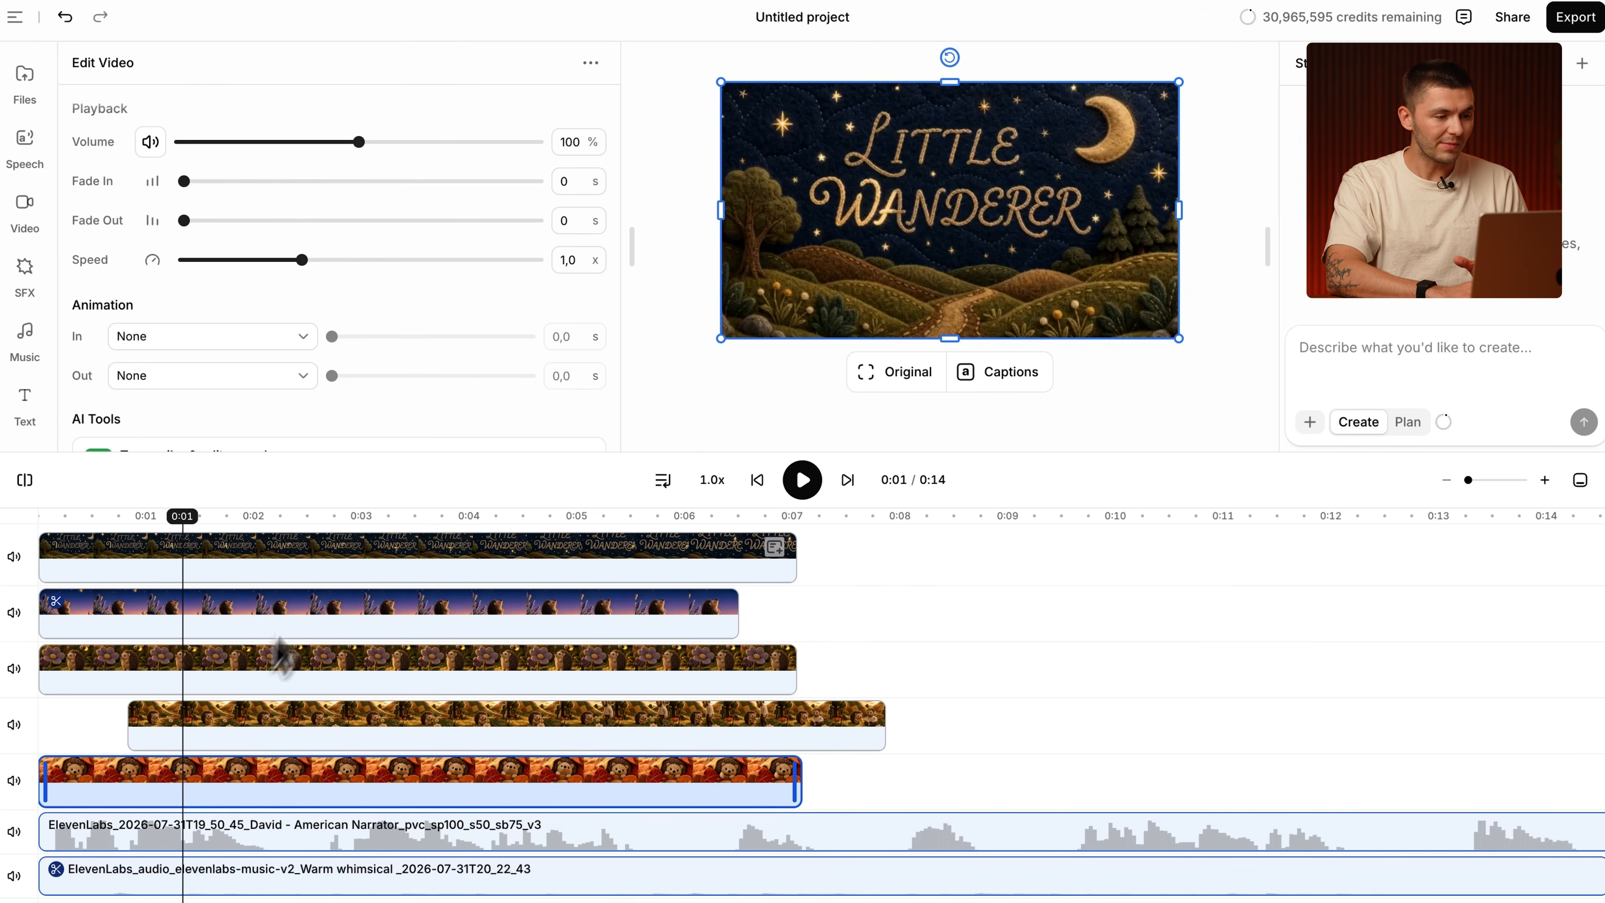
Trim the Little Wanderer title clip and place it at the end of the timeline, starting at about 0:12.6.
left_click_drag(305, 580, 1110, 574)
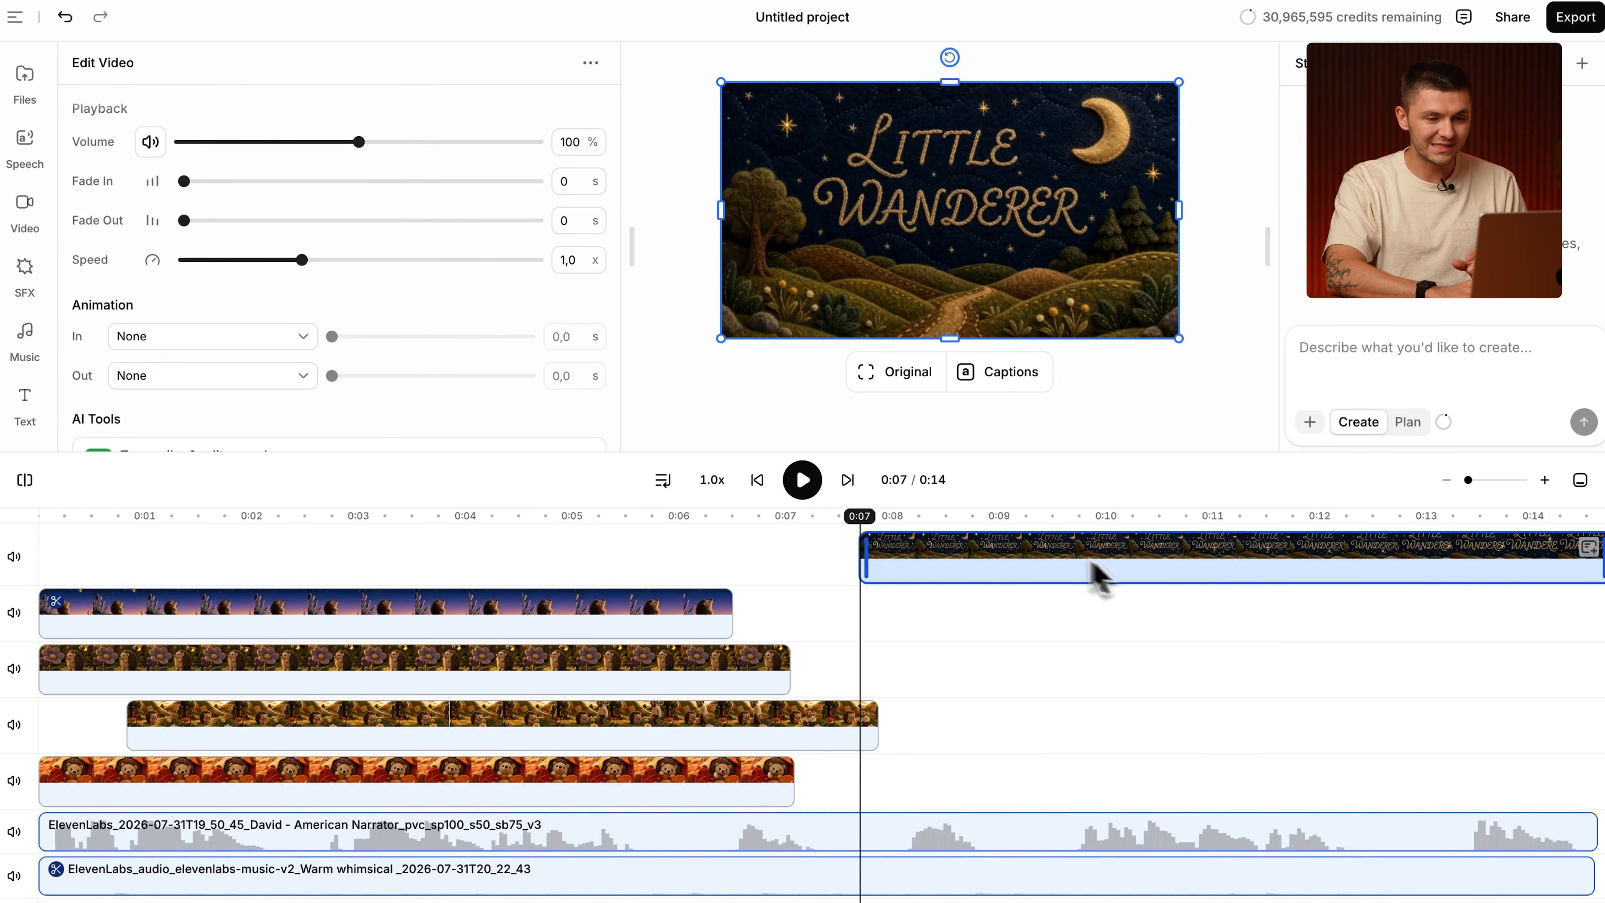
left_click_drag(876, 572, 967, 562)
left_click_drag(976, 516, 1250, 514)
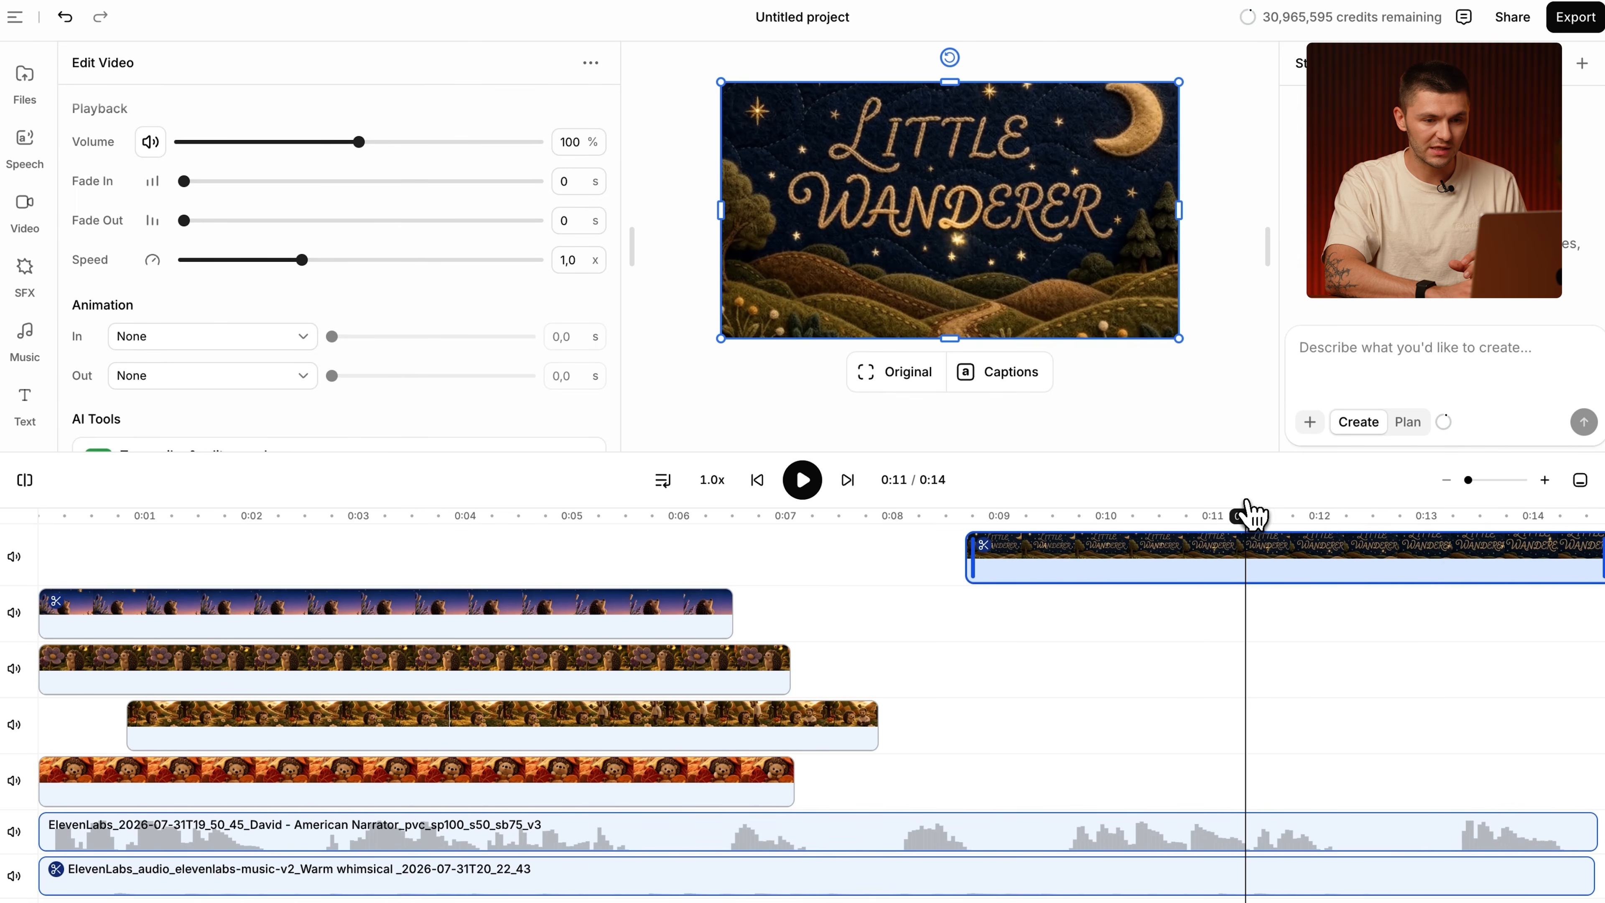
left_click_drag(1593, 558, 1233, 556)
left_click(1084, 566)
left_click_drag(1088, 572, 1452, 581)
left_click_drag(1357, 565, 1400, 564)
Move and trim the night-sky clip to about 0:09.6–0:13 and the purple flower clip to about 0:06.2–0:09.5.
left_click_drag(465, 617, 1171, 617)
left_click_drag(752, 607, 1064, 594)
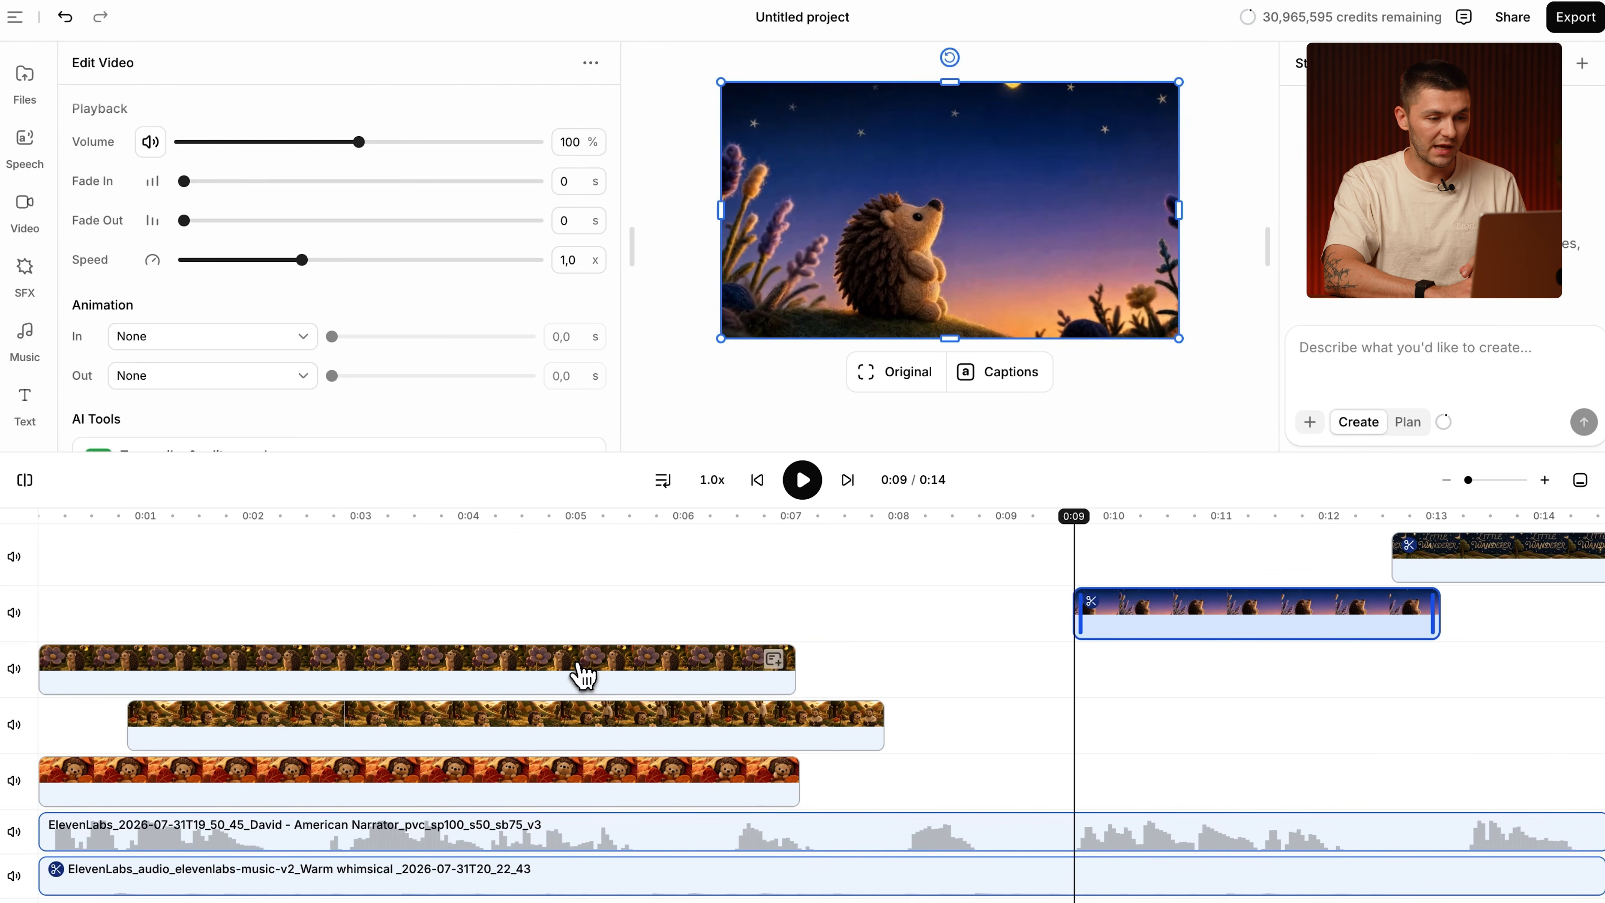
left_click_drag(580, 670, 1048, 673)
left_click_drag(522, 672, 714, 669)
left_click_drag(1249, 680, 1012, 684)
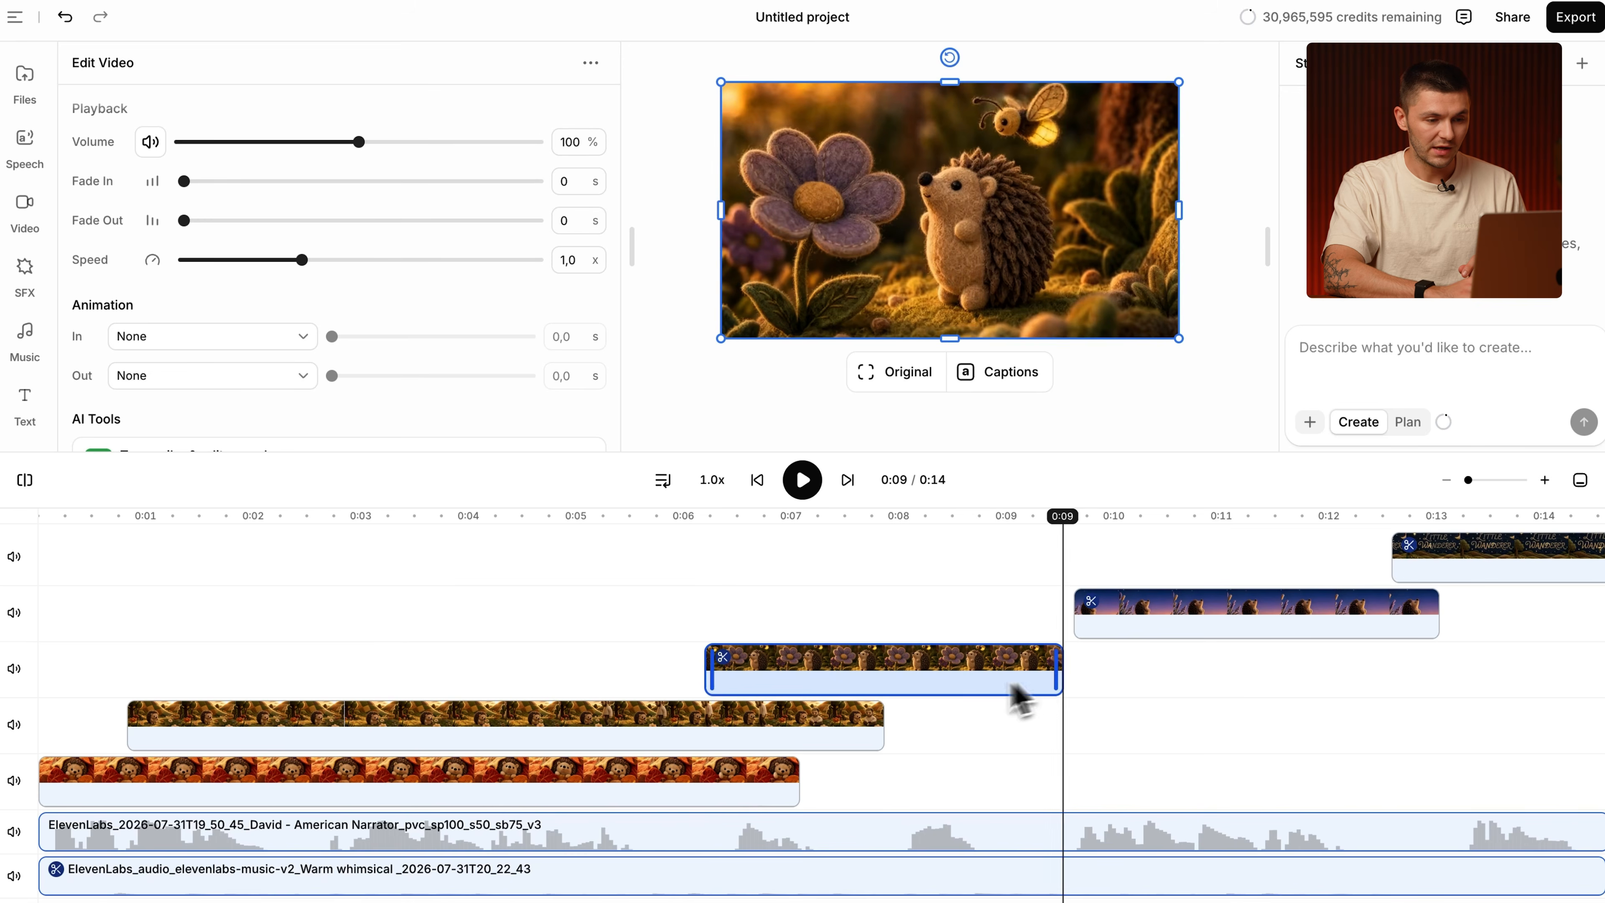
Trim the sunlit hills hedgehog clip to about 0:03–0:06.5 and the end of the autumn-leaves clip to about 0:03.4.
left_click_drag(875, 735, 730, 735)
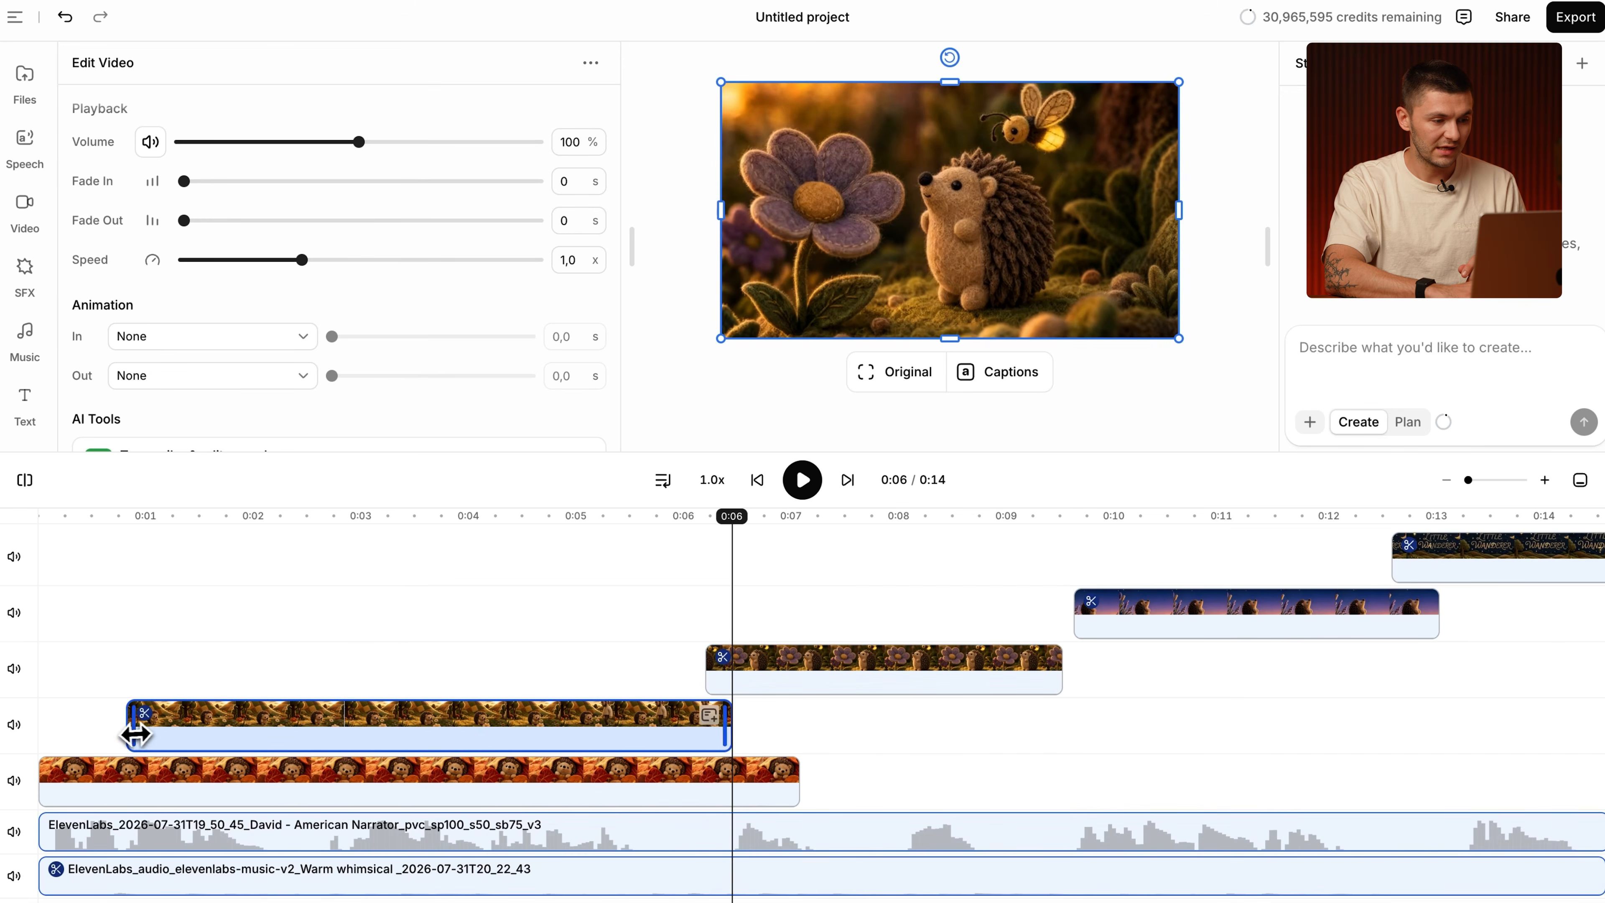
left_click_drag(134, 734, 374, 734)
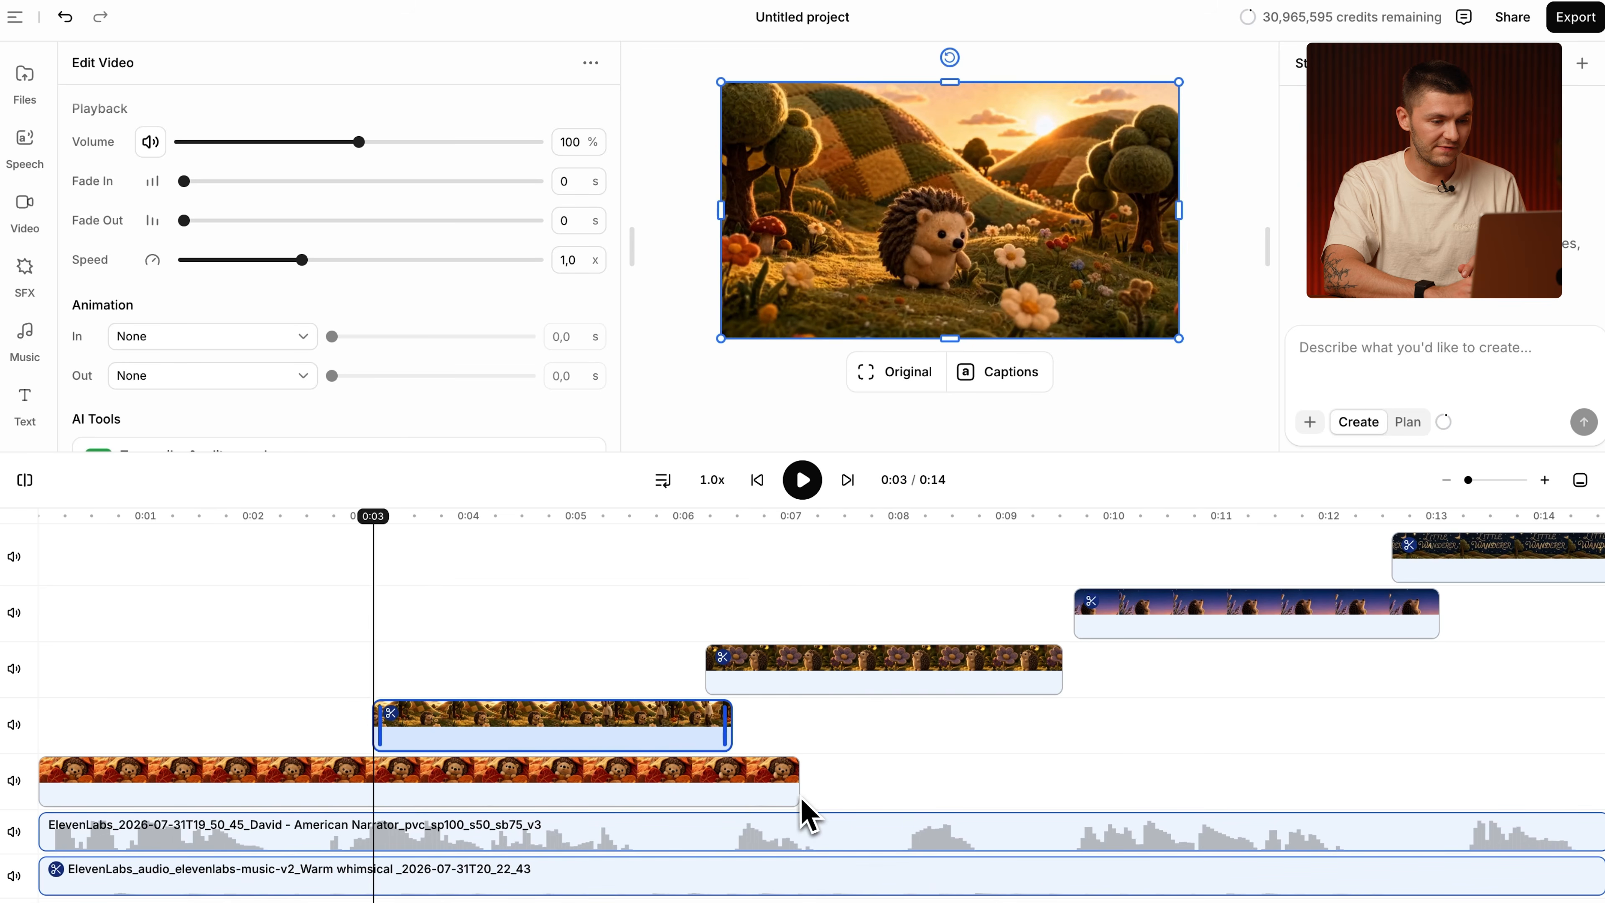
left_click_drag(794, 794, 400, 796)
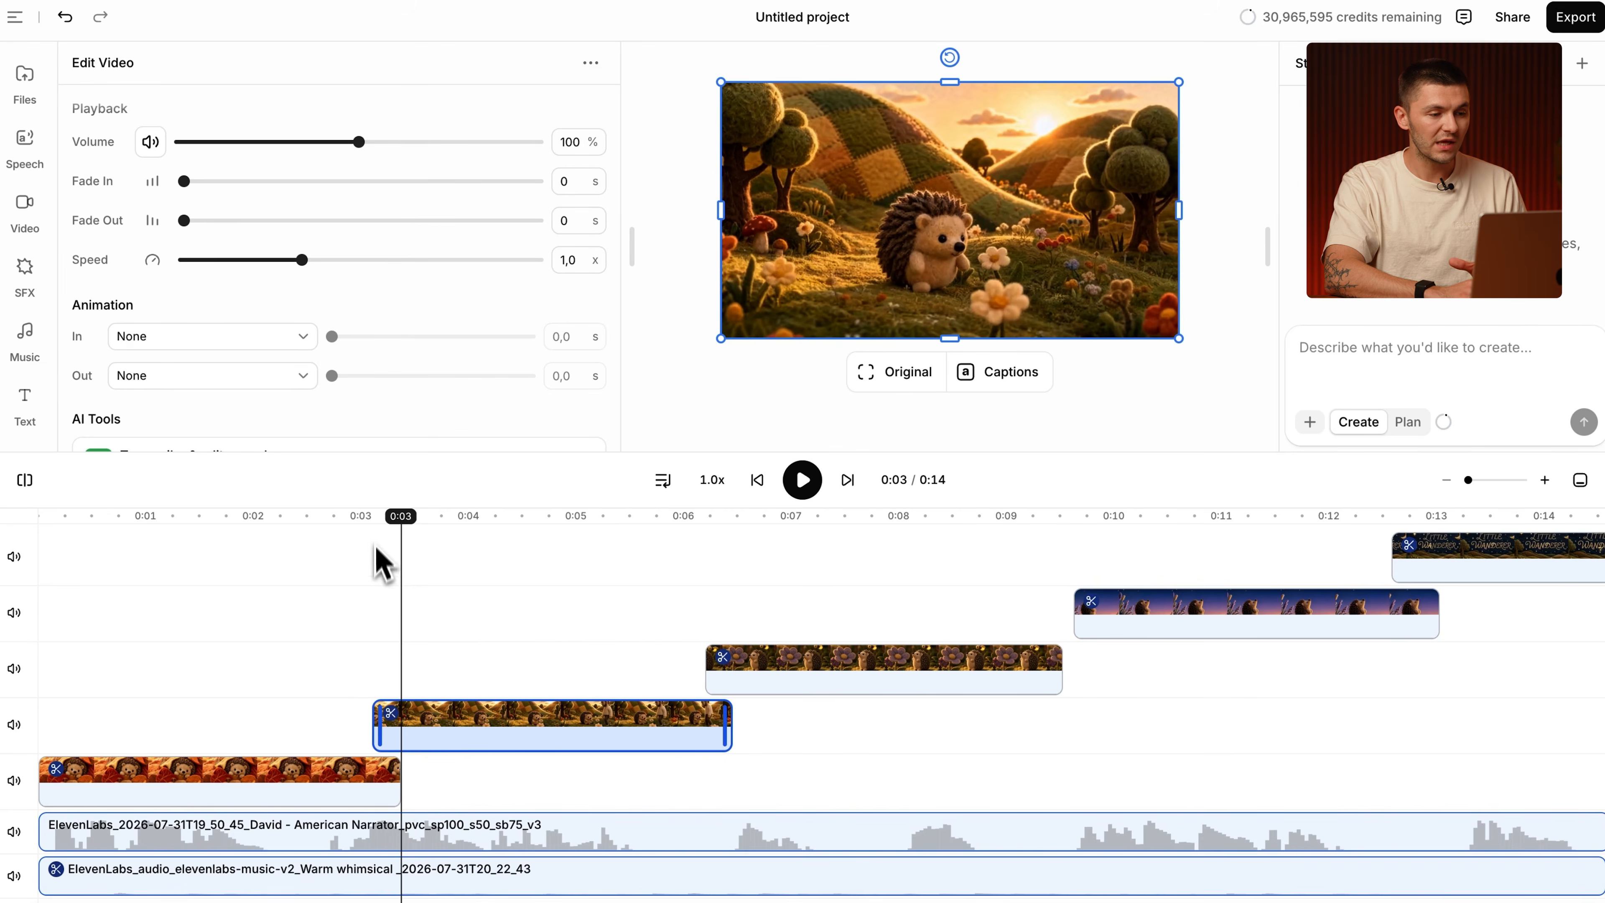
Review the edit from the start and extend the night-sky clip's start back to about 0:09.3 to close the gap.
left_click_drag(347, 518, 30, 519)
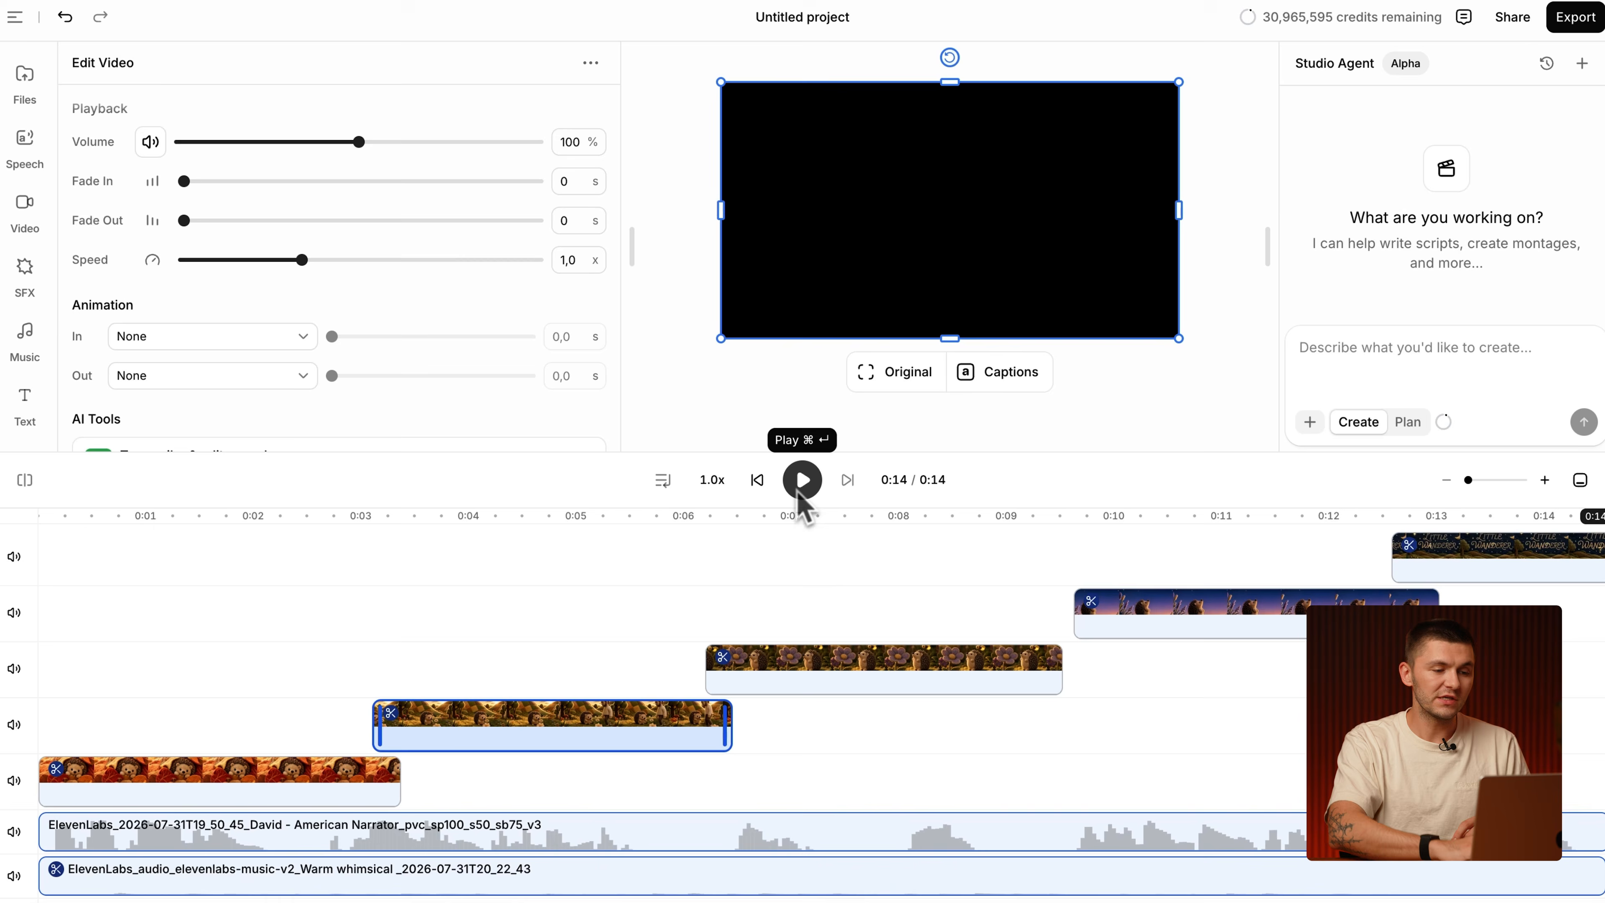
left_click_drag(616, 517, 578, 528)
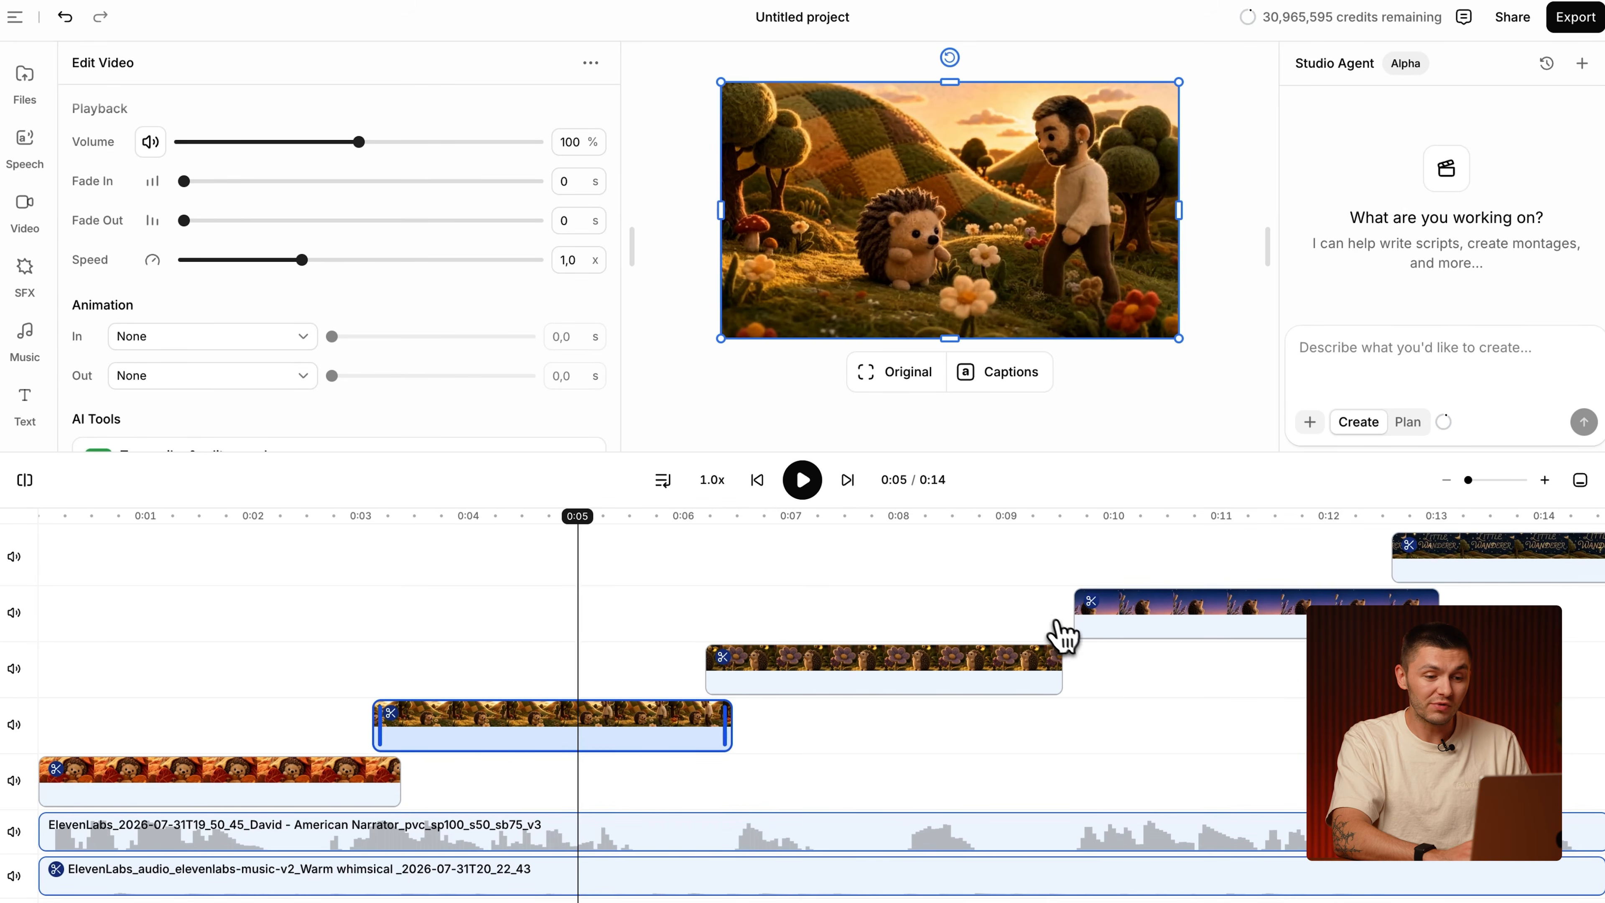
left_click_drag(1076, 622, 1035, 622)
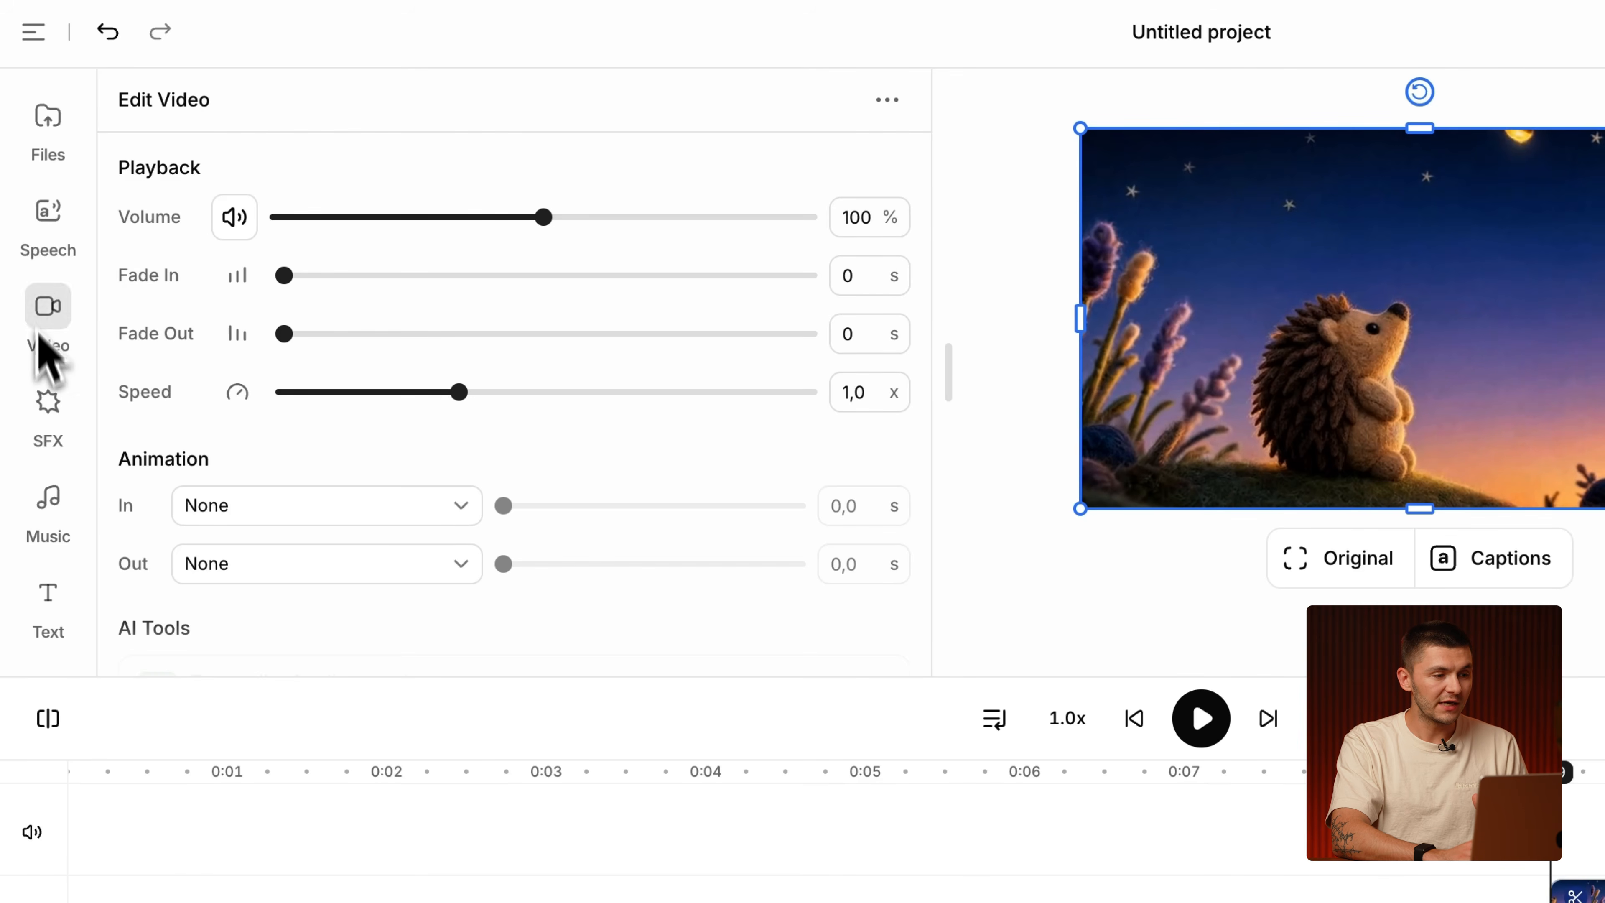
Look at Studio's built-in music generator and its song description field, and open the speech generator.
left_click(51, 509)
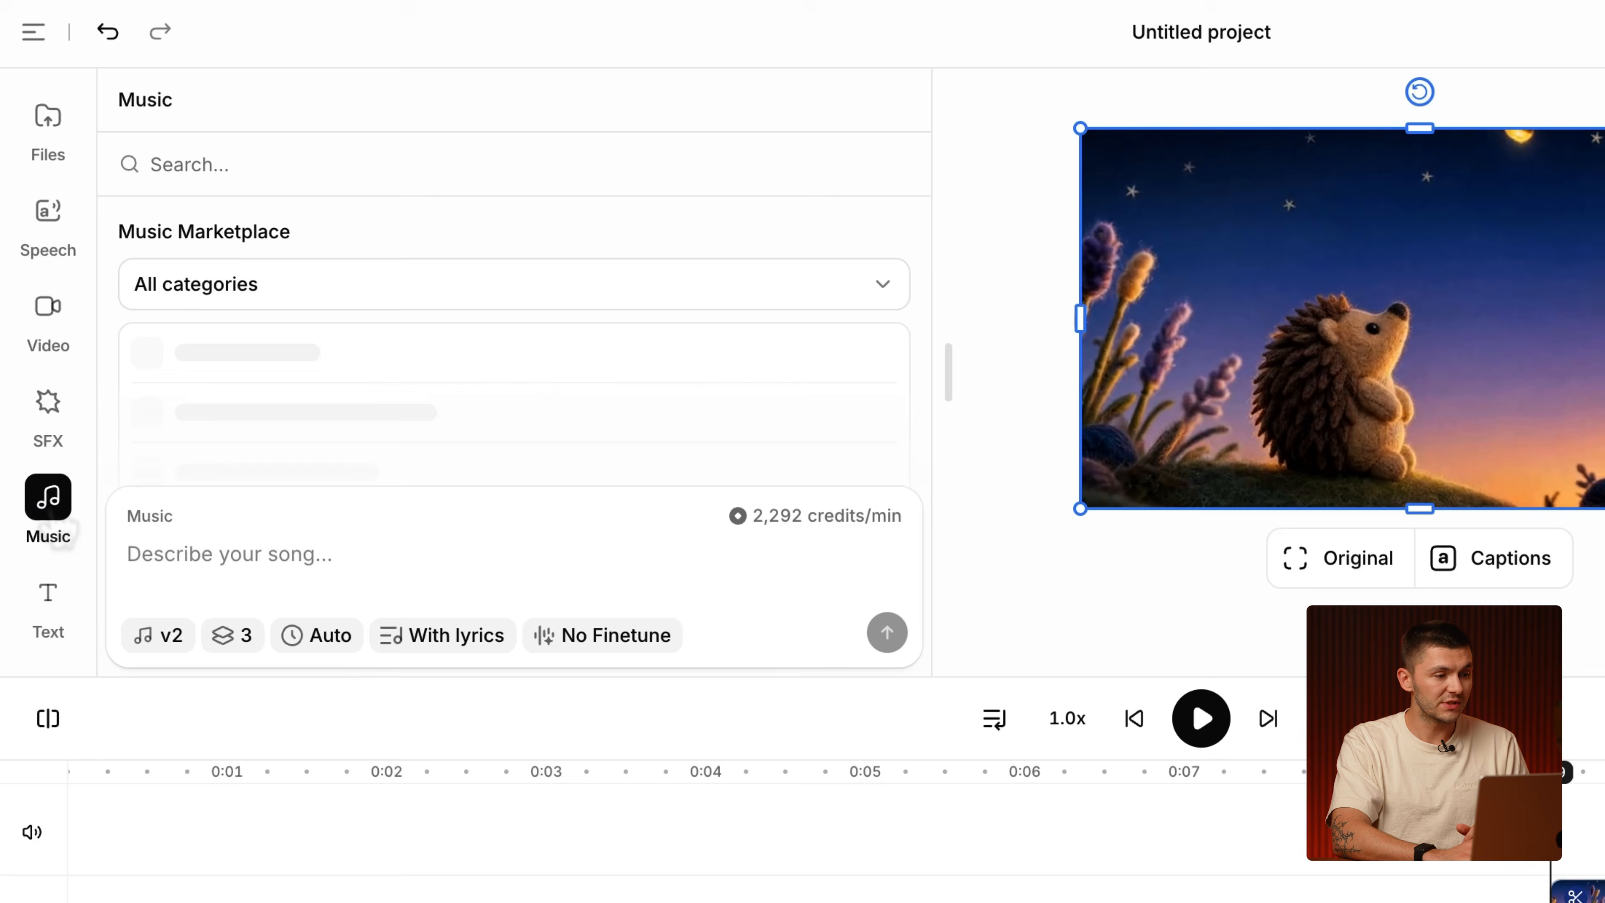
left_click(272, 554)
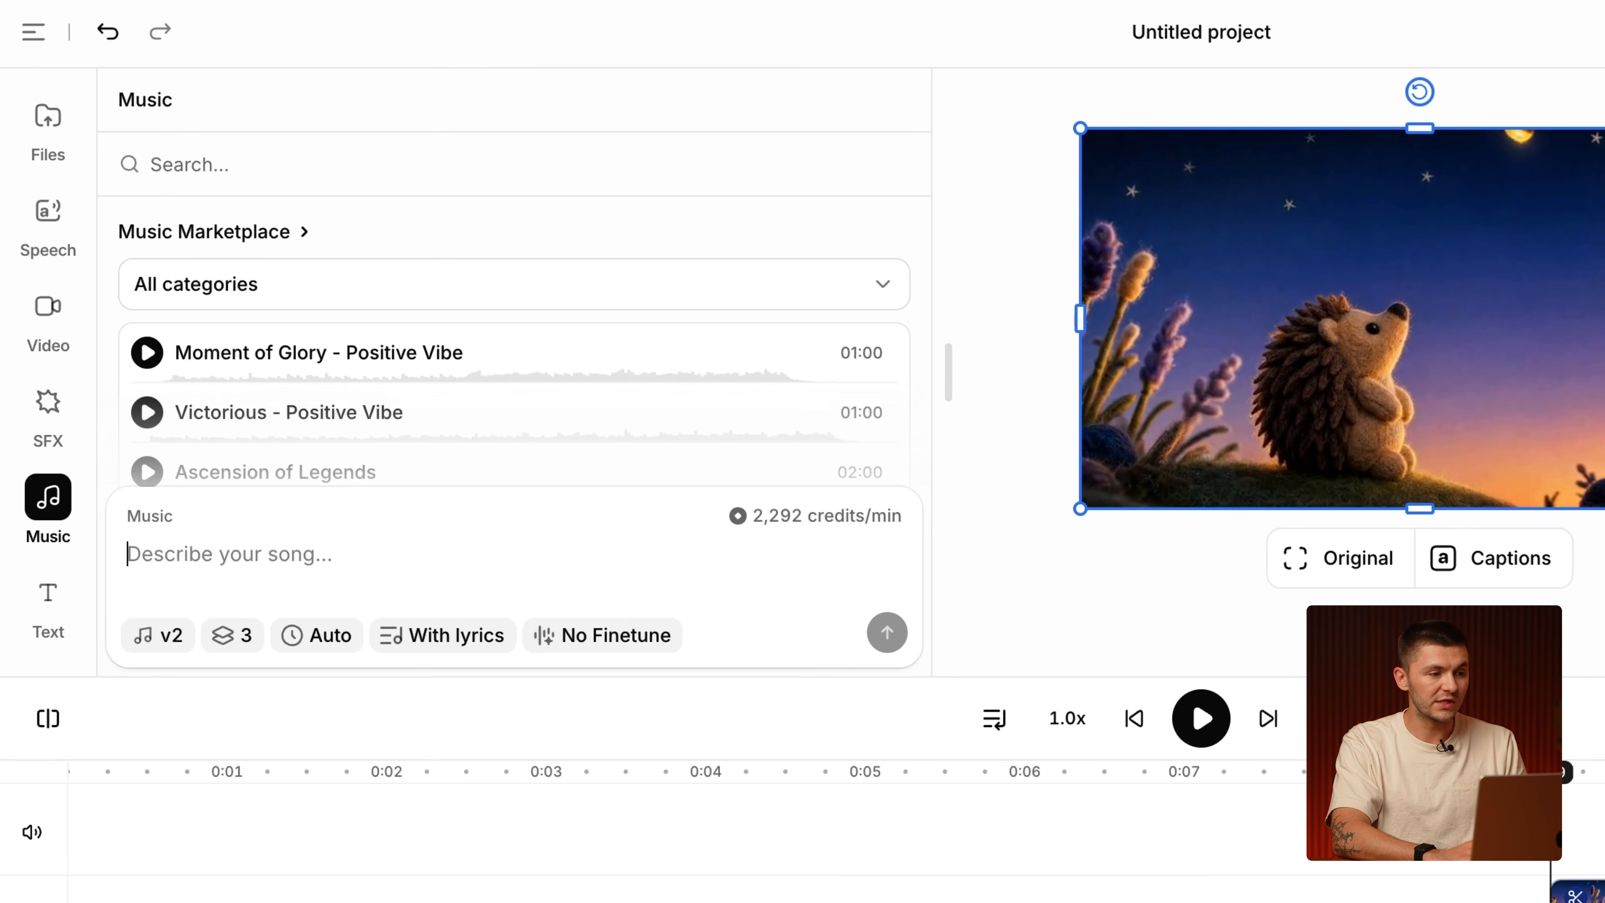
left_click(45, 237)
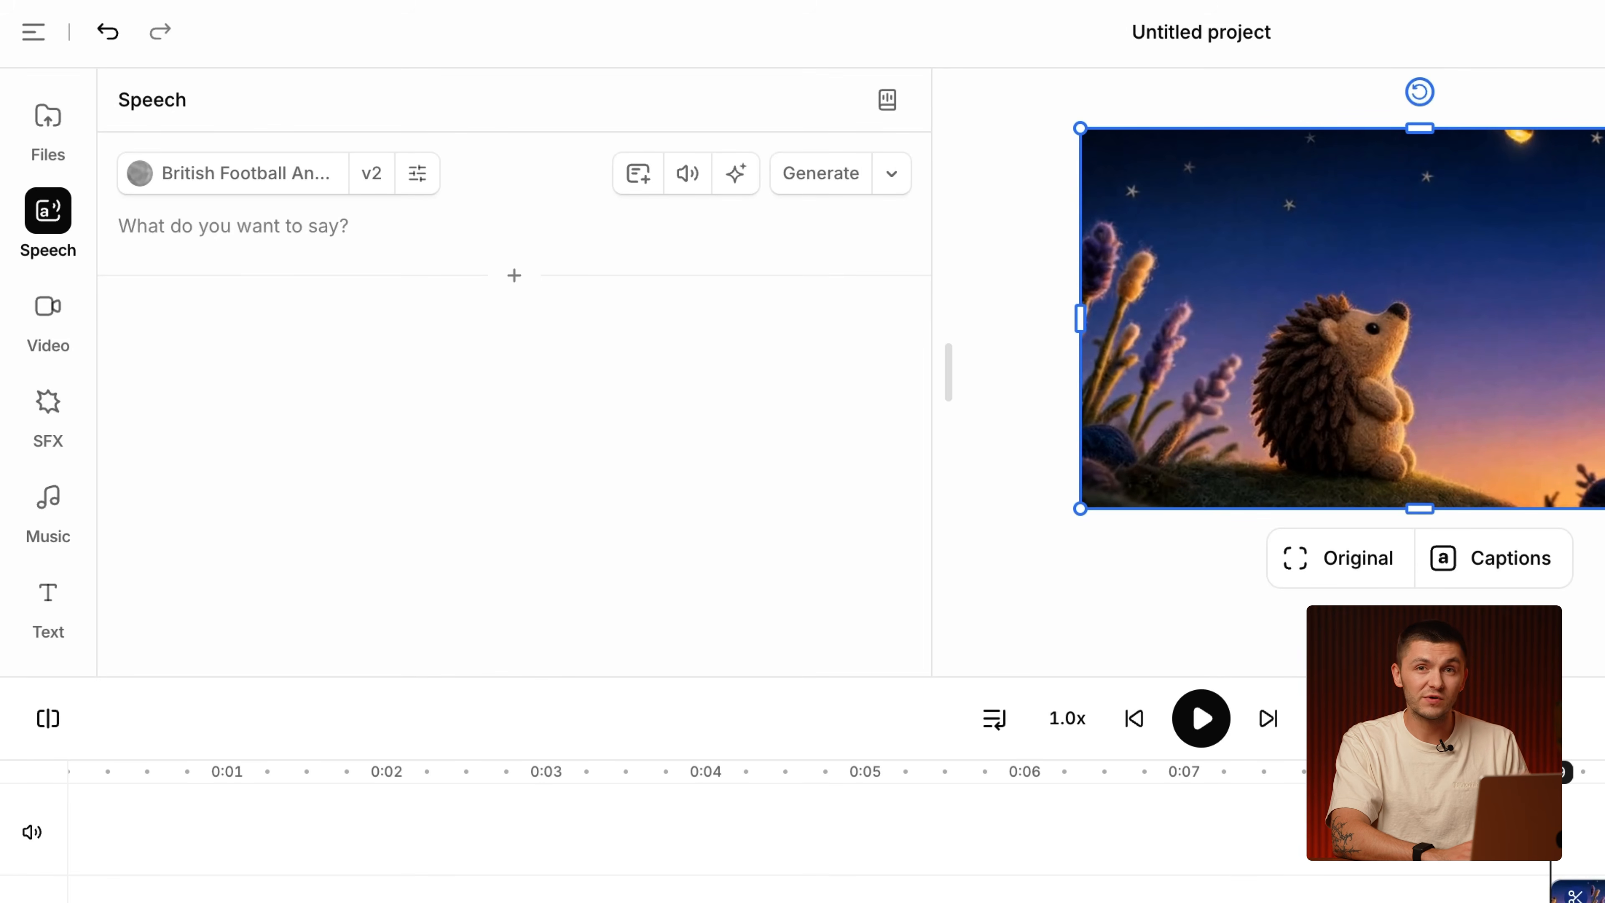
Look through the felt-scene clips in Studio's video generator and shrink the timeline to give the generator more height.
left_click(51, 320)
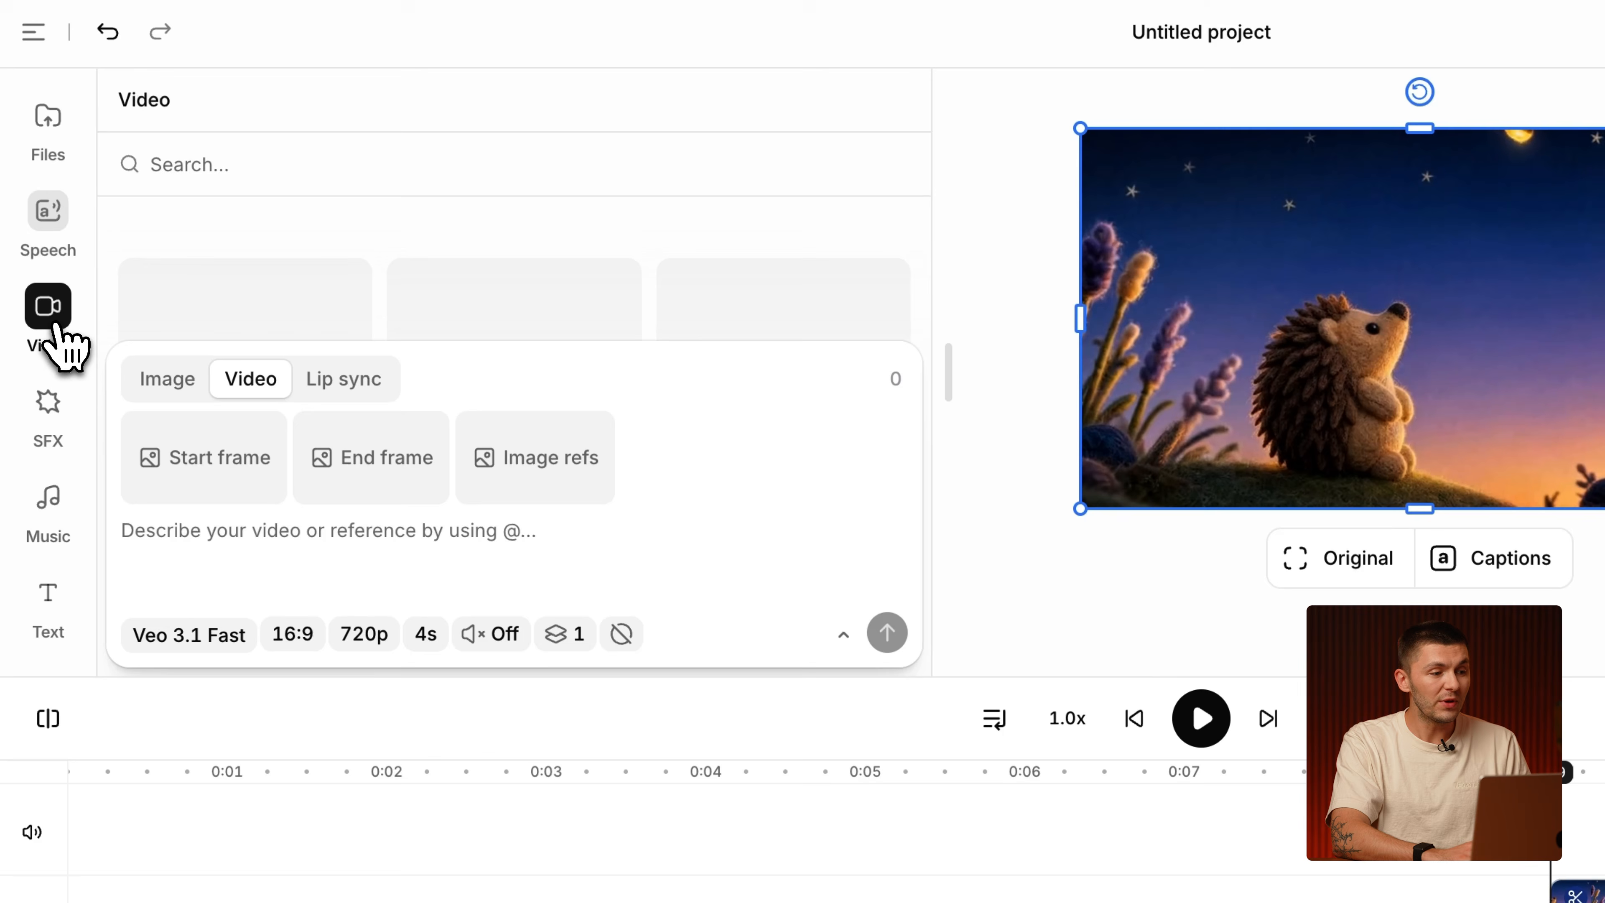
scroll(358, 305, "down", 3)
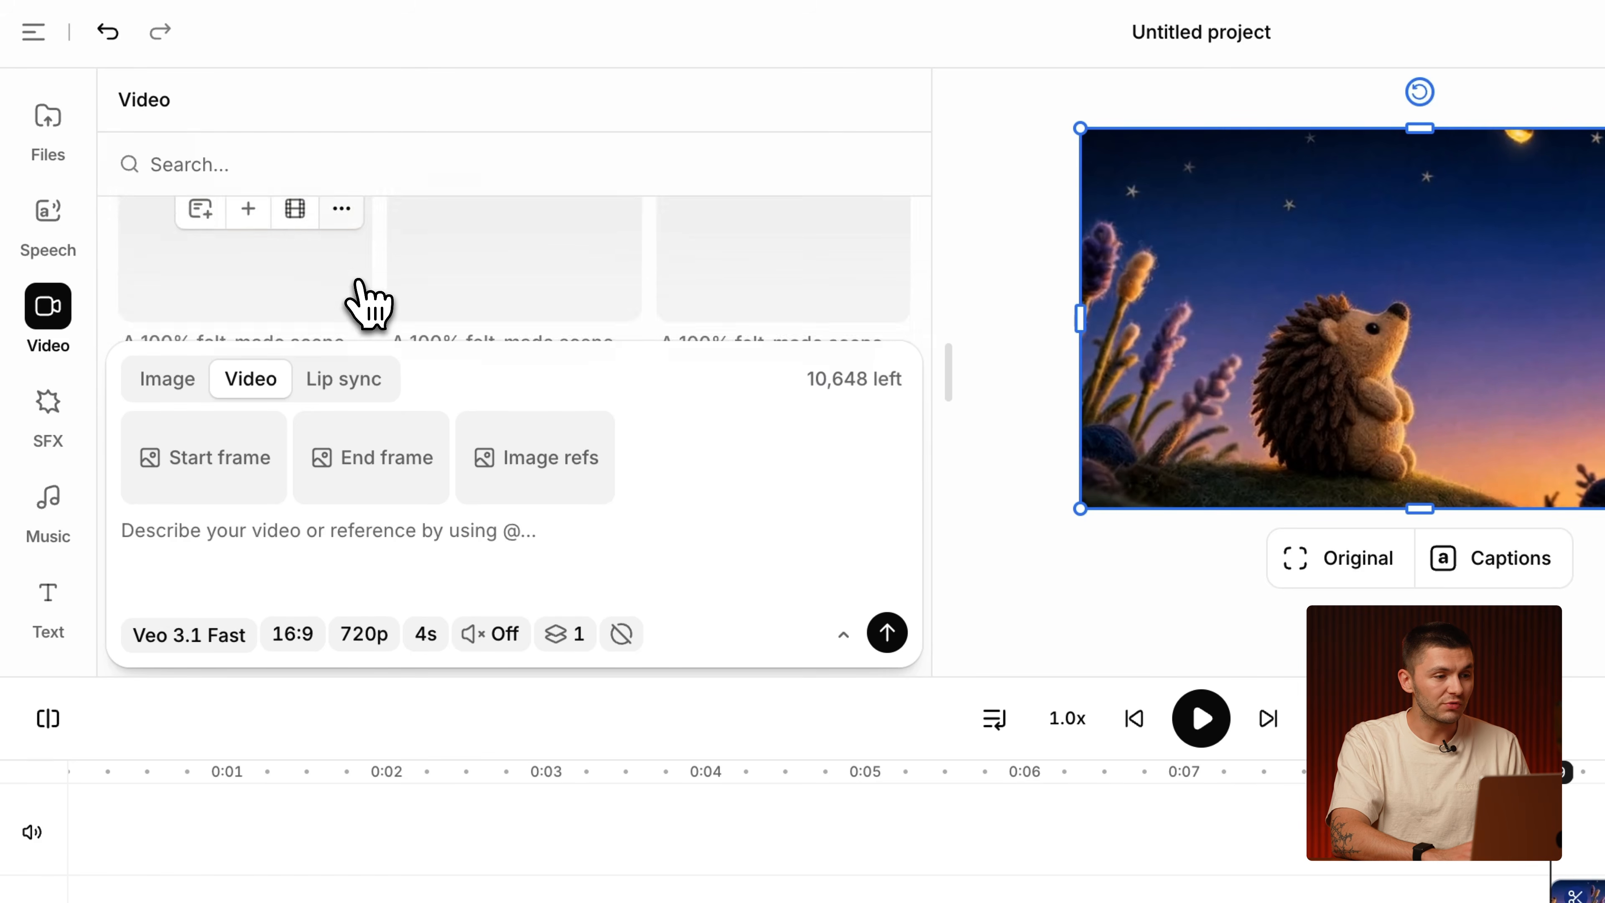
scroll(360, 303, "down", 5)
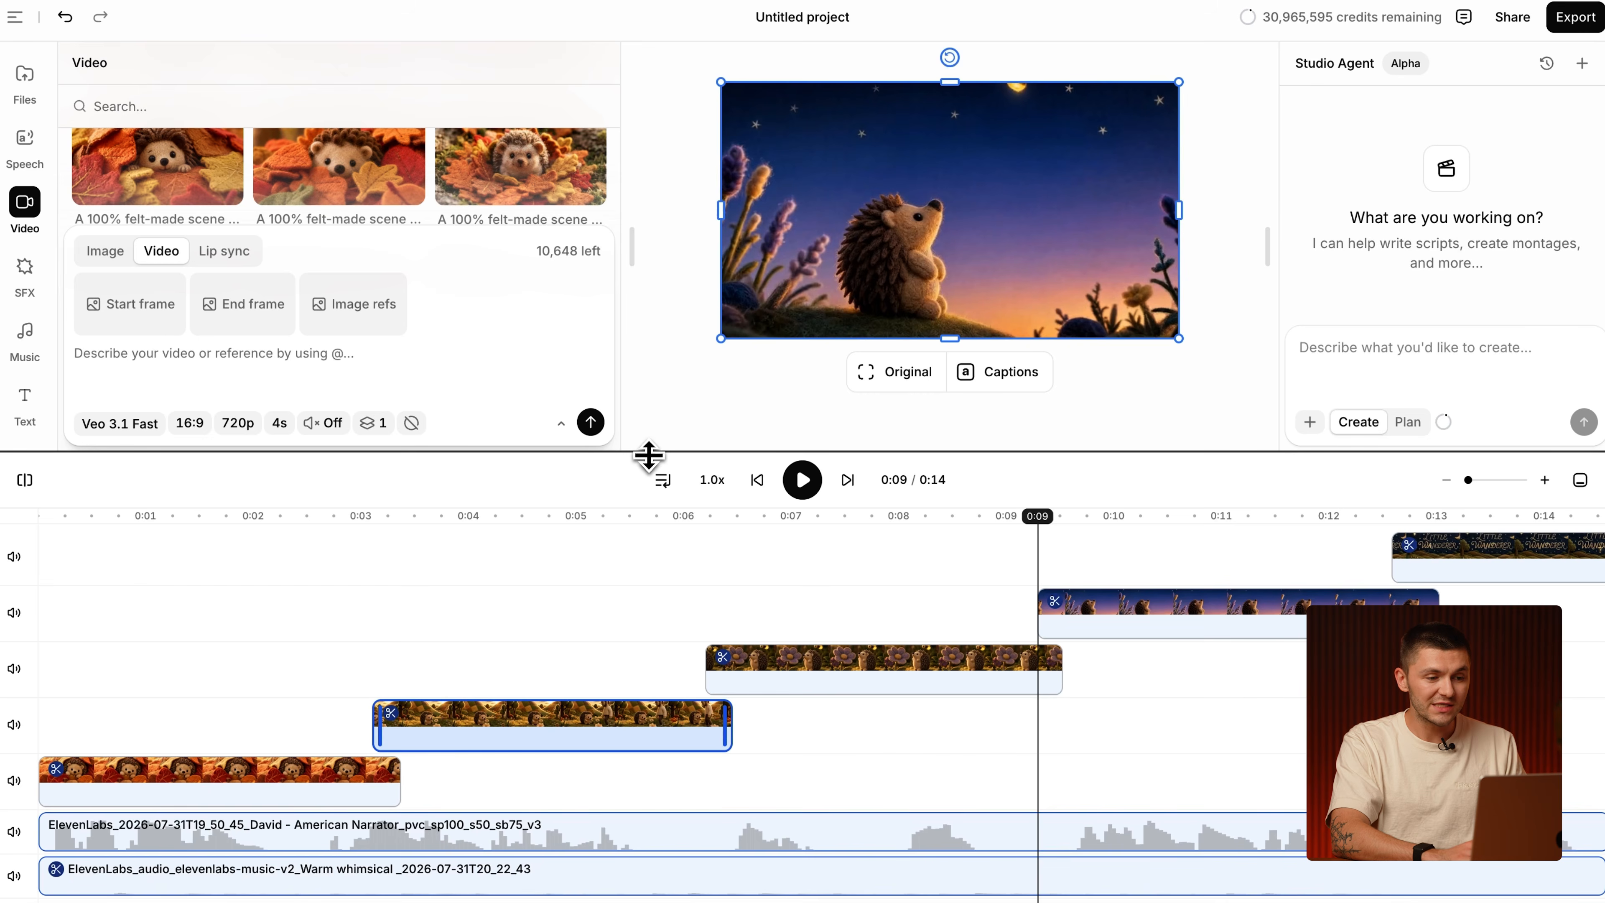
left_click_drag(649, 458, 631, 586)
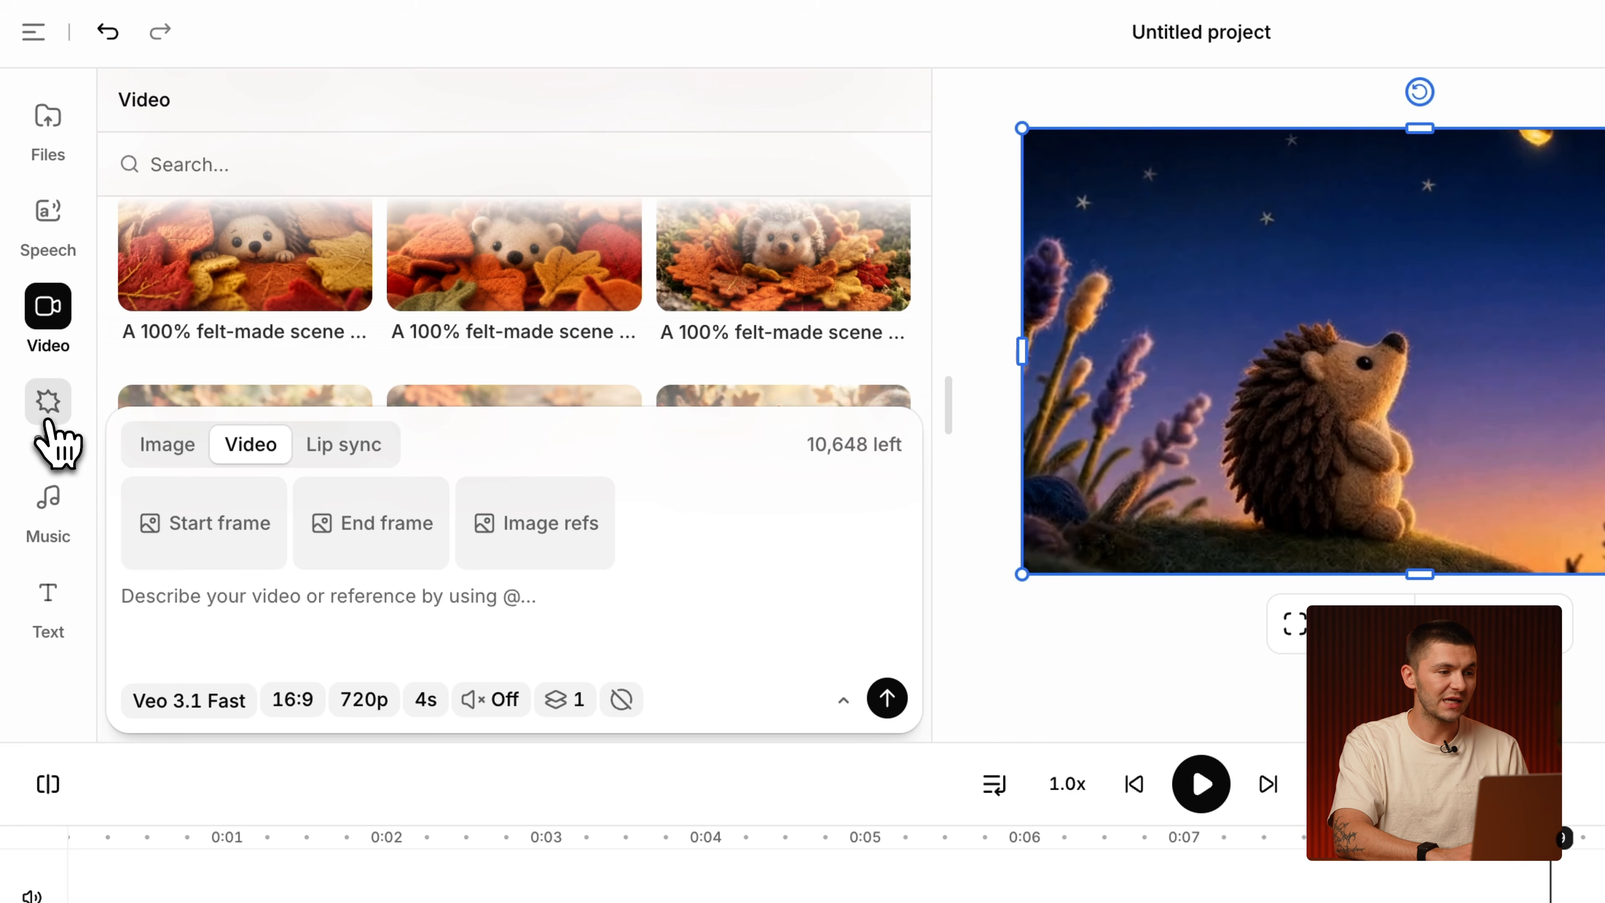
Look at Studio's sound effects generator, including its favorites, history and sound description field.
left_click(48, 411)
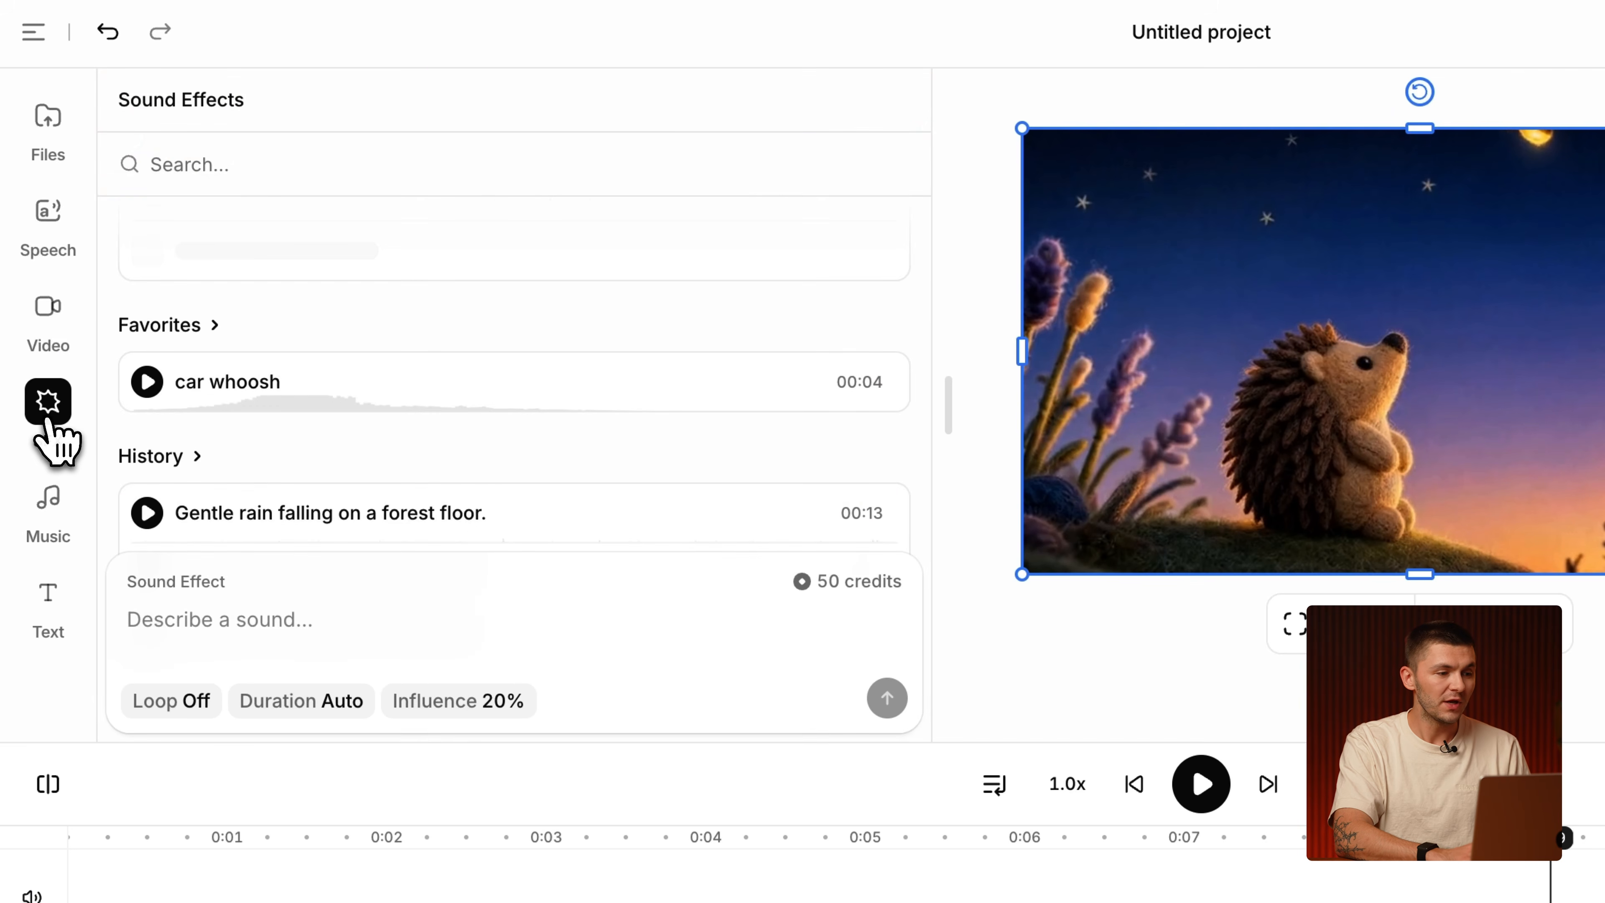
left_click(300, 623)
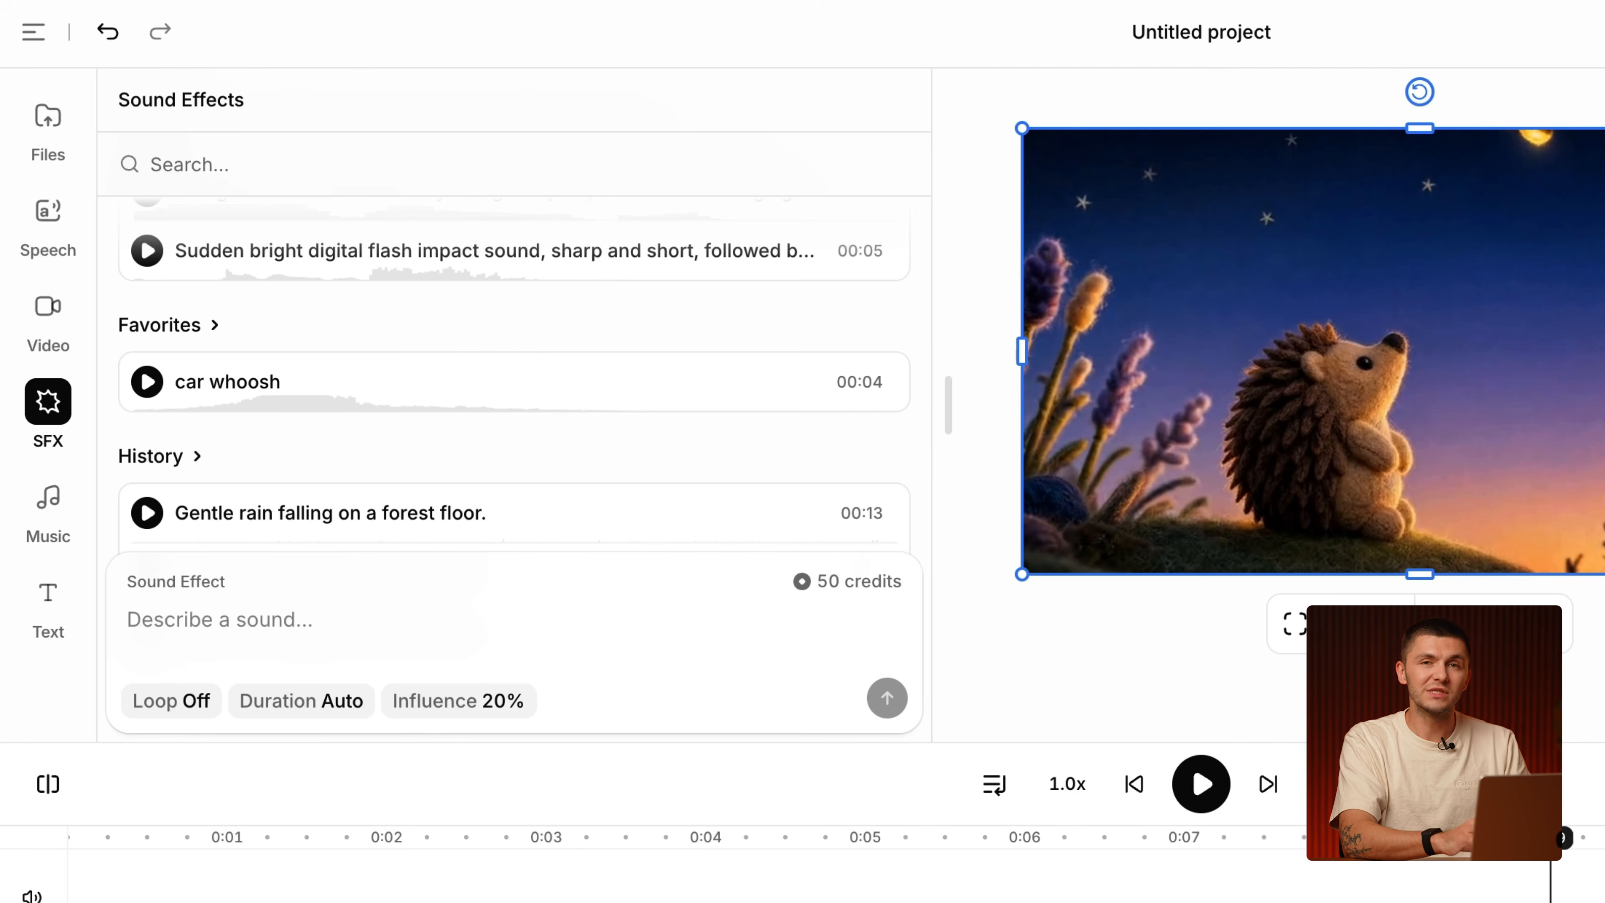
mouse_move(682, 367)
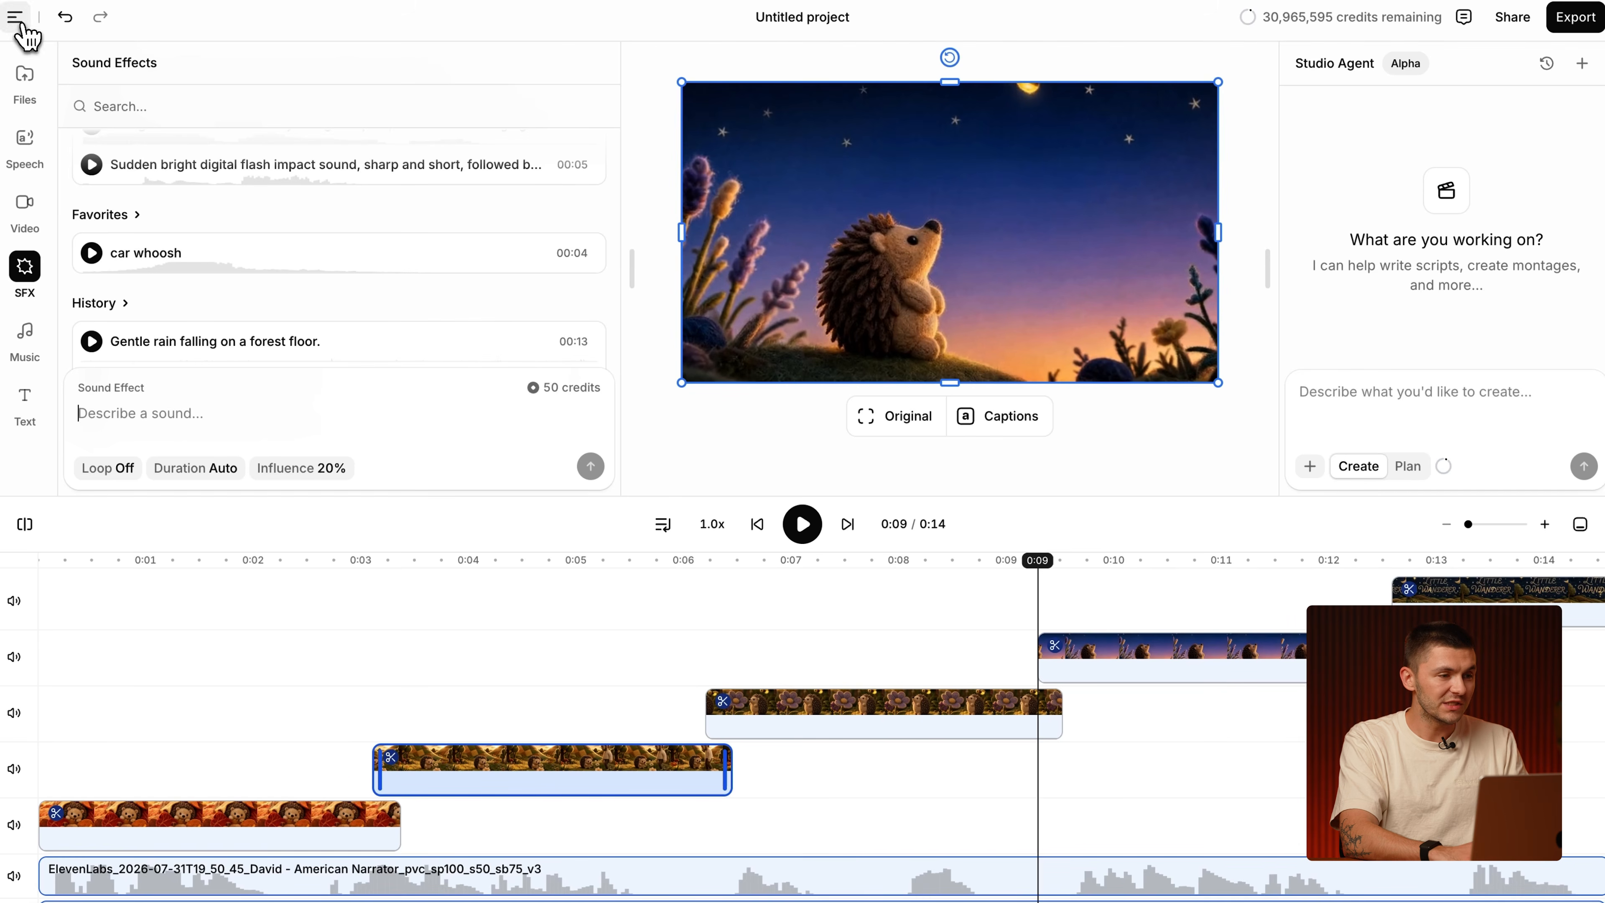
Leave the project to browse the trending sounds in the Sound Effects Explore library, and open the Flows page.
left_click(29, 29)
left_click(48, 57)
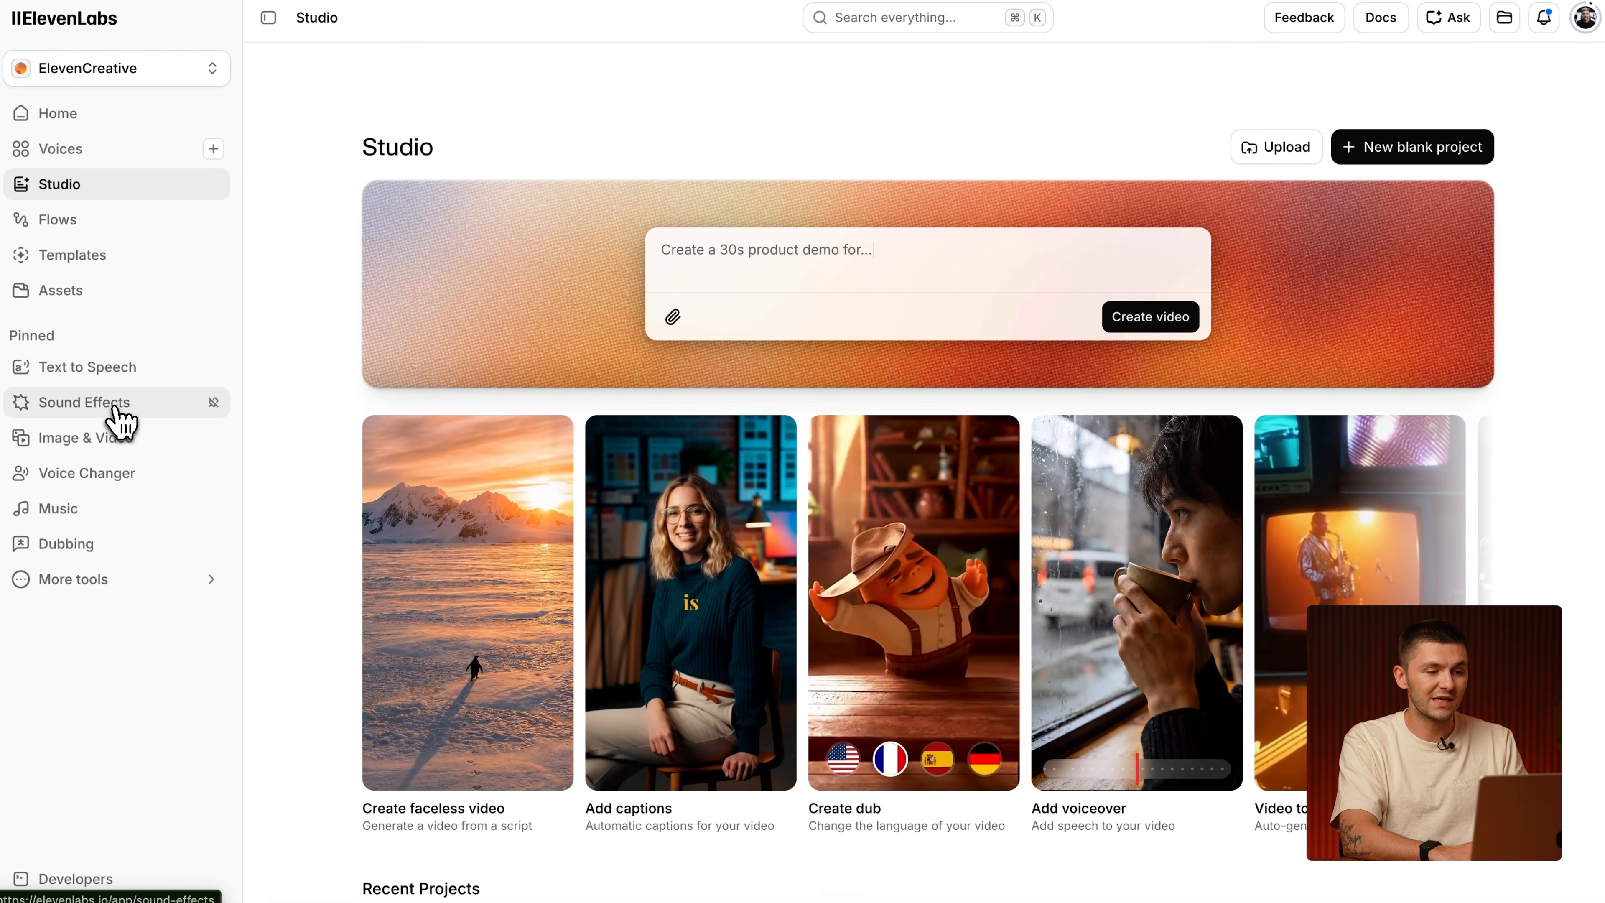
left_click(120, 420)
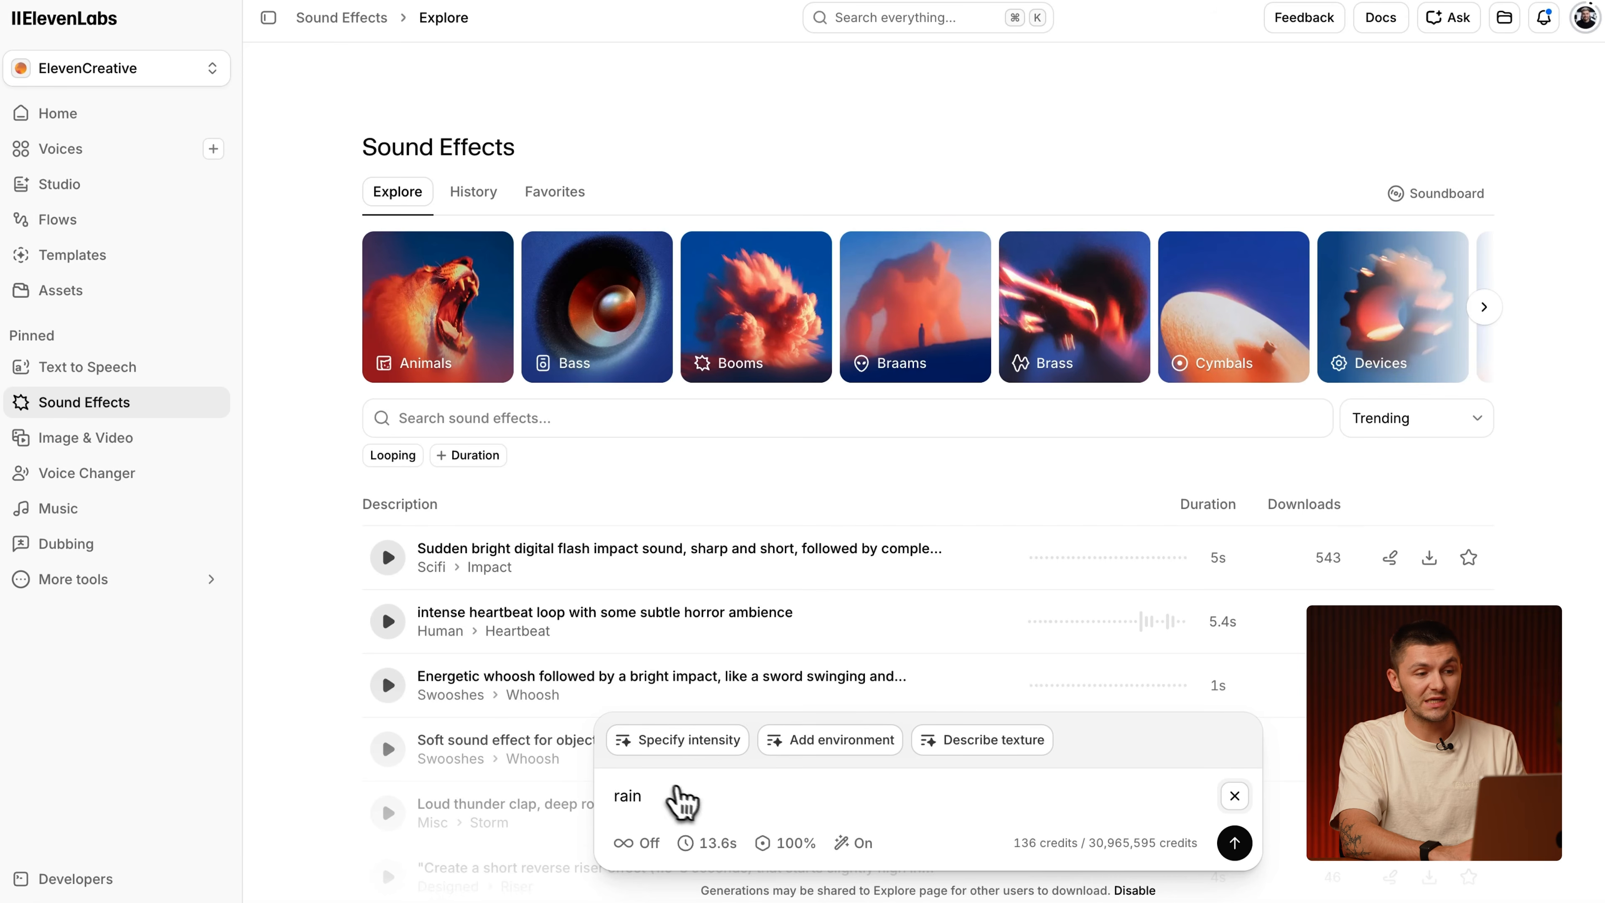
scroll(545, 384, "down", 8)
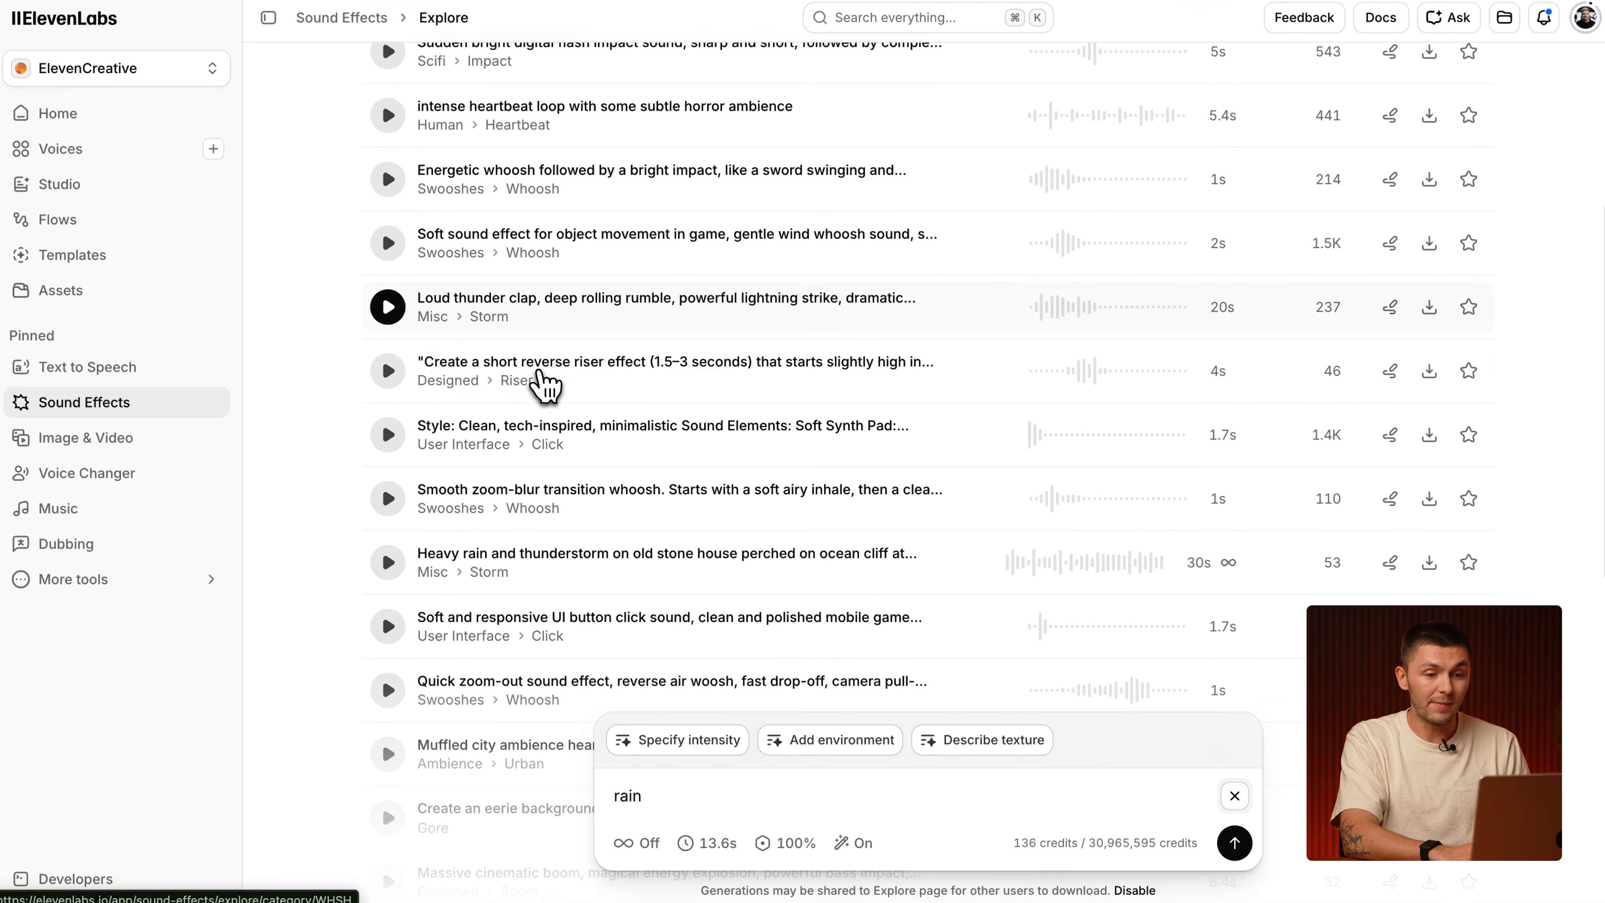
scroll(544, 384, "down", 9)
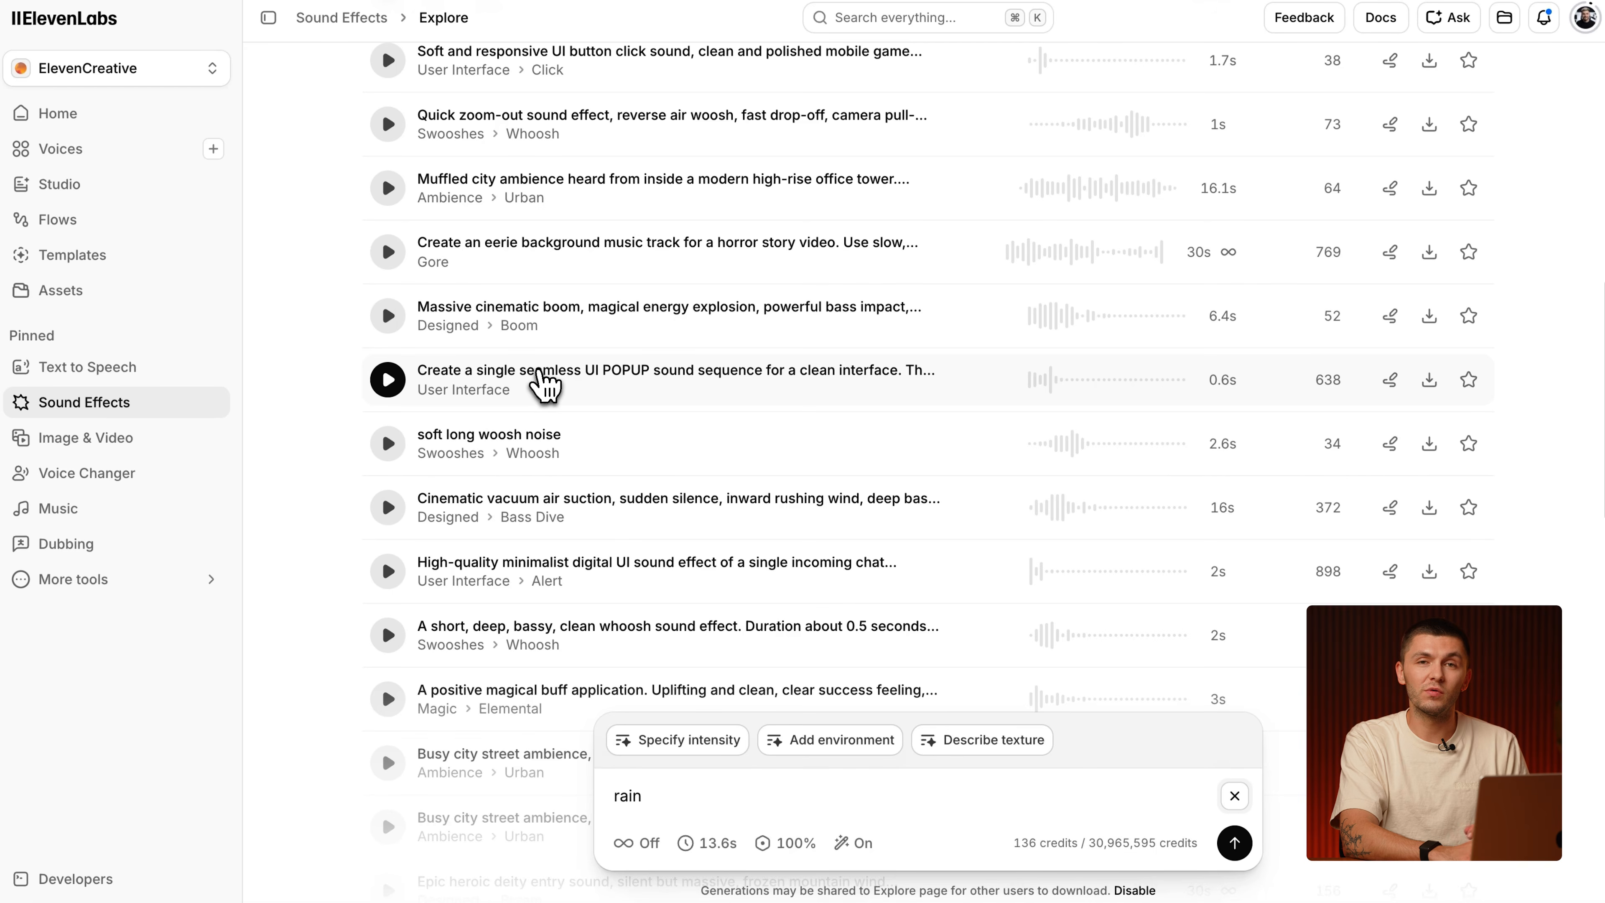
scroll(545, 384, "down", 13)
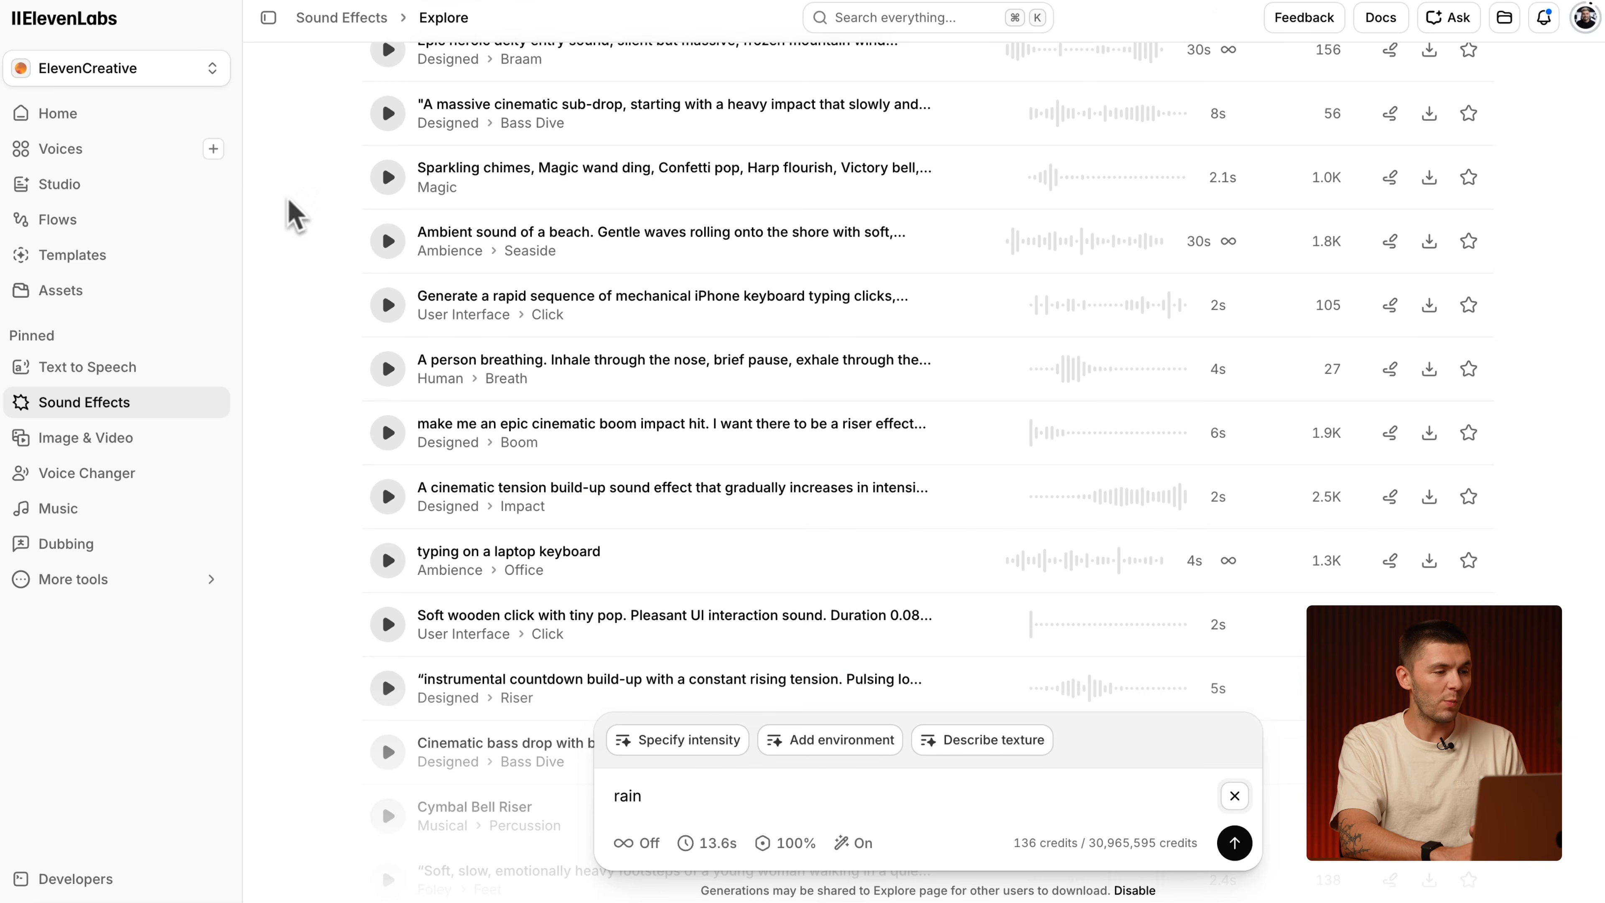
left_click(126, 232)
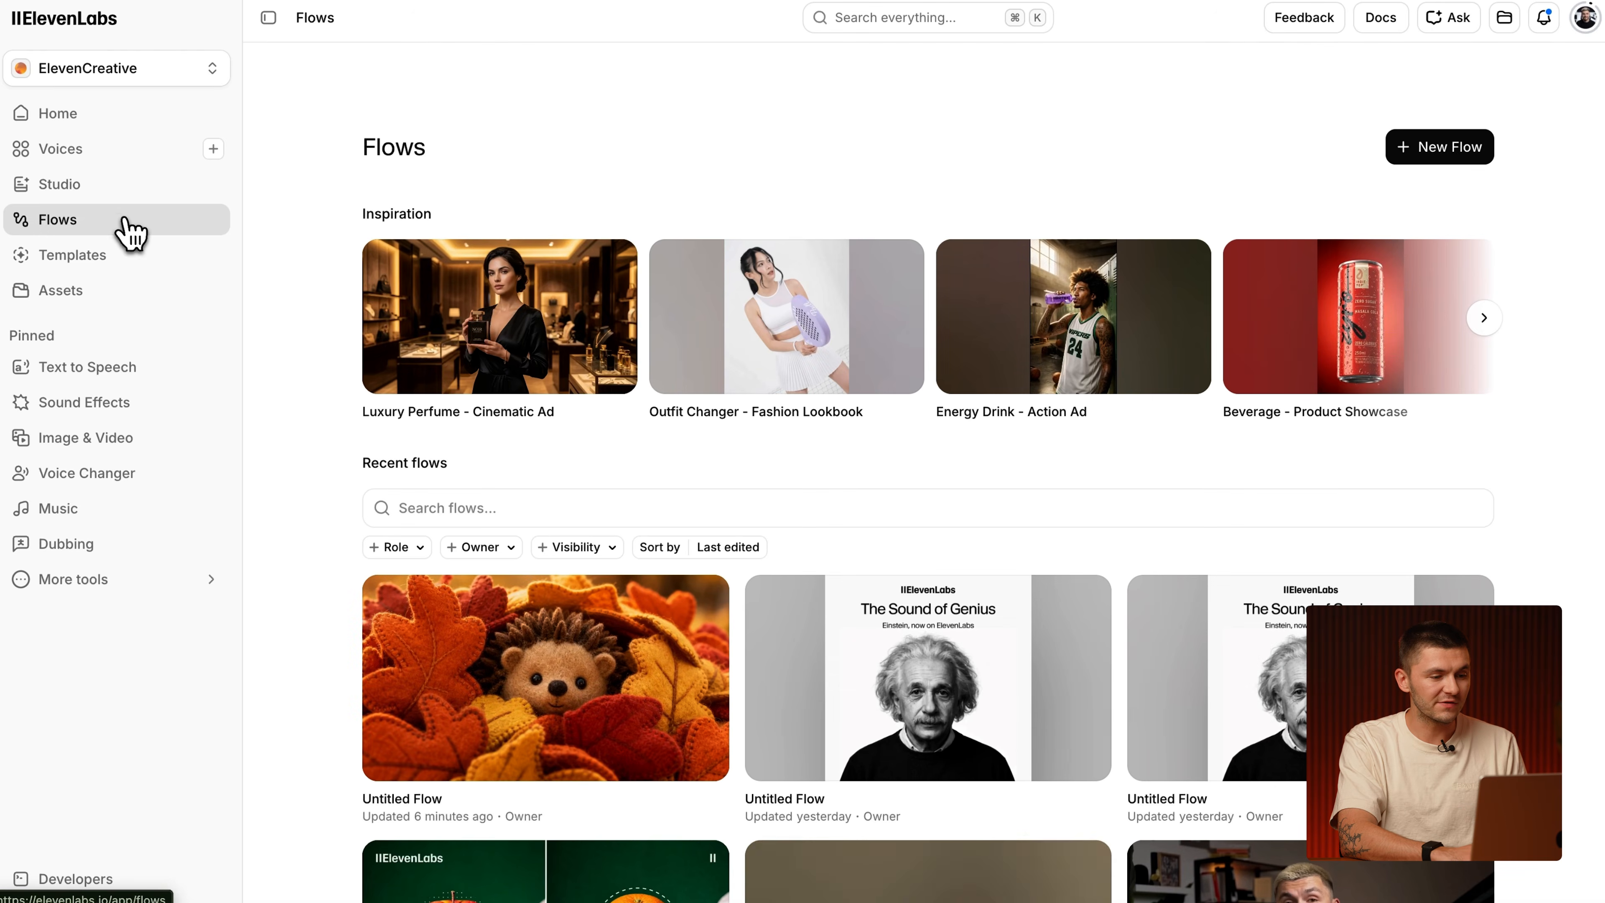